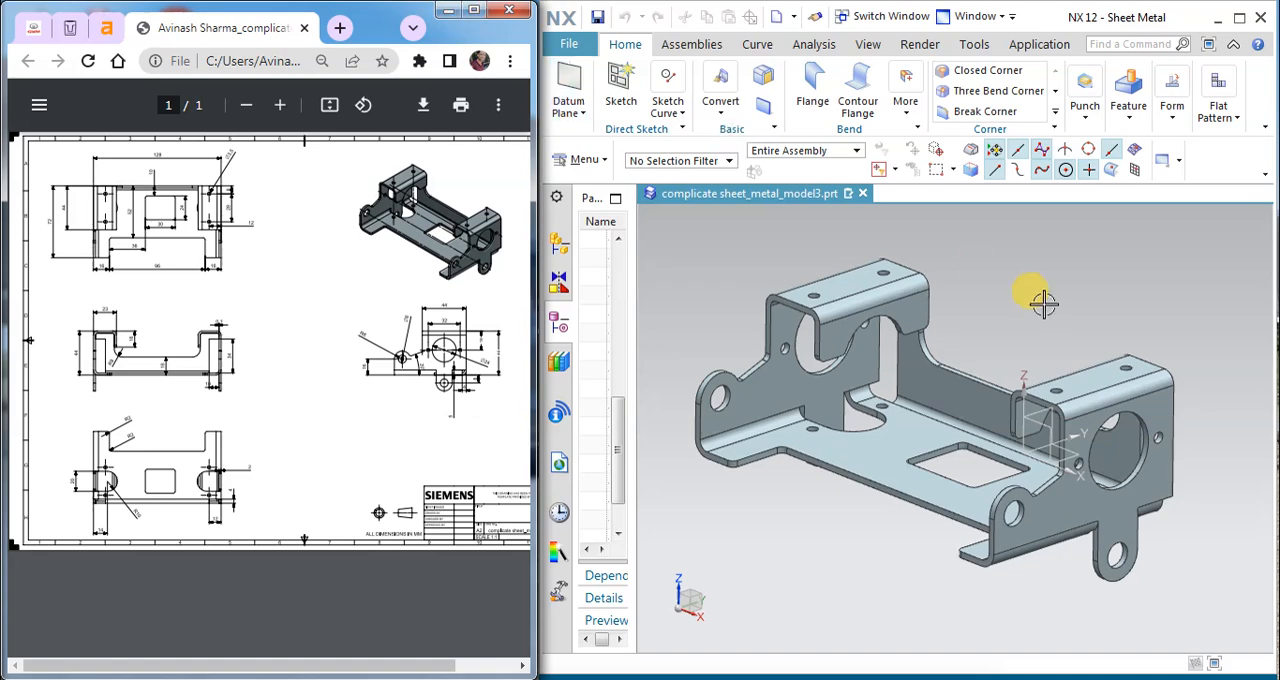
Step: Examine the finished bracket model and all dimensioned views on the reference PDF drawing, switching between the enlarged and side-by-side layouts
middle_drag(1017, 425, 1146, 432)
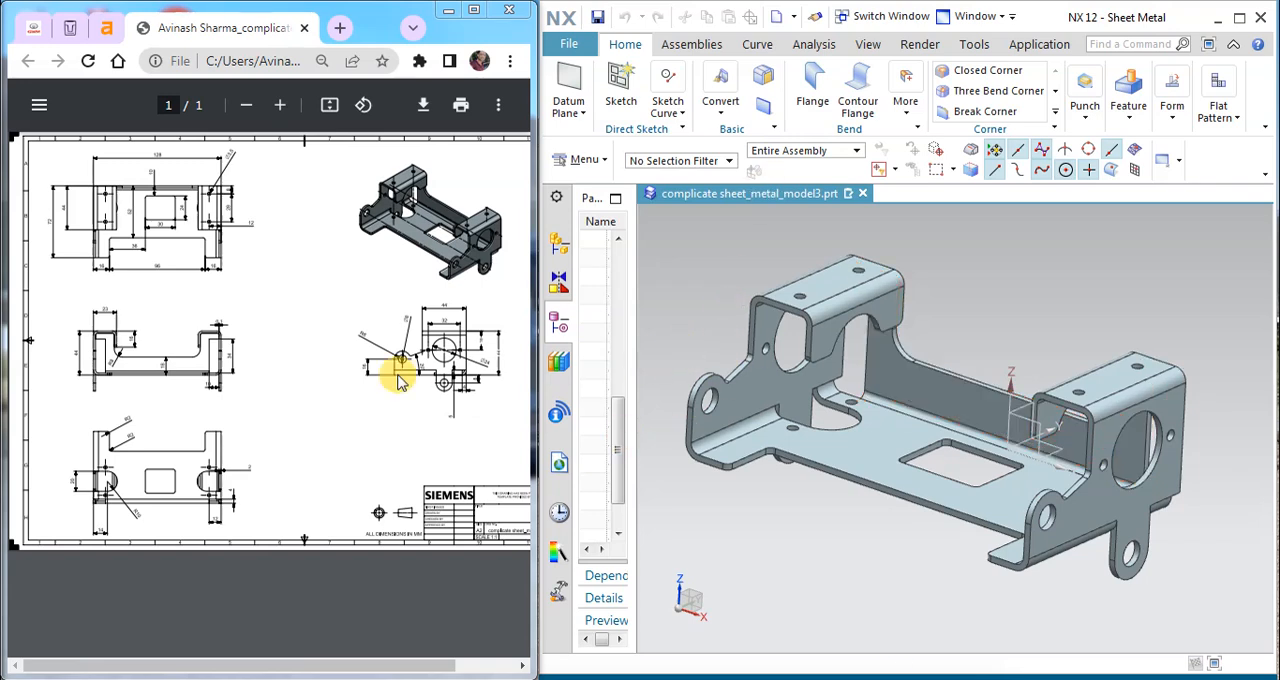
click(476, 13)
ctrl+scroll(694, 117, up, 3)
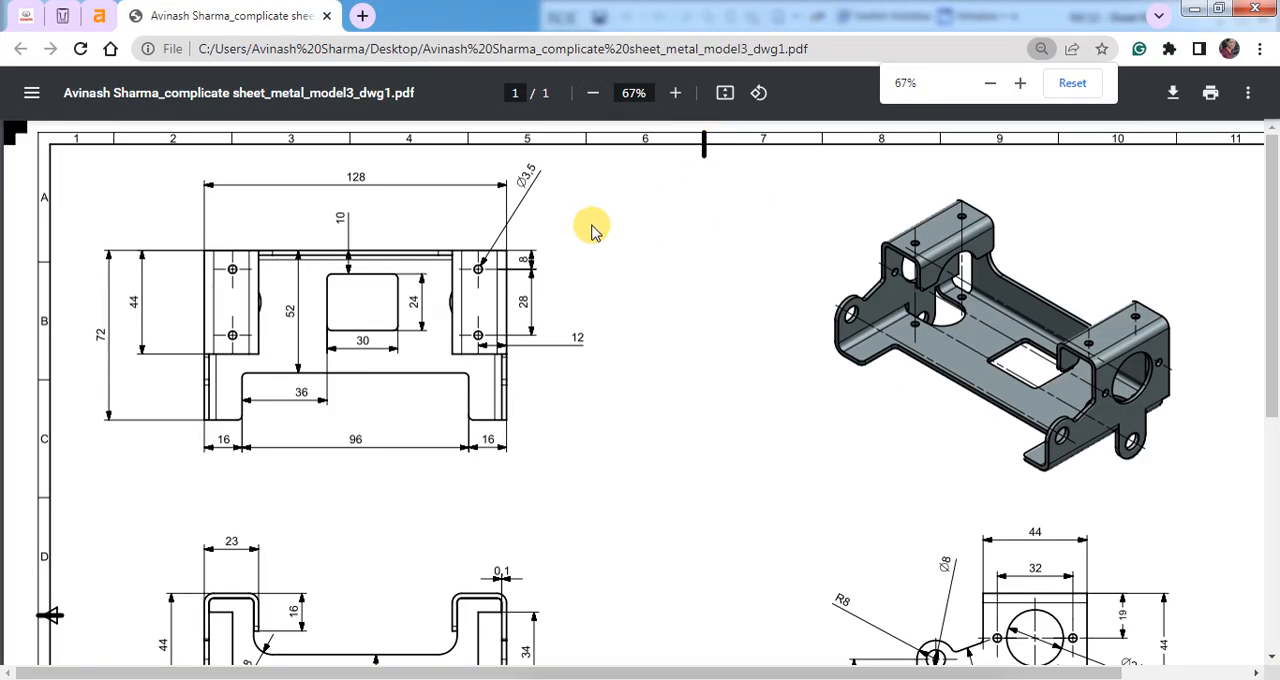
ctrl+scroll(591, 233, down, 1)
scroll(683, 323, down, 3)
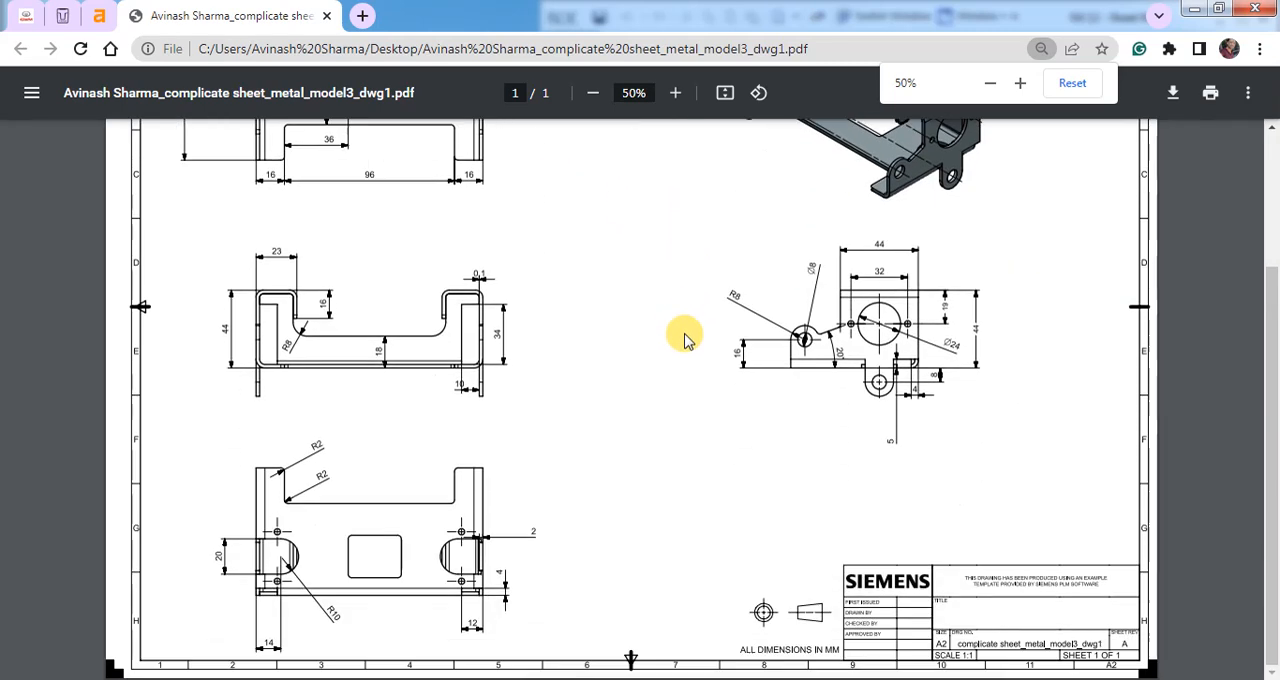
scroll(626, 357, up, 3)
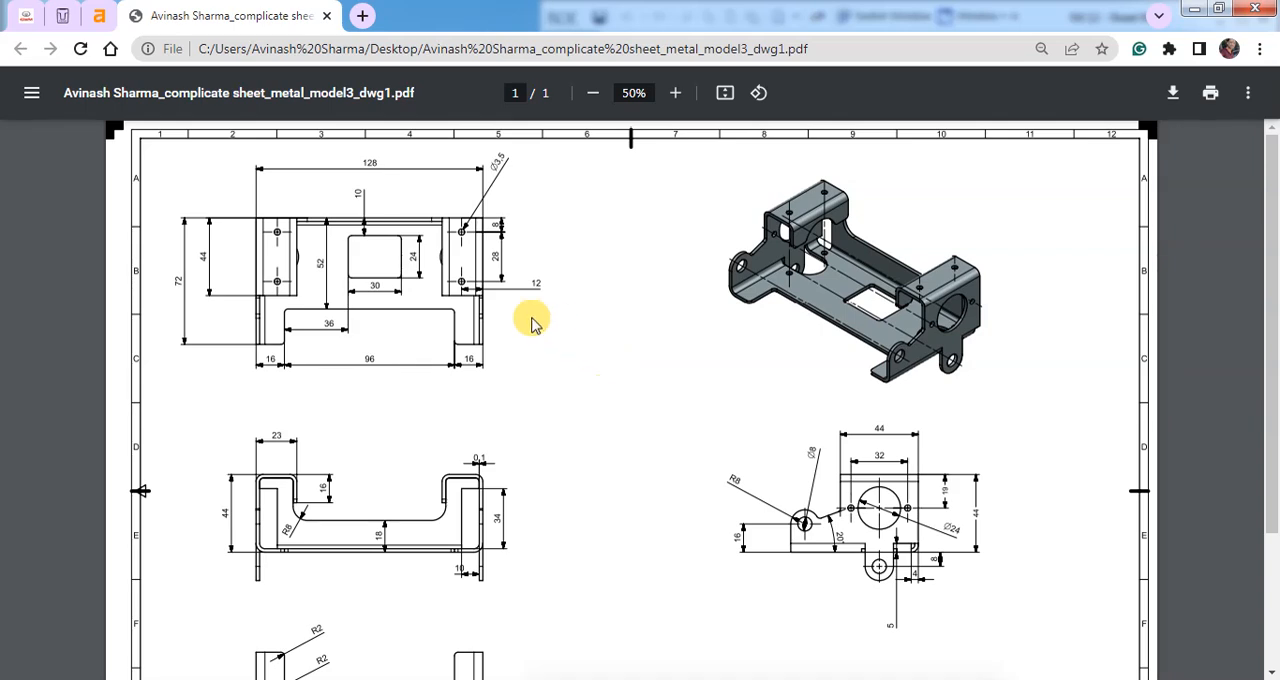
ctrl+scroll(335, 222, down, 1)
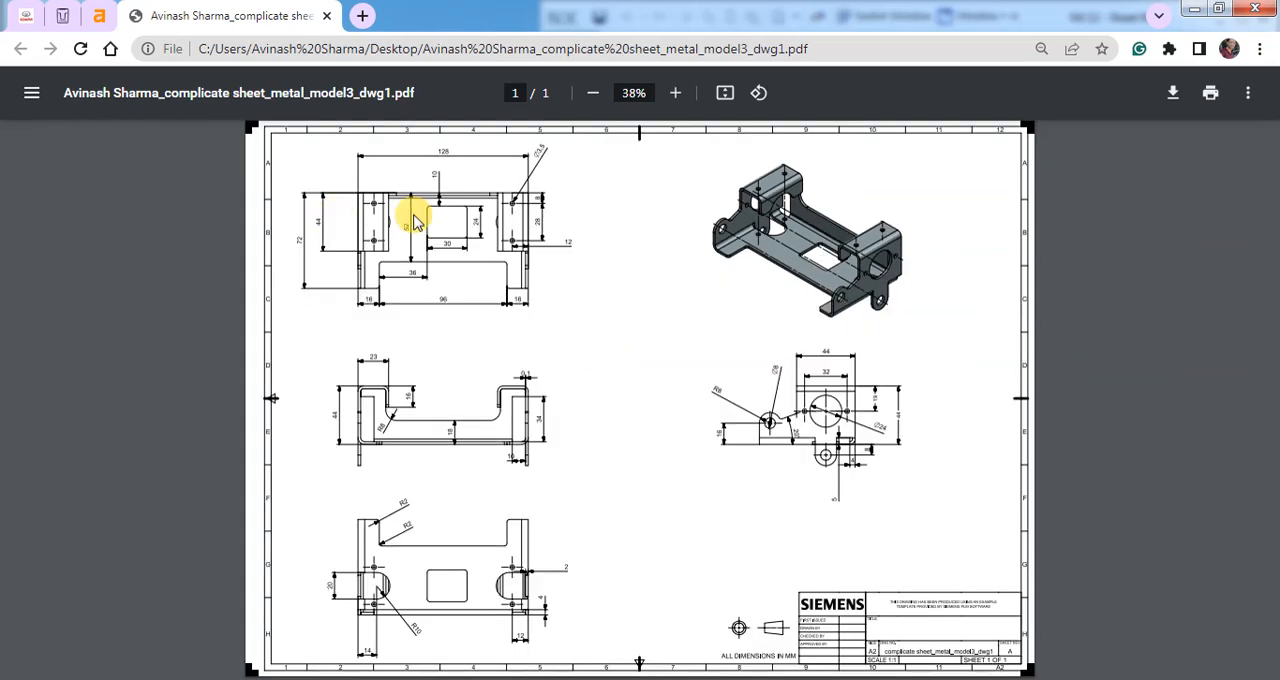
click(1218, 11)
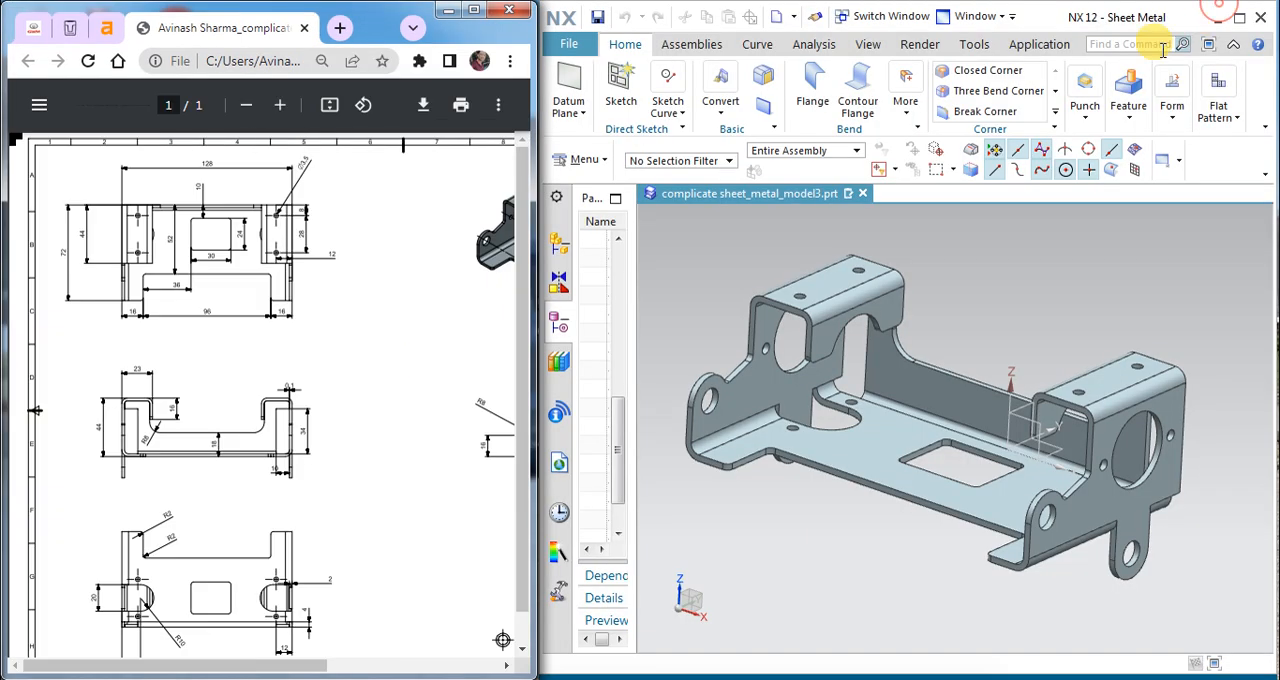
Step: Compare the finished bracket from above, front, below and side with the matching views on the reference drawing
mouse_move(1005, 492)
middle_down()
mouse_move(977, 297)
mouse_move(832, 364)
middle_up()
middle_drag(907, 433, 1051, 286)
mouse_move(1098, 470)
middle_down()
mouse_move(1076, 468)
mouse_move(1082, 510)
mouse_move(1102, 465)
mouse_move(1103, 509)
mouse_move(1089, 509)
mouse_move(1110, 519)
middle_up()
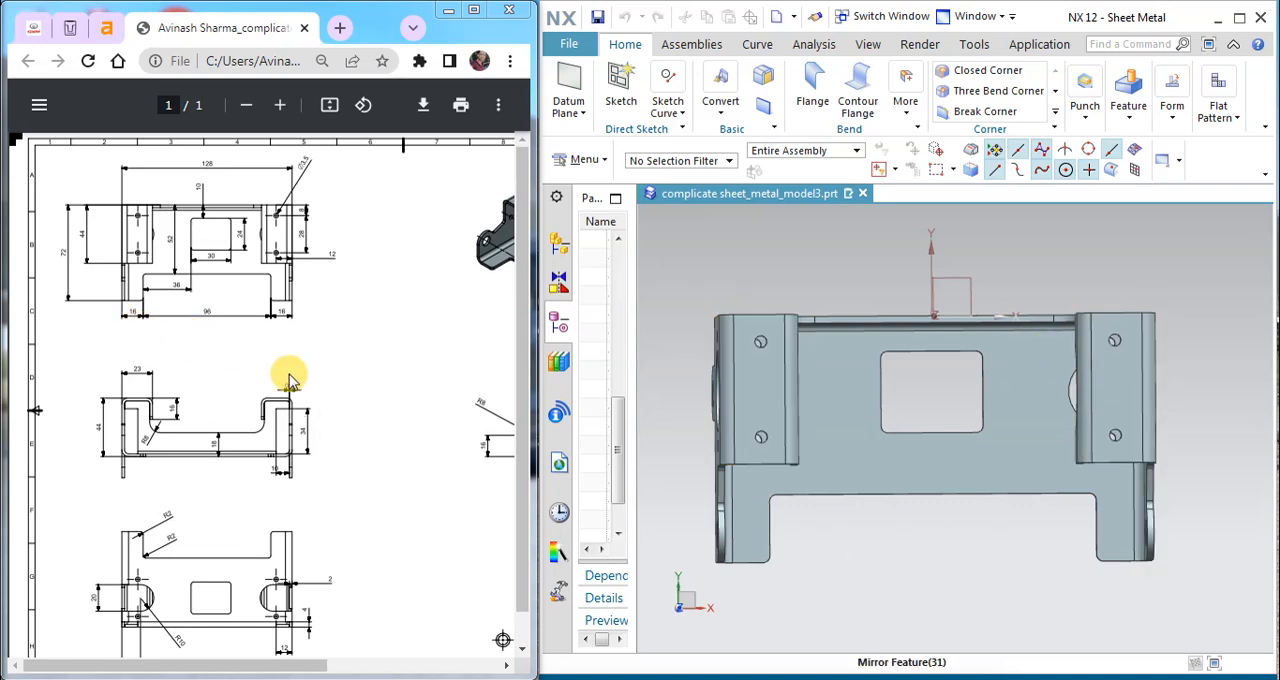
middle_drag(963, 510, 958, 432)
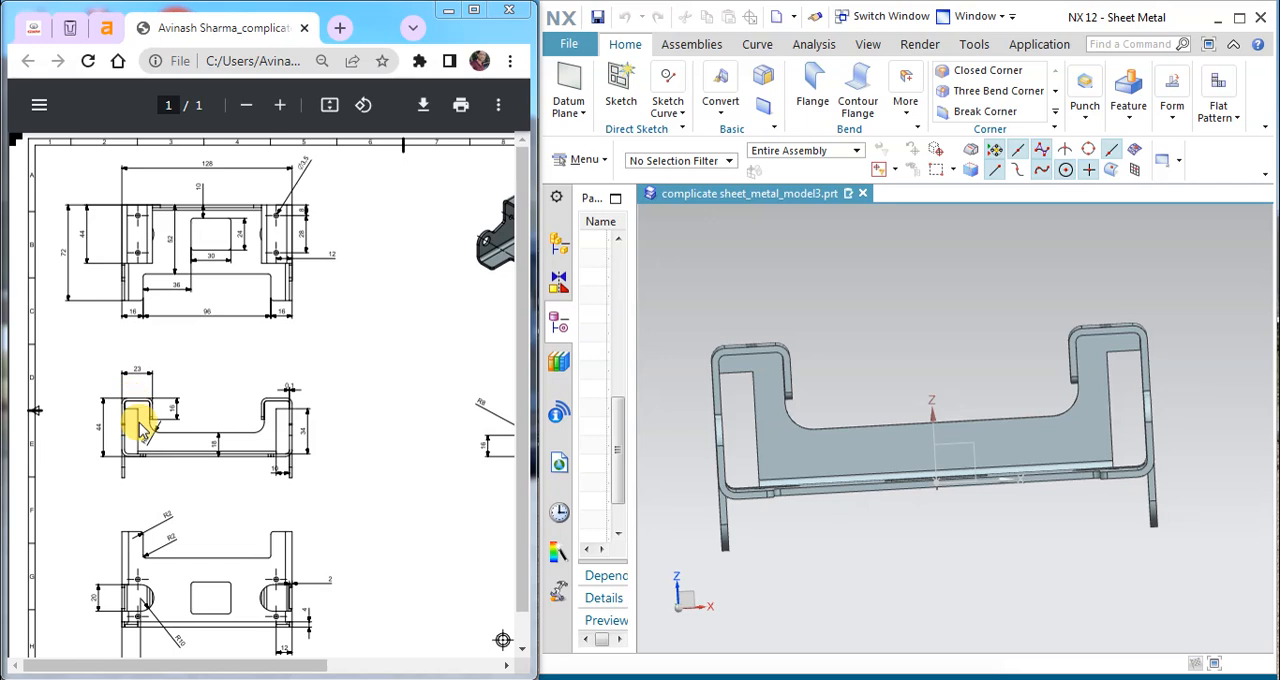
middle_drag(878, 414, 943, 371)
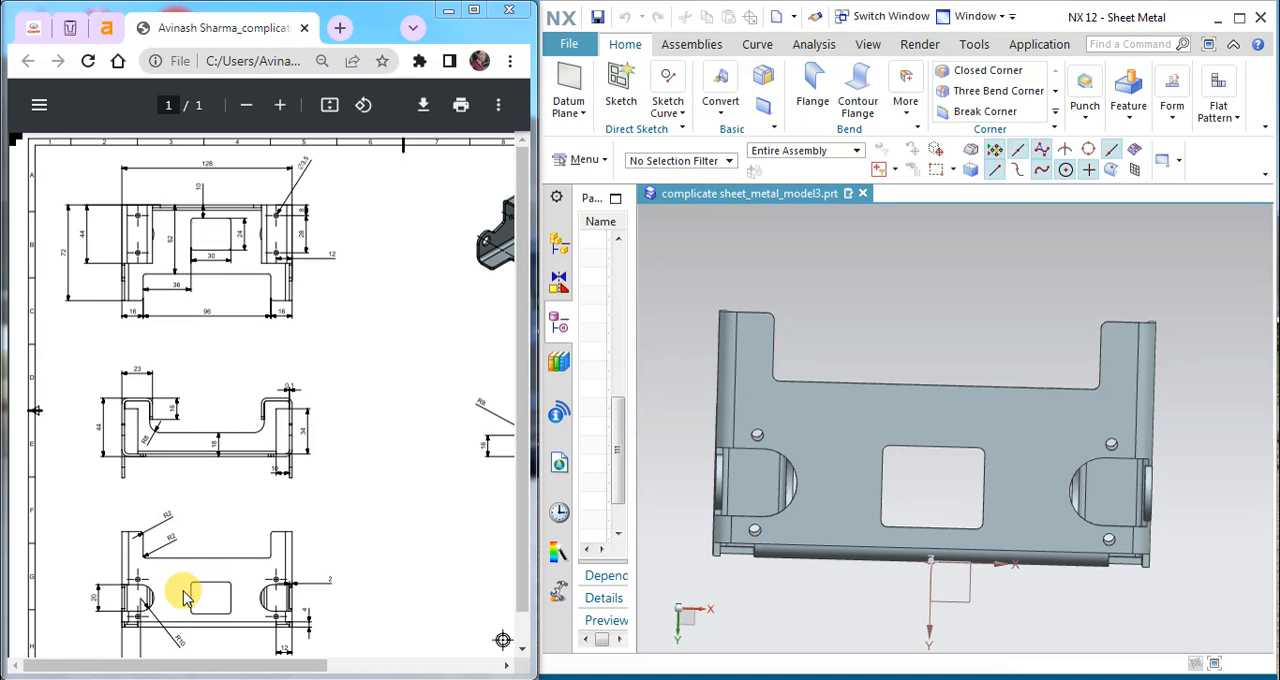
drag(289, 657, 418, 660)
middle_drag(1008, 401, 970, 400)
key(End)
Step: Create a new part from the Sheet Metal template in millimetres
click(571, 48)
click(575, 69)
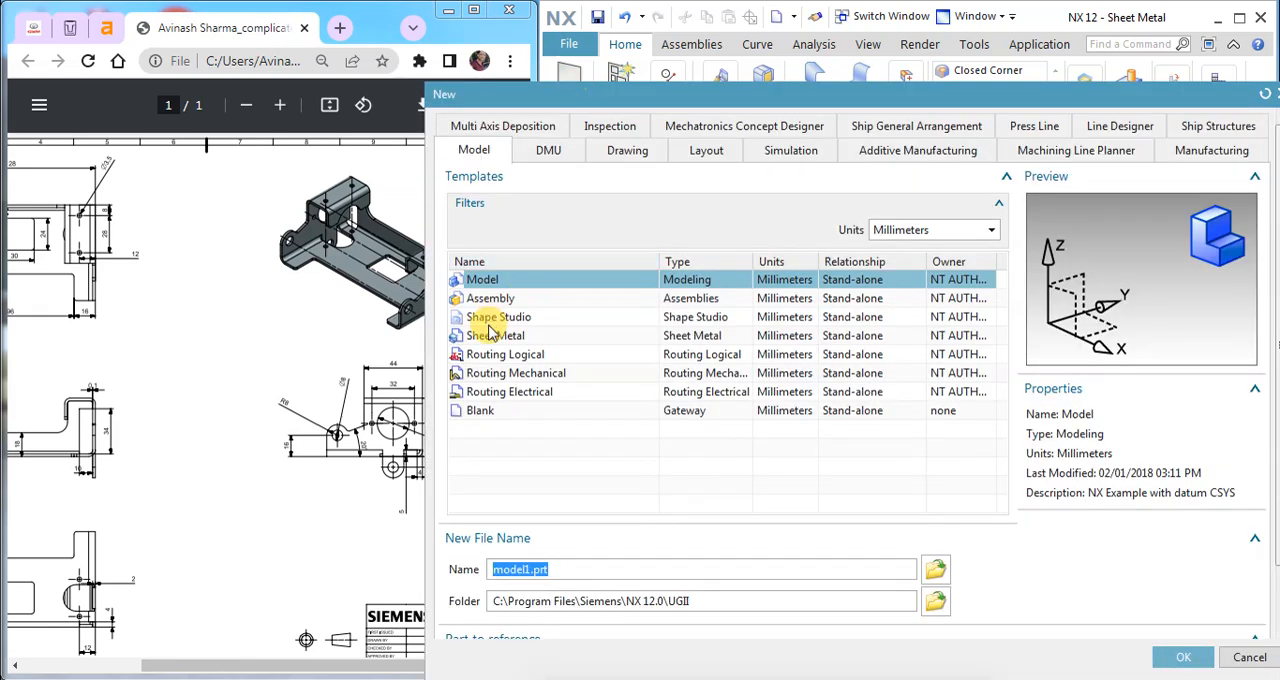
click(492, 337)
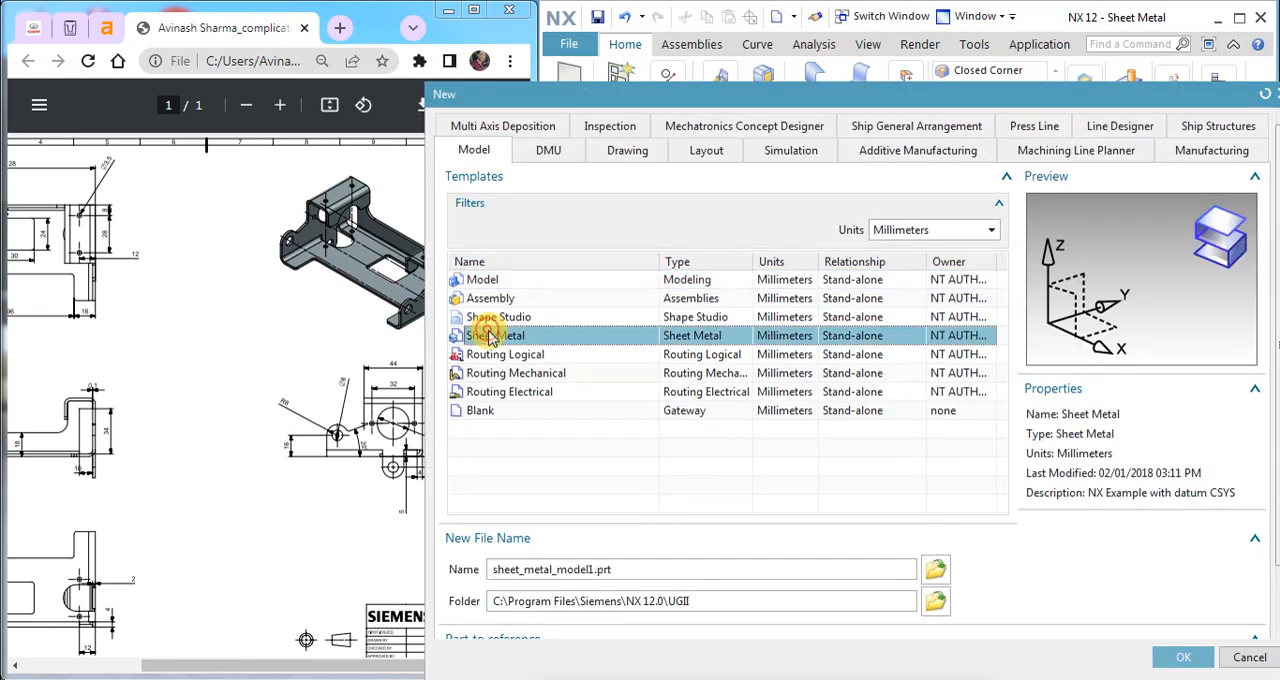
click(1184, 655)
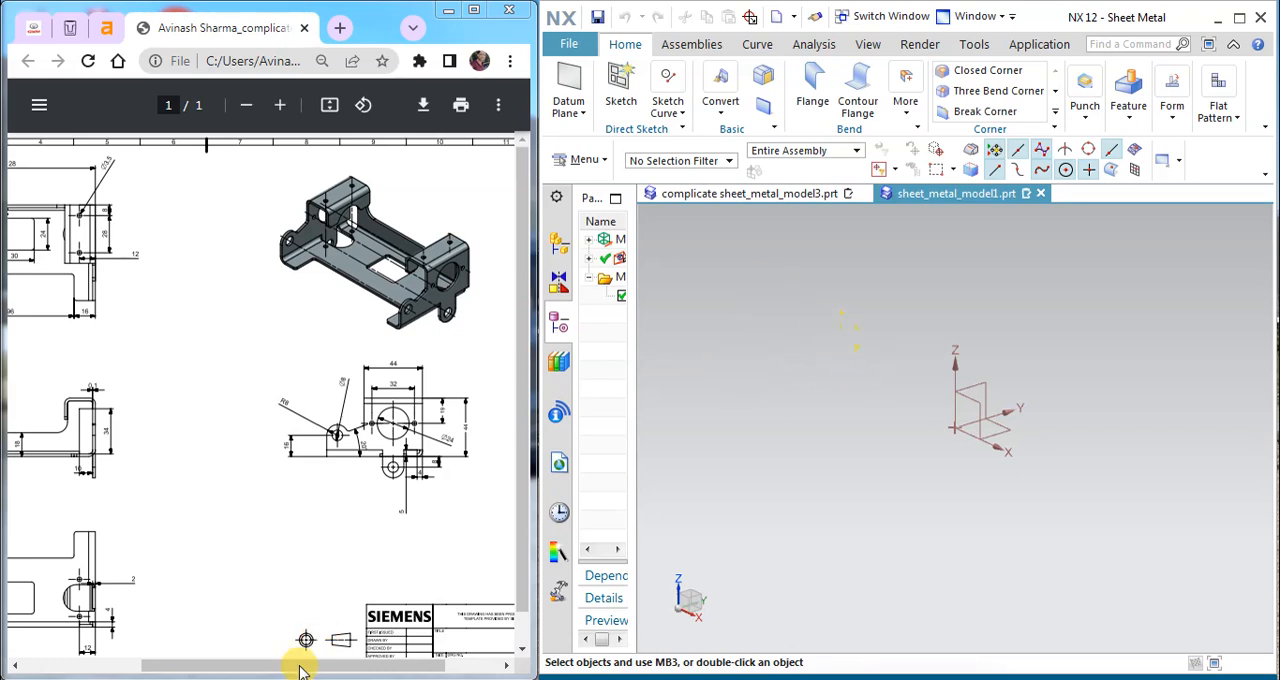
Step: Start a sketch on the YZ plane of the datum coordinate system, with the drawing's dimensioned views in sight
drag(286, 664, 149, 664)
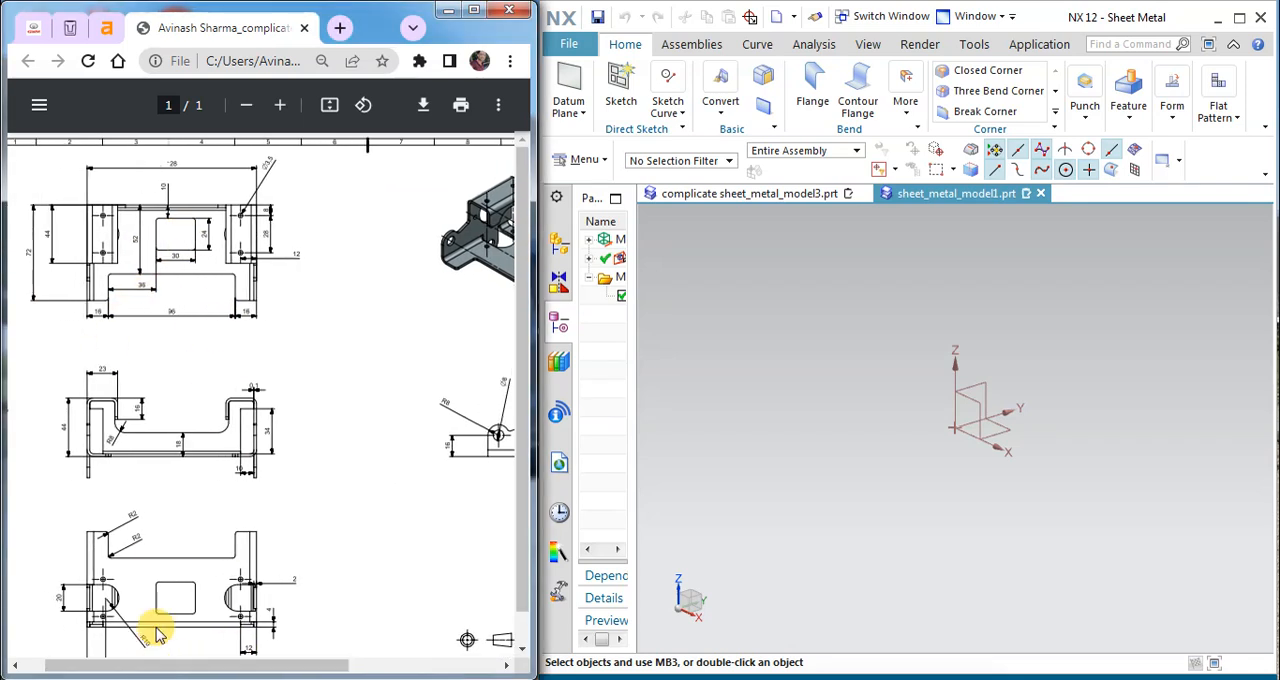
click(576, 115)
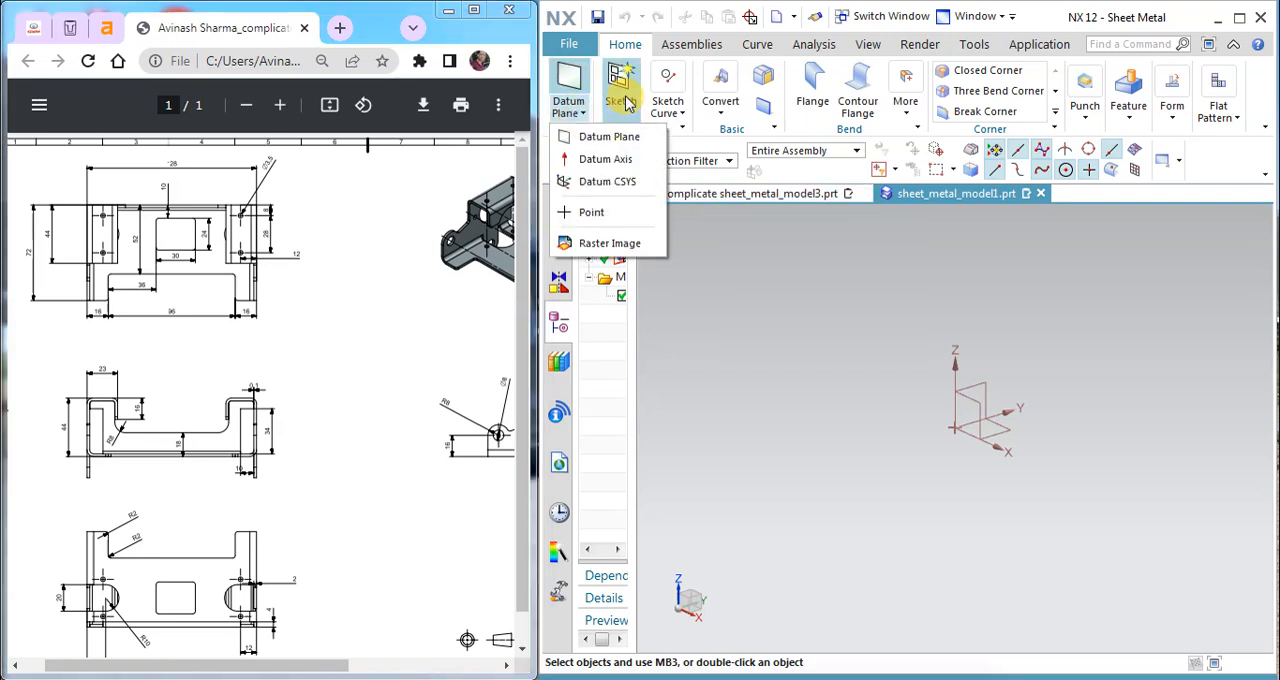
click(620, 88)
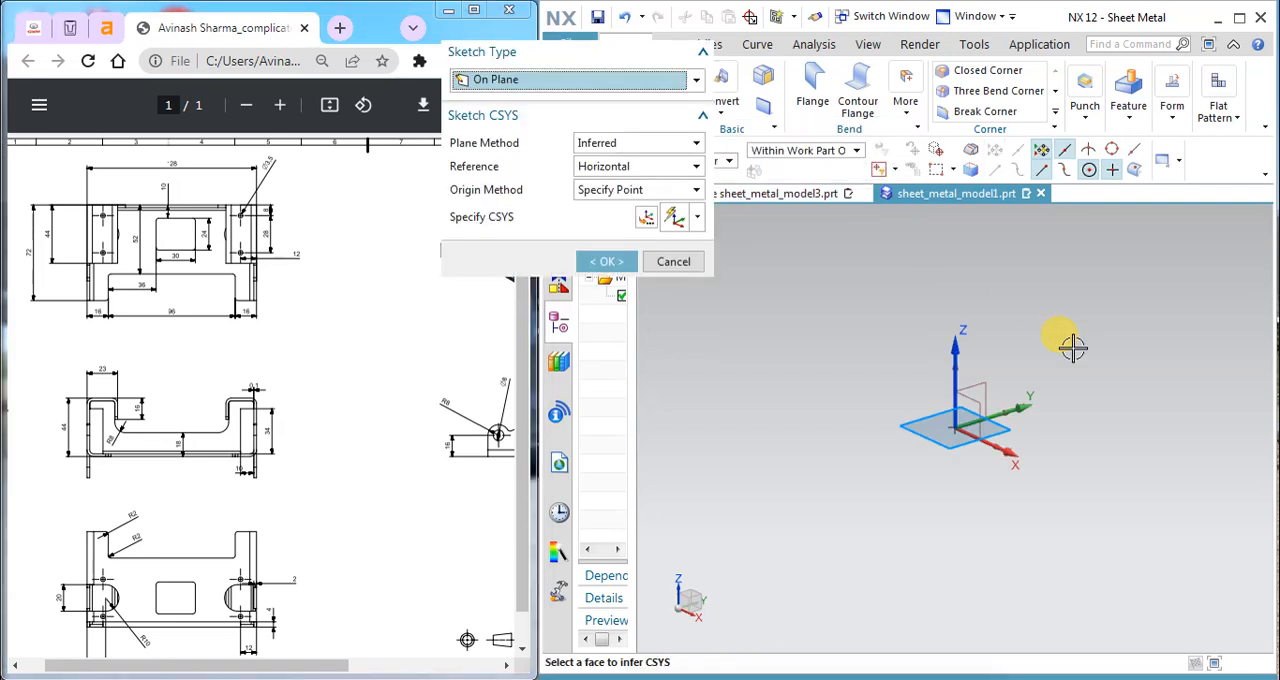
click(988, 380)
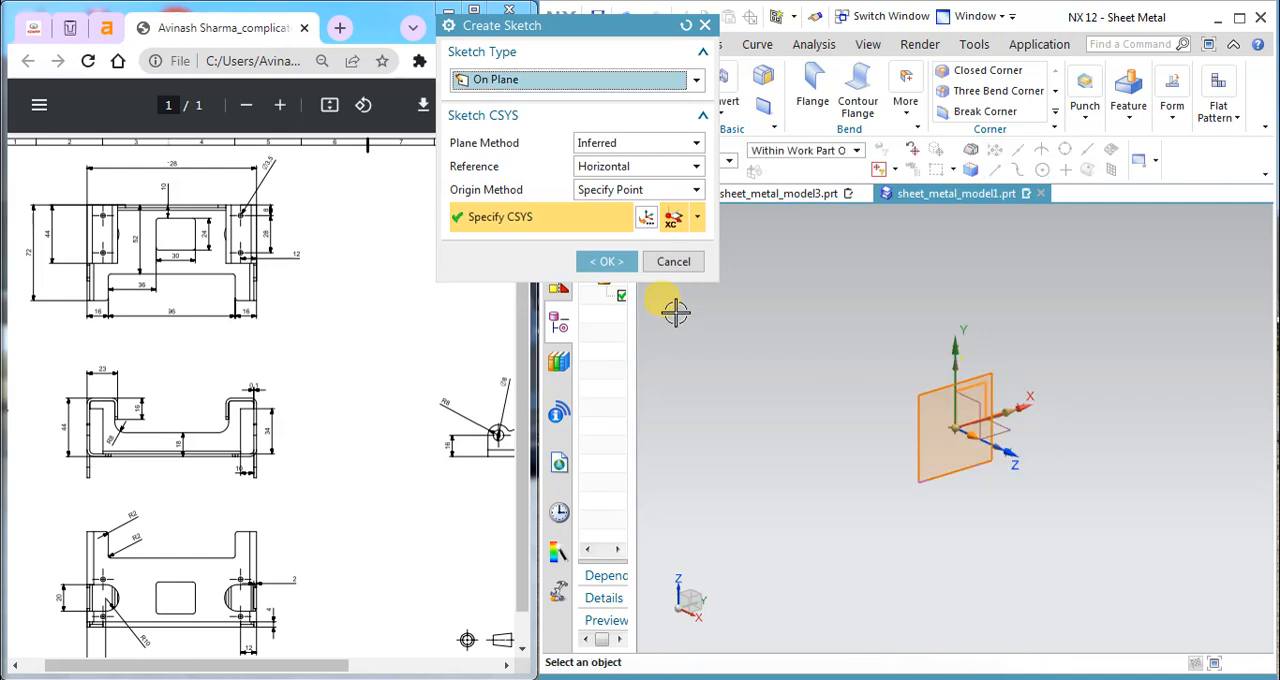
click(606, 262)
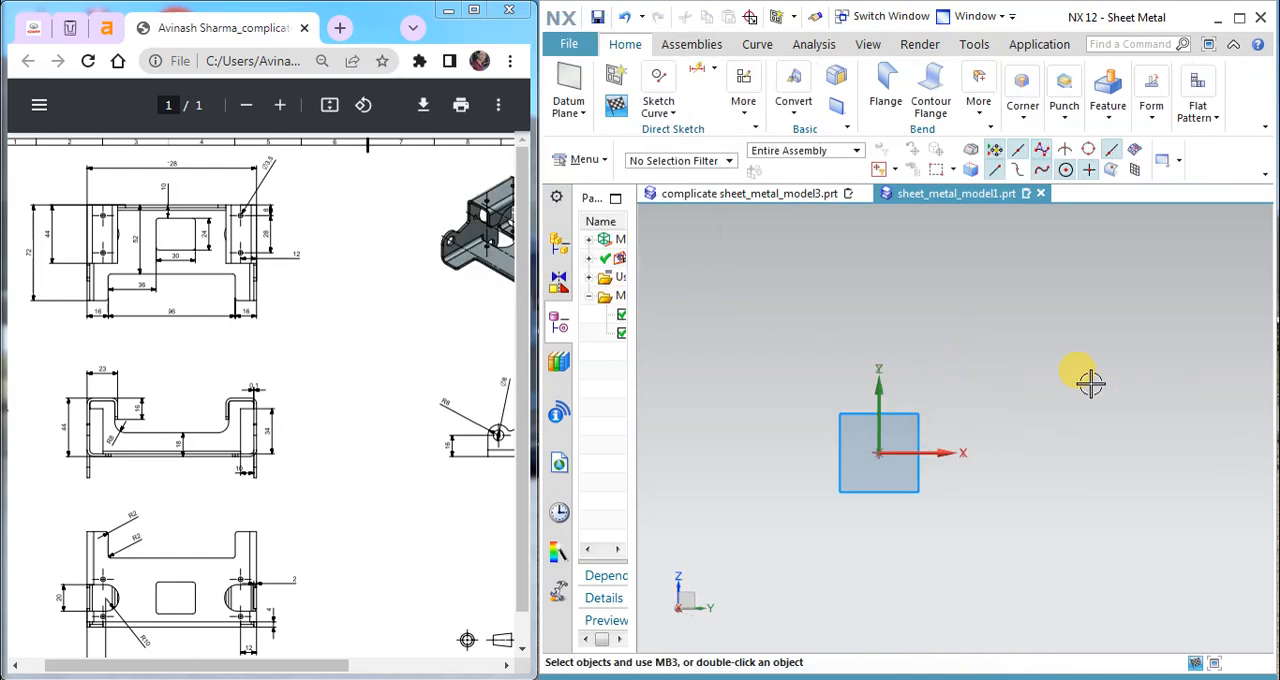
Step: Begin a Profile at the sketch origin, running about 48 mm along negative X, 45 mm down and 21 mm further out
click(586, 110)
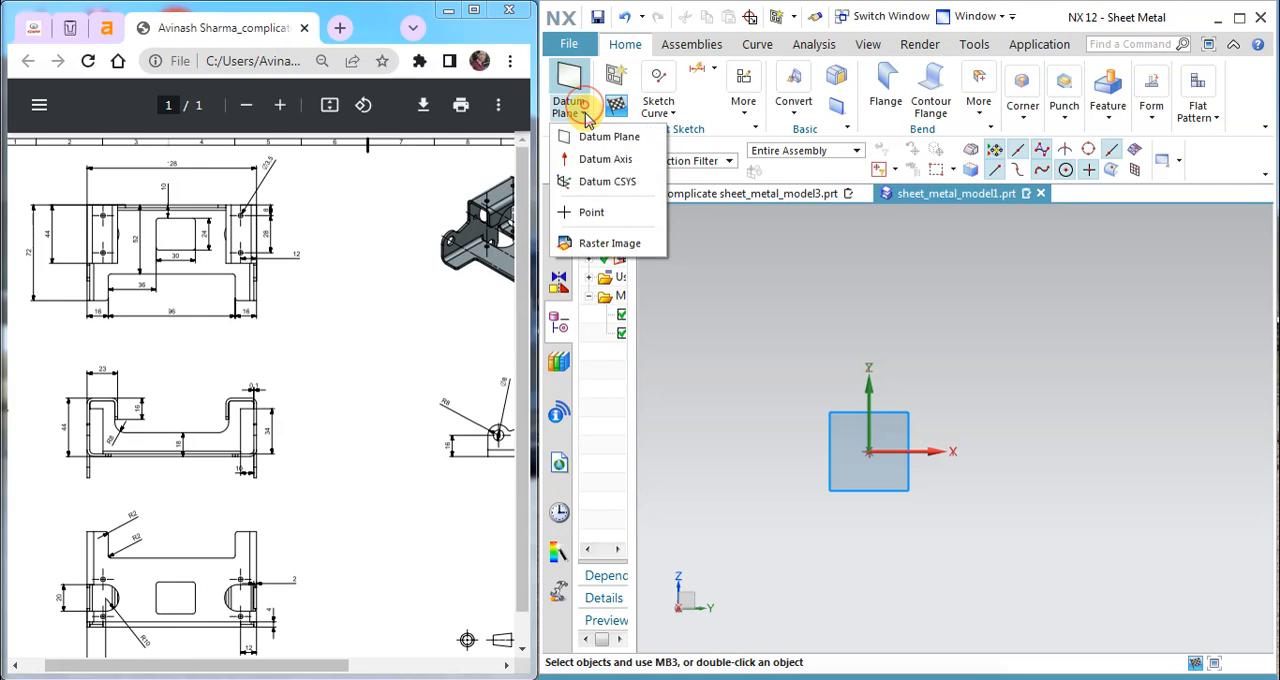
click(656, 112)
click(670, 120)
click(657, 160)
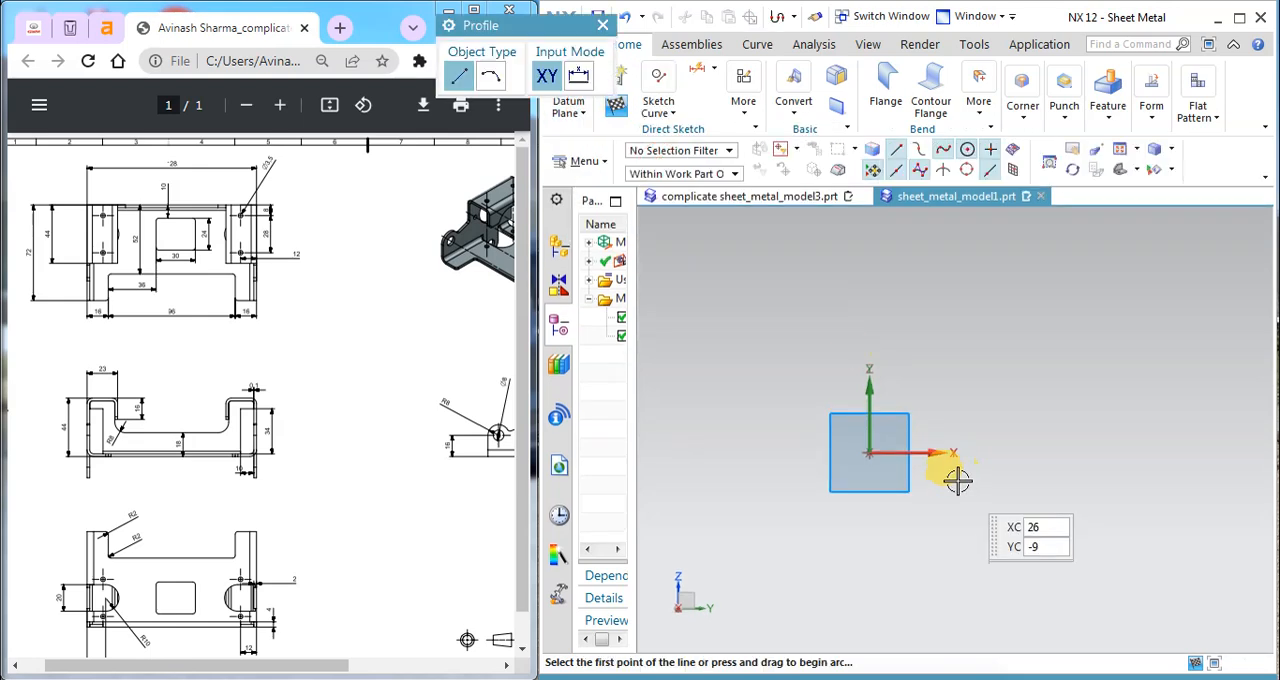
scroll(963, 473, down, 2)
click(911, 453)
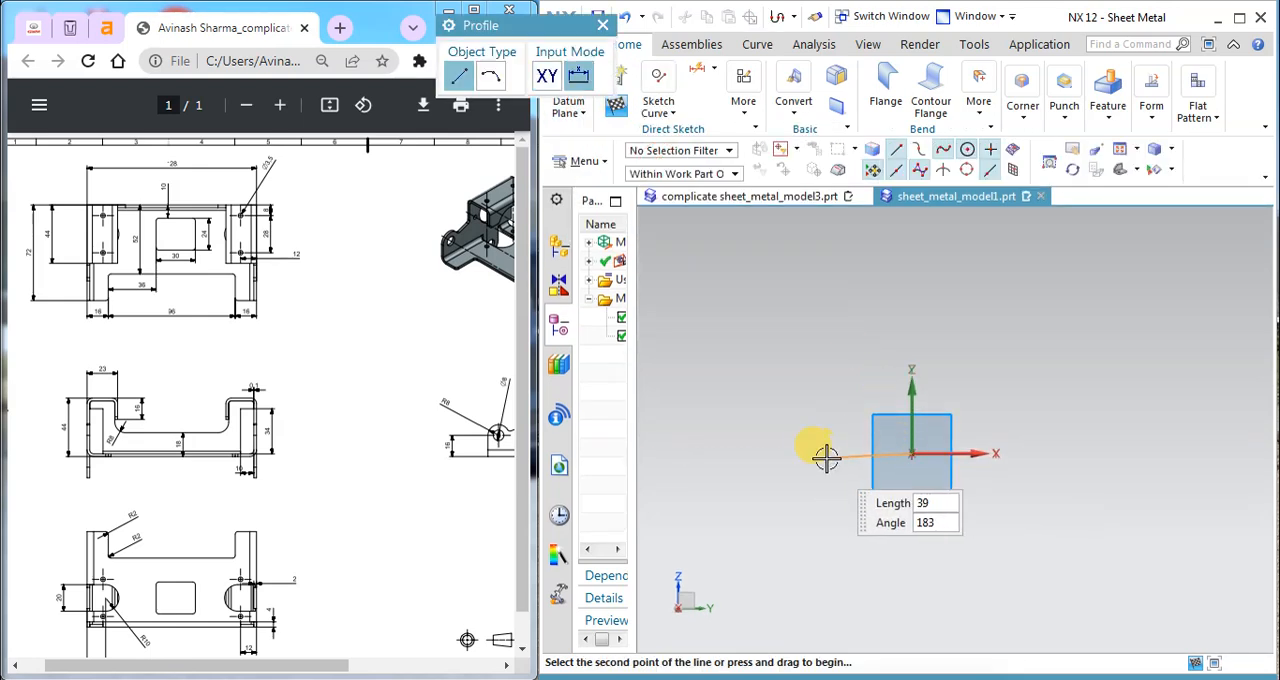
click(807, 453)
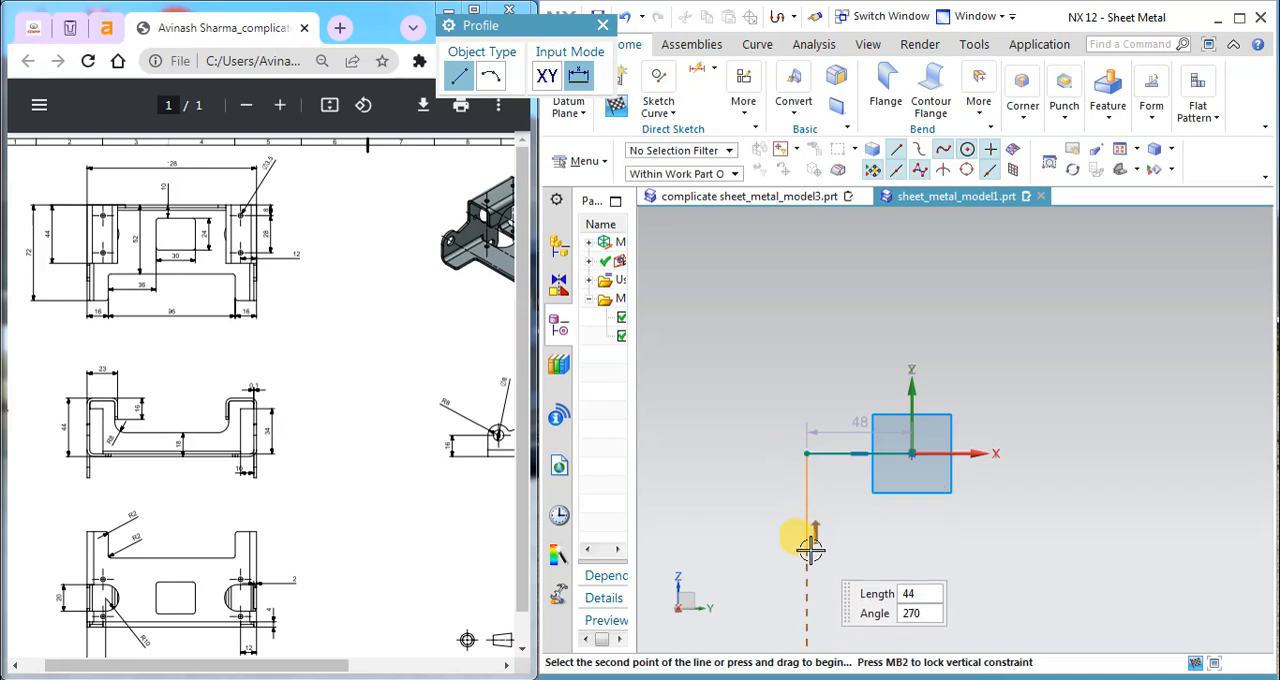
click(807, 551)
click(761, 551)
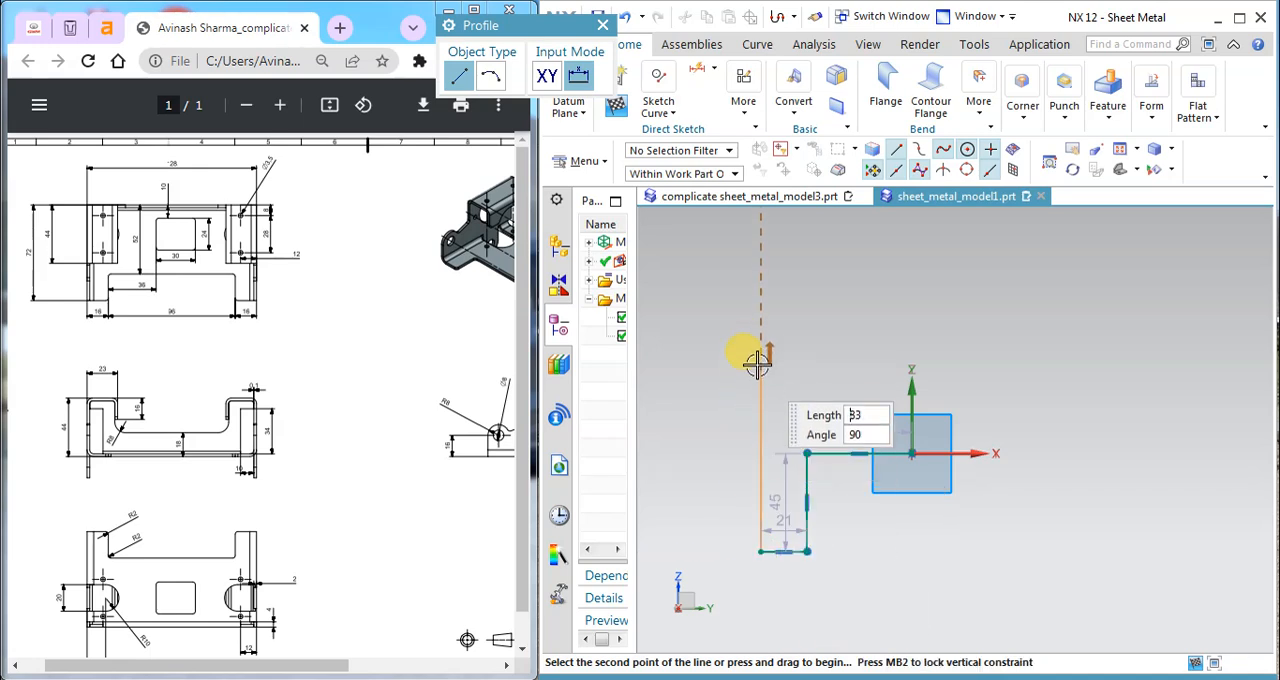
Step: Continue the profile about 105 mm up, 17 mm inward, 8 mm up and 78 mm across, then close it at the origin
click(761, 321)
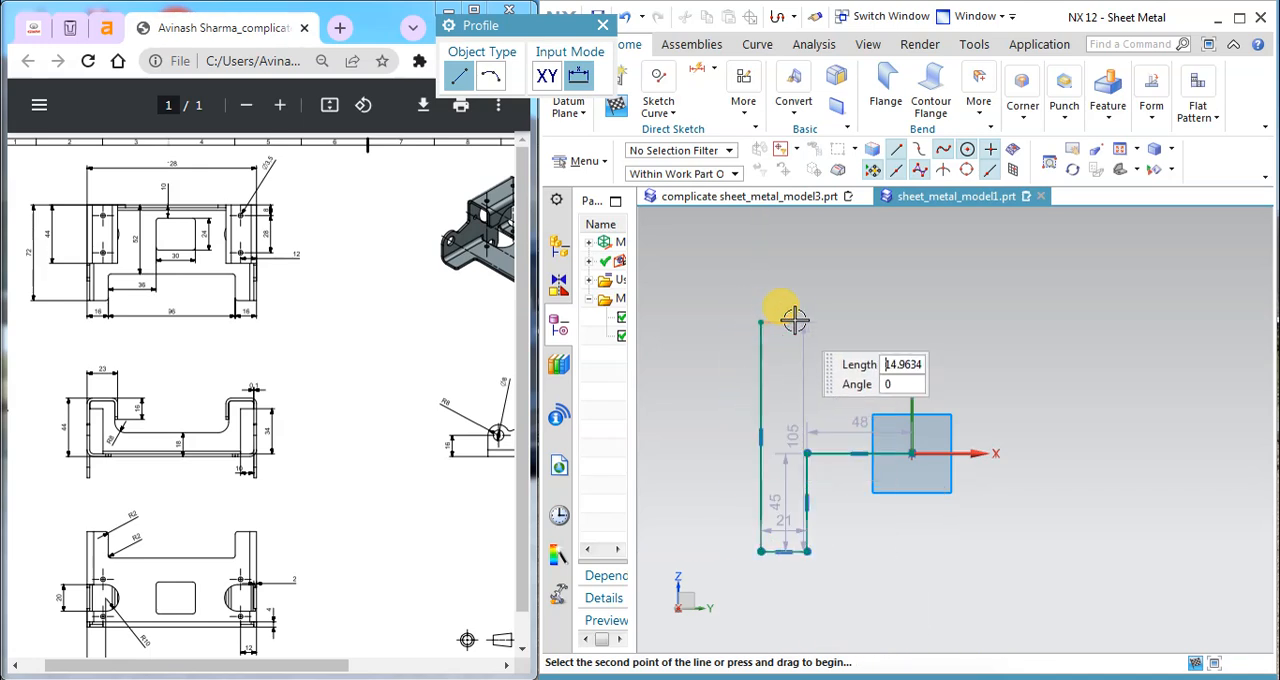
text(3)
click(822, 300)
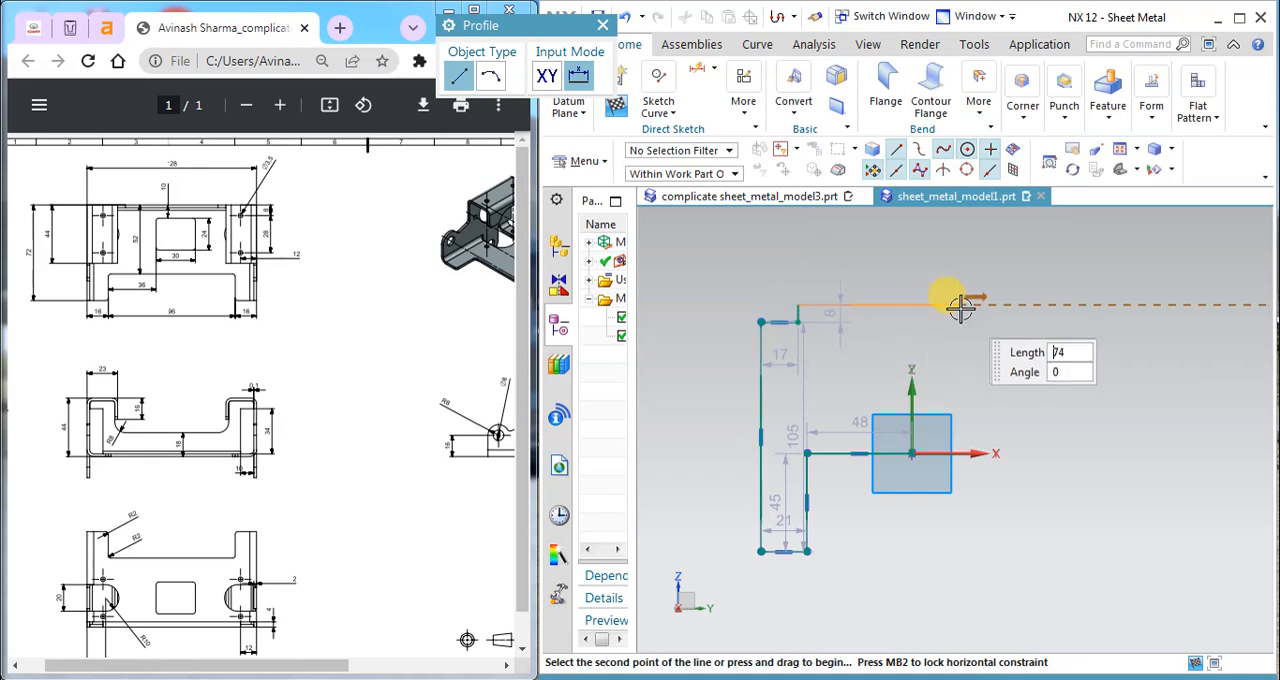
click(967, 306)
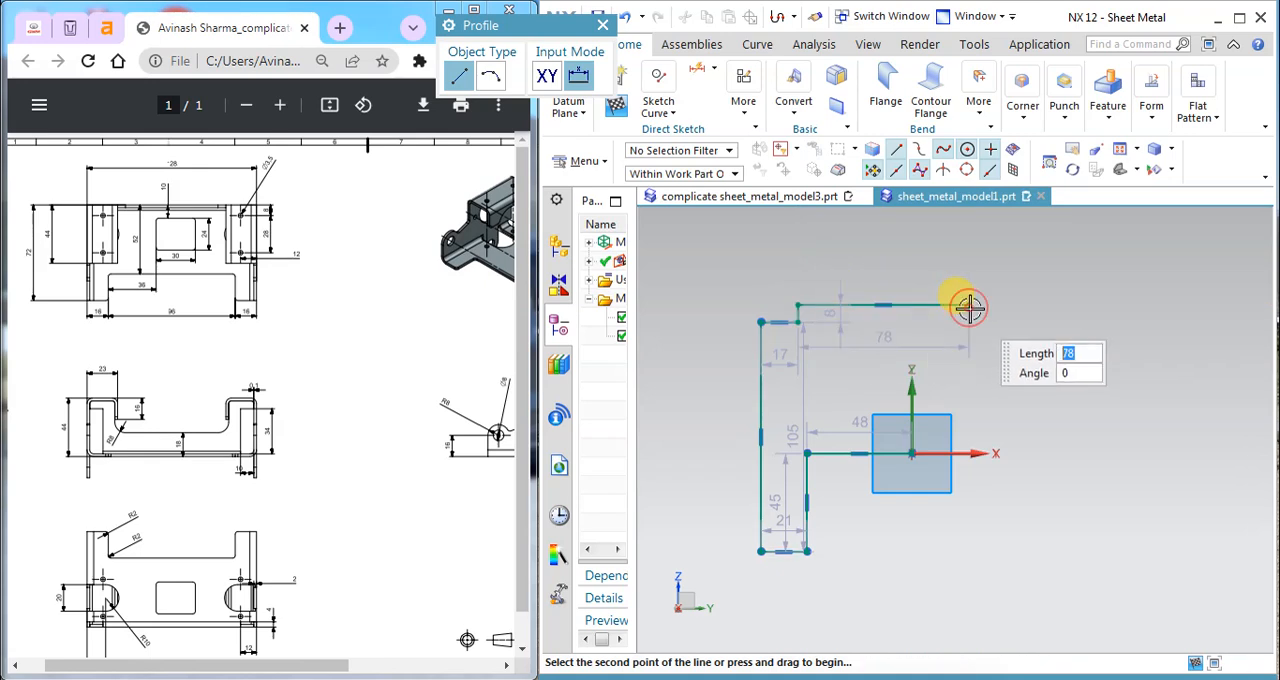
click(911, 452)
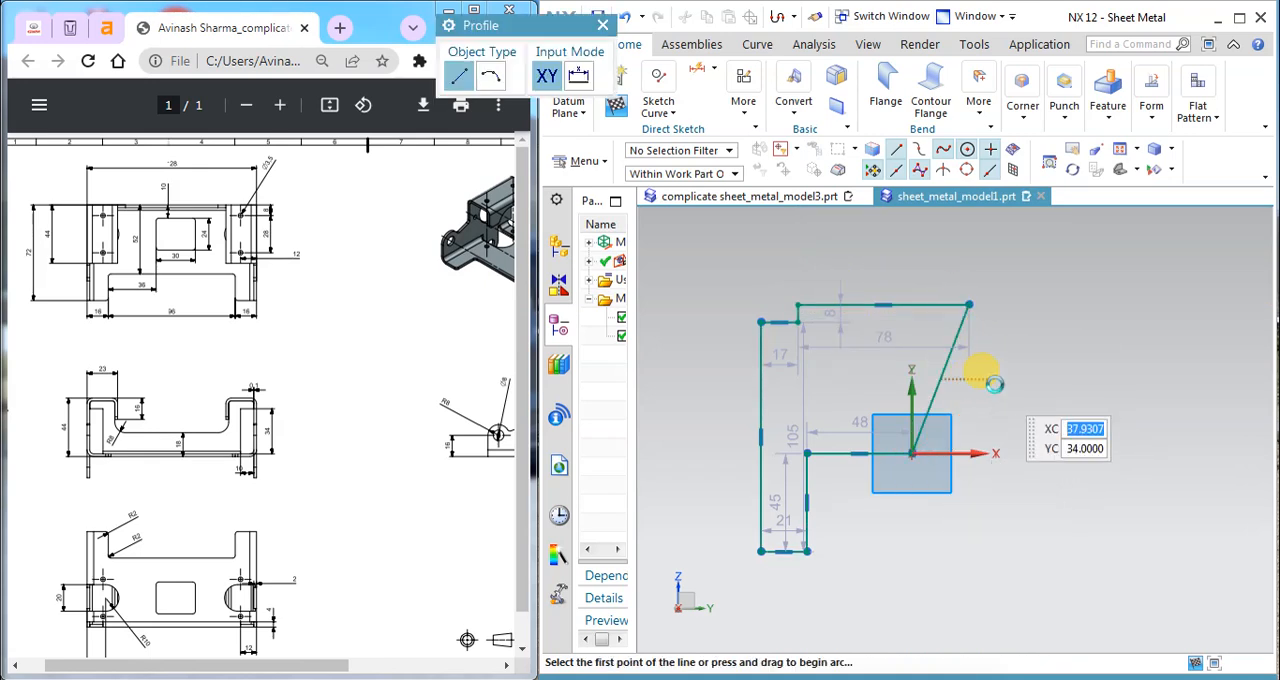
Step: Constrain the slanted closing line to vertical through the origin and convert it to a reference line
key(Escape)
click(960, 334)
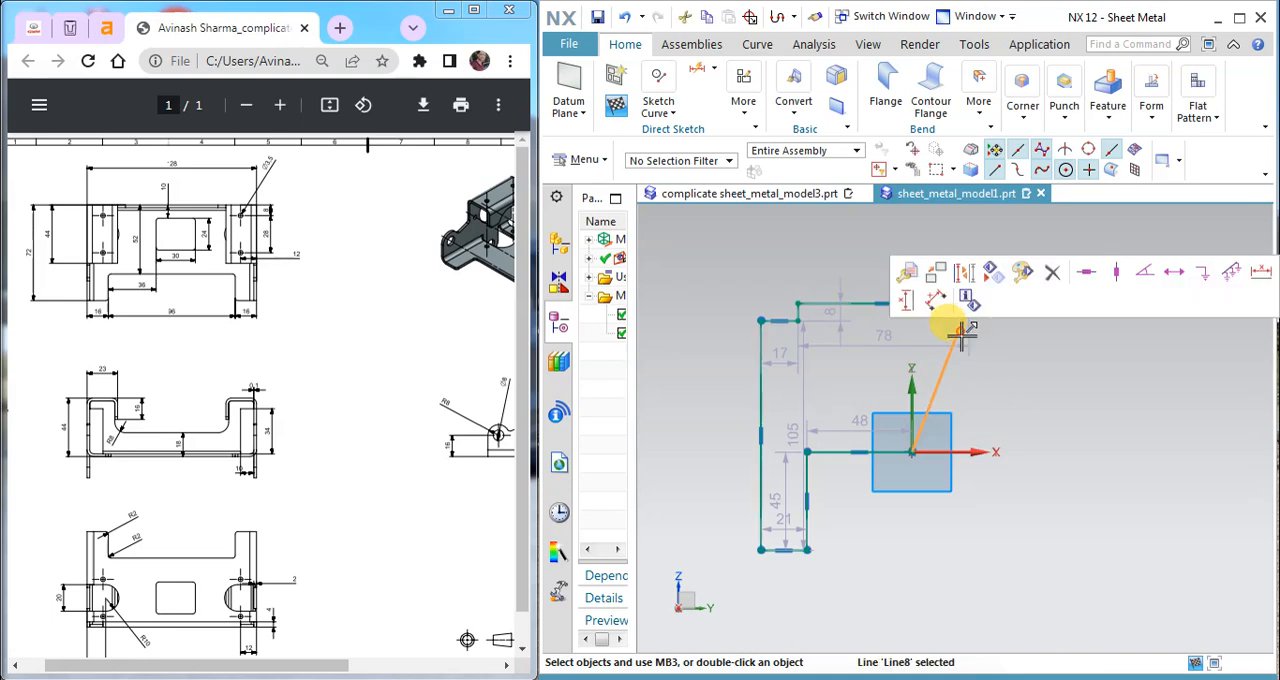
click(1087, 275)
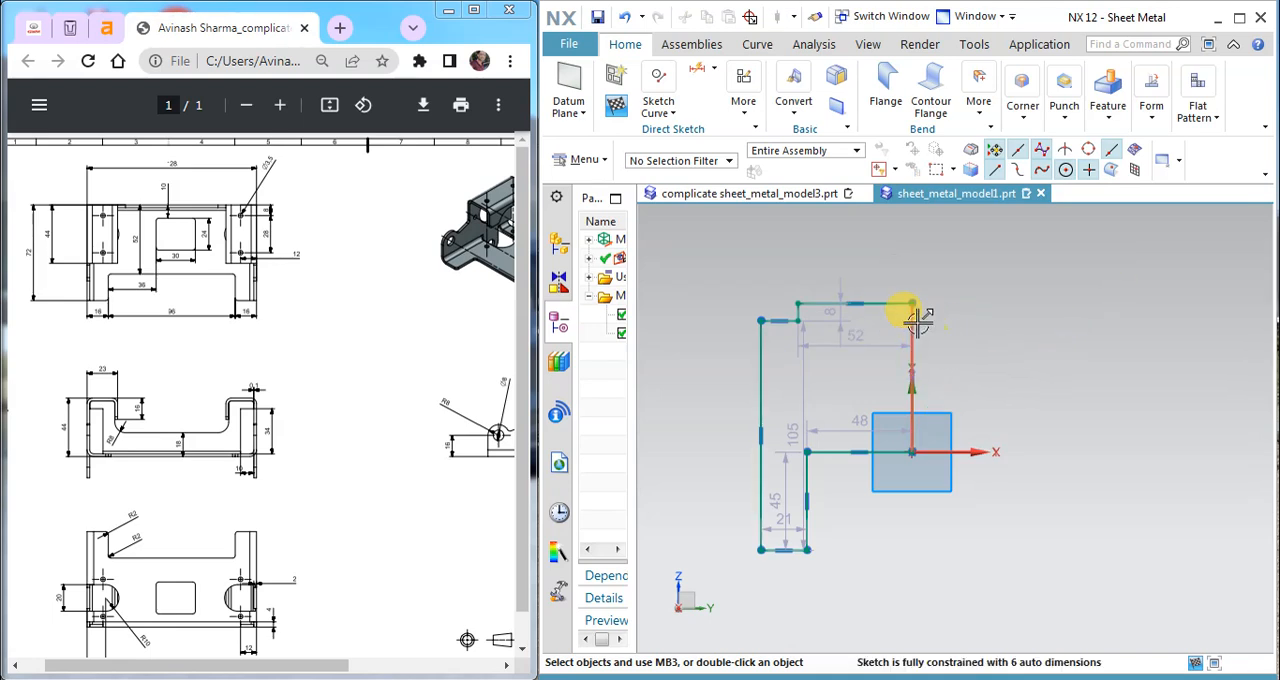
right_click(916, 320)
click(964, 300)
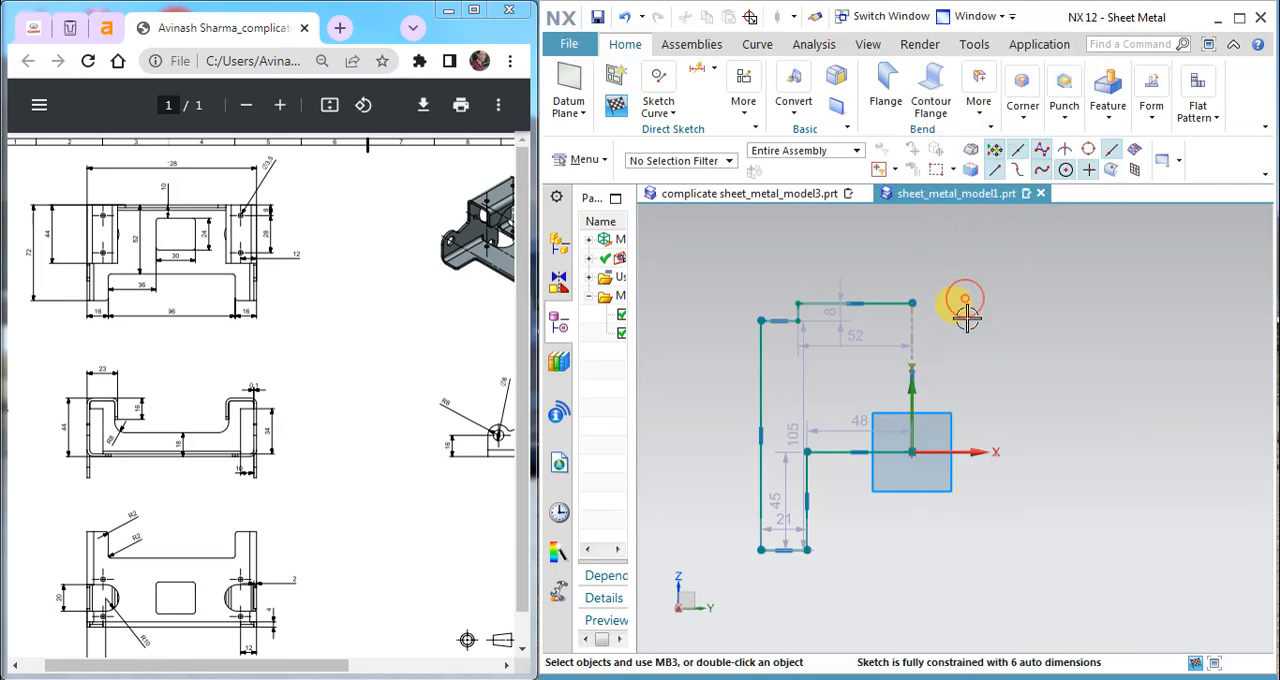
Step: Set the width of the profile's lower leg to 16 mm, as given on the reference drawing
scroll(840, 547, up, 1)
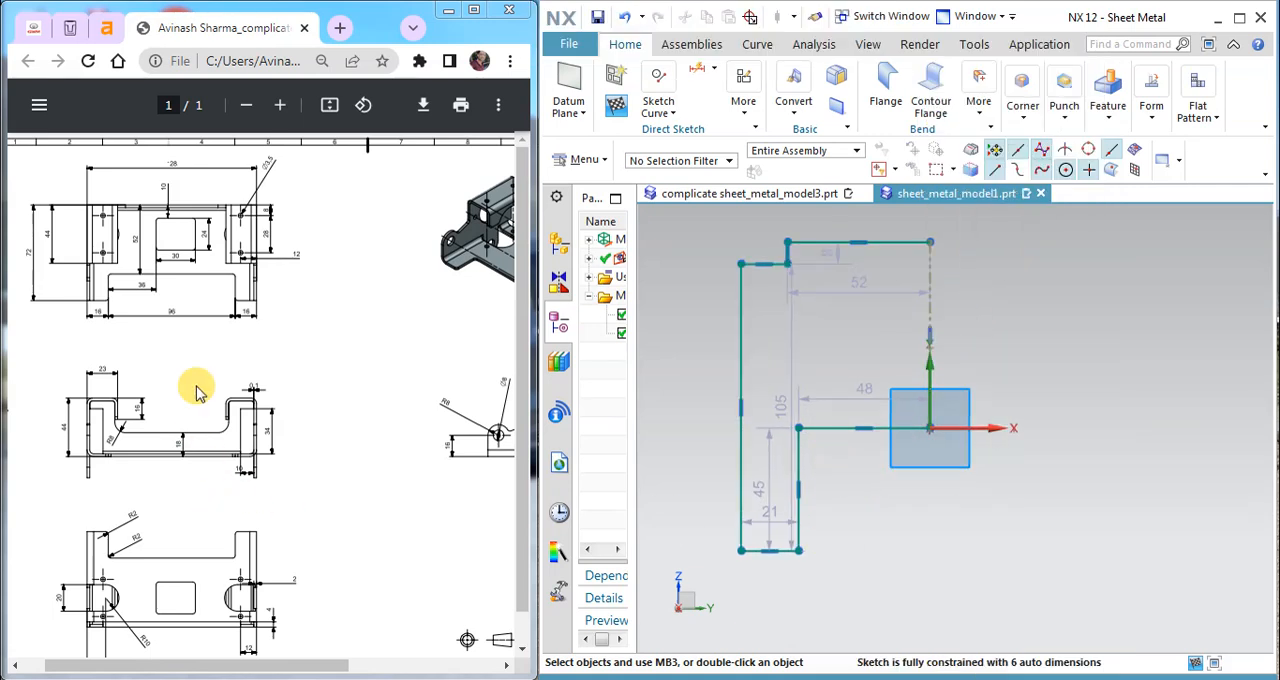
ctrl+scroll(88, 313, up, 5)
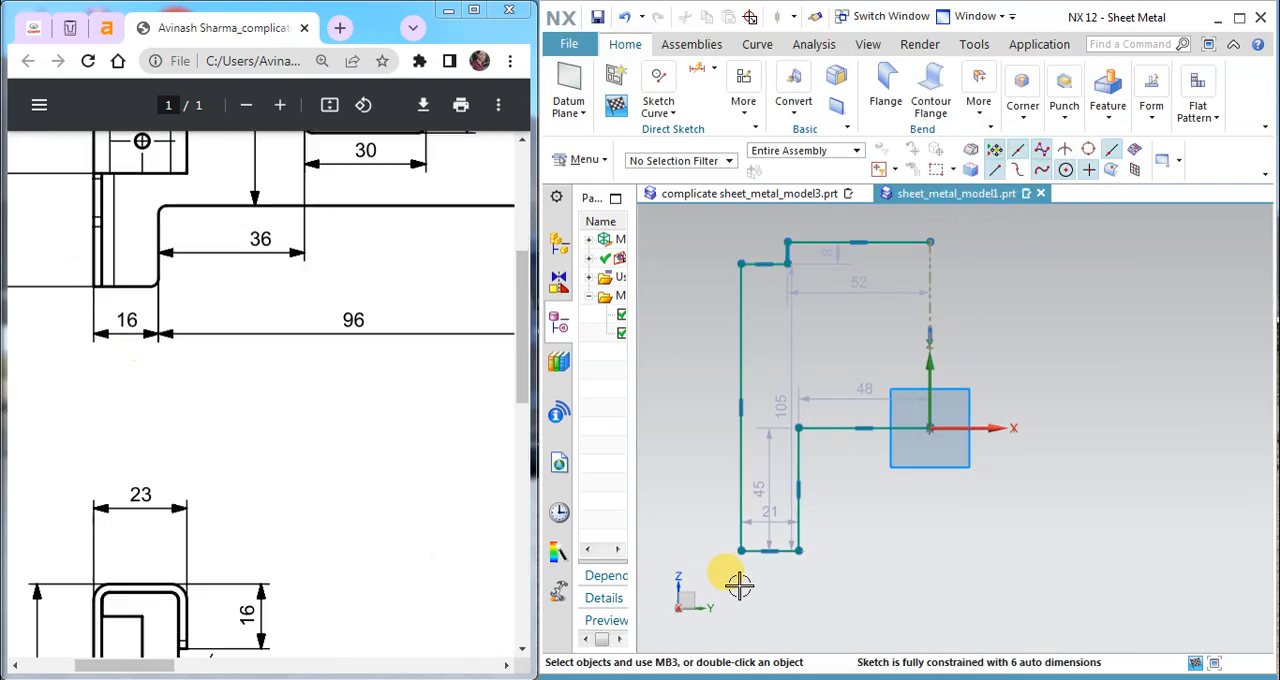
double_click(766, 562)
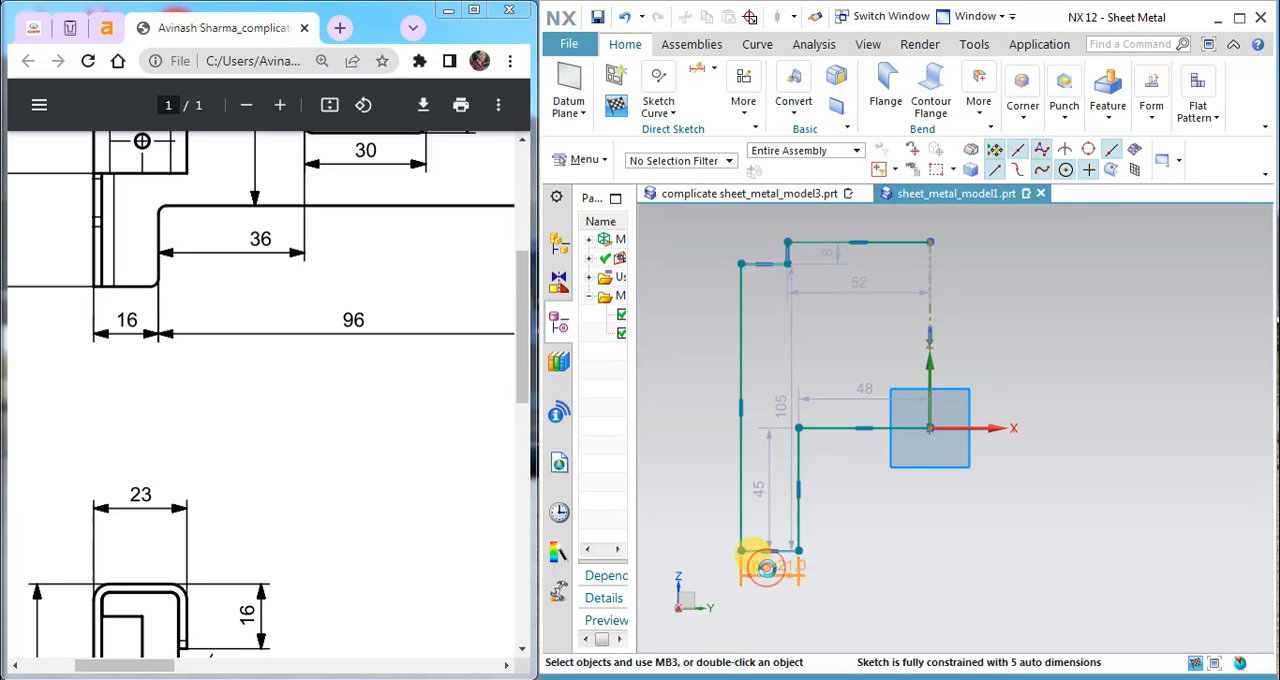
key(Return)
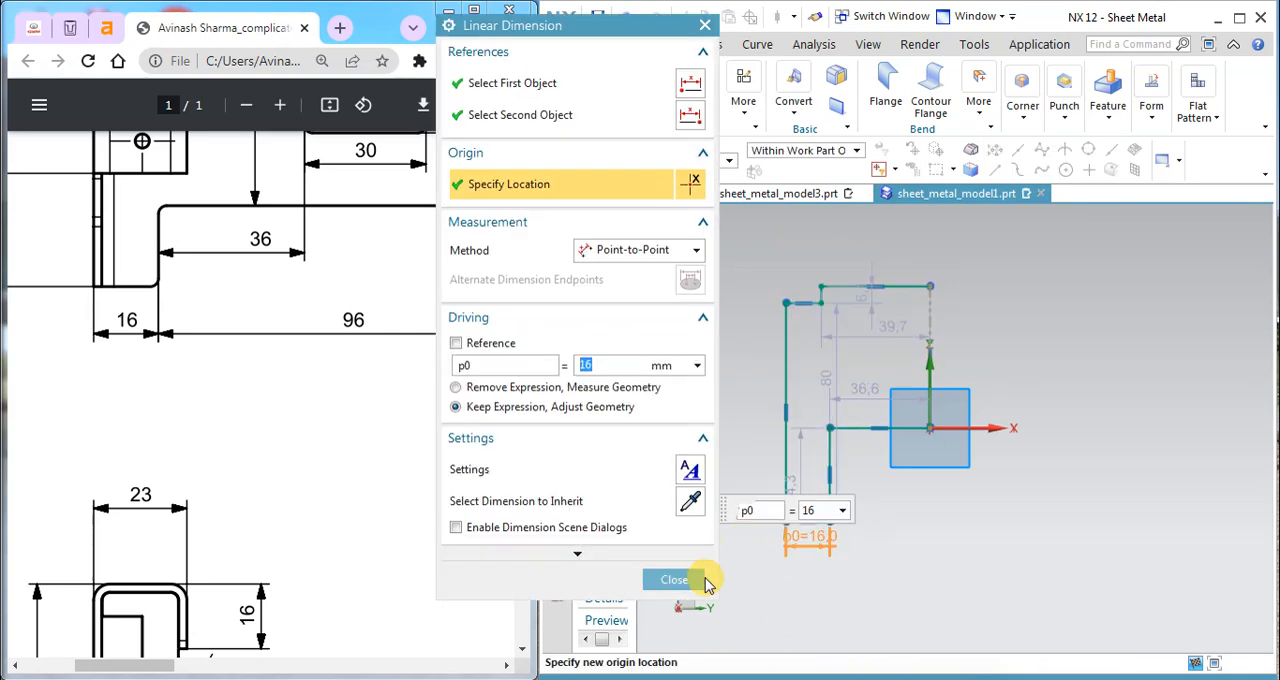
click(674, 579)
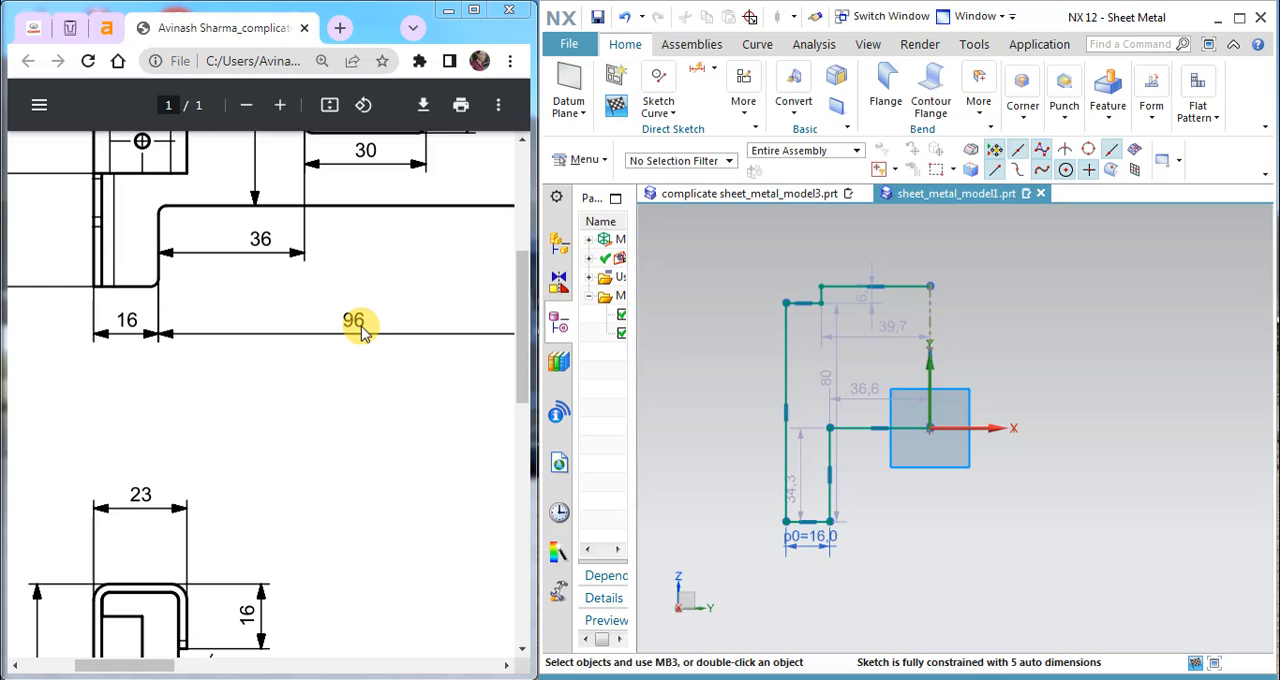
ctrl+scroll(432, 362, down, 3)
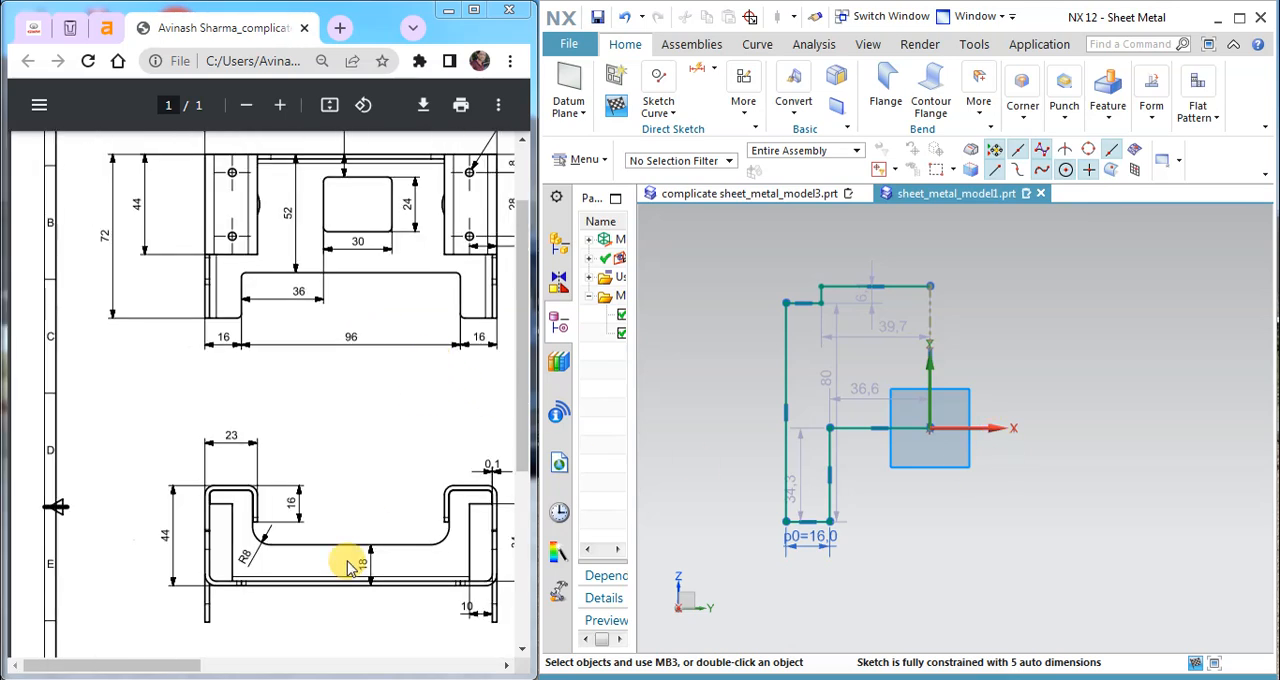
Step: Set the distance from the origin to the lower leg's inner edge to 96/2 mm and move the outer edge's height dimension outside the profile
drag(206, 664, 229, 664)
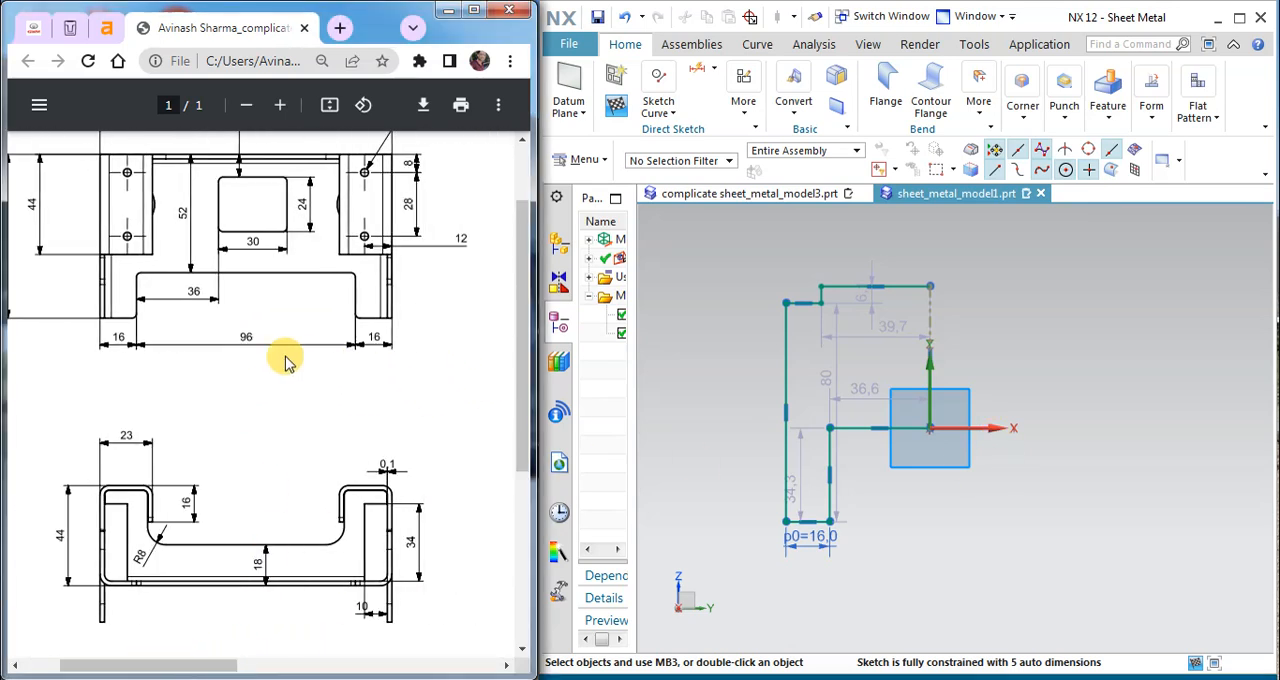
scroll(286, 357, up, 2)
mouse_move(930, 424)
mouse_down()
mouse_move(877, 466)
mouse_move(878, 500)
mouse_up()
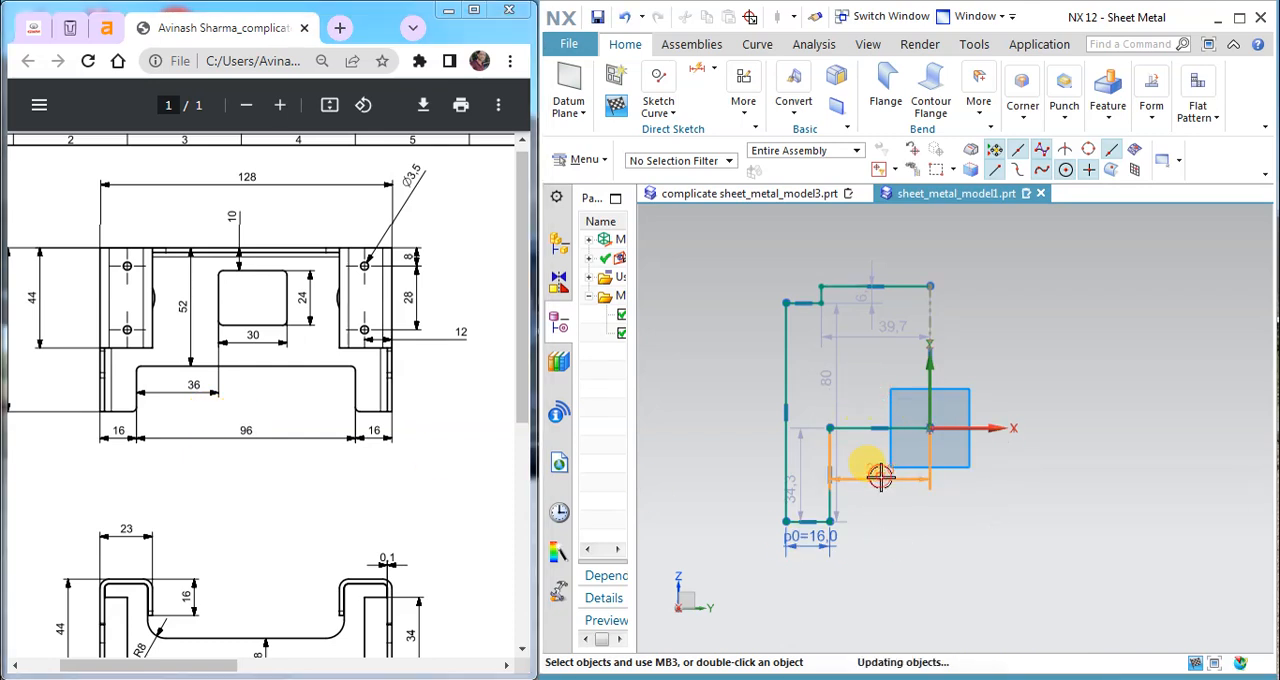
text(96/2)
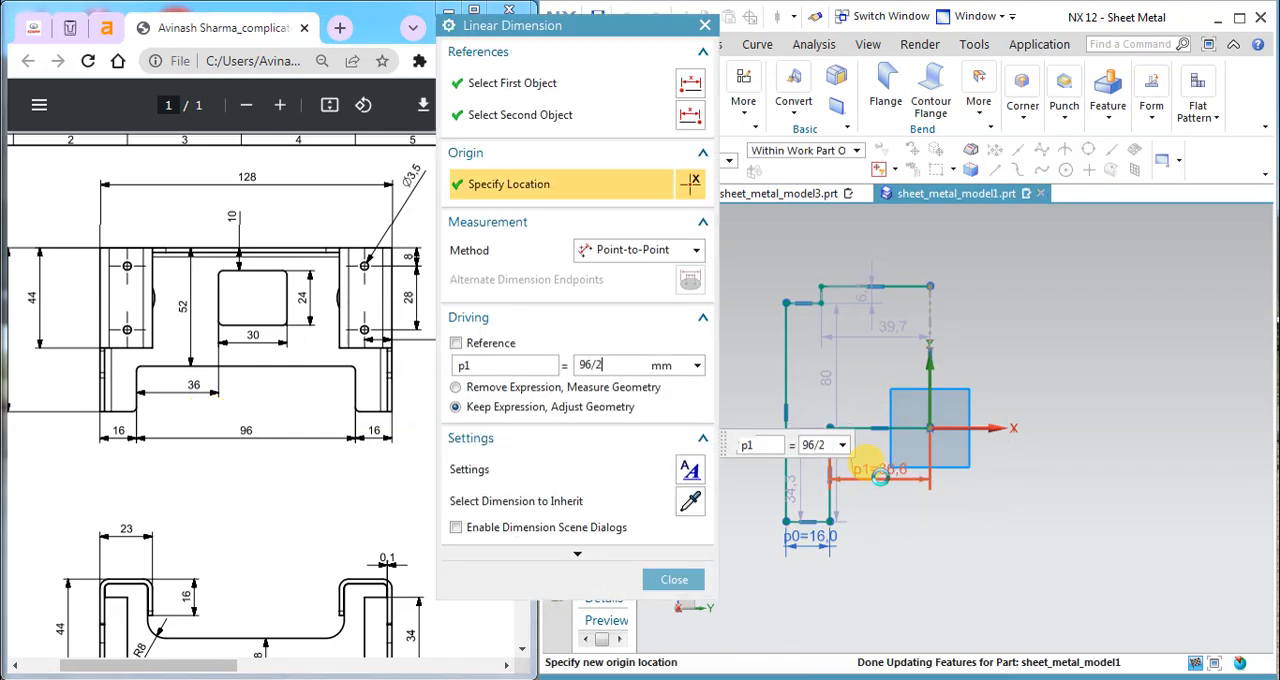
key(Return)
click(670, 580)
drag(243, 664, 186, 668)
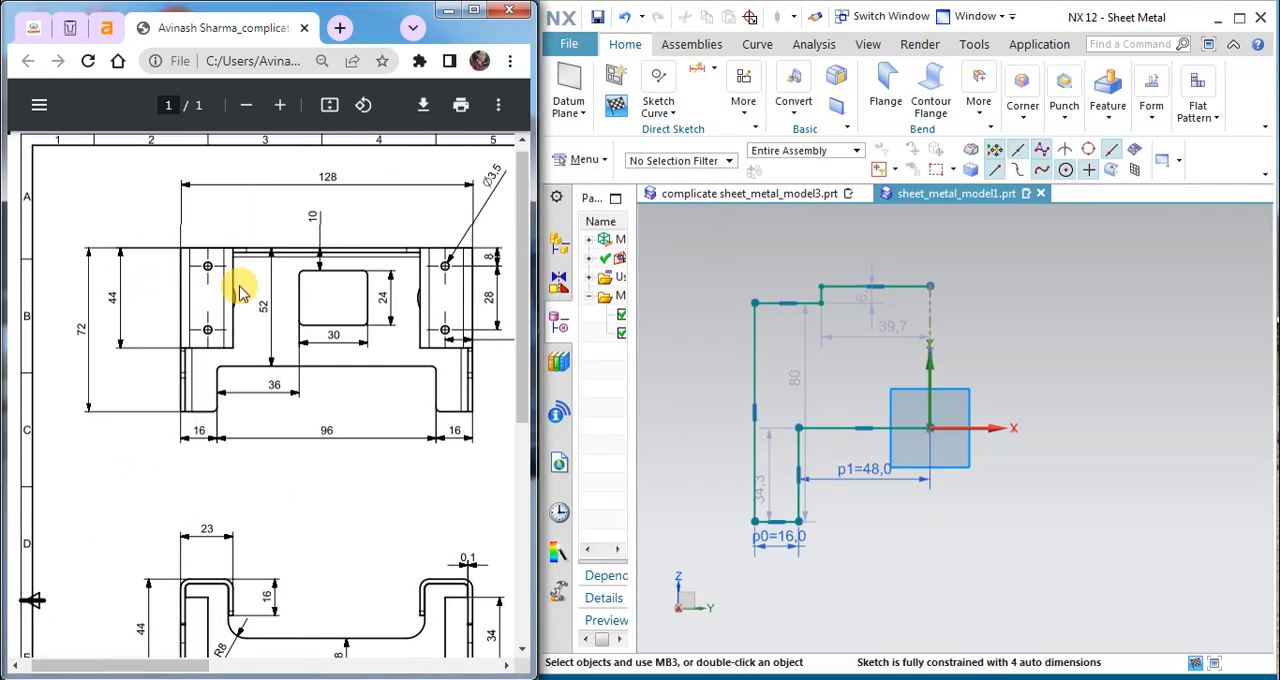
drag(792, 374, 707, 415)
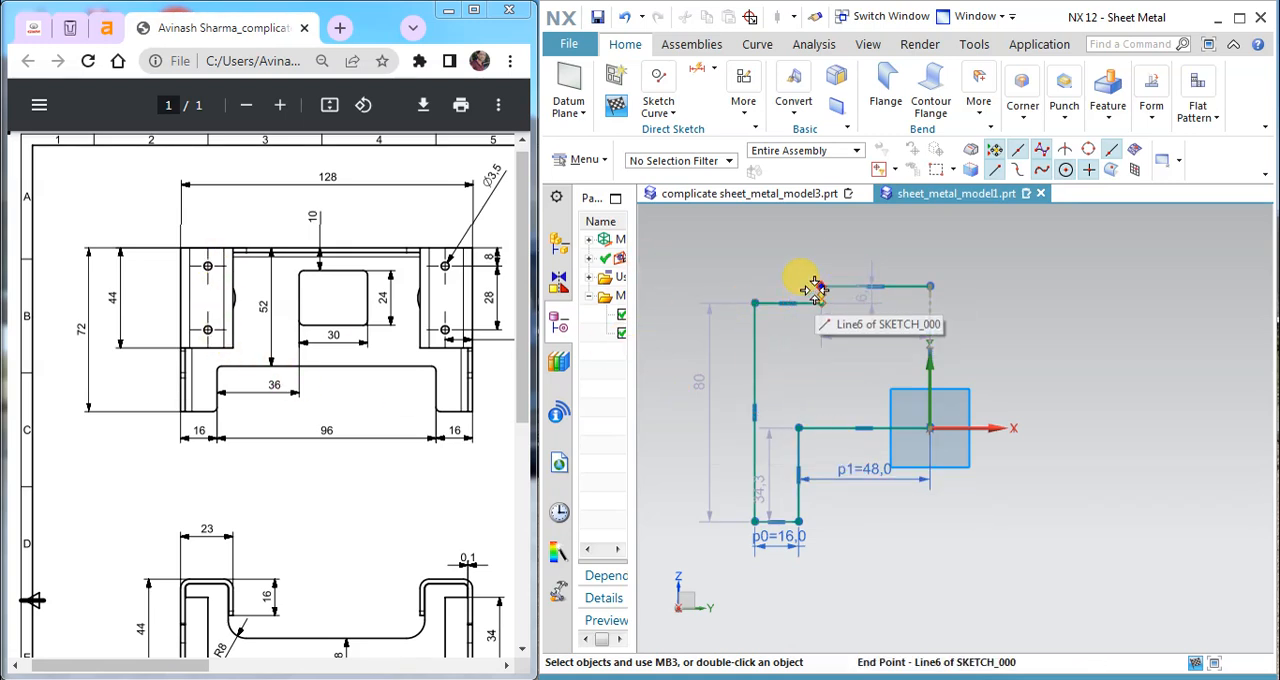
Step: Examine the corner notch on the drawing and in complicate sheet_metal_model3.prt, and reopen the profile sketch in sheet_metal_model1.prt
scroll(294, 514, down, 3)
scroll(296, 508, down, 3)
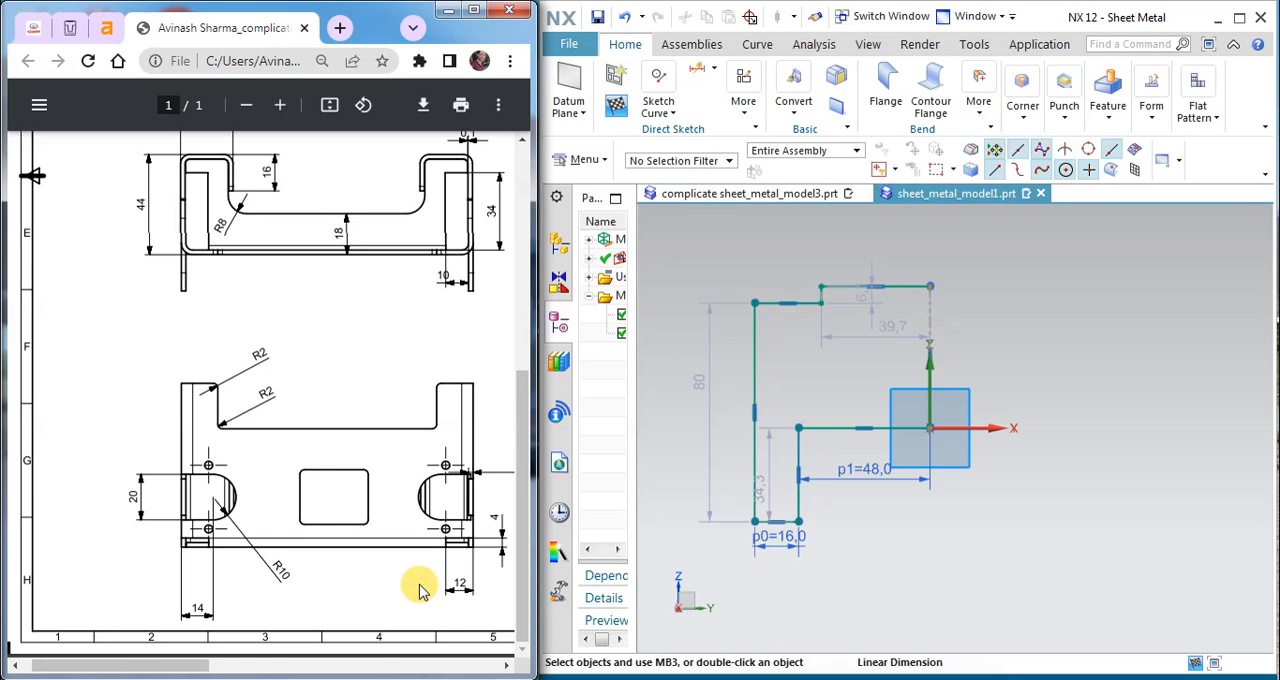
click(688, 194)
middle_drag(903, 391, 1152, 538)
scroll(1152, 538, down, 5)
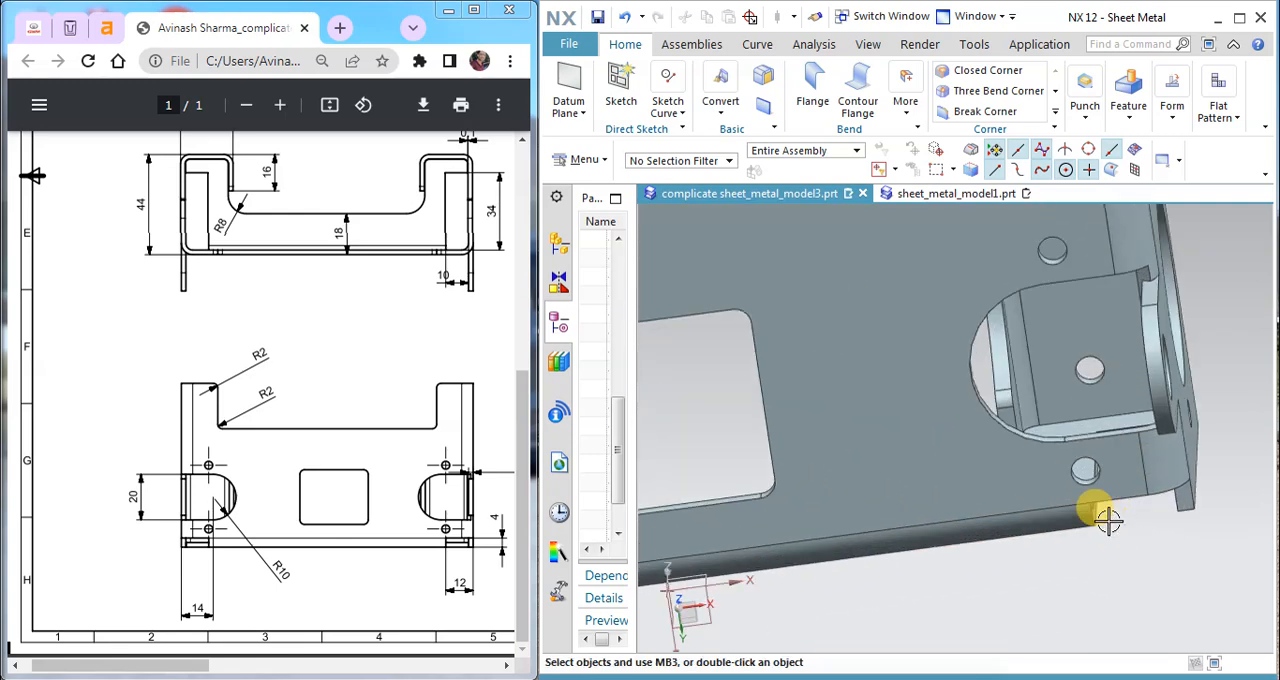
scroll(1175, 505, up, 6)
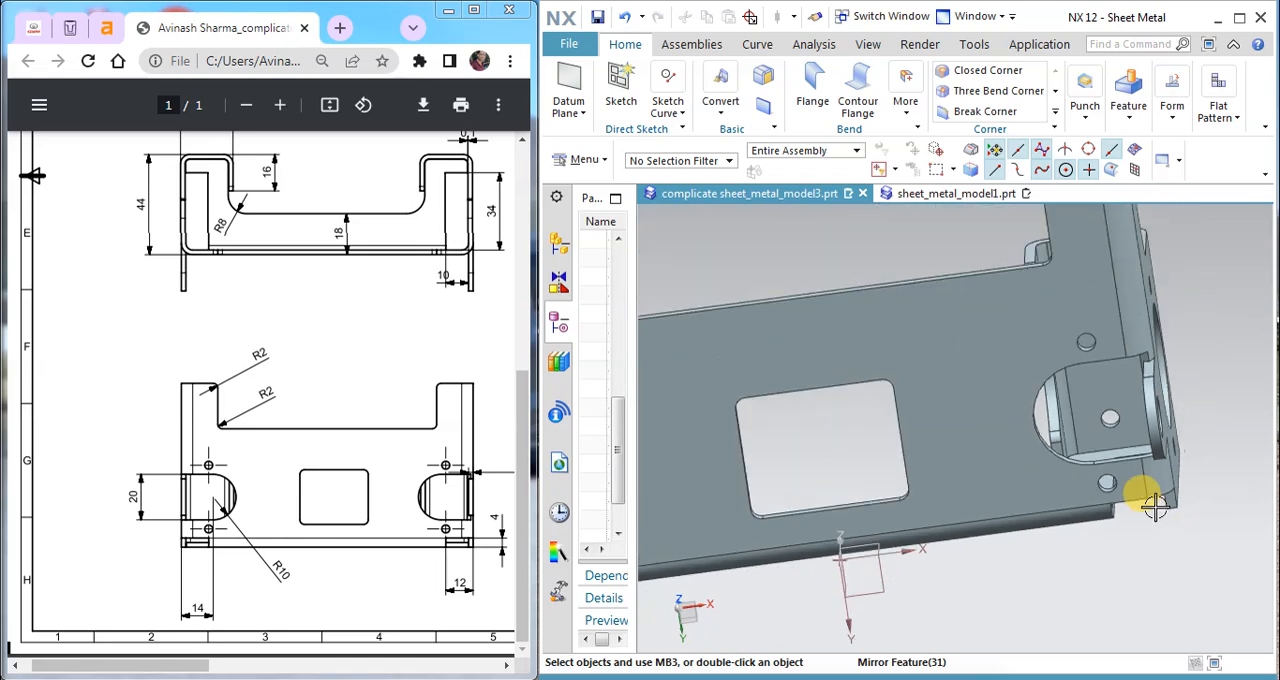
middle_drag(957, 313, 750, 422)
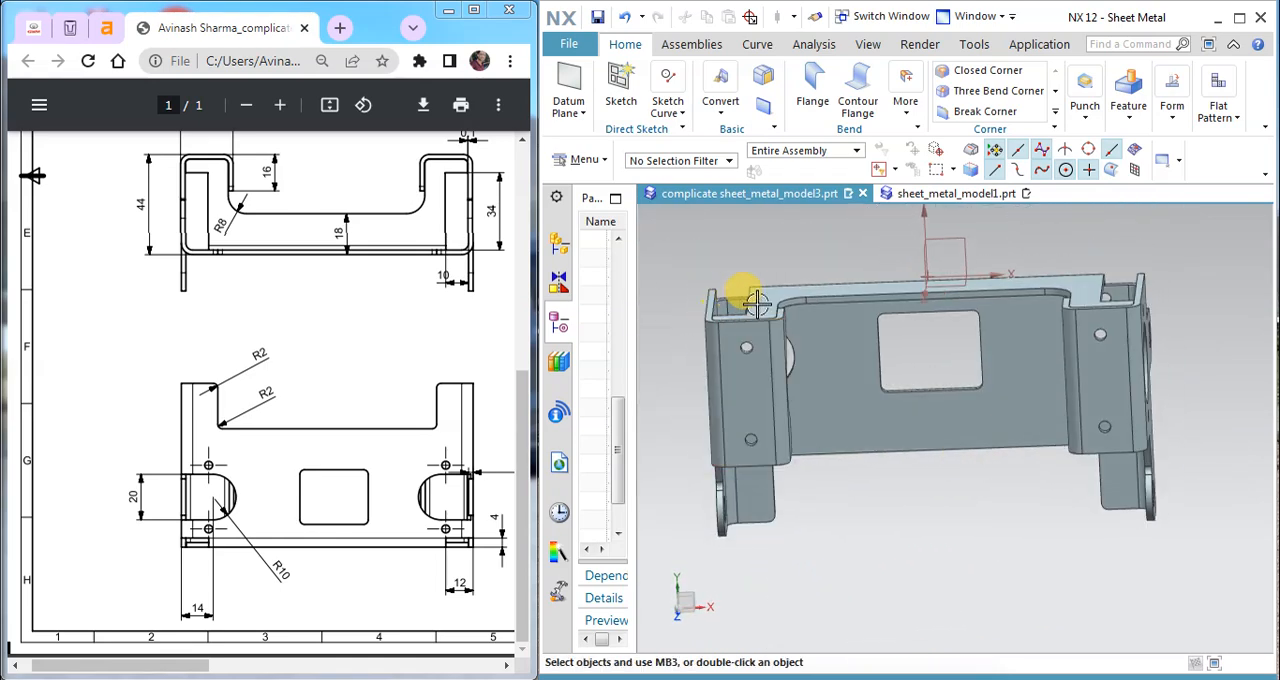
middle_drag(846, 391, 849, 382)
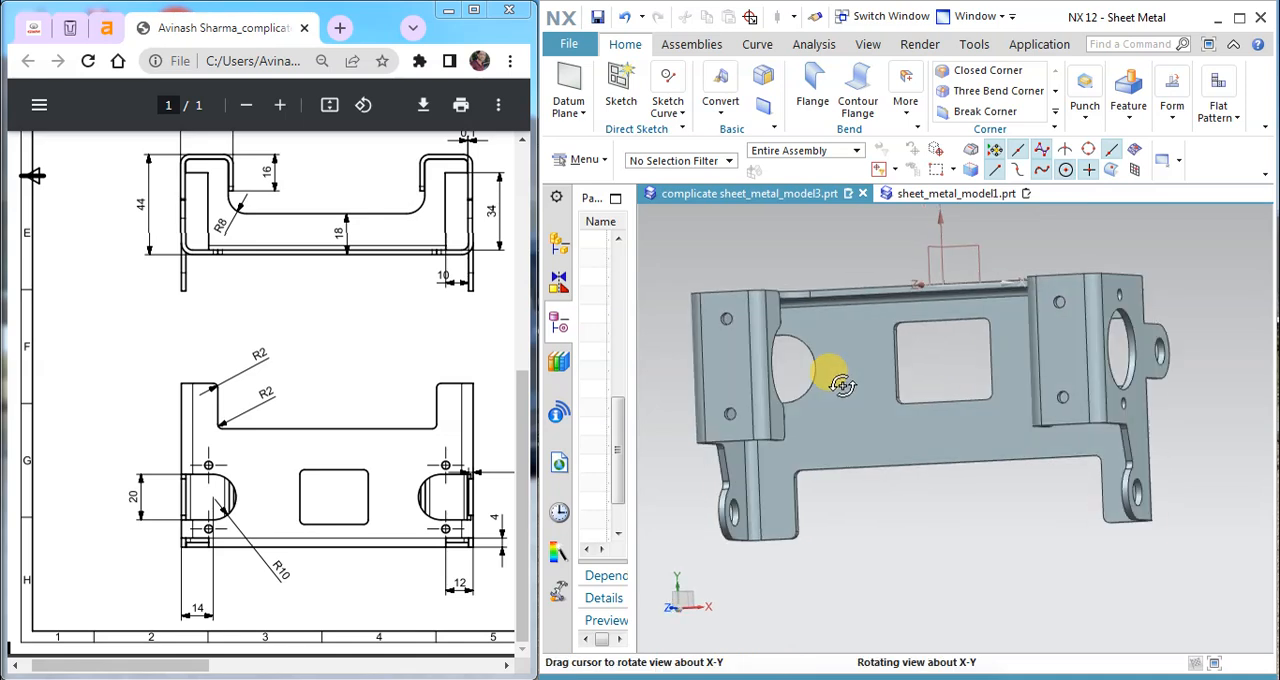
click(925, 193)
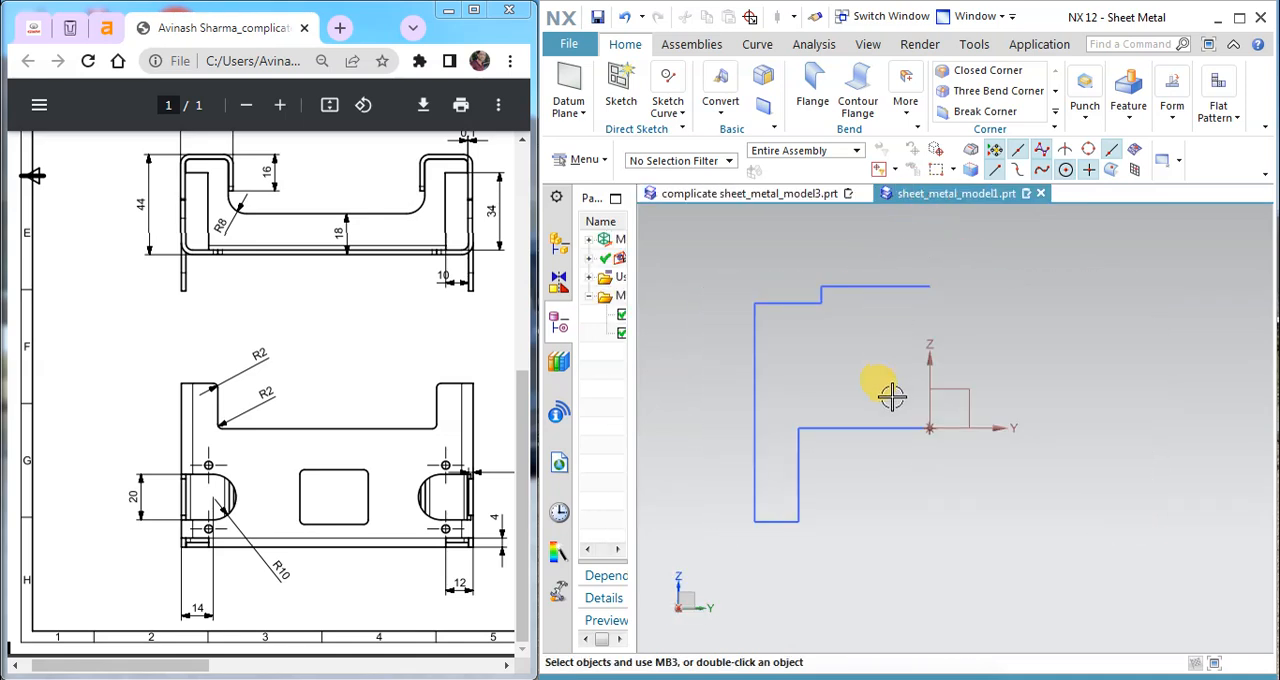
double_click(846, 281)
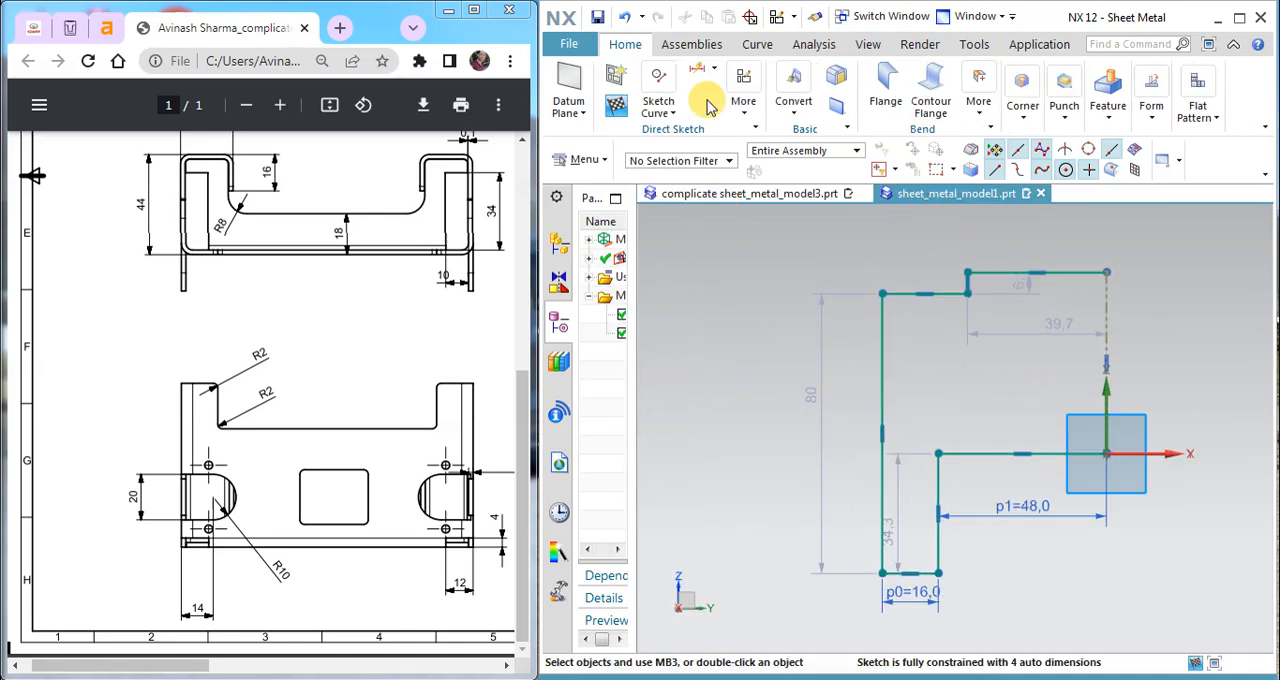
click(695, 66)
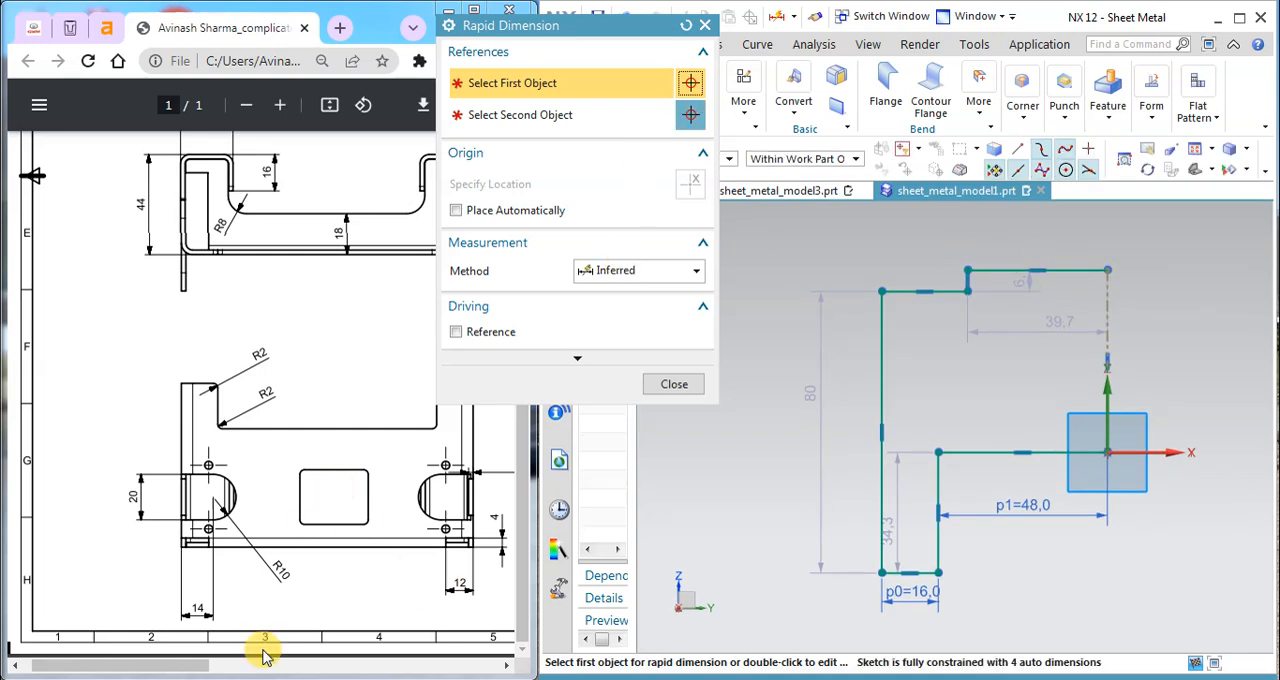
click(261, 549)
scroll(316, 470, up, 5)
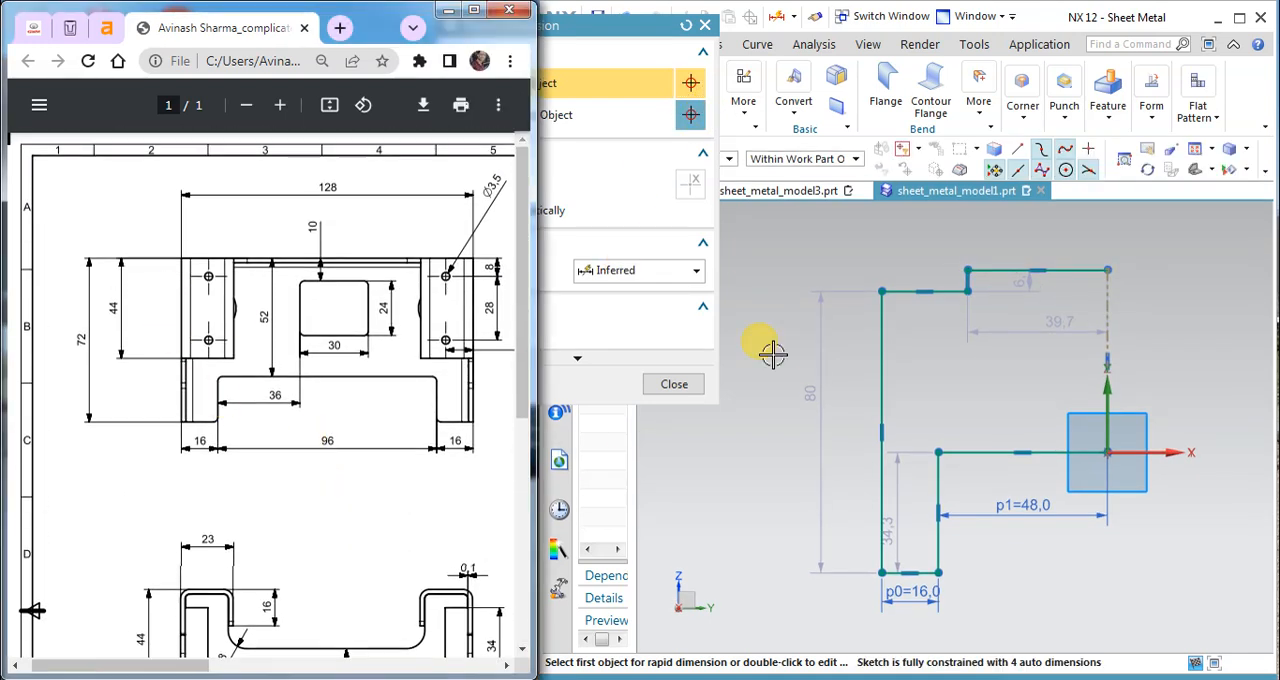
click(1106, 270)
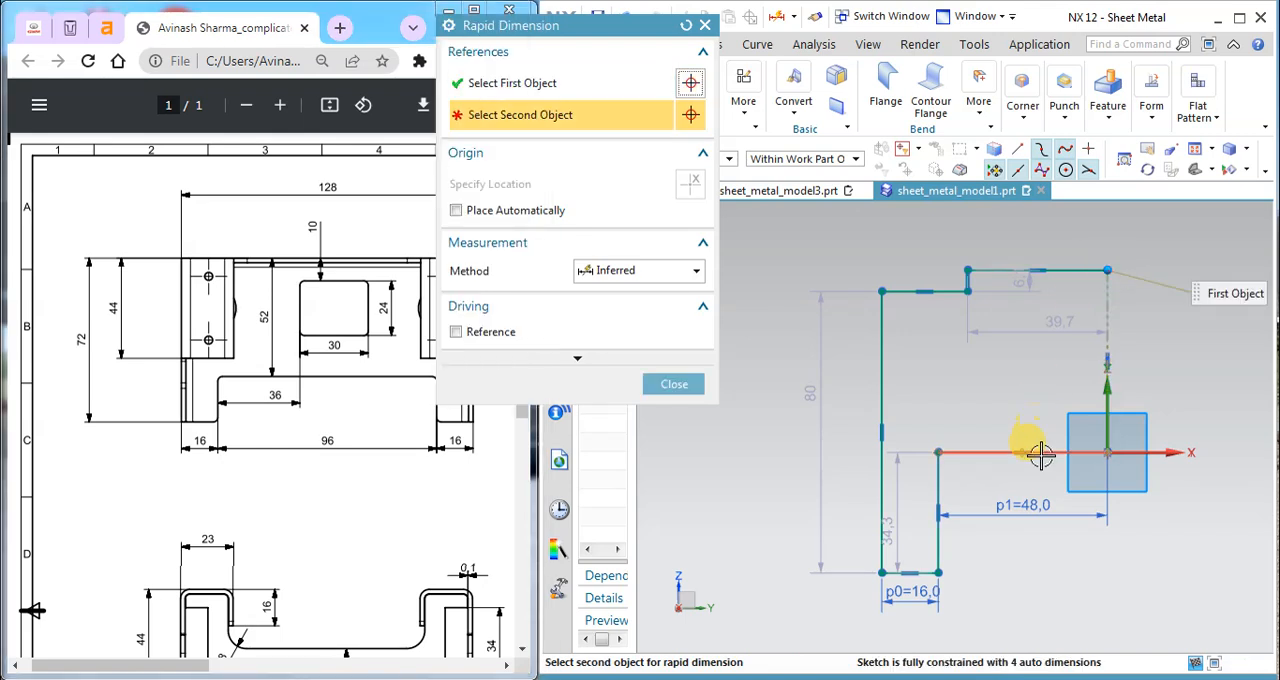
click(1100, 452)
click(860, 382)
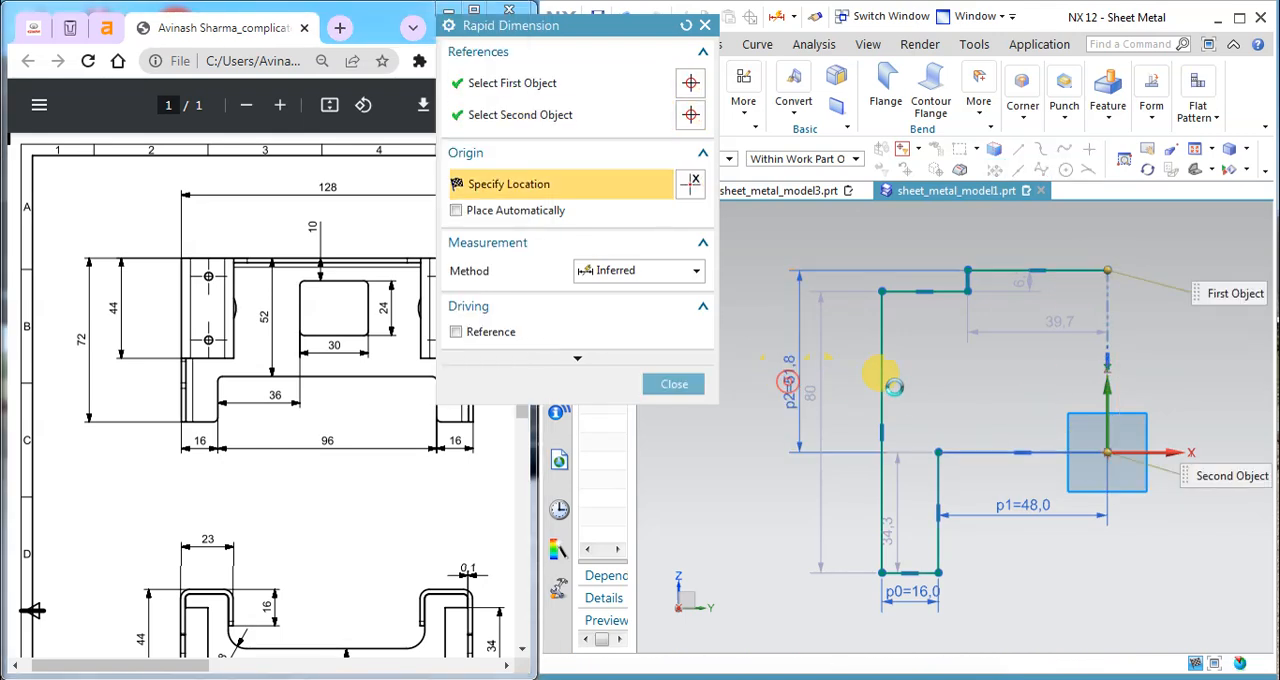
click(668, 383)
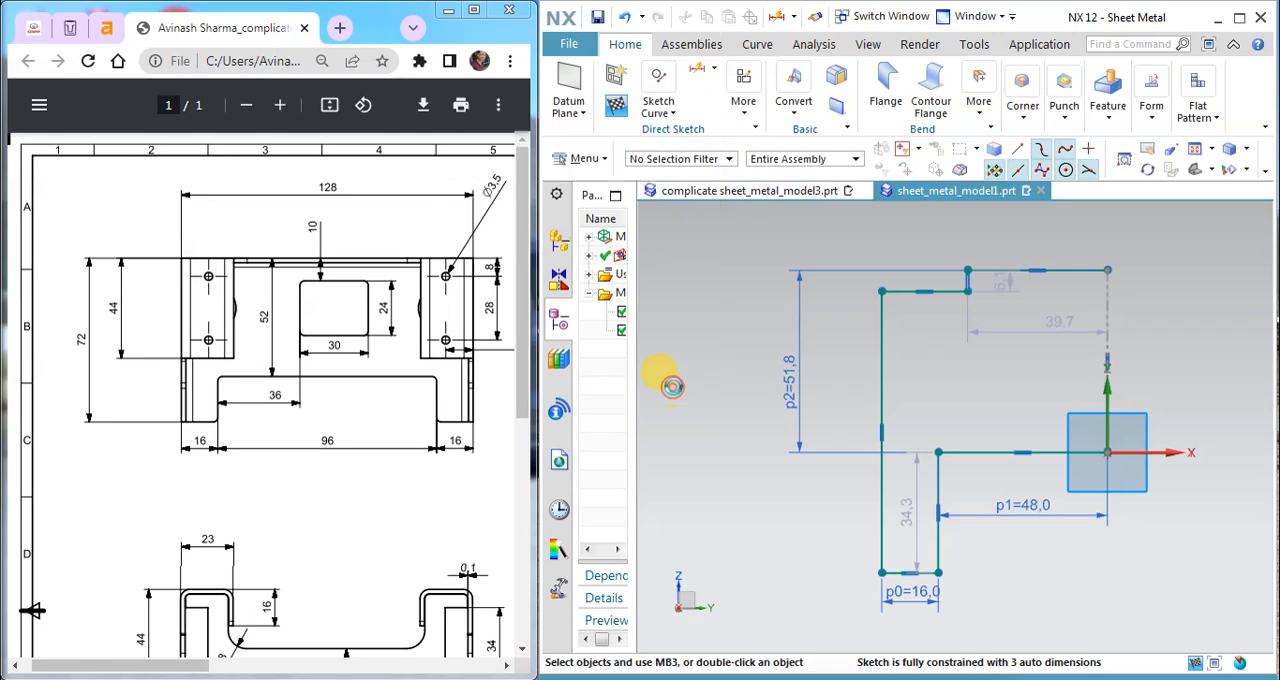
right_click(790, 378)
click(810, 292)
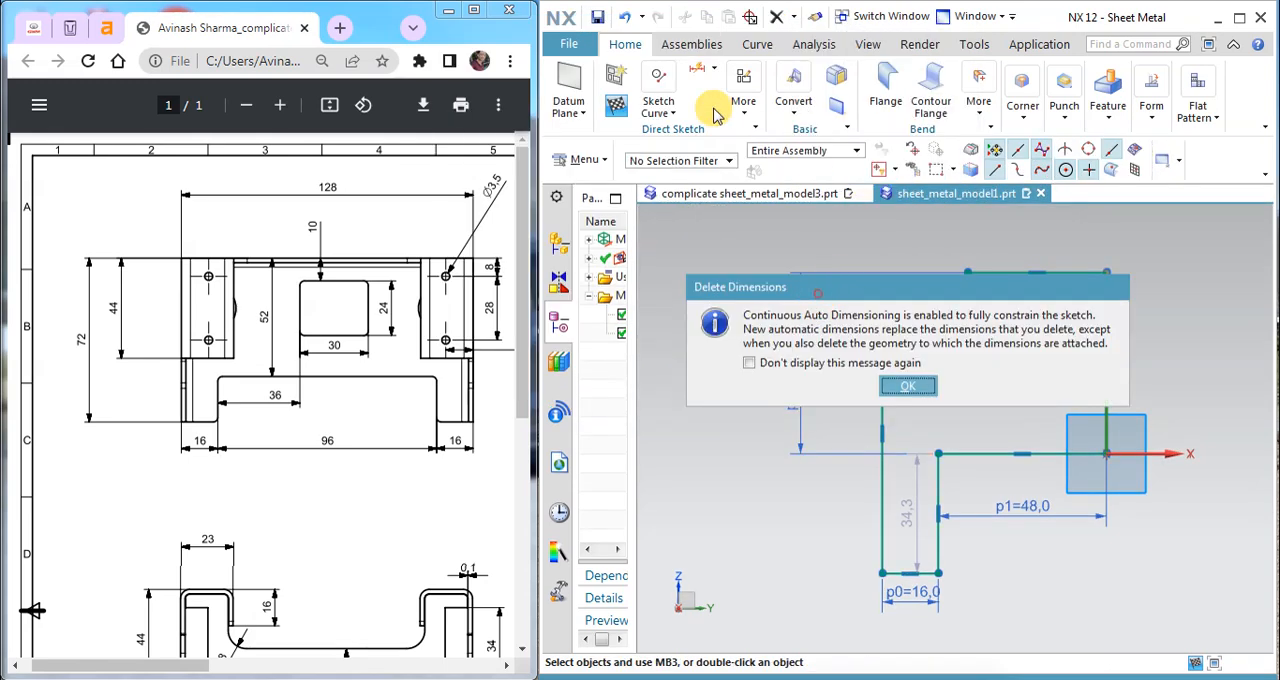
click(905, 388)
Step: Dimension the profile's overall height from the bottom of the lower leg to the upper edge as 72 mm
click(703, 78)
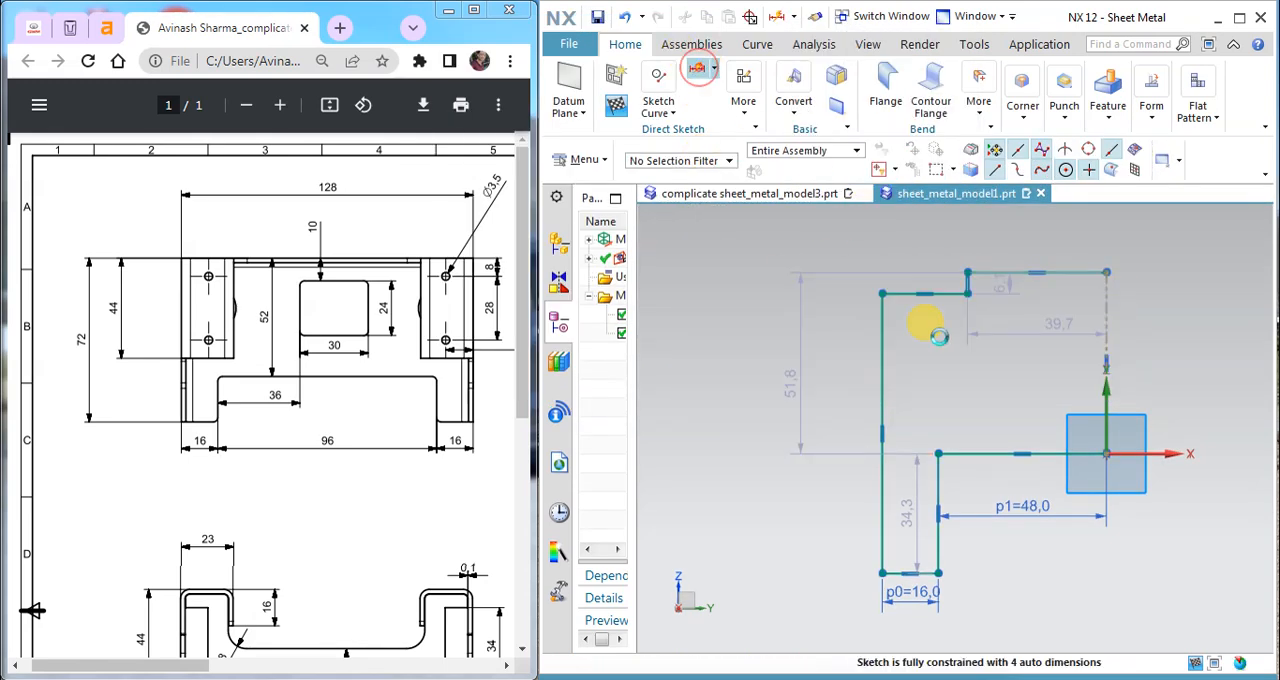
click(936, 570)
click(1105, 269)
click(781, 399)
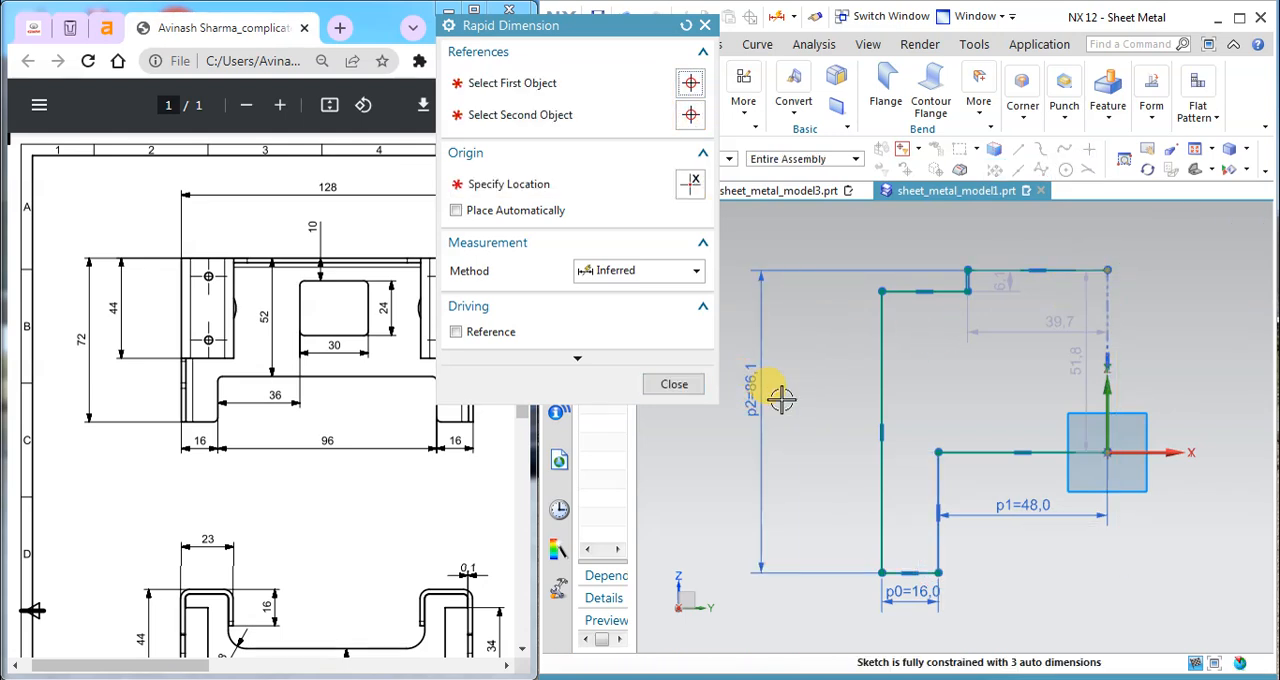
text(72)
key(Return)
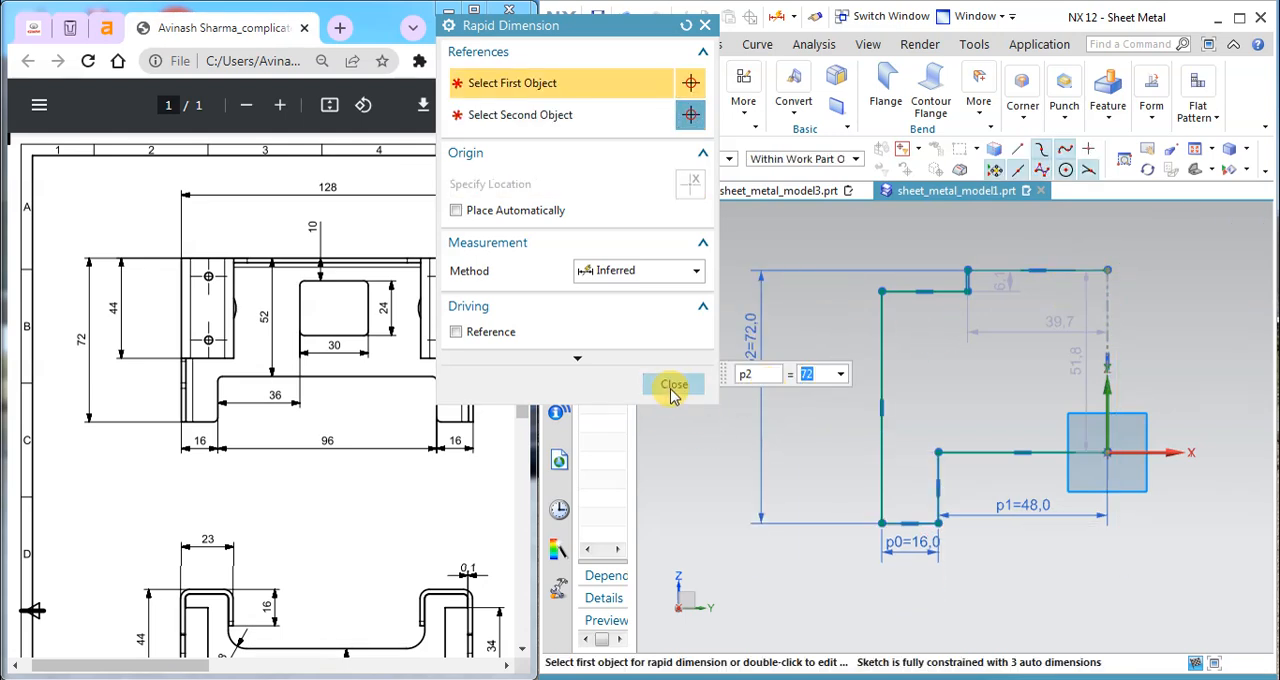
click(673, 384)
Step: Check the notch size on the drawing and set the height of the small step at the profile's upper corner to 4 mm
scroll(998, 292, up, 3)
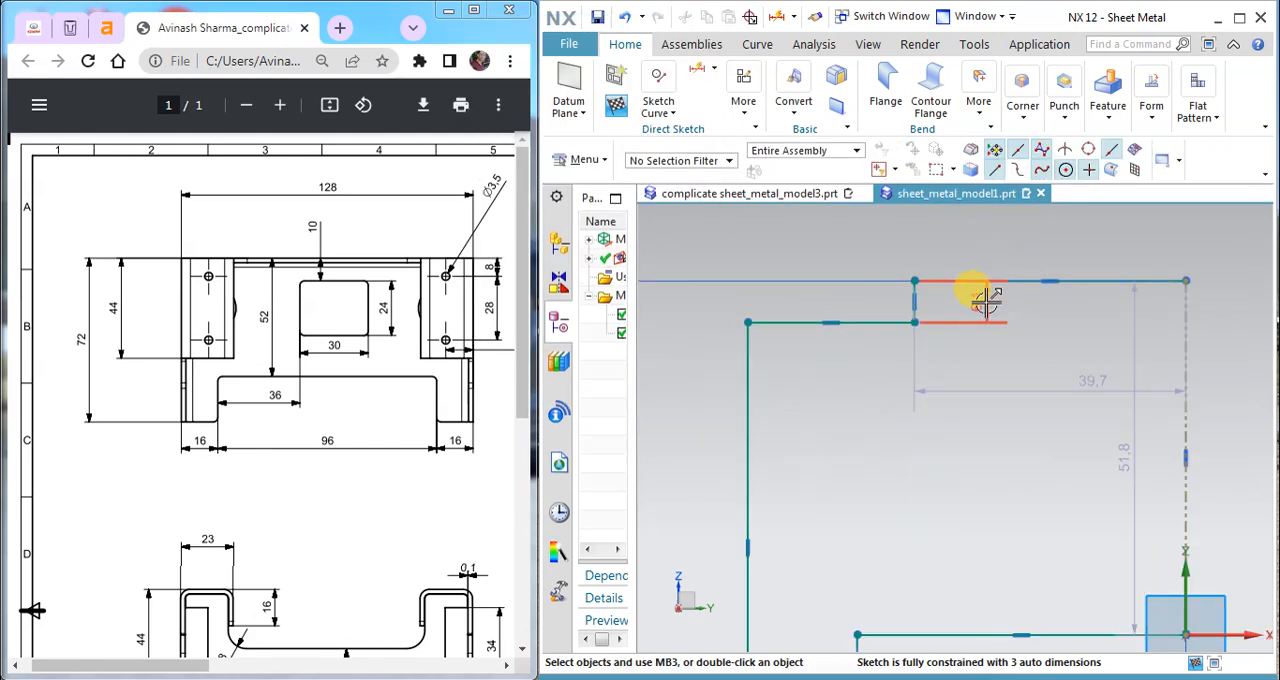
scroll(529, 543, down, 4)
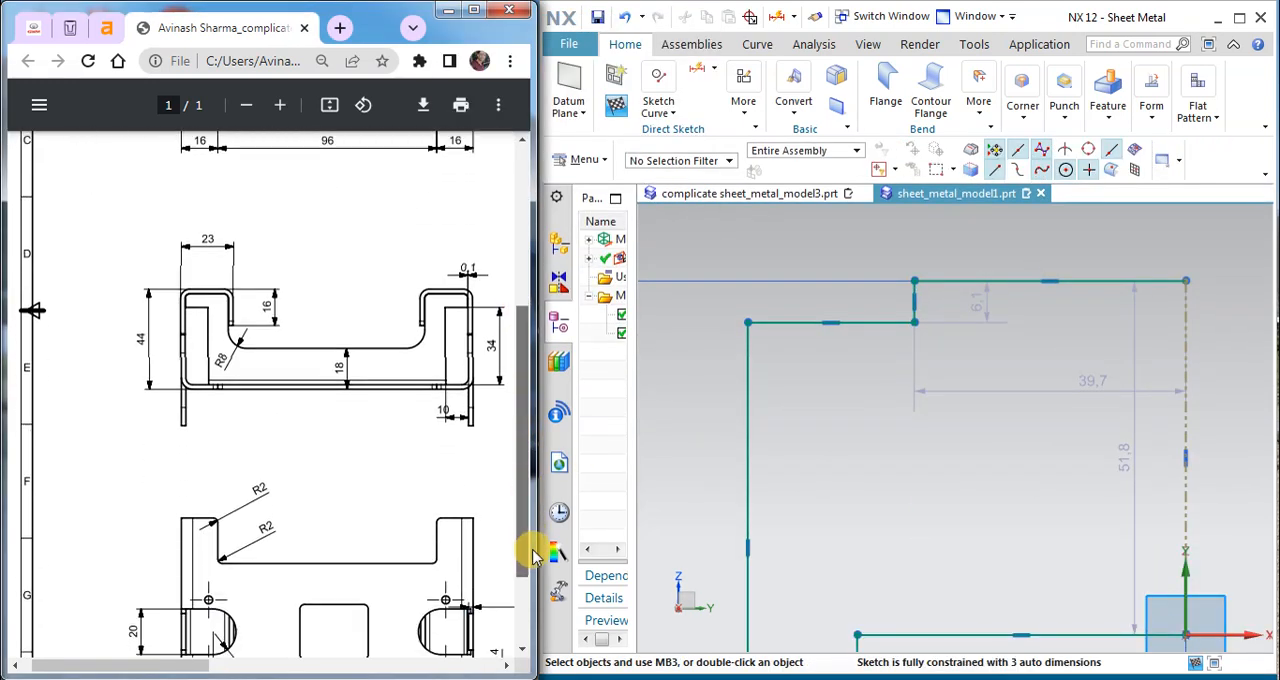
drag(180, 664, 206, 664)
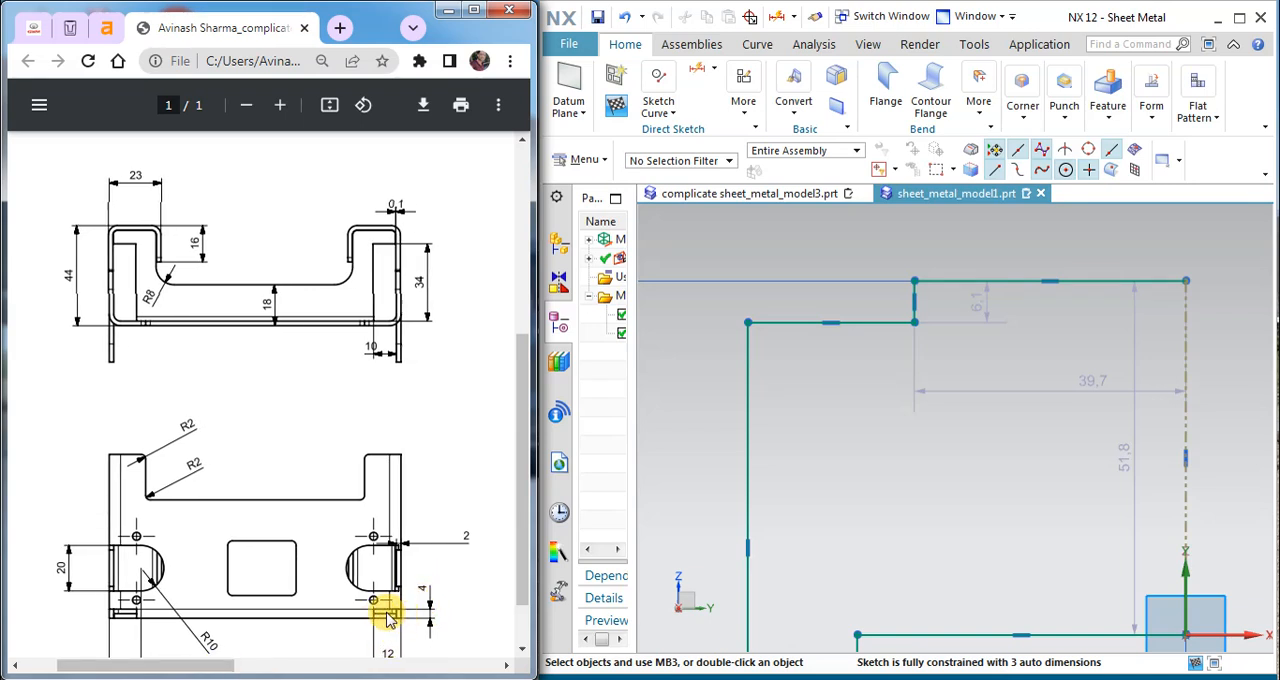
scroll(523, 500, down, 1)
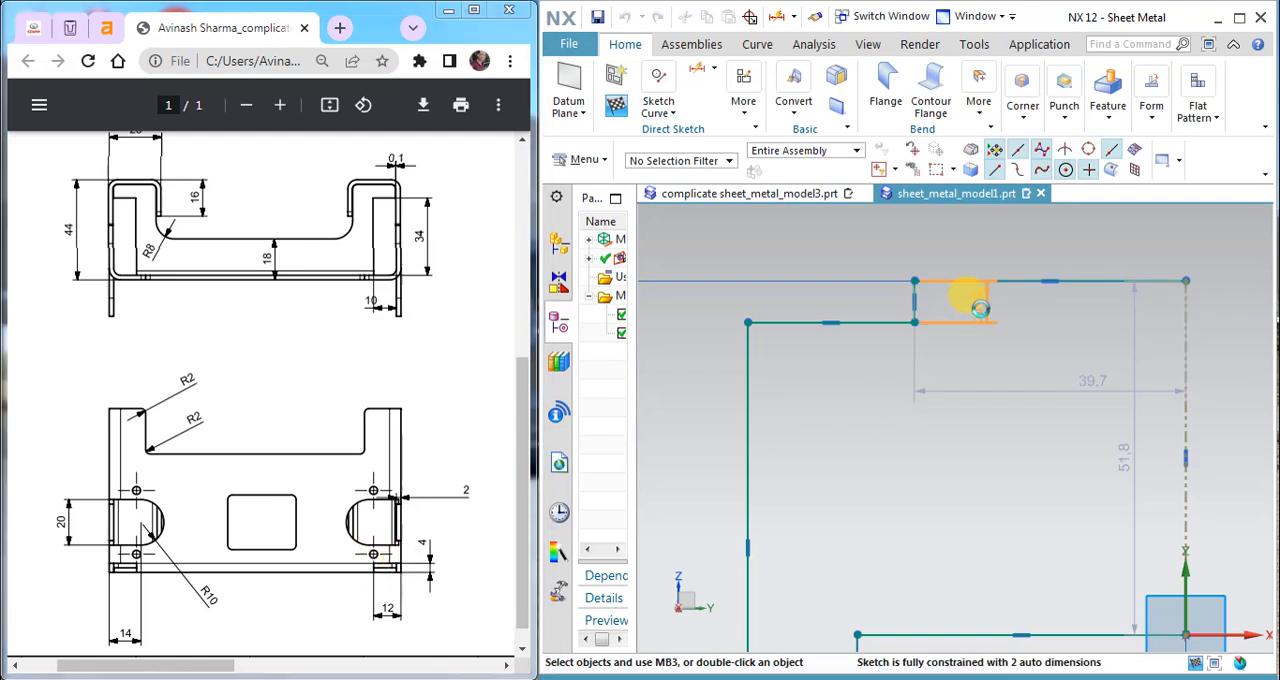
double_click(979, 310)
text(4)
key(Return)
scroll(1043, 429, down, 4)
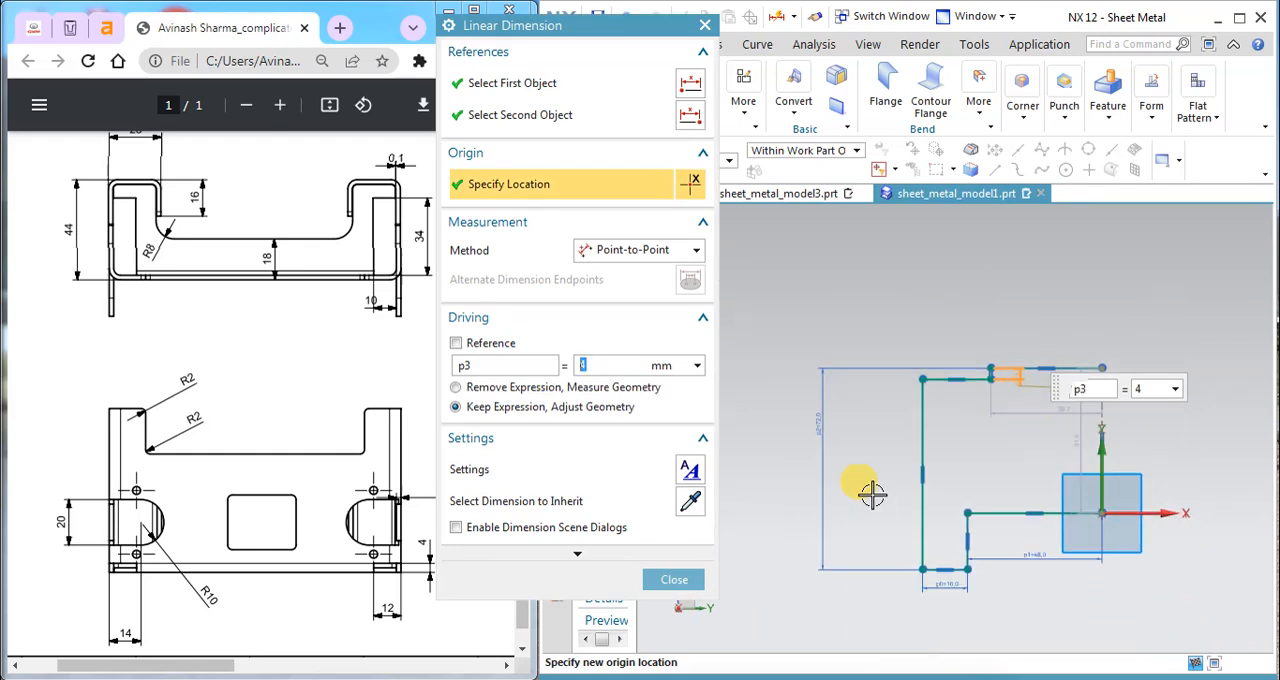
click(670, 579)
Step: Dimension the width of the upper corner step from the profile's outer edge as 10 mm
scroll(1043, 386, up, 2)
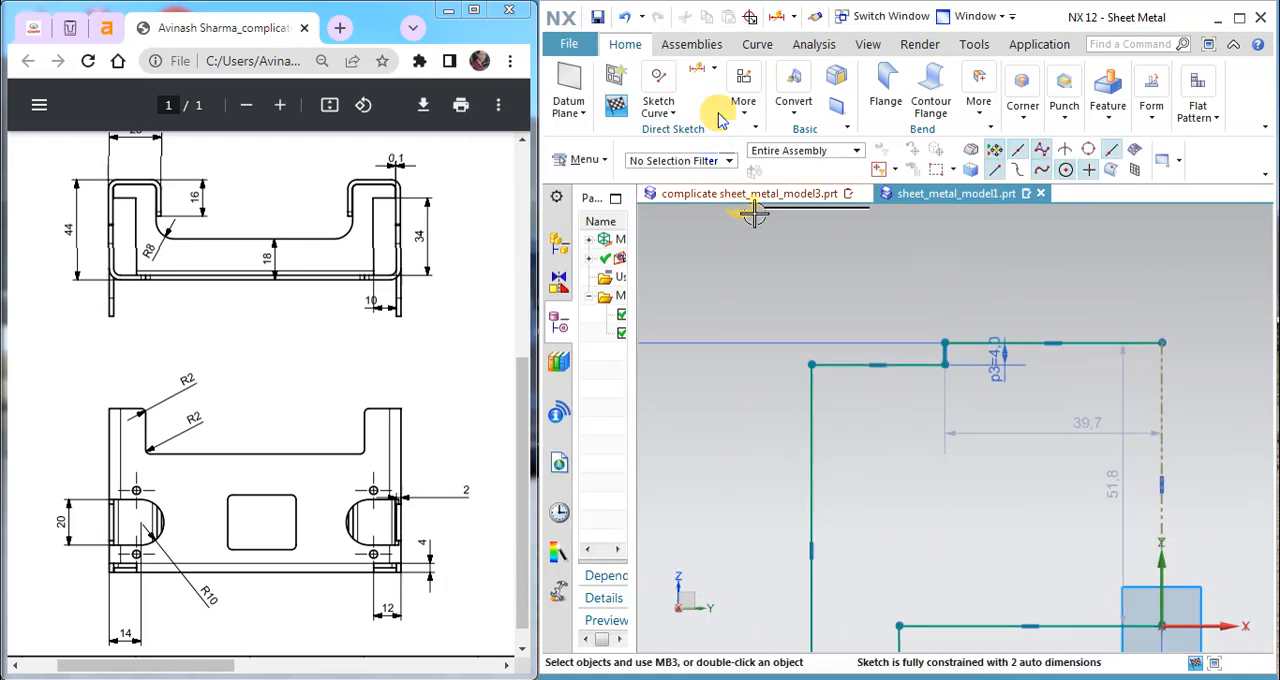
key(d)
click(816, 364)
click(942, 346)
click(880, 305)
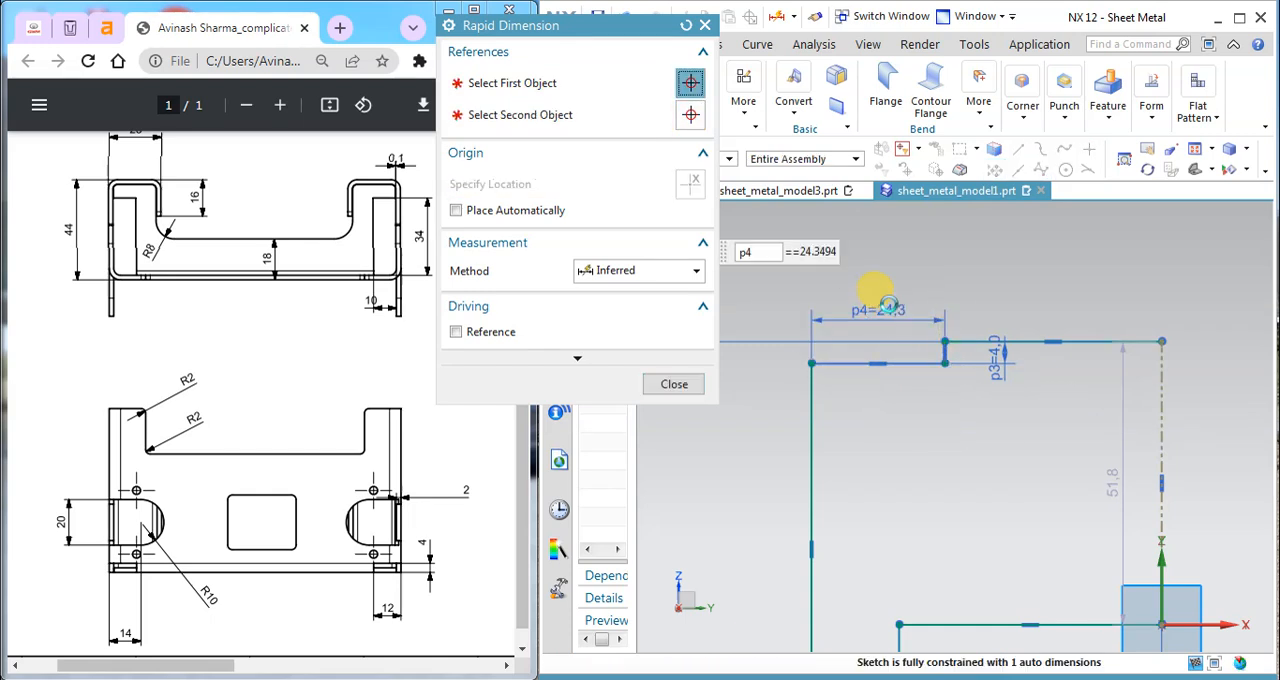
click(674, 384)
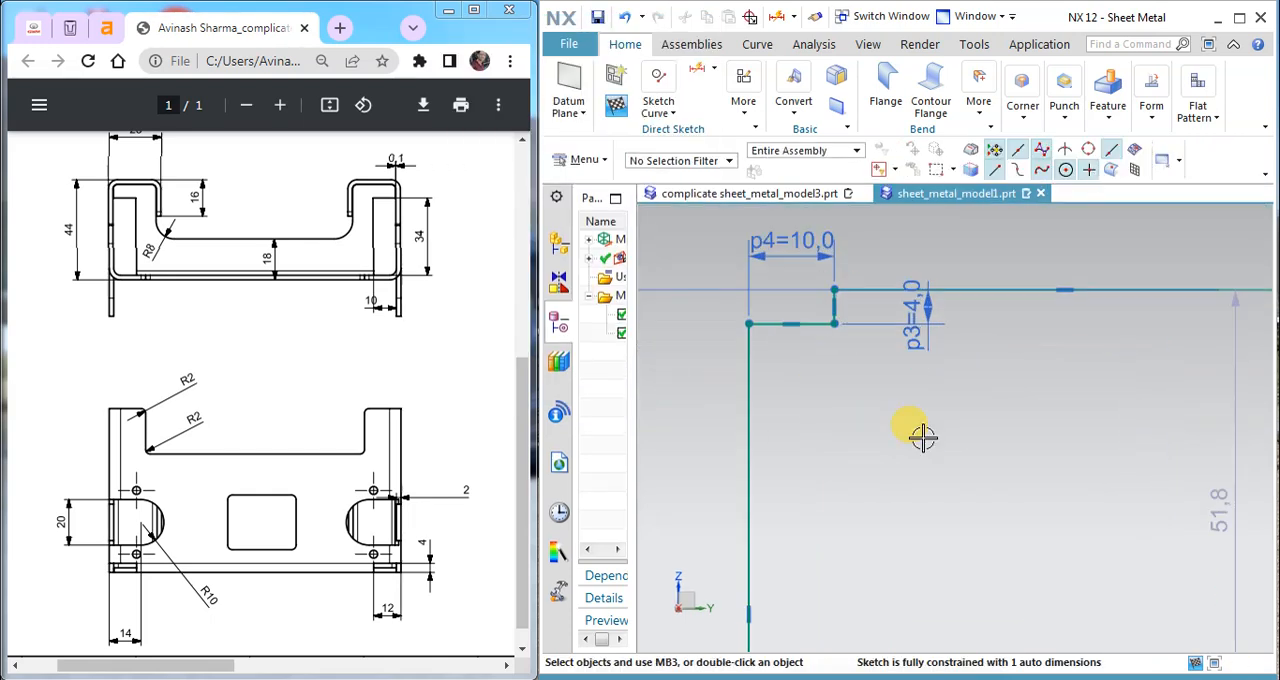
Step: Set the vertical distance between the profile's upper edge and the horizontal line through the origin to 52 mm
scroll(908, 429, down, 3)
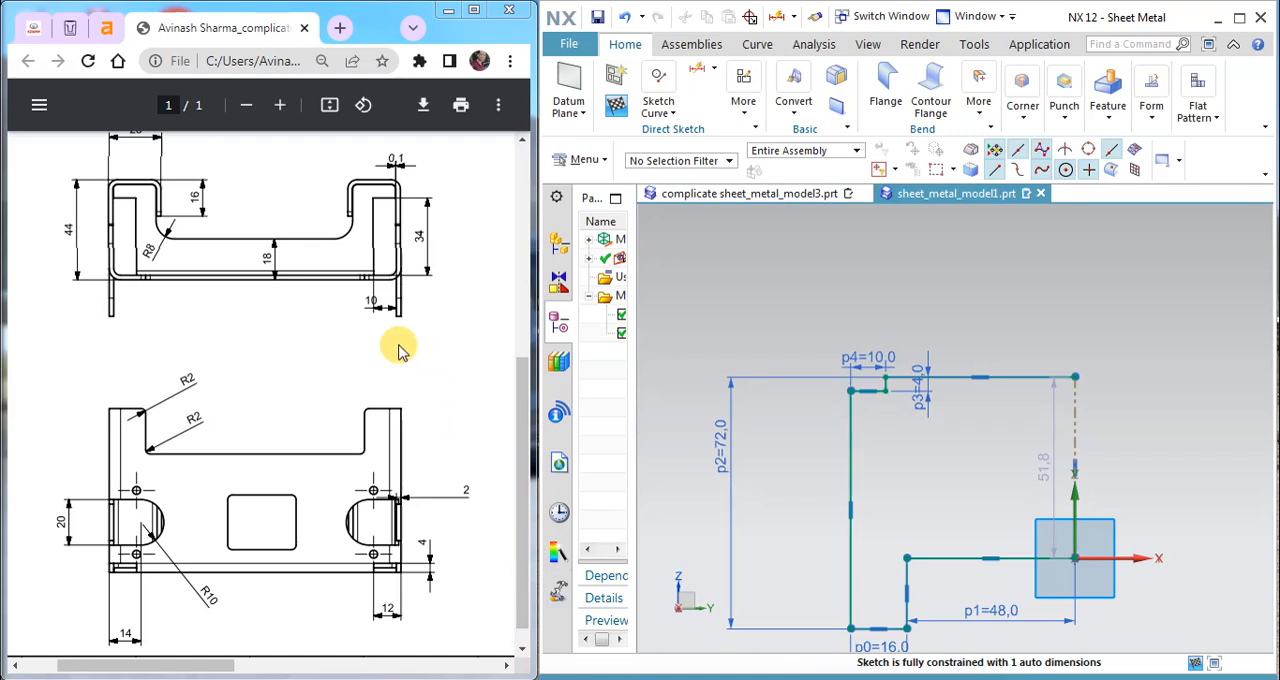
scroll(397, 346, up, 4)
scroll(399, 350, up, 1)
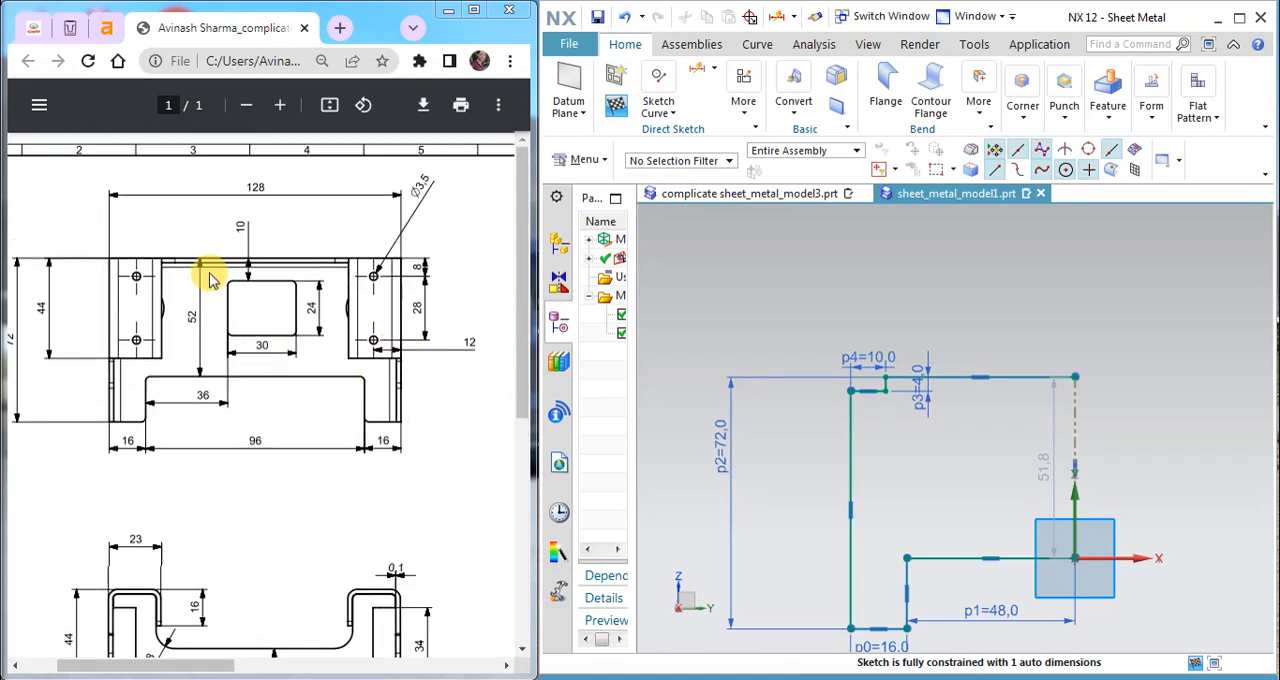
drag(1074, 466, 965, 465)
double_click(966, 466)
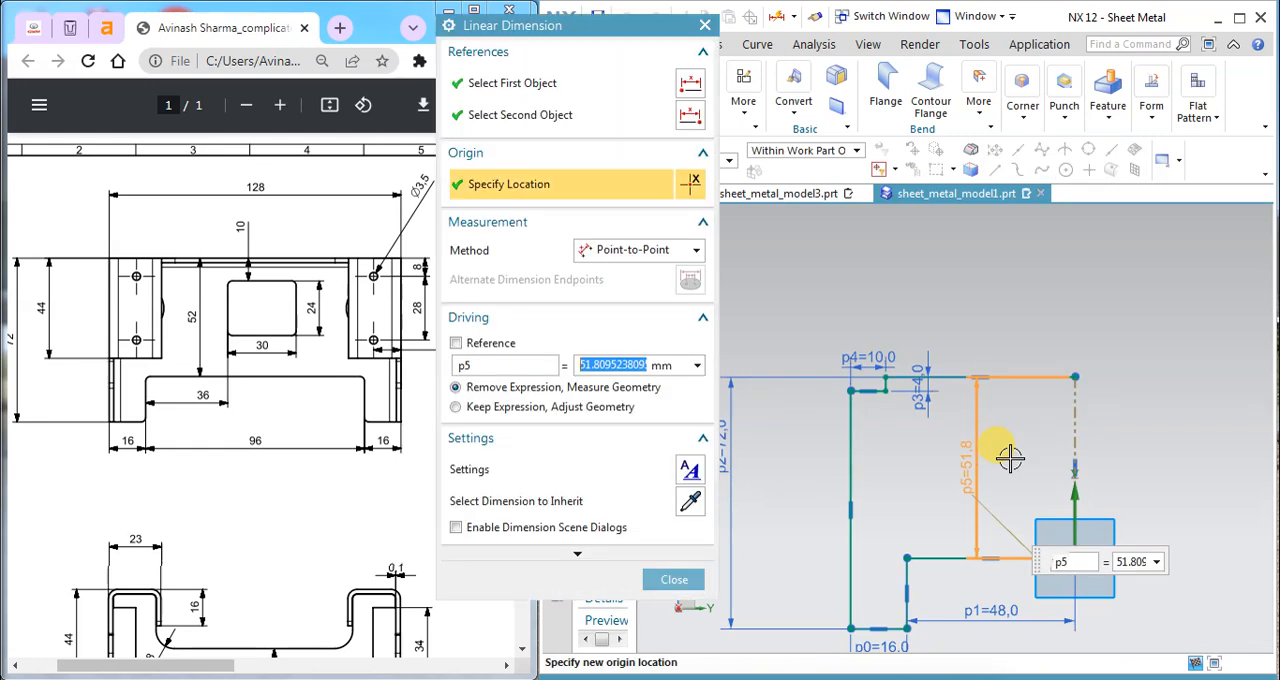
click(674, 581)
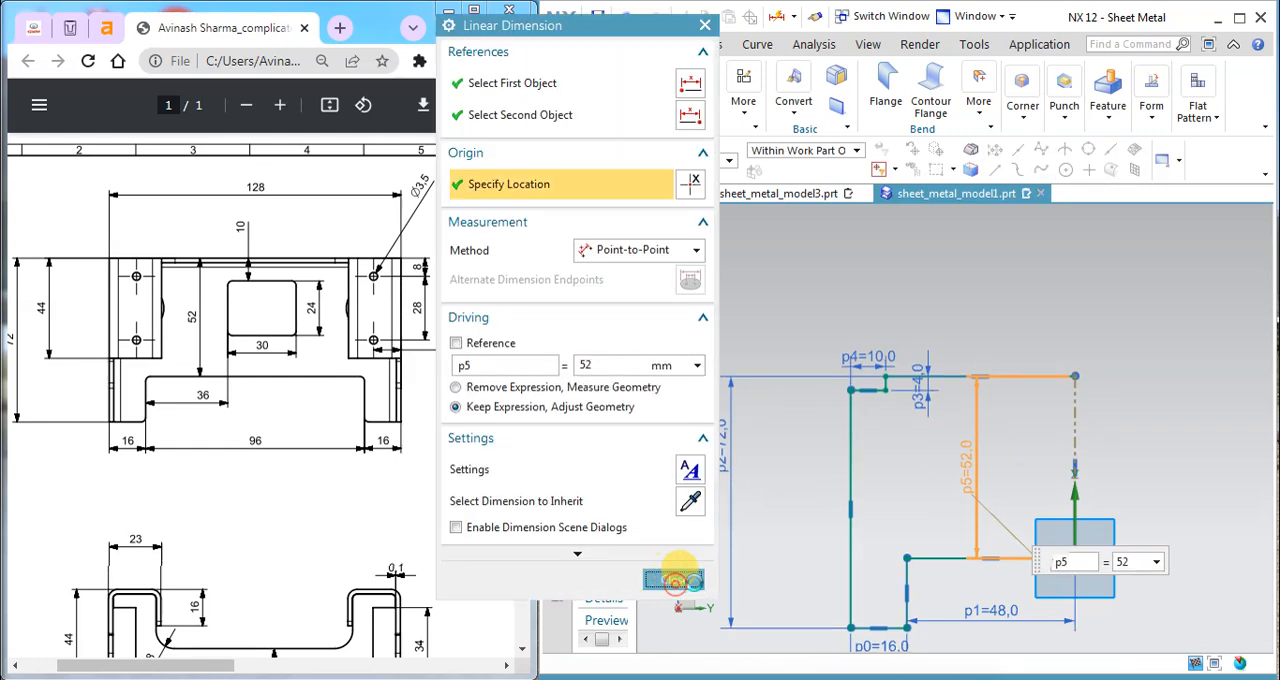
scroll(888, 451, down, 2)
scroll(944, 591, up, 2)
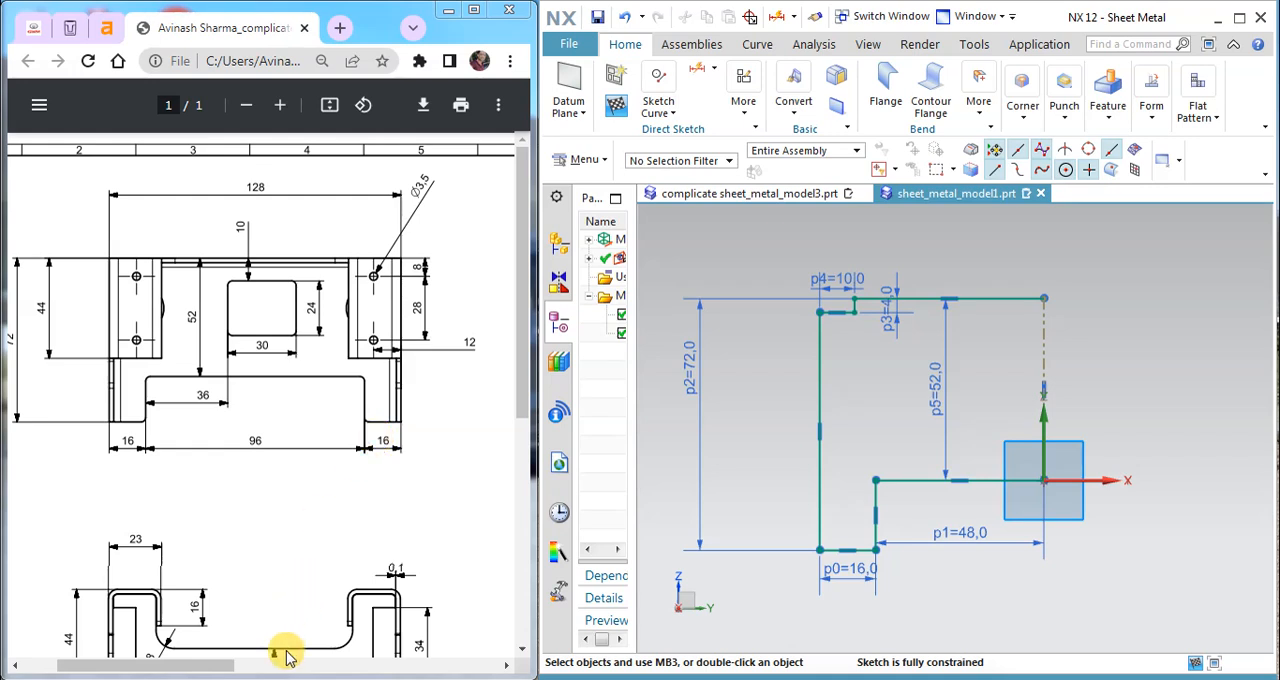
drag(200, 666, 193, 672)
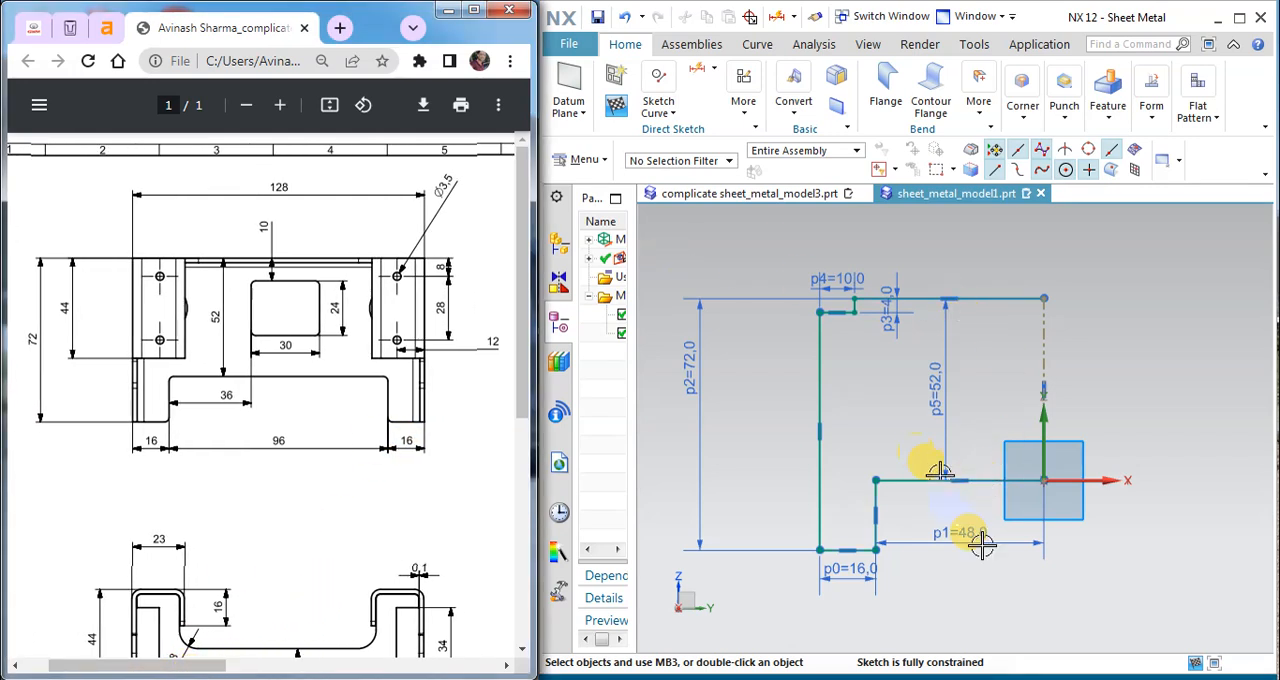
Step: Mirror all the half-profile curves about the vertical centerline to complete the symmetric base profile
click(658, 111)
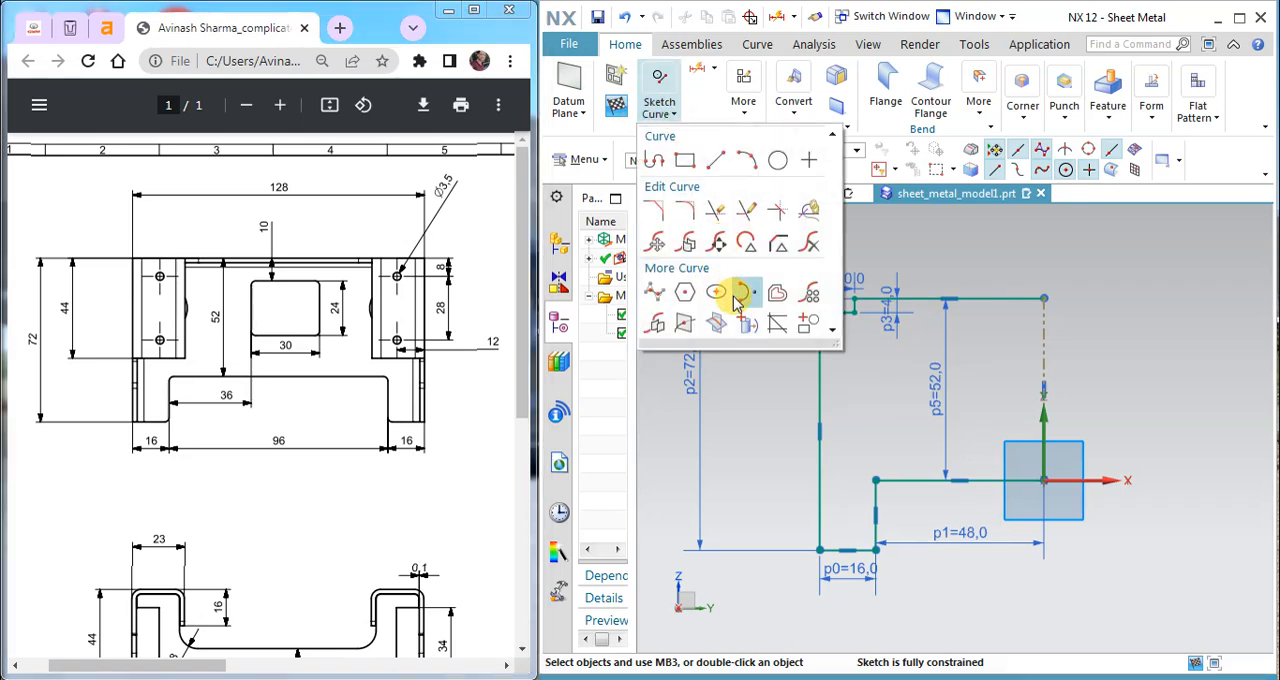
click(690, 330)
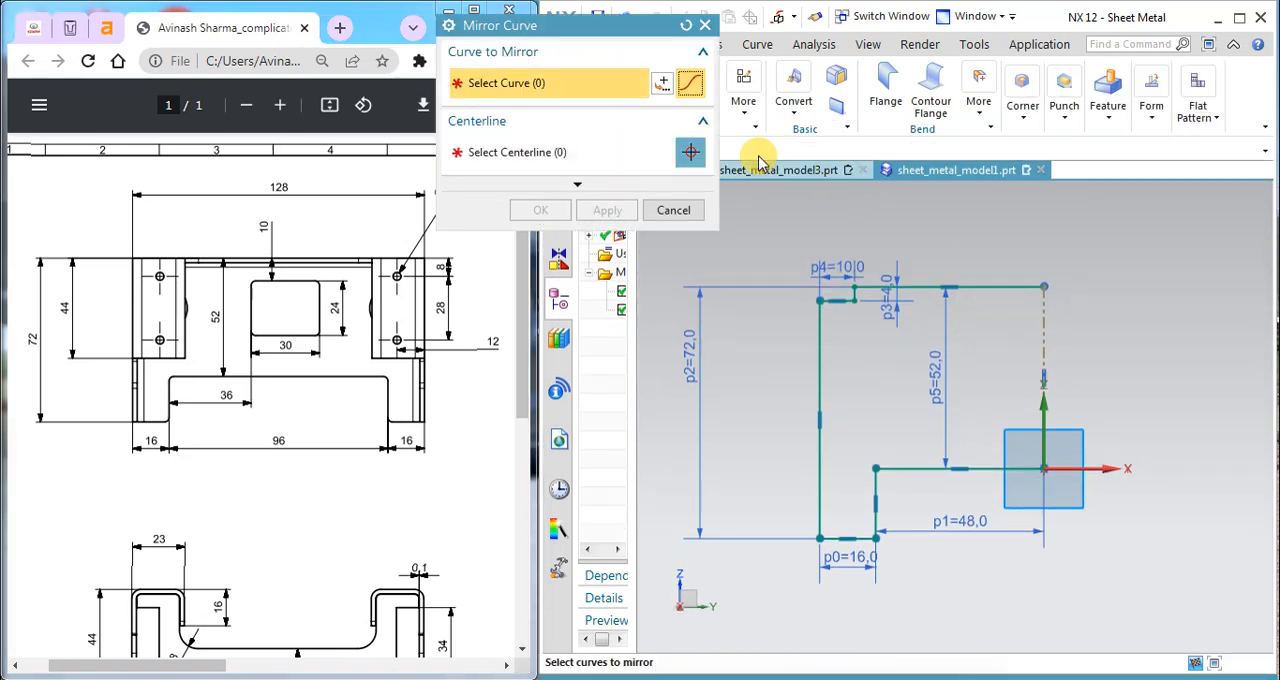
drag(638, 30, 448, 92)
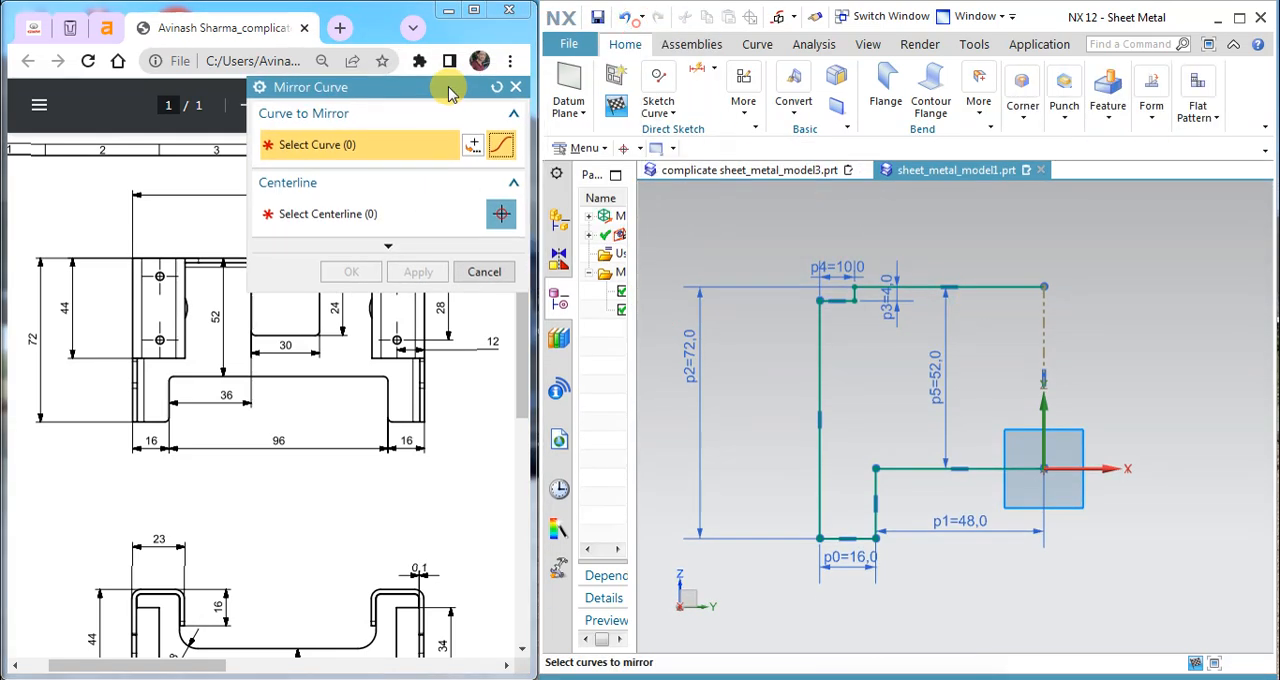
click(641, 150)
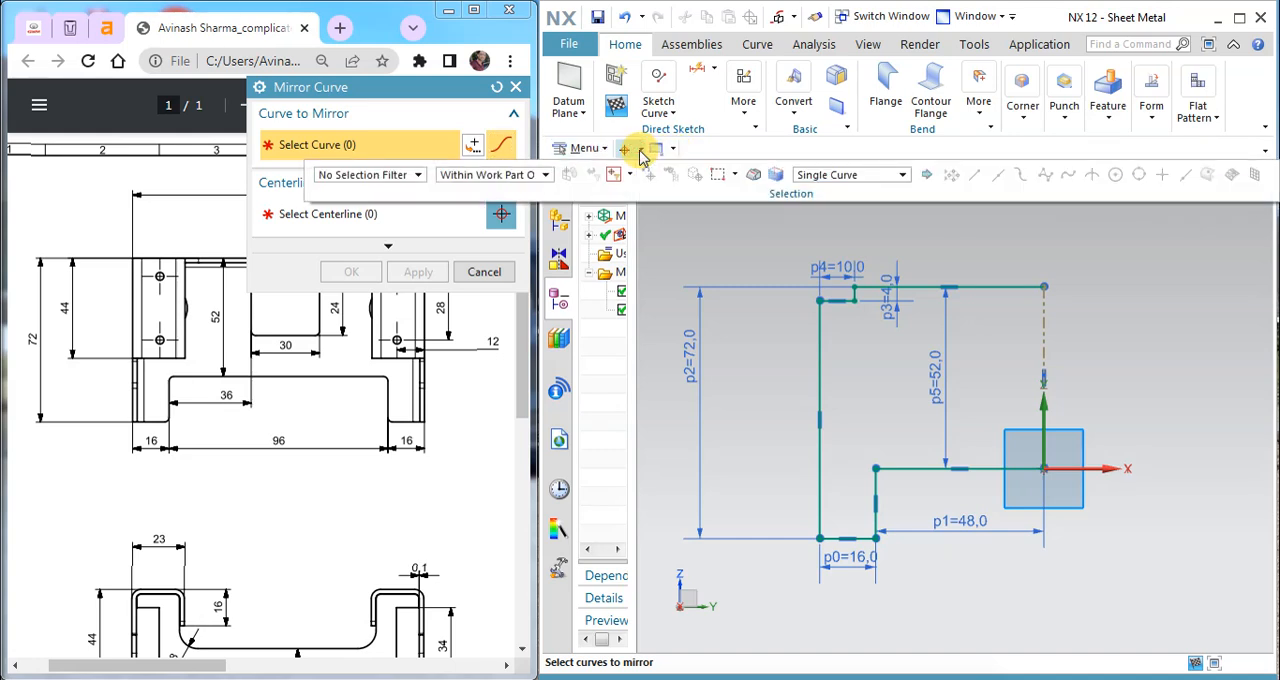
click(808, 178)
click(925, 189)
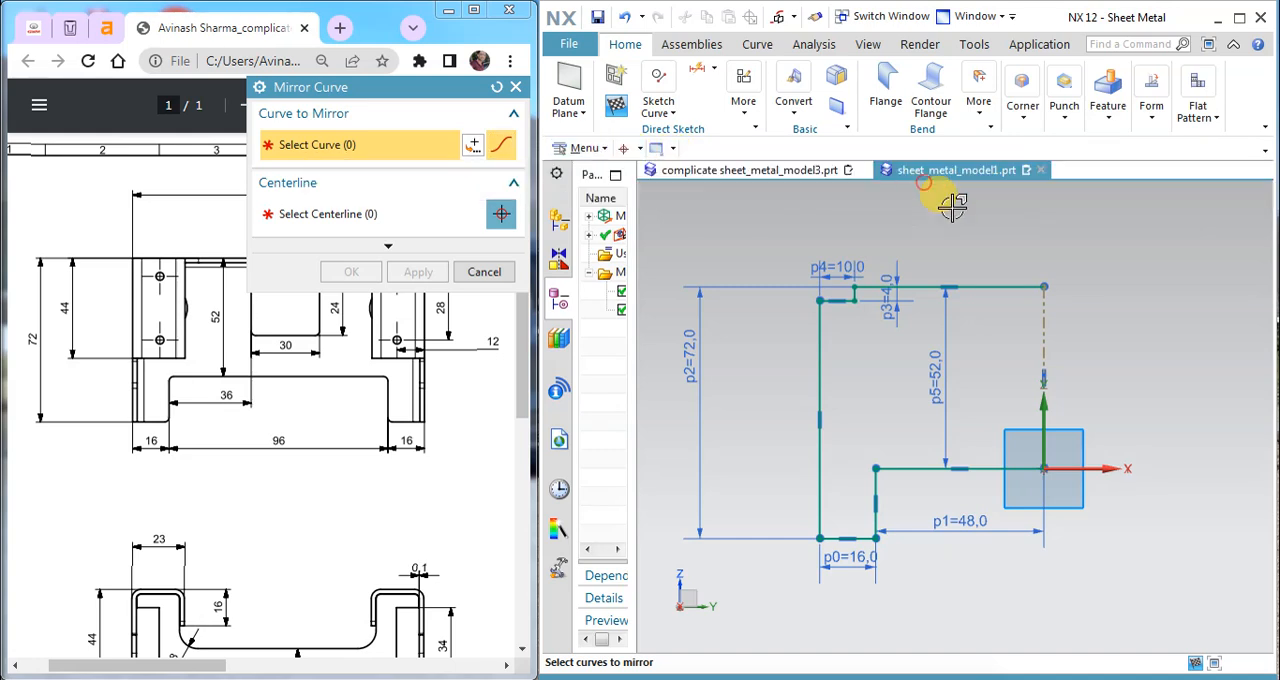
click(990, 287)
click(402, 220)
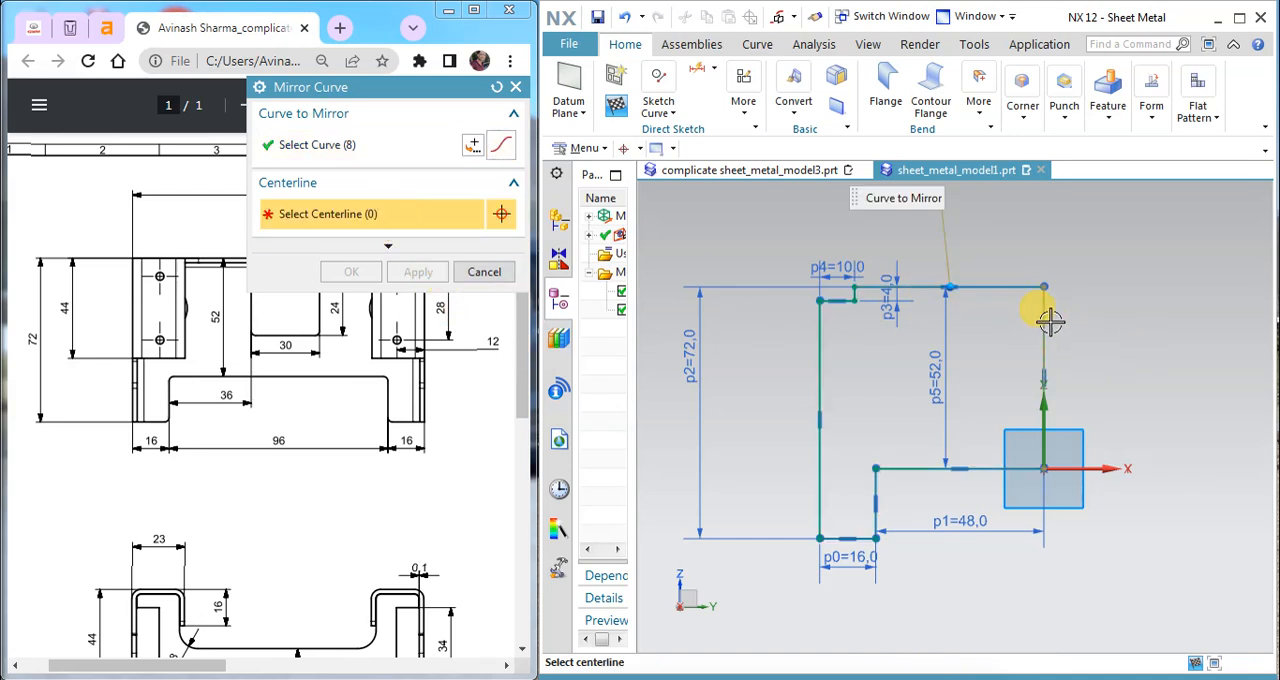
click(1045, 400)
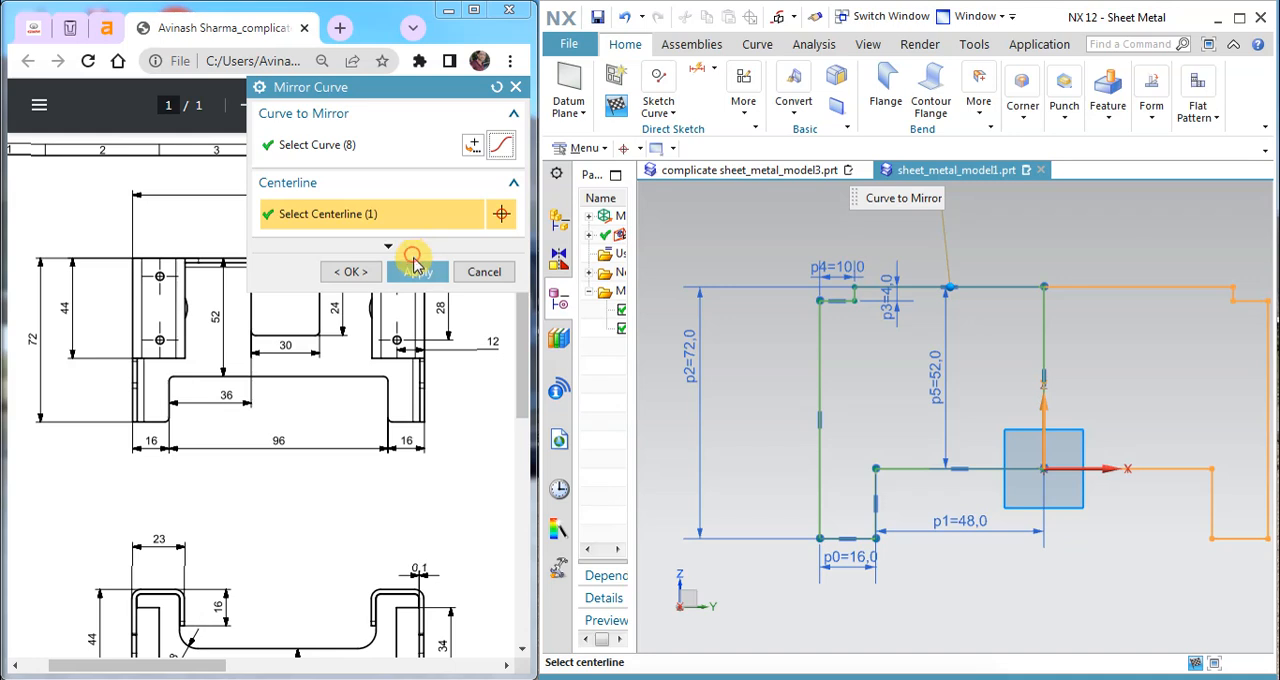
click(418, 271)
click(485, 270)
scroll(1033, 344, down, 2)
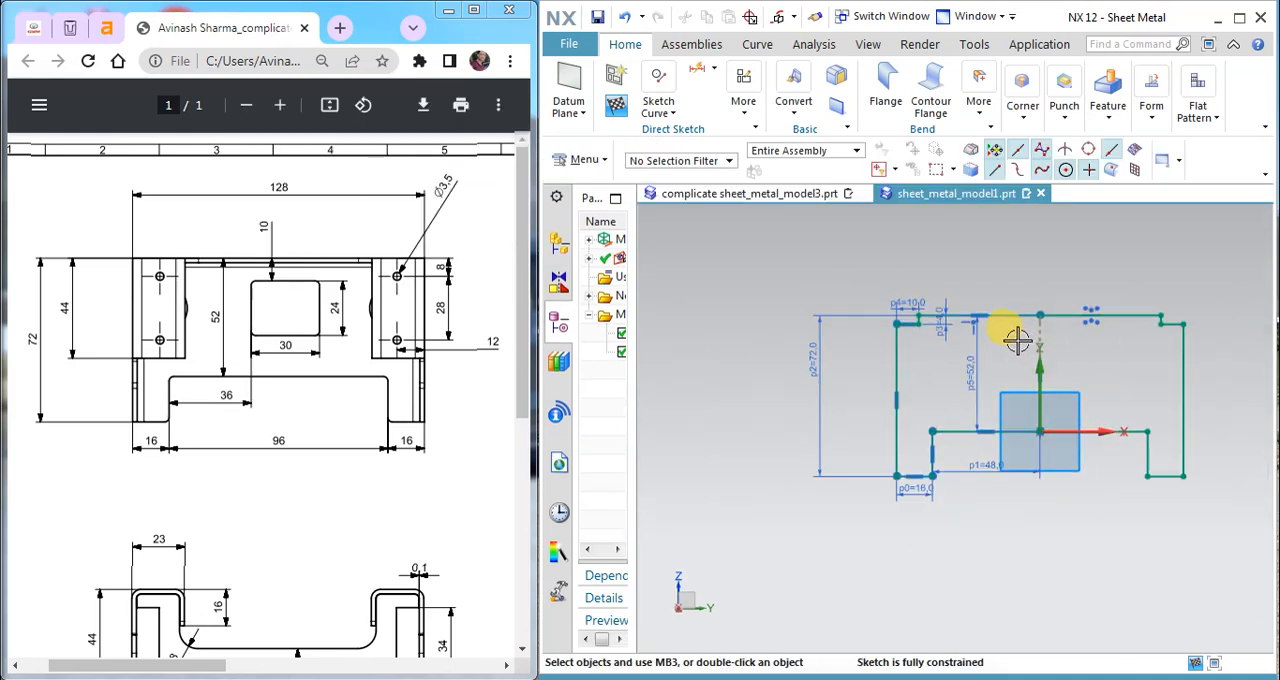
scroll(1193, 340, up, 3)
scroll(915, 345, up, 1)
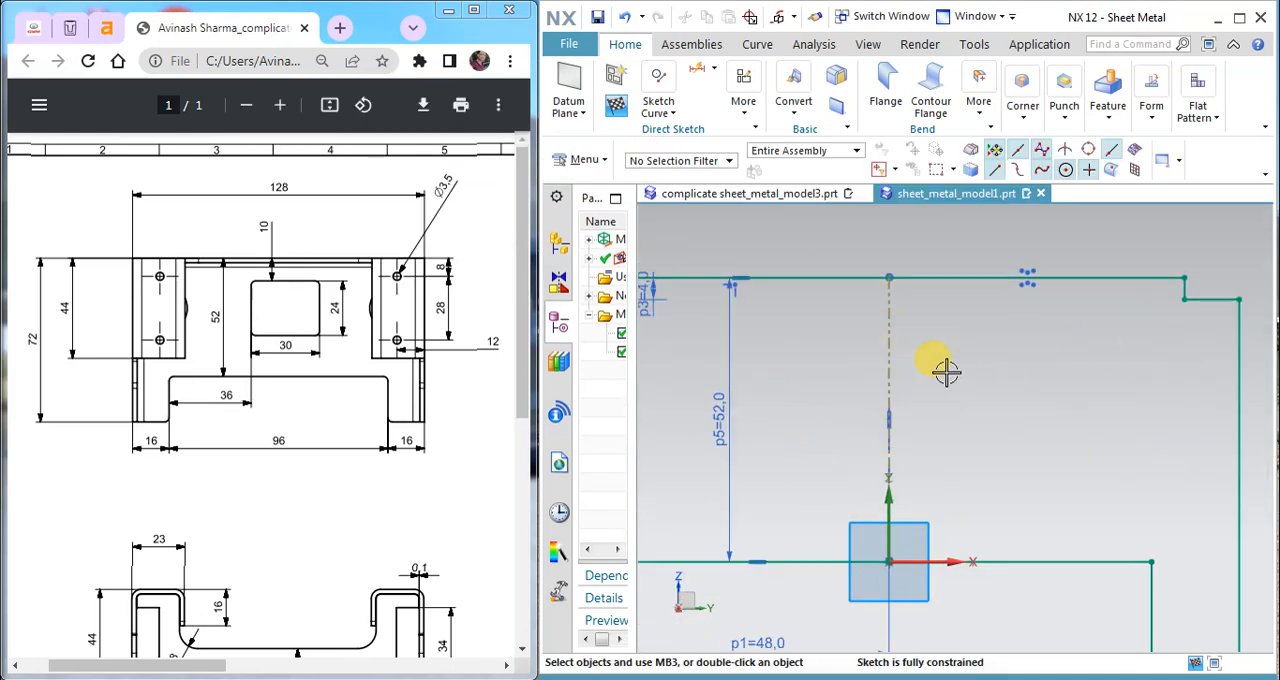
click(658, 95)
click(681, 164)
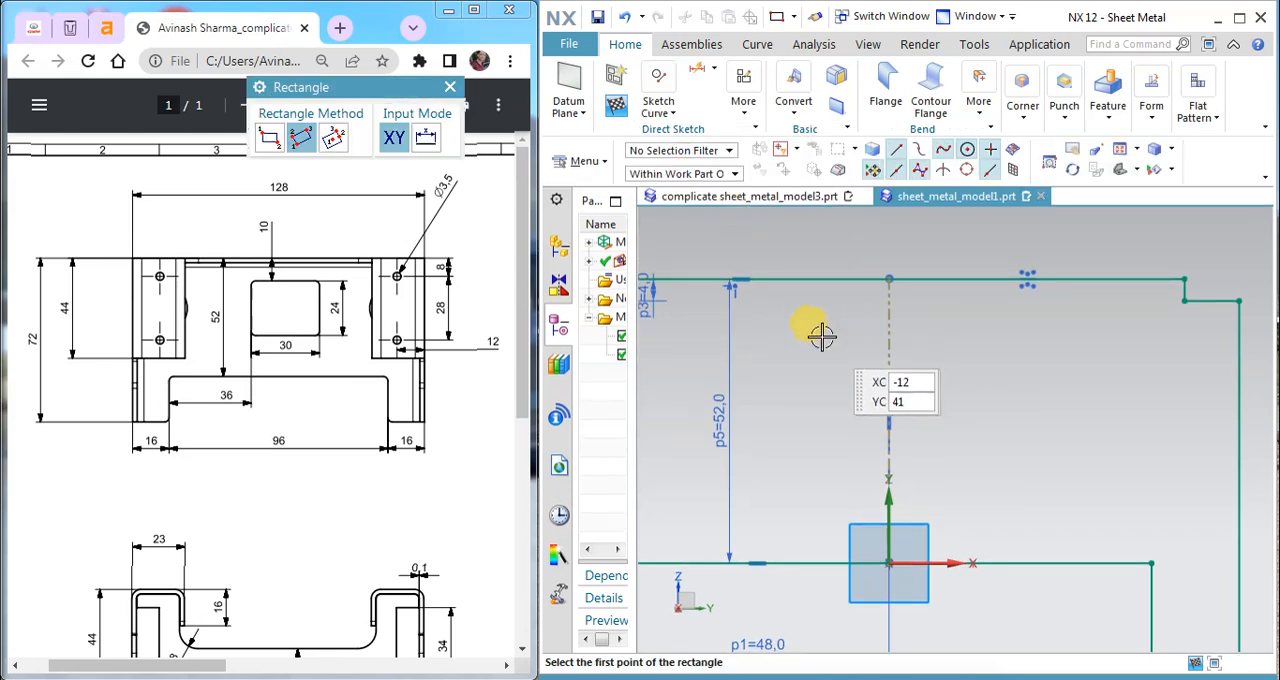
click(788, 323)
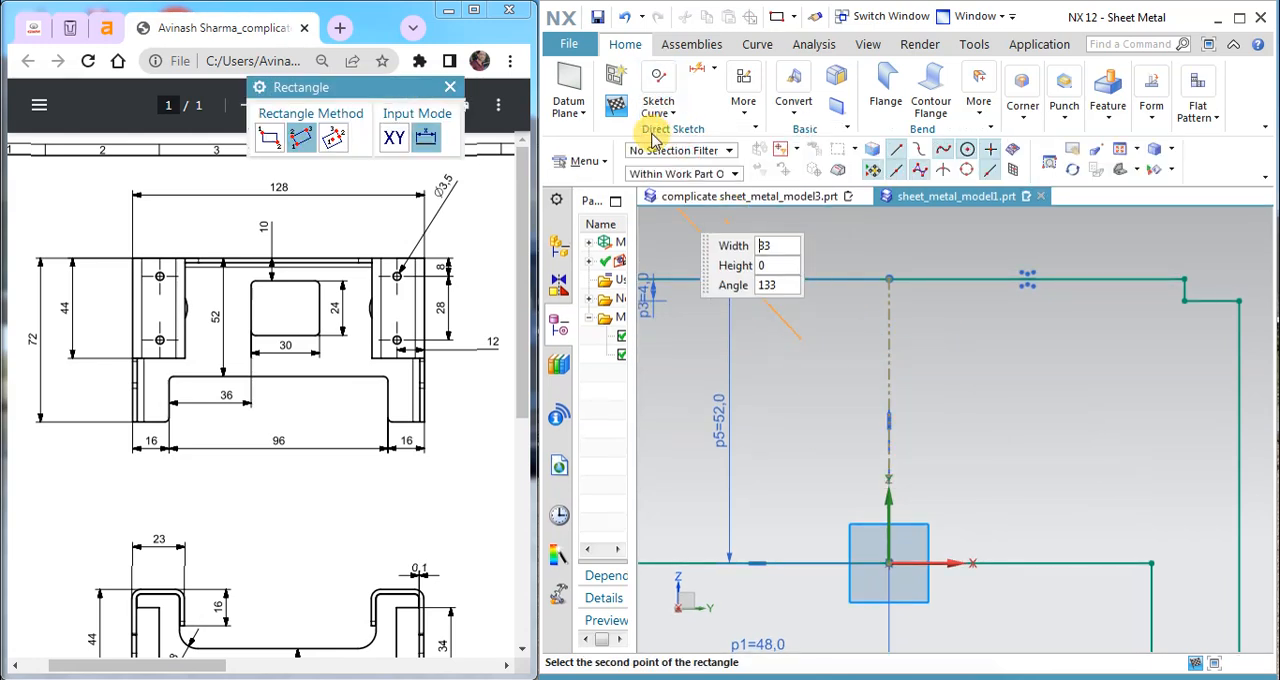
click(658, 105)
click(683, 163)
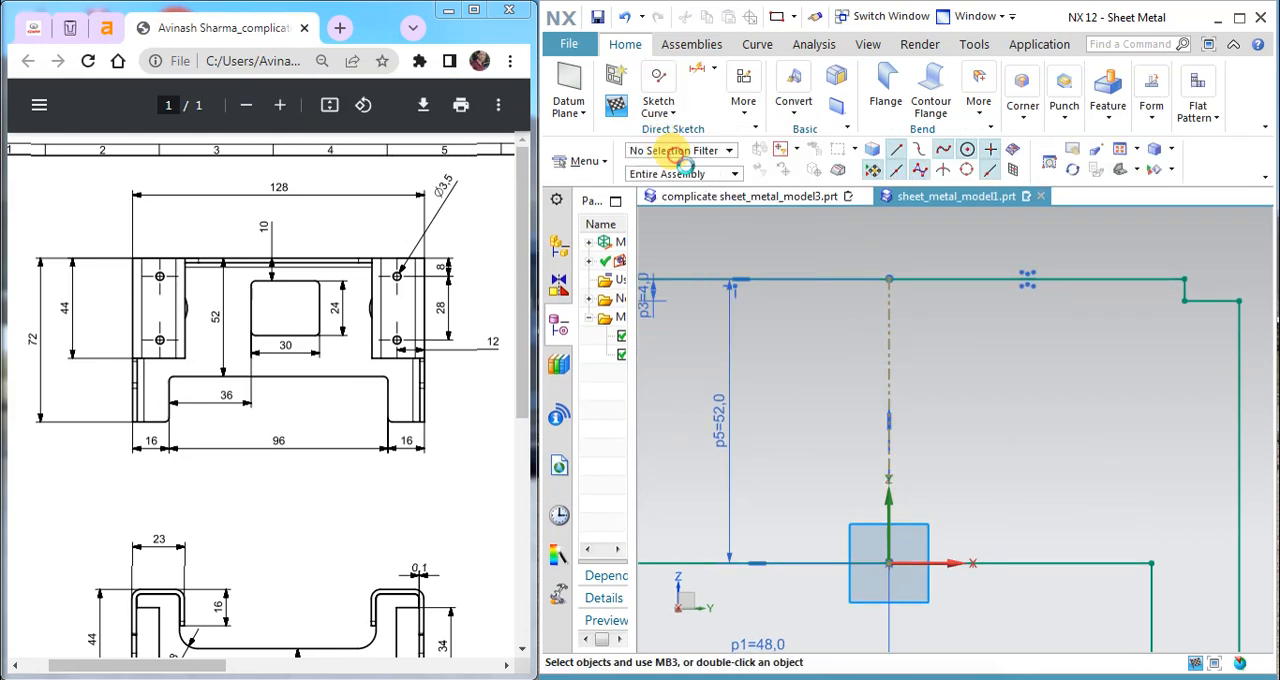
Step: Sketch a horizontal rectangle about 31 mm wide and 17 mm high across the centerline, just below the profile's upper edge
click(657, 115)
click(677, 160)
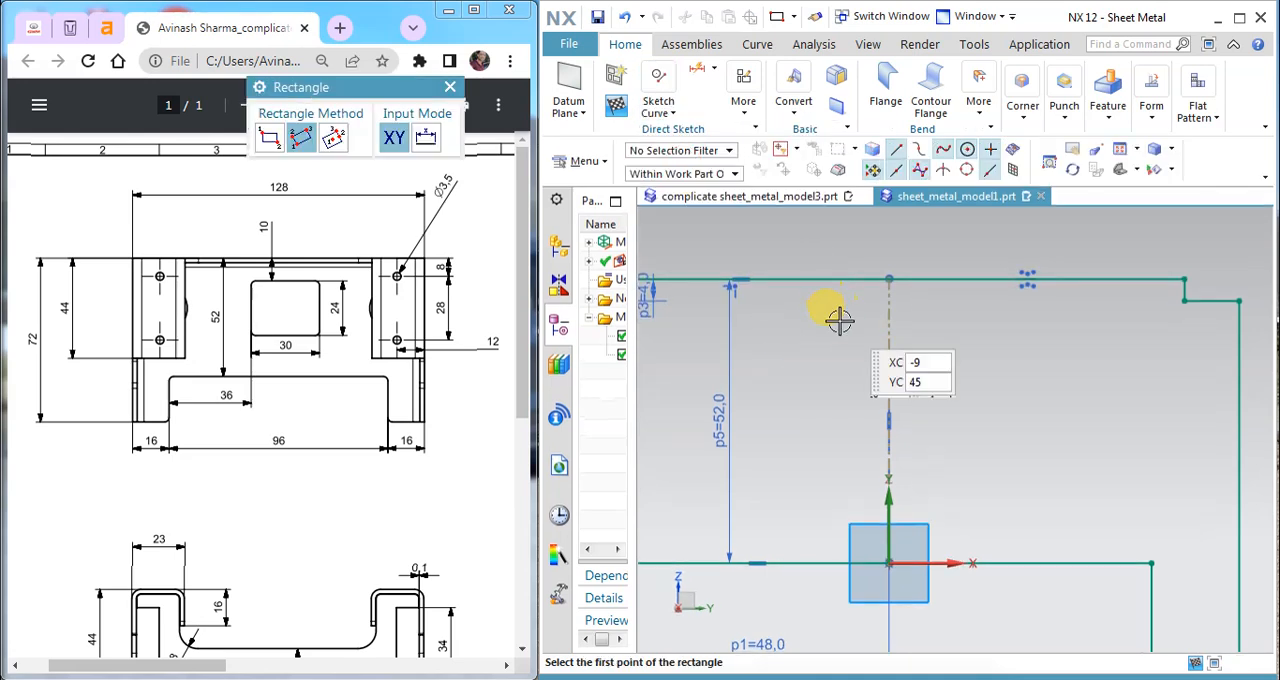
click(801, 318)
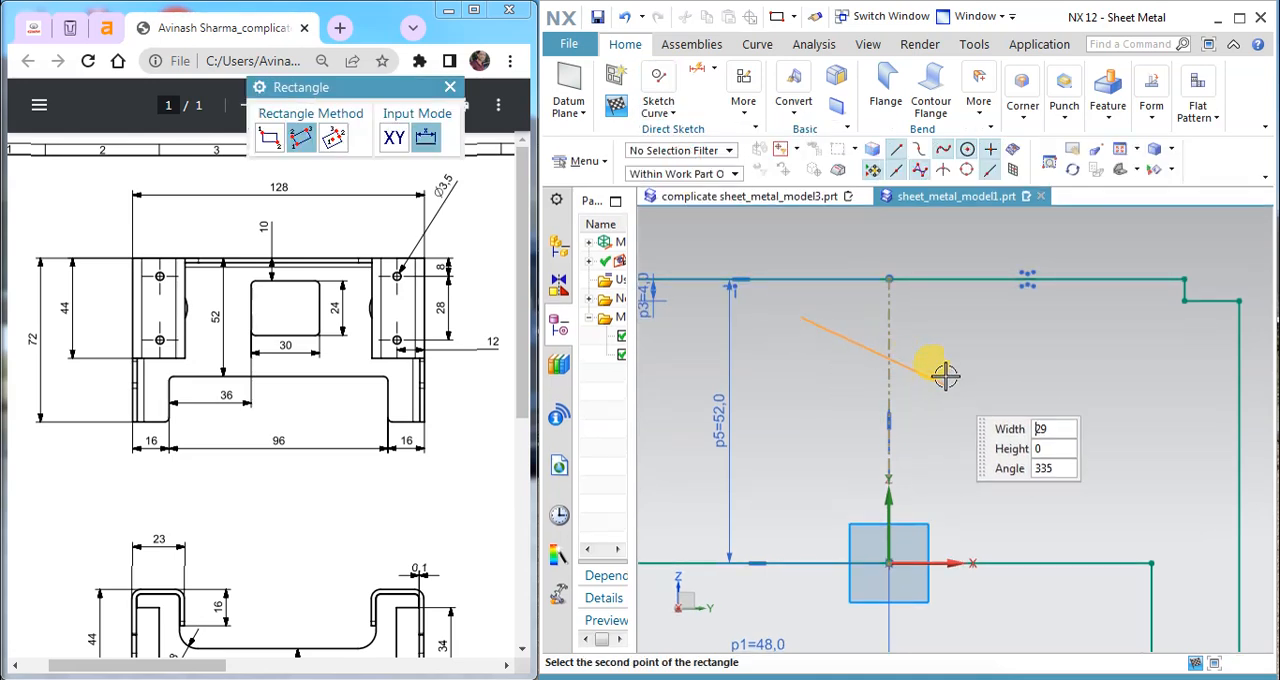
click(971, 318)
click(974, 408)
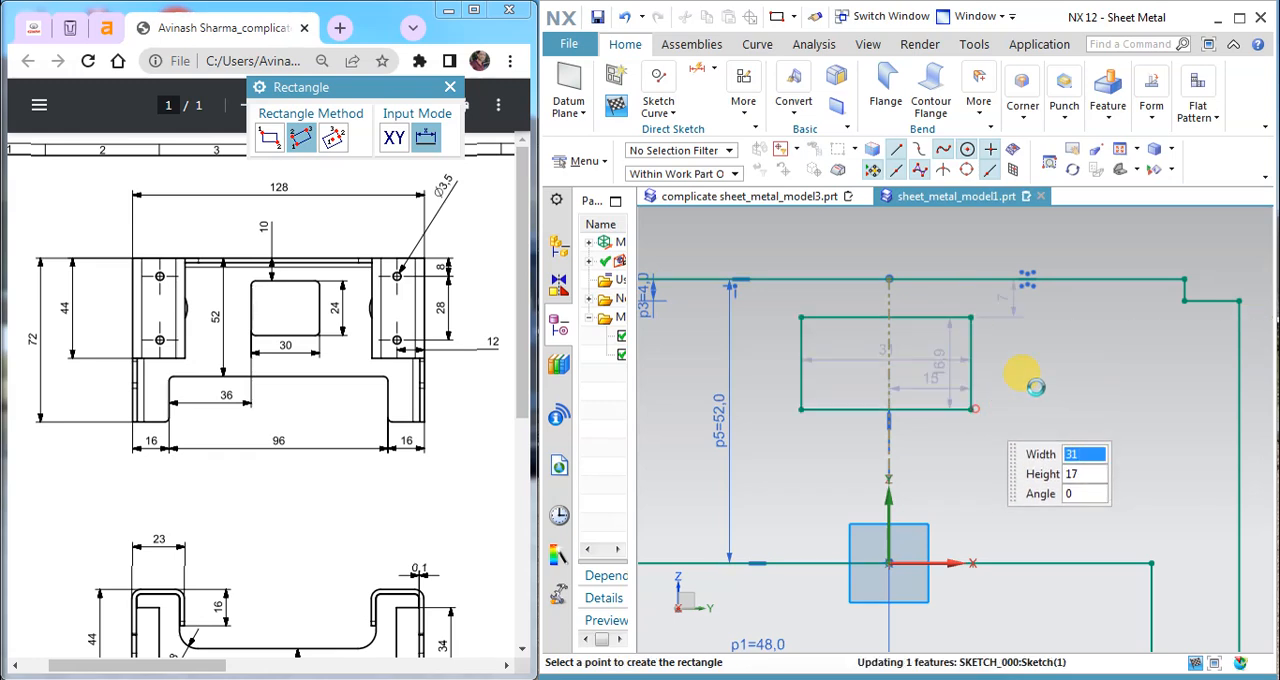
key(Escape)
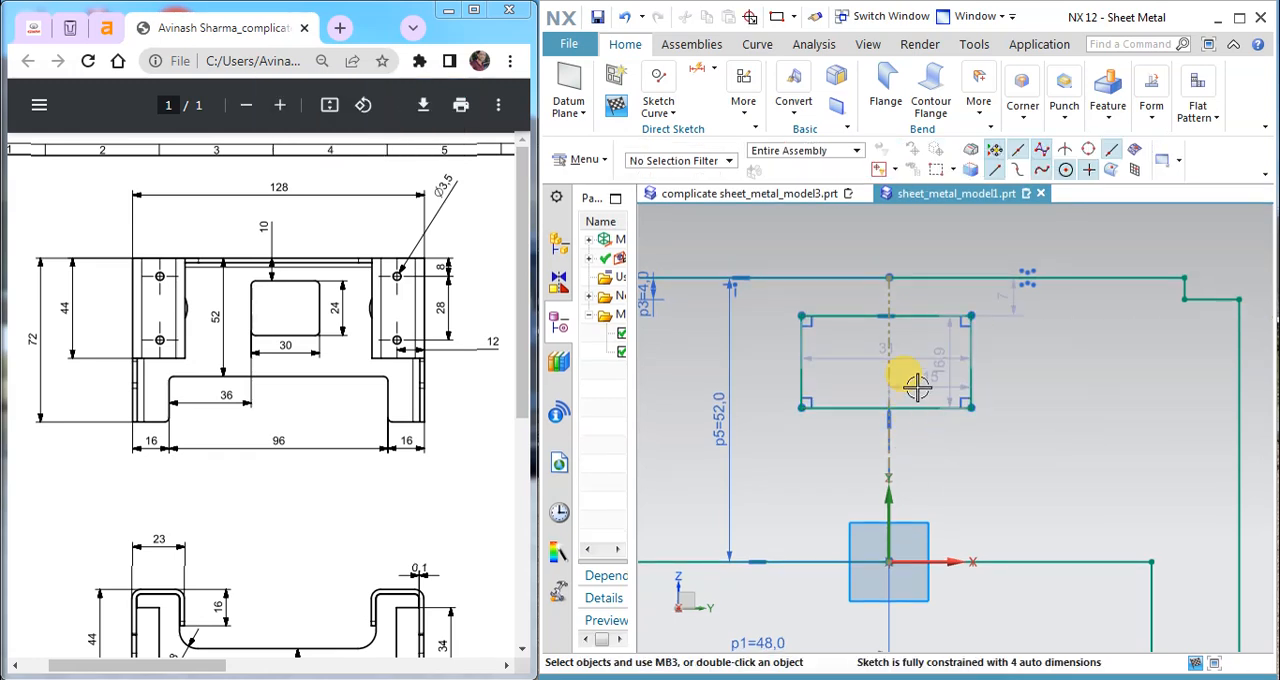
Step: Place the rectangle's width dimension above its upper side and set the width to 30 mm
drag(907, 346, 903, 290)
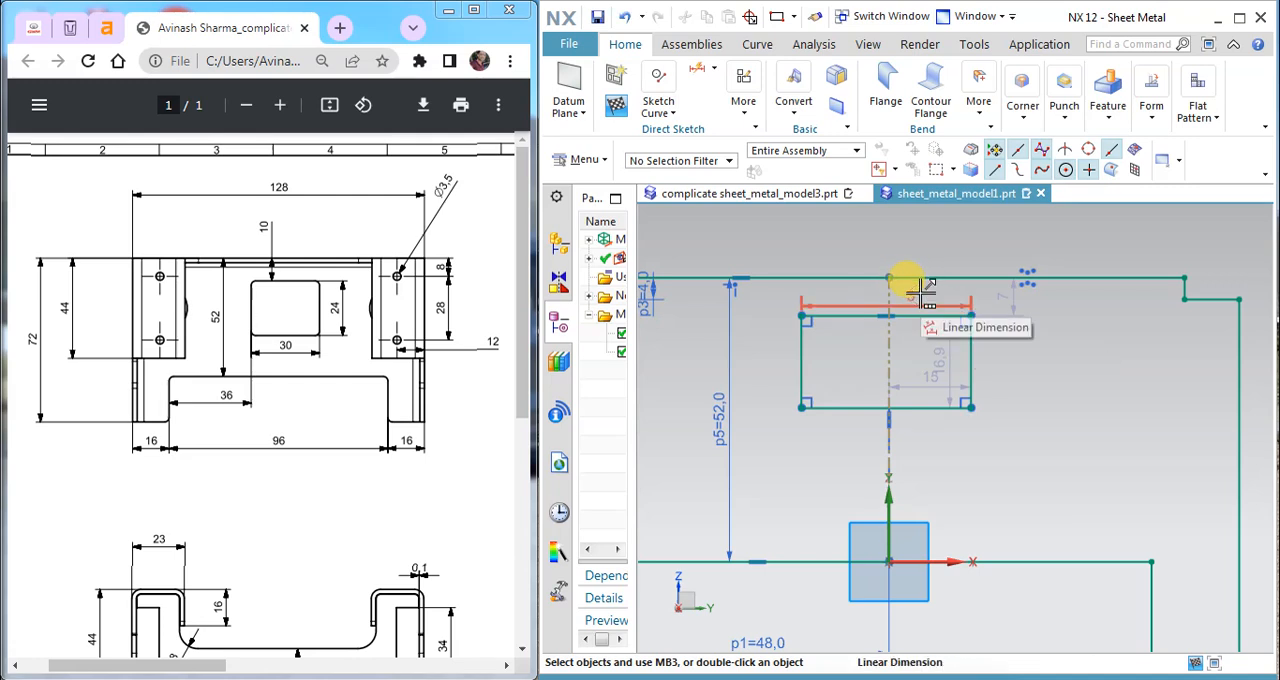
middle_click(1022, 522)
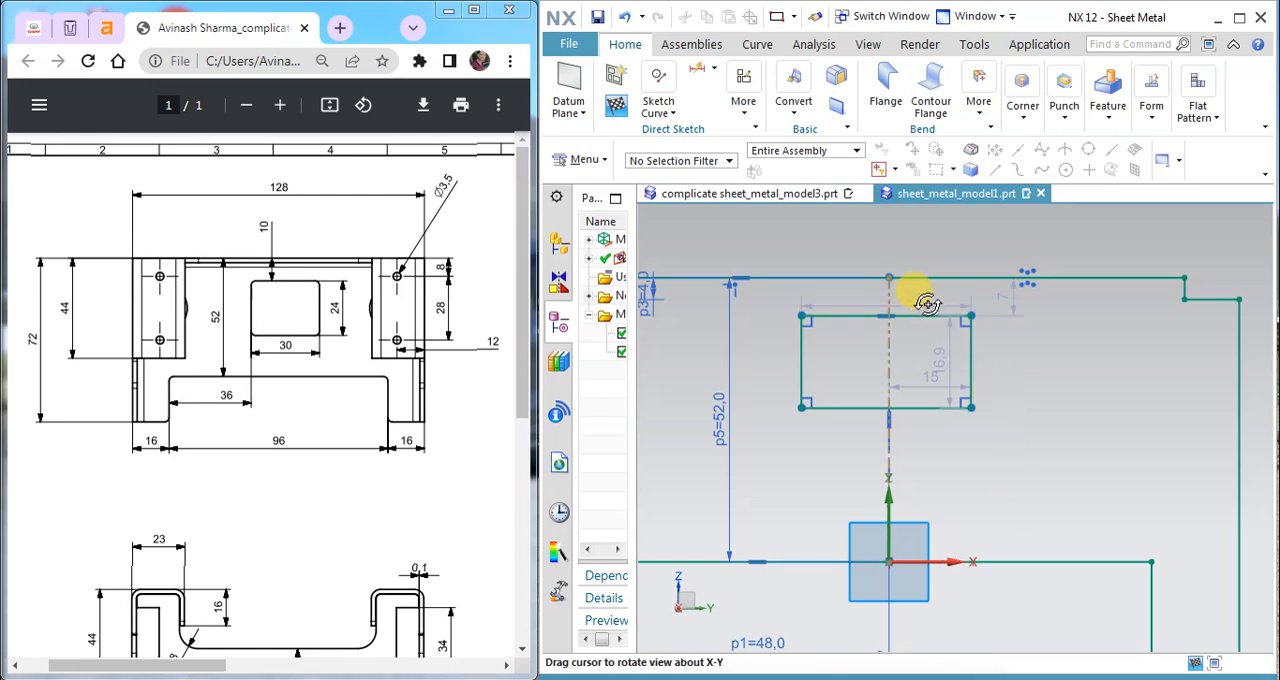
key(Escape)
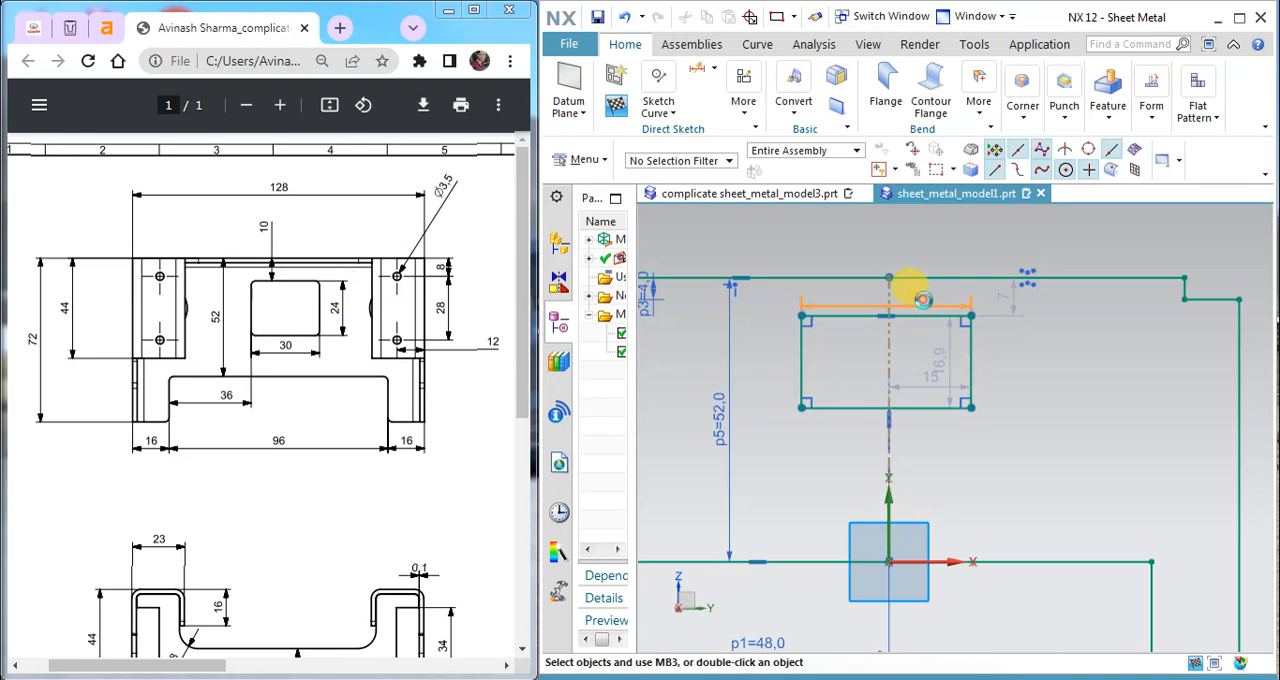
double_click(905, 292)
text(30)
key(Return)
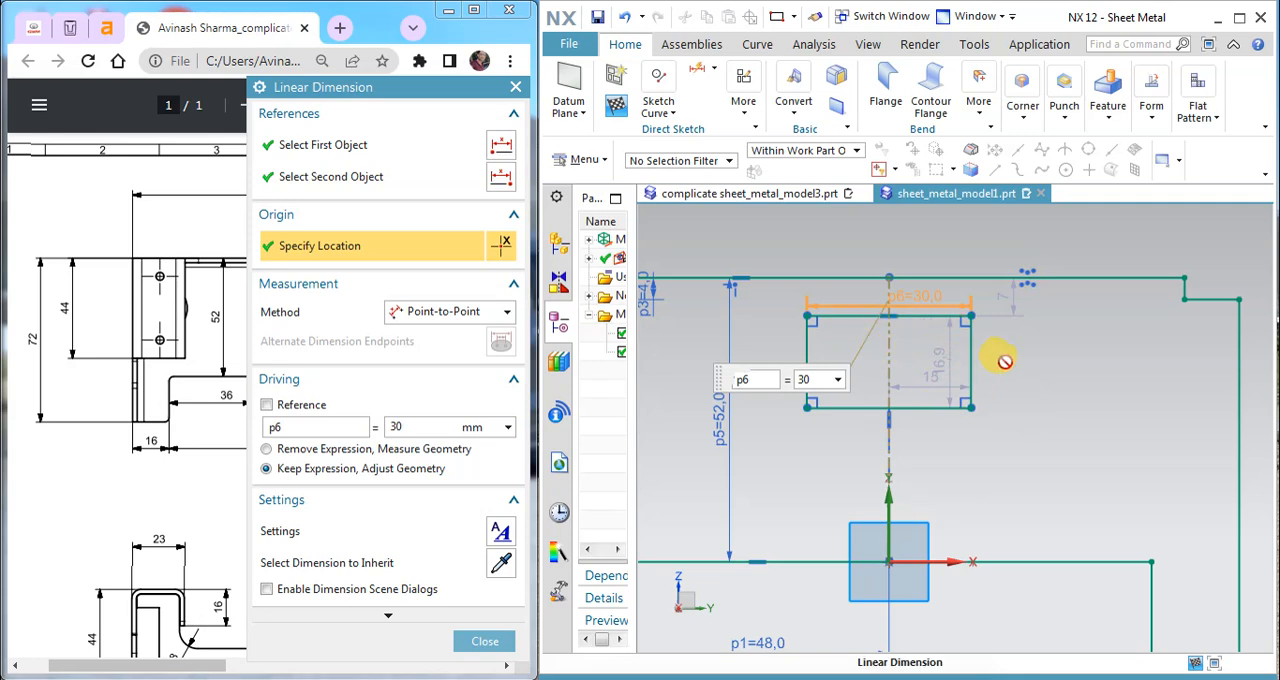
click(486, 643)
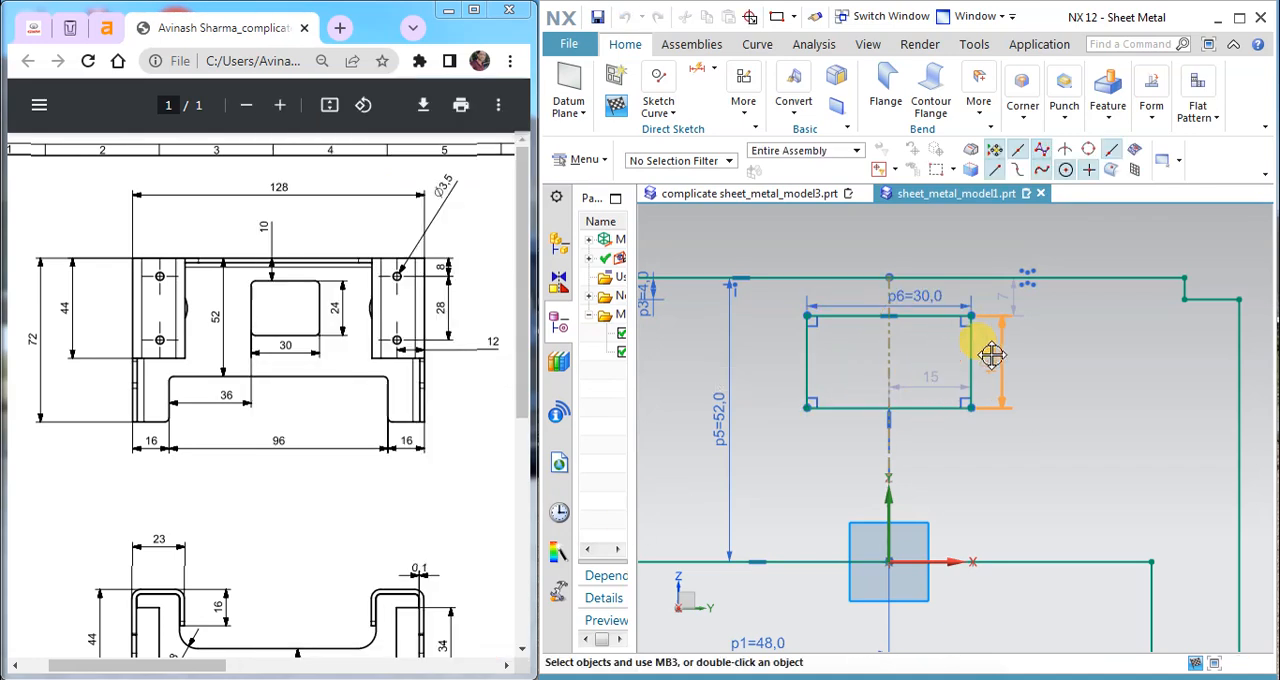
Step: Set the rectangle's height to 24 mm
double_click(1001, 340)
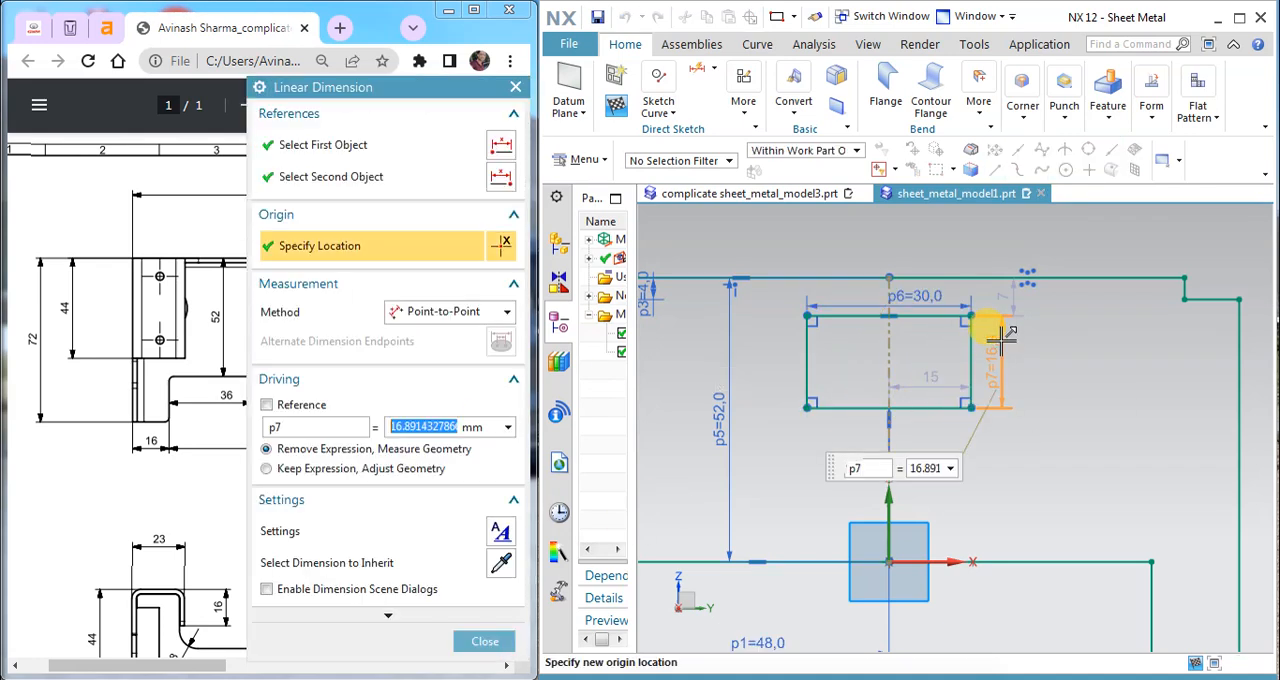
text(24)
key(Return)
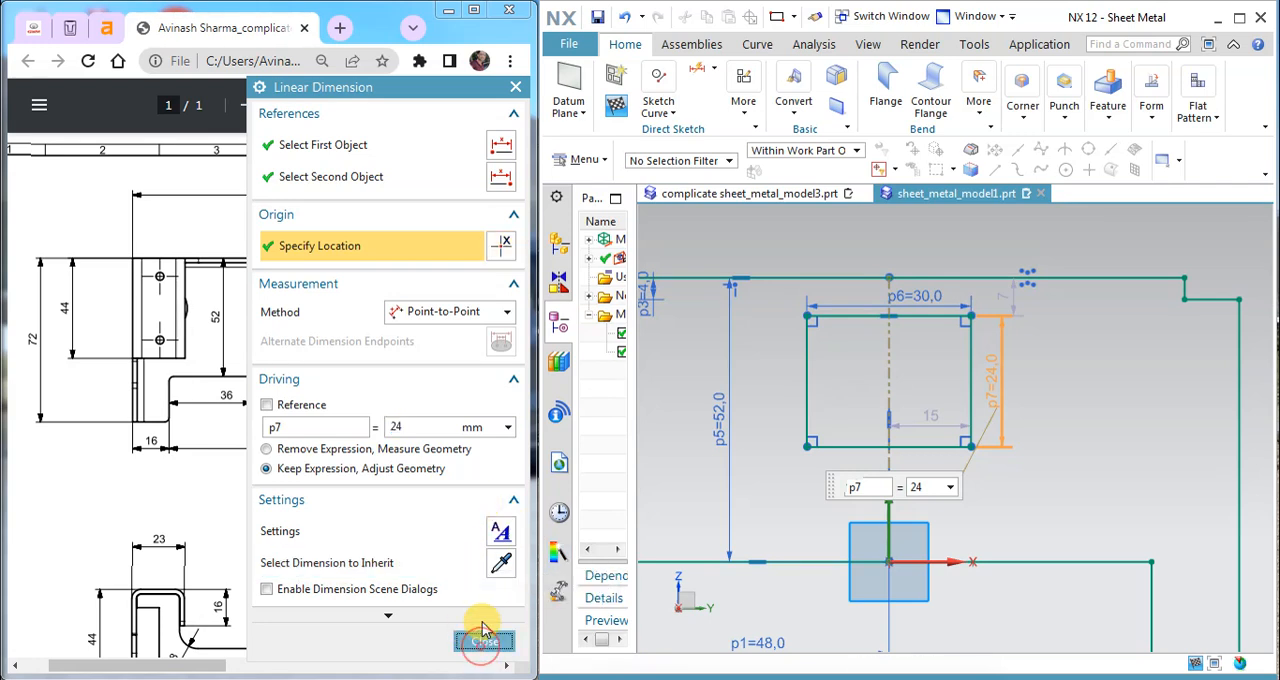
click(485, 641)
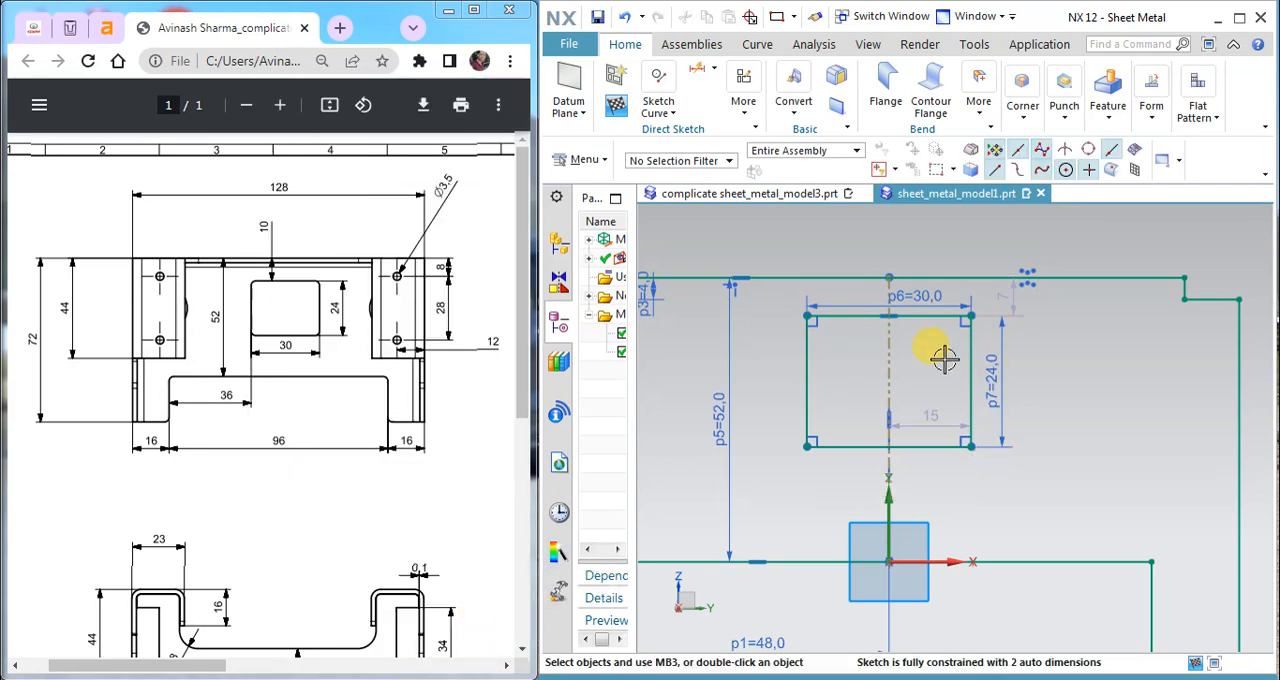
Step: Move the width dimension inside the rectangle and make the automatic centerline-to-side dimension a driving one at 15 mm
drag(910, 306, 920, 336)
double_click(927, 414)
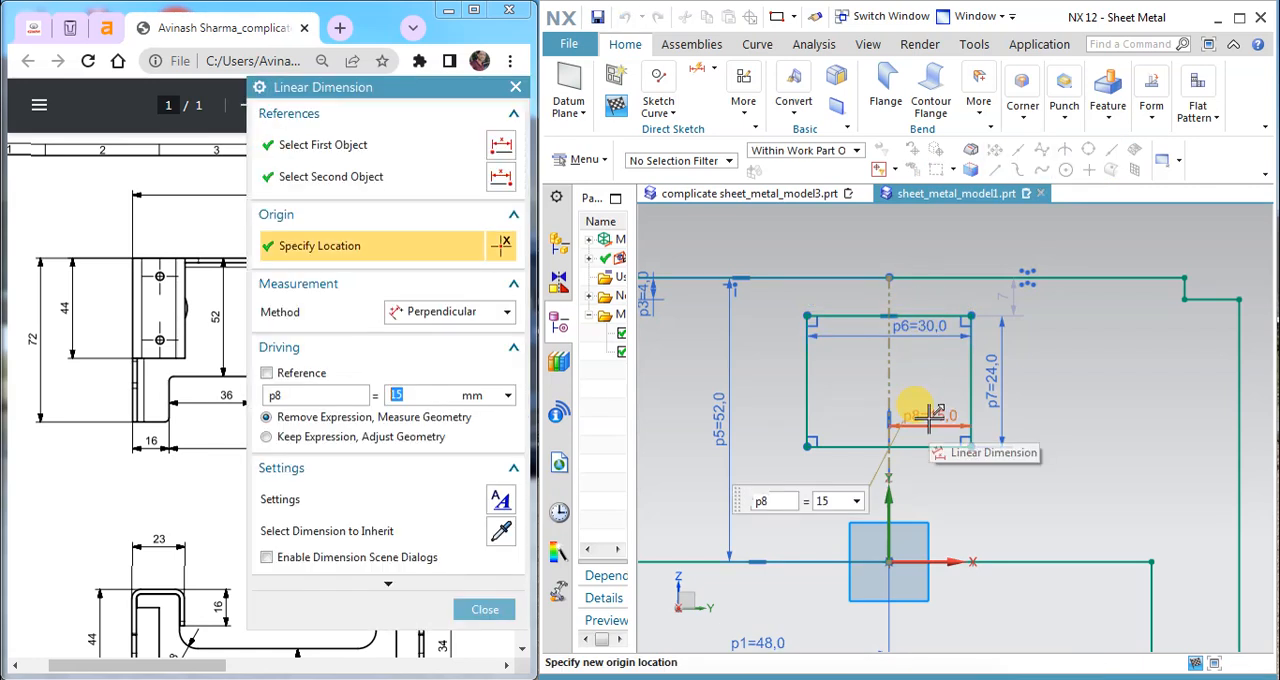
click(478, 609)
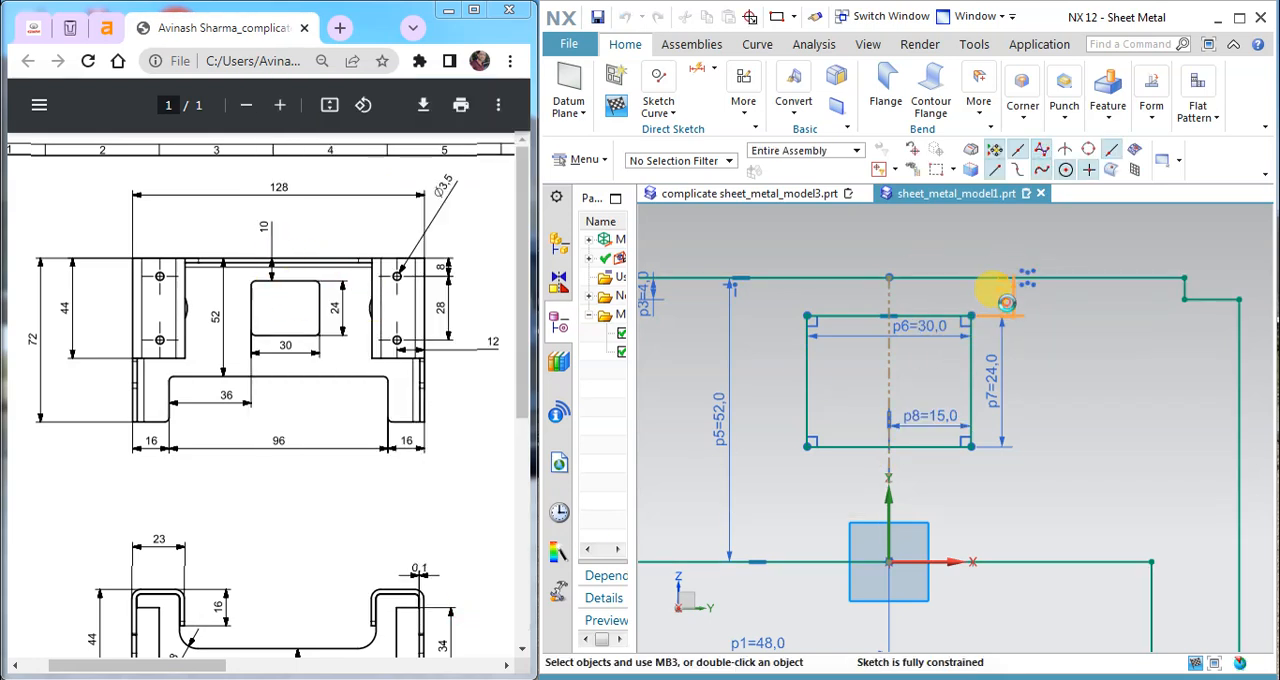
Step: Set the distance from the profile's upper edge to the rectangle to 10 mm and move the rectangle's dimensions clear of the outline
double_click(999, 292)
text(10)
key(Return)
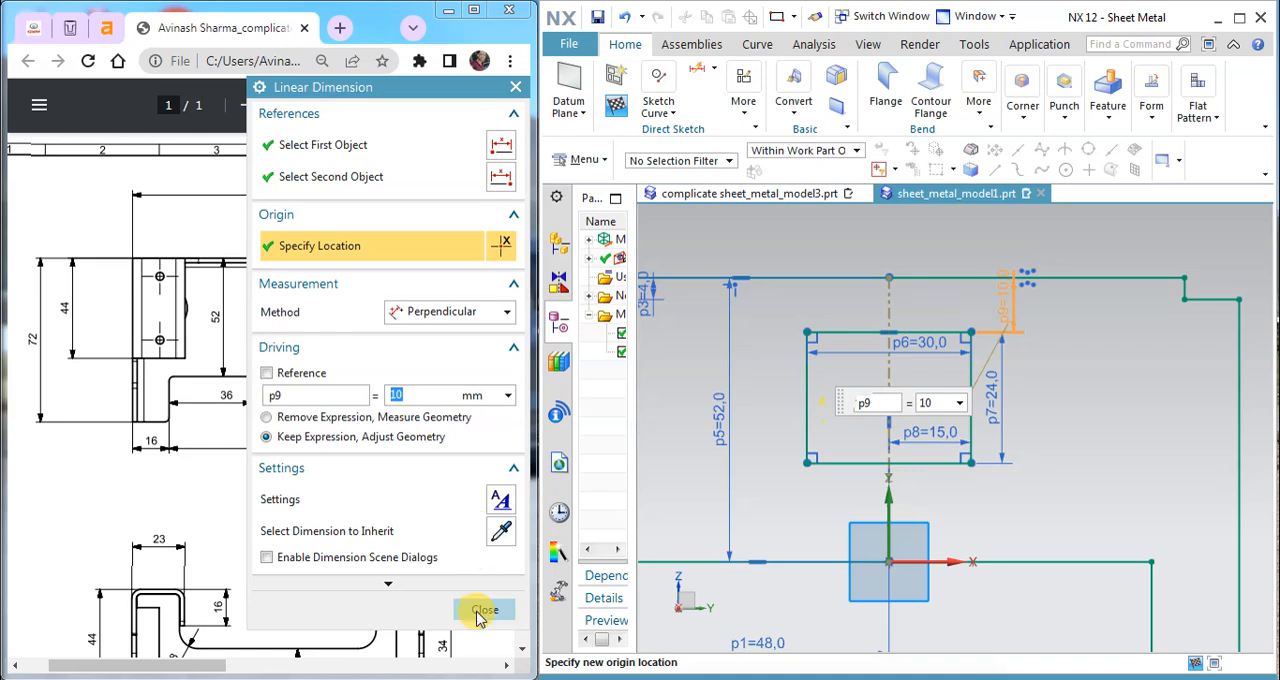
click(485, 609)
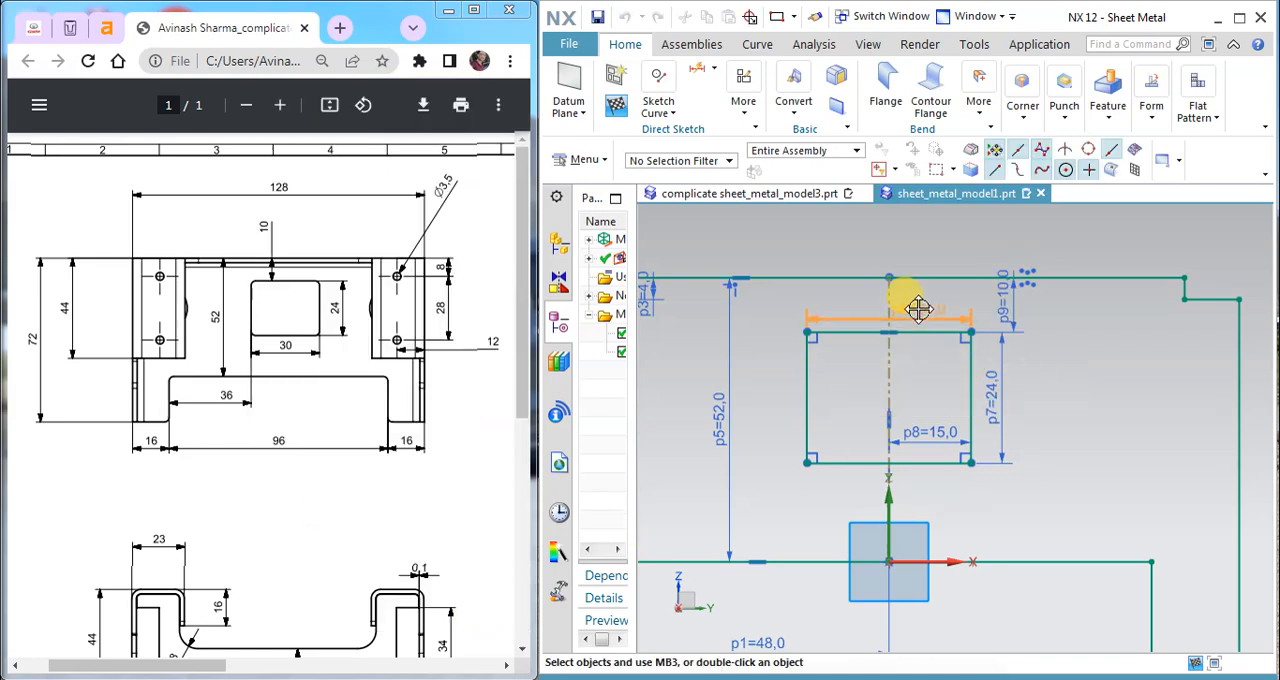
drag(995, 395, 1018, 400)
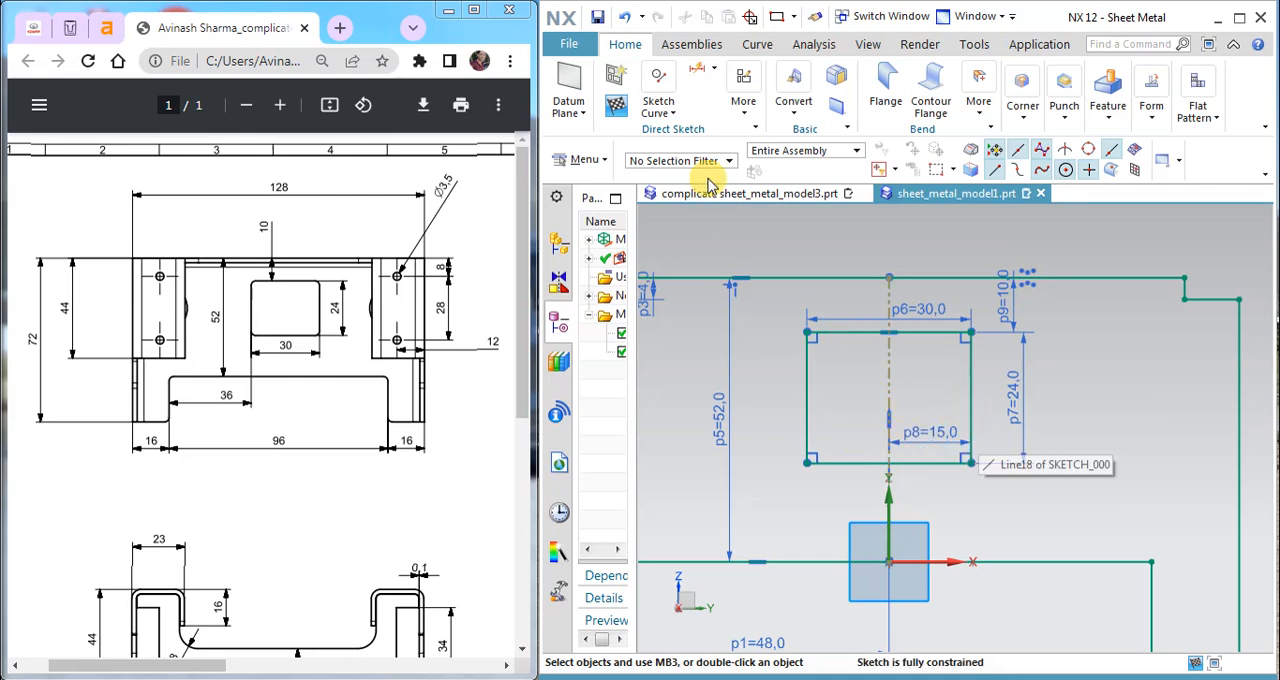
Step: Fillet all four corners of the rectangle with a 2 mm radius
click(667, 116)
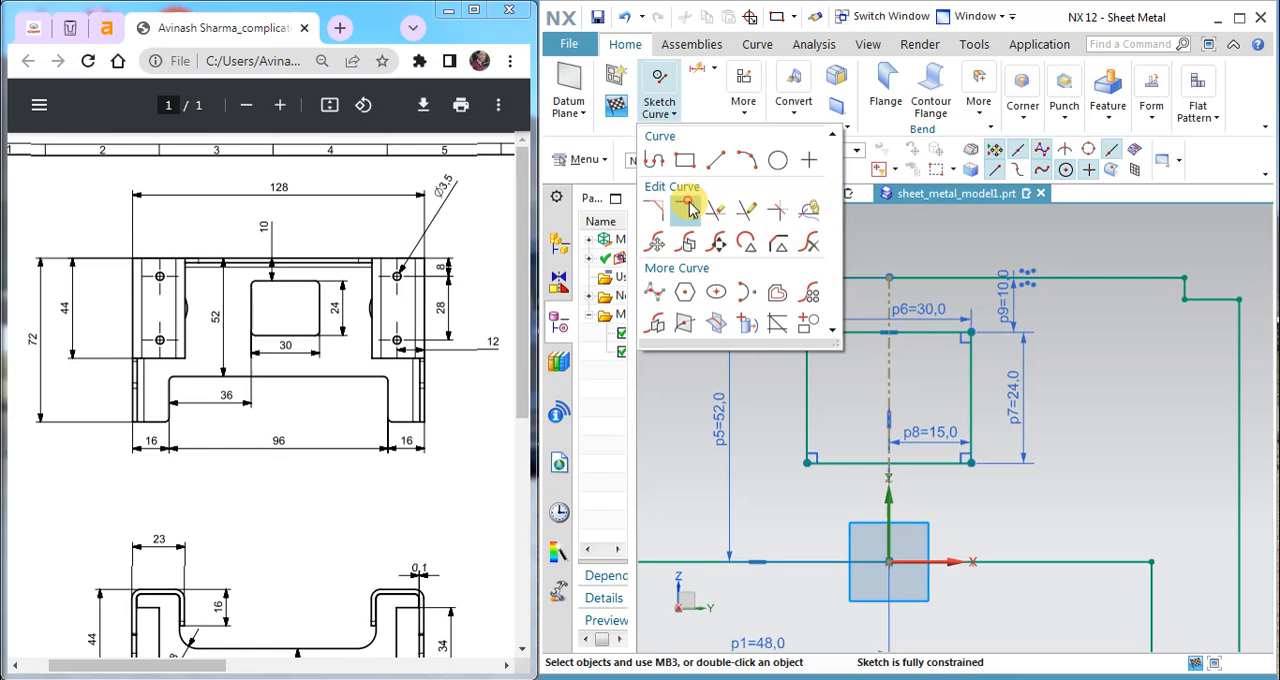
click(686, 210)
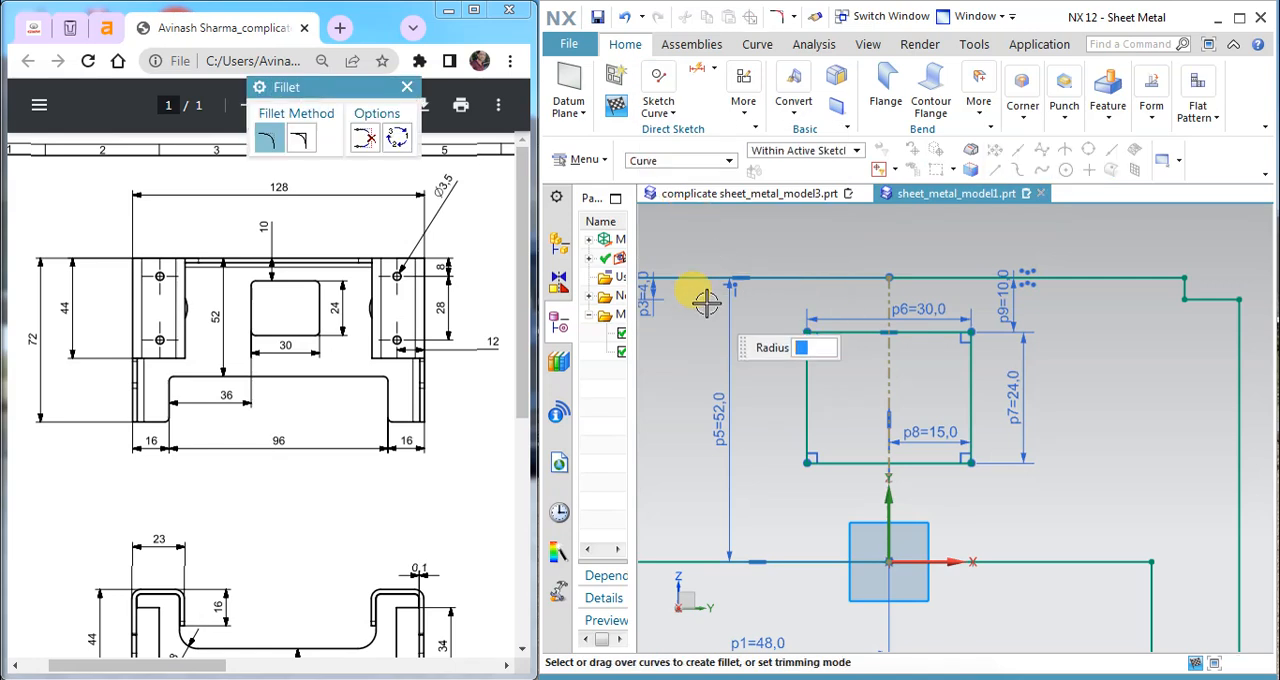
key(Return)
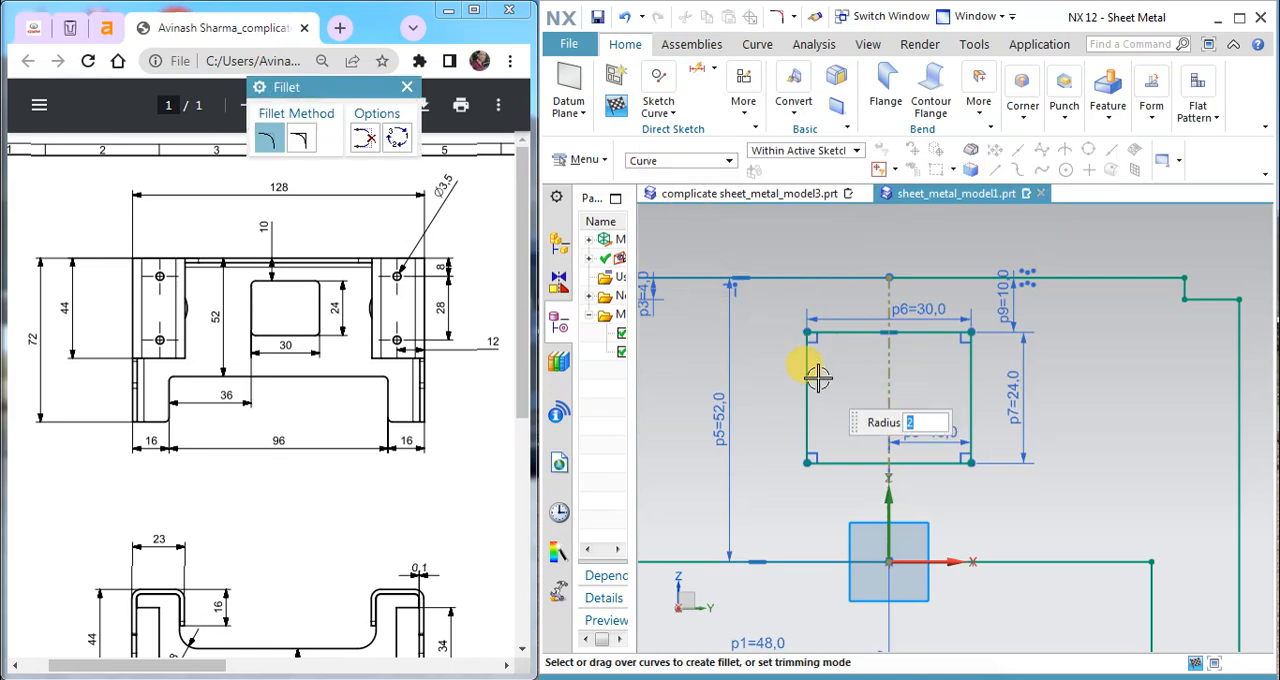
click(809, 371)
click(831, 333)
click(809, 400)
click(825, 460)
click(949, 463)
click(971, 436)
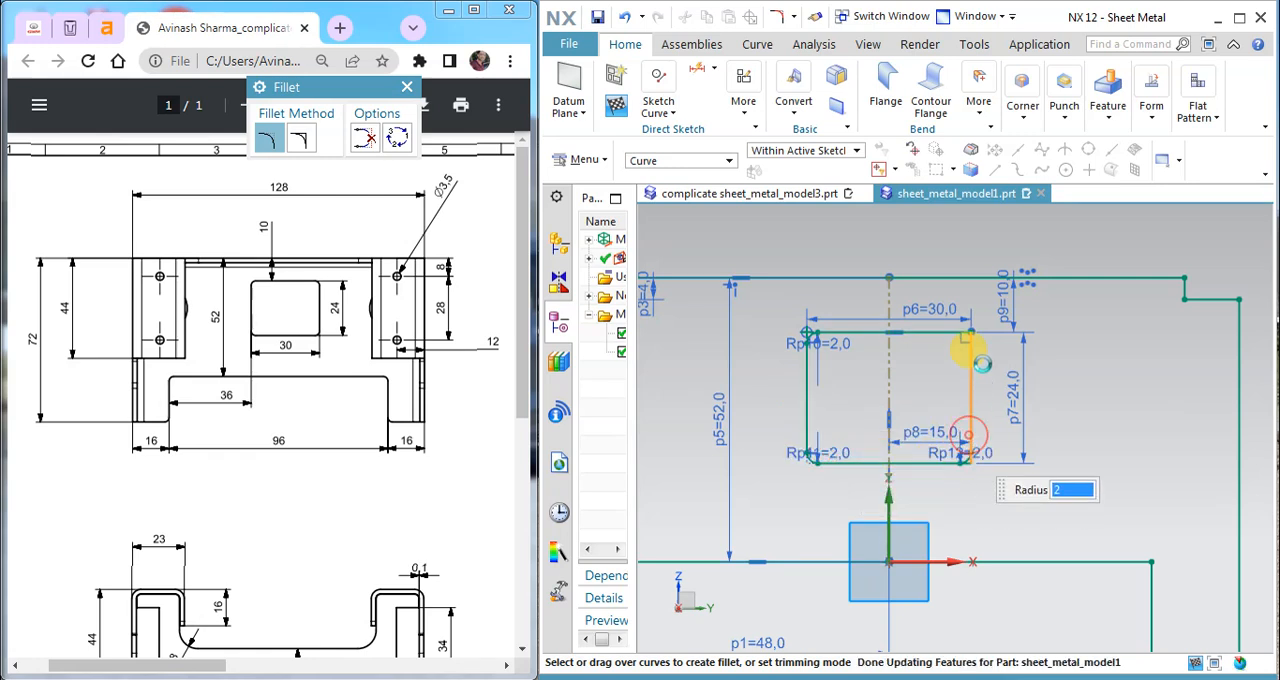
click(973, 355)
click(948, 333)
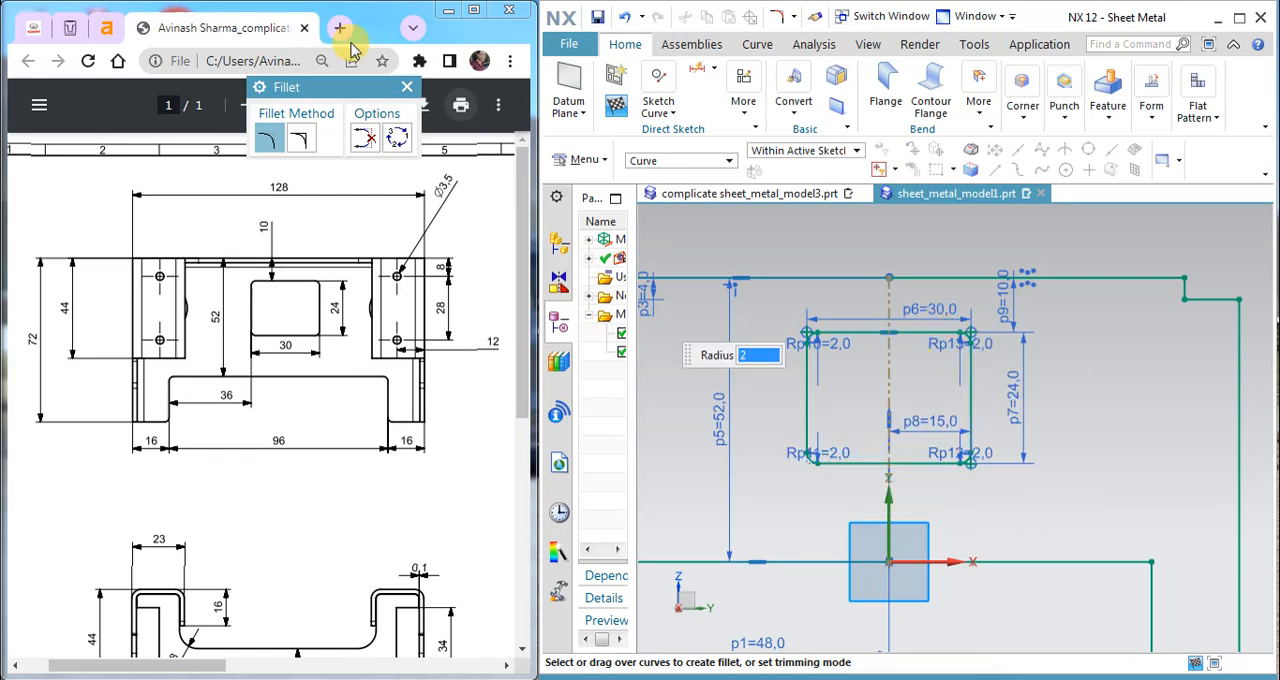
click(409, 89)
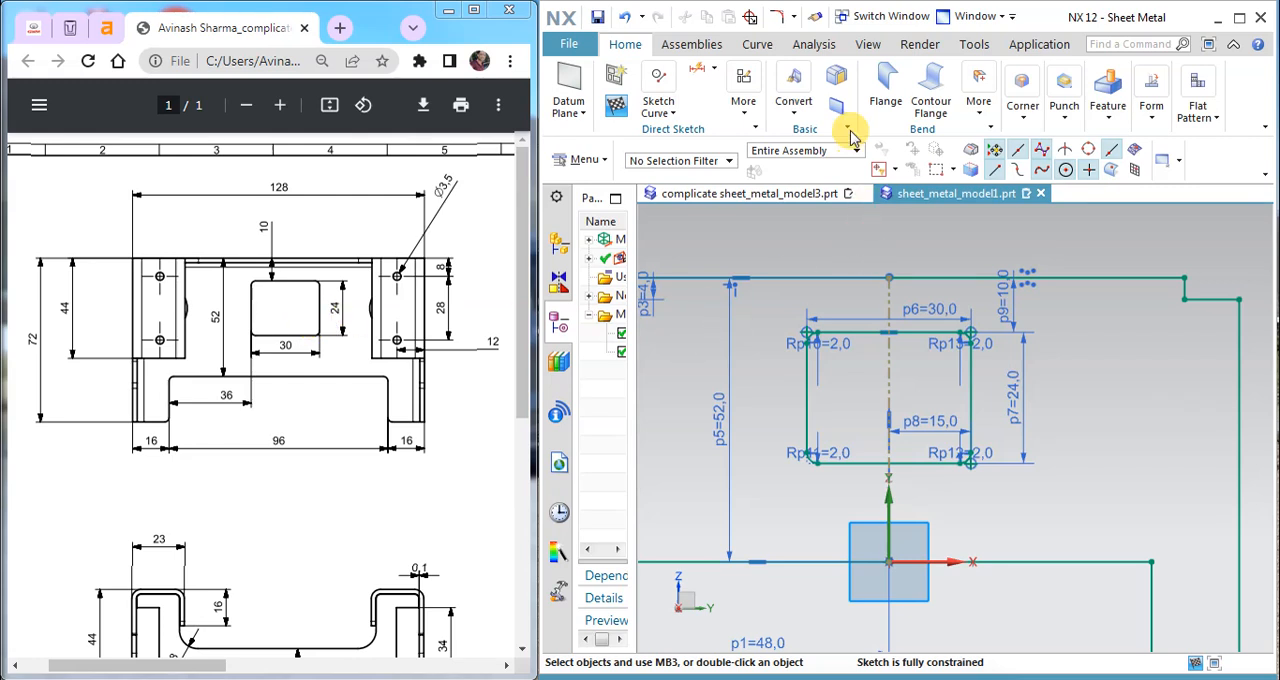
Step: Finish the base sketch and create a 2 mm thick base tab from its outer profile
click(616, 112)
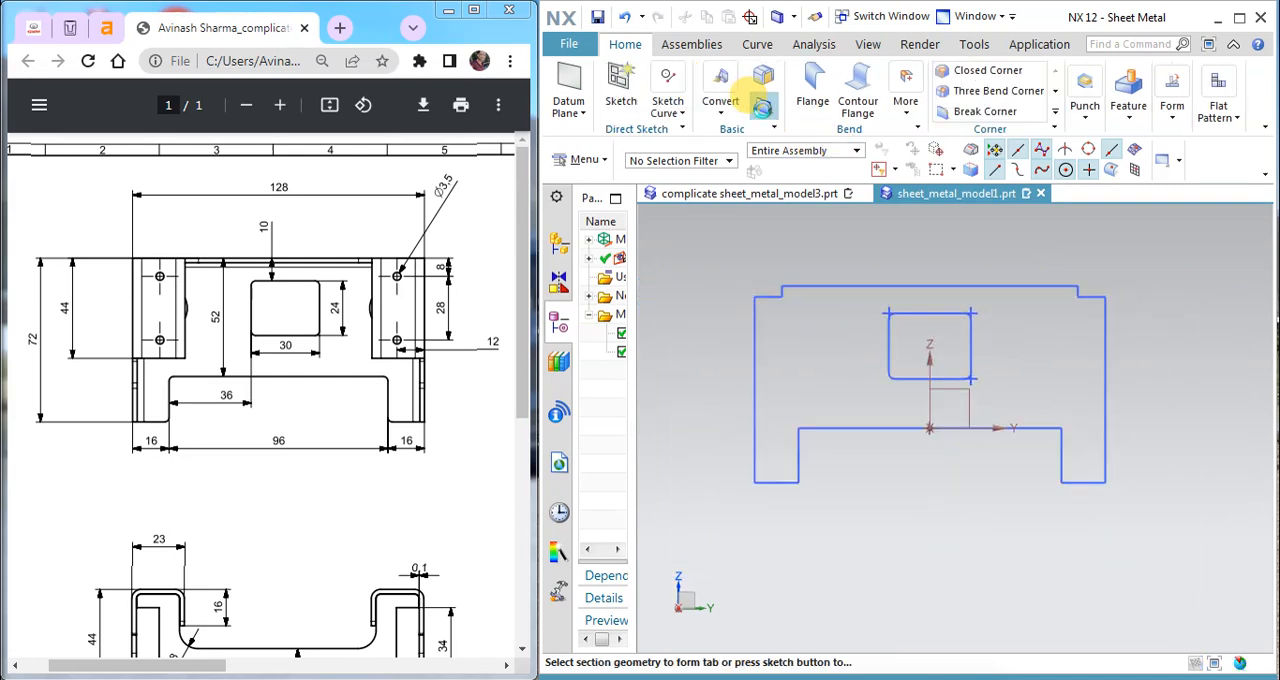
click(763, 106)
middle_drag(906, 397, 757, 220)
click(766, 103)
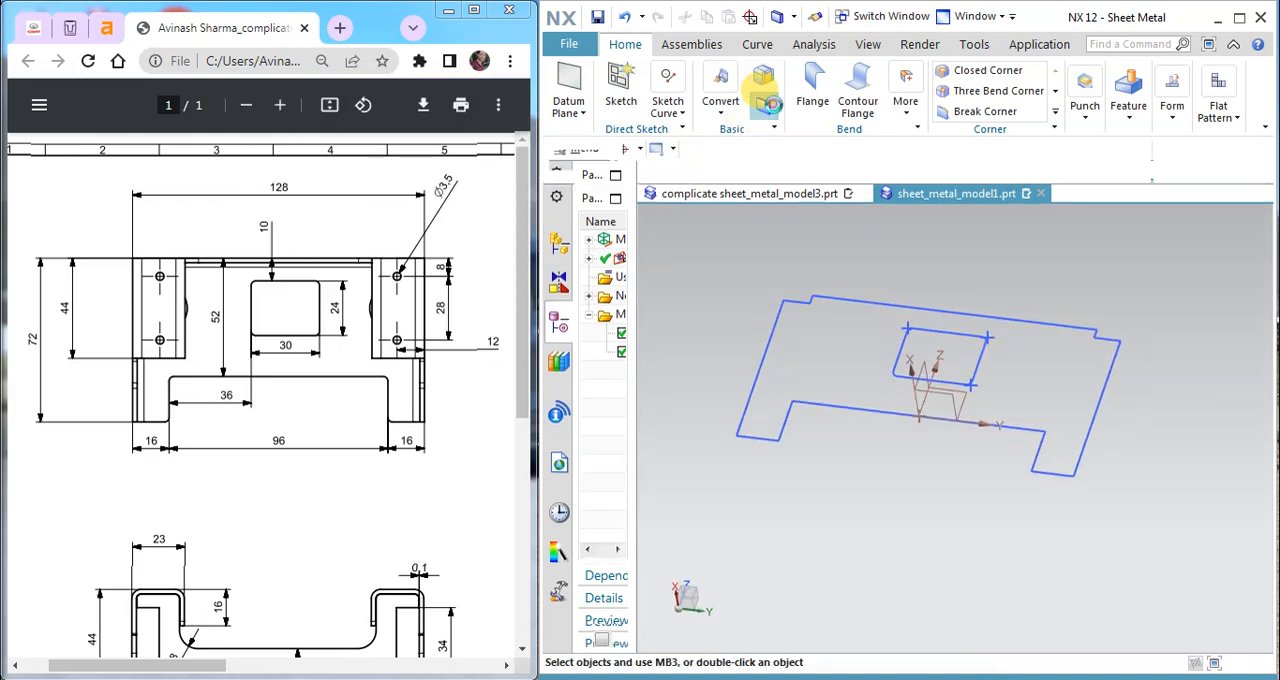
click(398, 255)
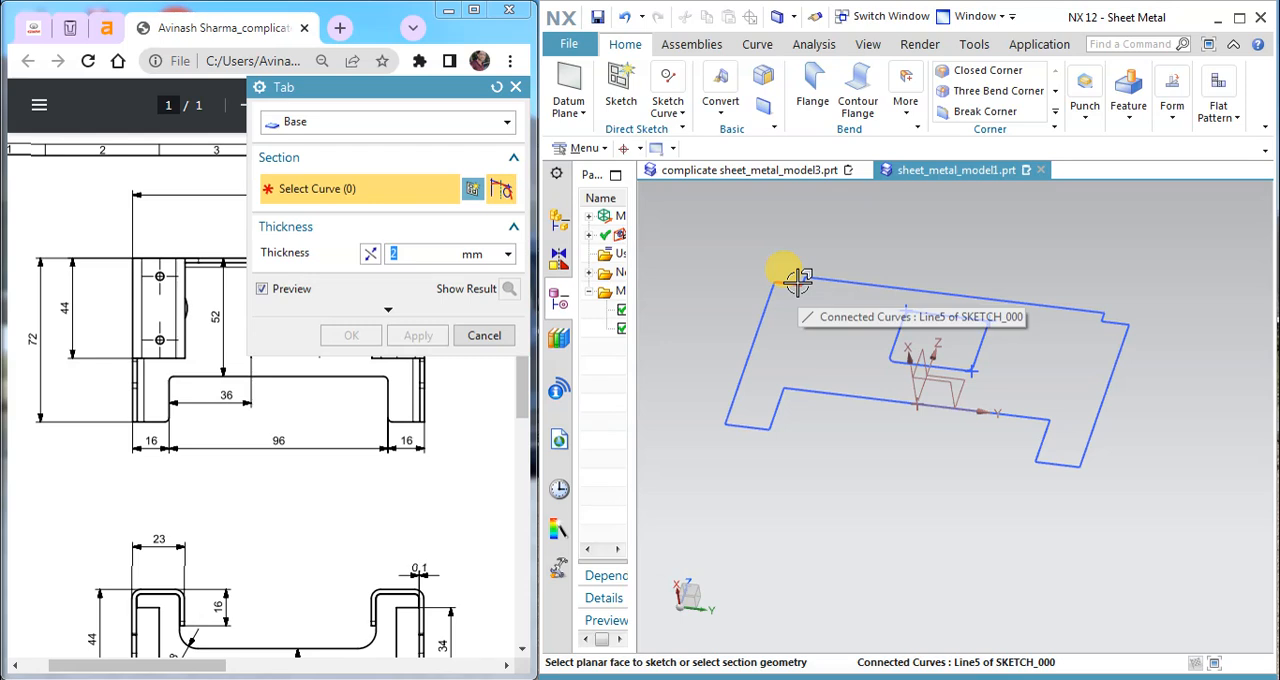
click(764, 285)
middle_drag(857, 434, 930, 397)
scroll(930, 397, up, 5)
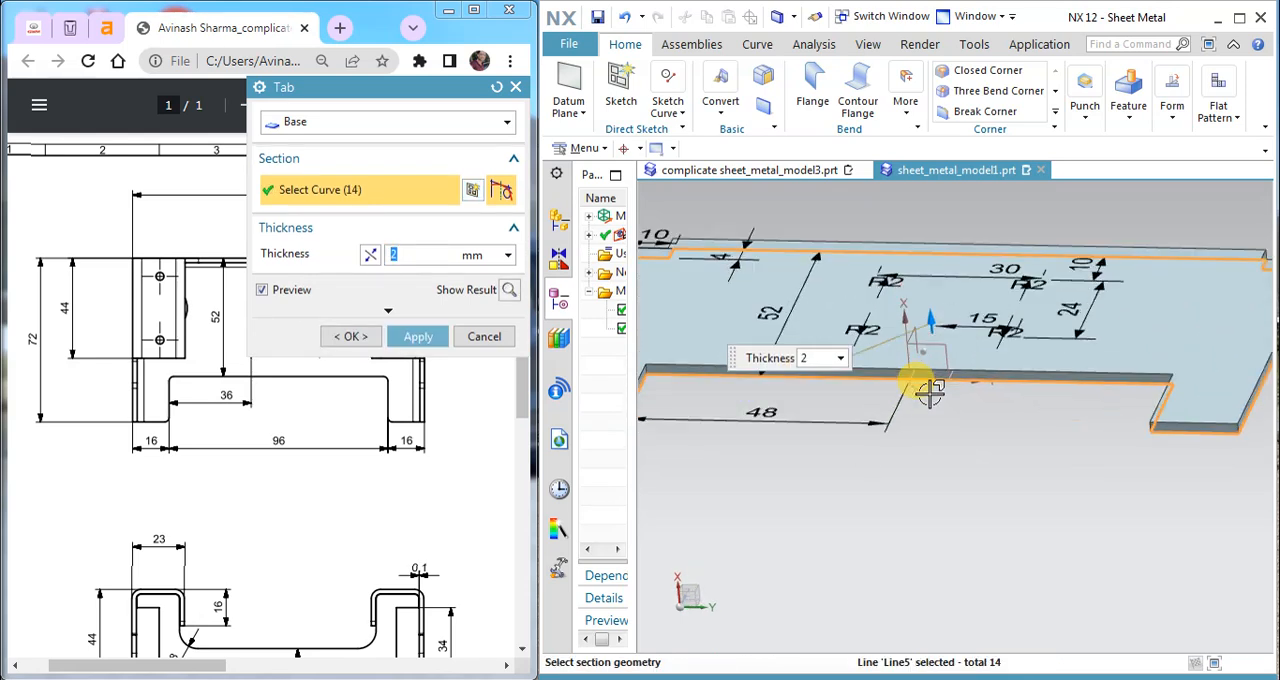
click(416, 338)
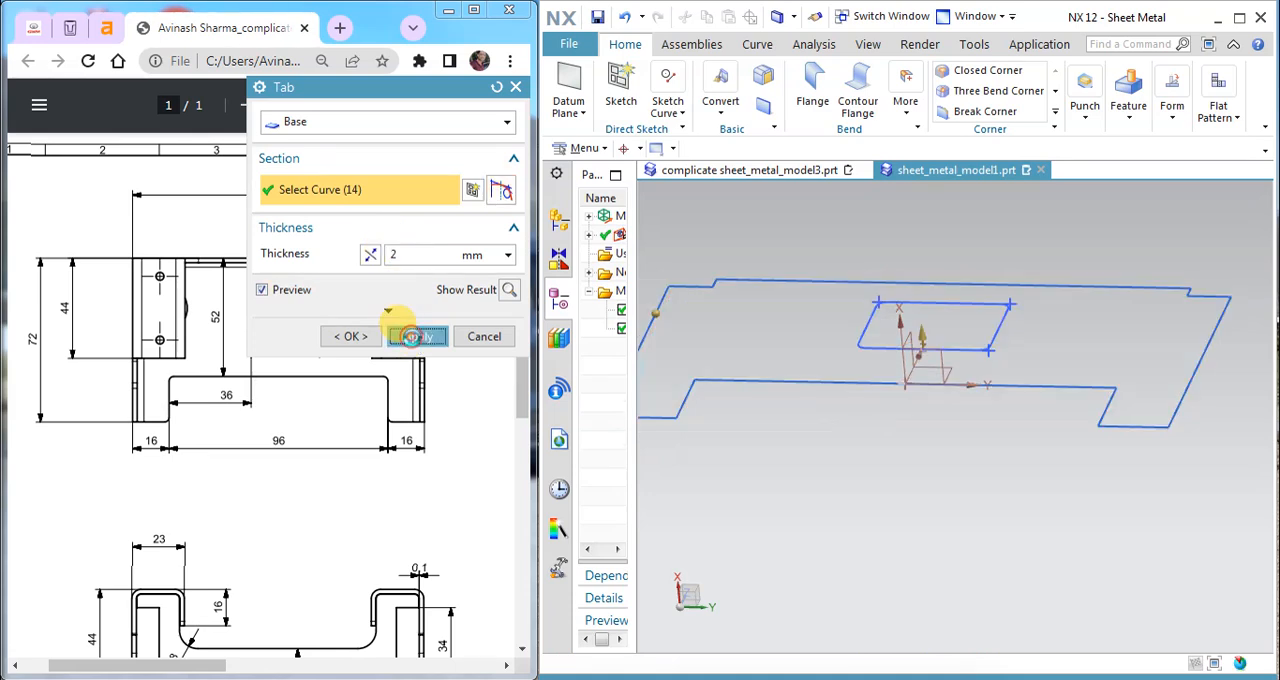
click(484, 337)
Step: Edit the base tab to add the filleted rectangle to its section as a cutout
middle_drag(880, 418, 866, 357)
double_click(786, 398)
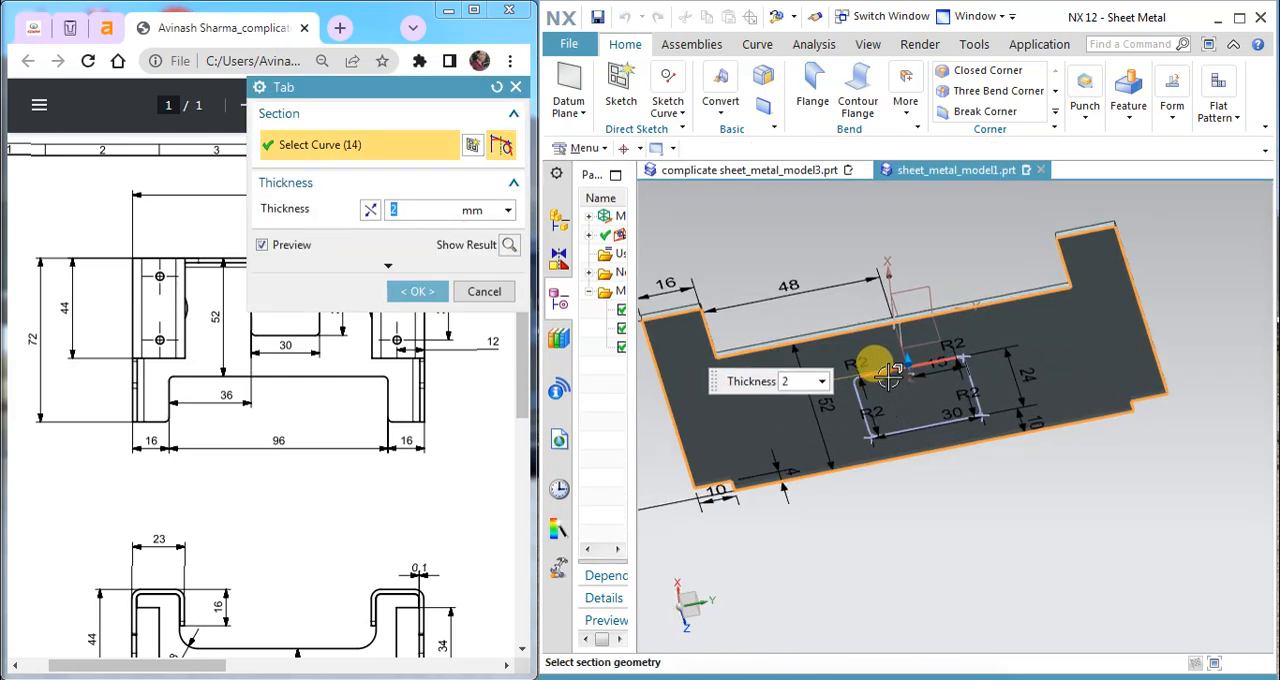
click(887, 375)
click(418, 293)
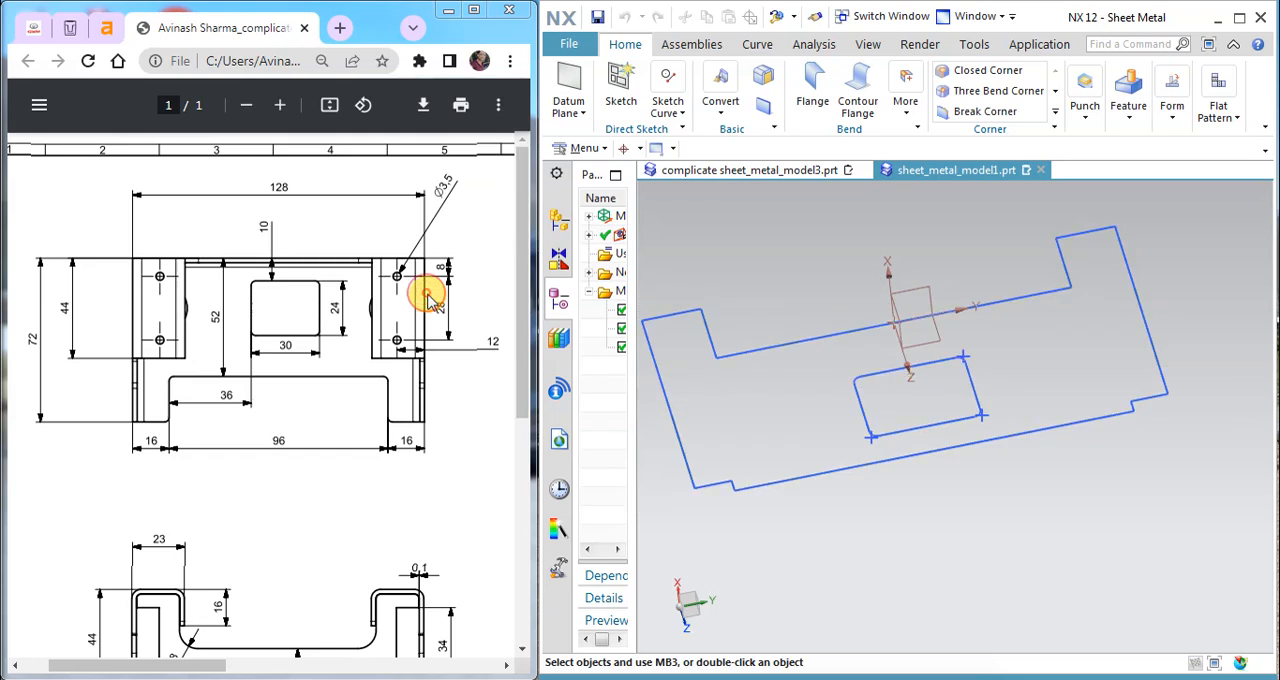
Step: Examine the drawing's isometric and side views for the side flange's shape and dimensions
middle_drag(925, 300, 945, 410)
right_click(813, 401)
drag(257, 667, 403, 663)
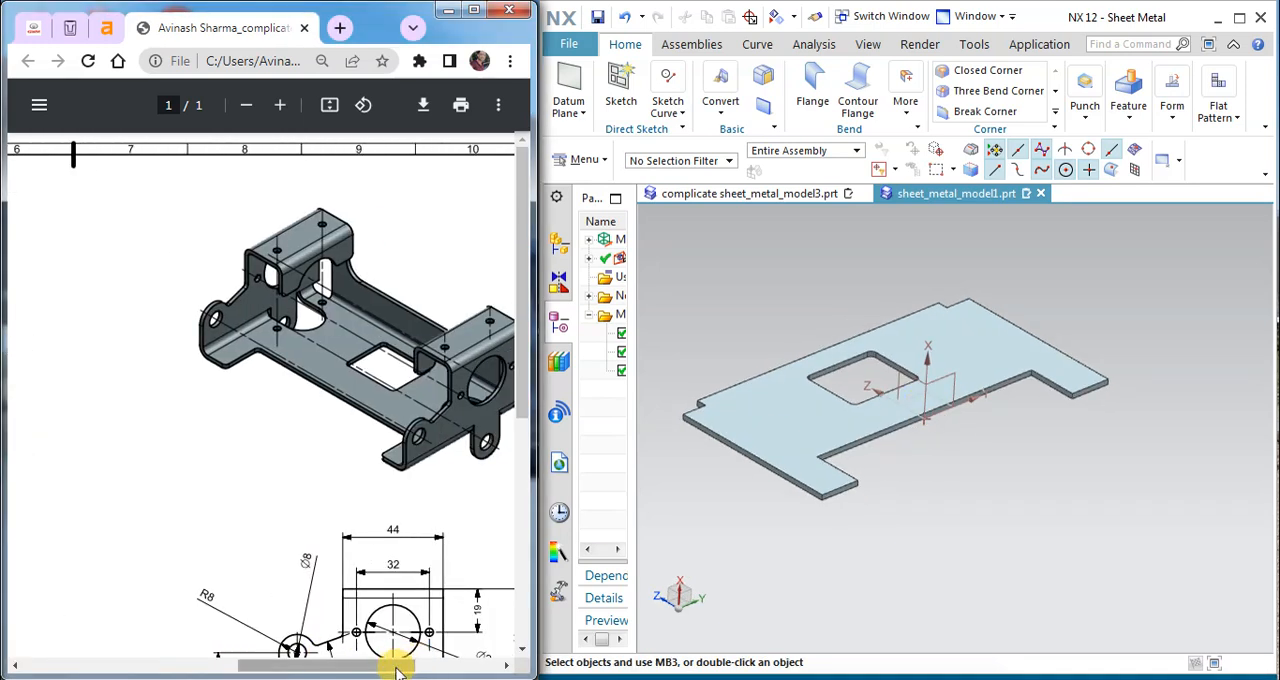
scroll(400, 555, down, 2)
drag(374, 663, 420, 668)
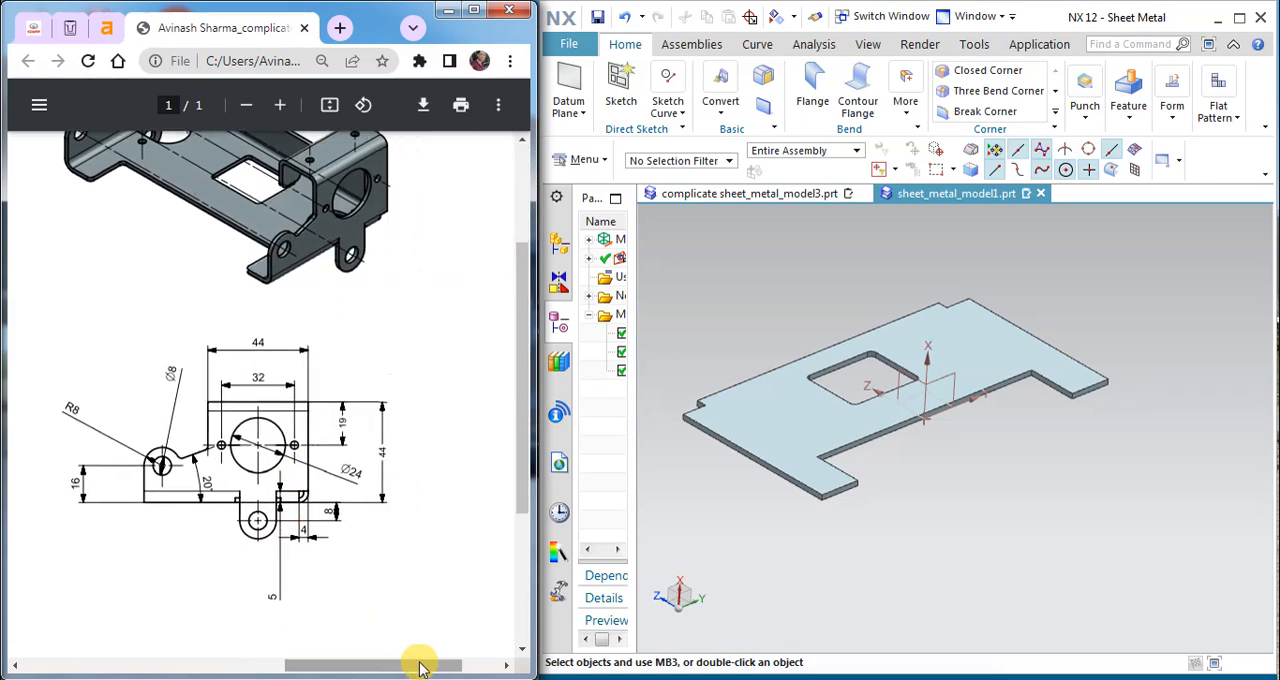
scroll(300, 434, up, 2)
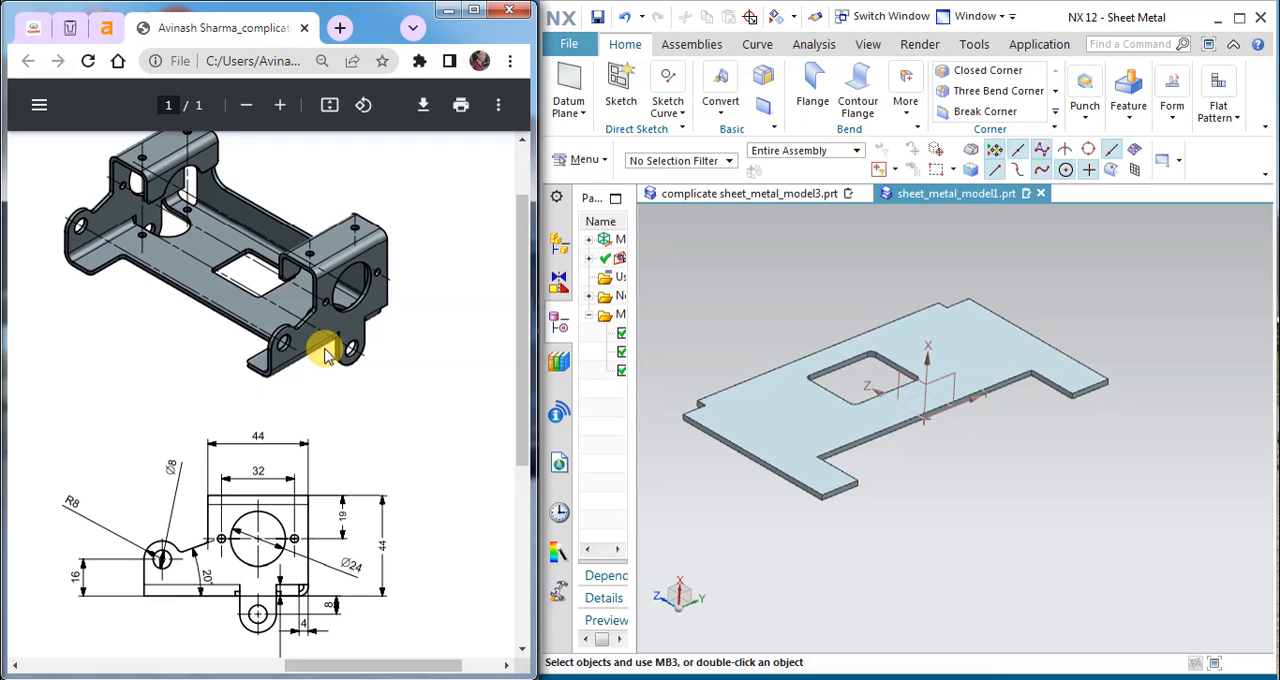
middle_drag(720, 440, 891, 403)
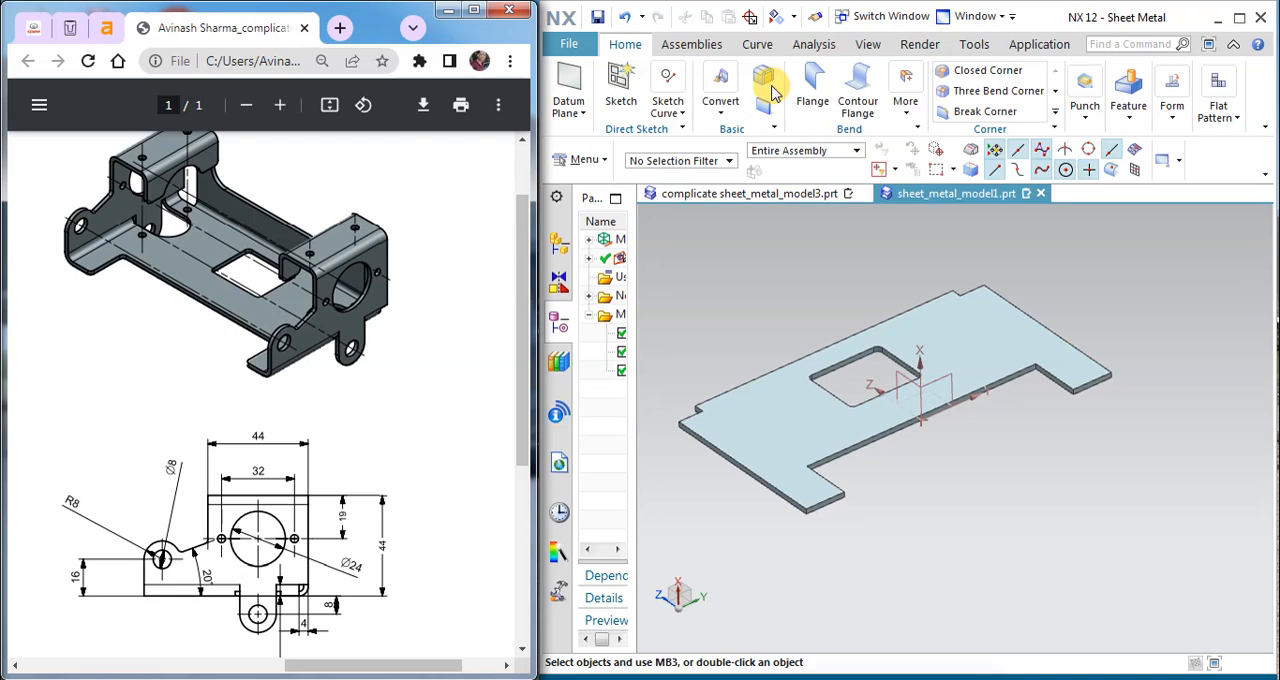
Step: Define a full-width flange on one short outer edge of the base with a 44 mm length and Outside length reference
click(818, 88)
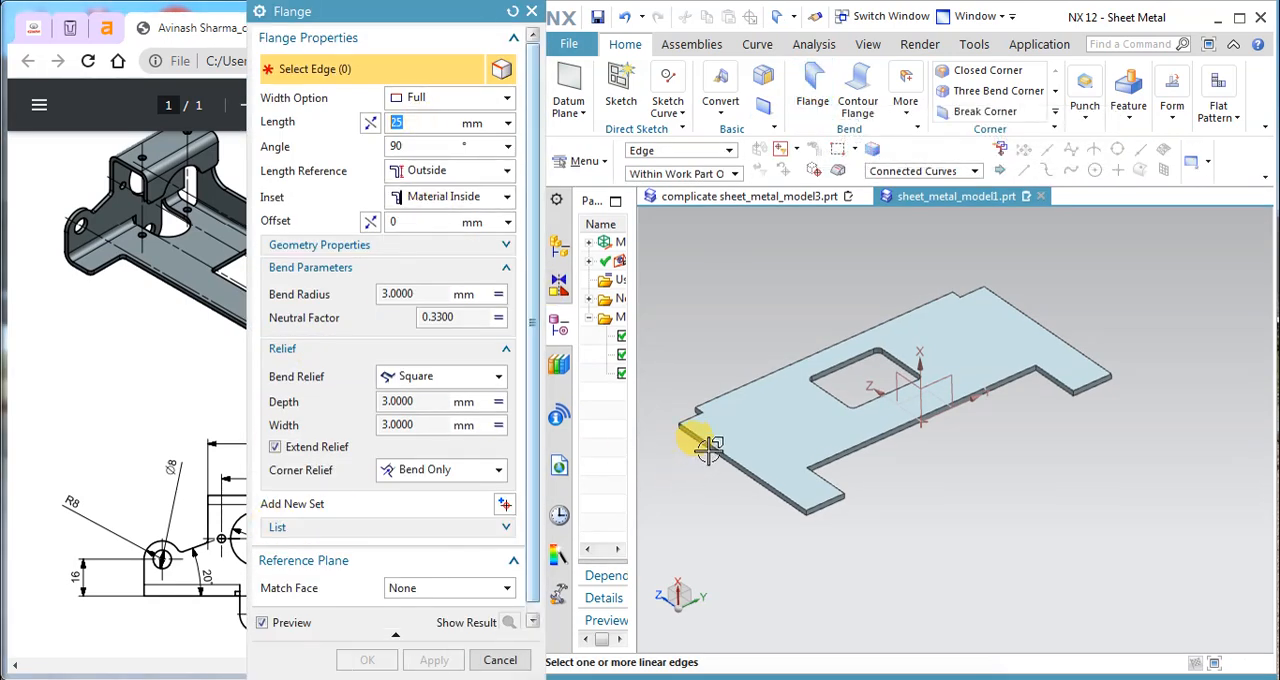
click(533, 12)
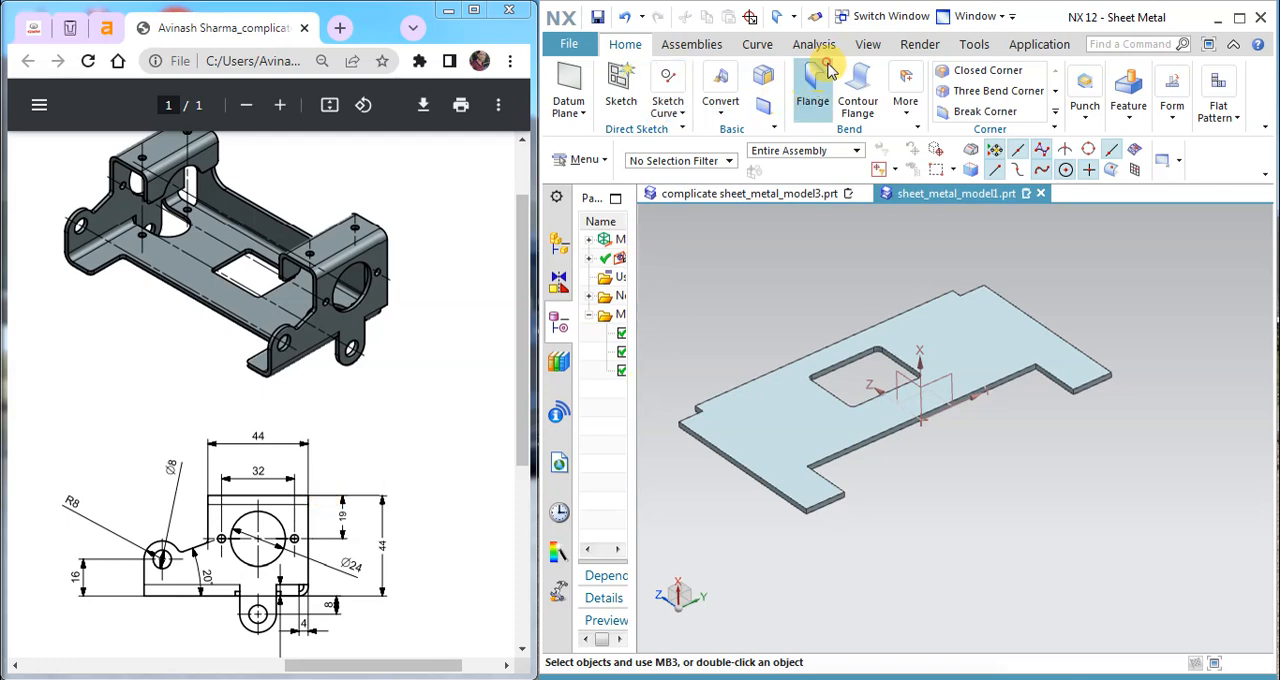
click(812, 88)
click(708, 432)
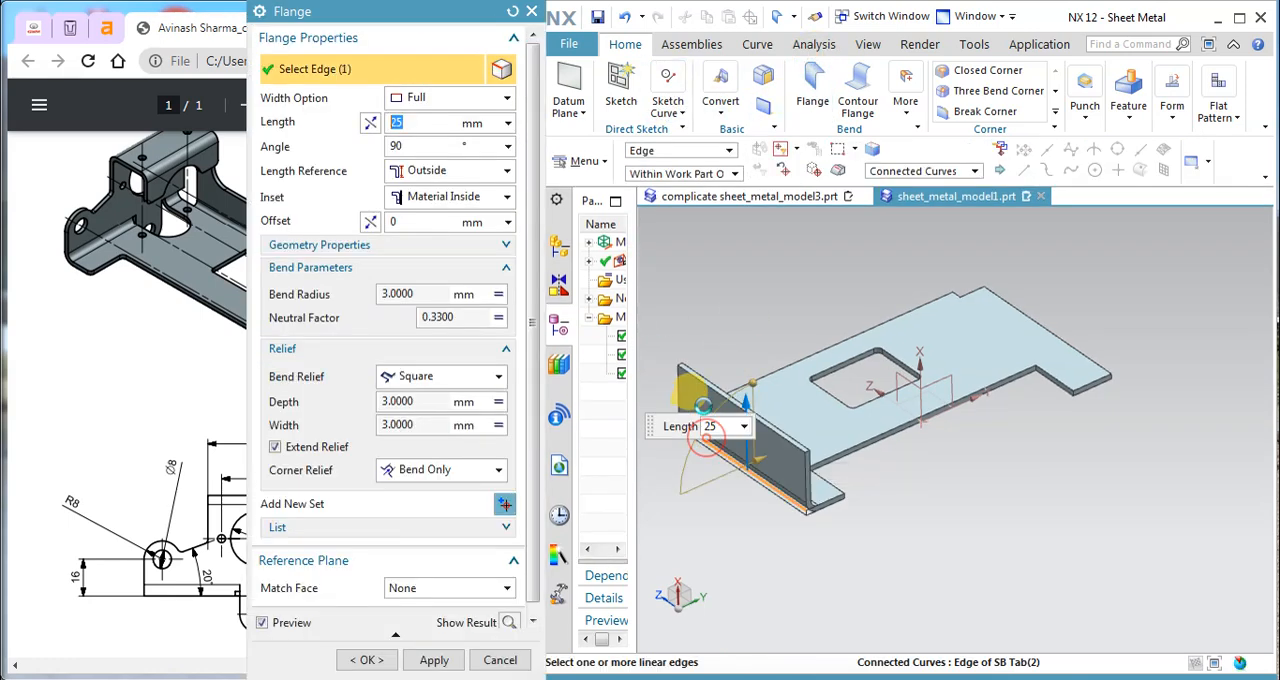
middle_drag(920, 540, 882, 440)
middle_drag(863, 279, 889, 329)
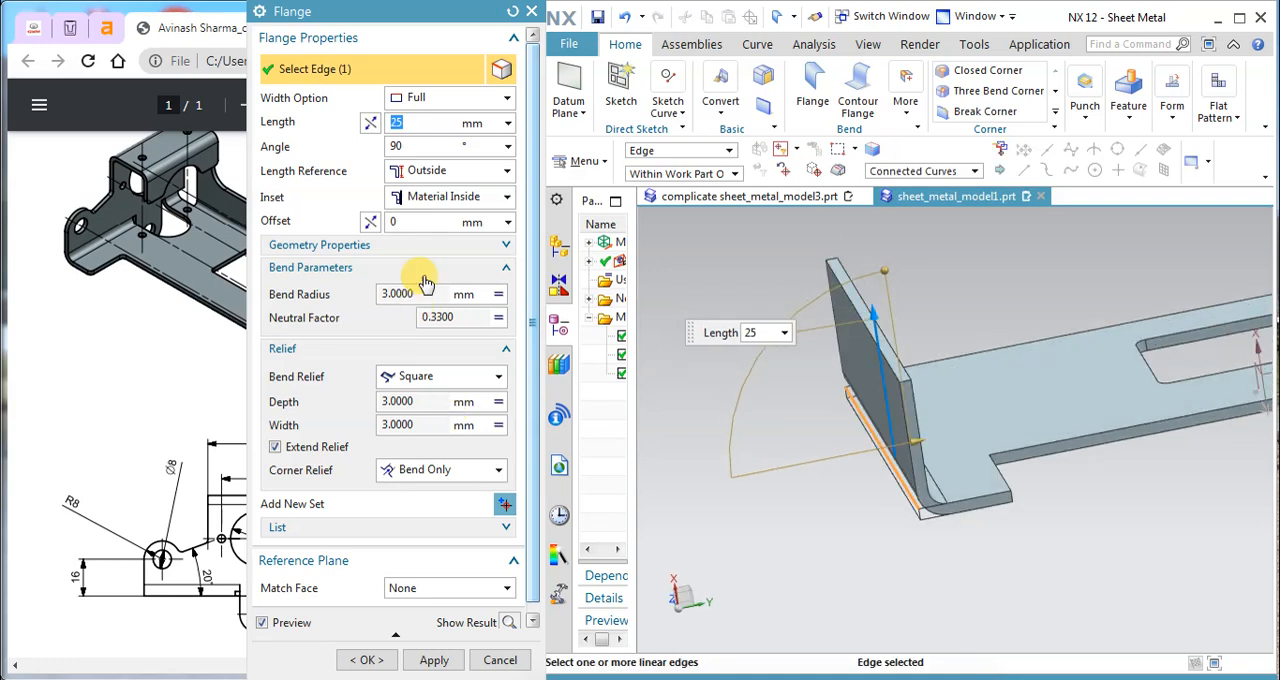
click(437, 172)
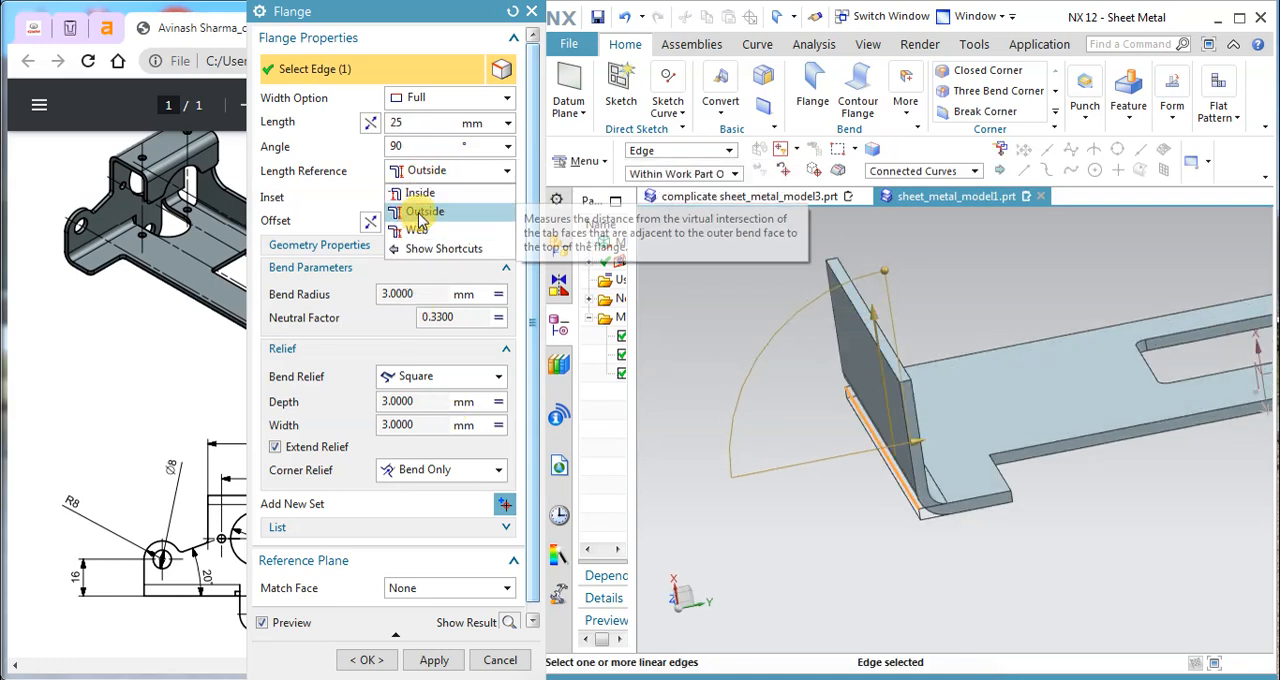
click(684, 325)
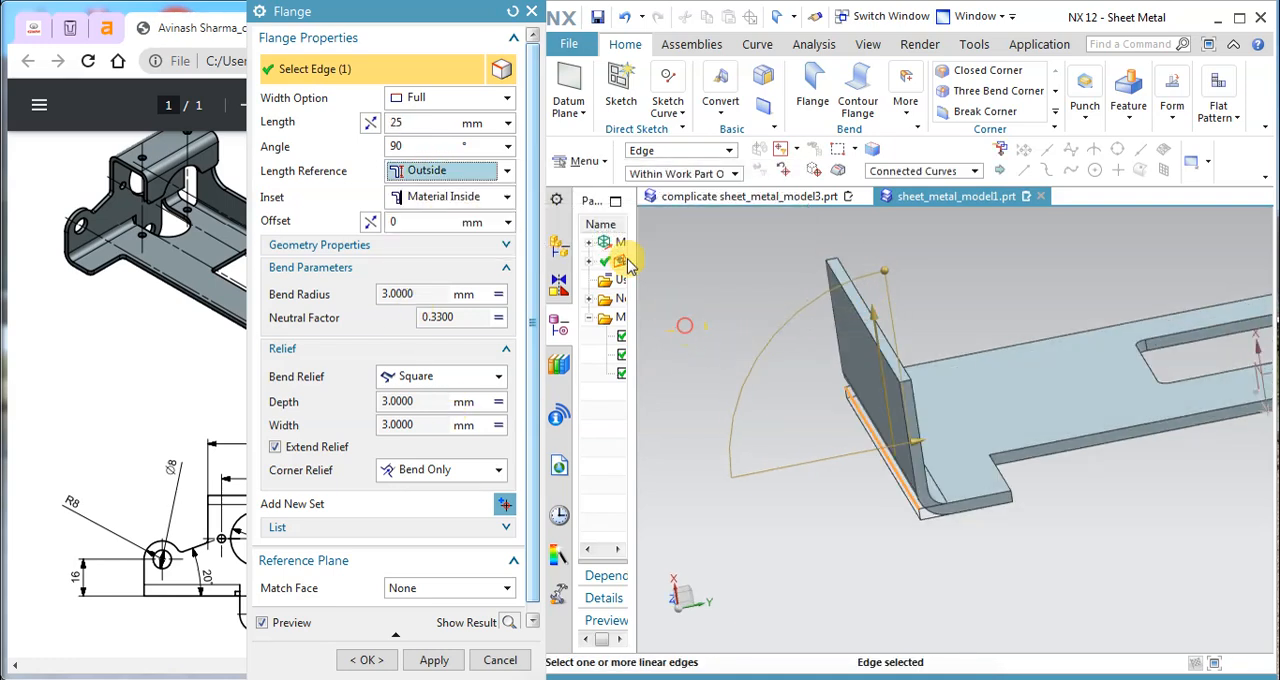
click(423, 146)
click(412, 121)
text(44)
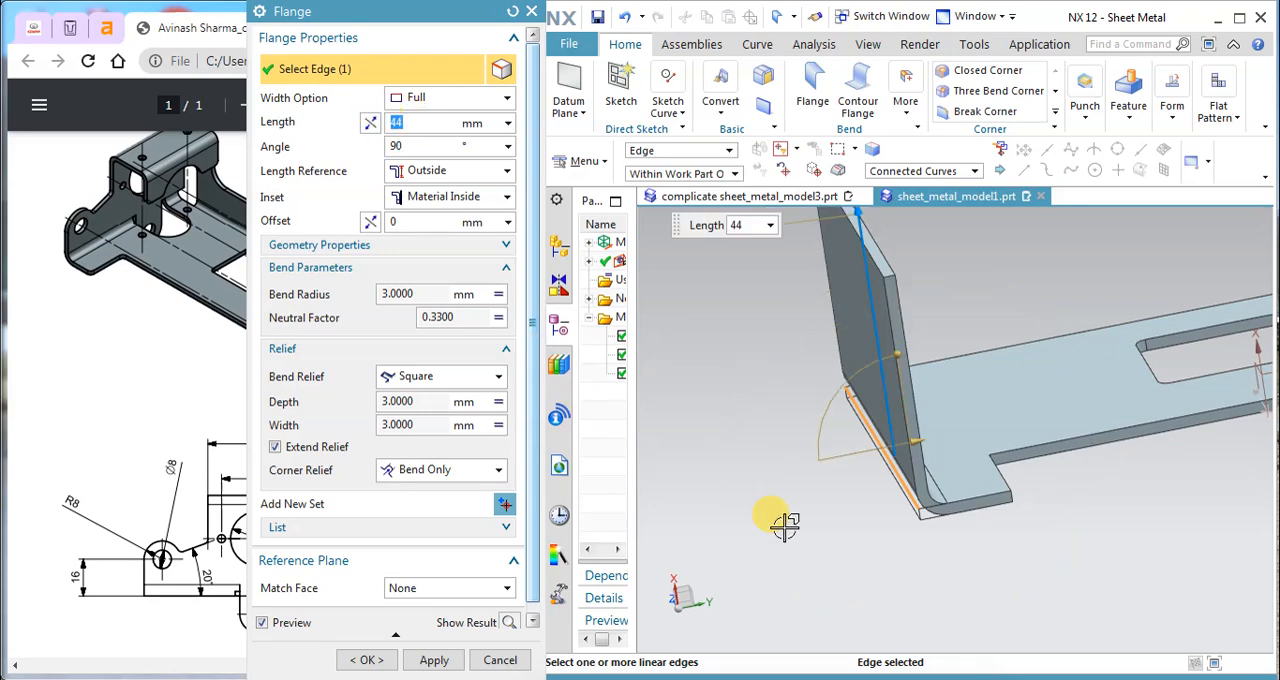
Step: Override the flange's bend radius with a local value of 2 mm and create the flange
click(497, 295)
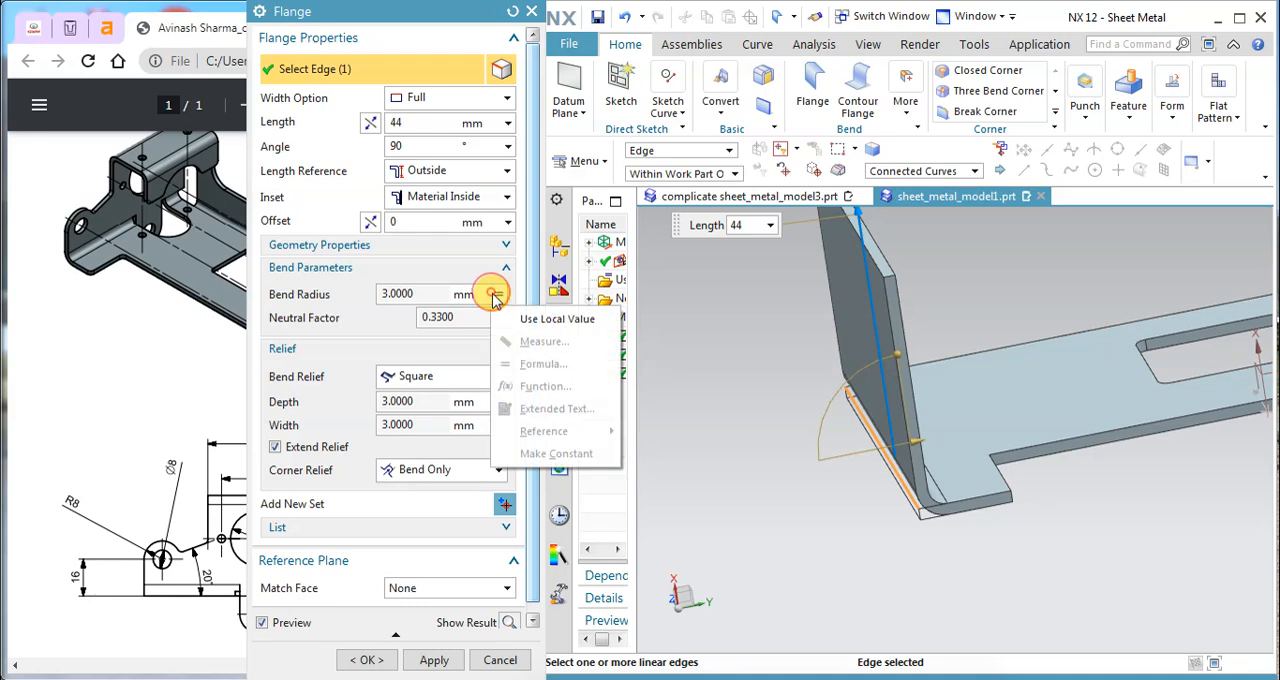
click(527, 318)
drag(408, 293, 382, 293)
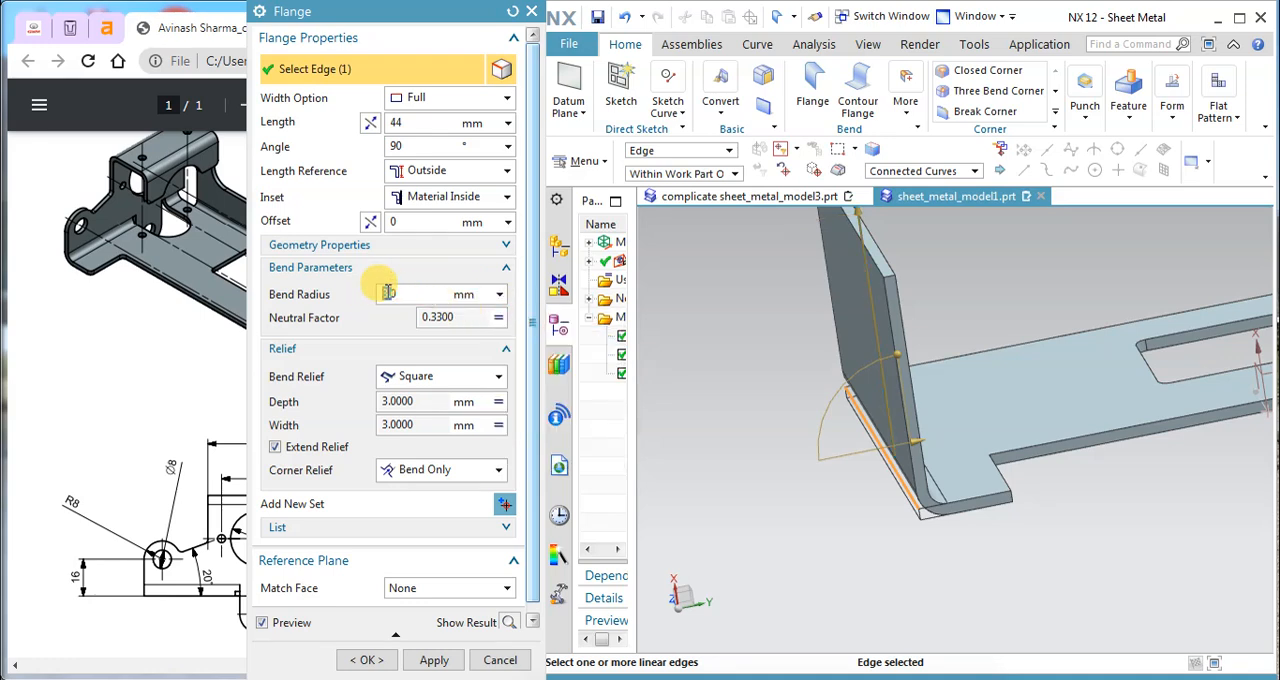
text(2)
key(Return)
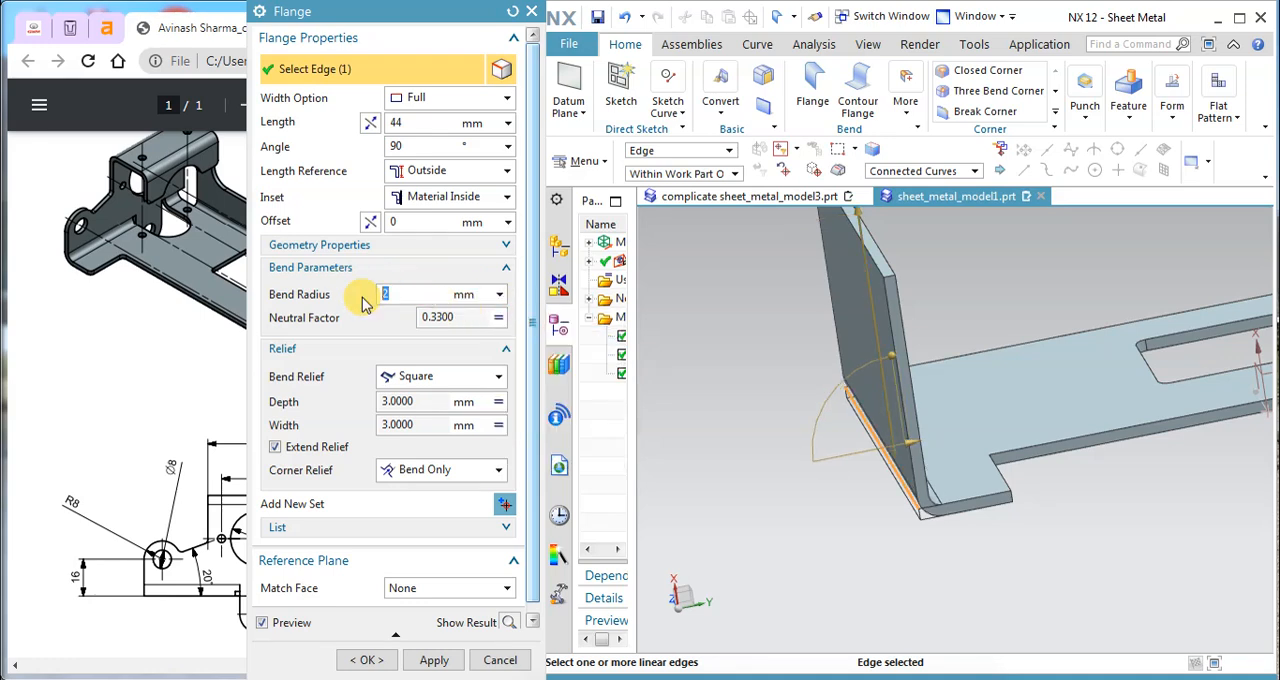
middle_drag(832, 462, 794, 457)
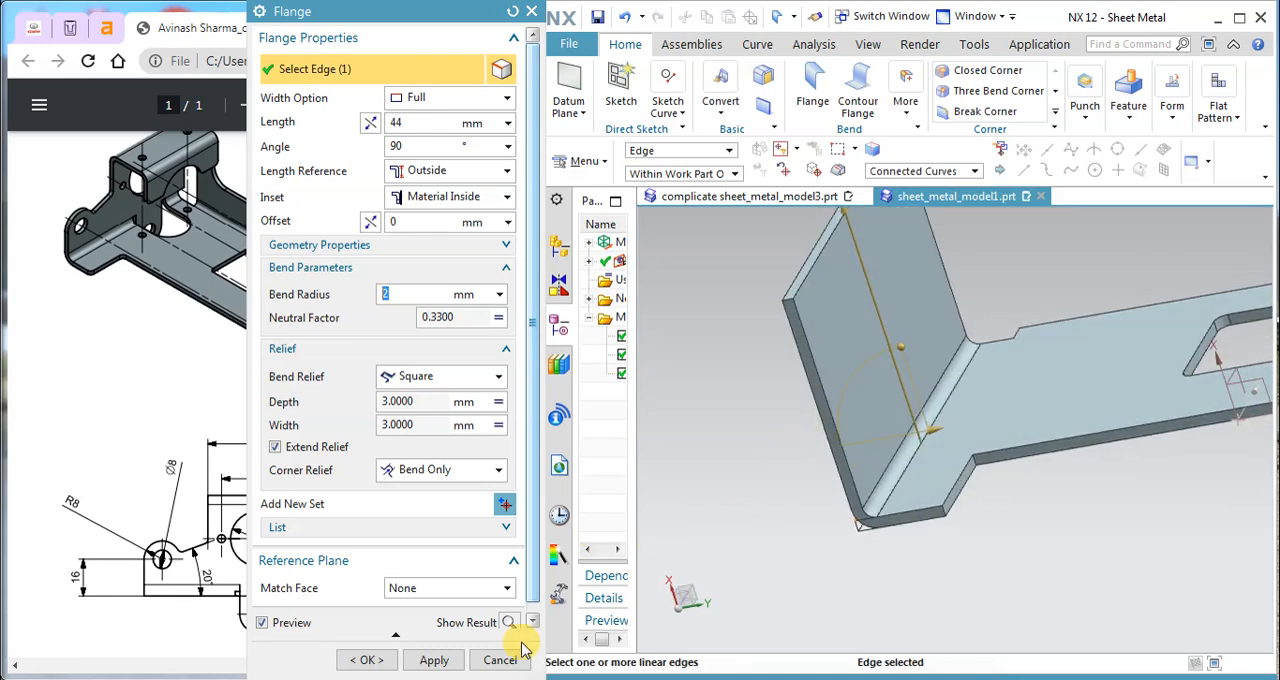
click(433, 660)
click(500, 660)
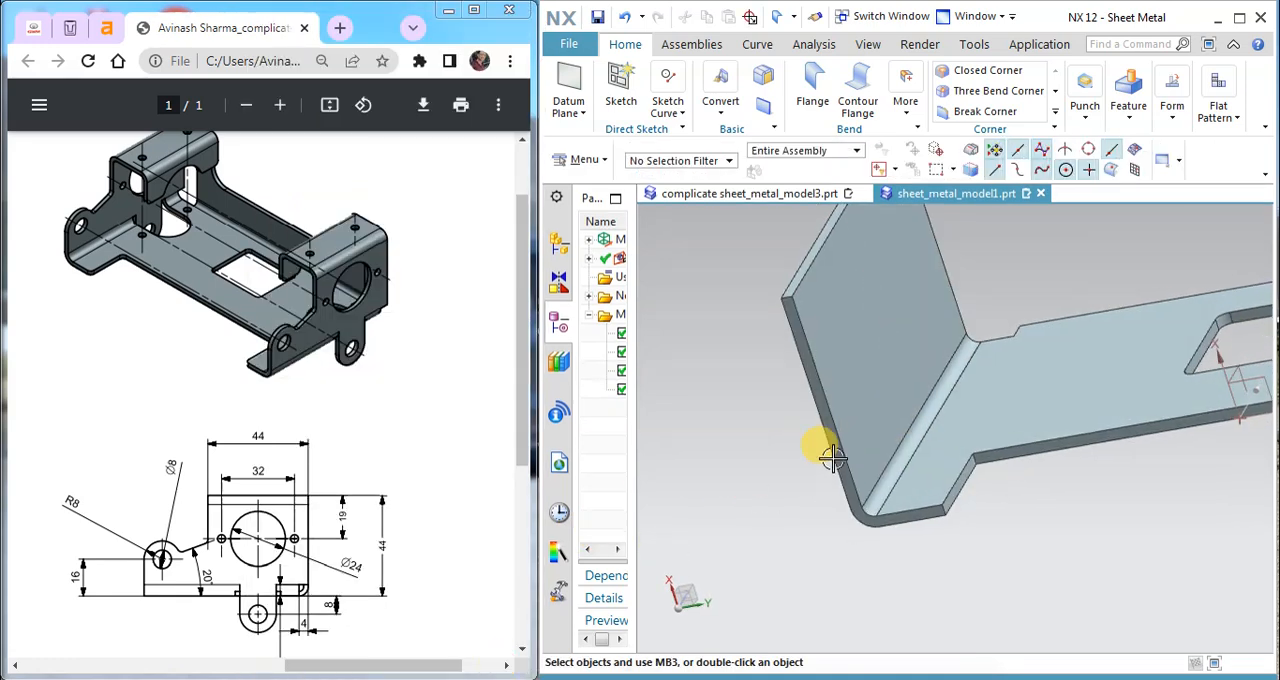
Step: Compare the new flange's end at the notch with the finished bracket in complicate sheet_metal_model3.prt, and return to sheet_metal_model1.prt
middle_drag(833, 471, 956, 401)
scroll(983, 437, up, 5)
mouse_move(862, 529)
middle_down()
mouse_move(866, 514)
mouse_move(857, 537)
mouse_move(842, 535)
middle_up()
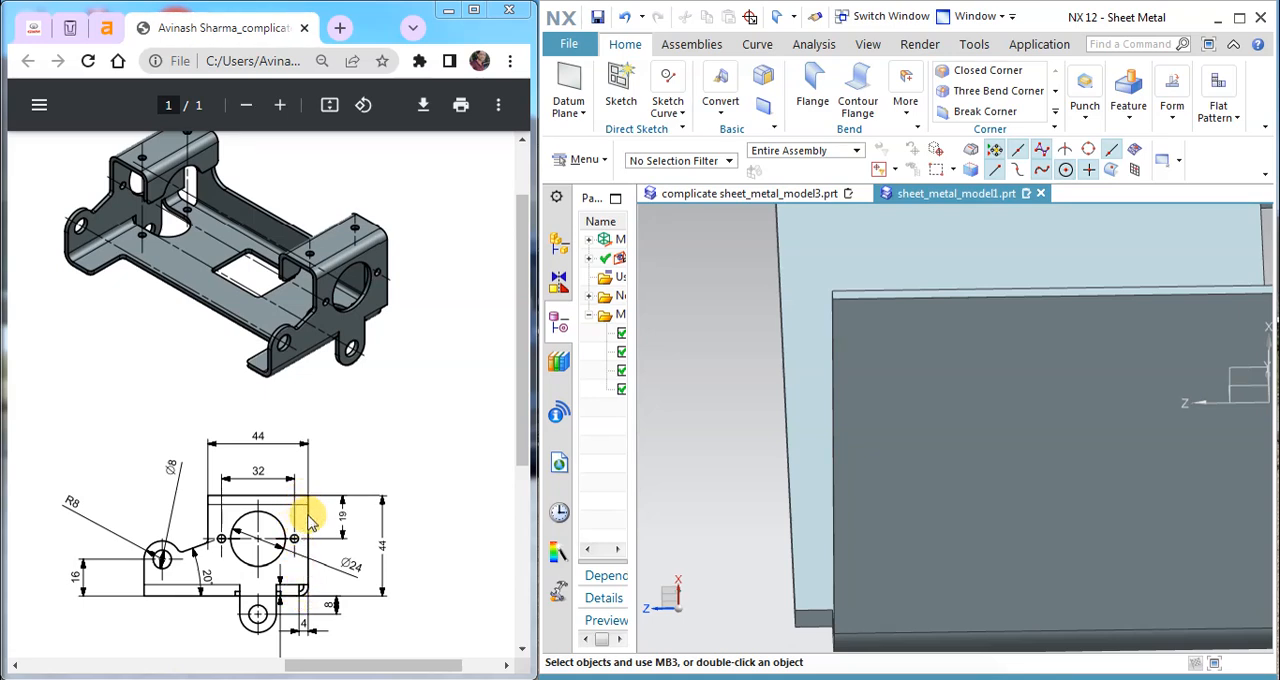
middle_drag(866, 420, 869, 404)
scroll(858, 427, down, 4)
click(754, 196)
middle_drag(863, 323, 768, 280)
middle_drag(979, 372, 753, 416)
scroll(753, 416, up, 5)
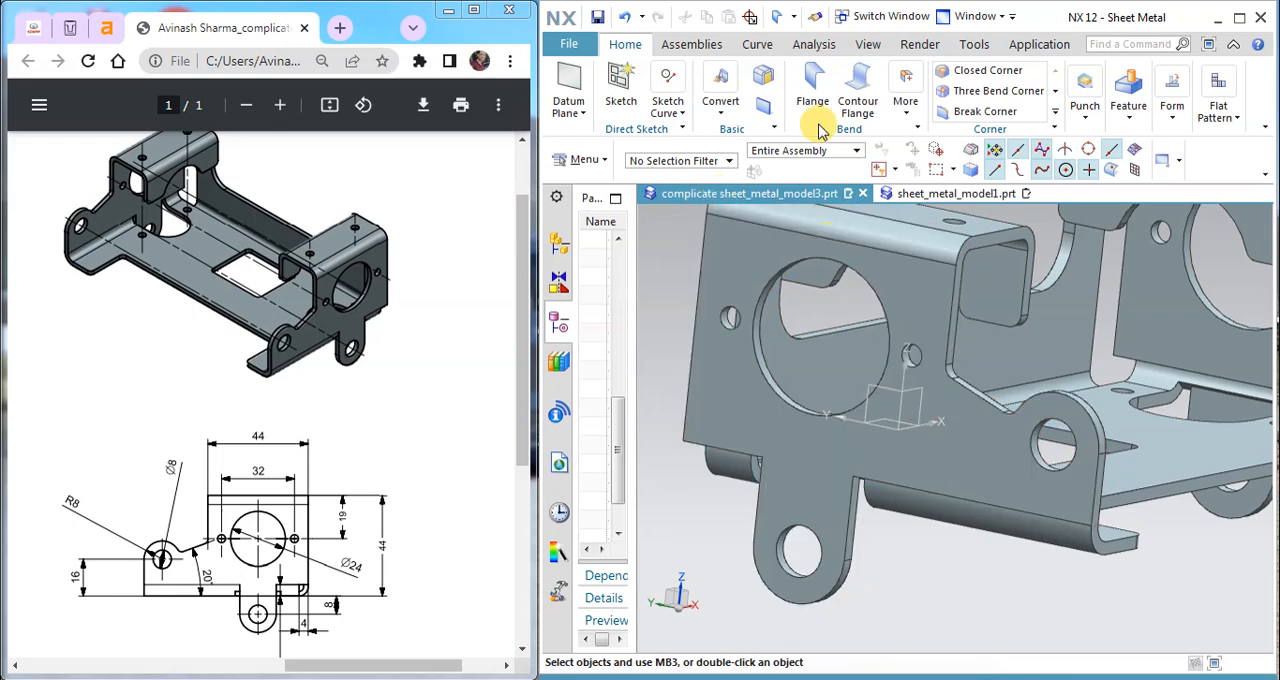
click(900, 193)
Step: Sketch a 4 by 42 mm rectangle on the flange's outer face, from its upper corner to the outer corner of the base's notch
mouse_move(894, 366)
middle_down()
mouse_move(968, 398)
mouse_move(940, 380)
middle_up()
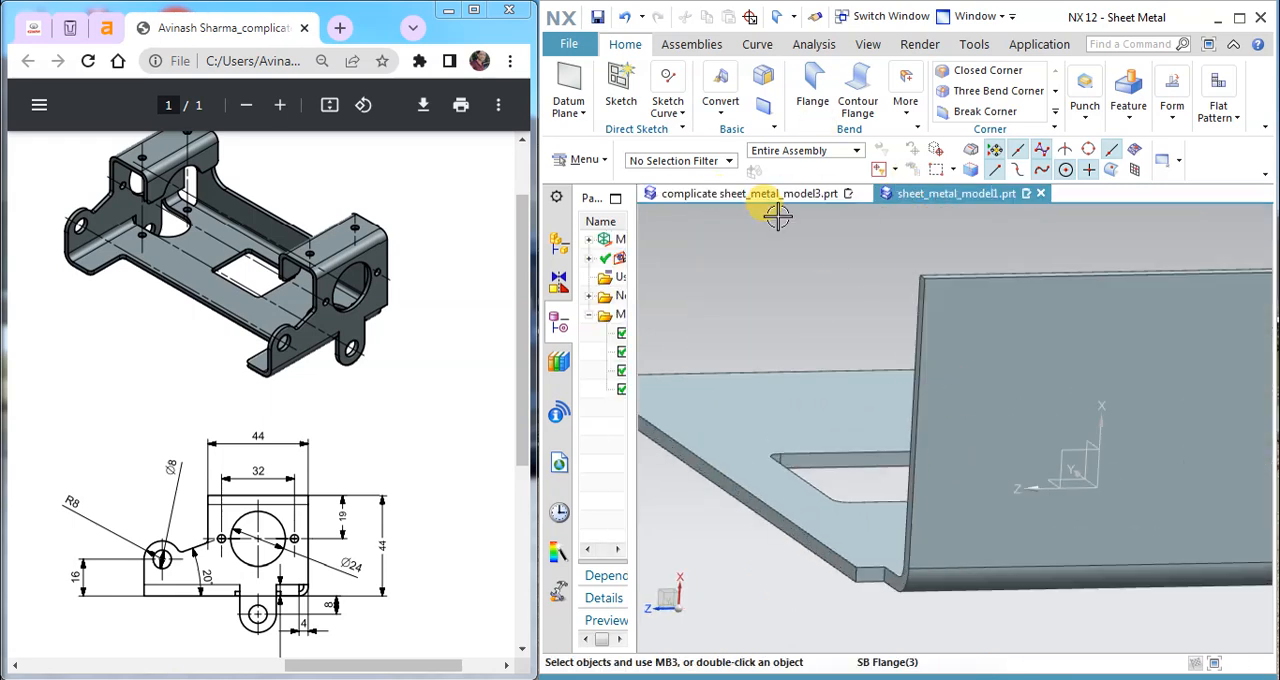
click(620, 85)
click(940, 318)
click(422, 247)
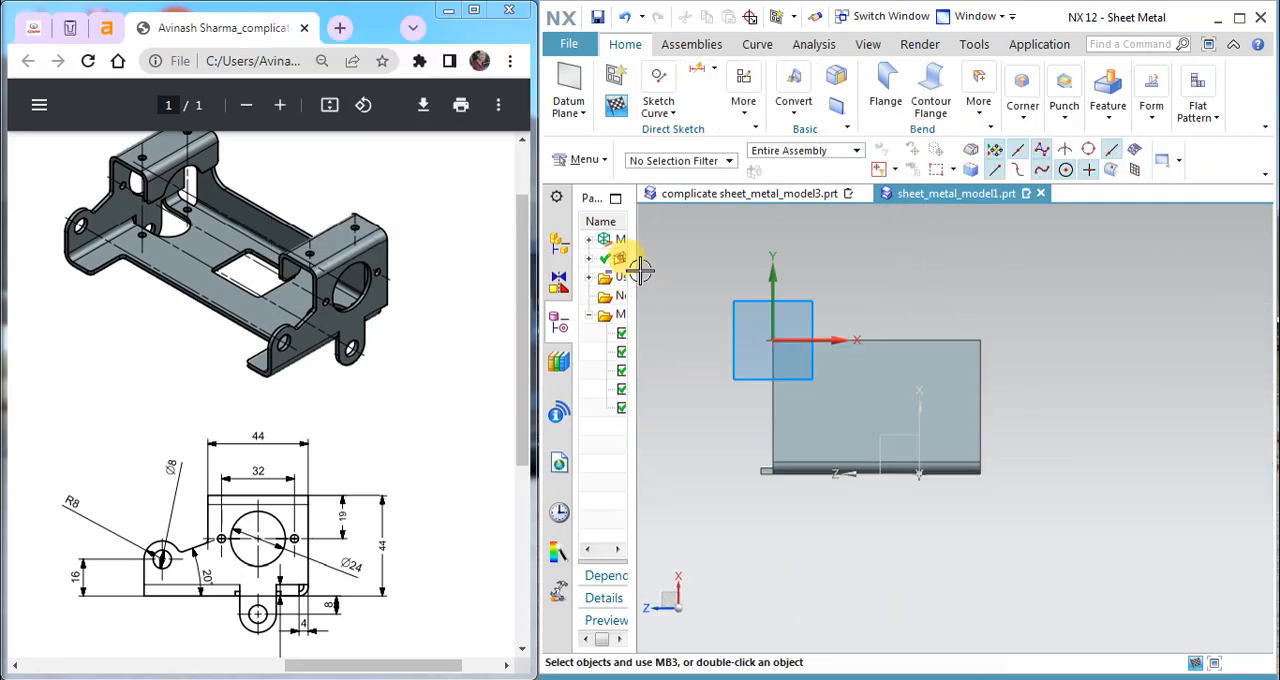
click(656, 116)
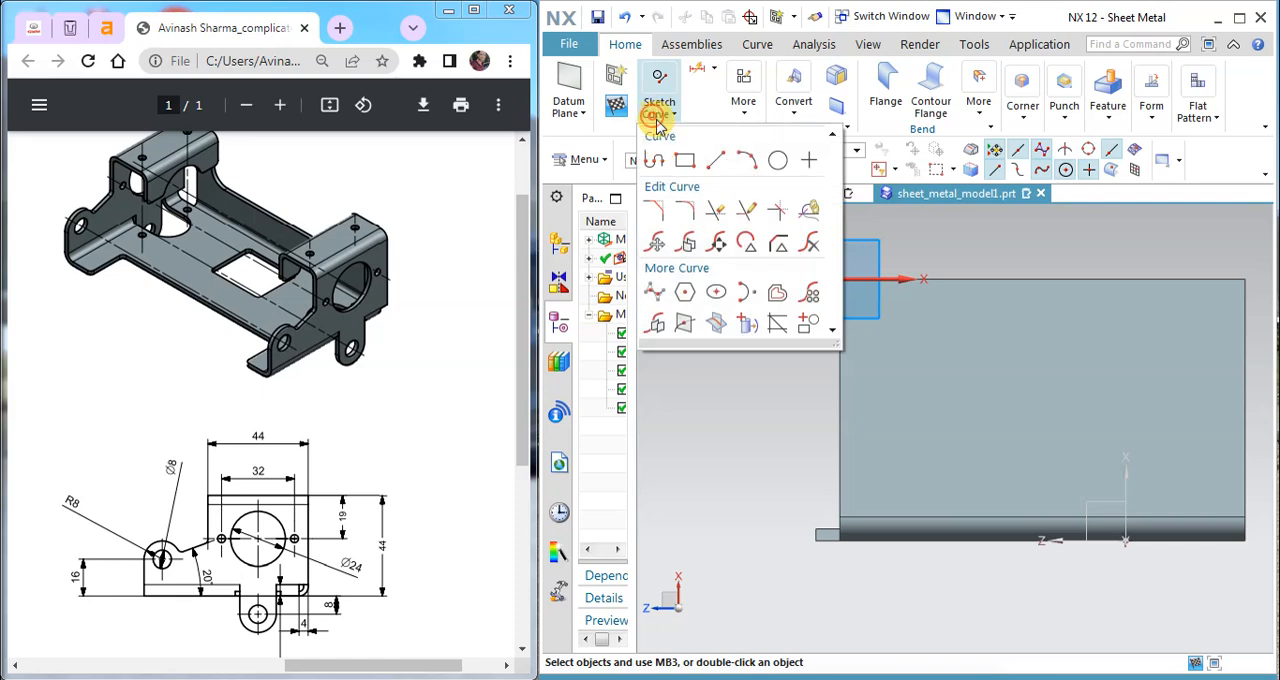
click(681, 163)
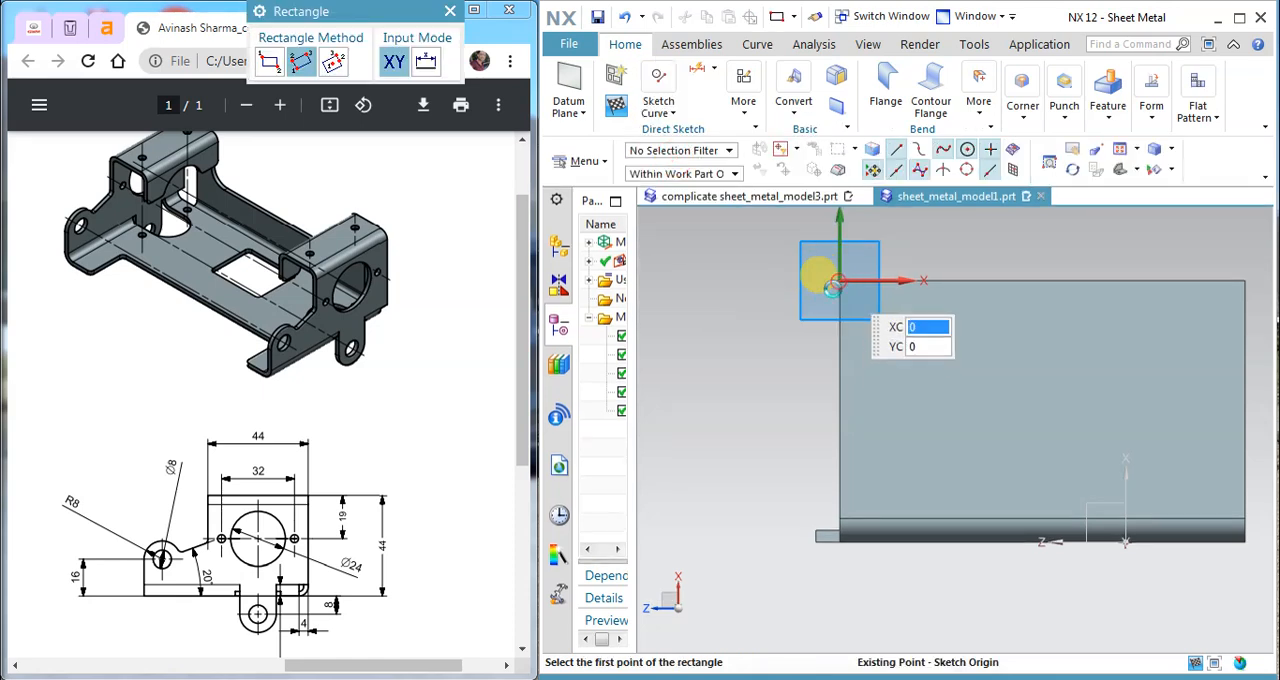
click(838, 280)
scroll(818, 514, down, 3)
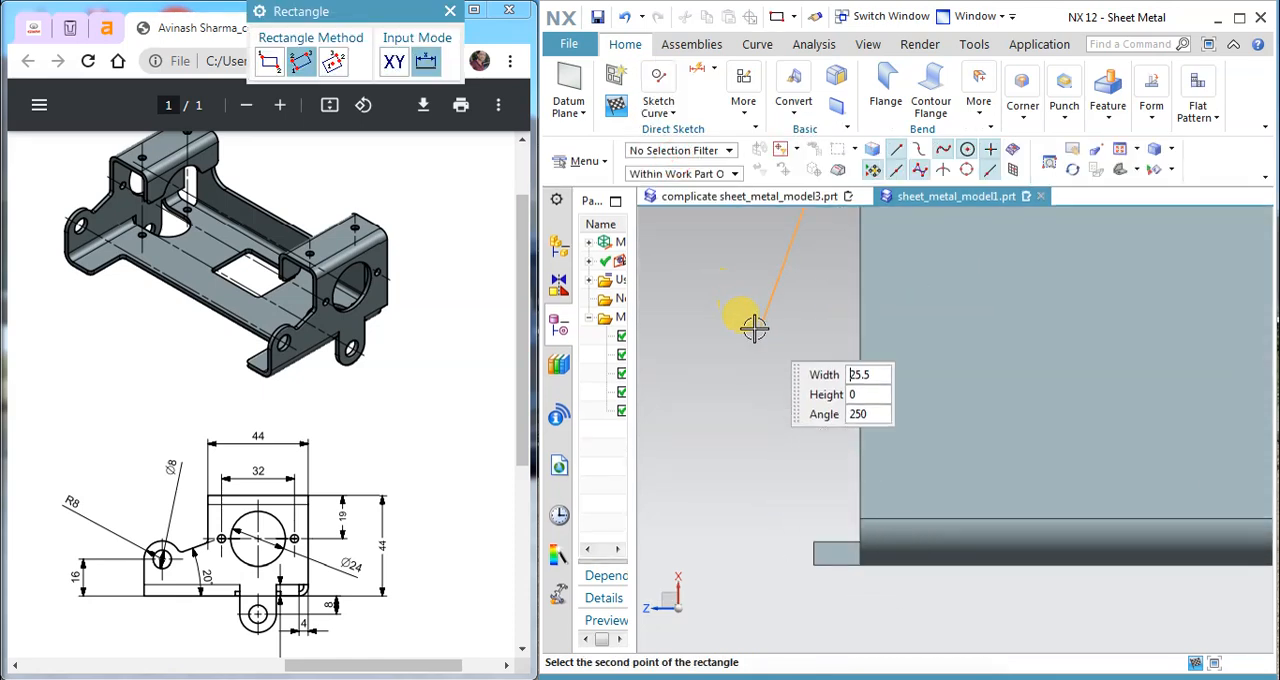
click(272, 63)
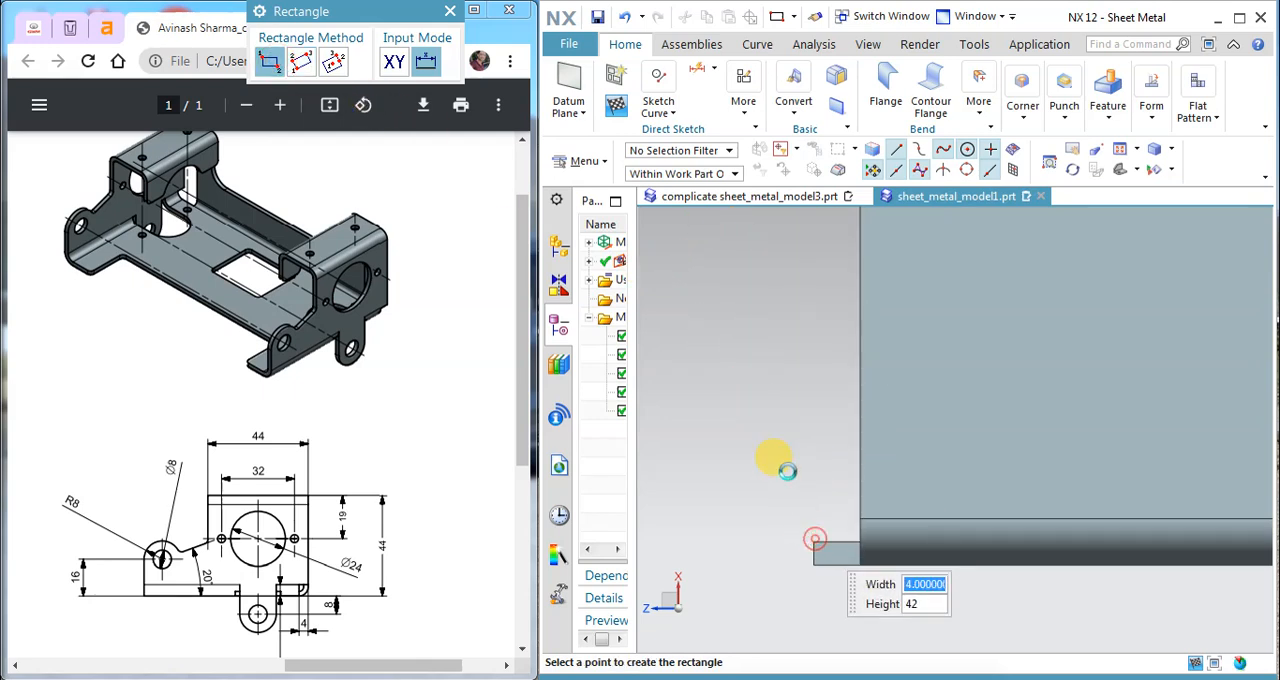
key(Return)
click(615, 108)
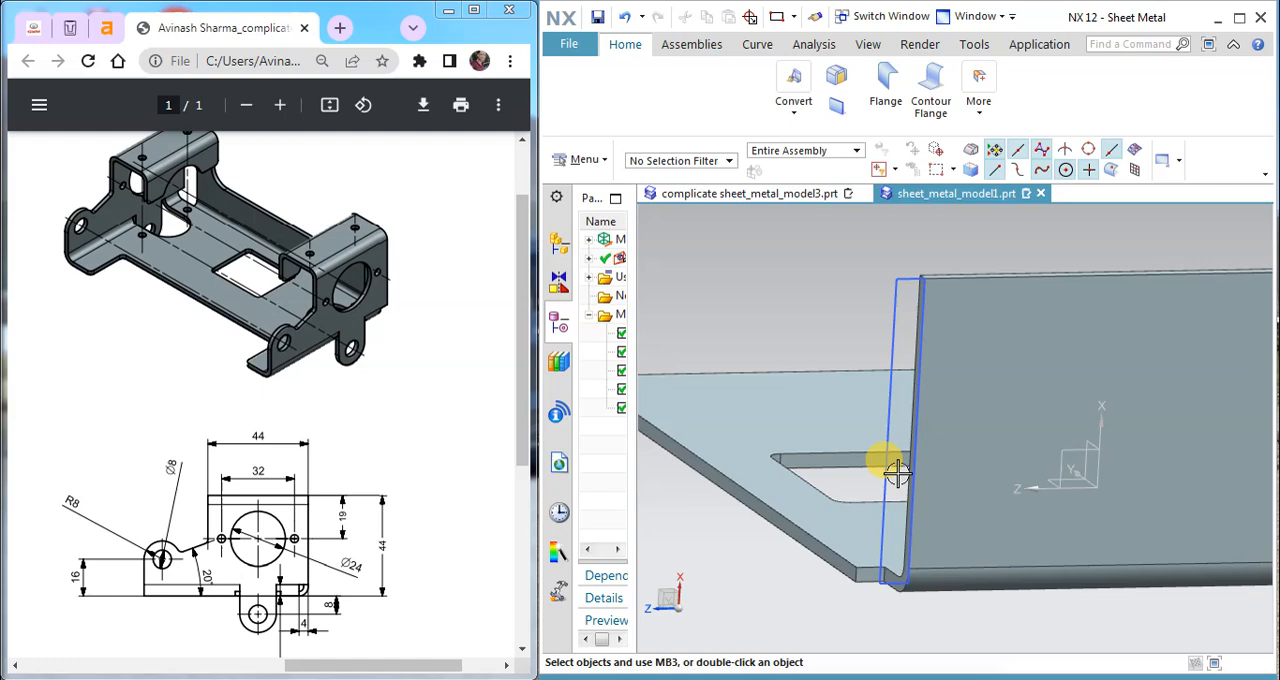
Step: Extend the flange with a secondary tab made from the narrow rectangle
middle_drag(1018, 468, 1000, 465)
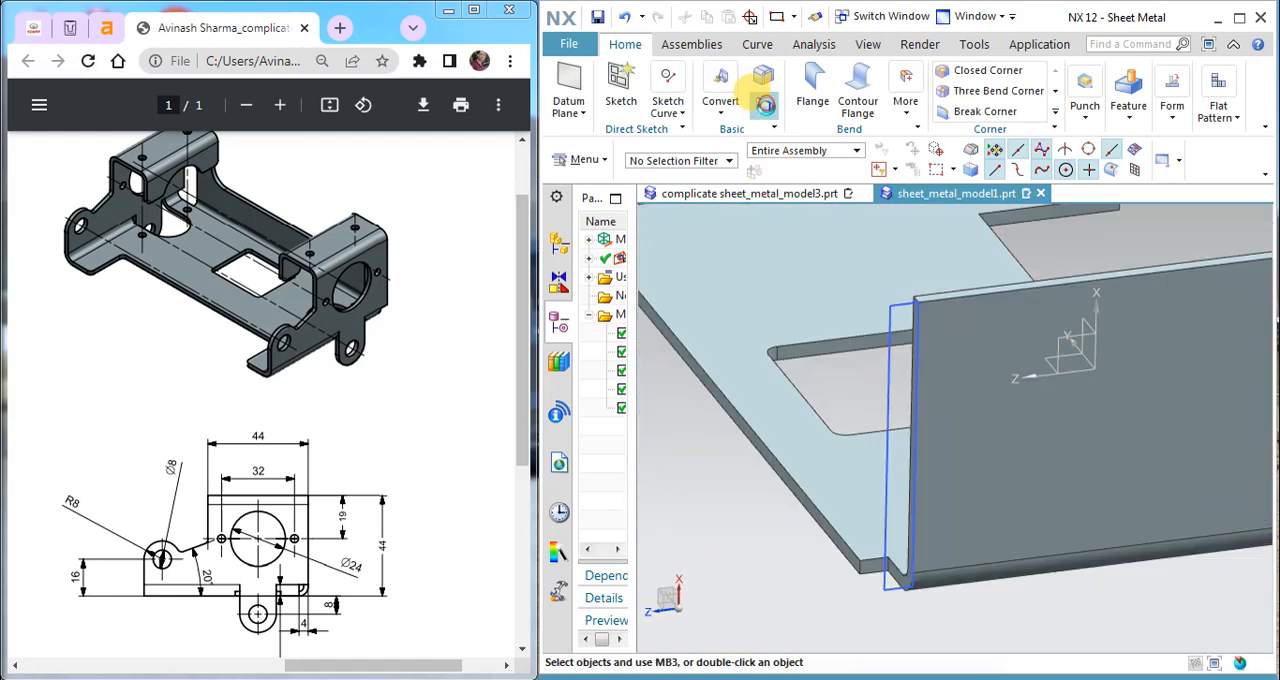
click(886, 340)
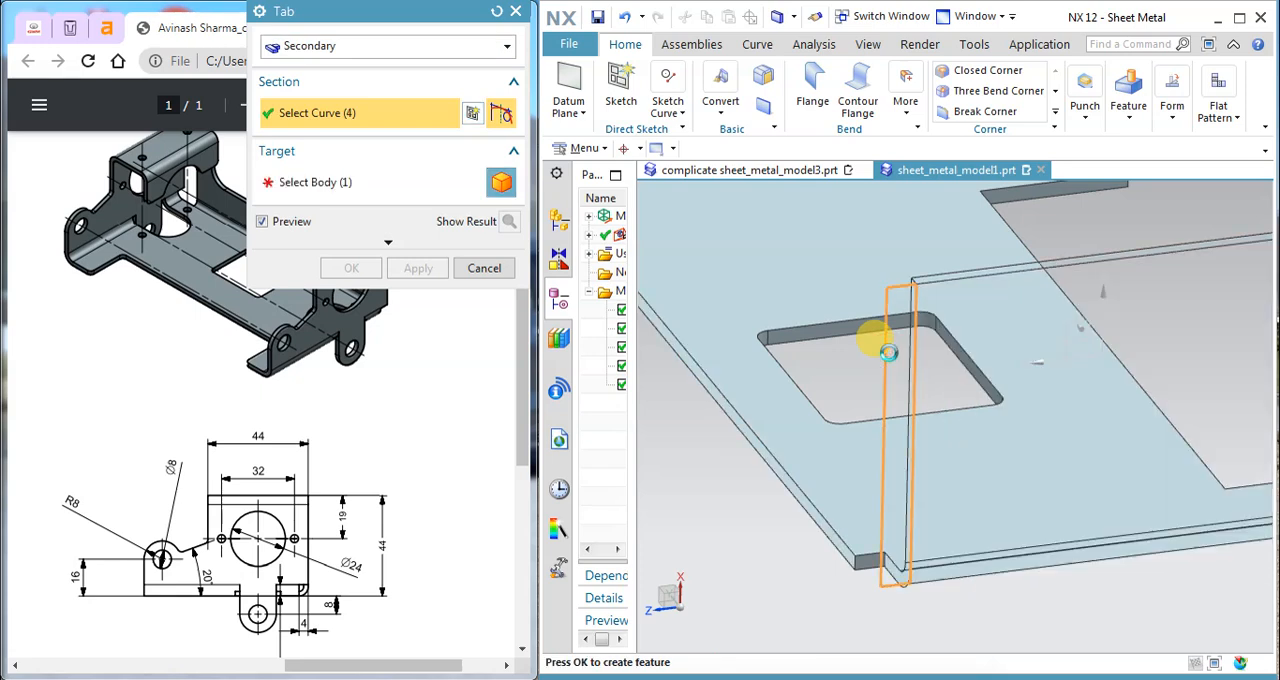
click(418, 268)
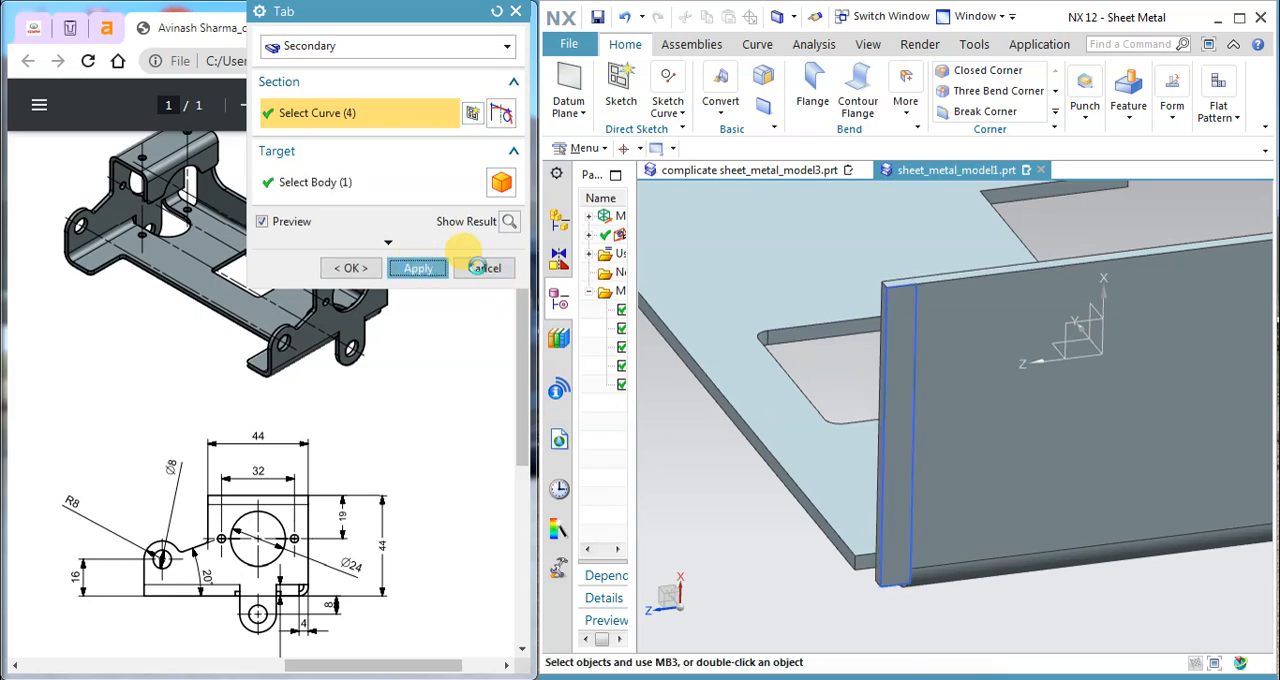
Step: Leave the Tab command and examine the narrow tab's lower end where it meets the base's notch
click(478, 268)
right_click(905, 538)
middle_drag(905, 538, 1013, 455)
scroll(1209, 277, up, 5)
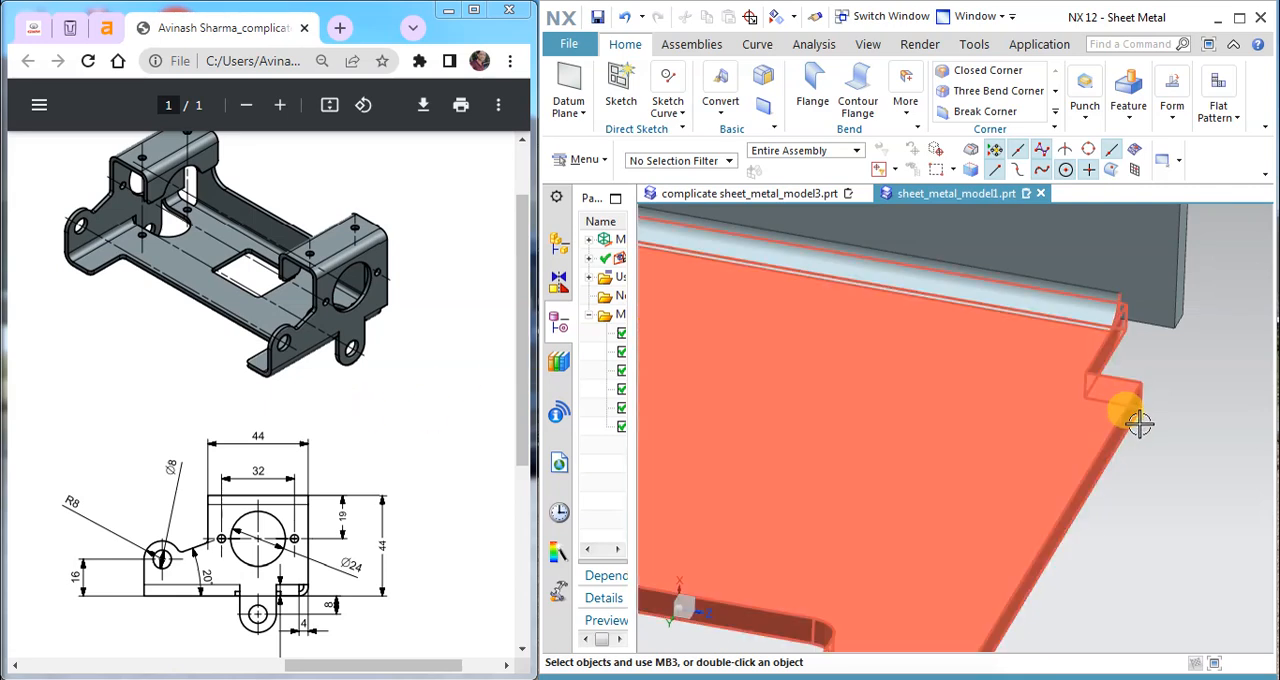
scroll(1140, 430, down, 3)
middle_drag(1134, 433, 1132, 366)
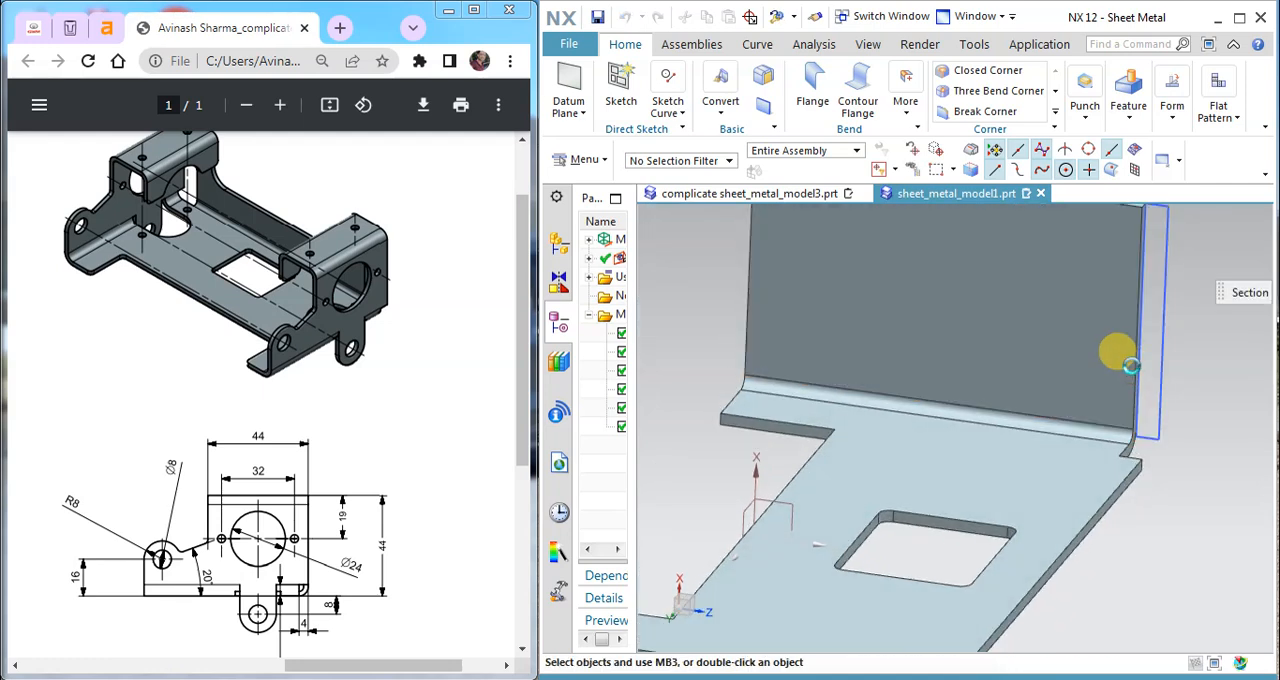
double_click(1130, 366)
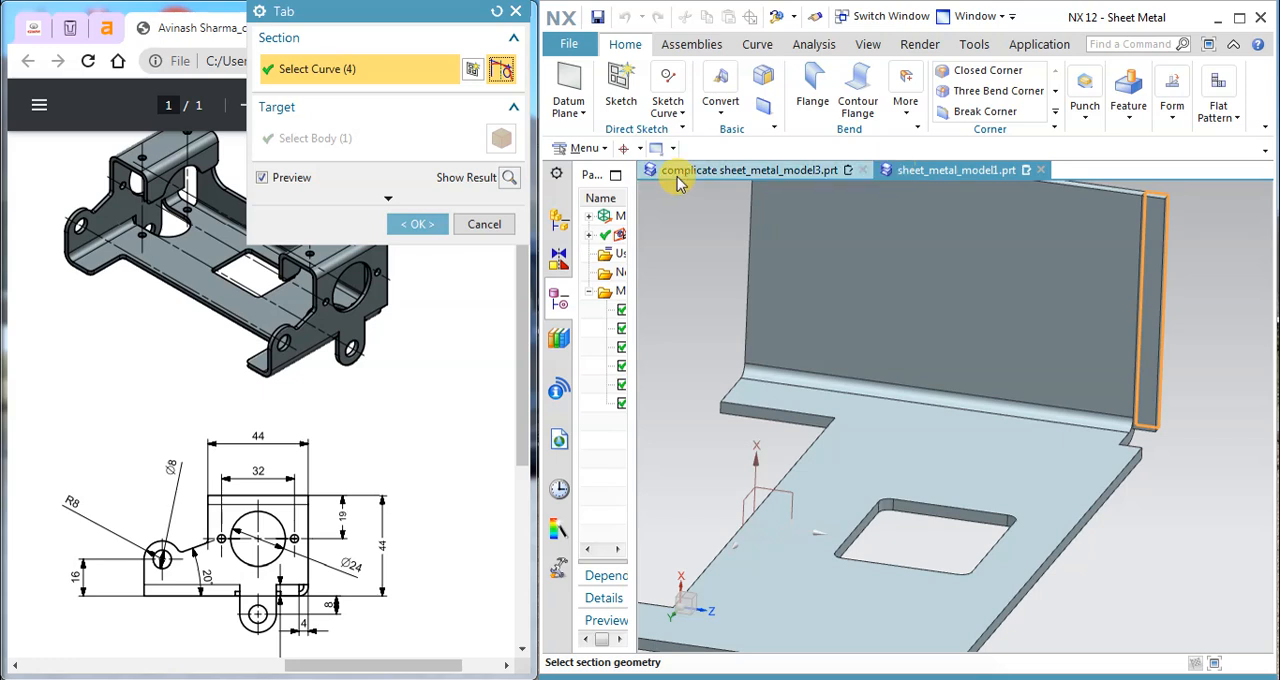
right_click(677, 240)
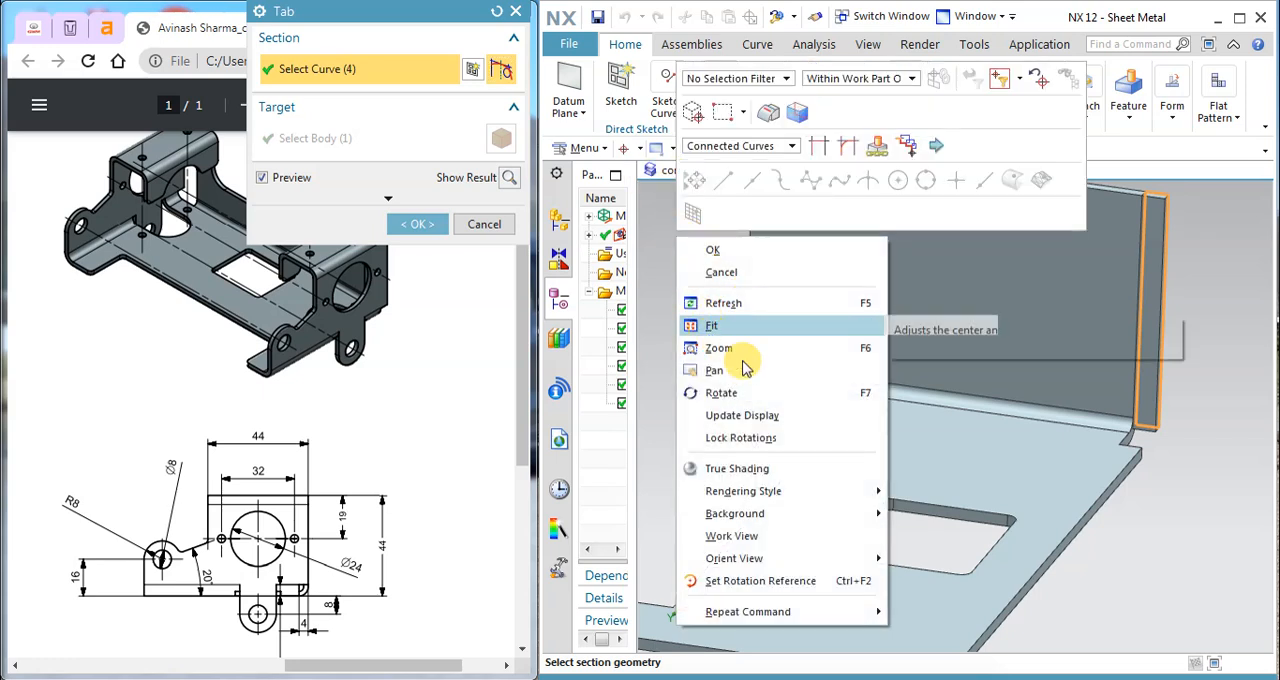
click(1168, 532)
middle_drag(1029, 279, 916, 300)
click(508, 223)
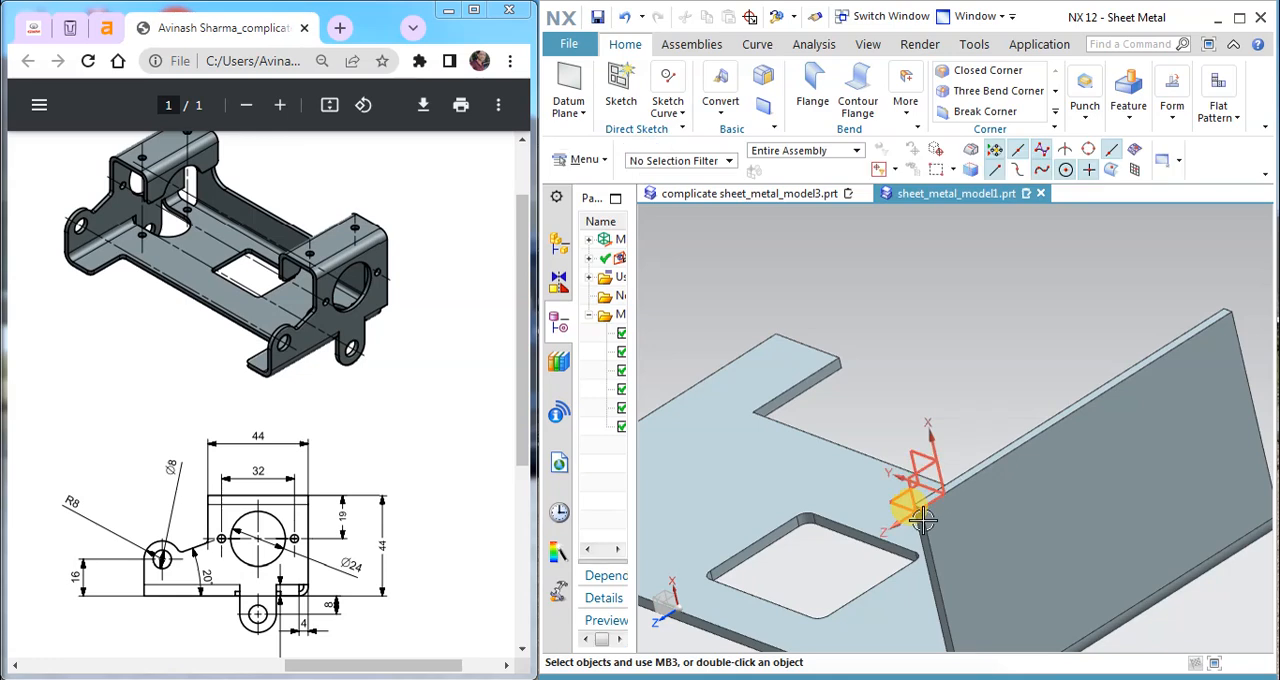
Step: Open the narrow tab's rectangle sketch for editing, with its lower end at the bend in close view
scroll(920, 460, down, 3)
drag(636, 375, 748, 363)
double_click(682, 406)
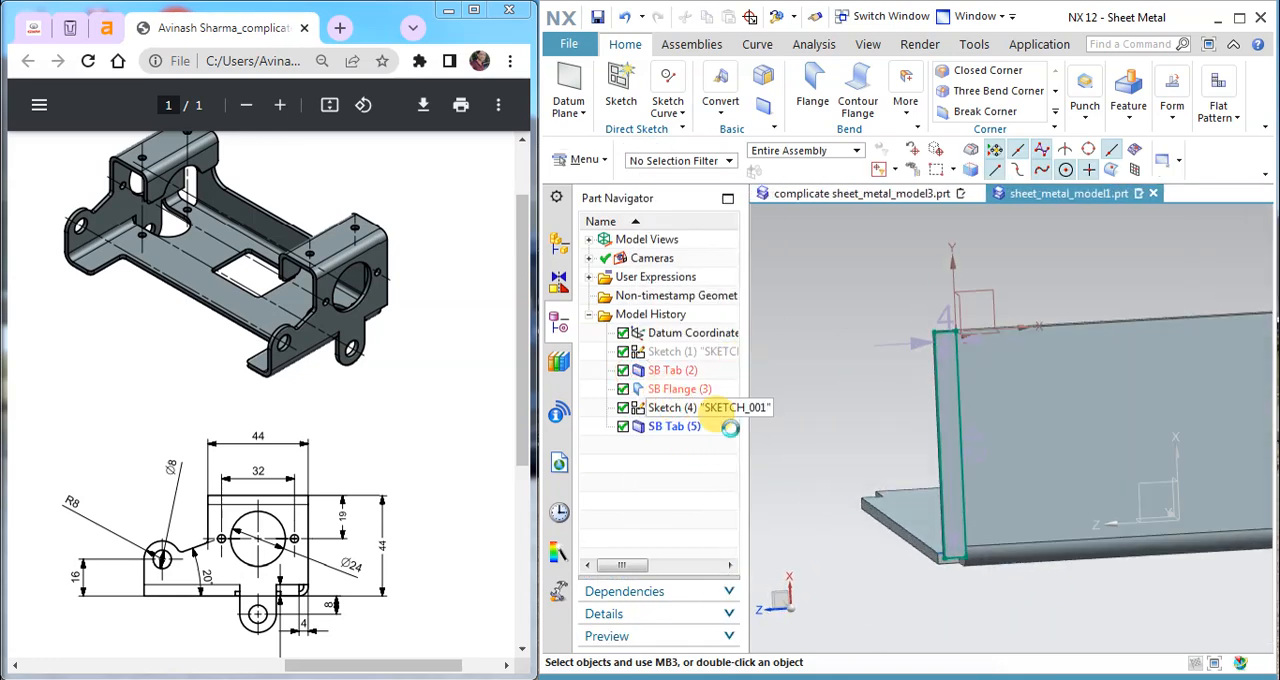
shift+middle_drag(1022, 502, 1027, 471)
scroll(1018, 586, up, 5)
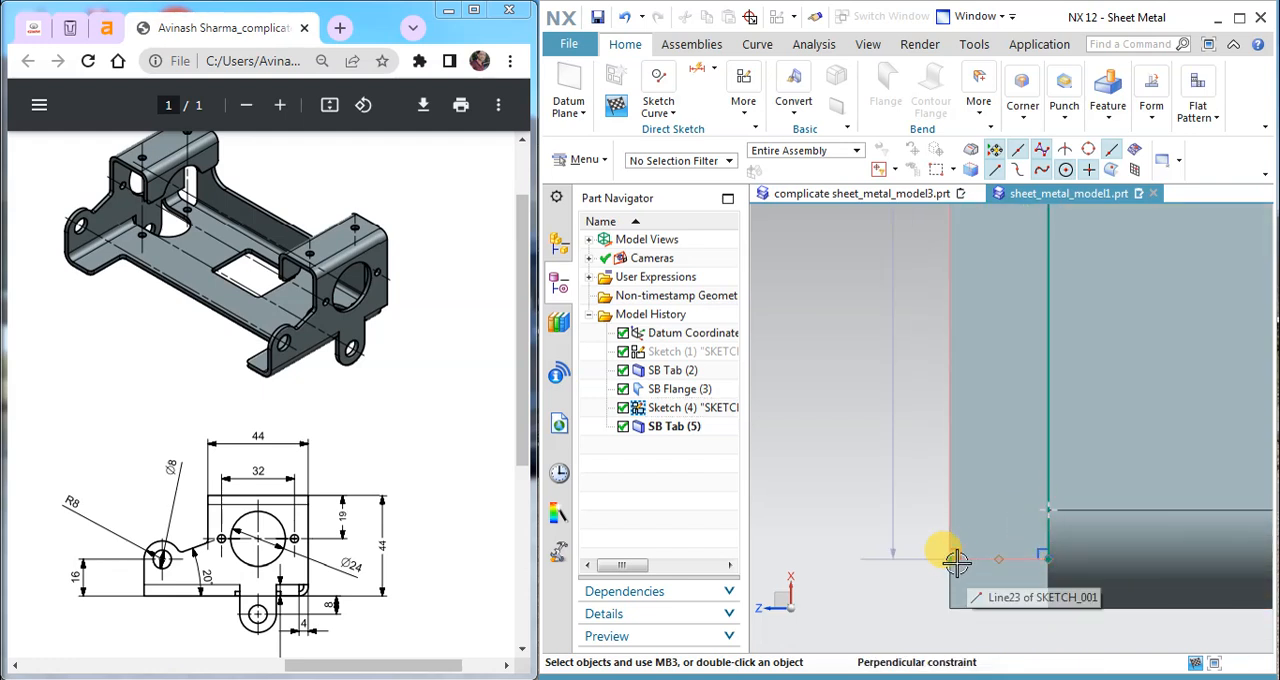
click(662, 110)
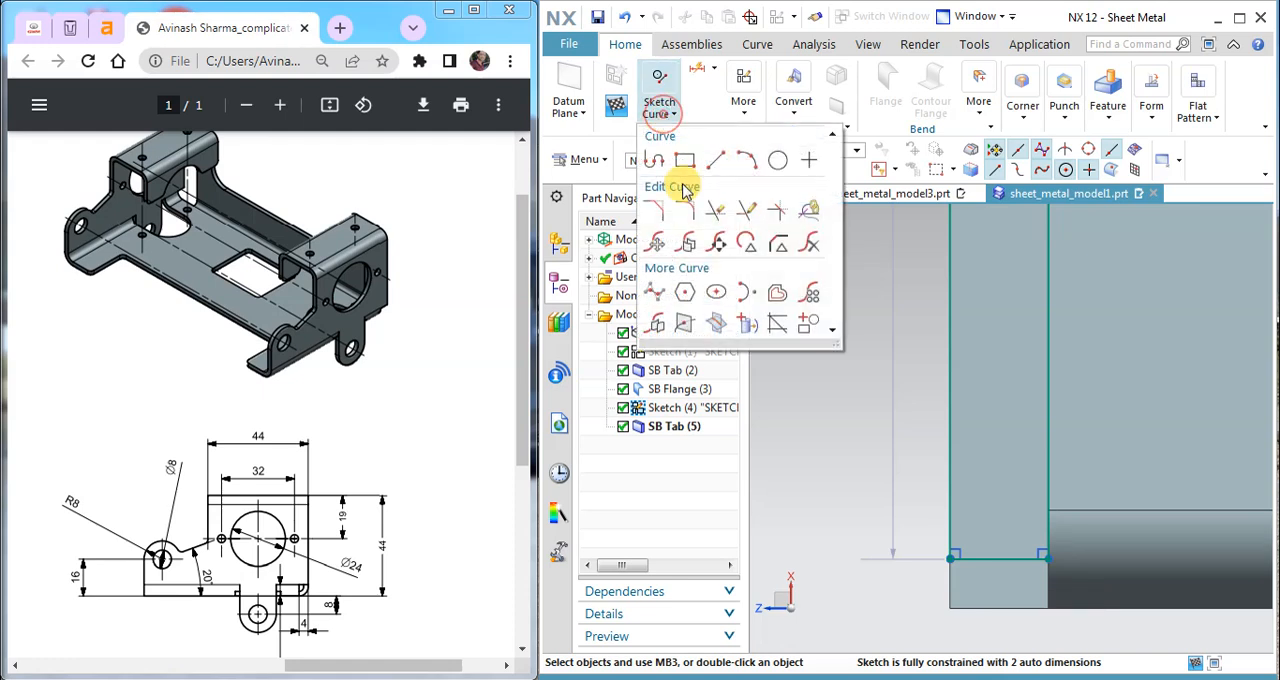
click(772, 212)
click(1047, 530)
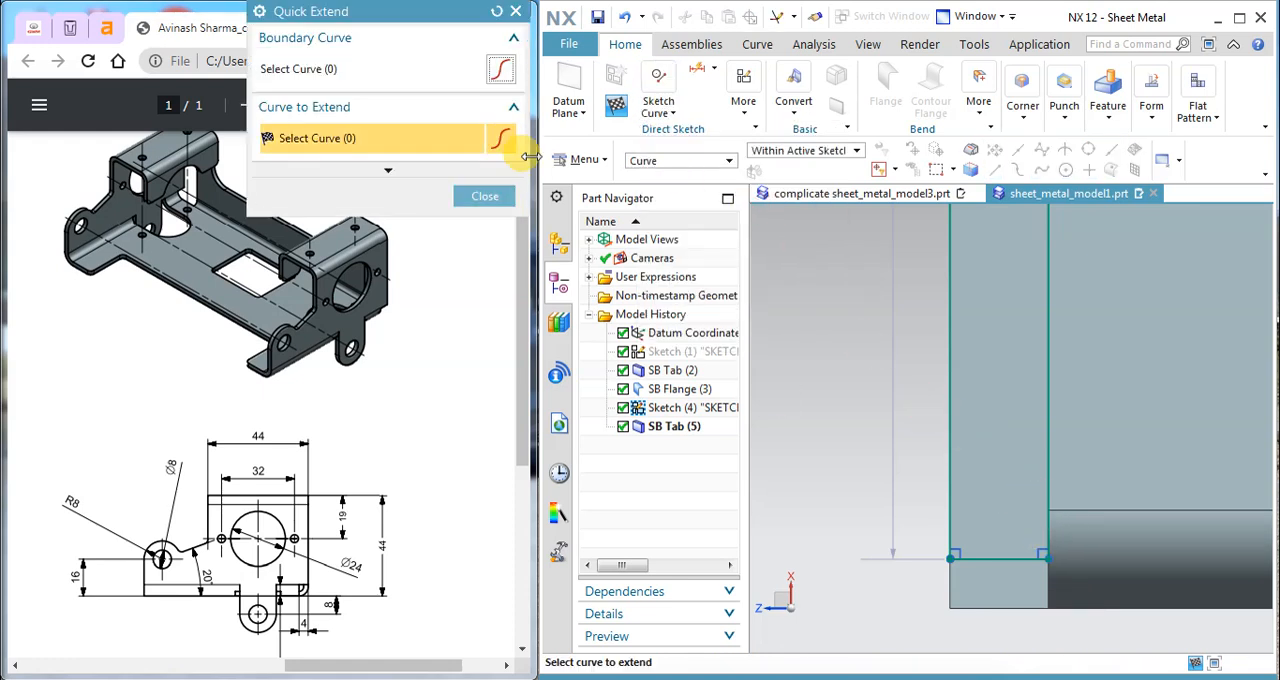
click(515, 14)
Step: Draw a horizontal line across the narrow rectangle, level with the flange's upper bend edge
click(660, 115)
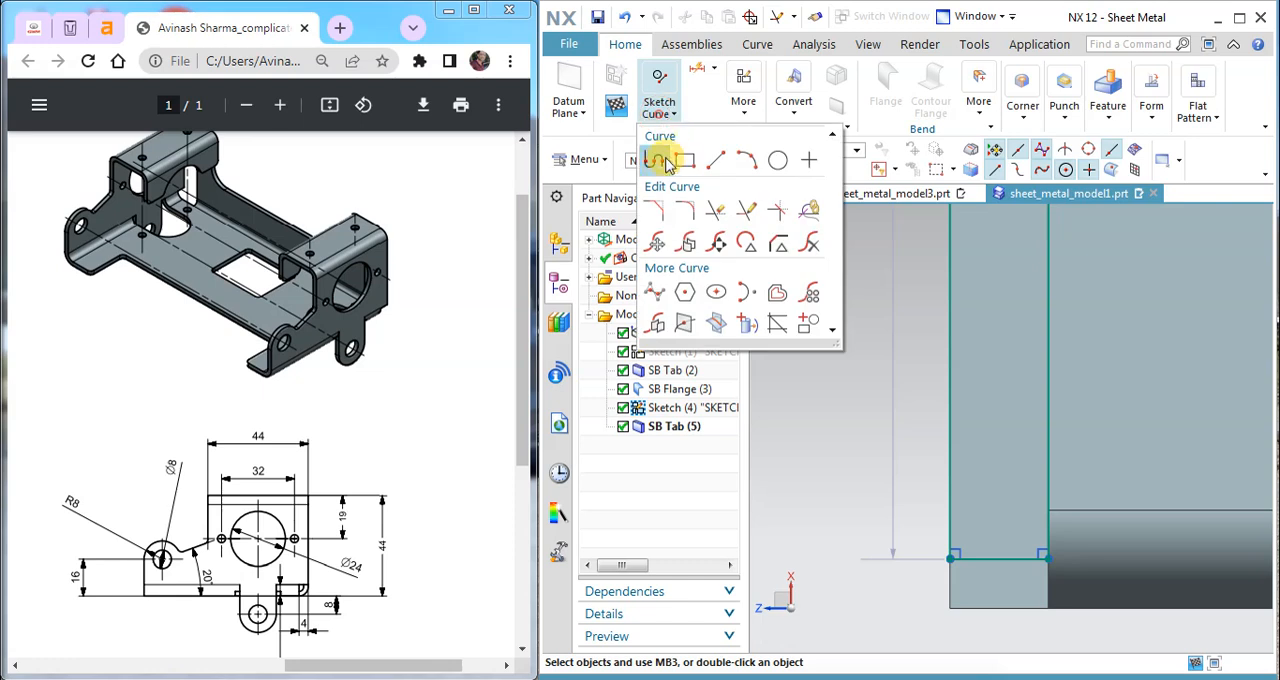
click(674, 166)
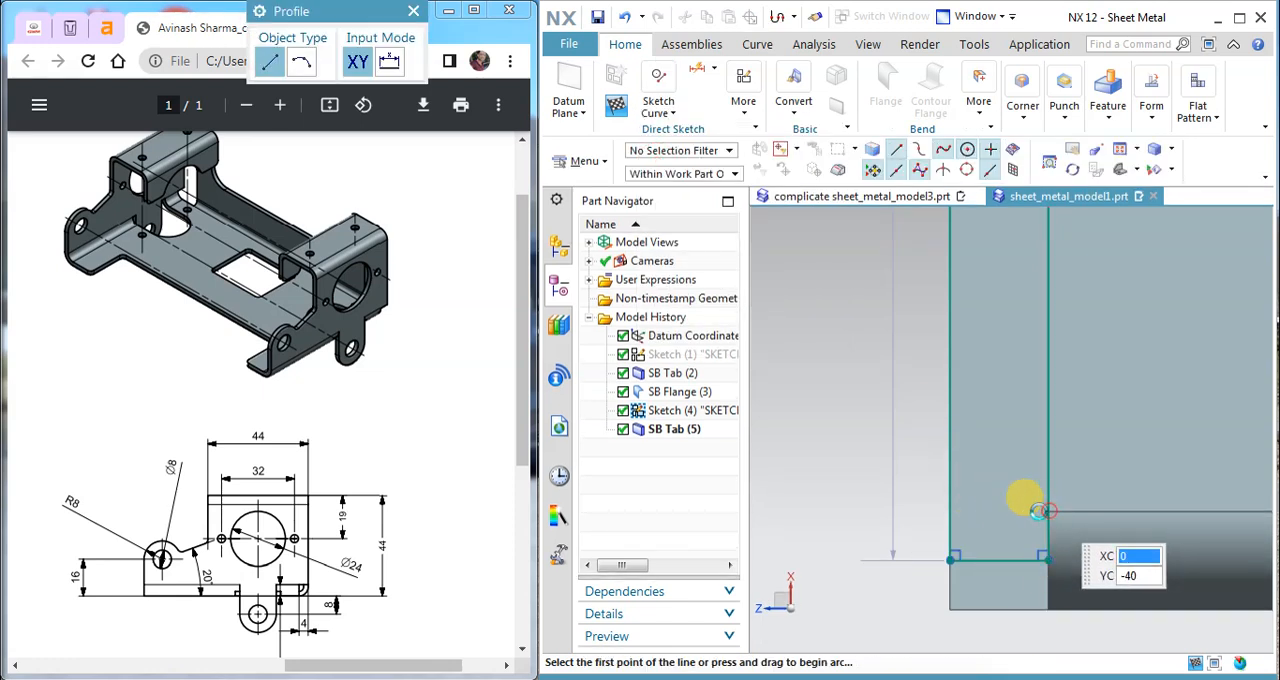
click(1048, 512)
Step: Trim away the rectangle's sides and bottom line below the new horizontal line, and finish the sketch
click(670, 114)
click(716, 206)
click(914, 510)
click(948, 538)
click(990, 565)
click(1044, 534)
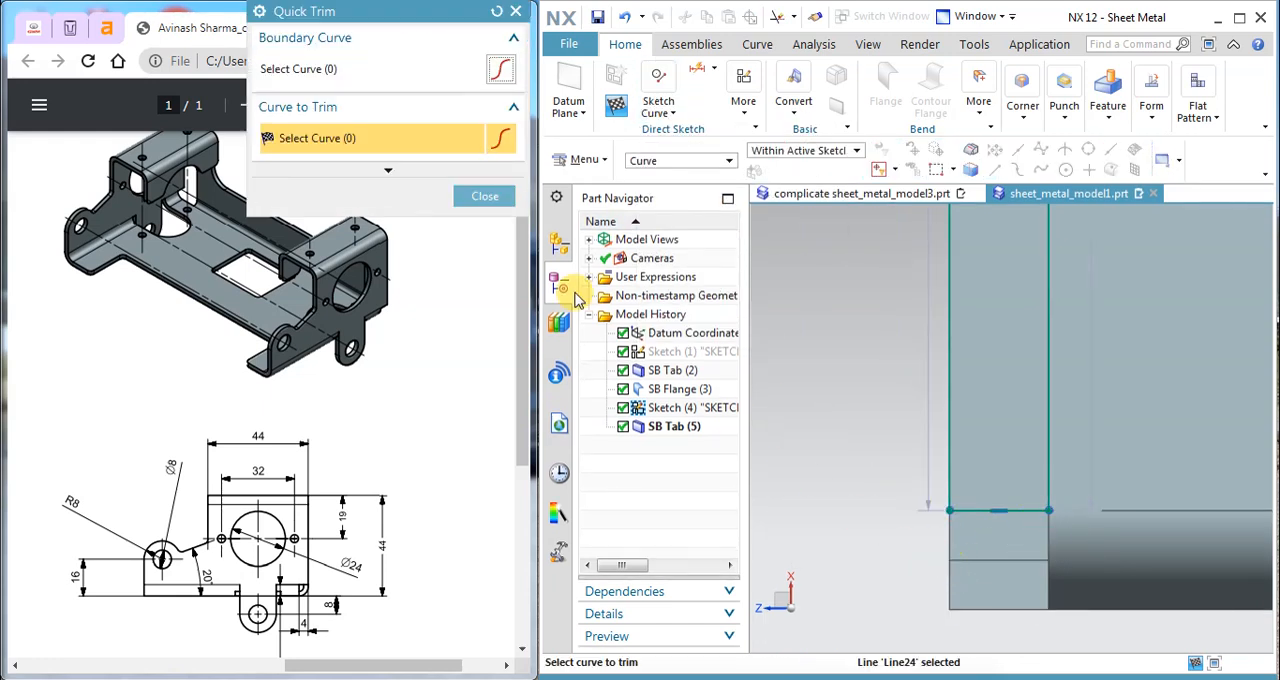
click(465, 196)
click(614, 100)
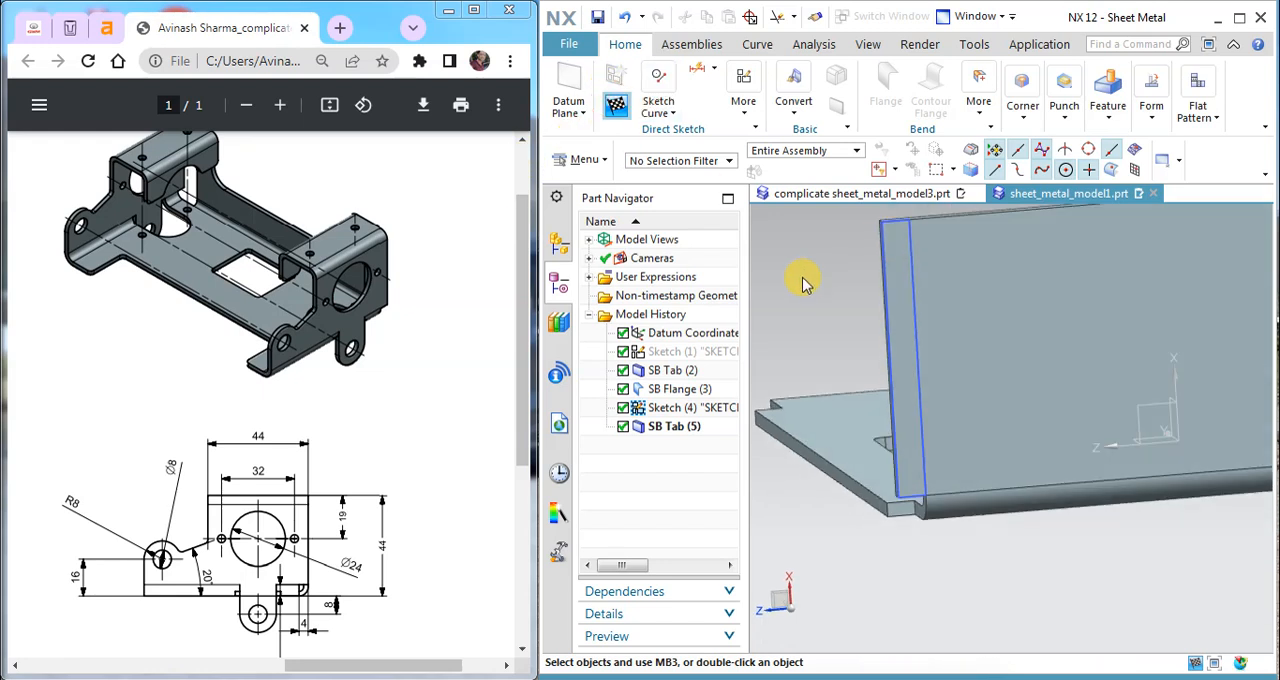
Step: Start a new sketch on the flange's large outer face, after checking the side view in the PDF drawing
scroll(1002, 597, up, 5)
middle_drag(986, 466, 951, 409)
scroll(943, 434, down, 4)
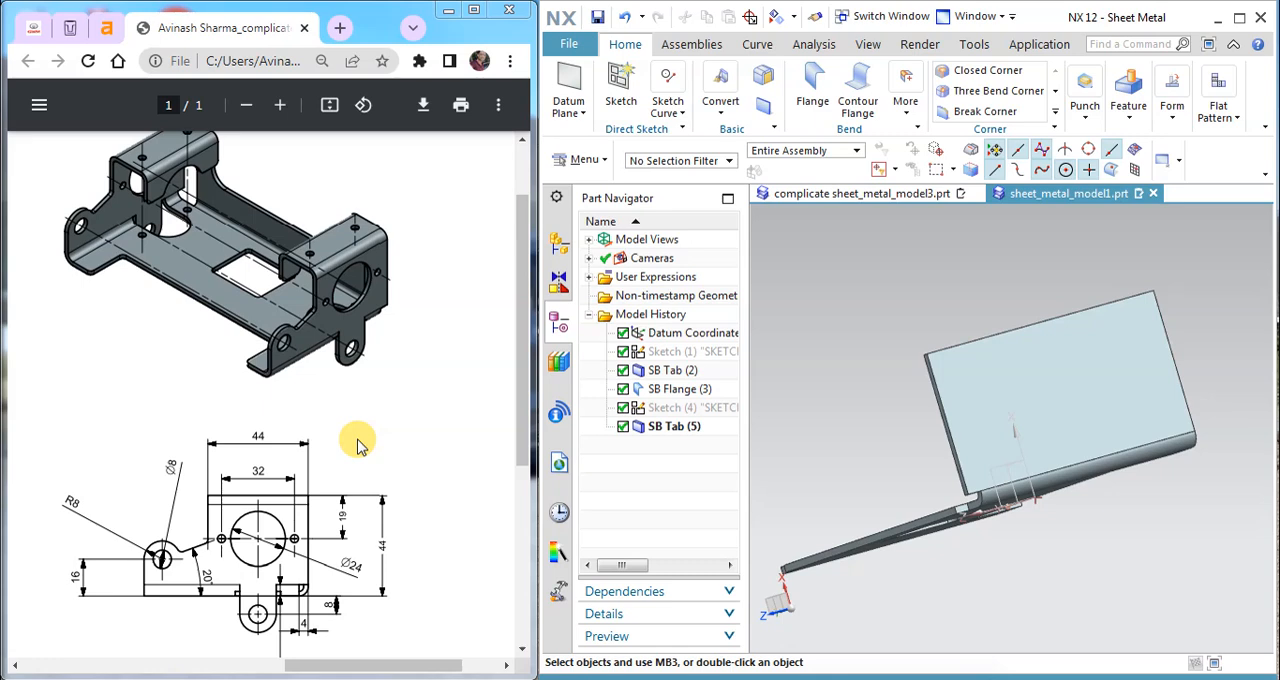
mouse_move(986, 447)
middle_down()
mouse_move(960, 320)
mouse_move(990, 440)
middle_up()
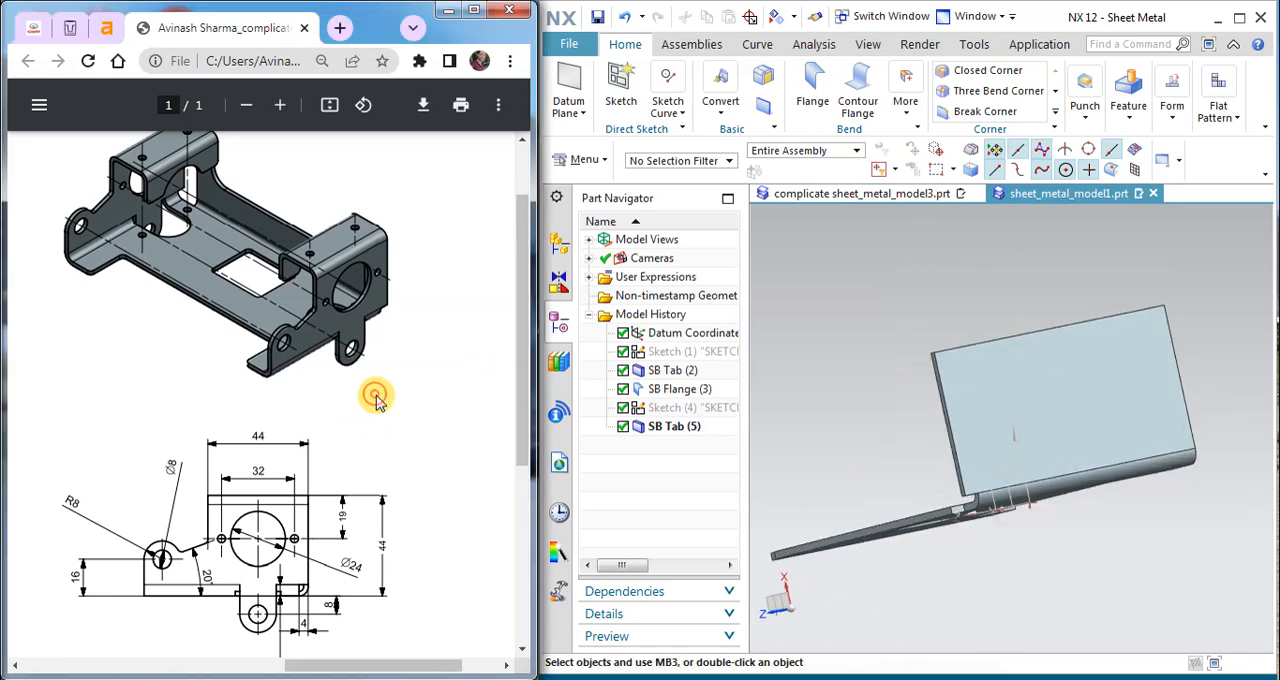
scroll(376, 398, down, 3)
scroll(300, 388, up, 2)
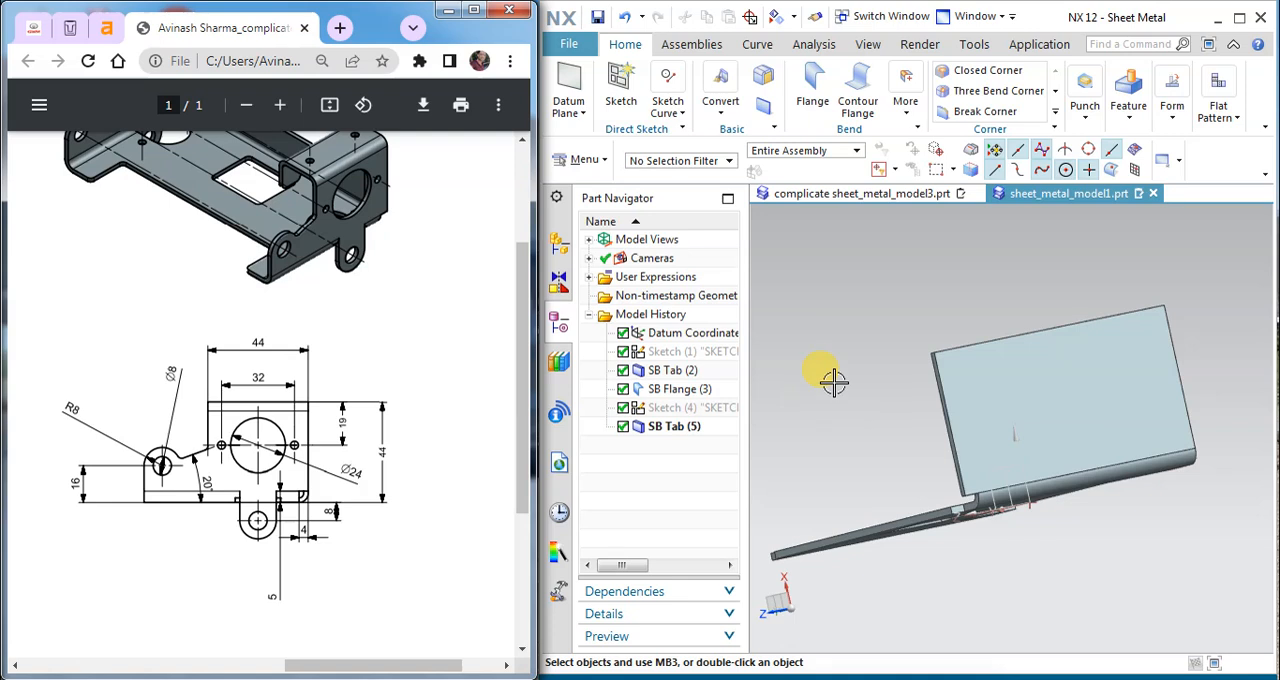
mouse_move(855, 338)
middle_down()
mouse_move(825, 322)
mouse_move(838, 326)
middle_up()
click(603, 95)
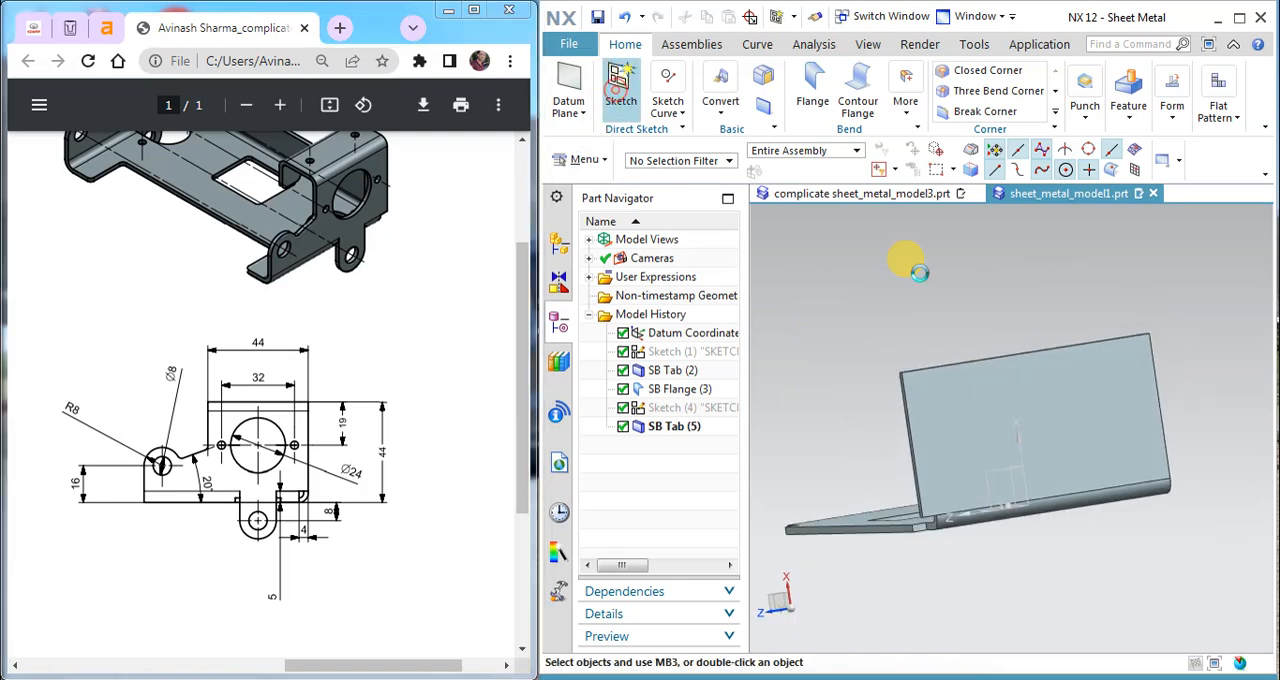
click(982, 400)
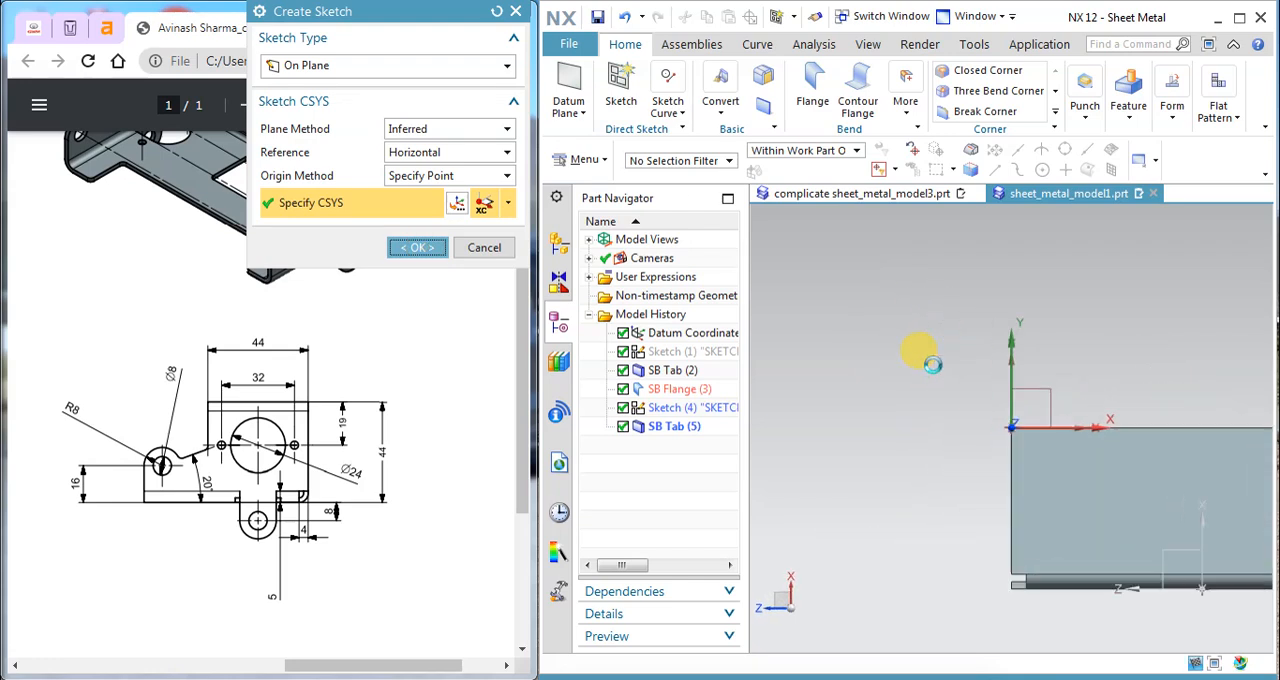
middle_click(930, 365)
drag(745, 378, 605, 378)
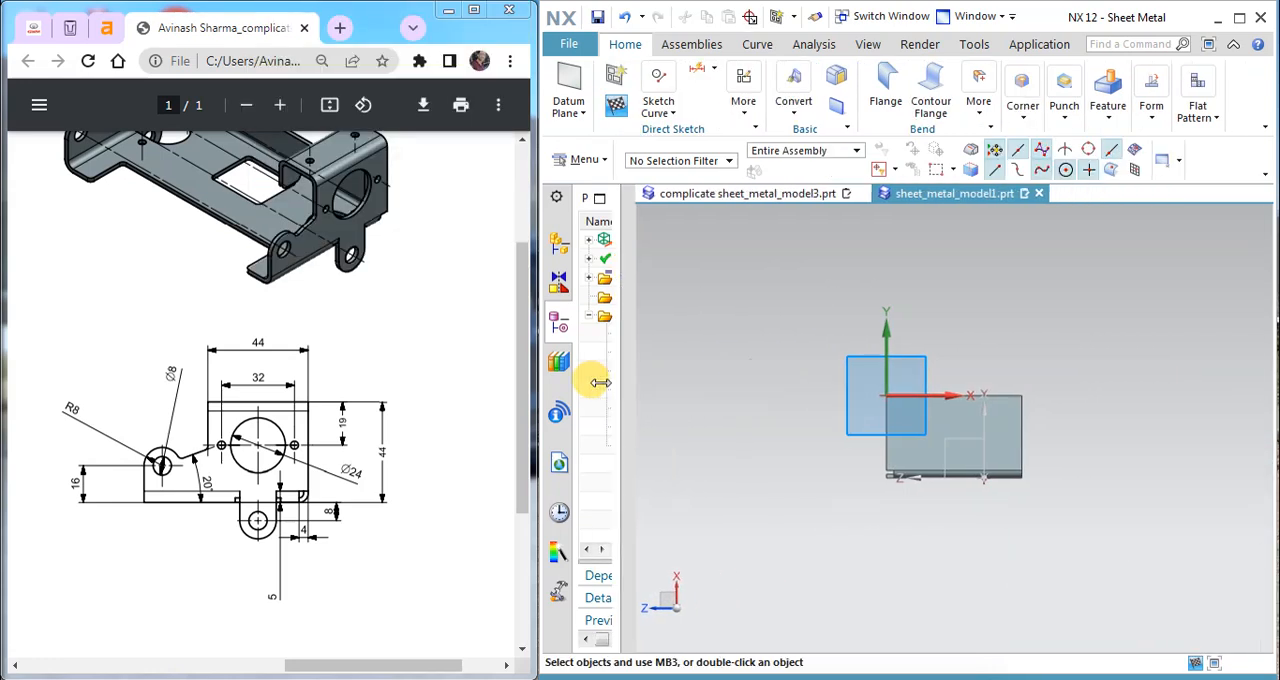
scroll(945, 435, up, 3)
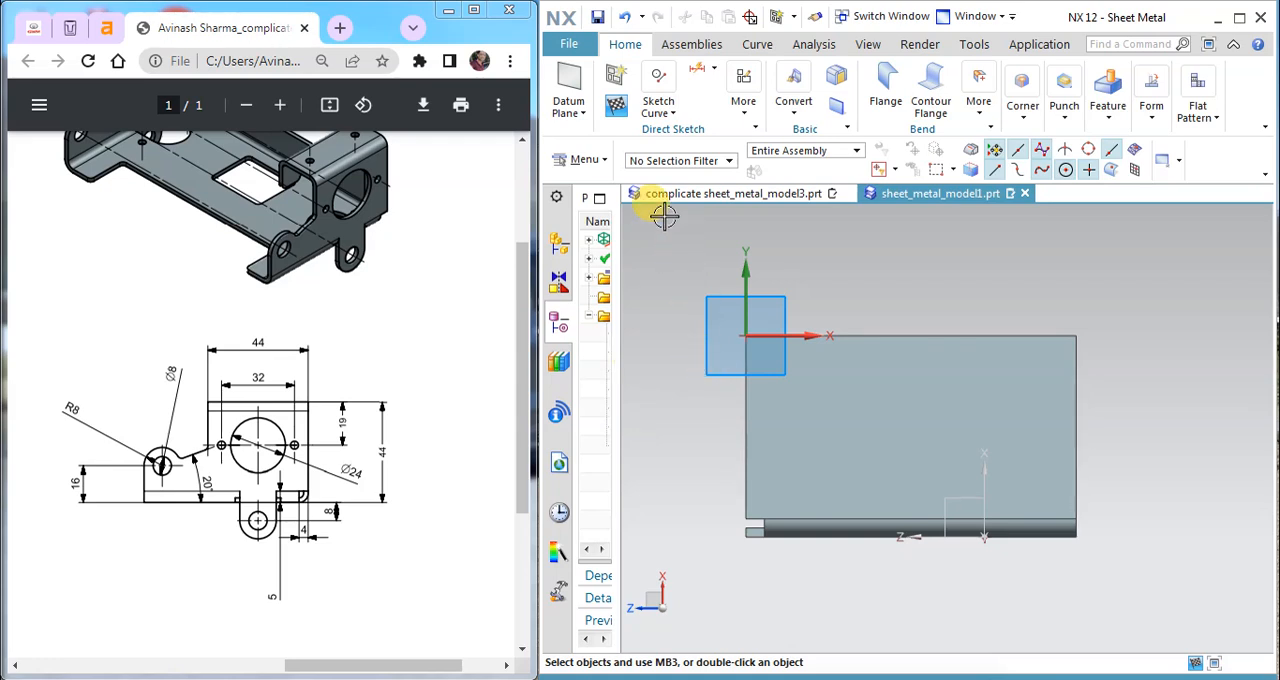
Step: Sketch a profile up the flange's tab-side edge, about 40 mm along its top, about 16 mm down, and about 13 mm sloping down and outward
click(660, 106)
click(651, 160)
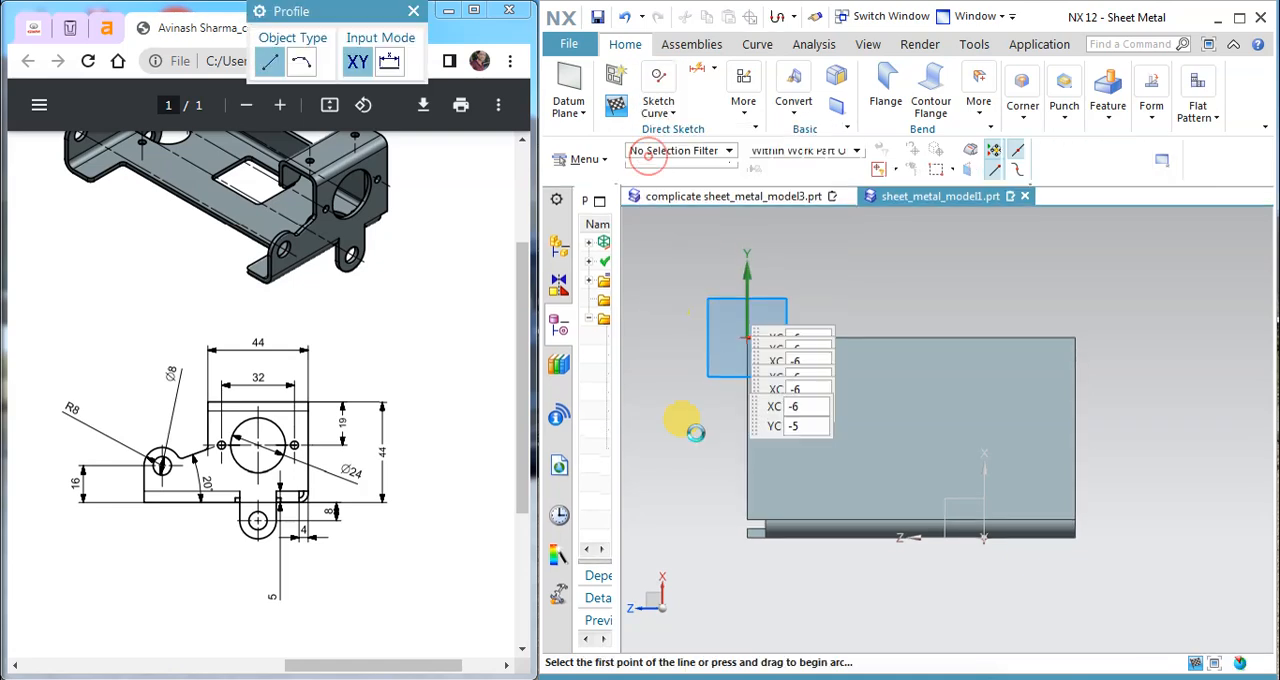
click(747, 519)
scroll(745, 440, down, 2)
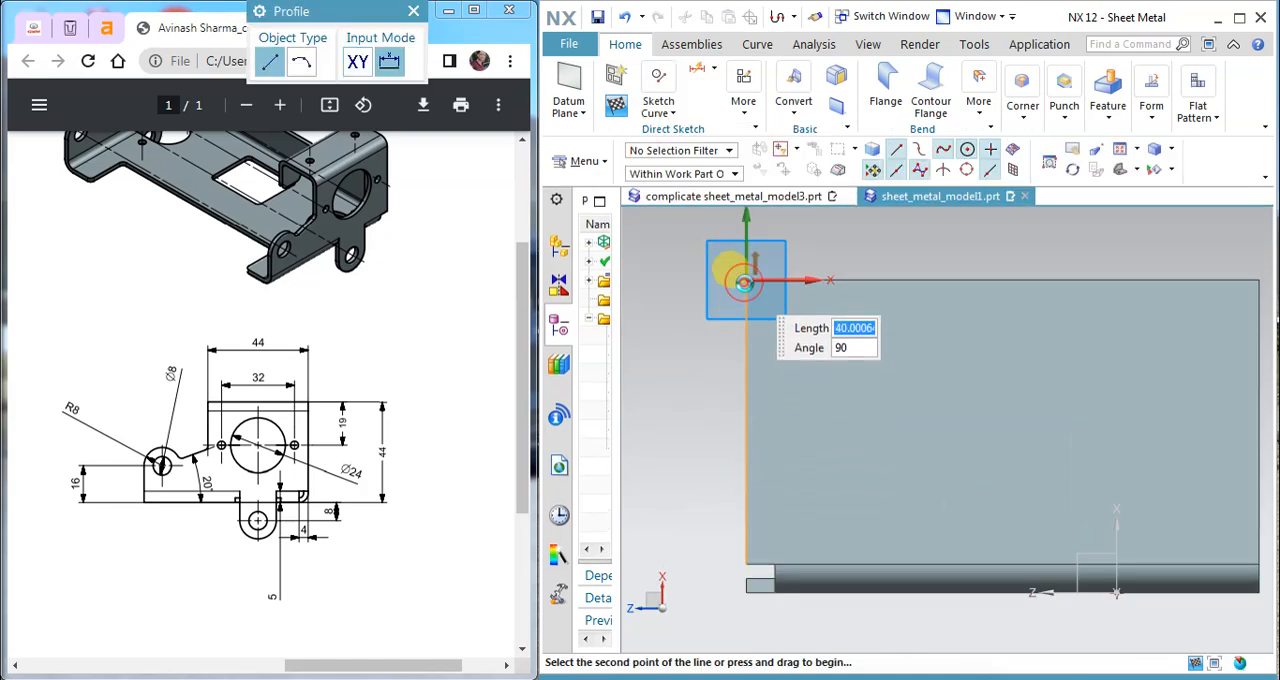
click(744, 282)
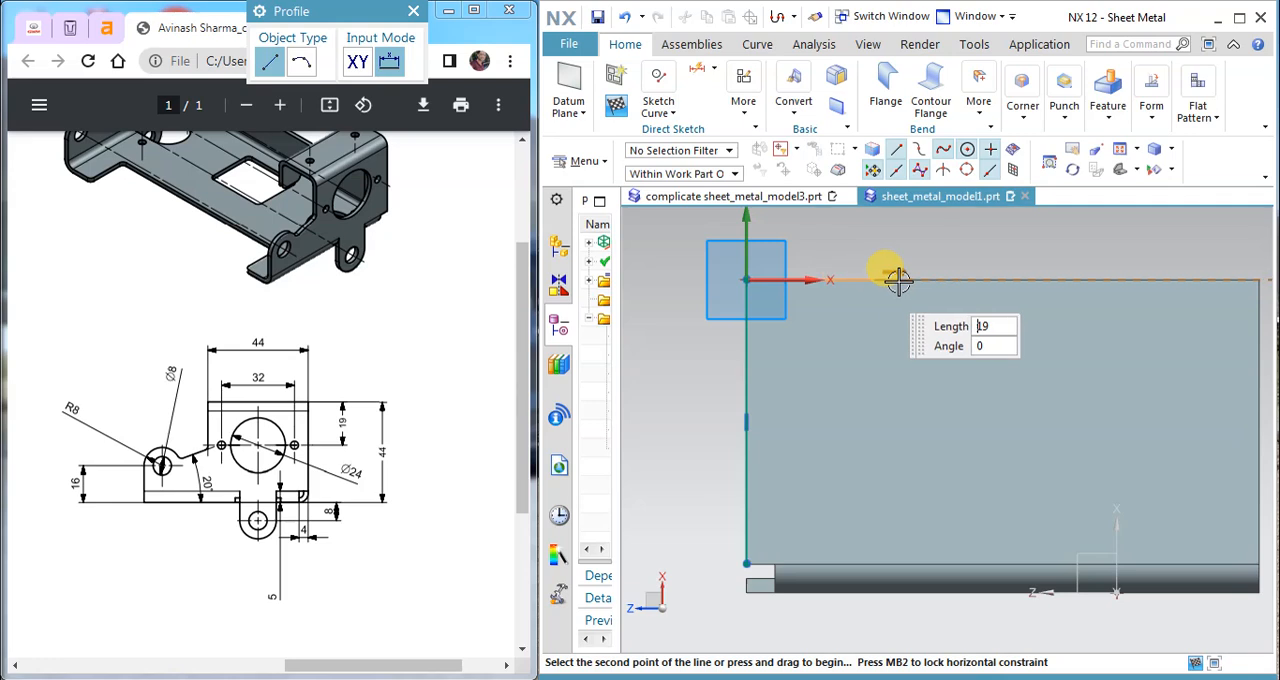
click(1031, 280)
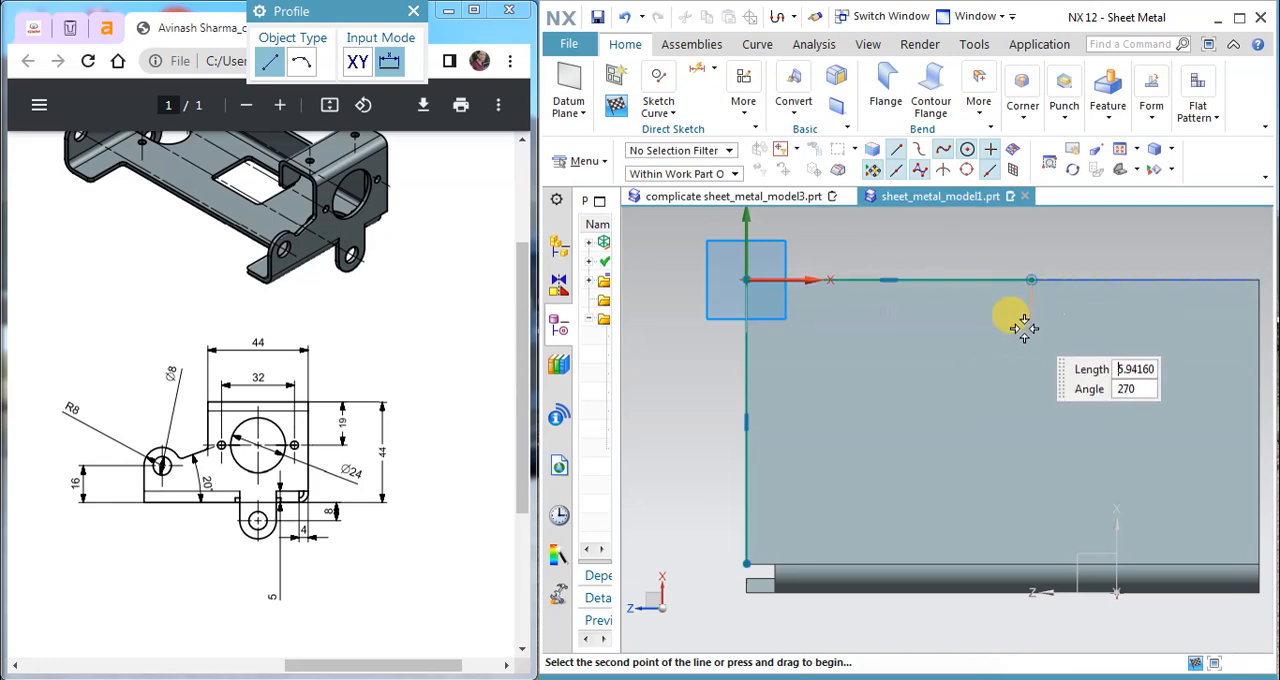
click(1032, 393)
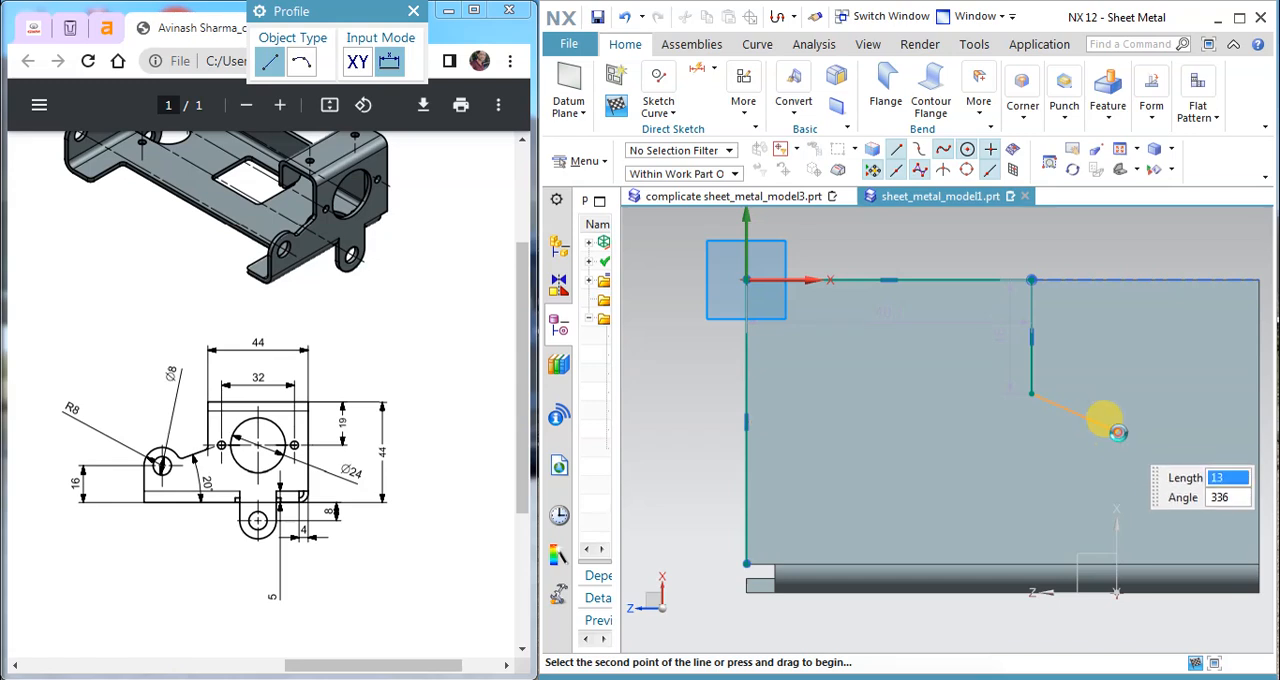
scroll(1056, 402, up, 2)
scroll(1040, 394, down, 3)
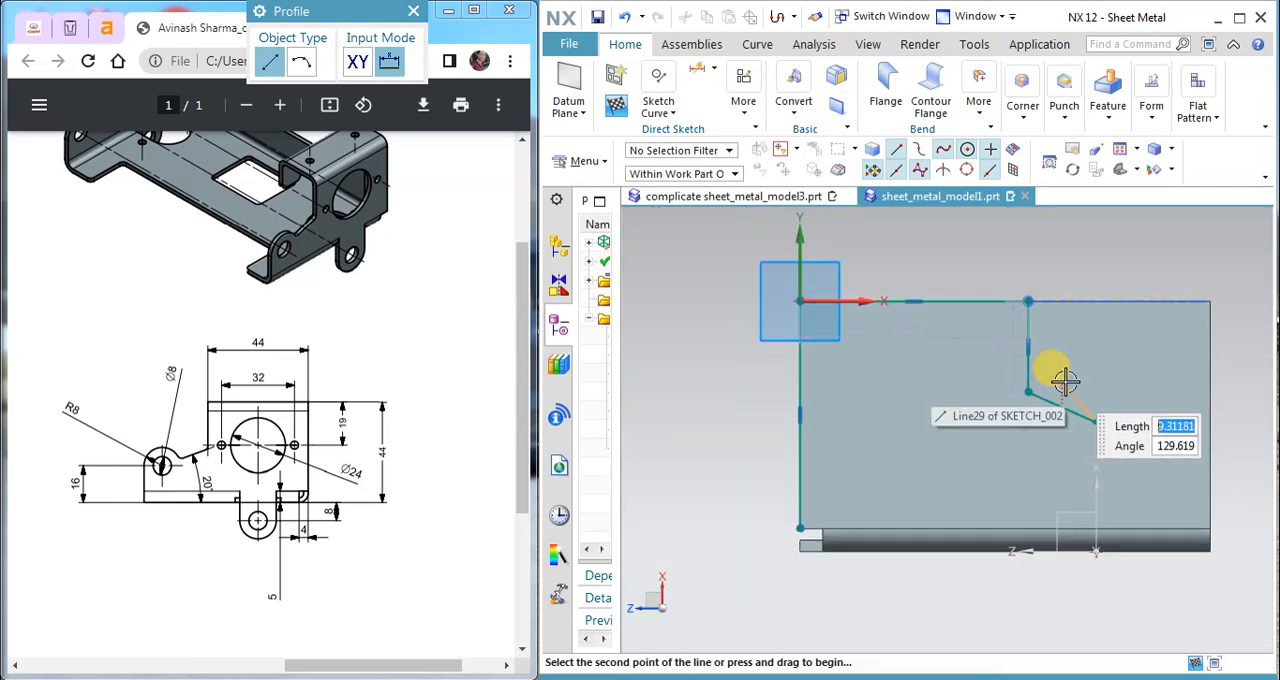
key(Escape)
Step: Draw an arc of about 17 mm radius from the sloping line's end to the flange's far vertical edge
scroll(1151, 430, up, 2)
scroll(1082, 399, down, 5)
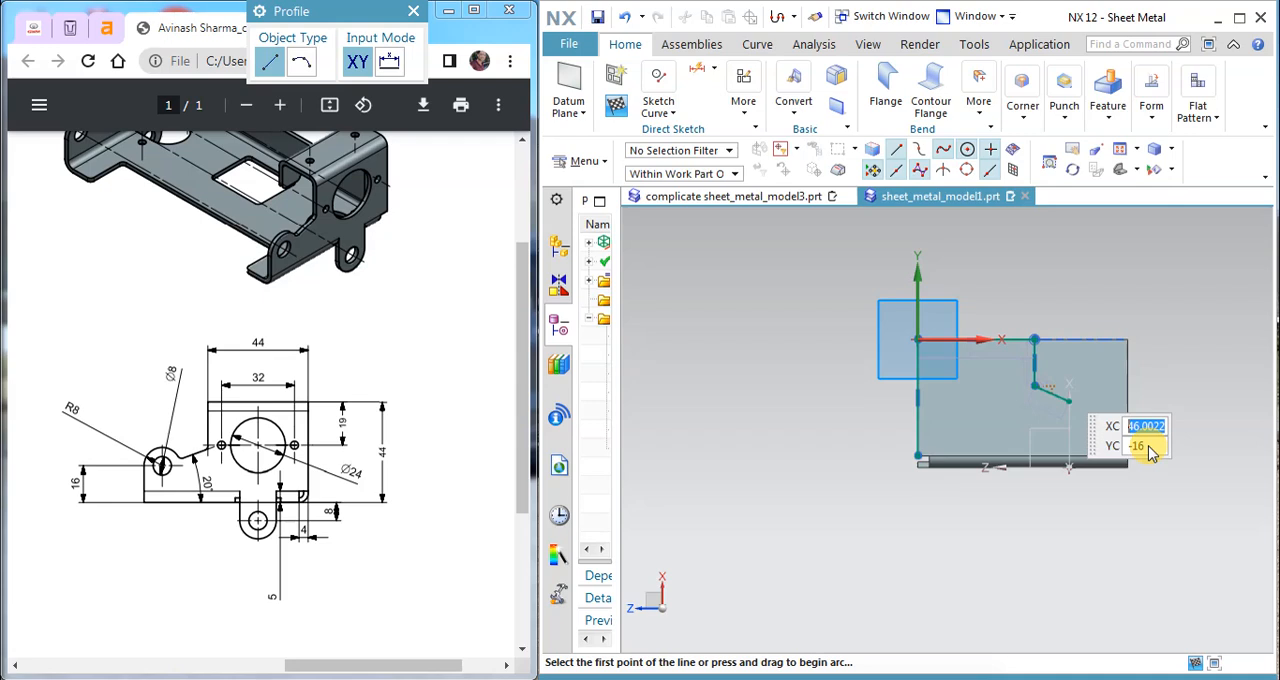
scroll(1148, 447, up, 3)
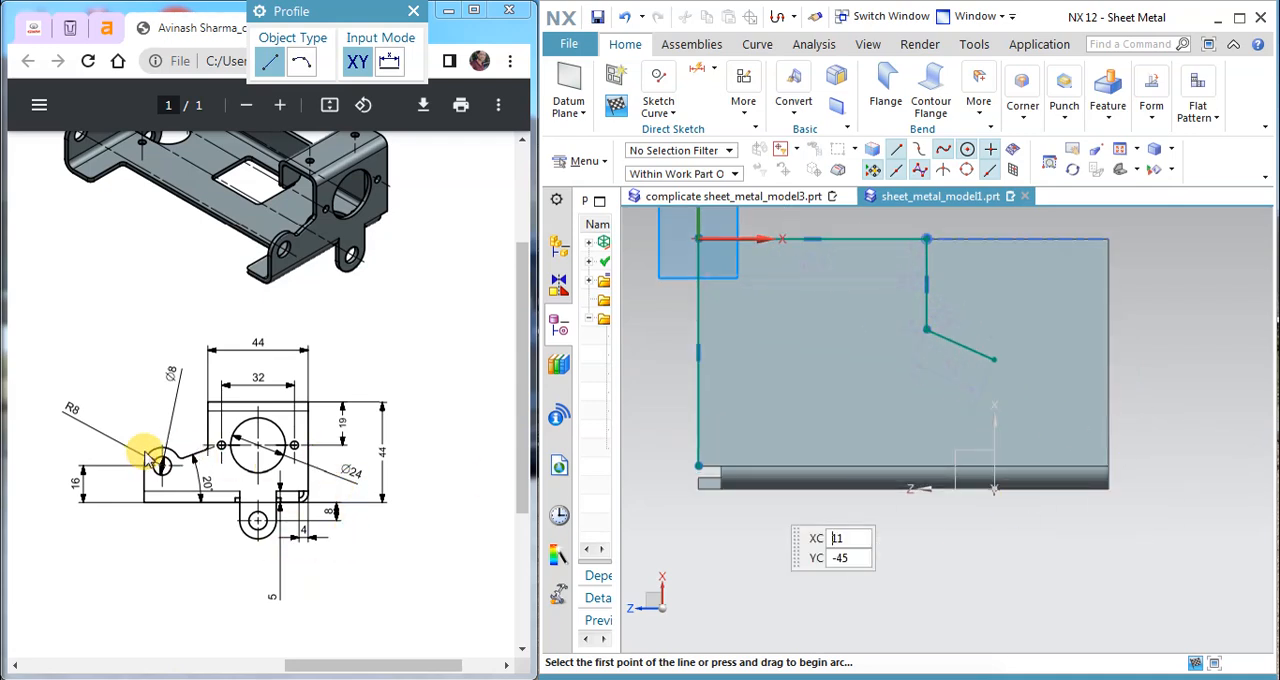
click(671, 112)
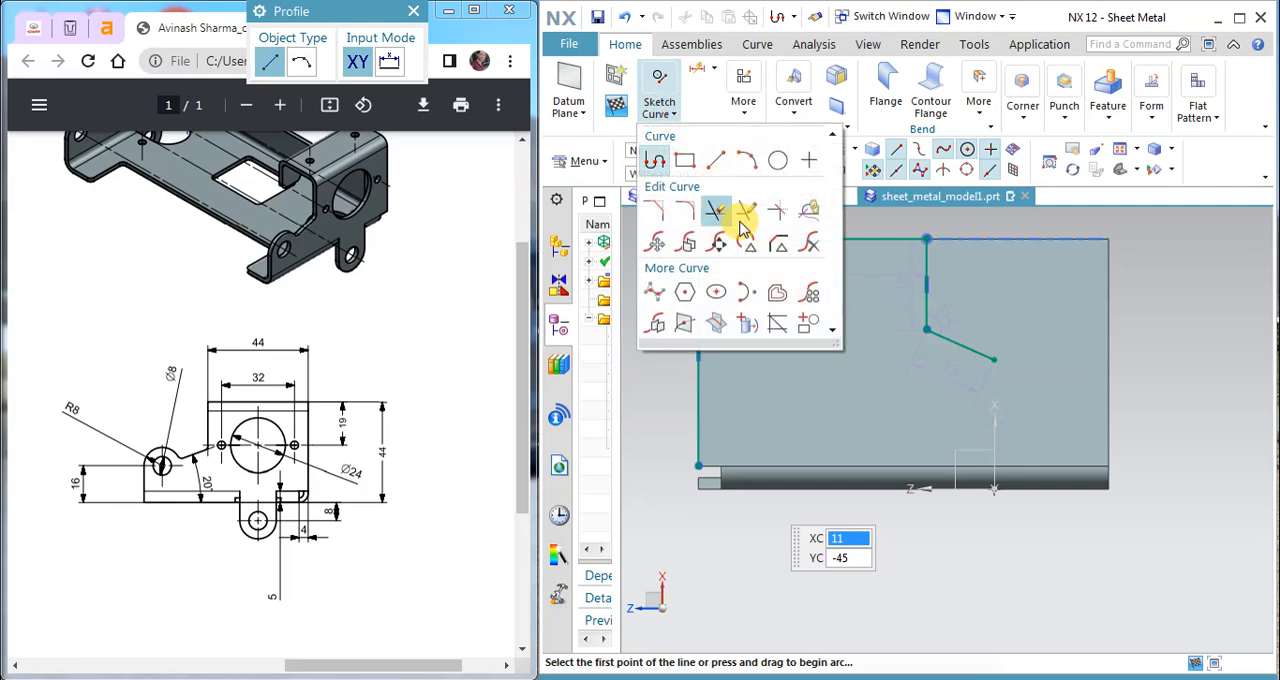
click(746, 161)
click(994, 359)
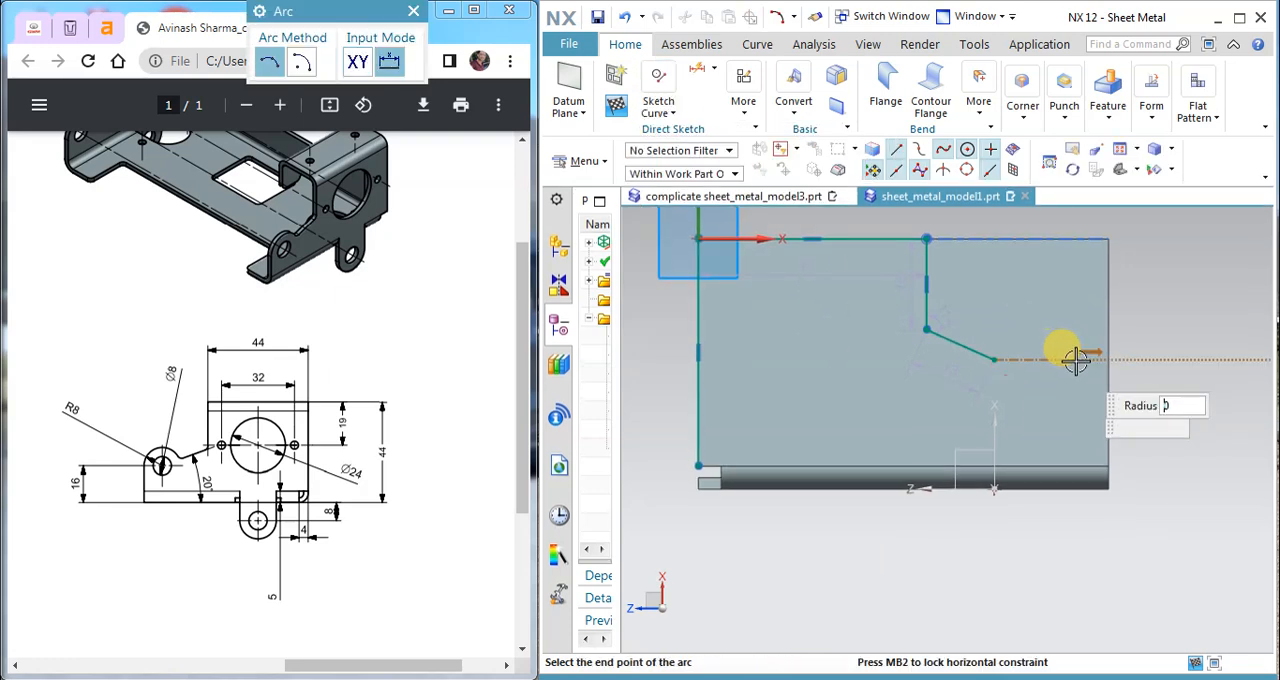
scroll(1035, 350, up, 3)
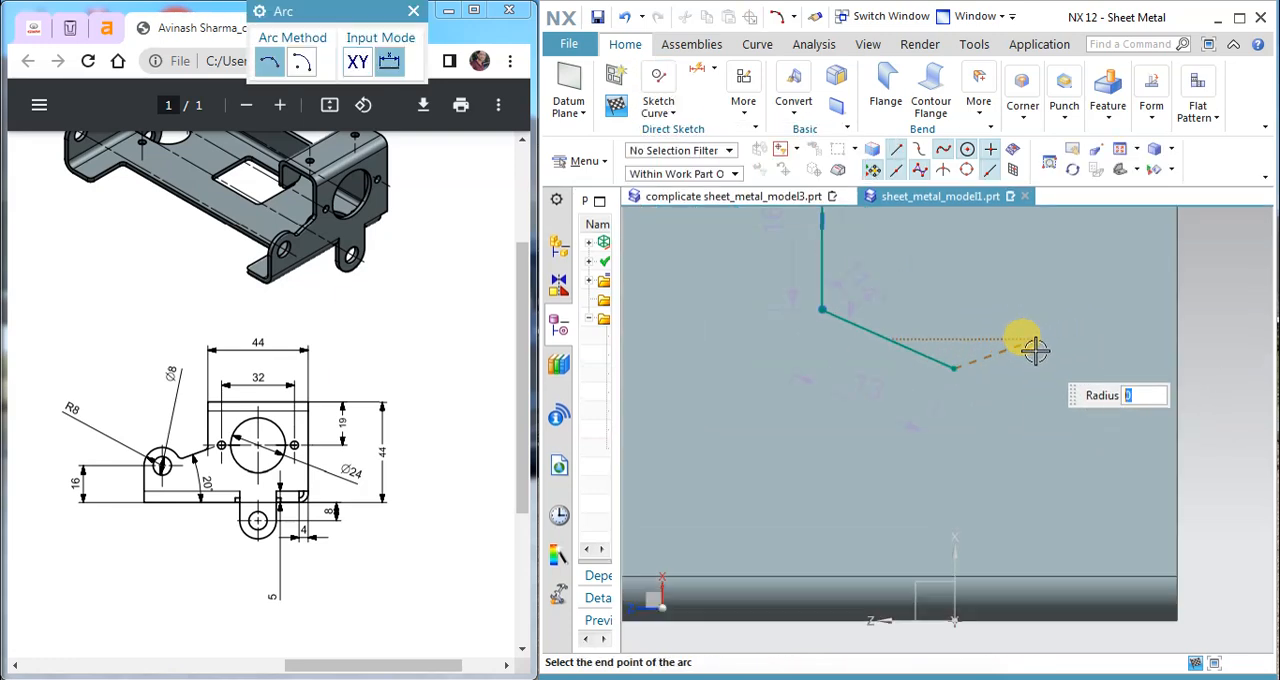
click(1177, 391)
key(Escape)
Step: Draw a vertical line about 16 mm long from the arc's outer end down to the end point of the flange's bend edge
click(673, 113)
click(663, 157)
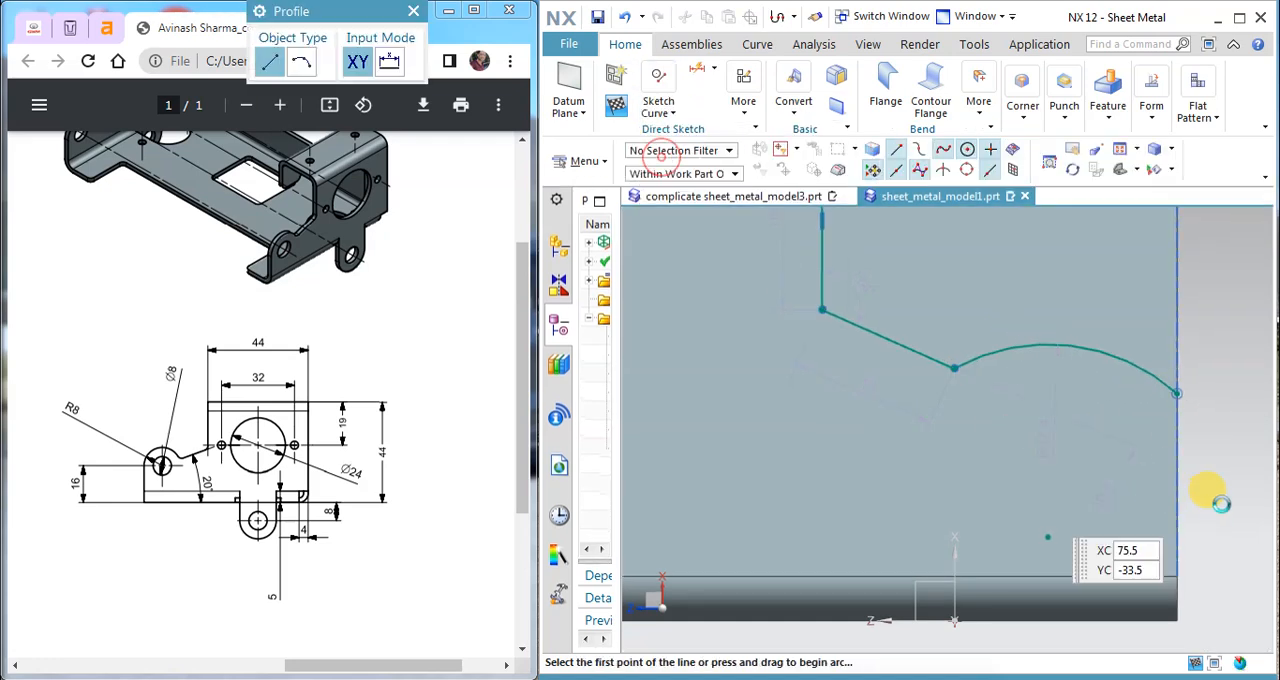
click(1177, 392)
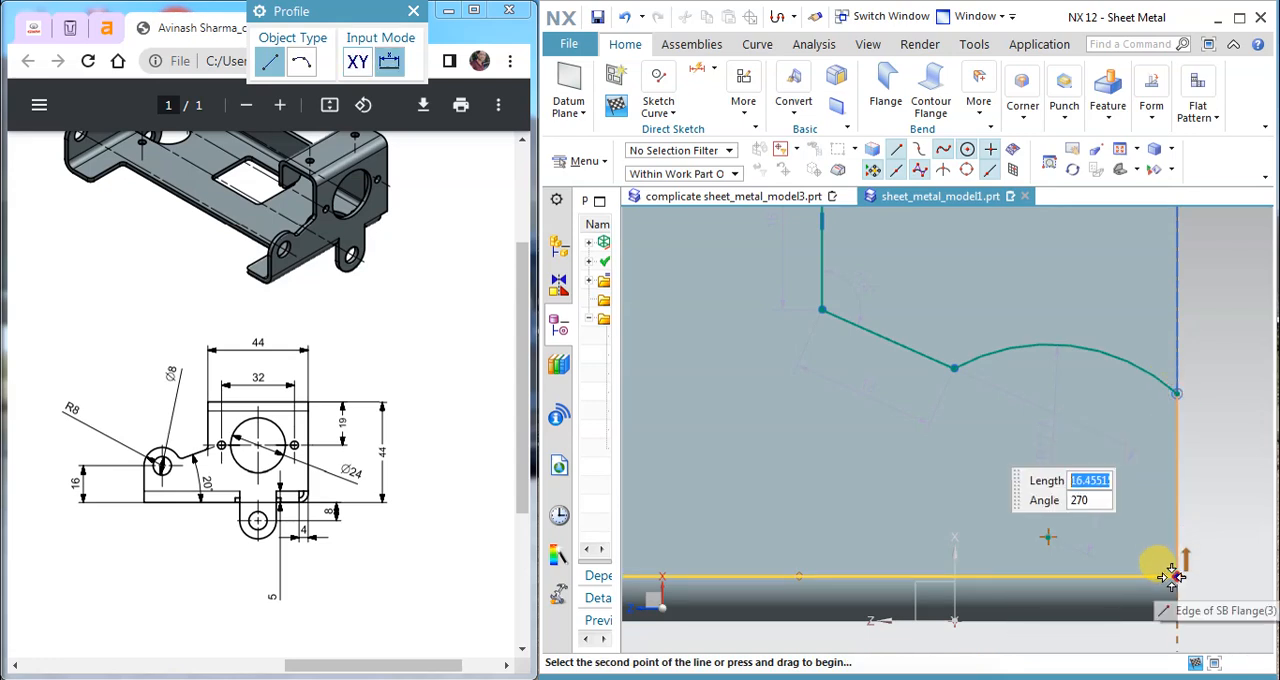
click(1173, 579)
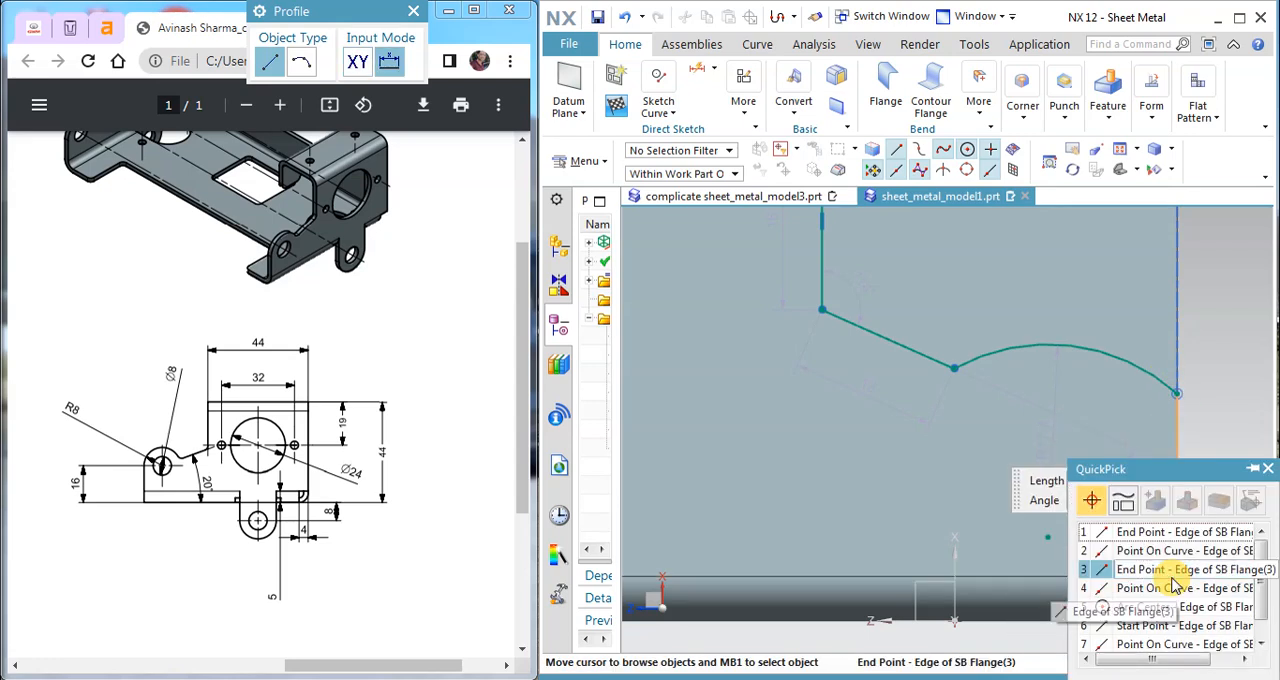
click(1173, 569)
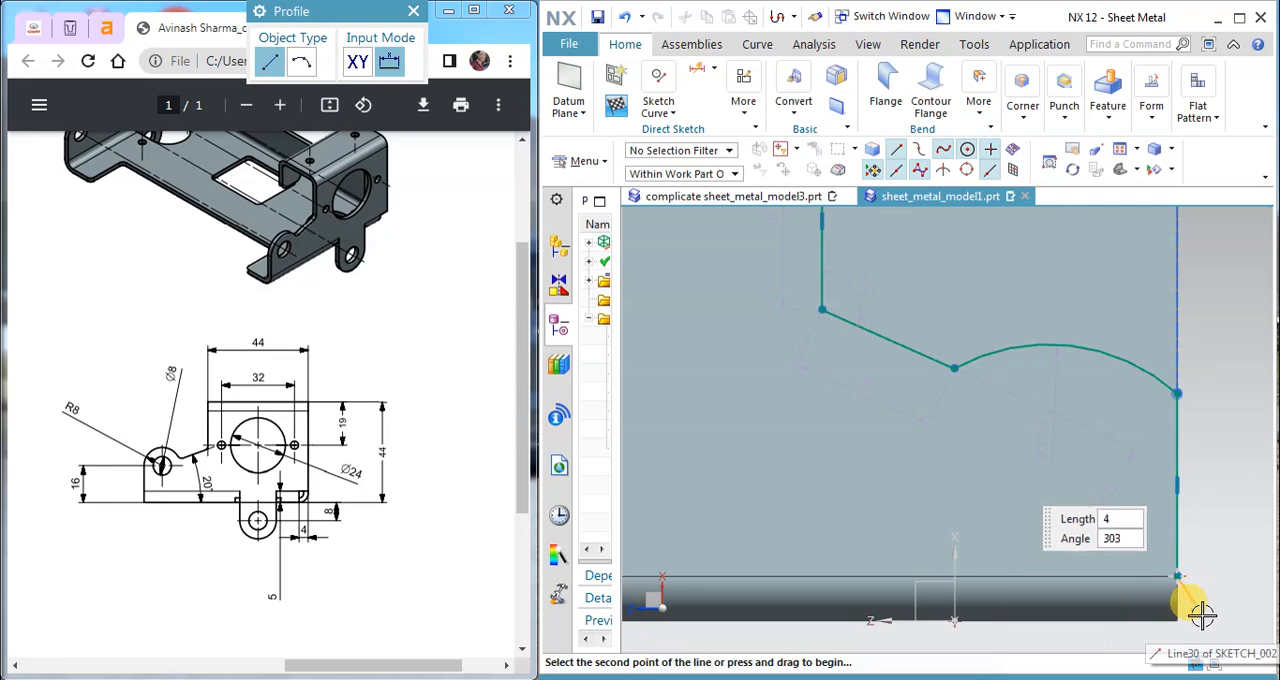
Step: Continue the profile with a vertical line about 2.6 mm long down the bend's edge from the last end point, ending the profile there
scroll(1180, 600, up, 3)
scroll(1167, 598, up, 2)
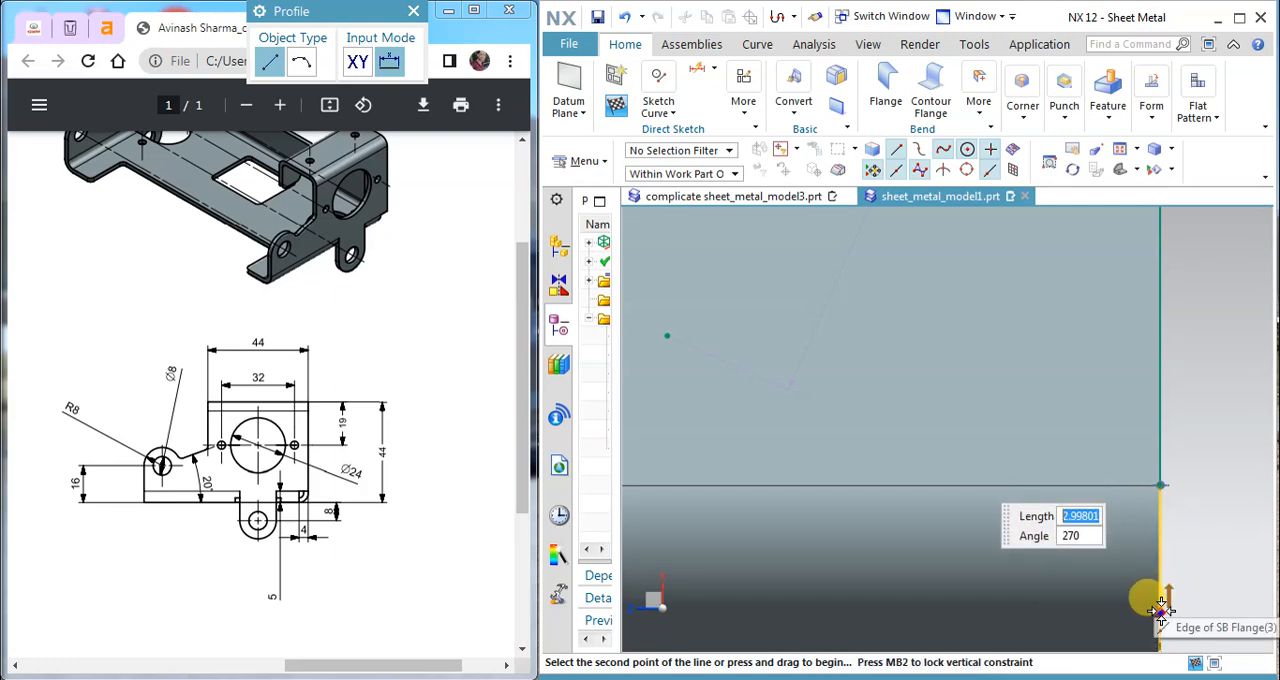
click(1159, 596)
scroll(1097, 494, down, 3)
key(Escape)
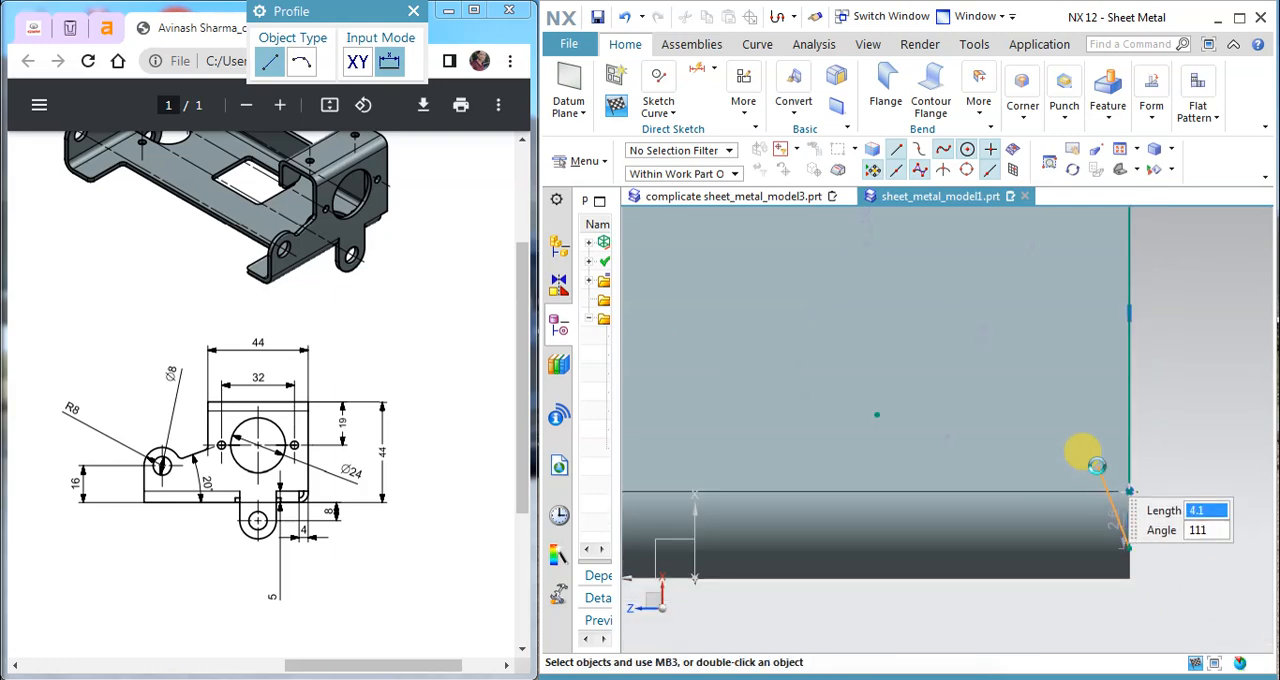
scroll(1180, 549, down, 2)
key(Escape)
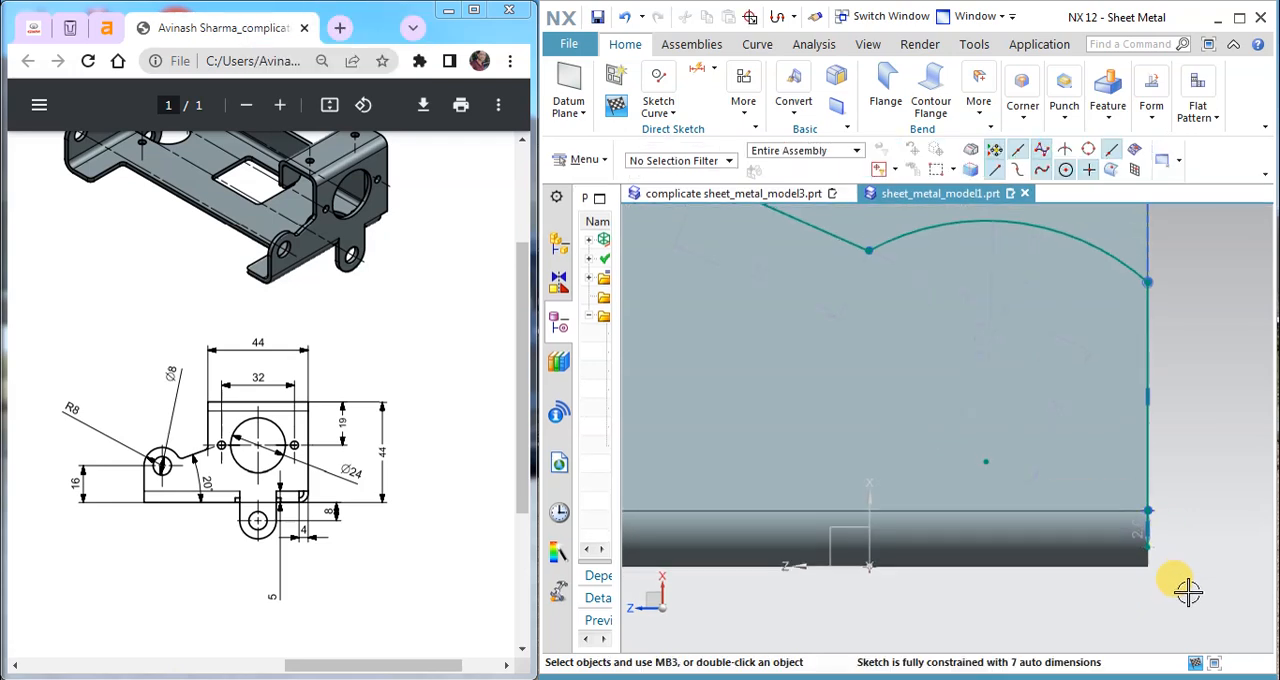
Step: Dimension the vertical distance from the profile's lower end to the flange's bottom edge as 2 mm
click(671, 117)
click(715, 70)
click(715, 72)
click(752, 148)
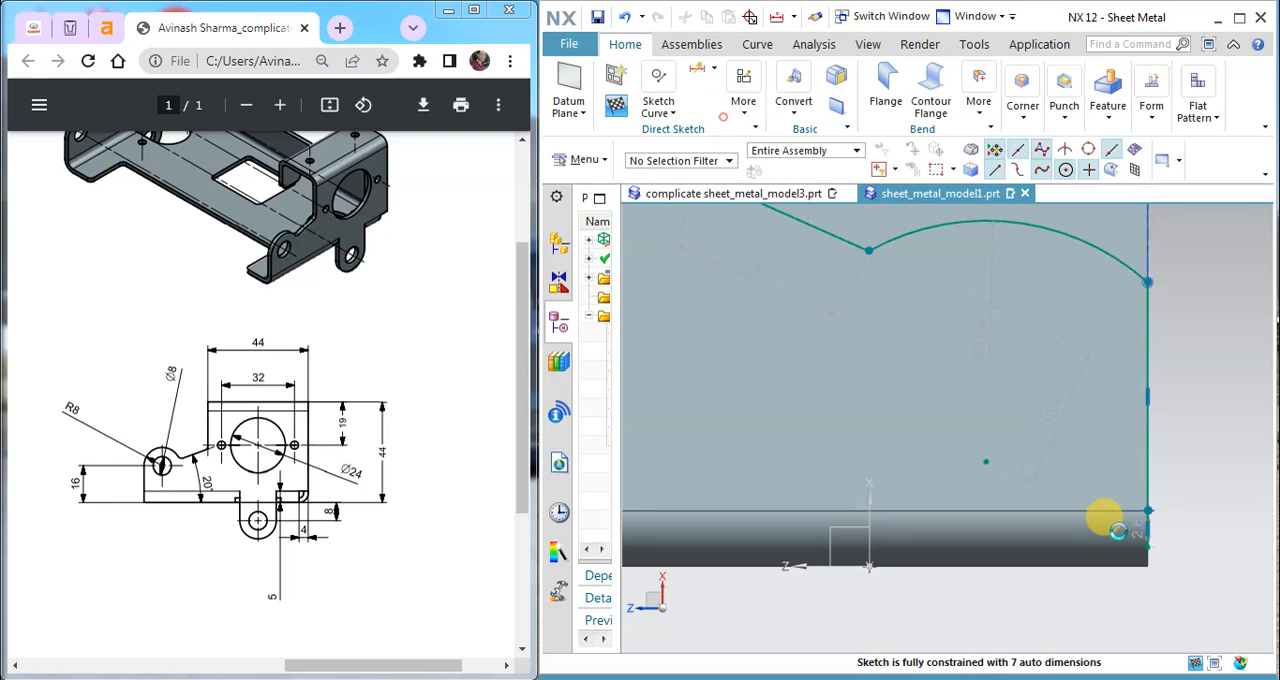
scroll(1100, 512, up, 3)
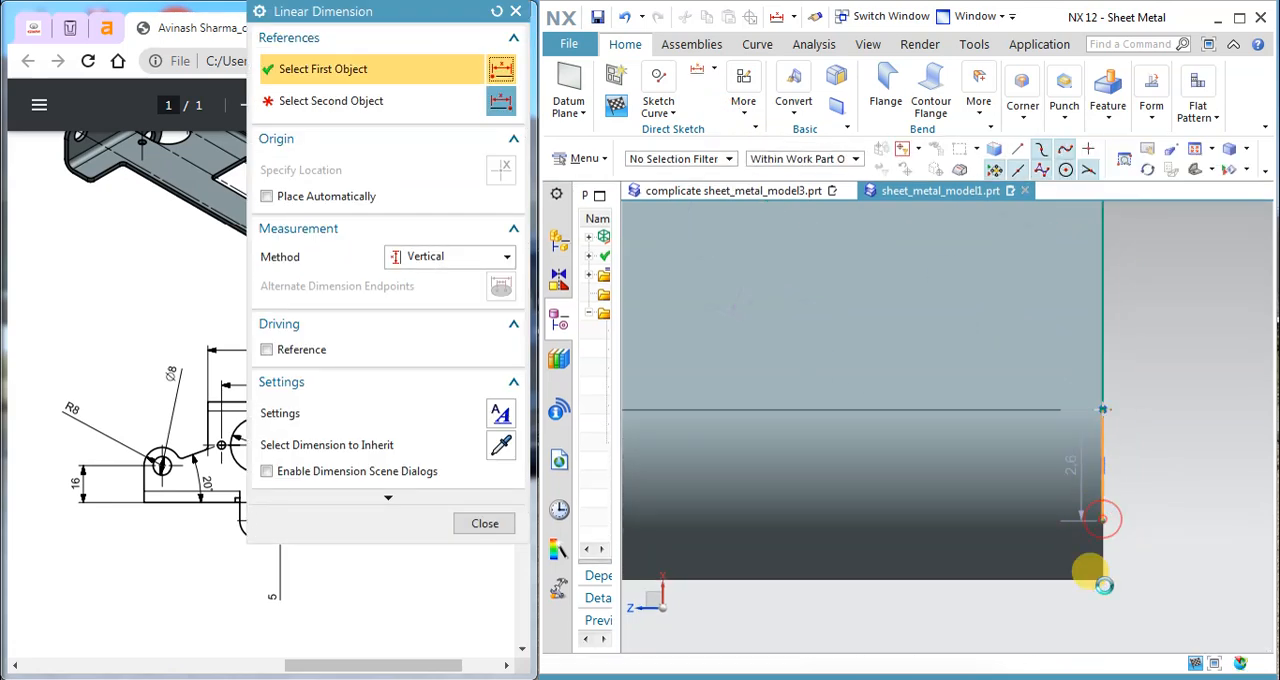
click(1092, 567)
click(1103, 580)
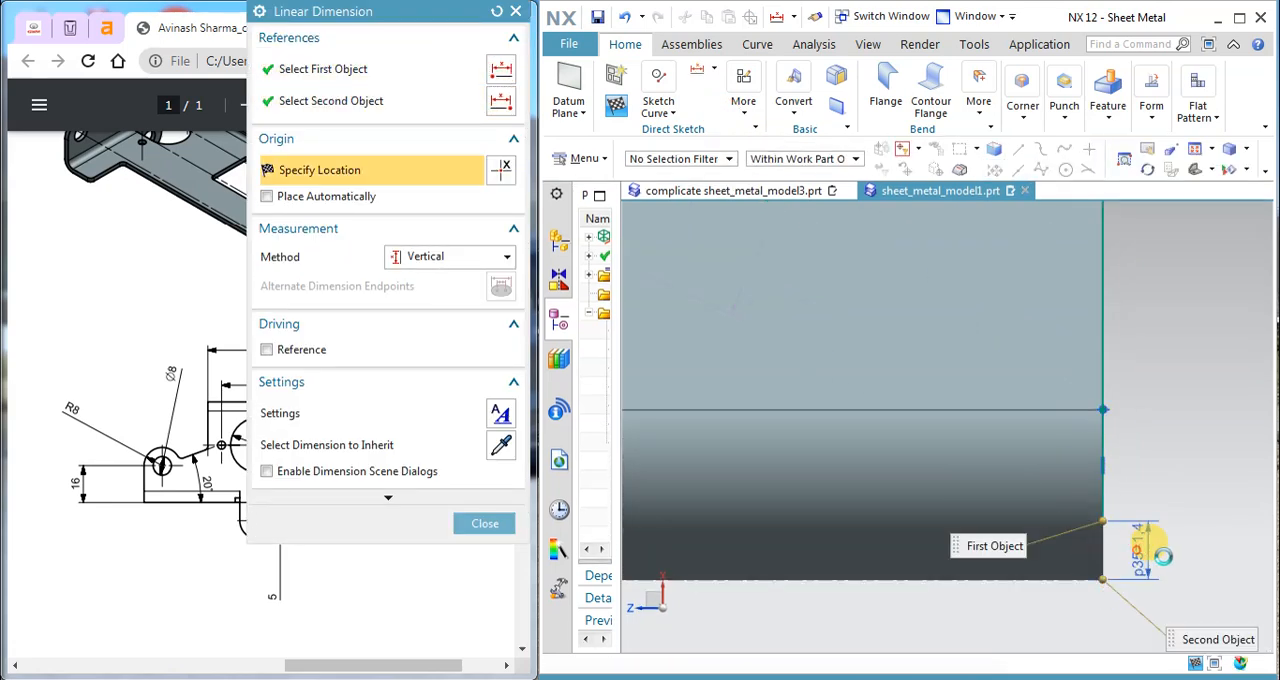
click(1150, 548)
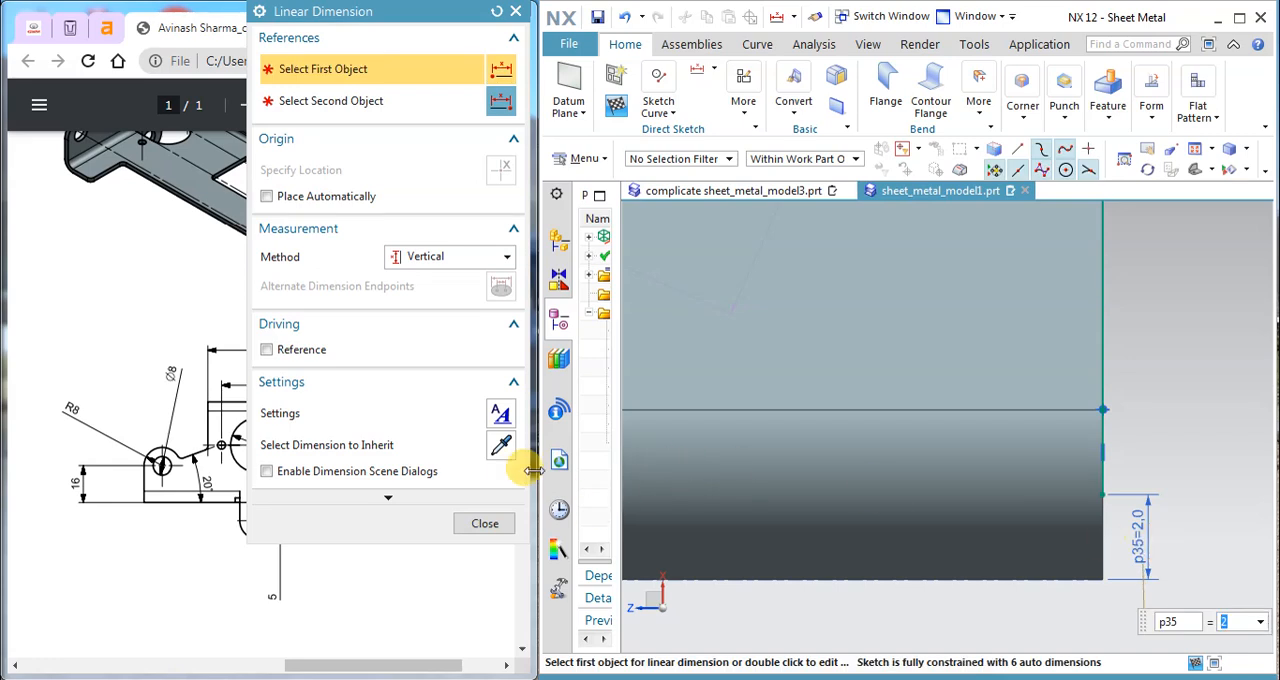
click(484, 524)
scroll(984, 434, down, 4)
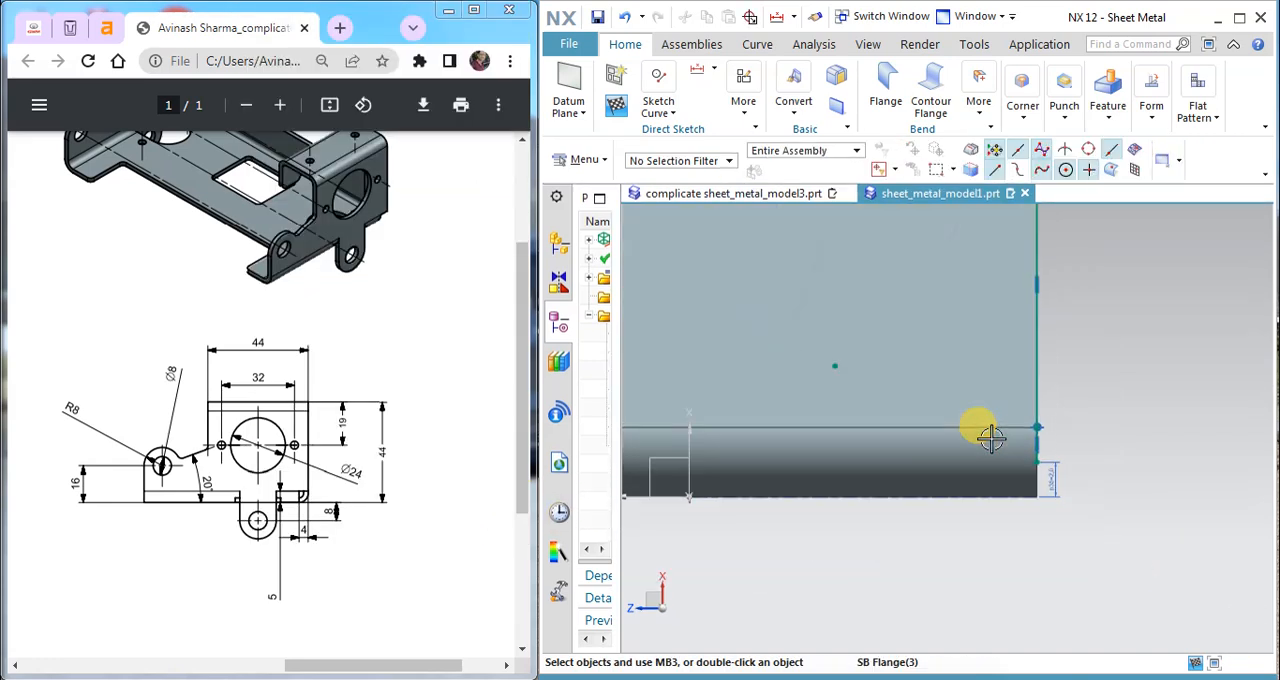
scroll(981, 432, down, 3)
scroll(971, 386, up, 6)
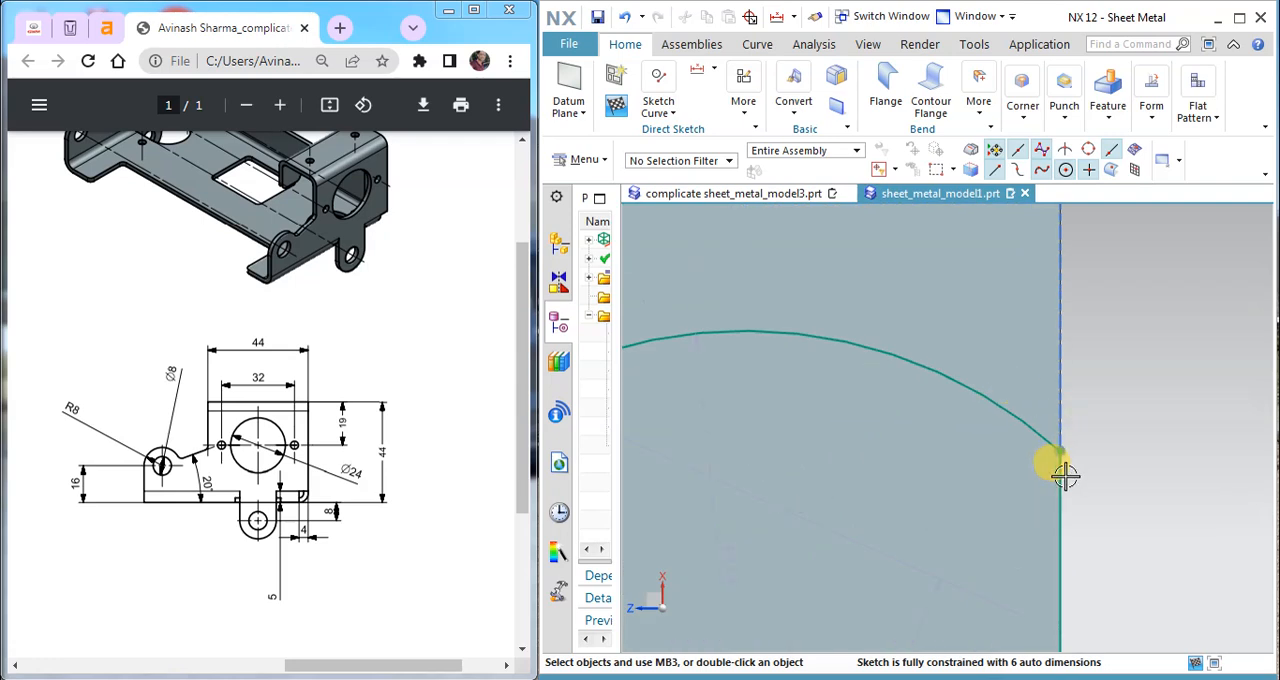
click(1066, 476)
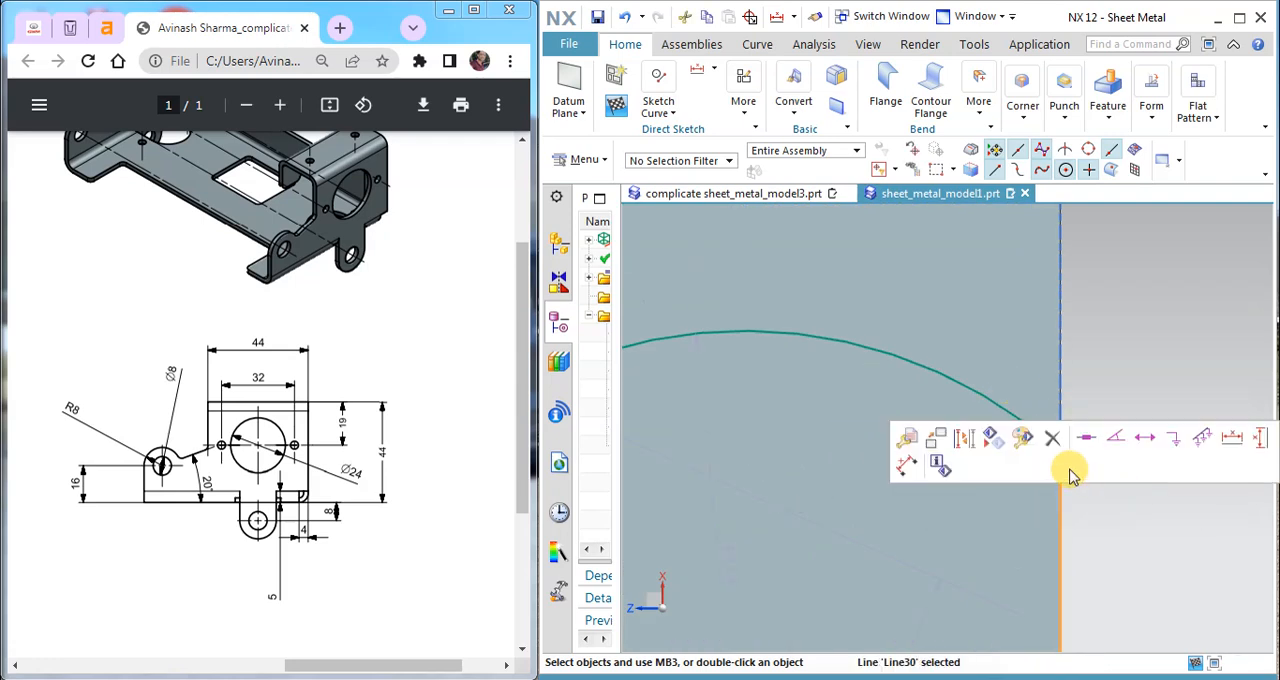
click(995, 403)
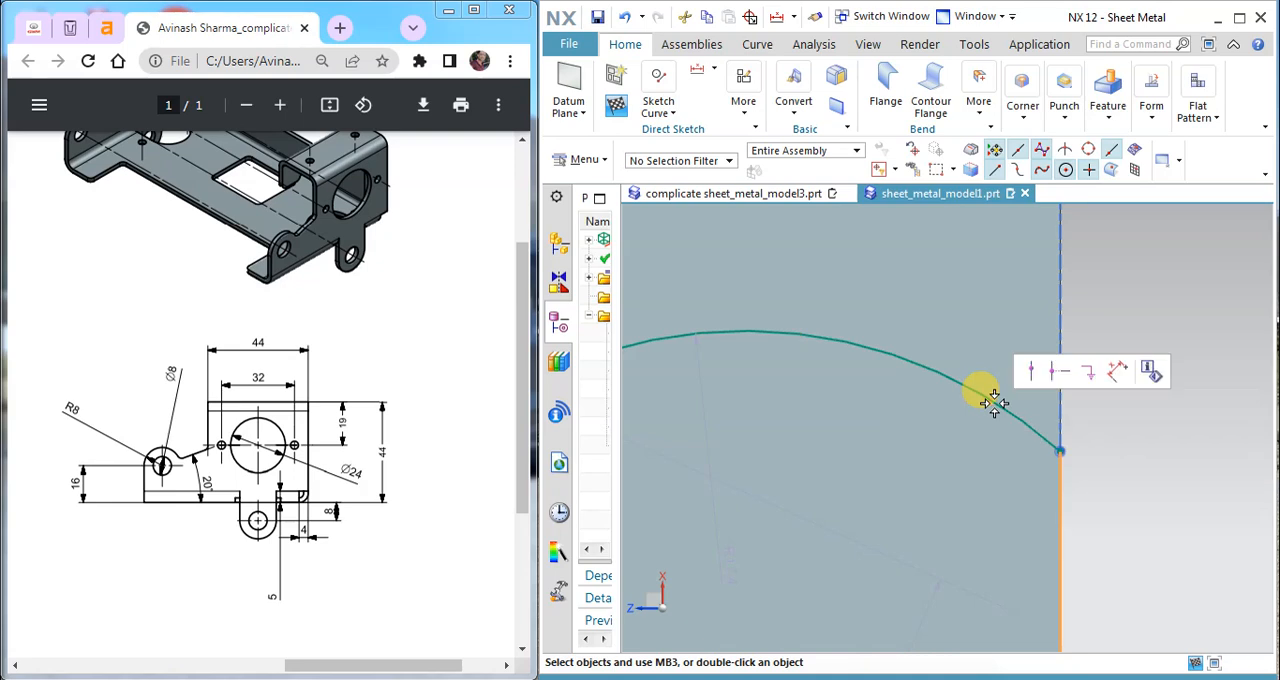
click(1097, 470)
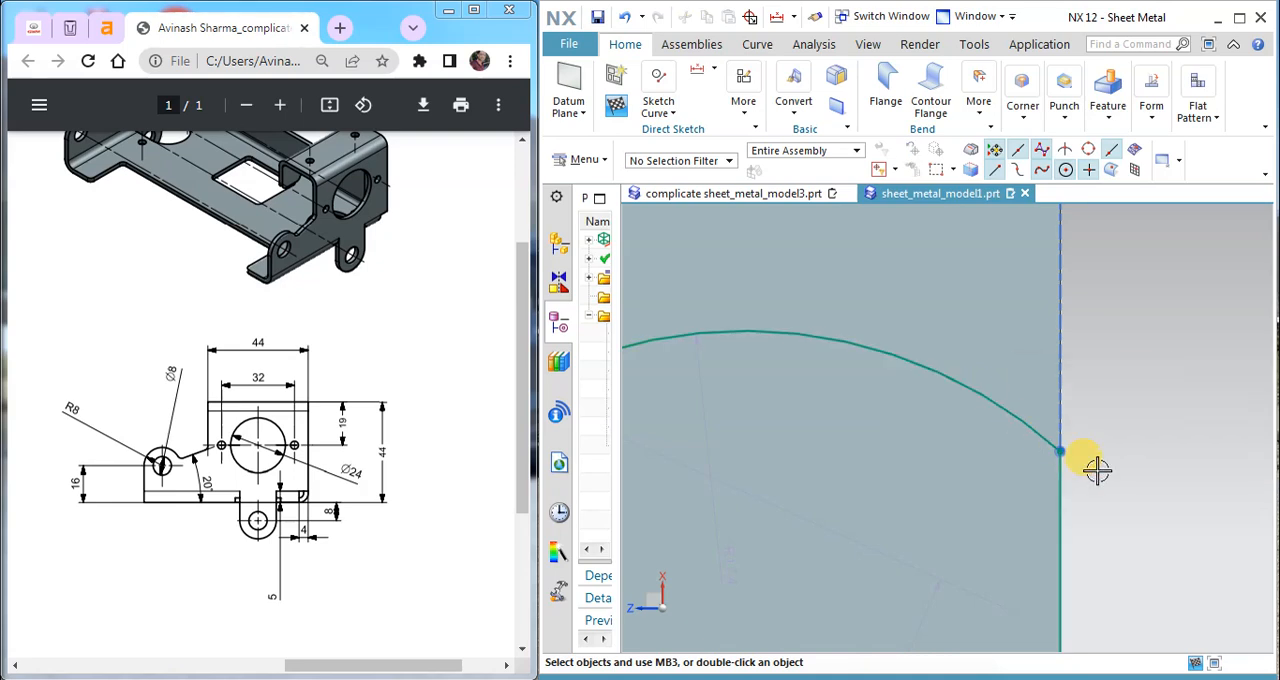
click(1045, 442)
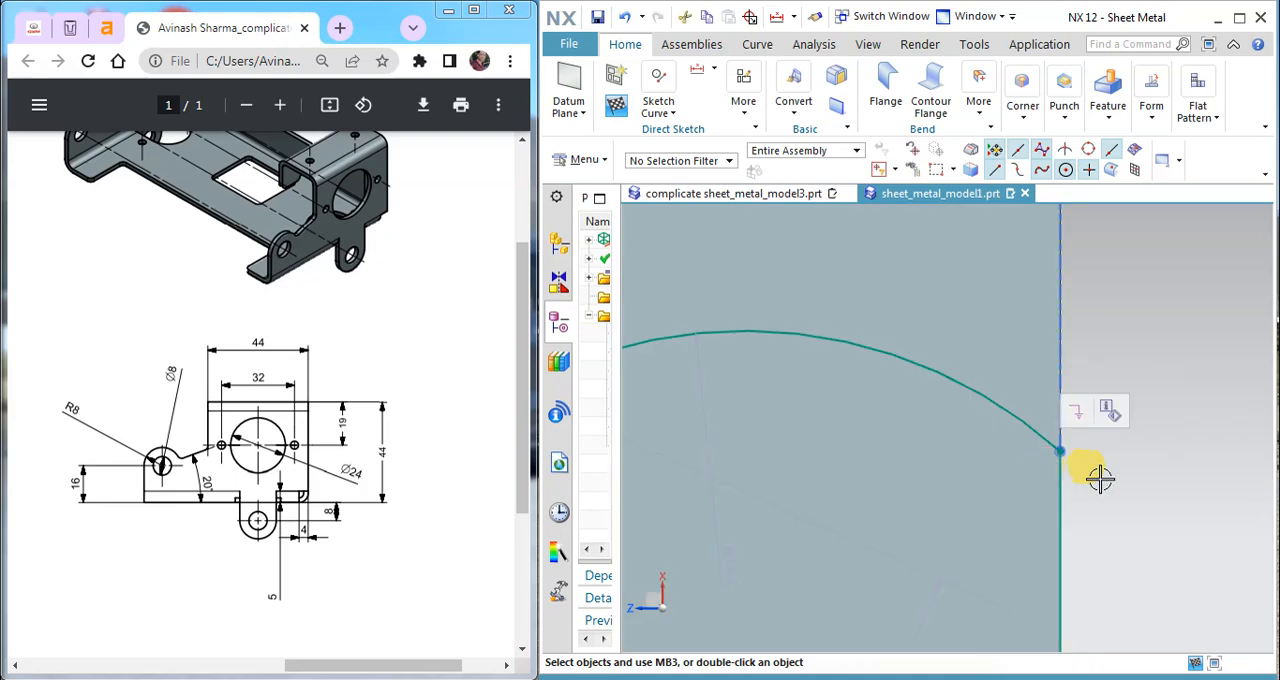
click(1027, 425)
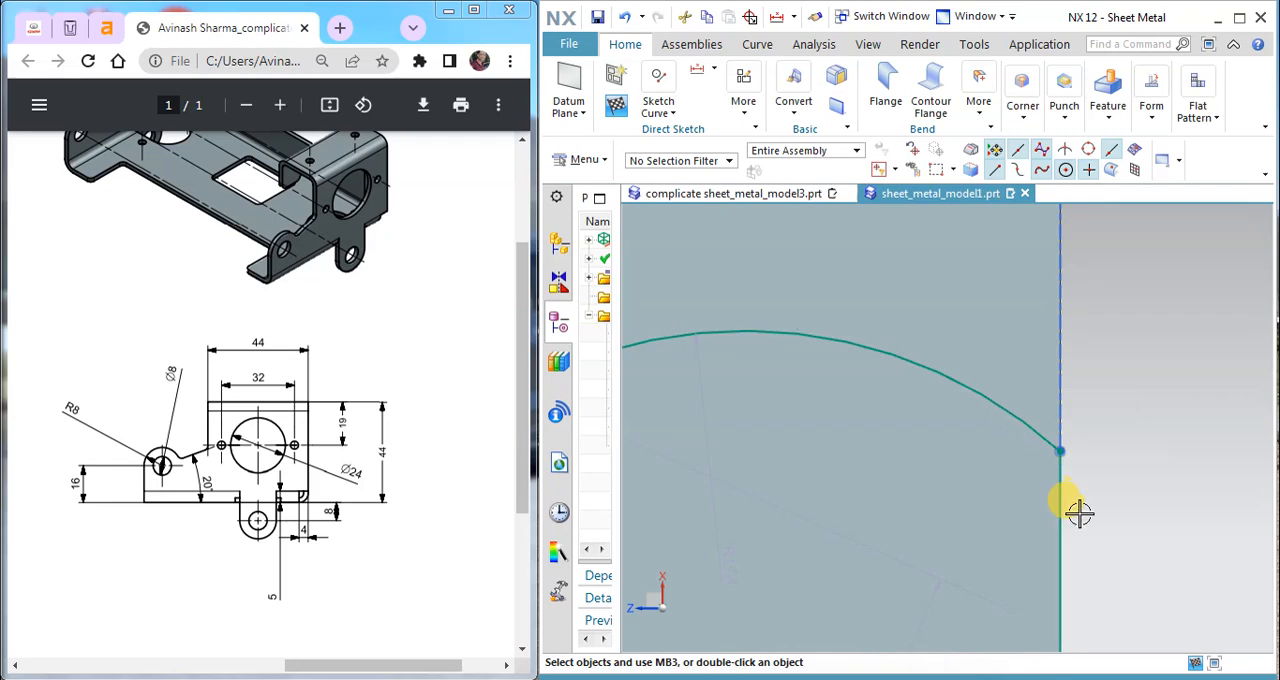
scroll(1040, 450, down, 4)
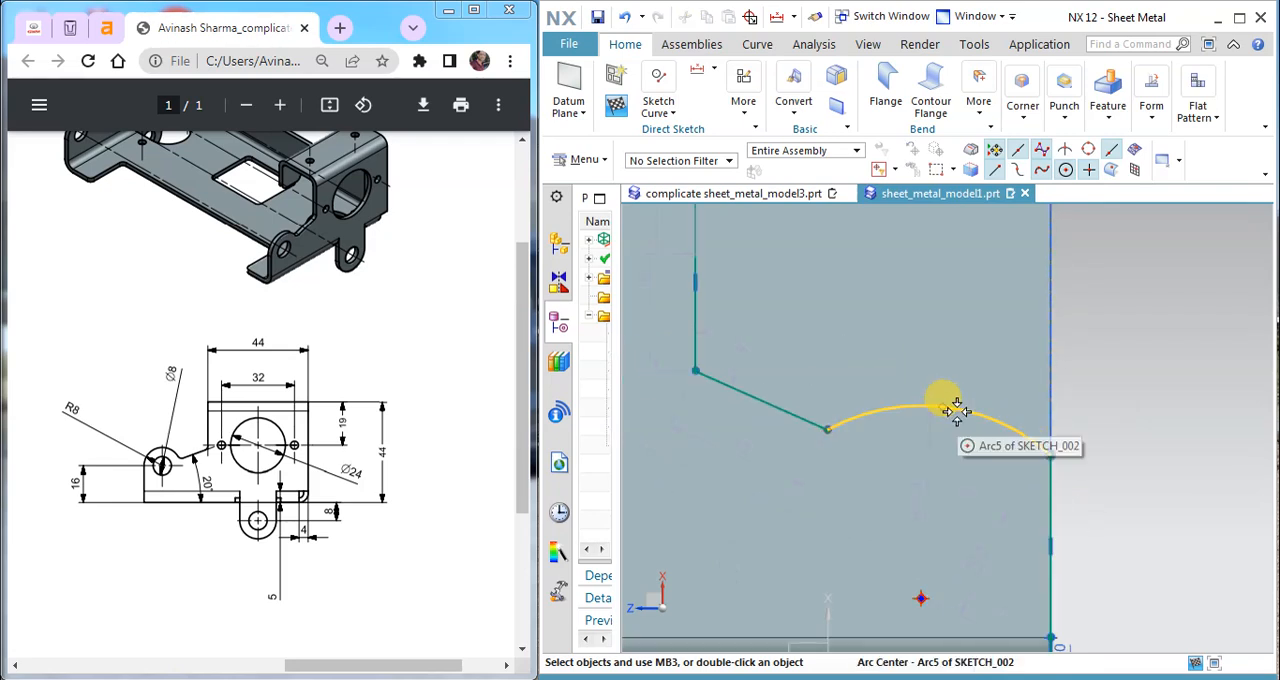
click(1053, 484)
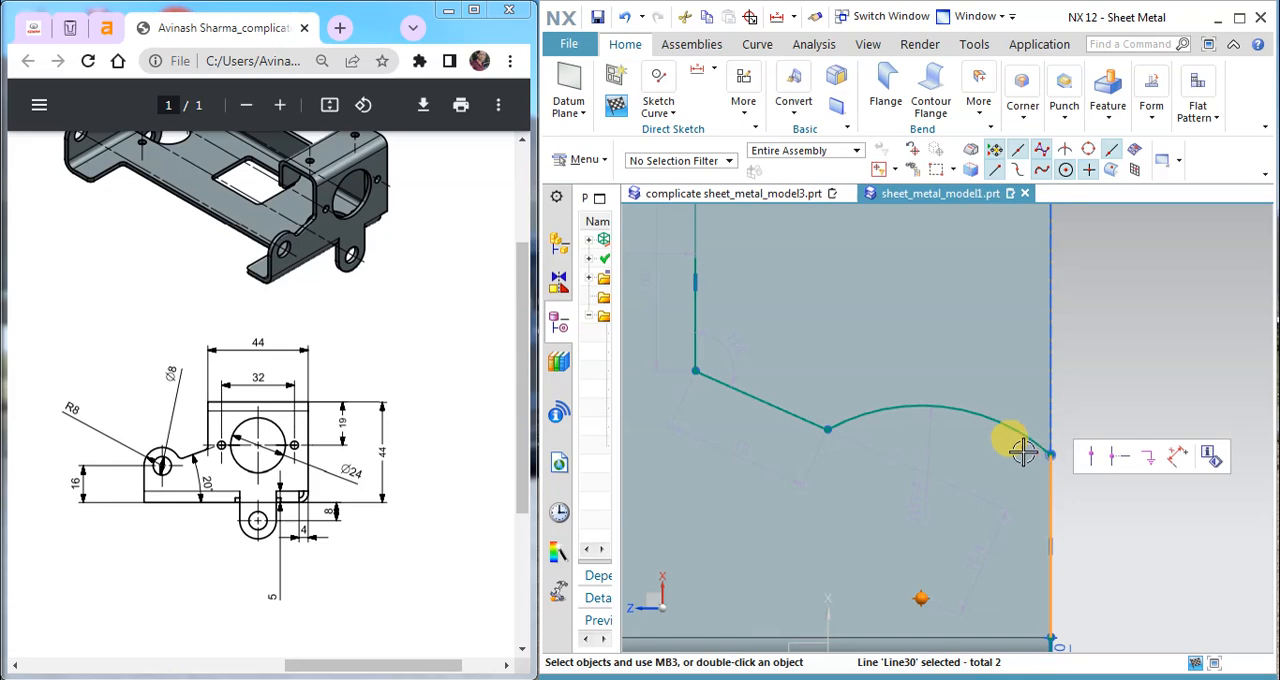
click(1020, 438)
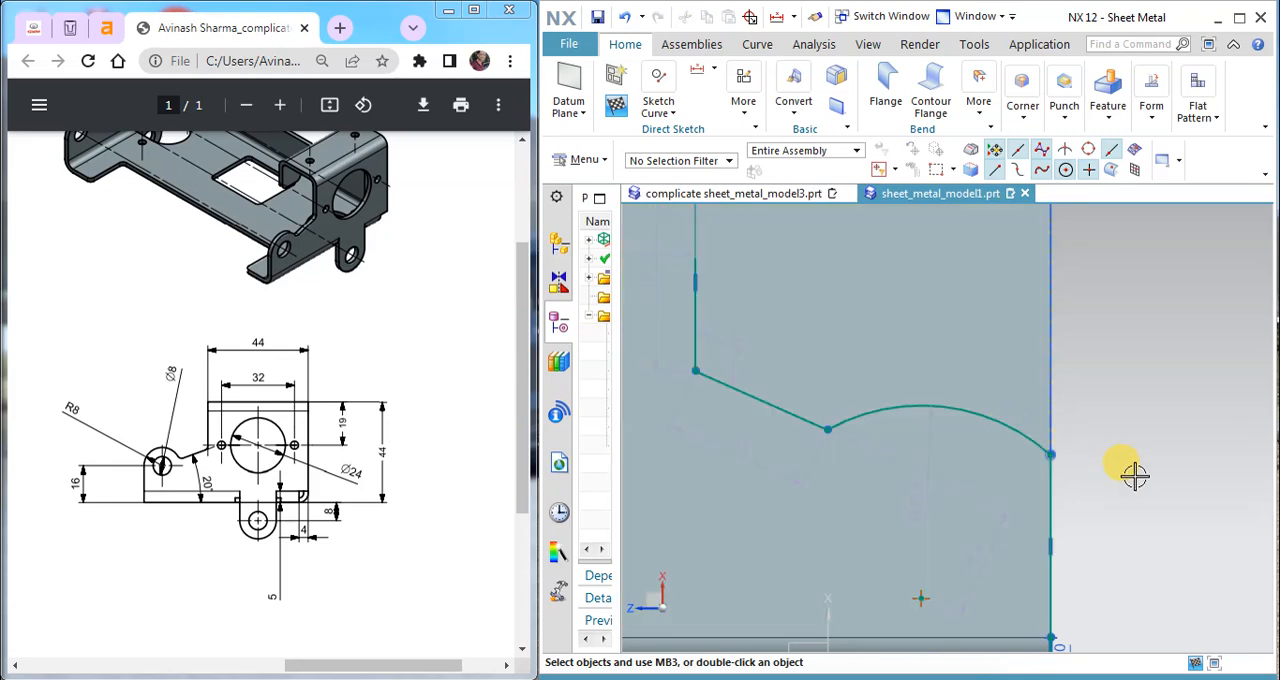
click(1010, 423)
click(1029, 443)
click(1035, 446)
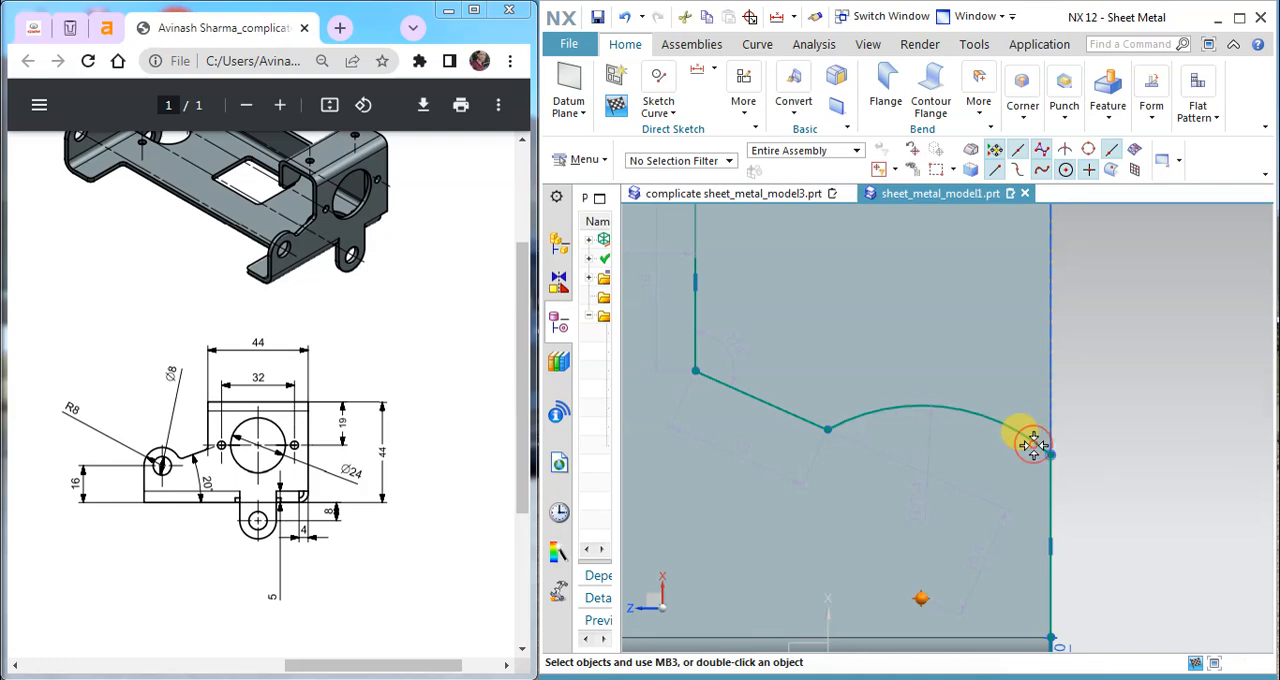
click(1055, 503)
click(1035, 440)
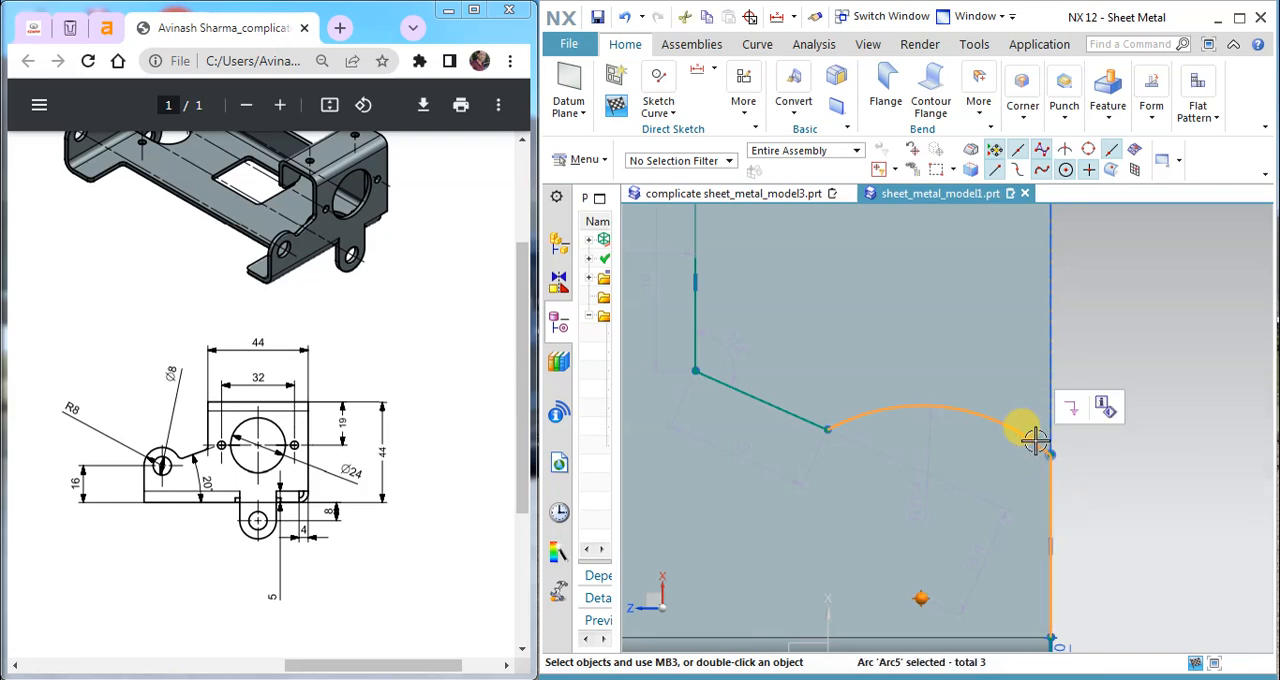
key(Escape)
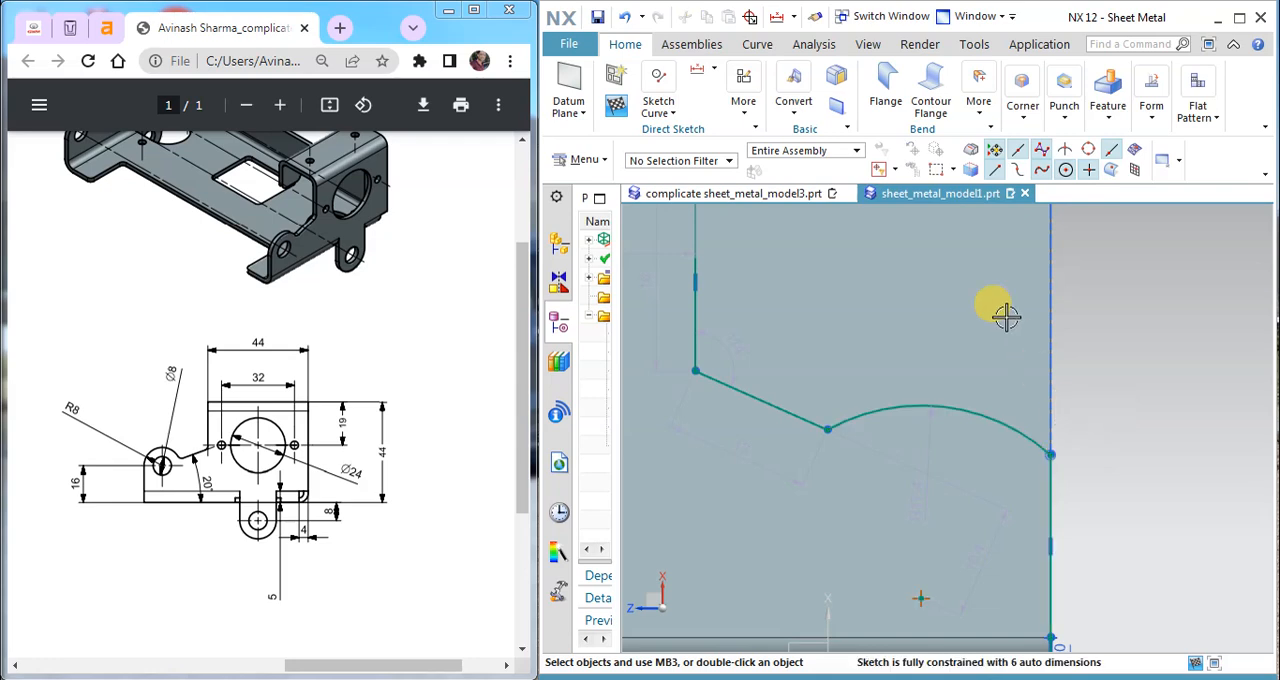
Step: Add the Geometric Constraints command to the Direct Sketch group and make the arc tangent to the vertical line on the flange's outer edge
click(755, 127)
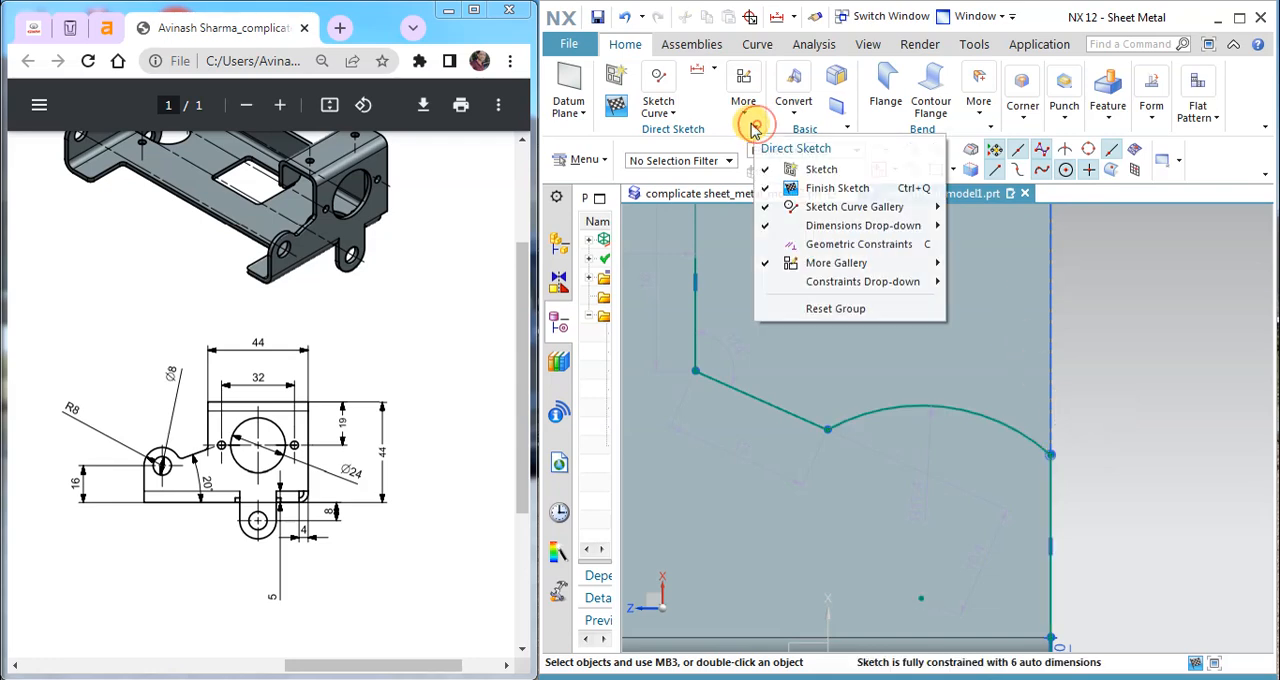
click(779, 245)
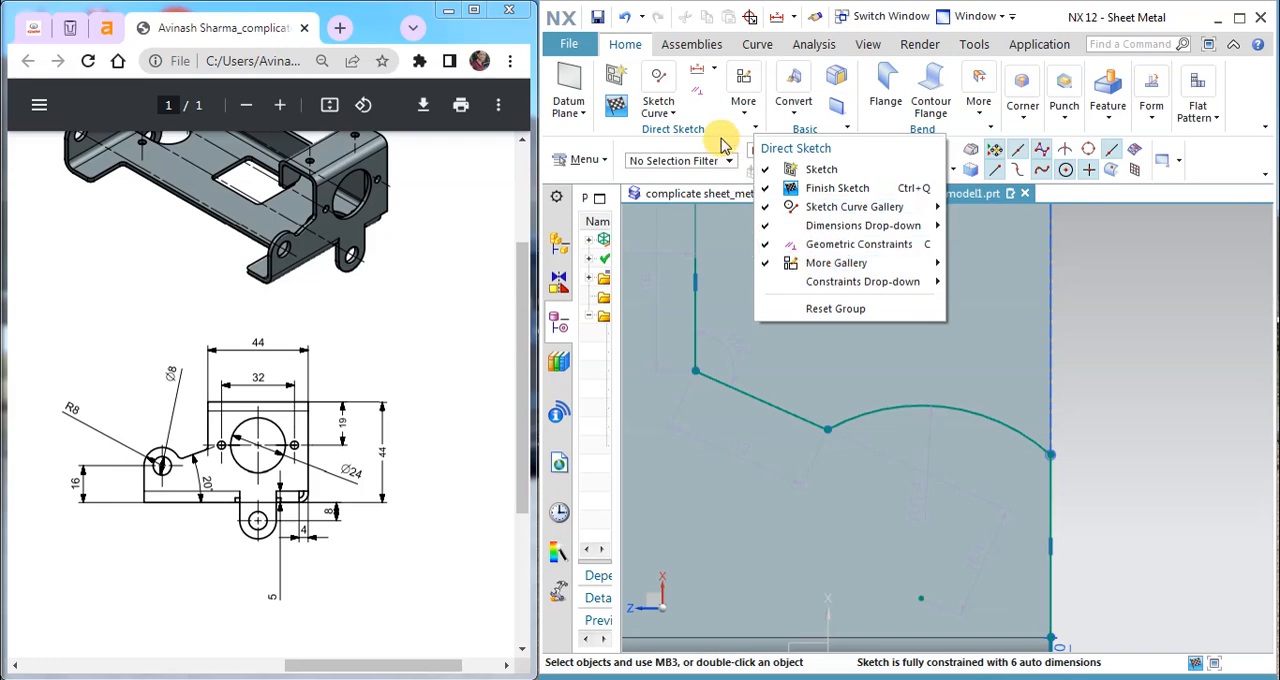
click(699, 92)
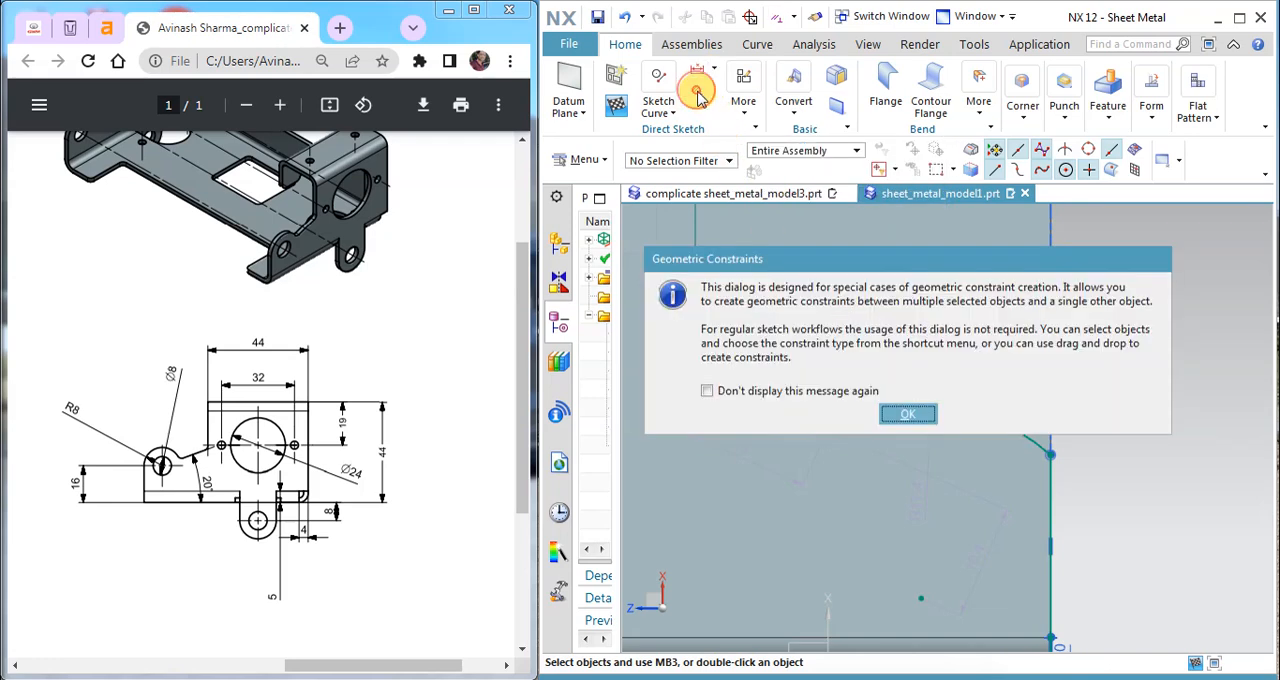
click(906, 413)
click(343, 74)
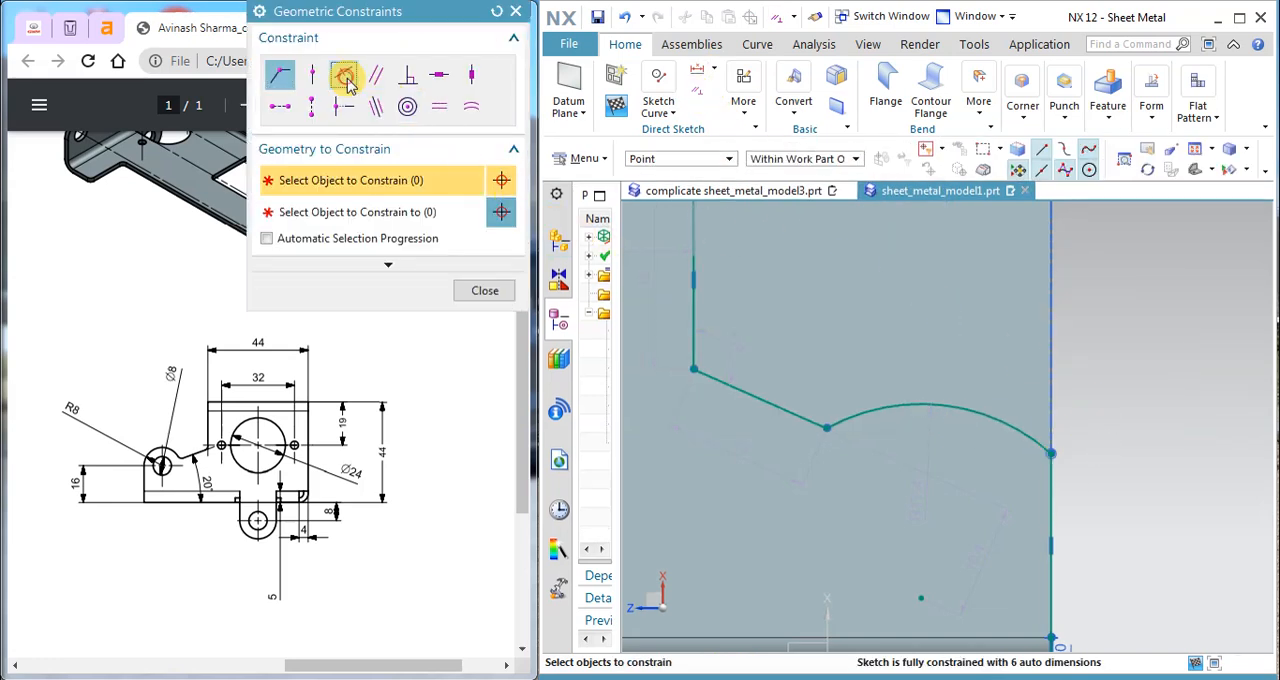
click(999, 424)
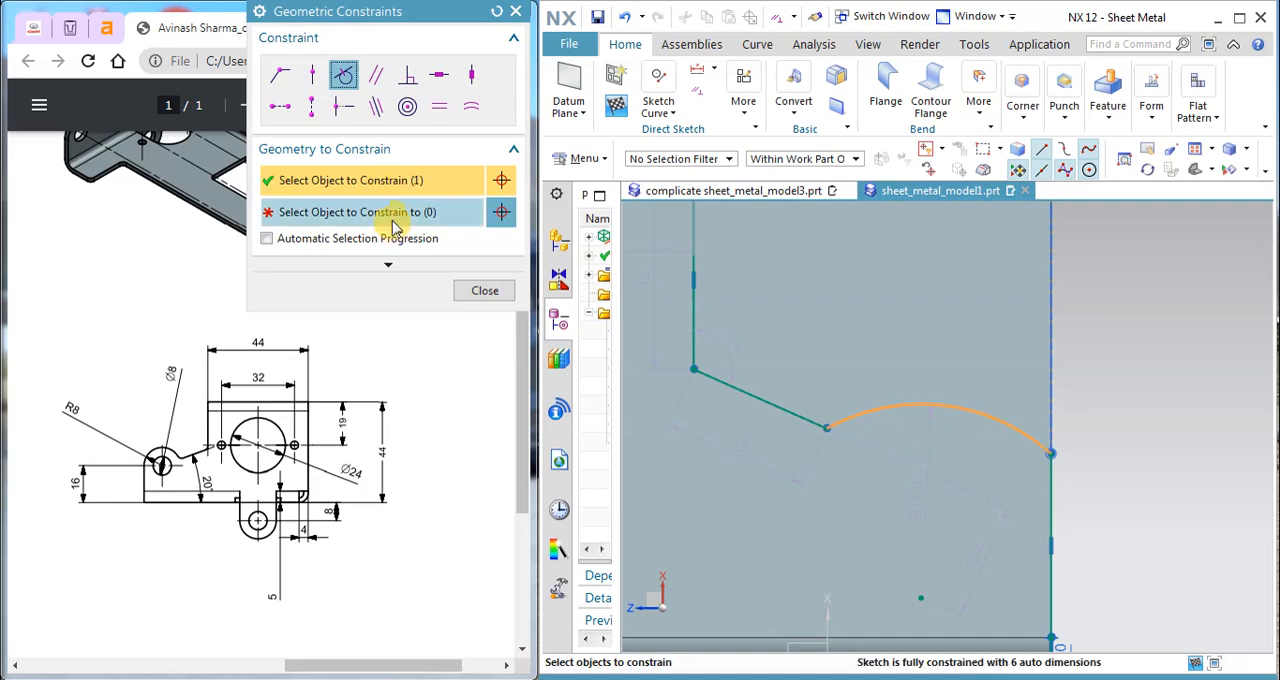
click(314, 212)
click(1048, 489)
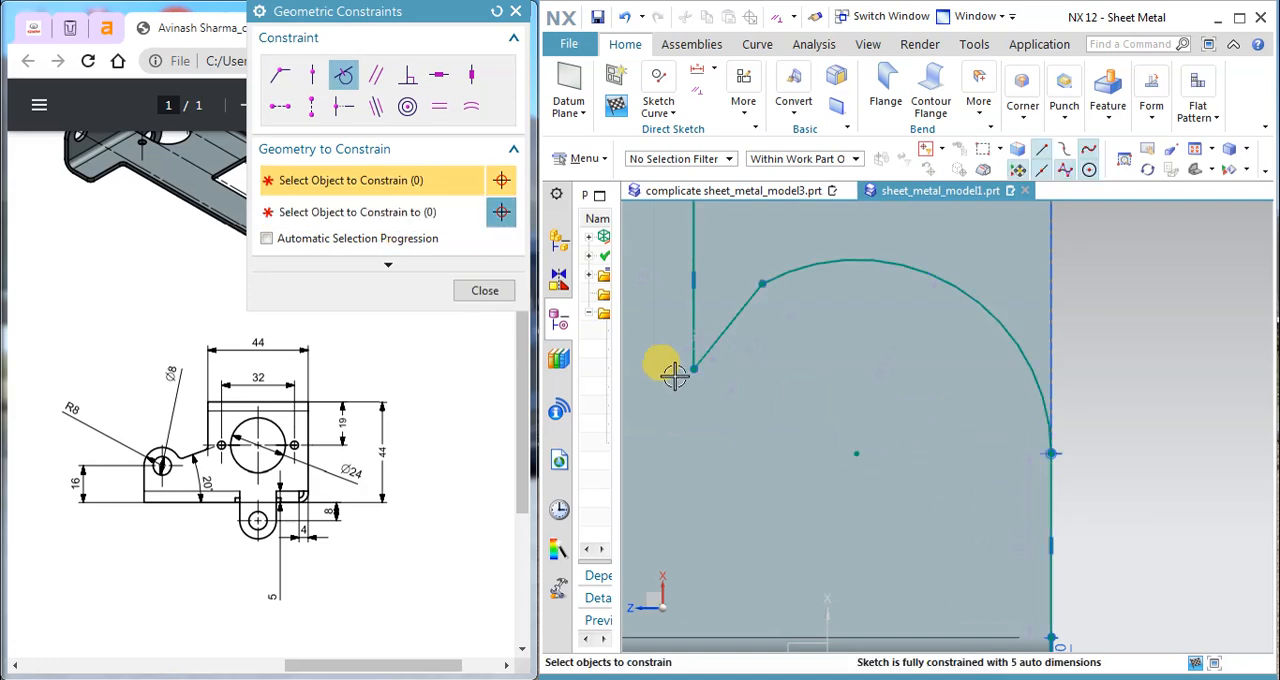
click(484, 291)
Step: Move the arc's inner end down so the sloping line is about 11.4 mm long and the arc's radius about 11.1 mm
drag(762, 284, 807, 431)
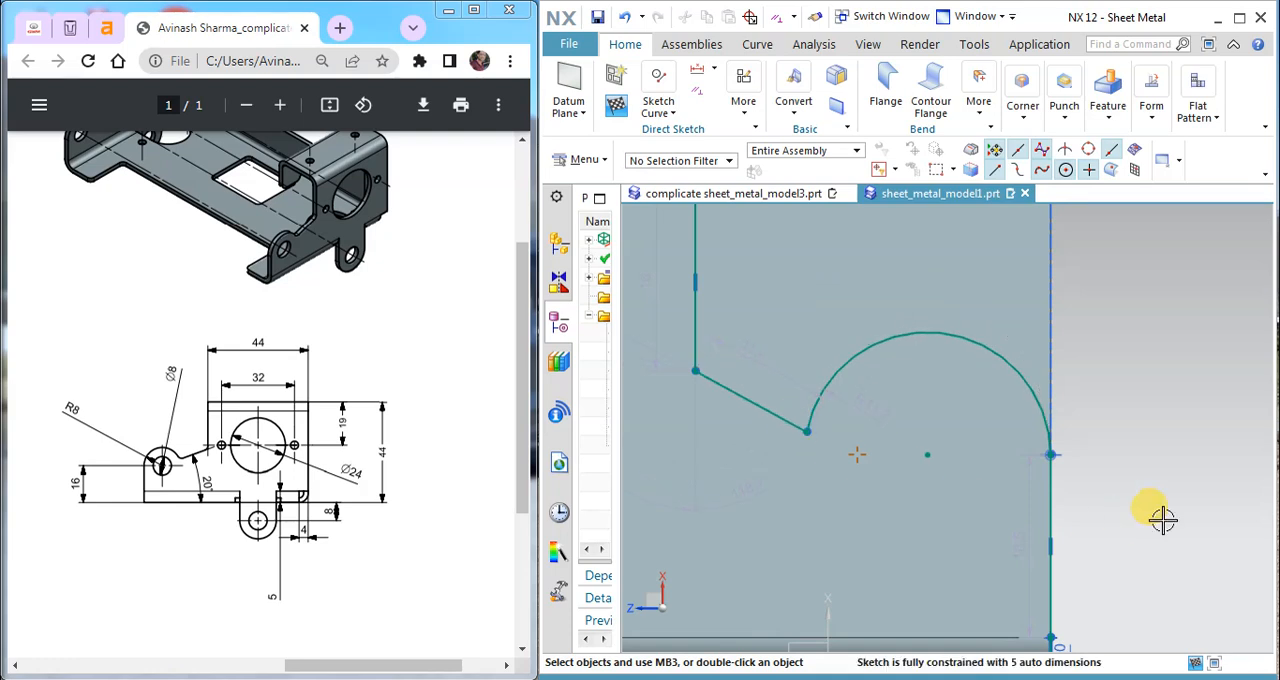
scroll(1163, 518, down, 2)
scroll(1020, 520, up, 1)
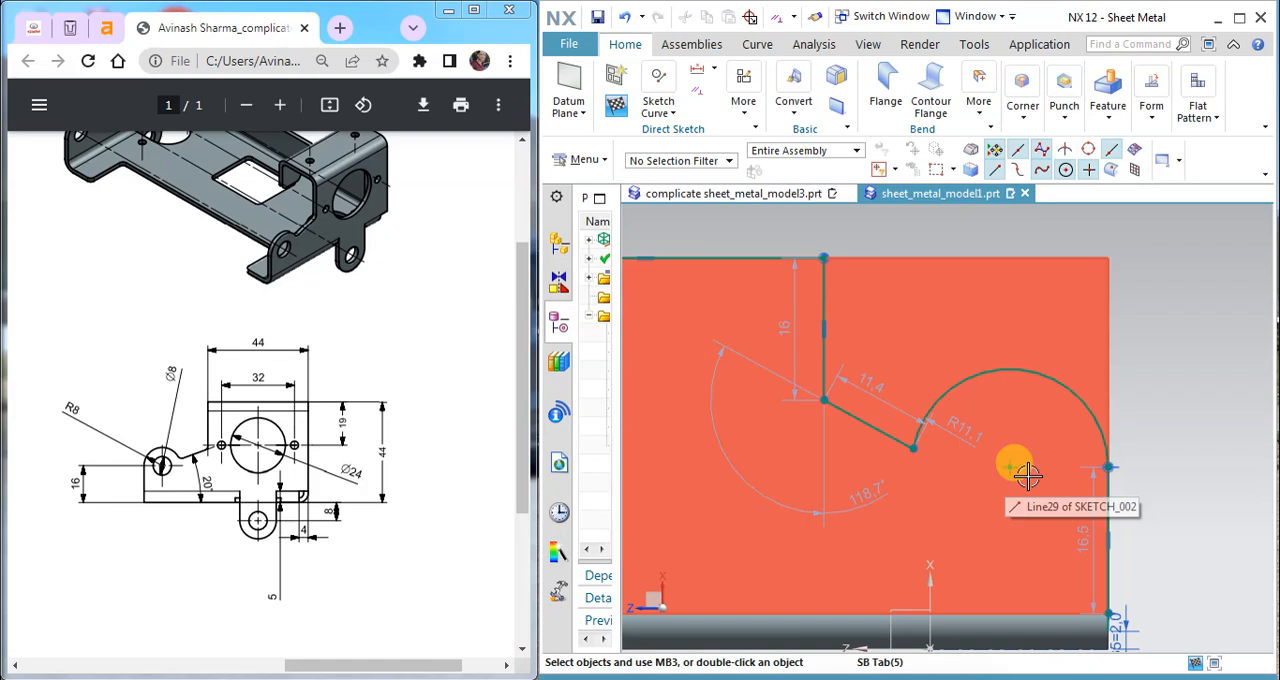
Step: Draw a line about 11 mm long from the arc's inner end to its centre and convert it to a reference line
click(709, 80)
click(662, 106)
click(666, 110)
click(666, 110)
click(718, 160)
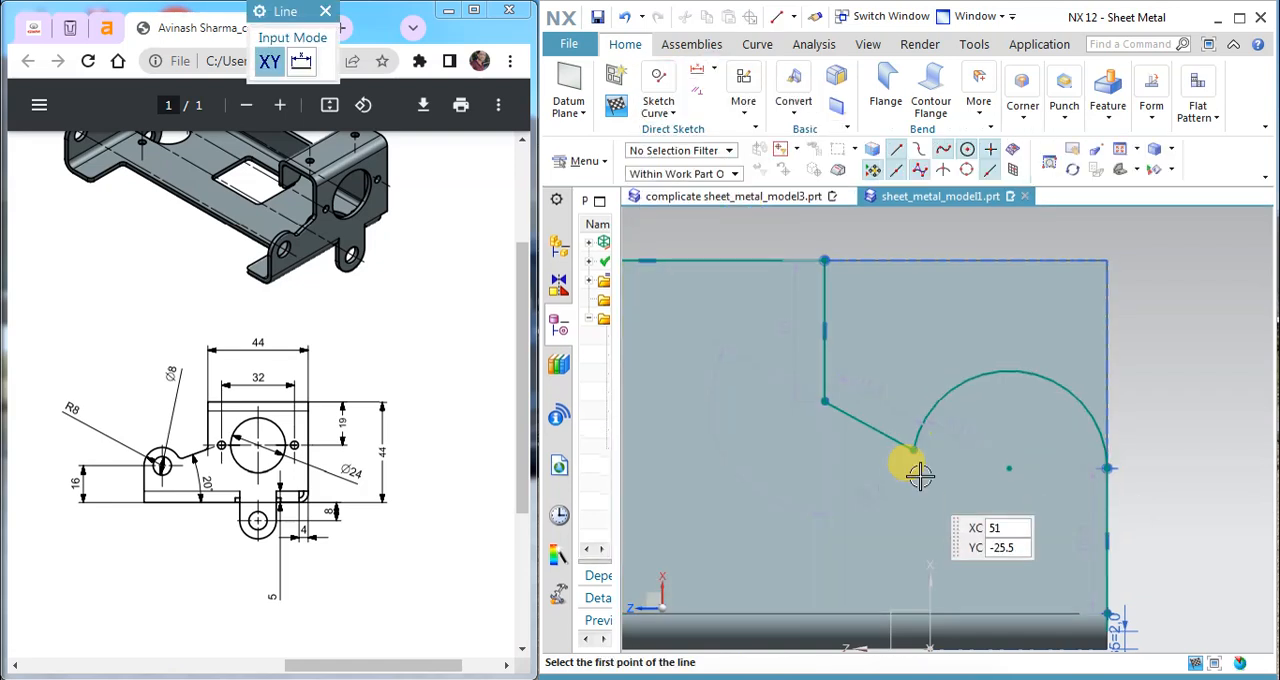
click(913, 449)
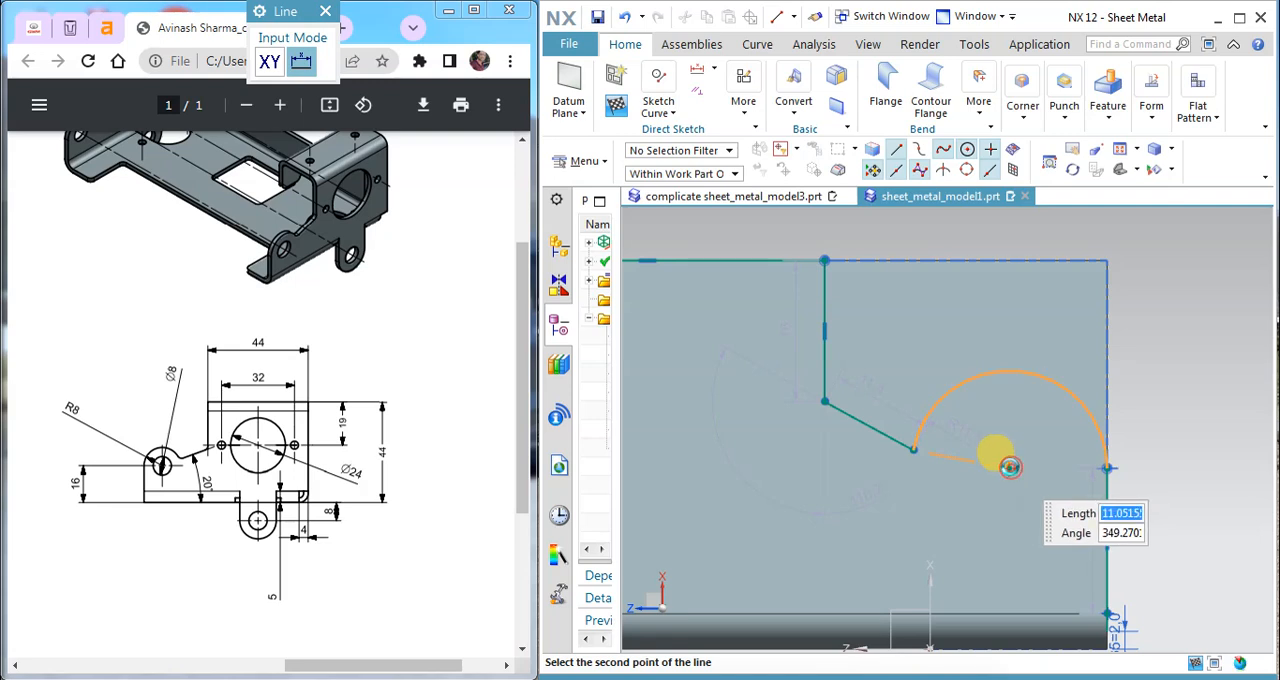
click(1010, 466)
key(Escape)
click(985, 463)
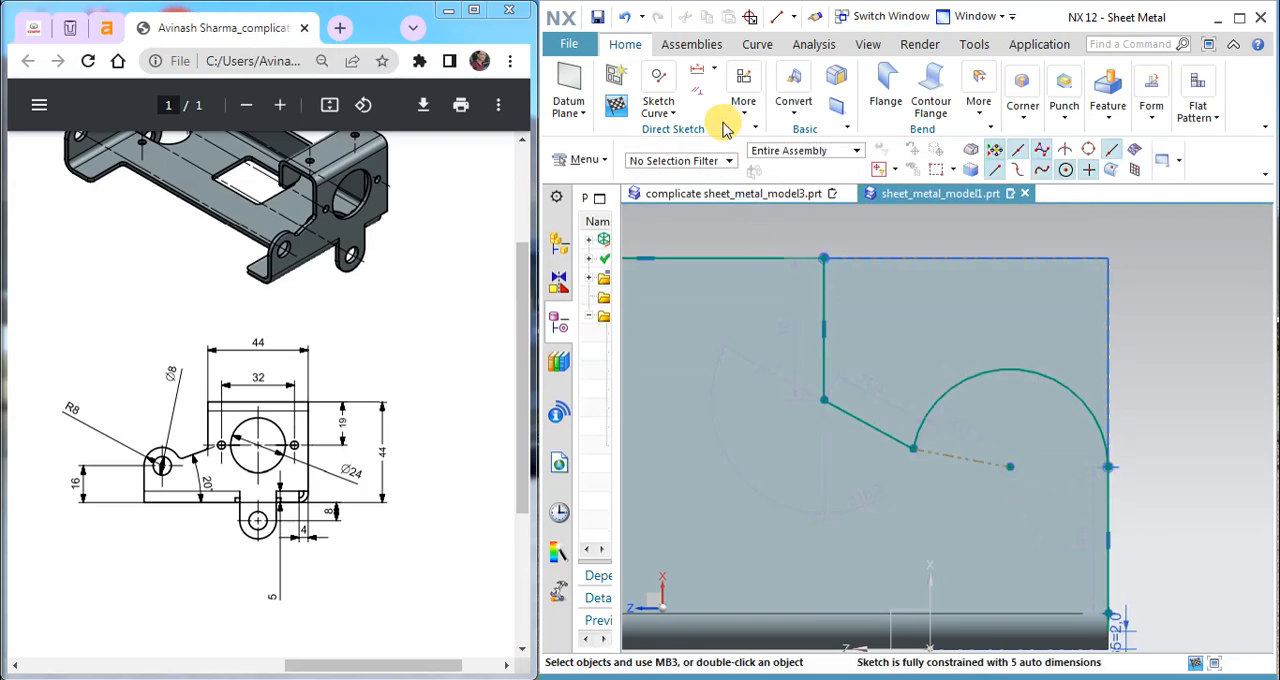
Step: Constrain the sloping line to be collinear with the reference line that ends at the arc's centre
click(695, 85)
click(907, 414)
click(375, 105)
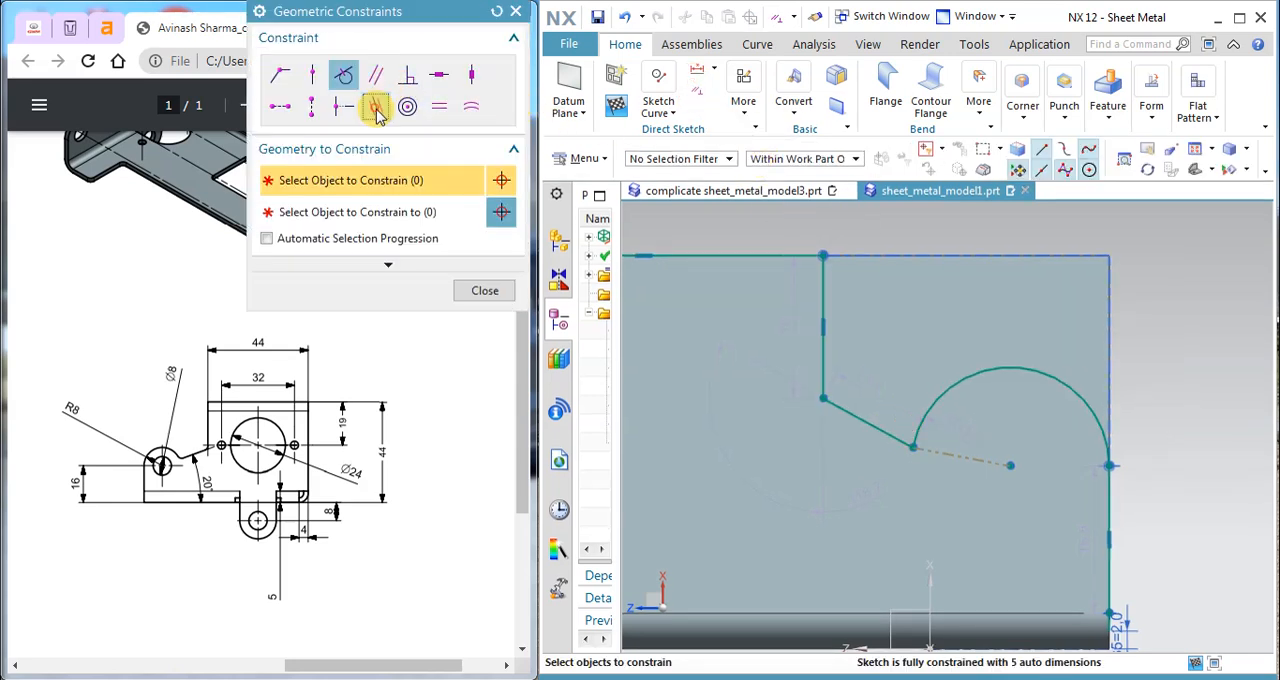
click(885, 432)
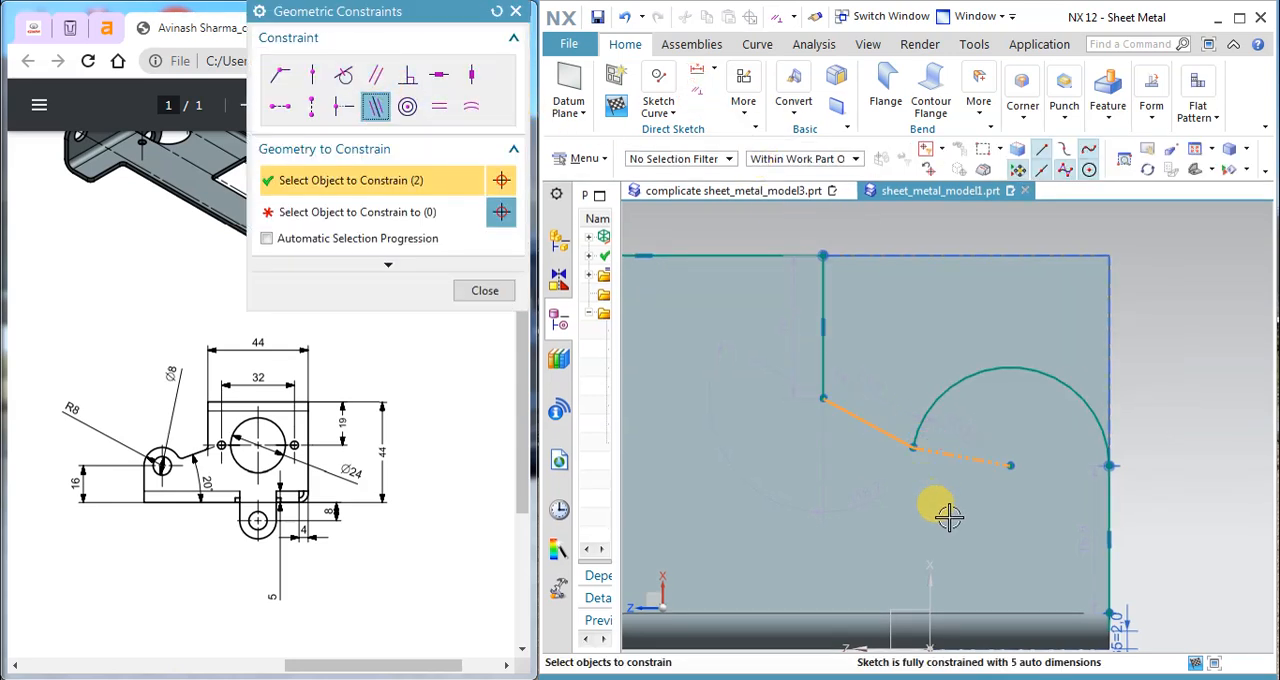
click(497, 11)
click(375, 105)
click(883, 430)
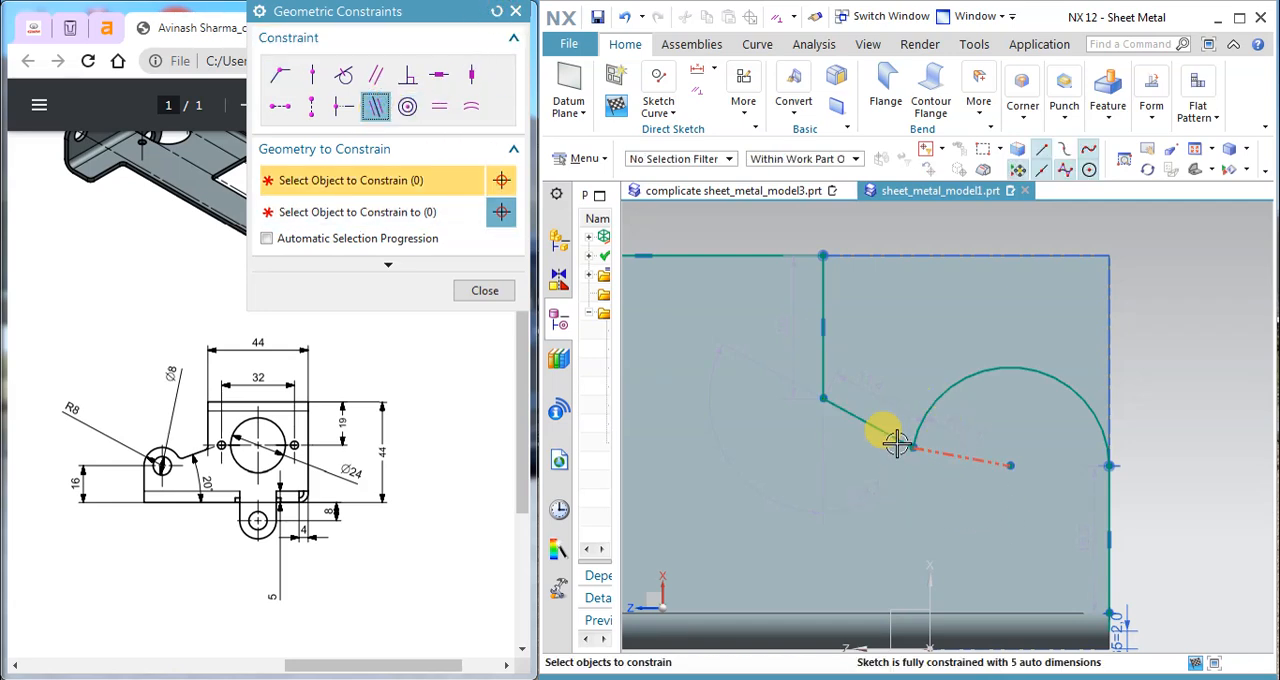
click(888, 437)
middle_click(1192, 440)
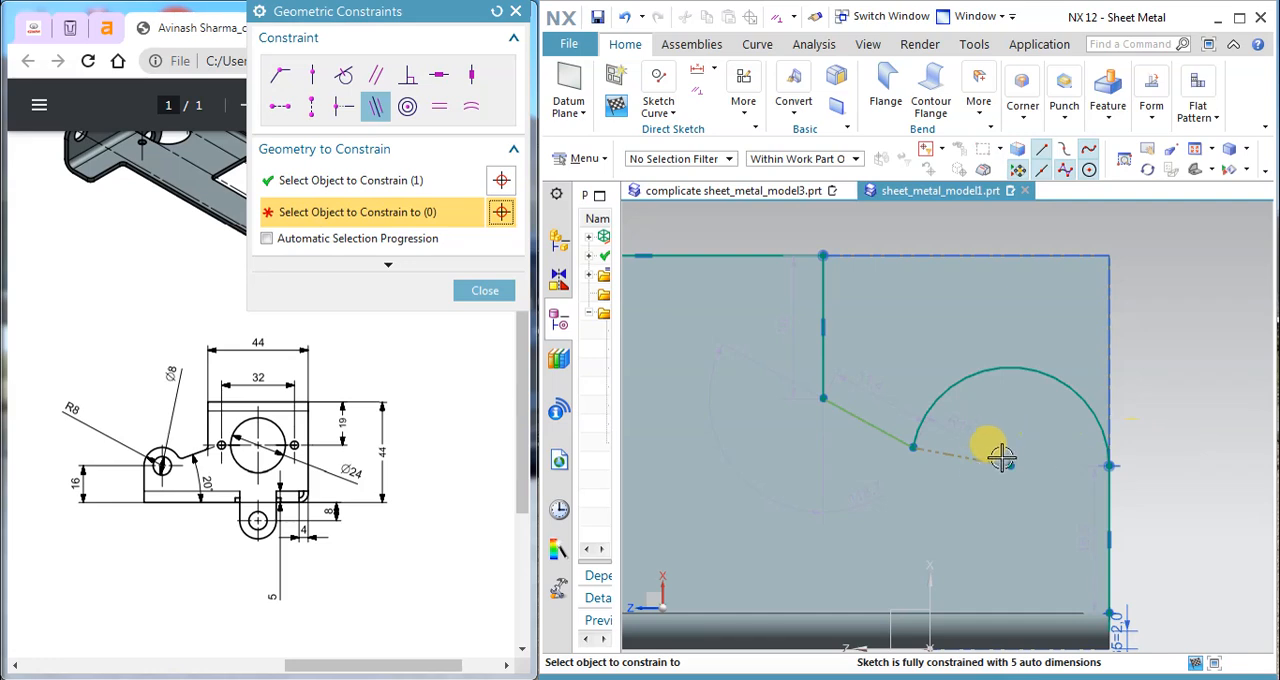
click(990, 461)
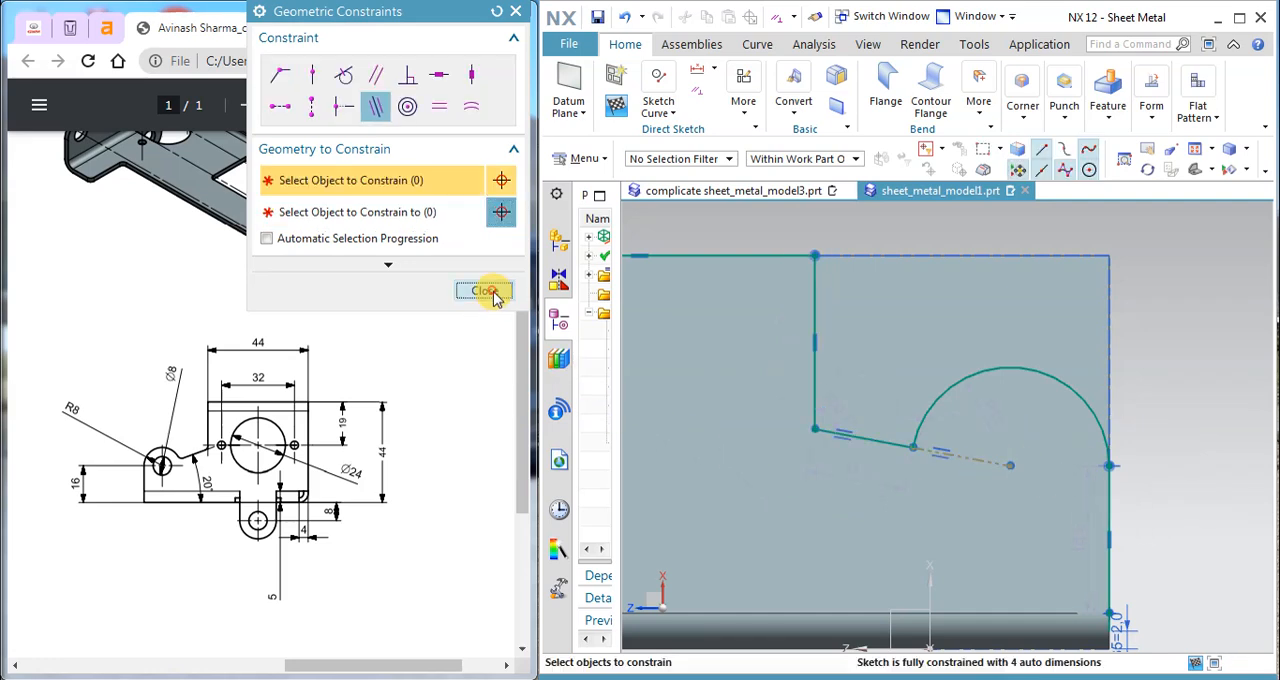
click(484, 291)
key(ctrl+q)
scroll(887, 465, up, 1)
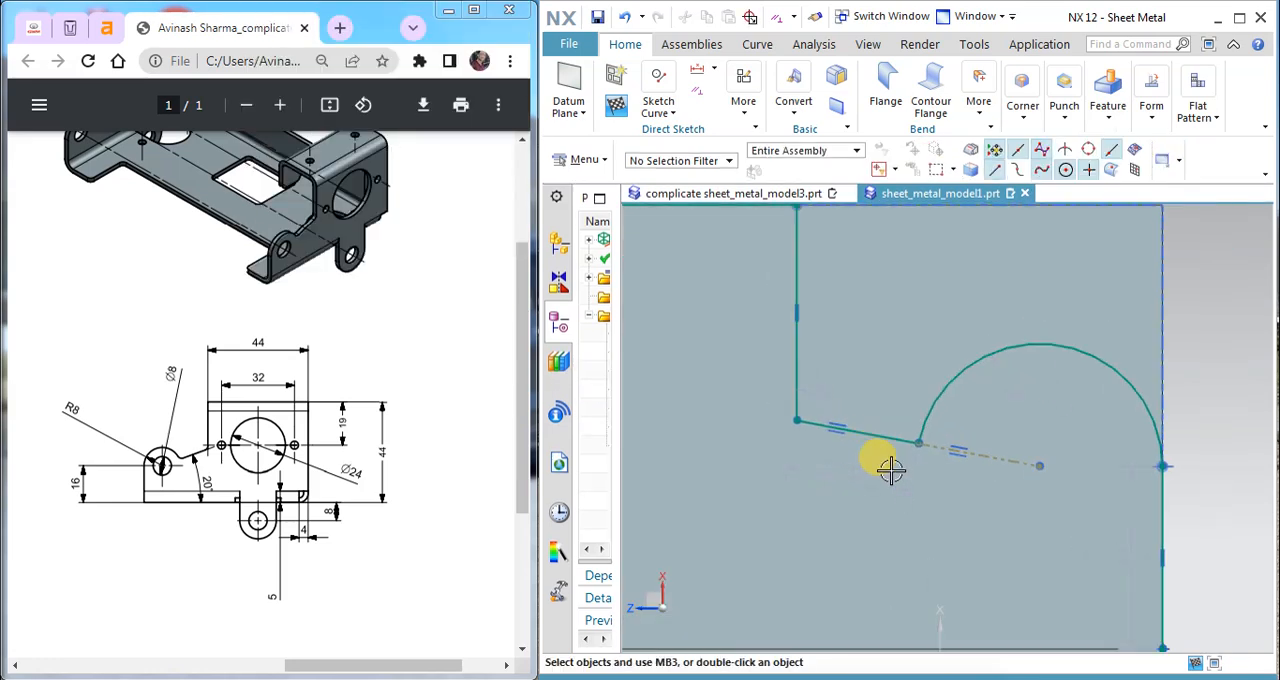
scroll(890, 470, down, 1)
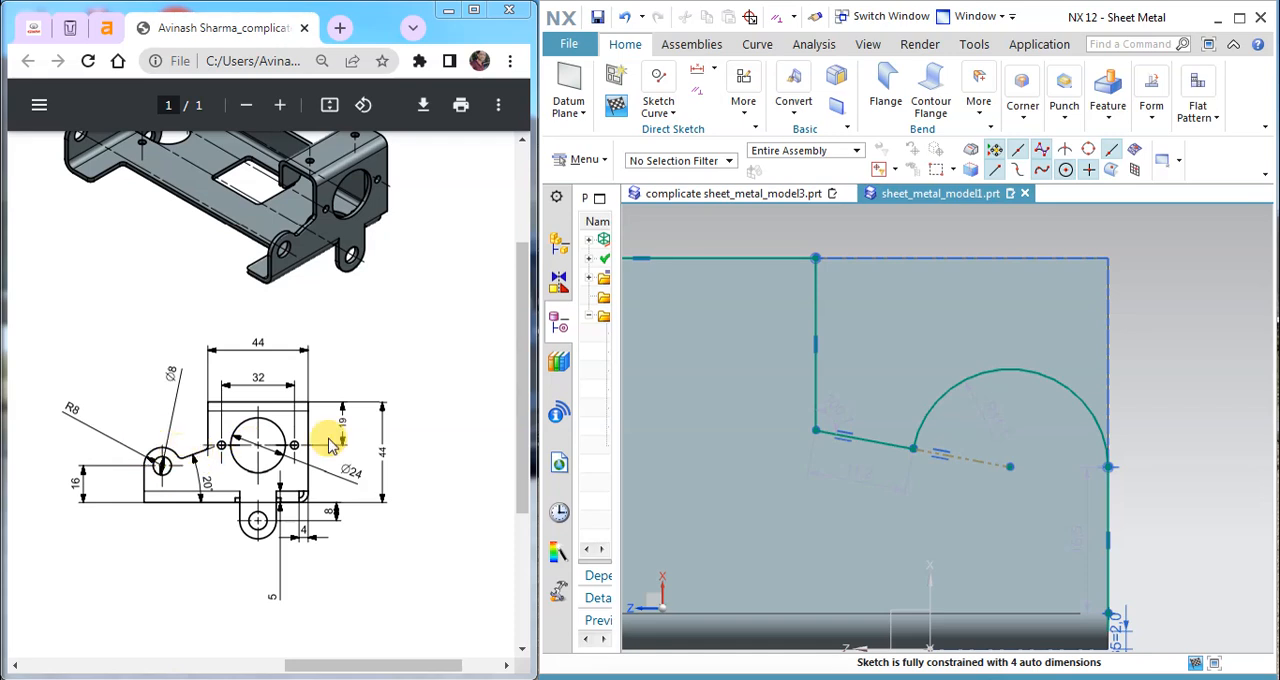
click(662, 108)
click(743, 100)
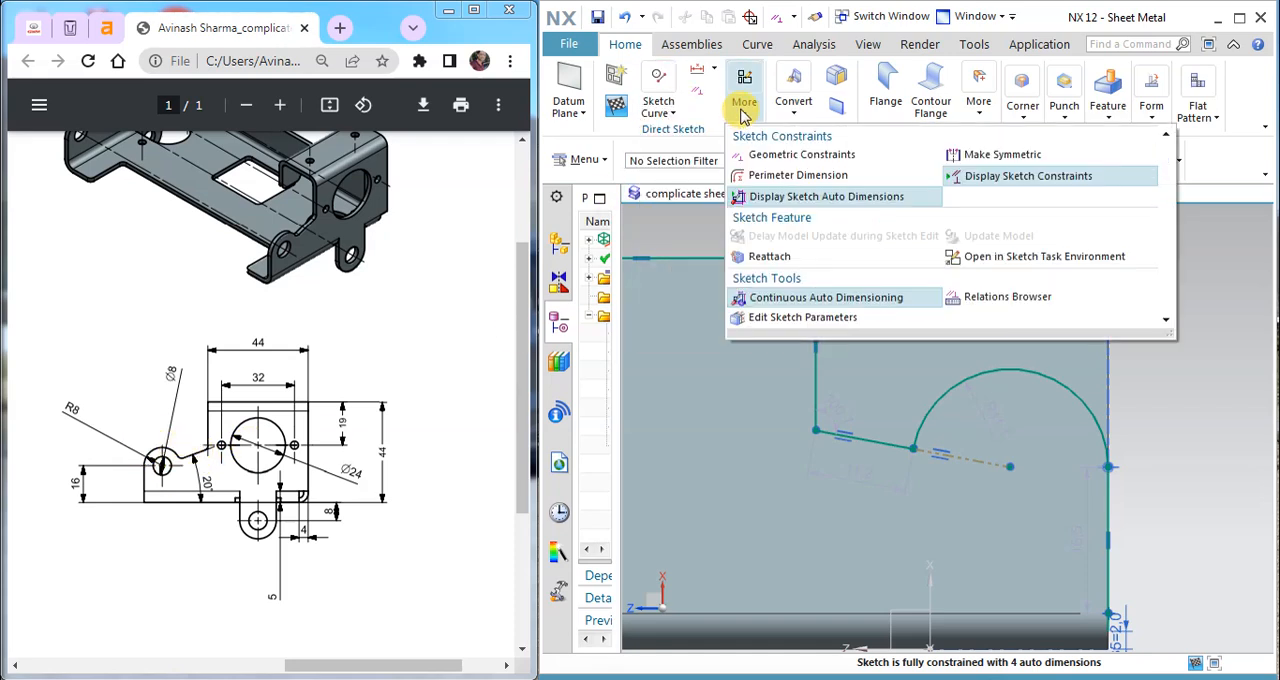
click(743, 100)
click(711, 66)
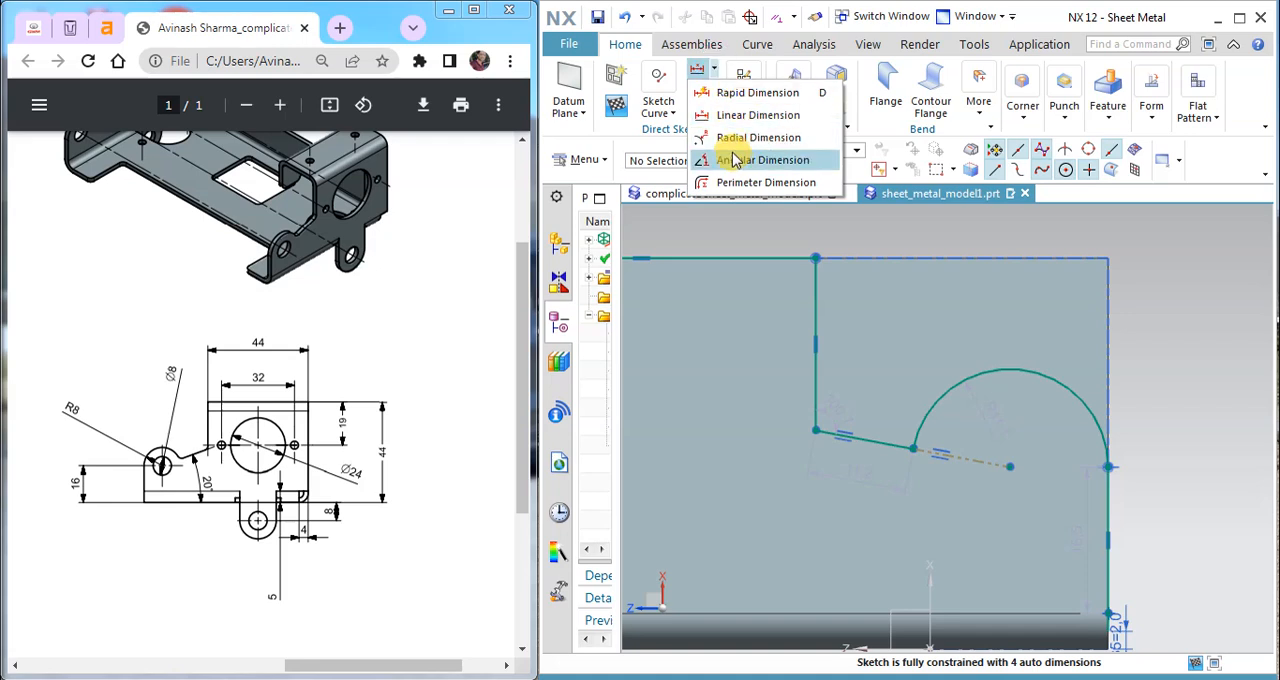
click(748, 137)
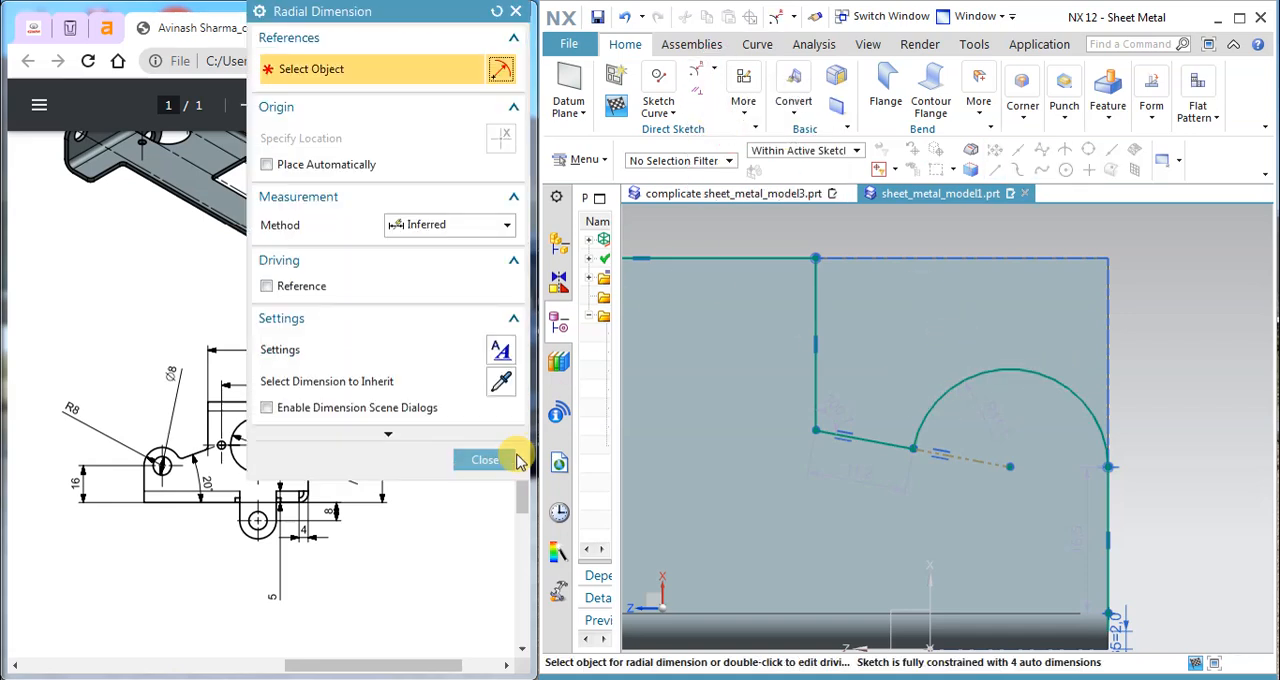
click(485, 459)
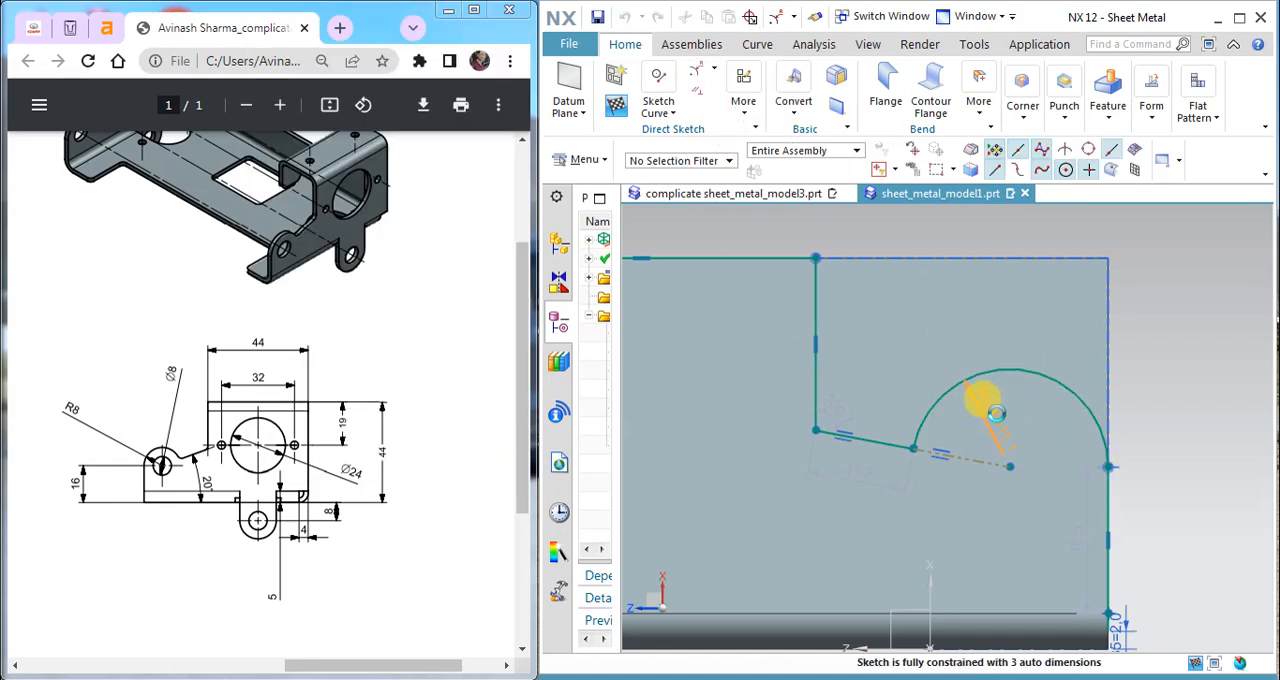
Step: Set the arc's radial dimension to 8 mm
double_click(996, 412)
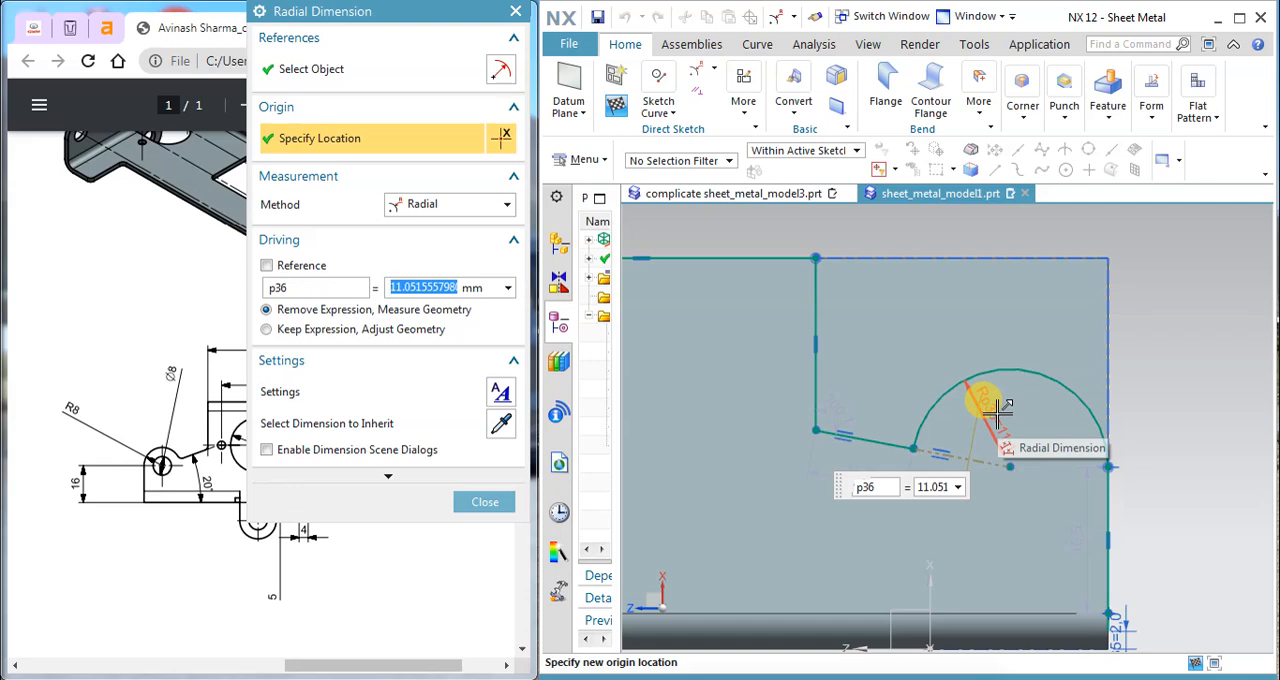
text(8)
key(Return)
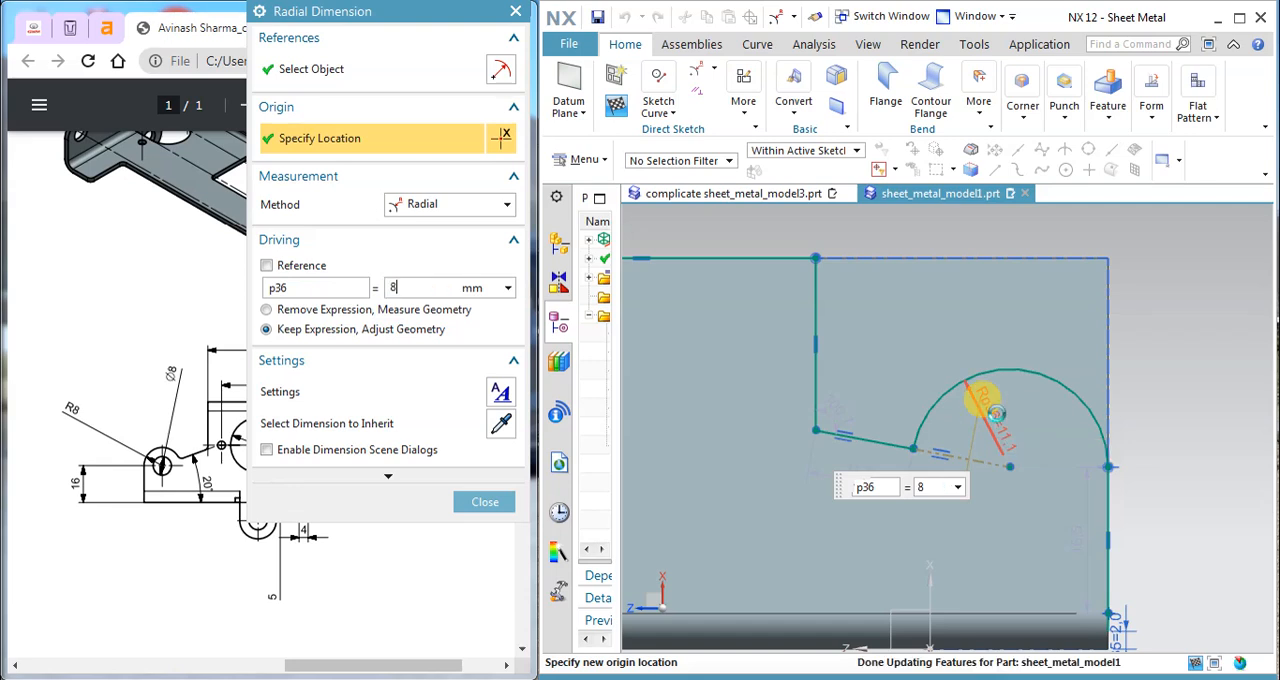
click(482, 505)
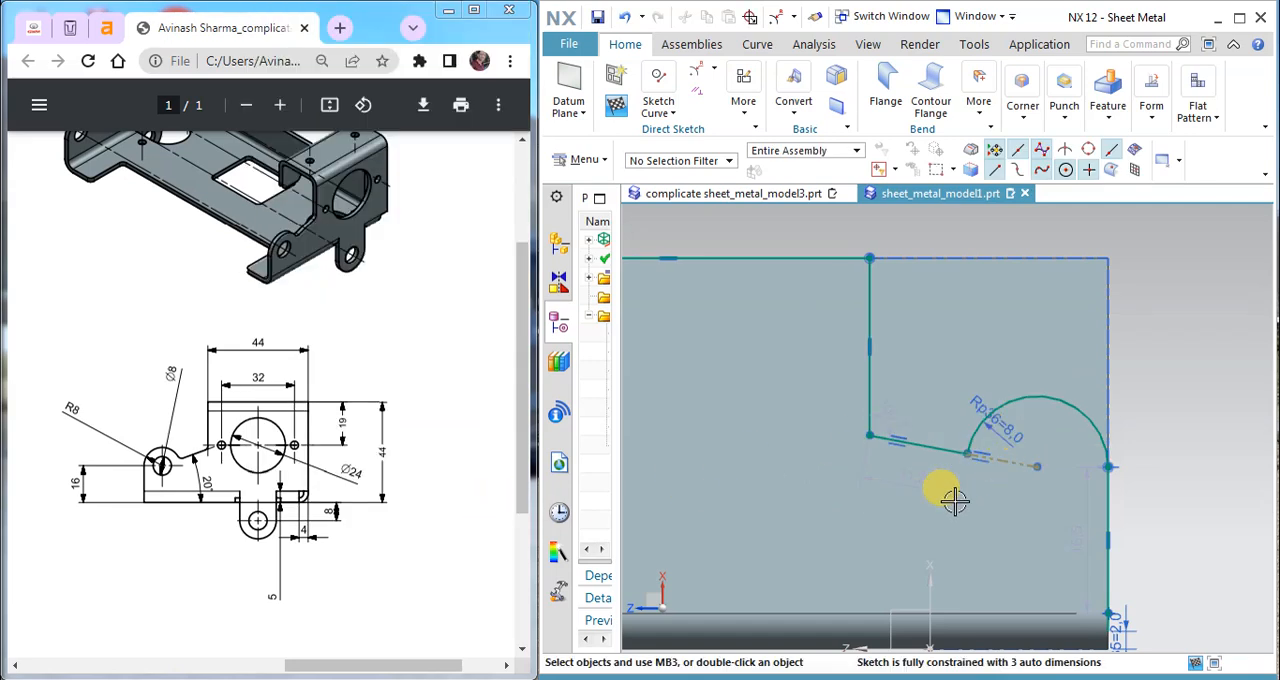
Step: Dimension the profile's top horizontal line as 44 mm between the sketch origin and the vertical step line
scroll(930, 450, down, 3)
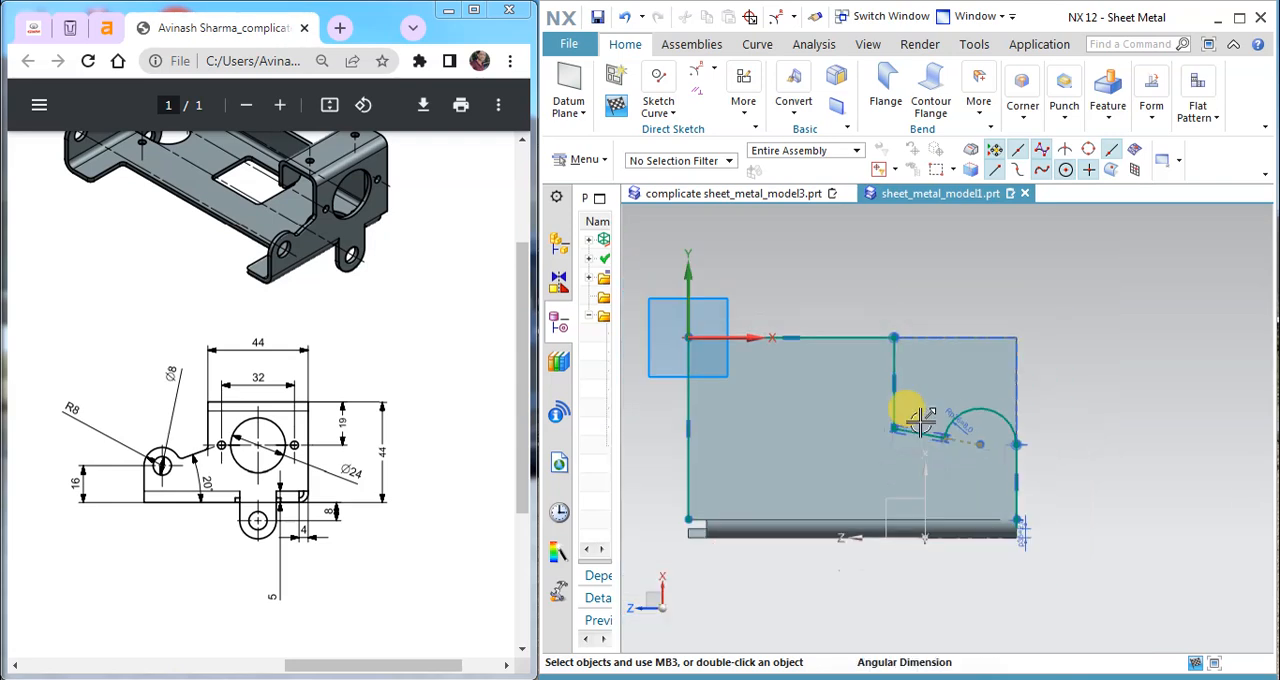
click(700, 80)
click(765, 89)
click(657, 338)
click(914, 335)
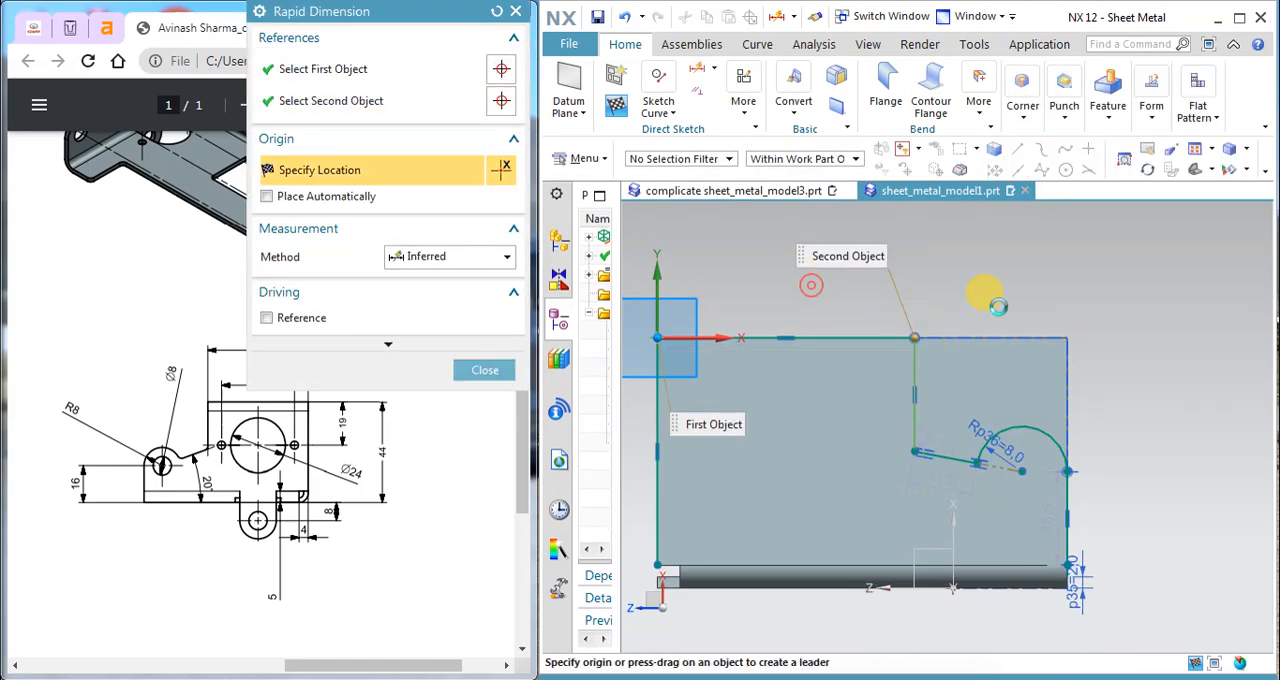
click(812, 287)
text(44)
key(Return)
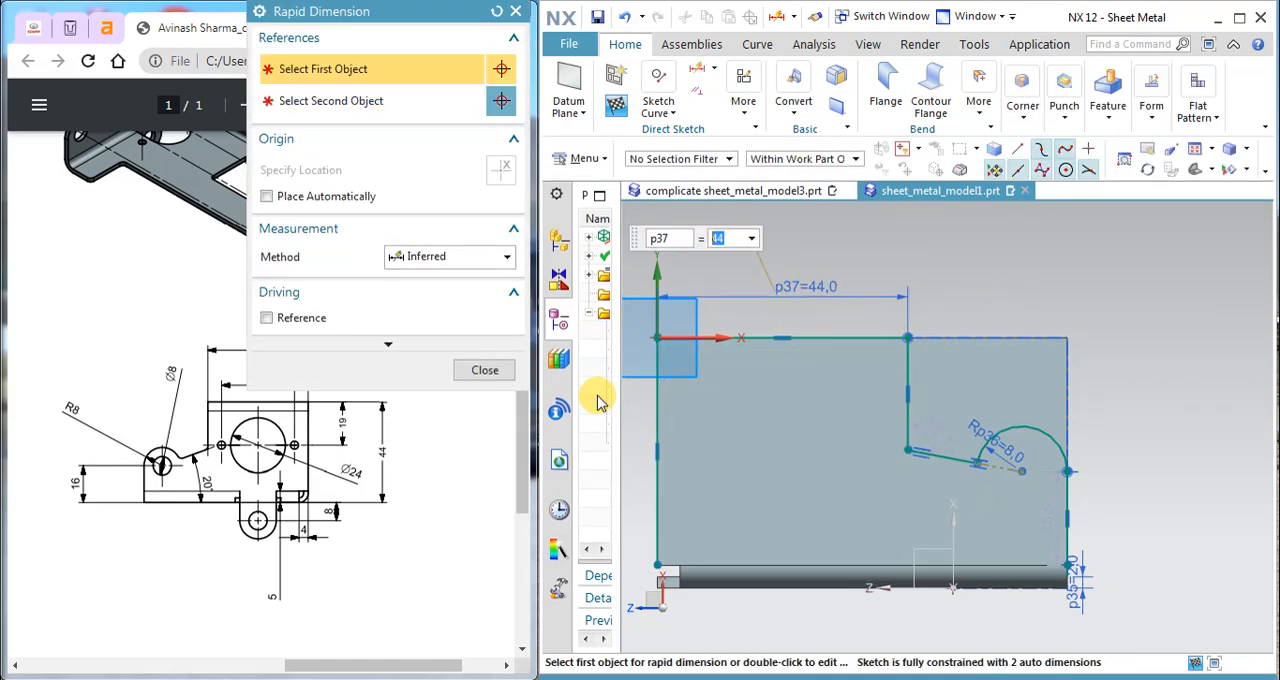
click(468, 369)
Step: Add a 20° angular dimension between the sloping line and the flange's bottom edge
click(712, 68)
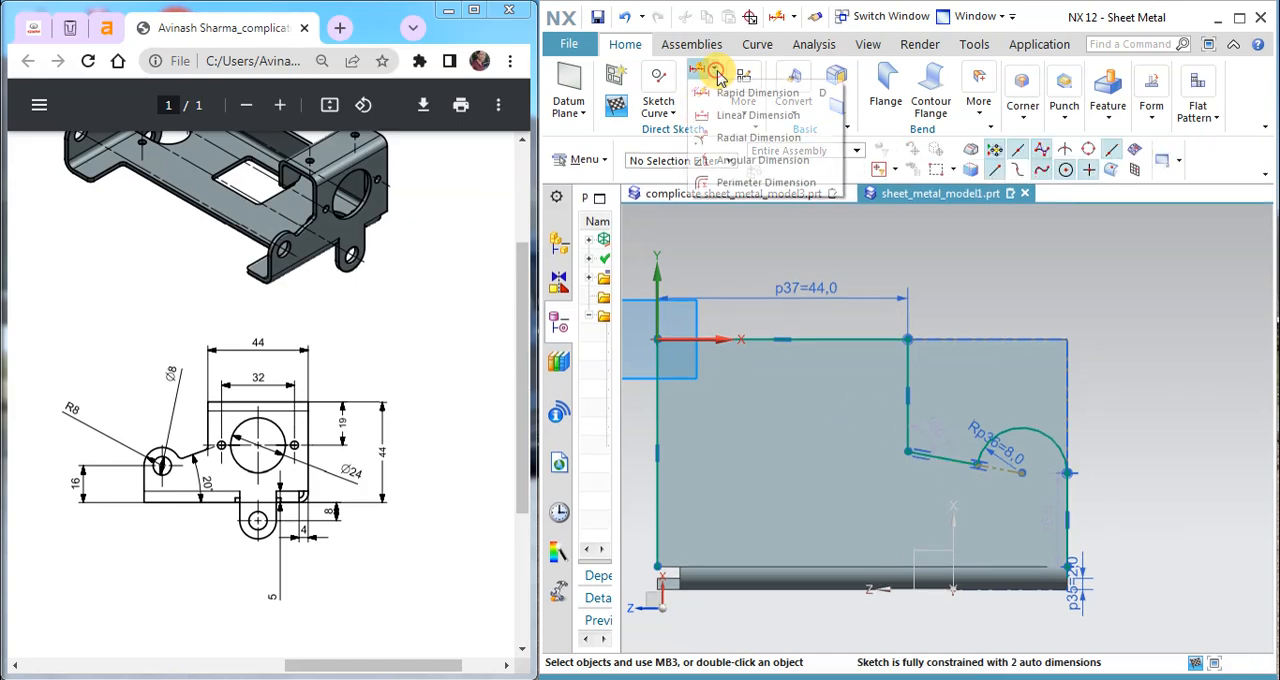
click(745, 160)
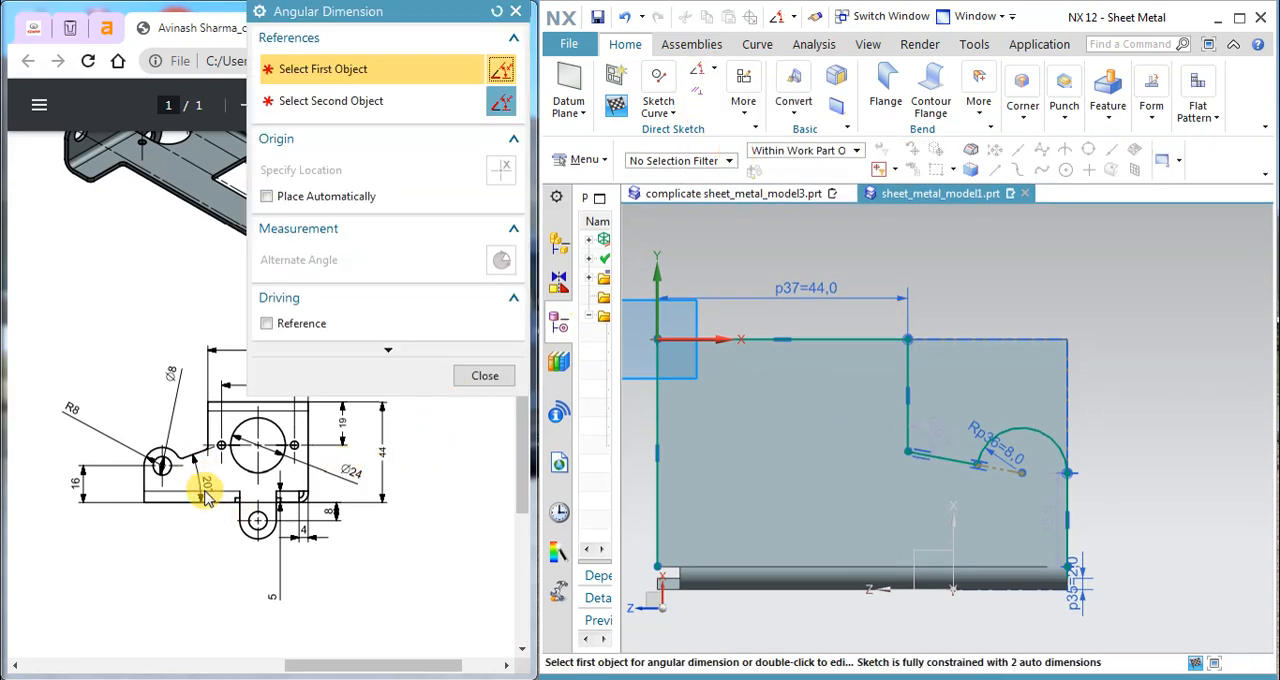
click(948, 465)
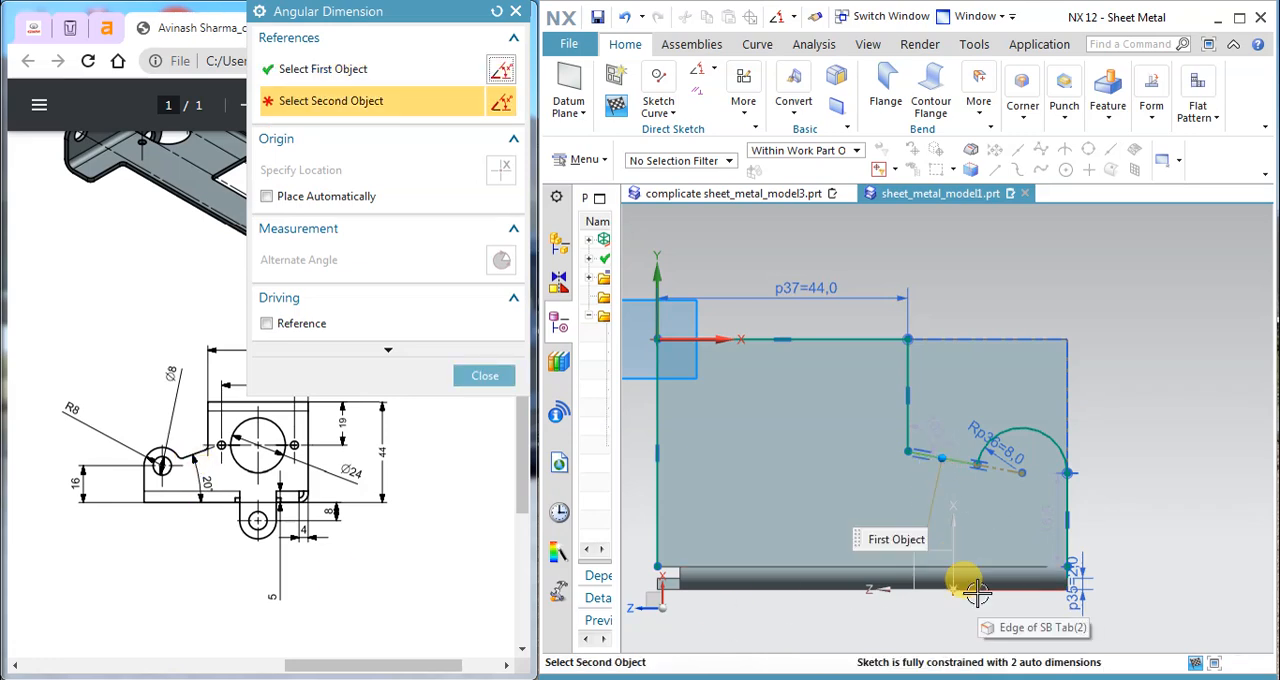
click(977, 593)
click(1046, 528)
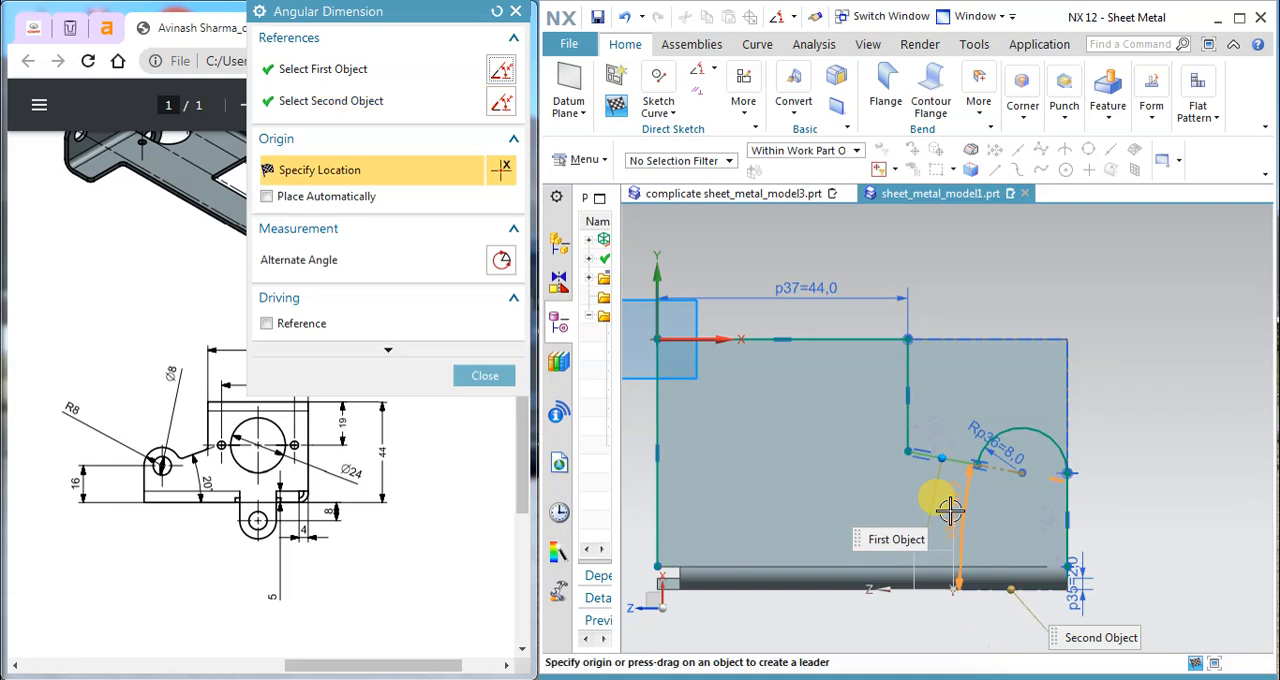
click(992, 518)
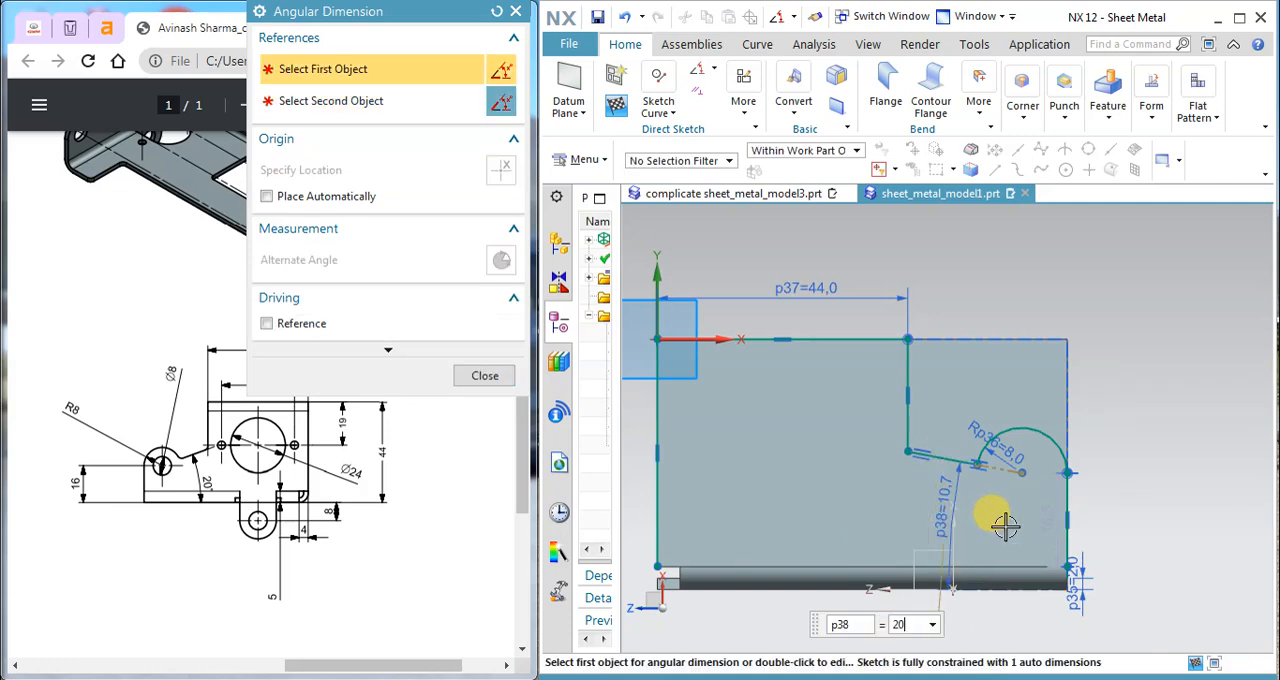
click(475, 374)
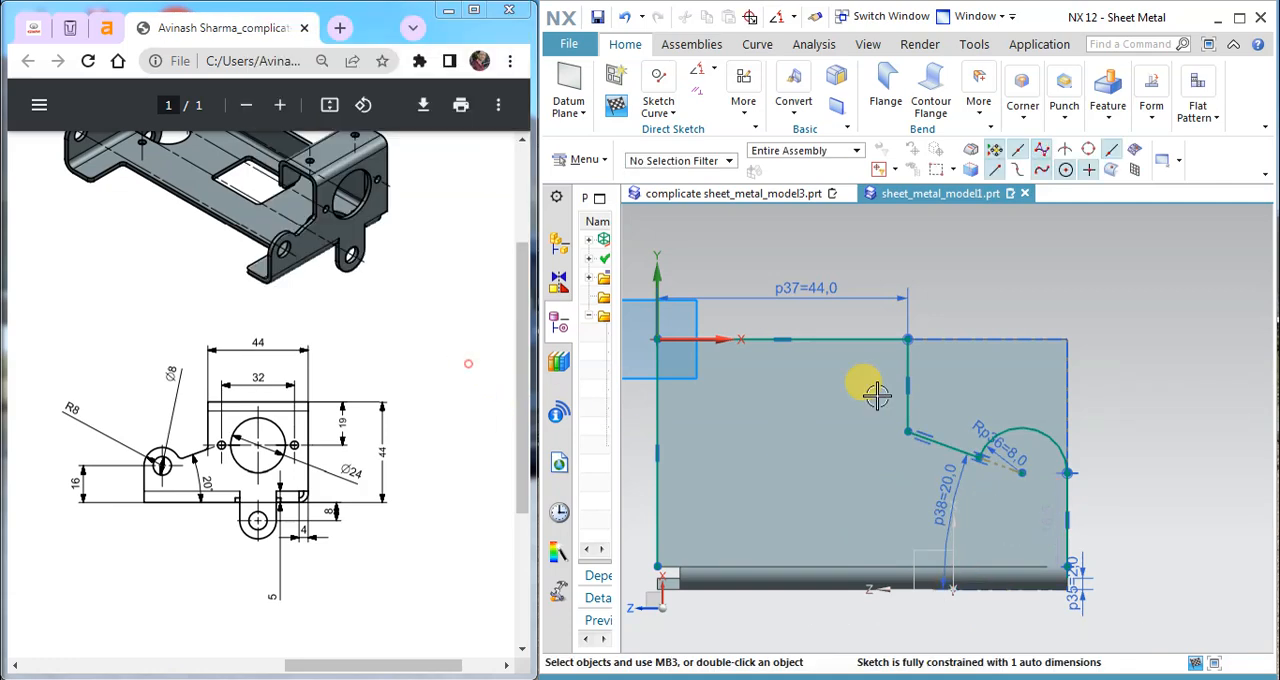
Step: Dismiss the browser notifications covering the sketch
scroll(888, 440, down, 1)
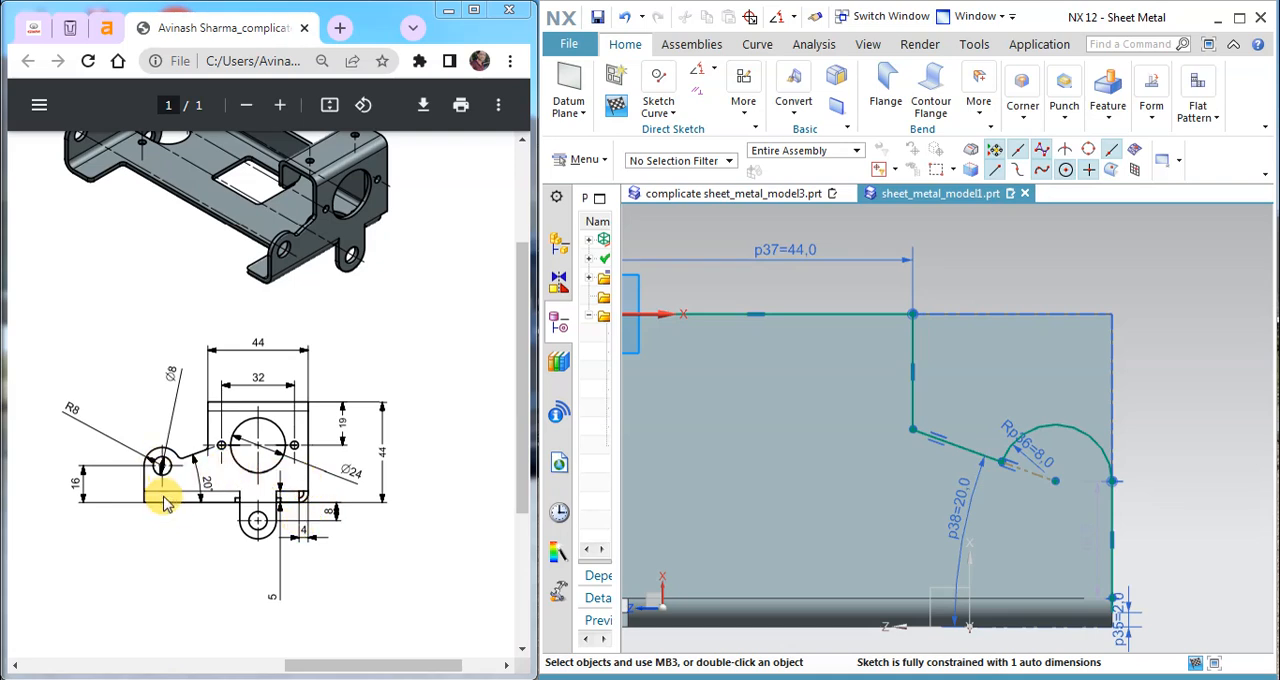
click(712, 69)
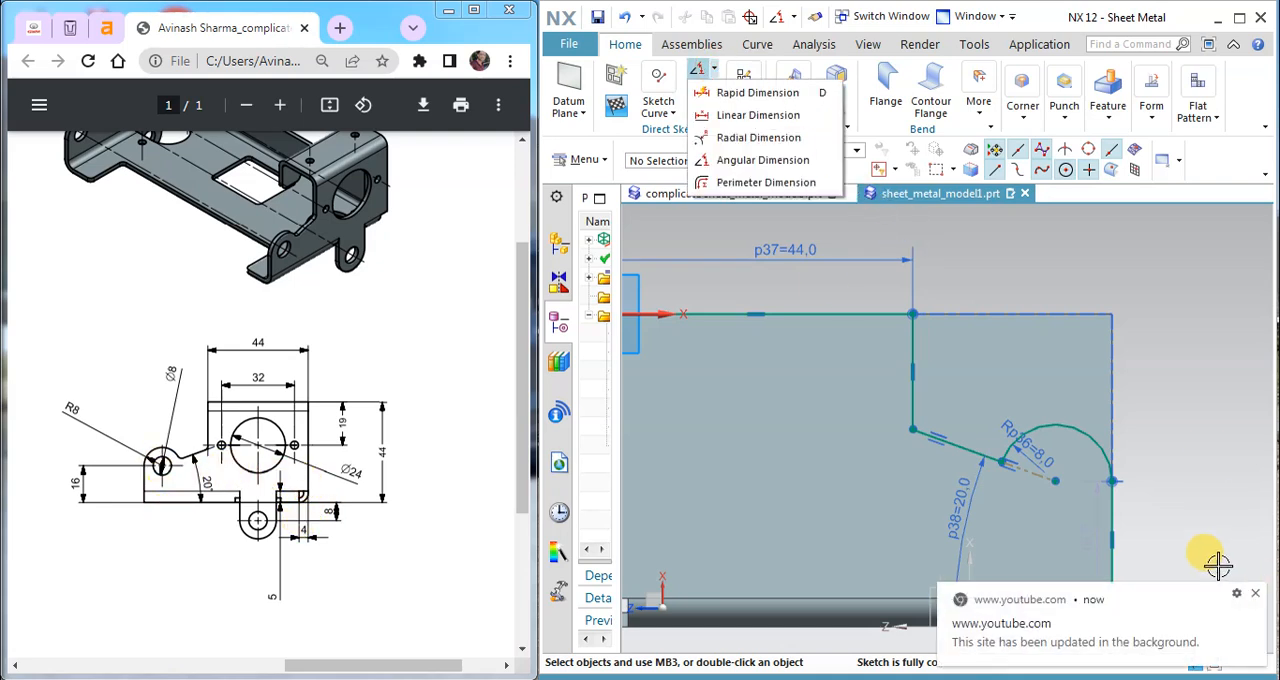
click(1257, 598)
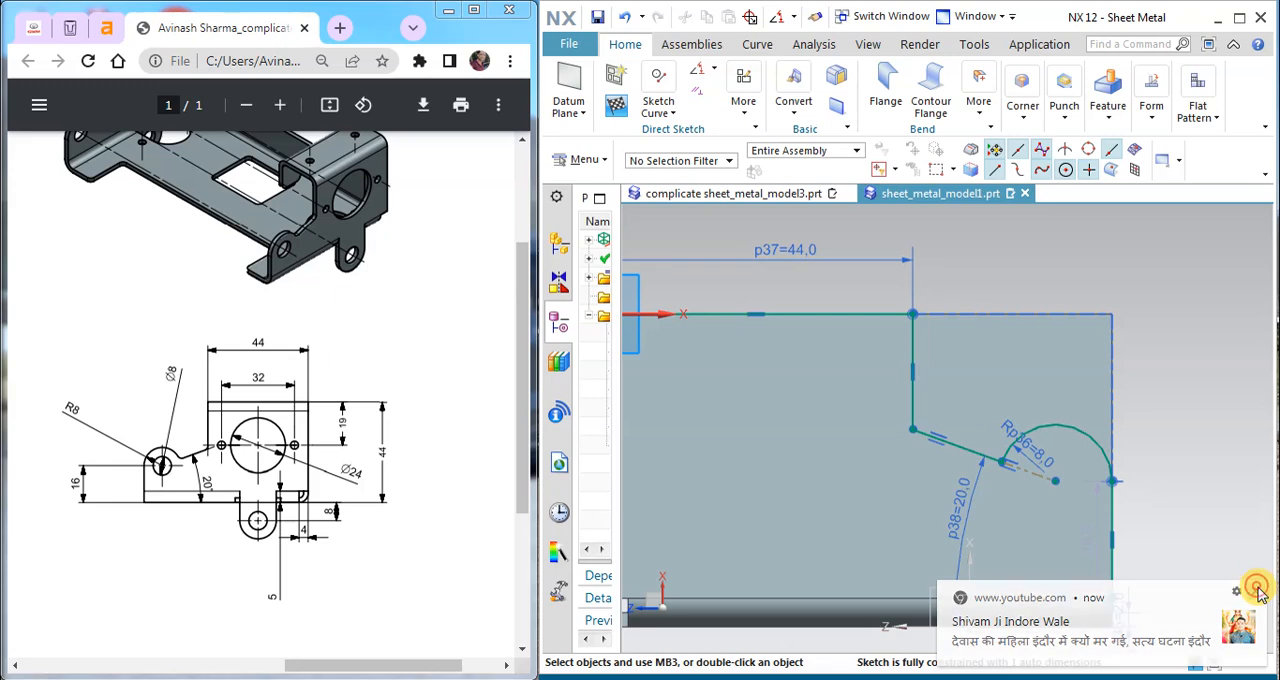
click(1252, 582)
click(676, 112)
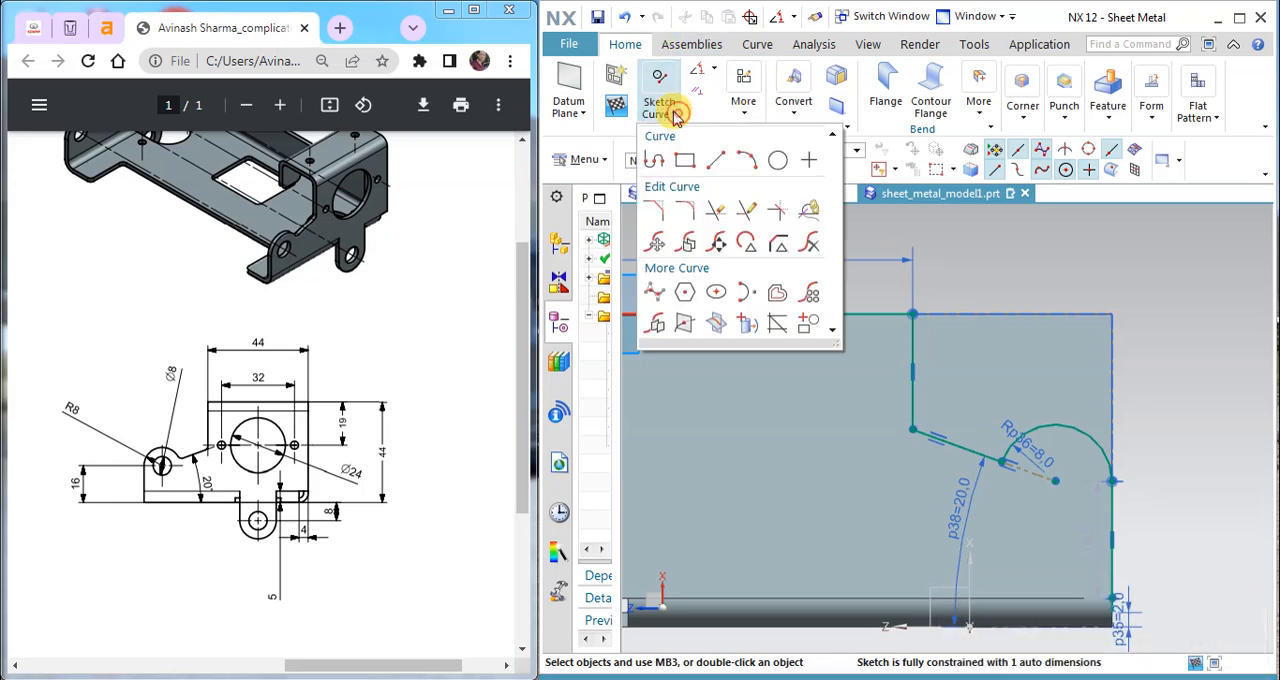
click(710, 76)
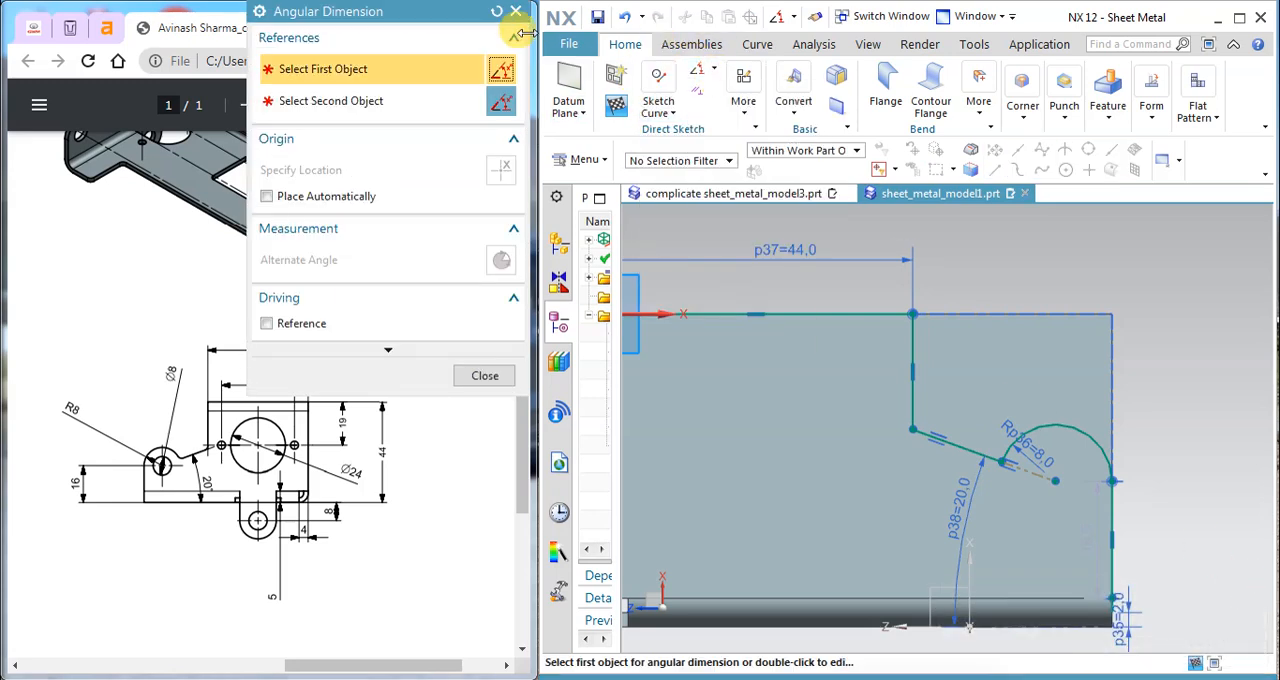
click(516, 12)
Step: Dimension the vertical distance from the arc's centre to the flange's bottom edge as 16 mm
click(714, 70)
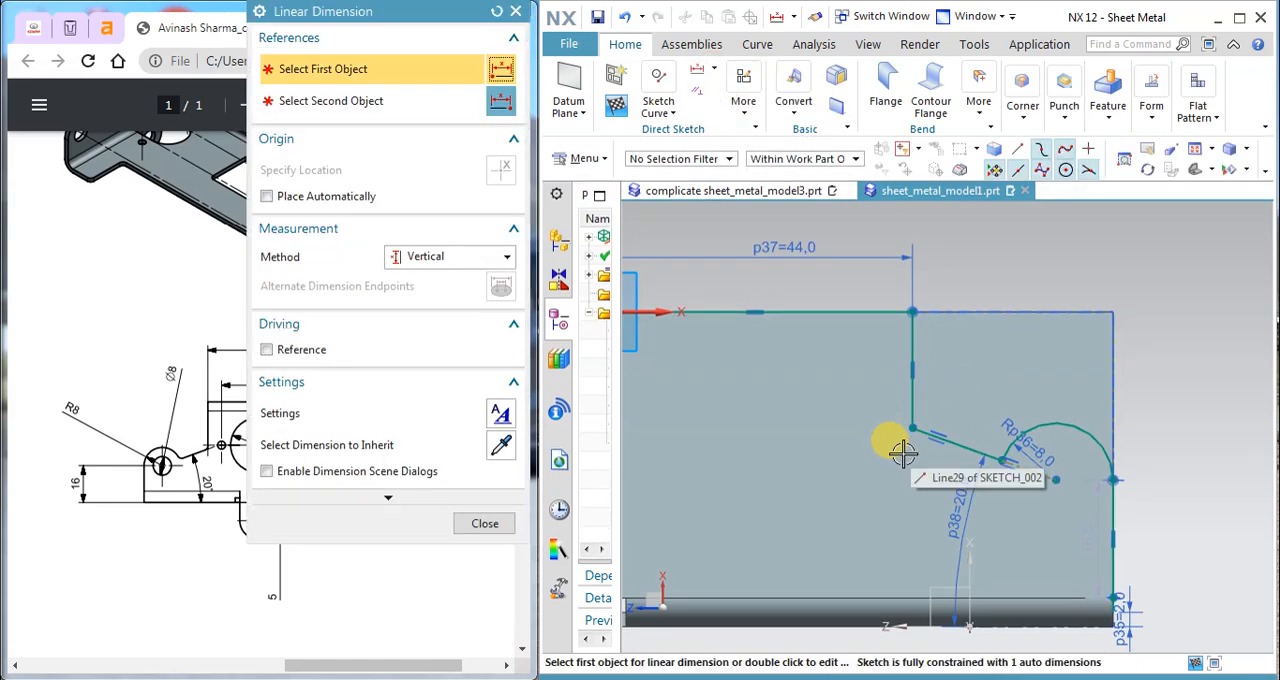
click(1057, 482)
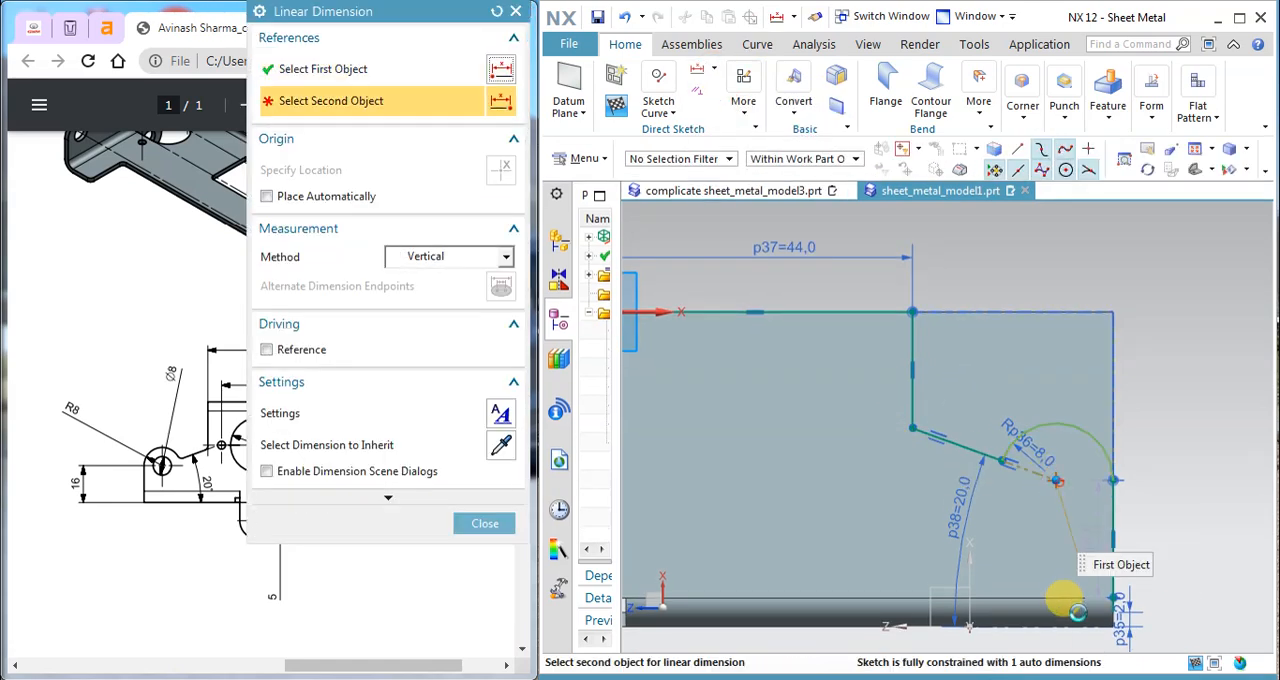
click(1077, 625)
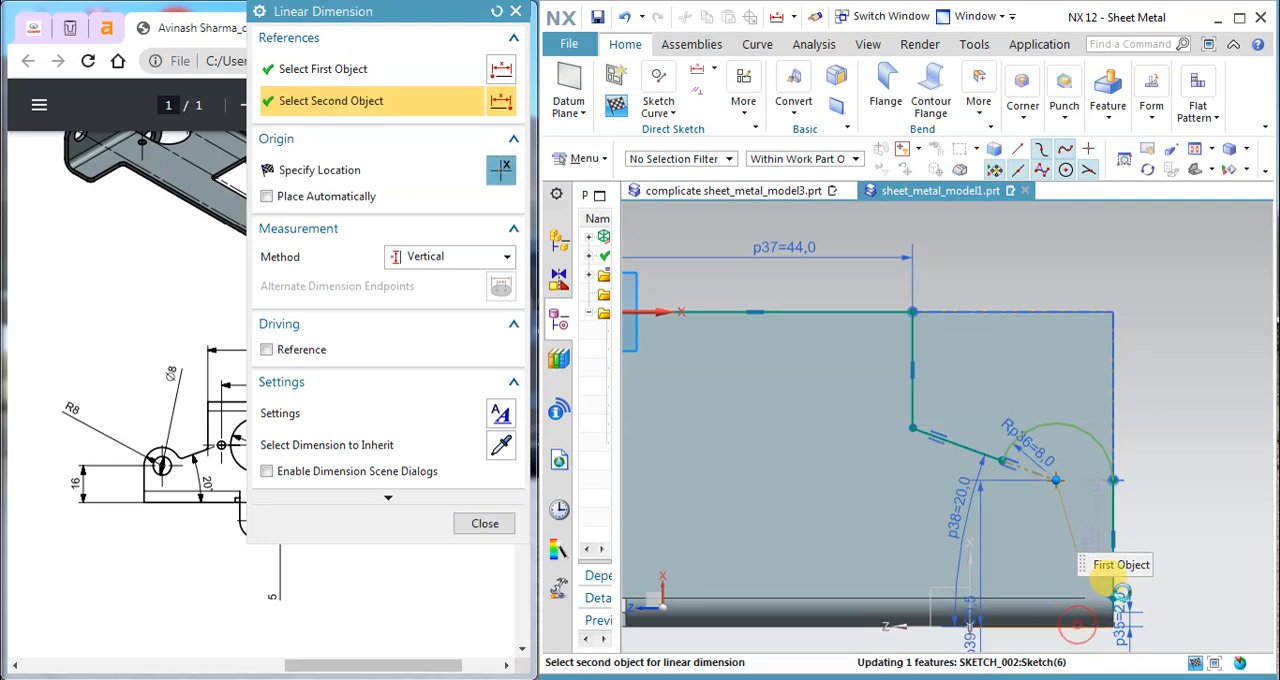
click(1224, 547)
text(16)
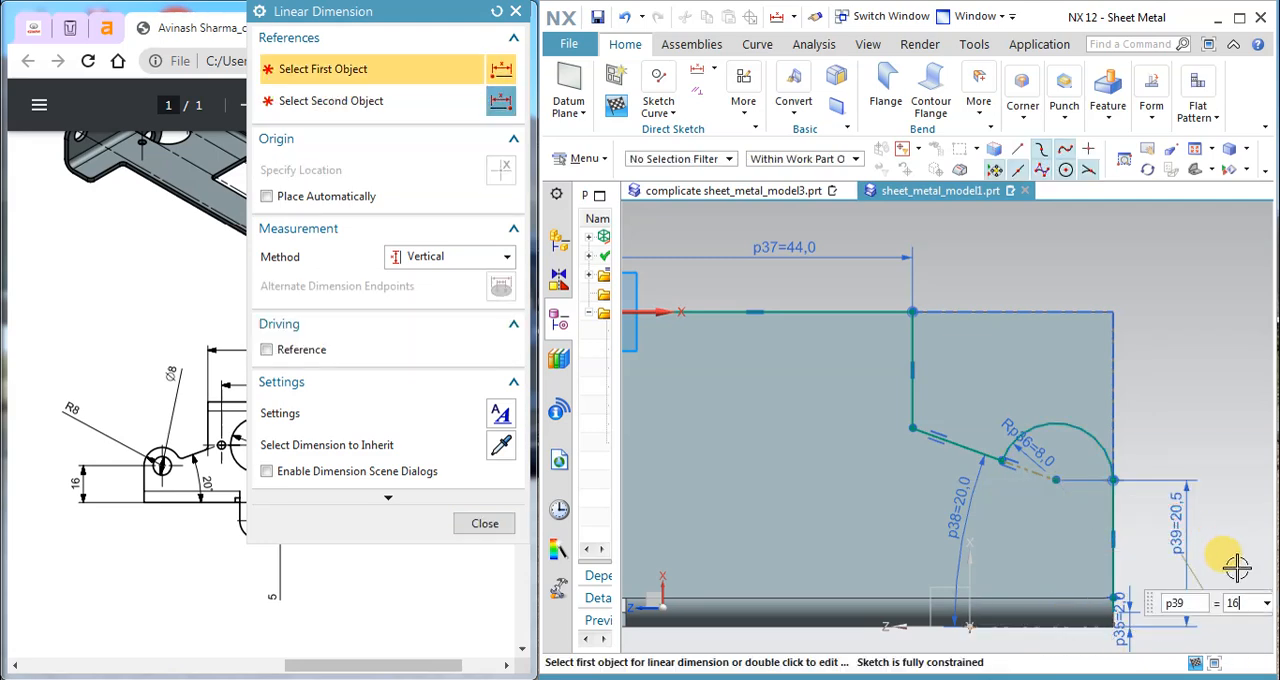
key(Return)
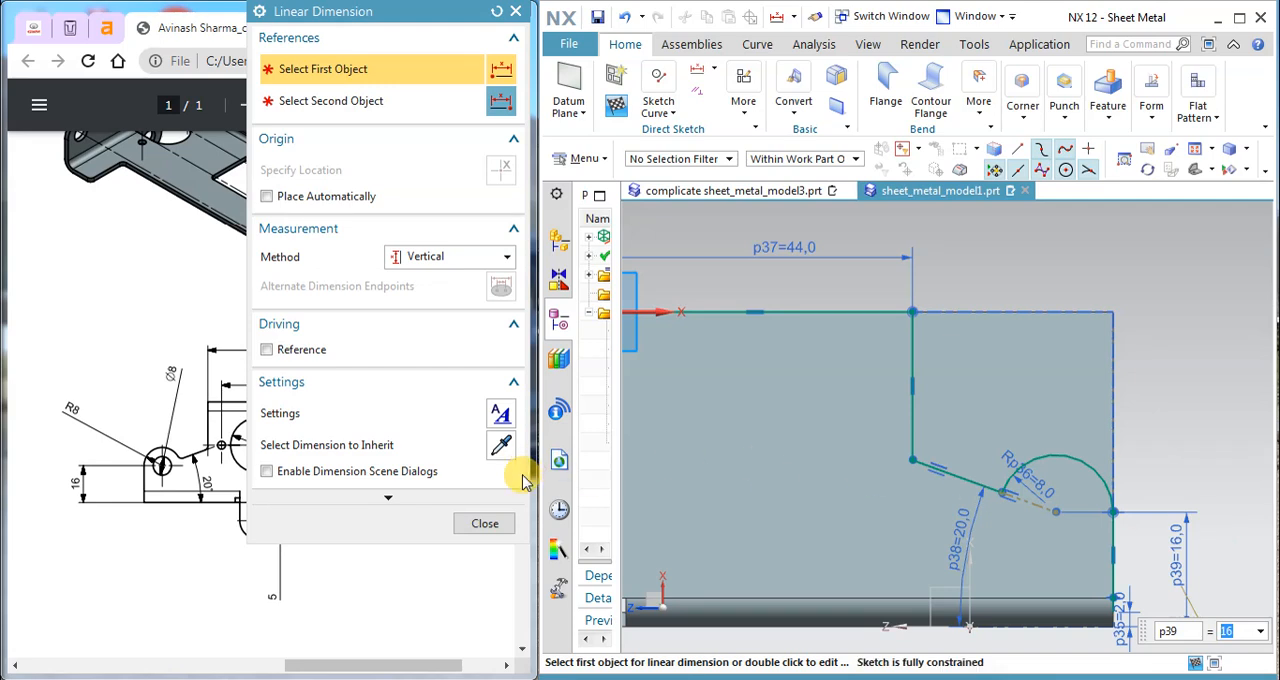
click(485, 523)
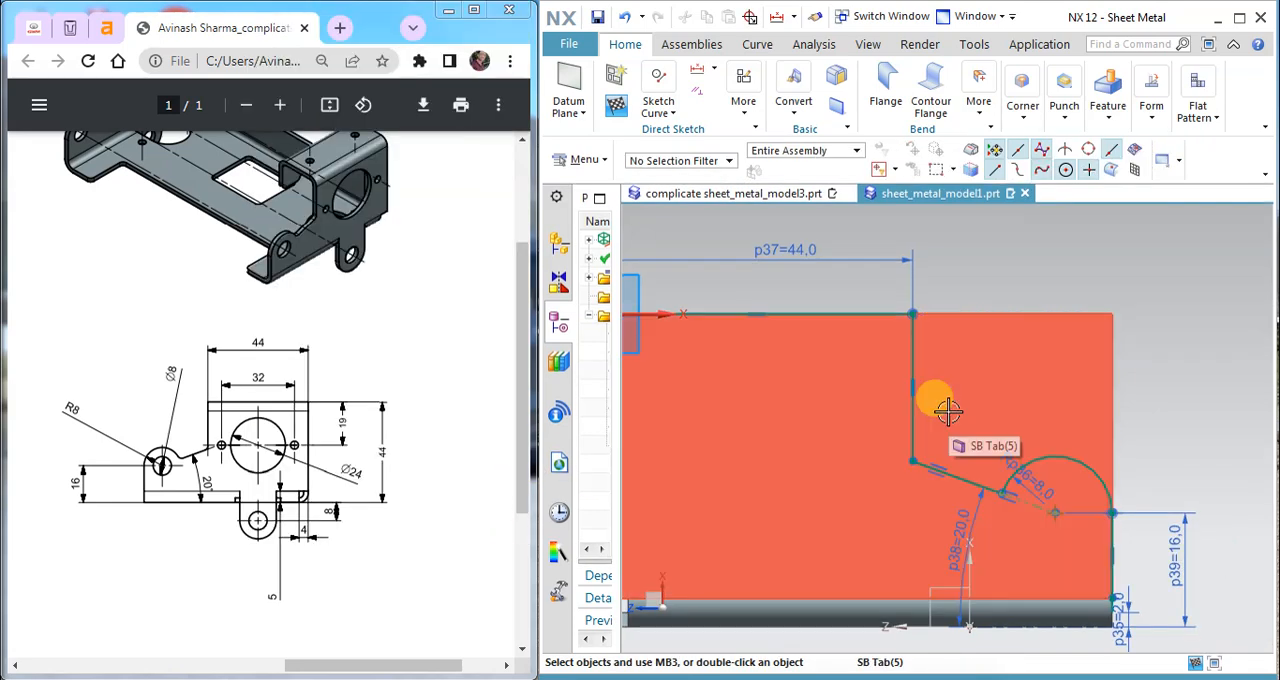
scroll(946, 461, down, 2)
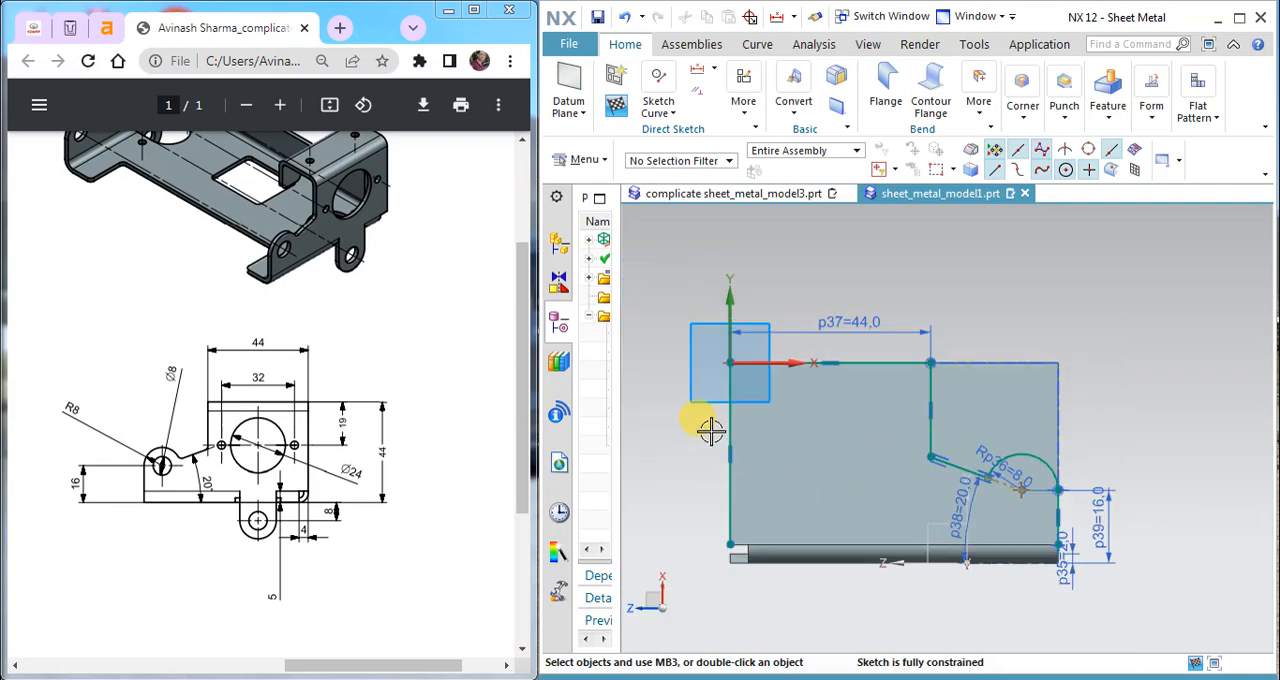
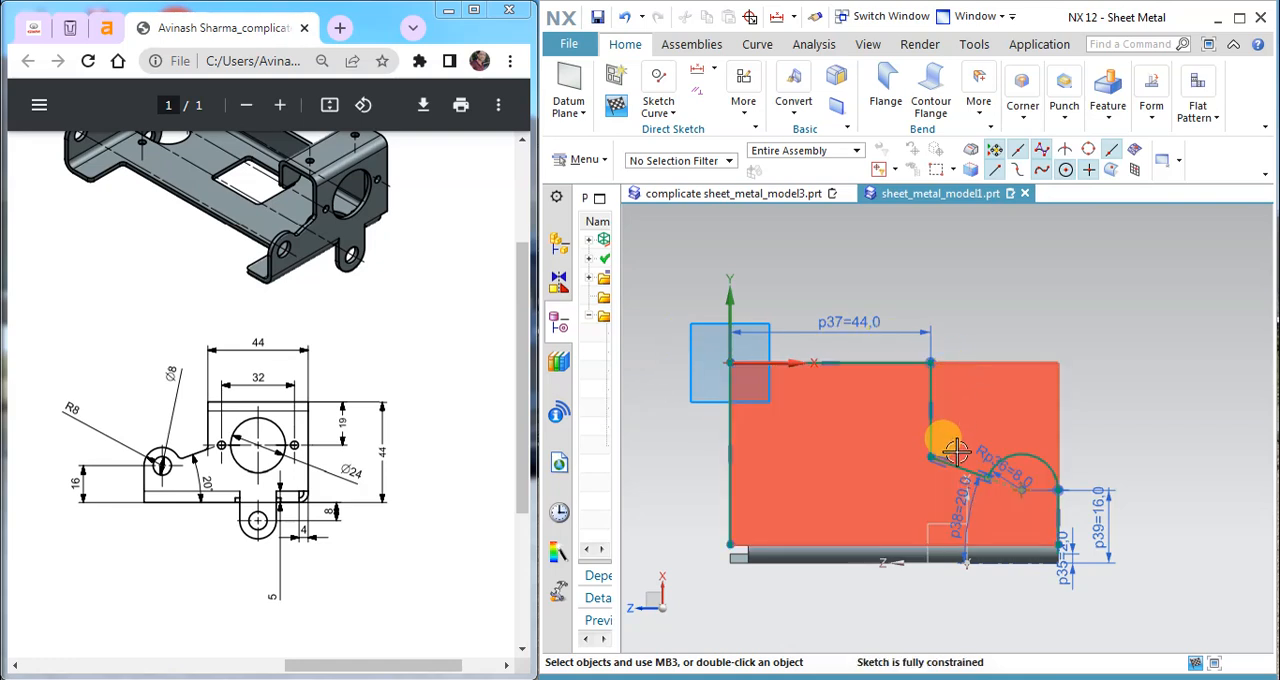
Step: Draw profile lines outside the flange from the sketch's lower-left corner: about 9 mm outward, 47 mm up, 91 mm across and 47 mm down
scroll(957, 510, up, 1)
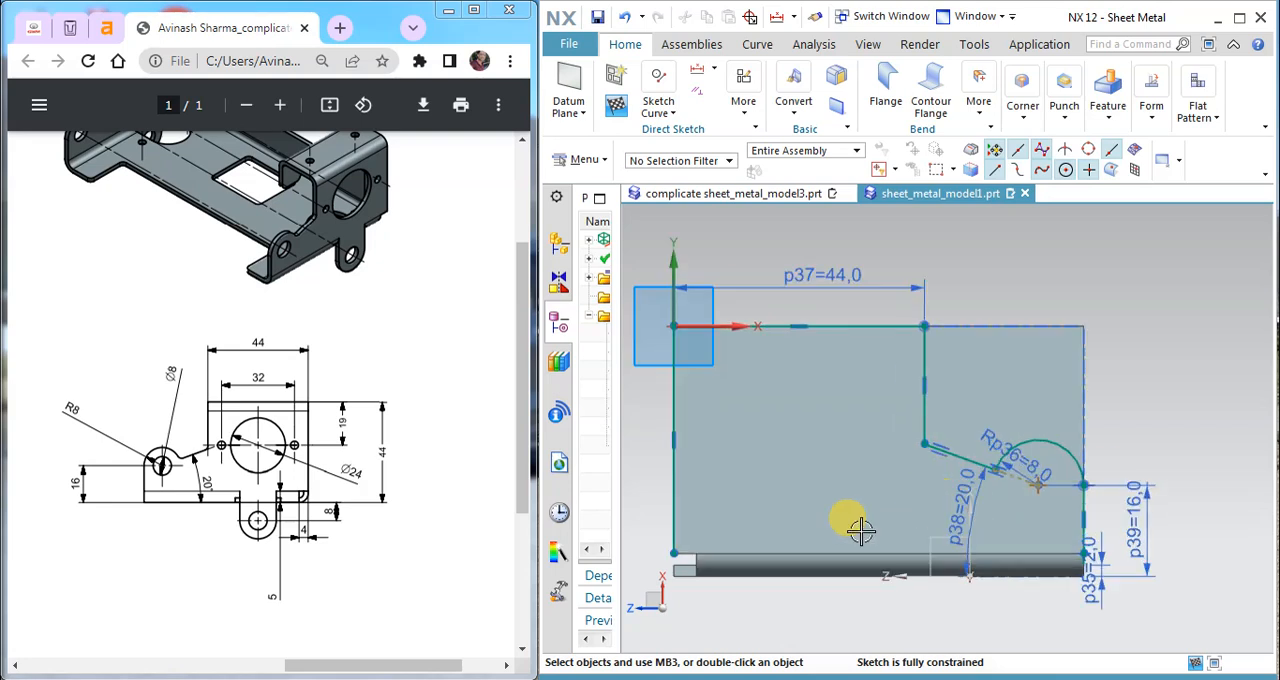
scroll(876, 465, down, 1)
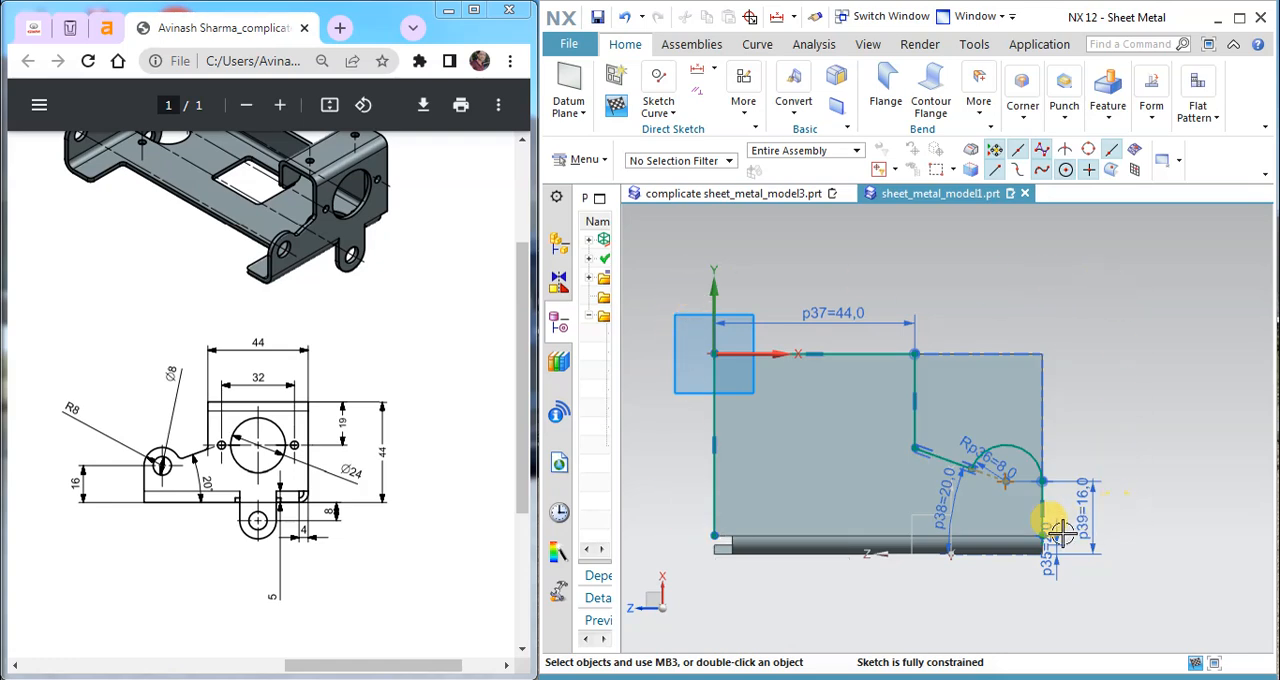
scroll(1054, 553, up, 4)
scroll(1054, 553, down, 4)
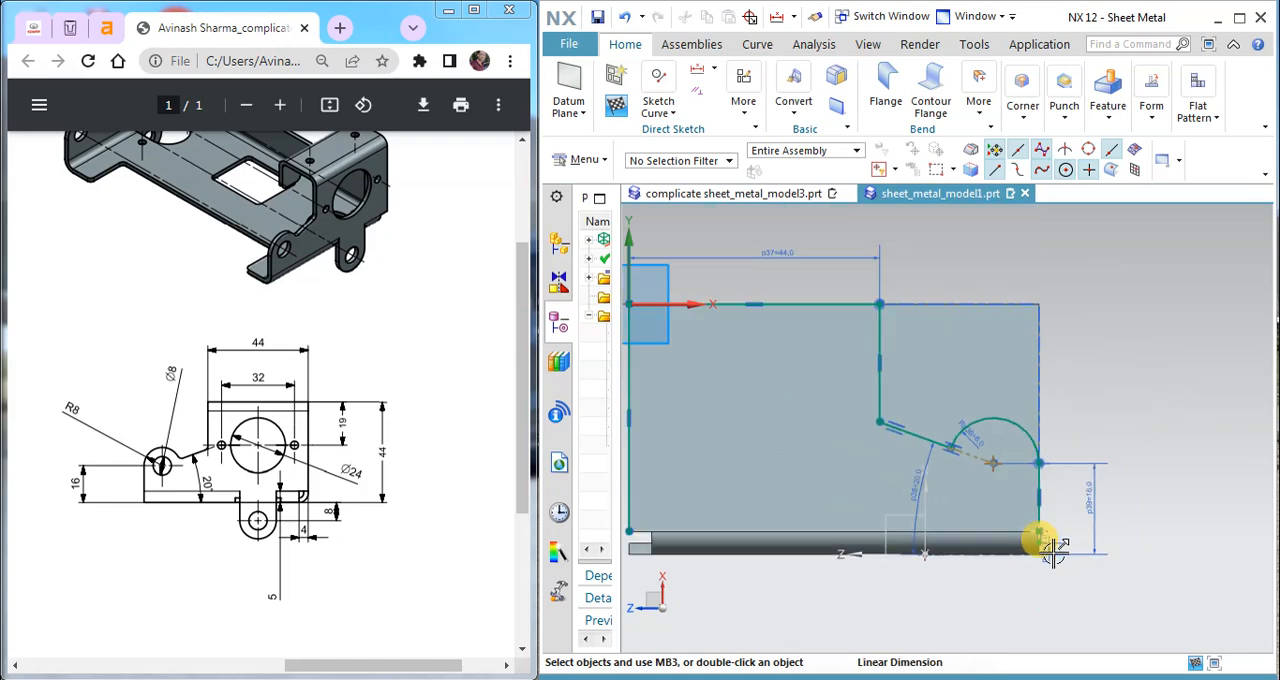
click(668, 115)
click(660, 163)
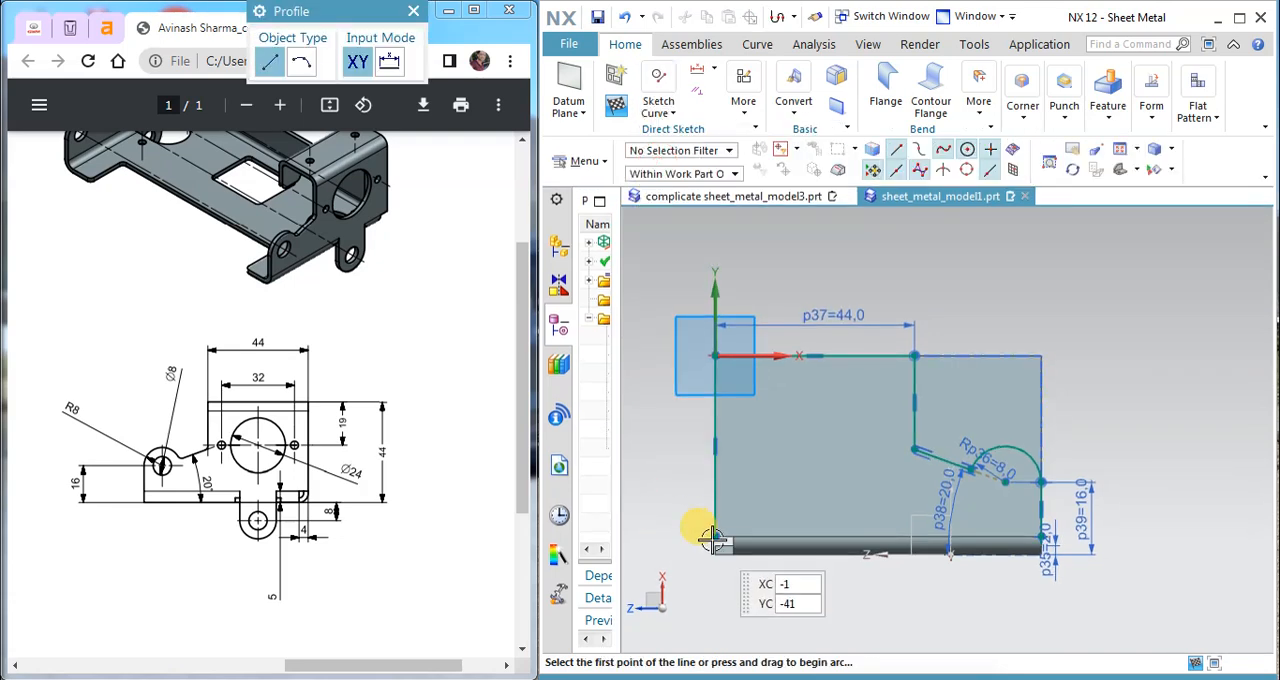
click(712, 537)
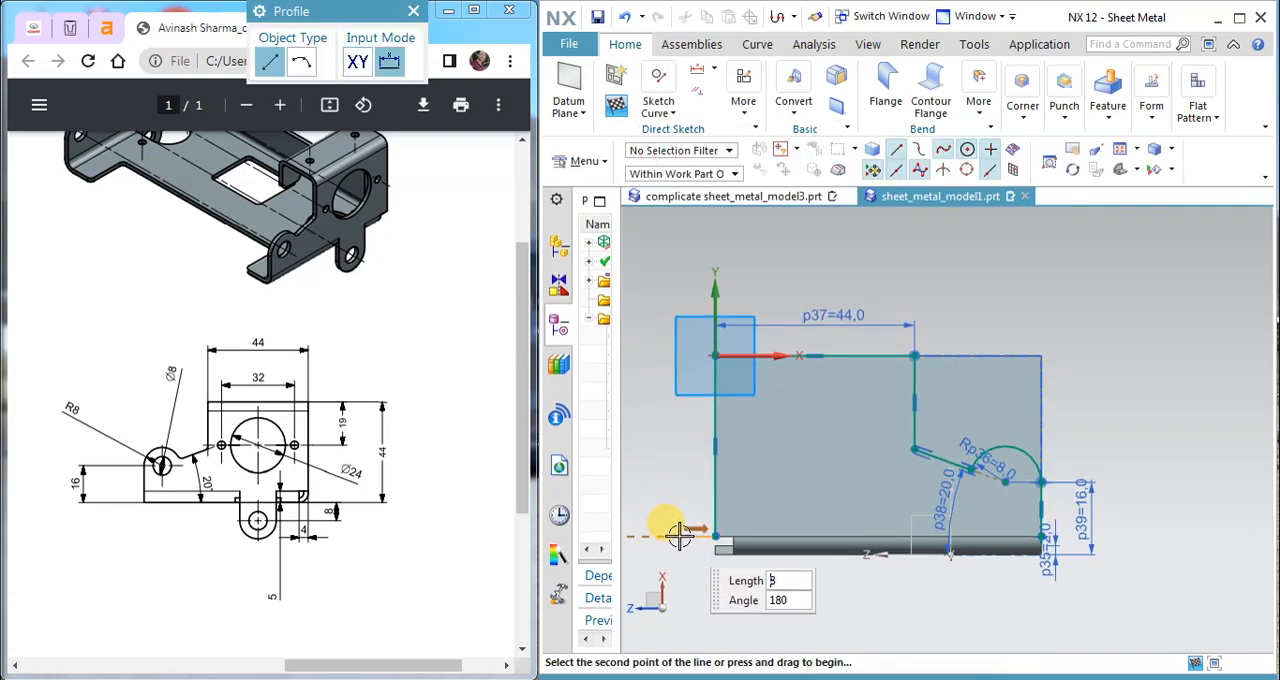
click(669, 323)
scroll(1085, 324, up, 1)
click(1085, 324)
scroll(1063, 509, up, 2)
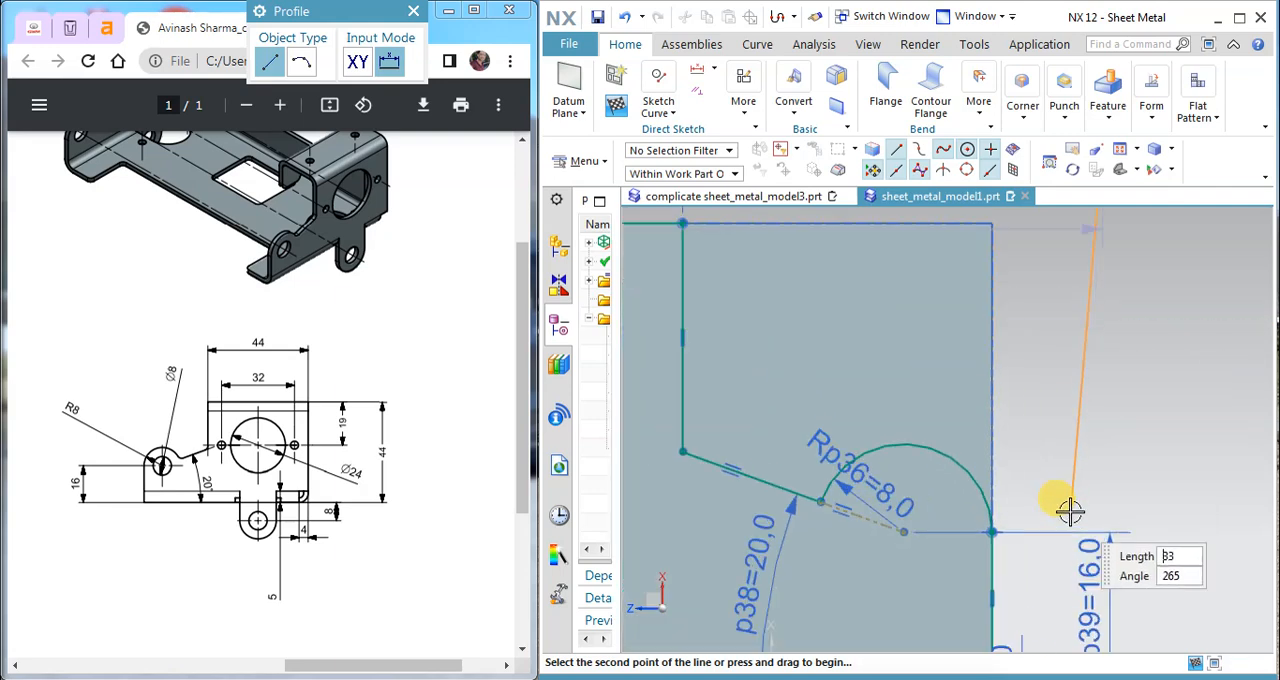
scroll(1080, 531, down, 2)
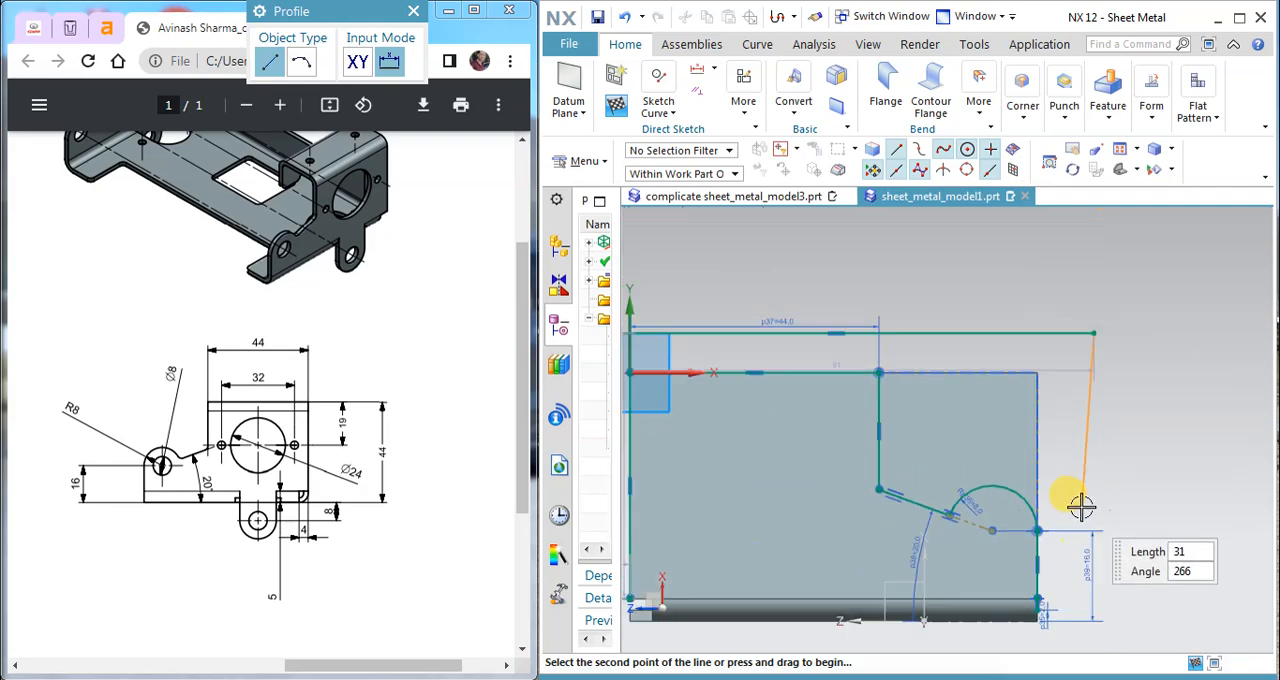
click(1095, 600)
Step: Close the outer profile with a sloping line about 10 mm long to the lower end of the short vertical line below the arc
scroll(1046, 600, up, 2)
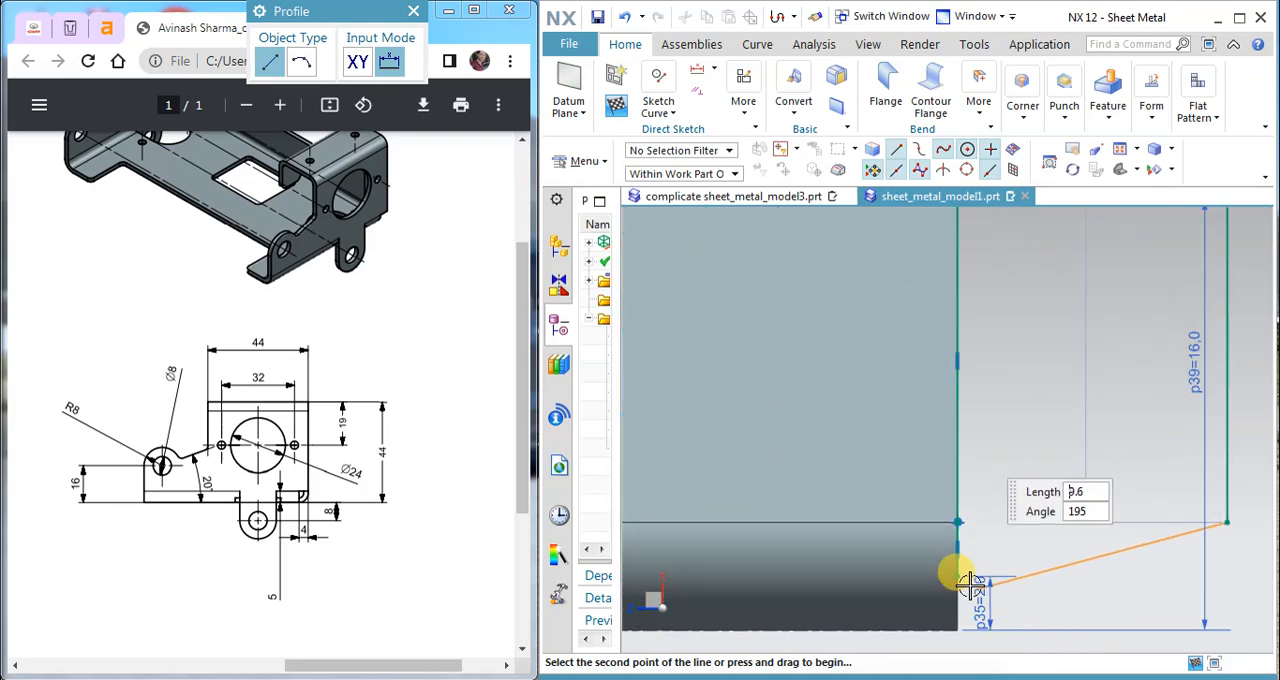
scroll(952, 578, up, 2)
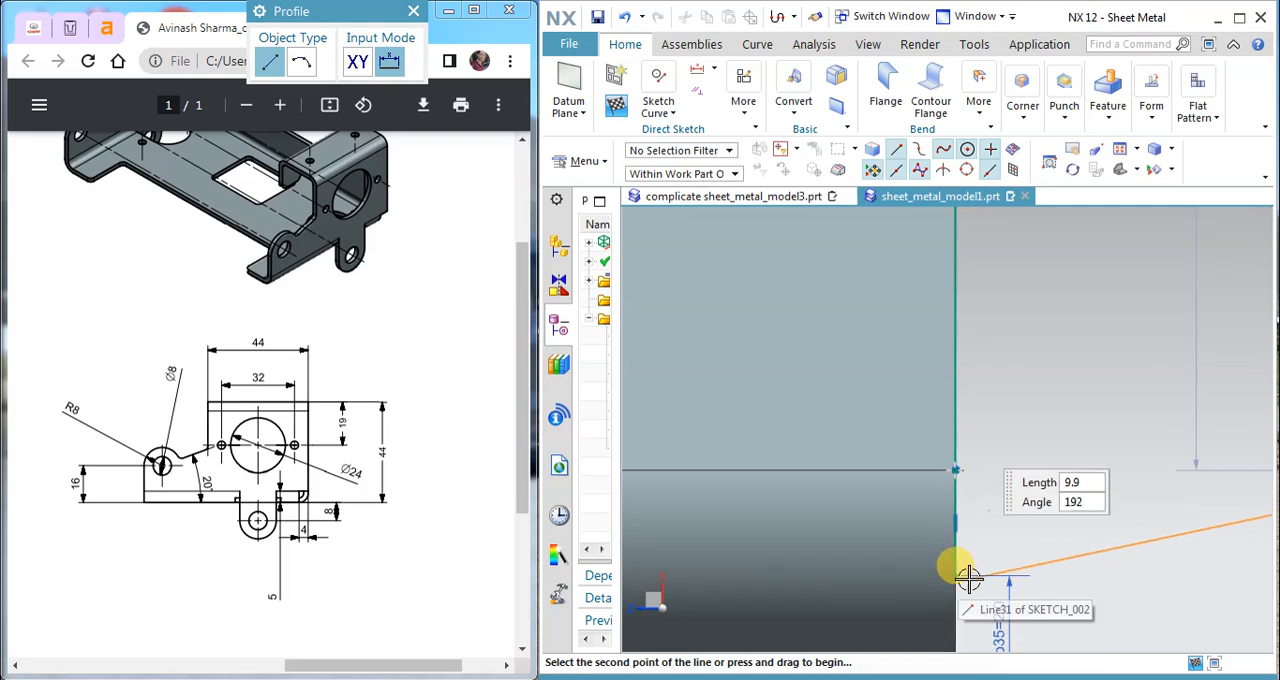
scroll(962, 576, up, 2)
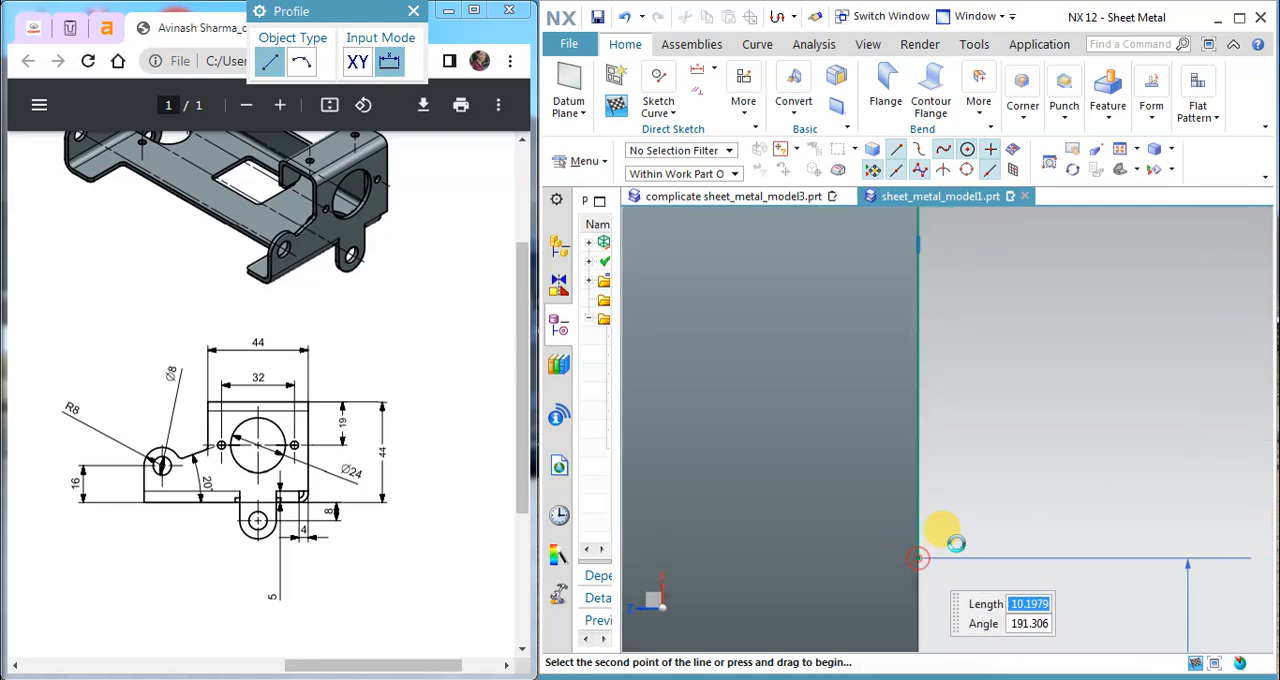
click(918, 556)
scroll(966, 508, up, 2)
scroll(1011, 472, down, 6)
key(Escape)
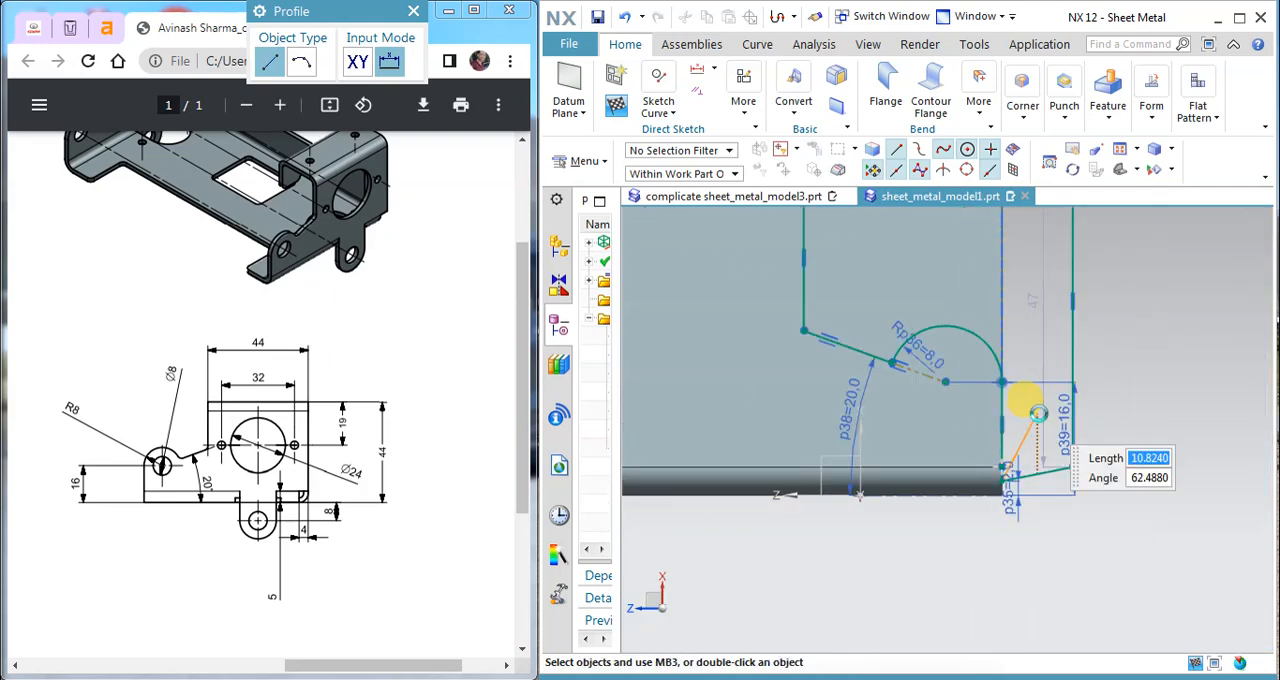
scroll(1131, 438, down, 3)
Step: Finish the flange profile sketch and return to the sheet metal model
right_click(1152, 438)
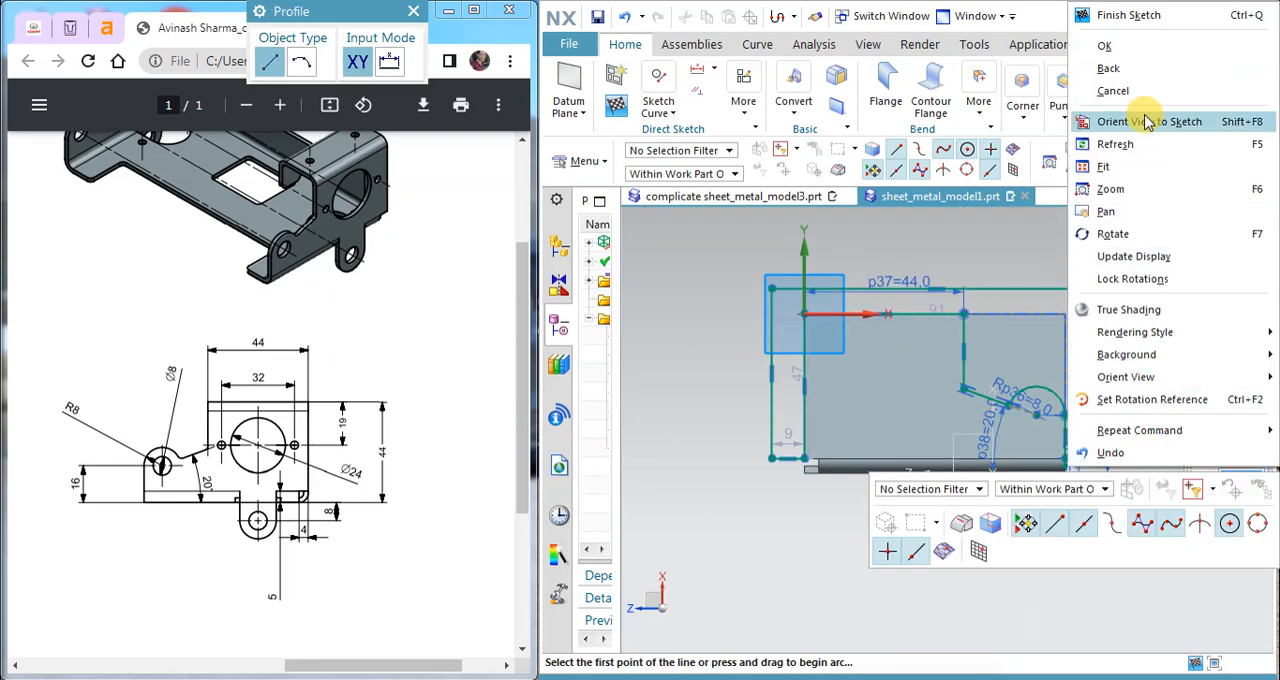
click(1111, 12)
mouse_move(1101, 262)
middle_down()
mouse_move(1063, 250)
mouse_move(984, 263)
mouse_move(1066, 263)
mouse_move(1066, 277)
middle_up()
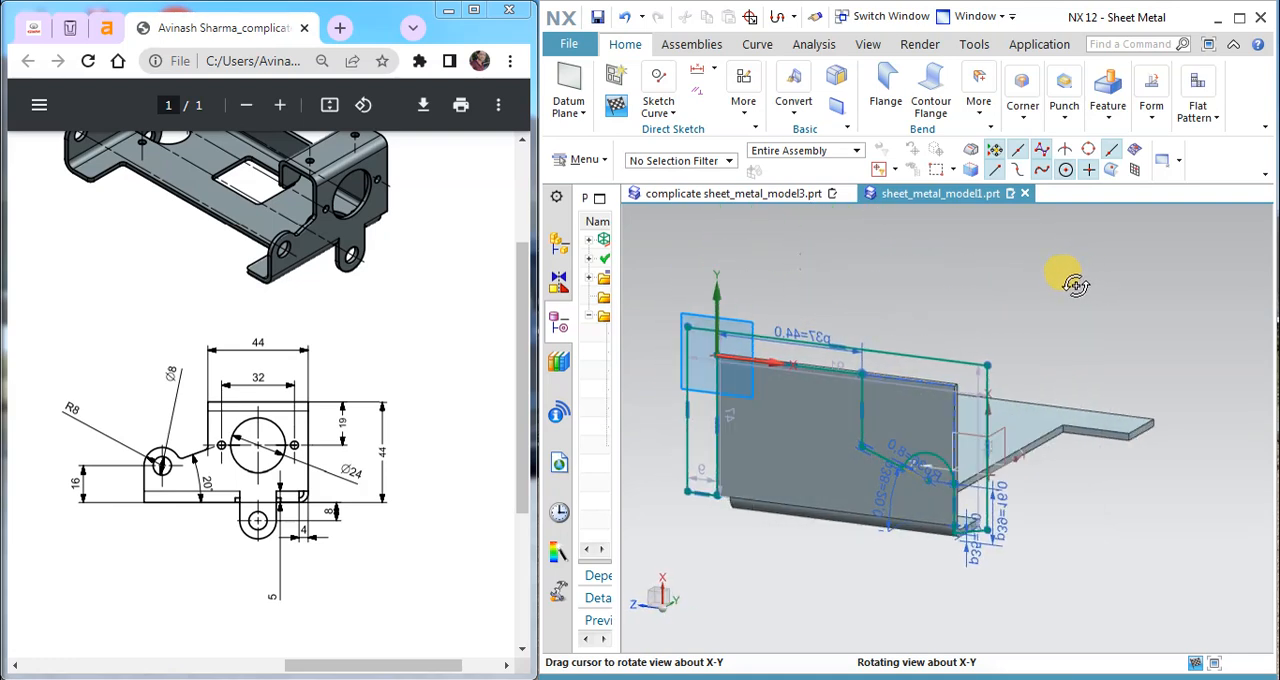
click(621, 112)
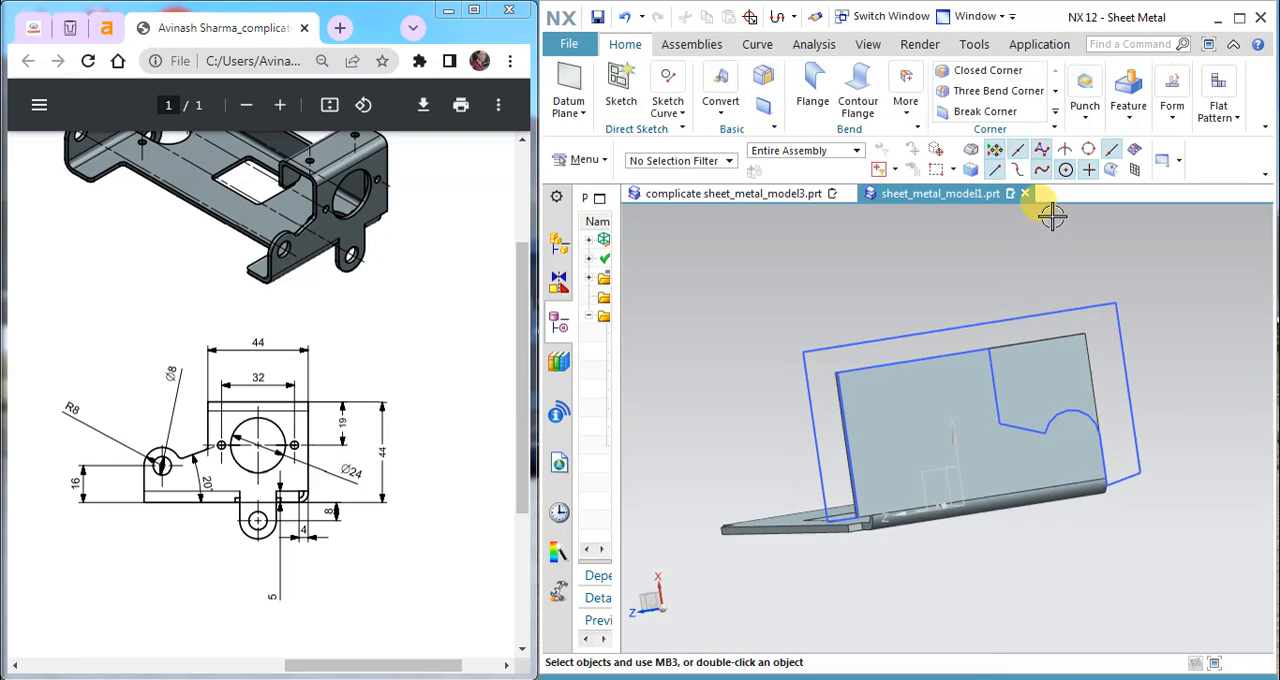
Step: Trim the side flange with a Normal Cutout from the closed sketch, using the Thickness cut method and a 77 mm depth
click(1128, 118)
click(1112, 162)
click(1094, 290)
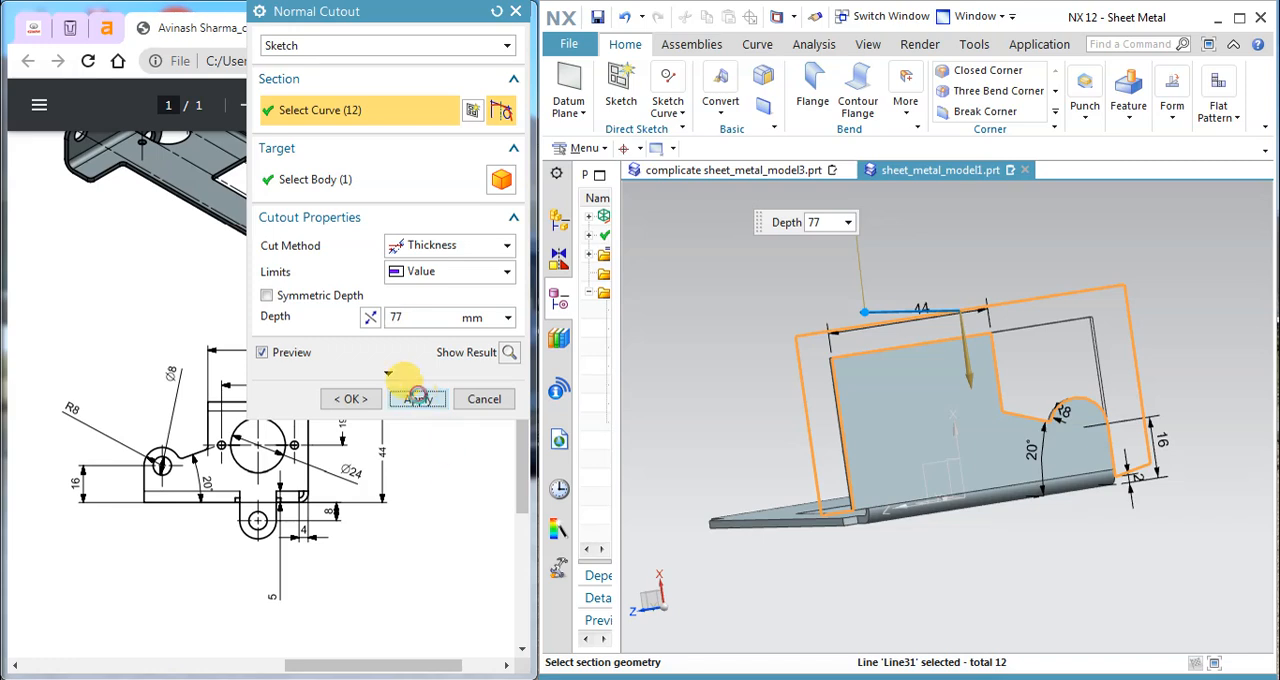
click(418, 398)
click(484, 398)
Step: Hide the profile sketch around the trimmed side flange
middle_drag(960, 410, 986, 423)
scroll(1014, 414, up, 2)
scroll(1012, 413, down, 5)
scroll(1048, 392, up, 2)
scroll(1063, 317, up, 3)
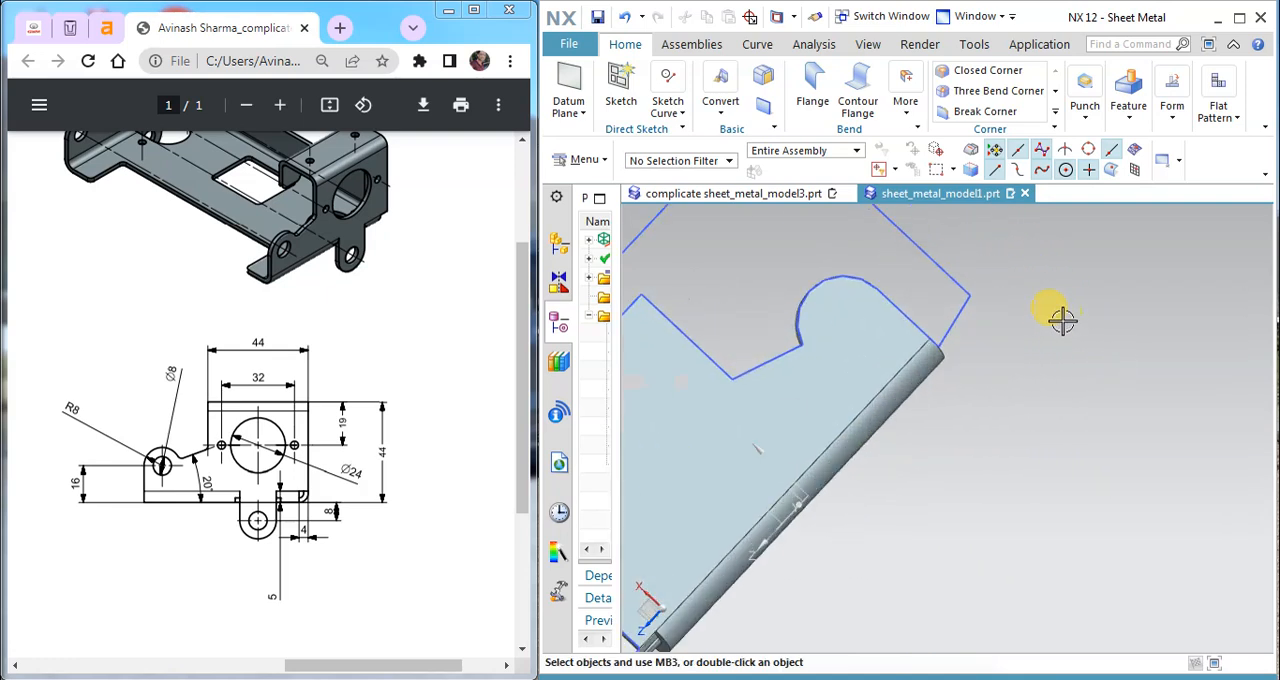
right_click(931, 311)
click(963, 257)
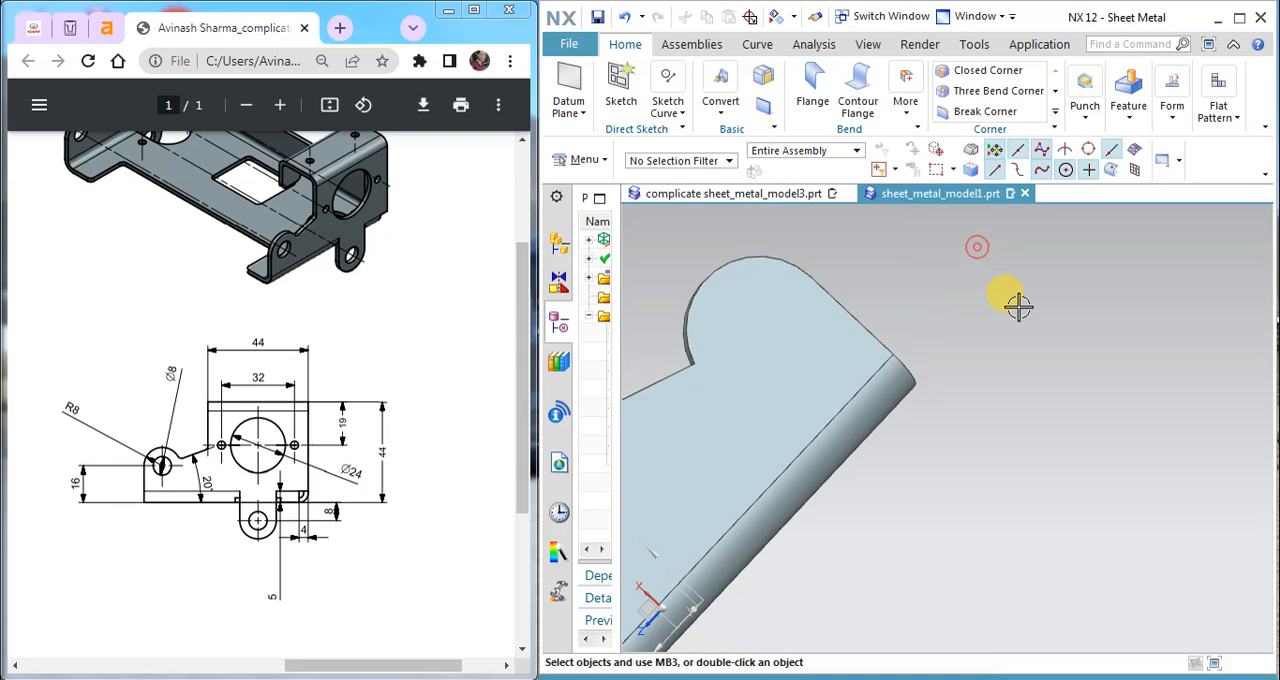
Step: Compare the trimmed side flange with the drawing's isometric and side views, examining the upper edge and the bend
scroll(1018, 307, down, 1)
scroll(1018, 307, down, 1)
middle_drag(1014, 300, 986, 353)
scroll(957, 394, up, 2)
scroll(932, 398, down, 3)
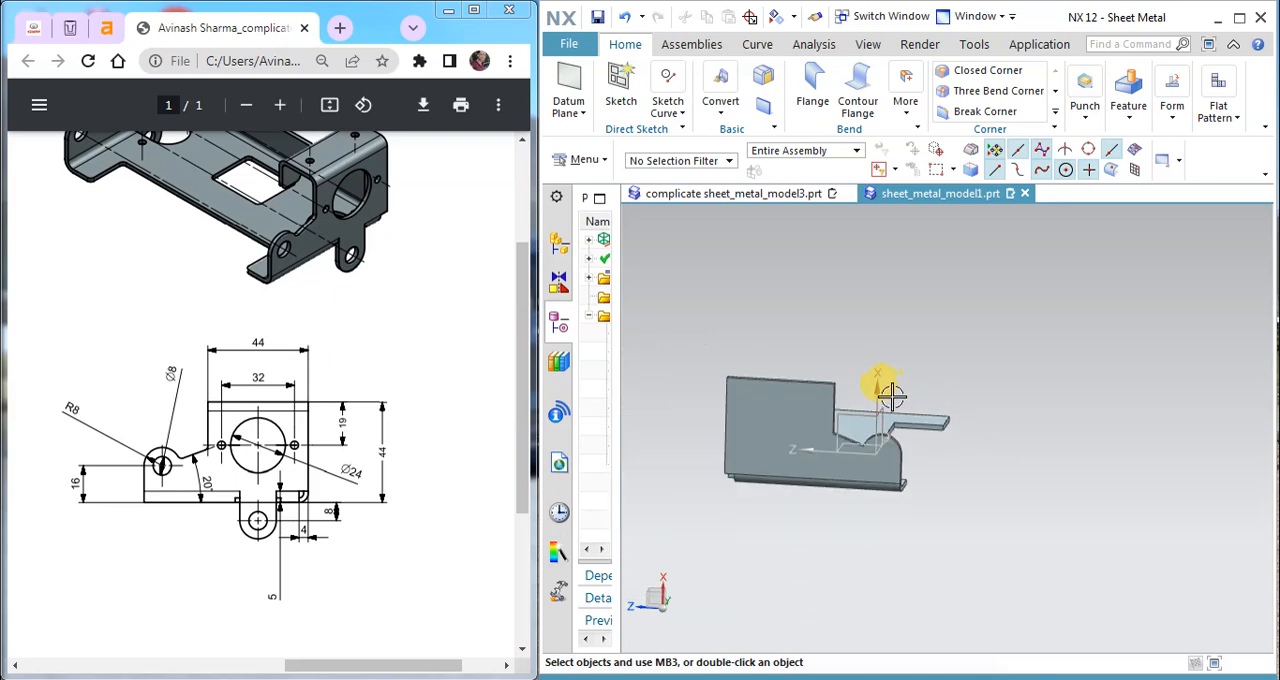
click(251, 335)
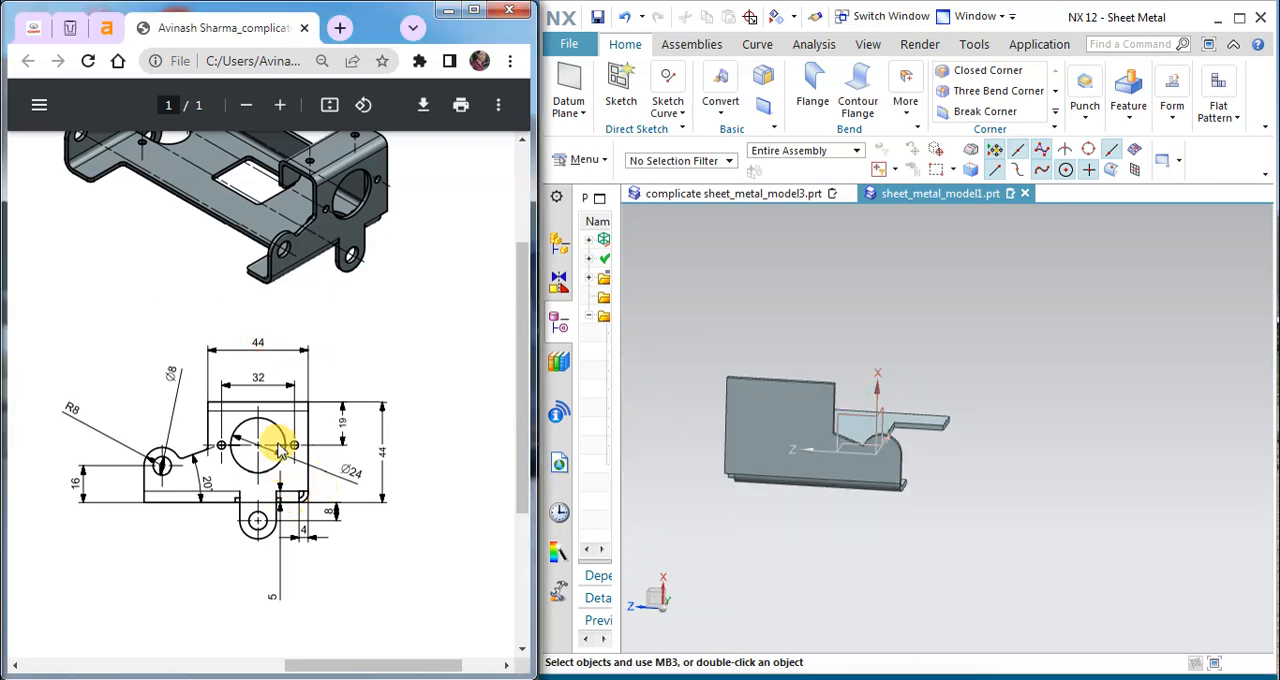
scroll(280, 450, down, 1)
scroll(325, 313, up, 2)
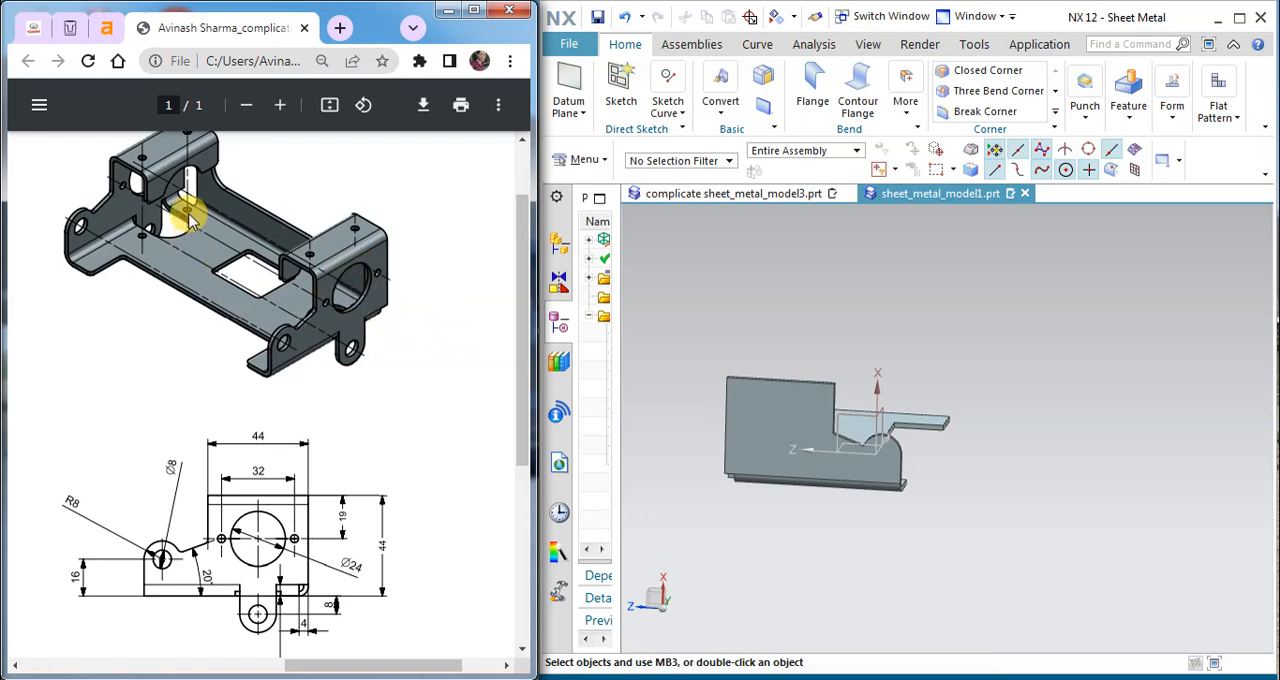
middle_drag(800, 395, 700, 390)
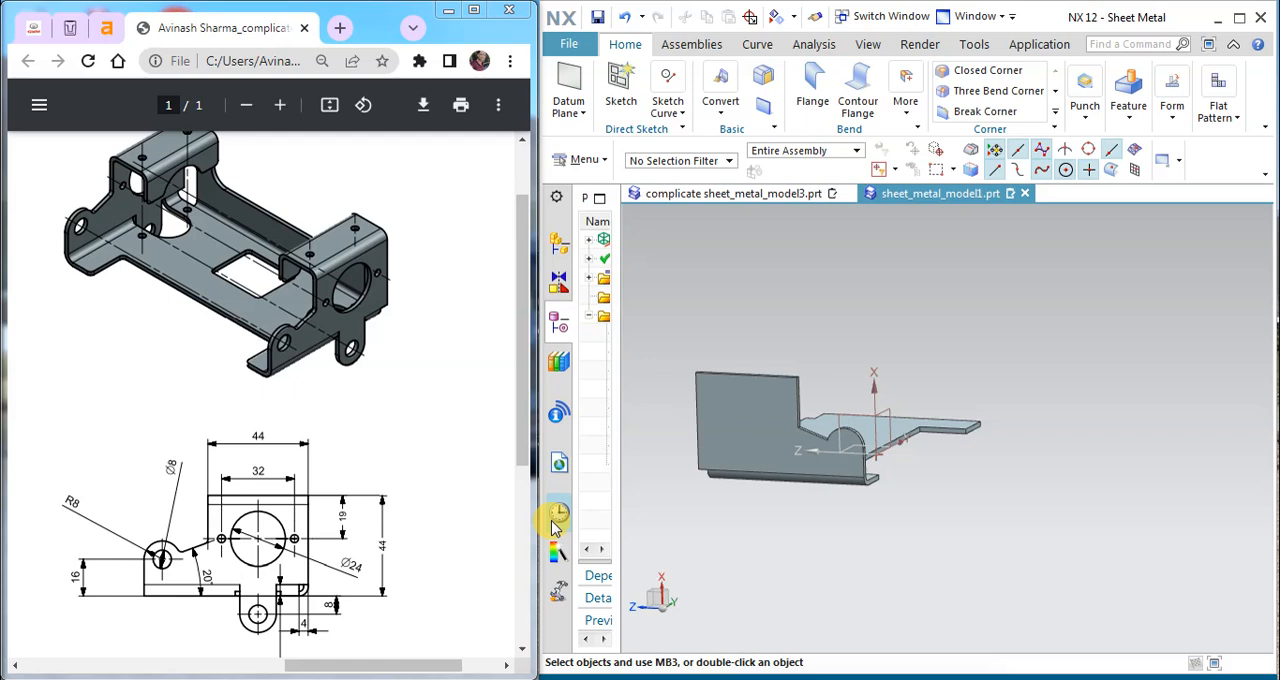
middle_drag(782, 494, 780, 380)
right_click(823, 296)
middle_drag(870, 312, 709, 449)
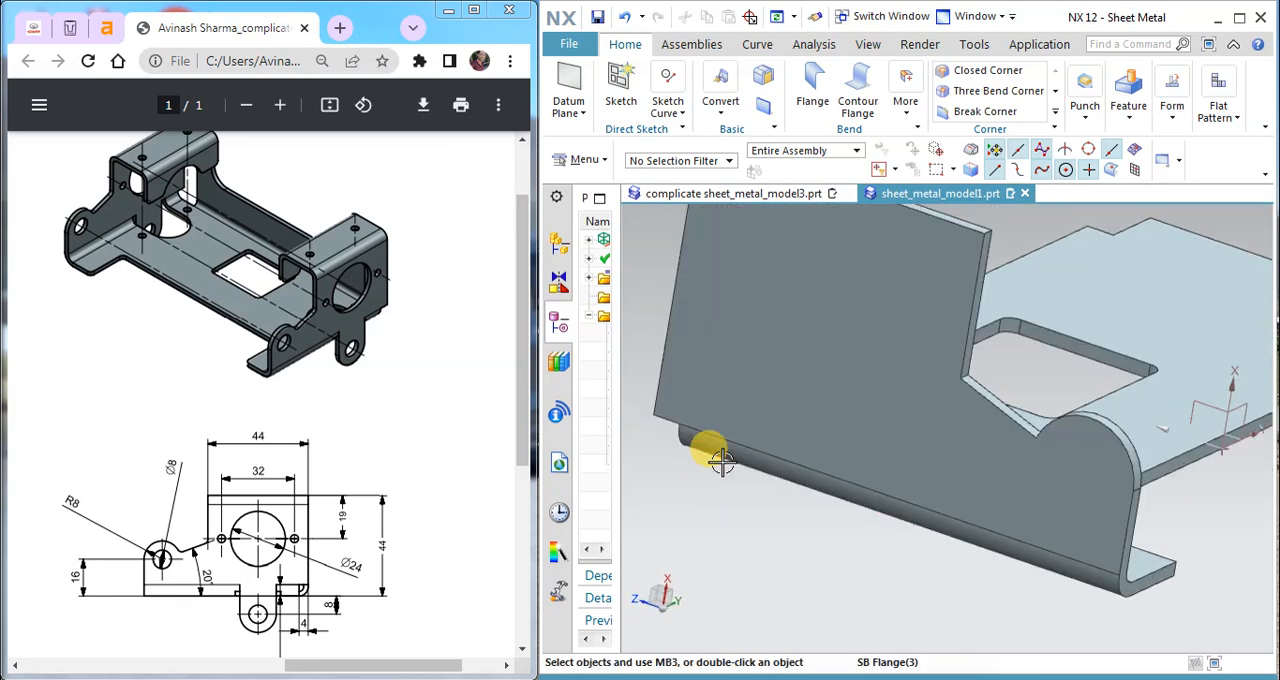
mouse_move(717, 407)
middle_down()
mouse_move(686, 403)
mouse_move(700, 425)
middle_up()
Step: Add a full-width 23 mm flange at 90° along the top edge of the trimmed side flange
drag(300, 660, 67, 662)
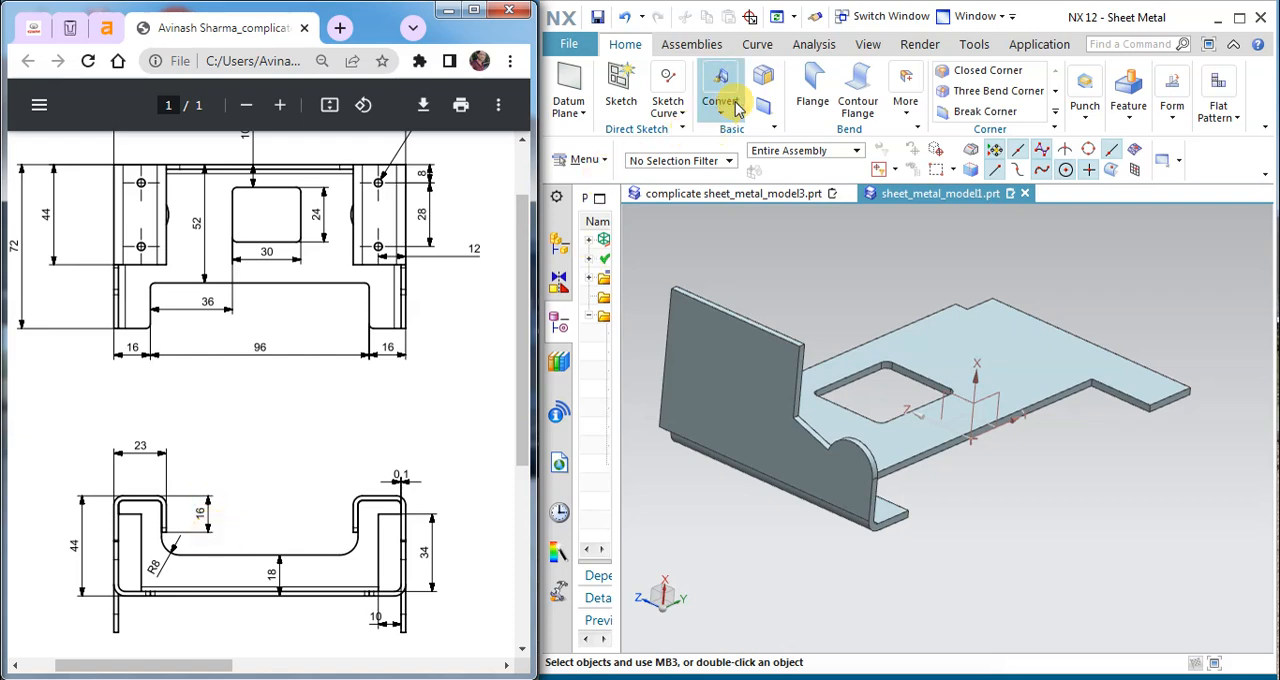
click(813, 88)
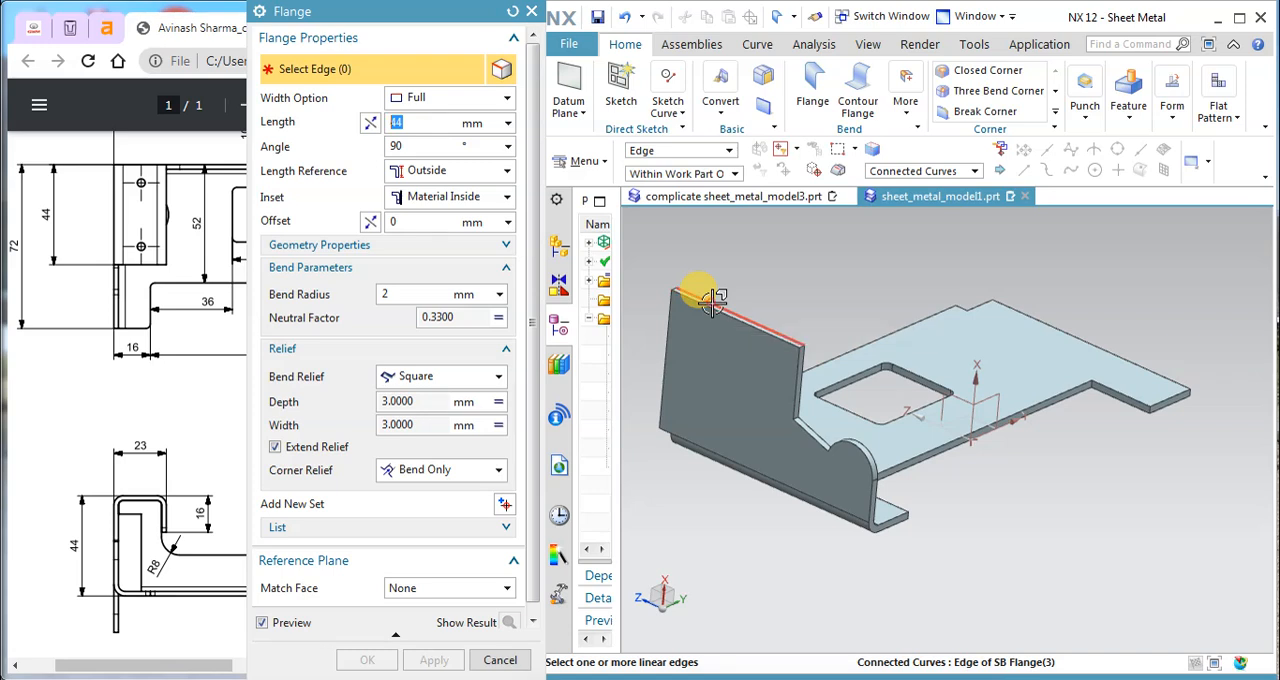
click(713, 300)
middle_drag(877, 360, 838, 350)
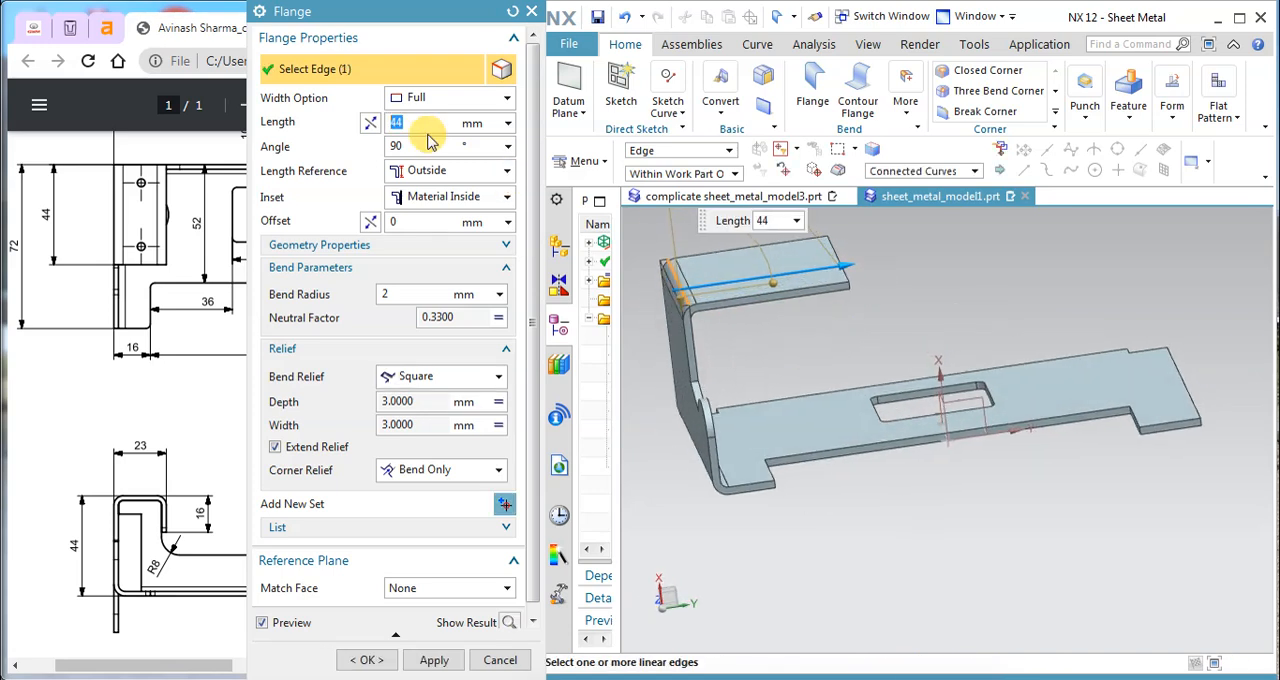
text(23)
key(Return)
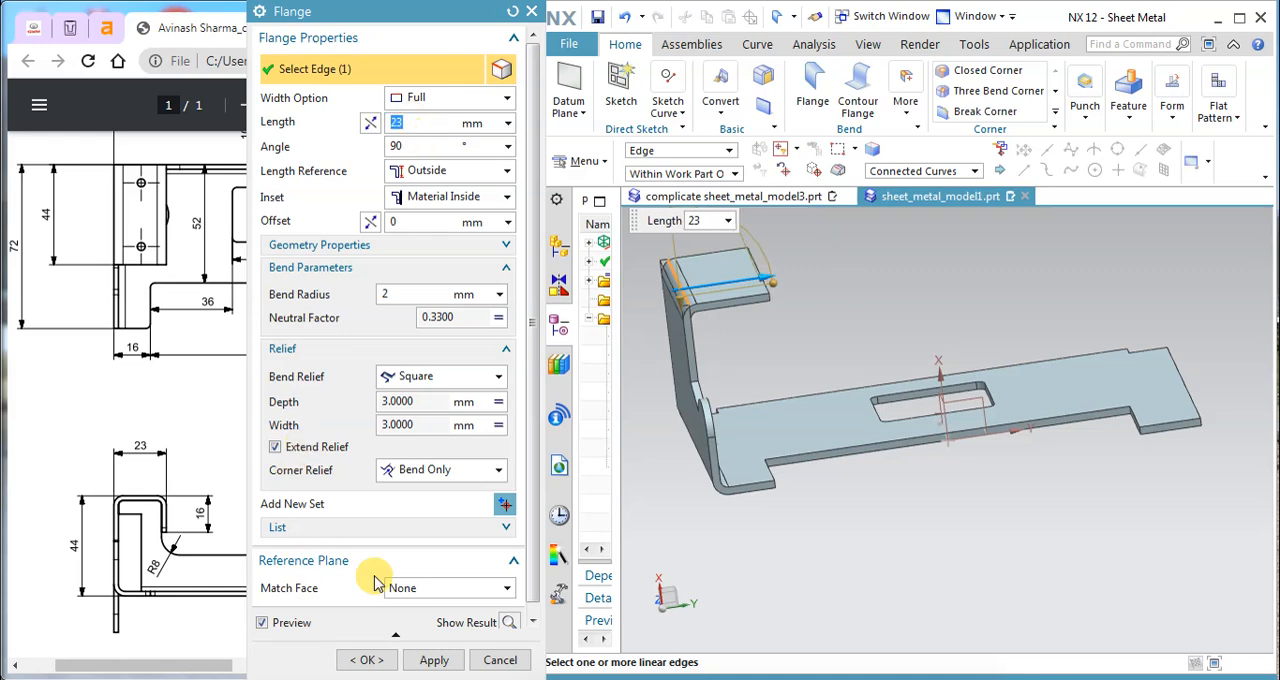
click(430, 660)
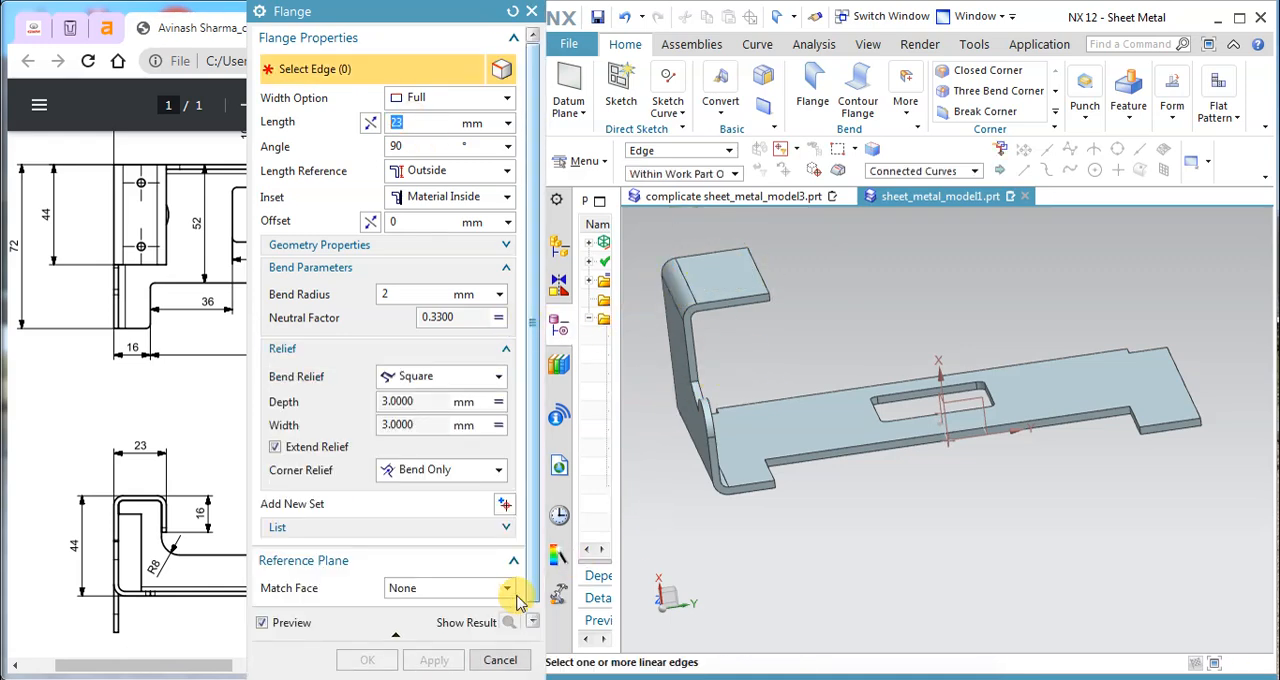
click(500, 660)
Step: Review the new top flange's length and bend radius settings and keep them
double_click(727, 277)
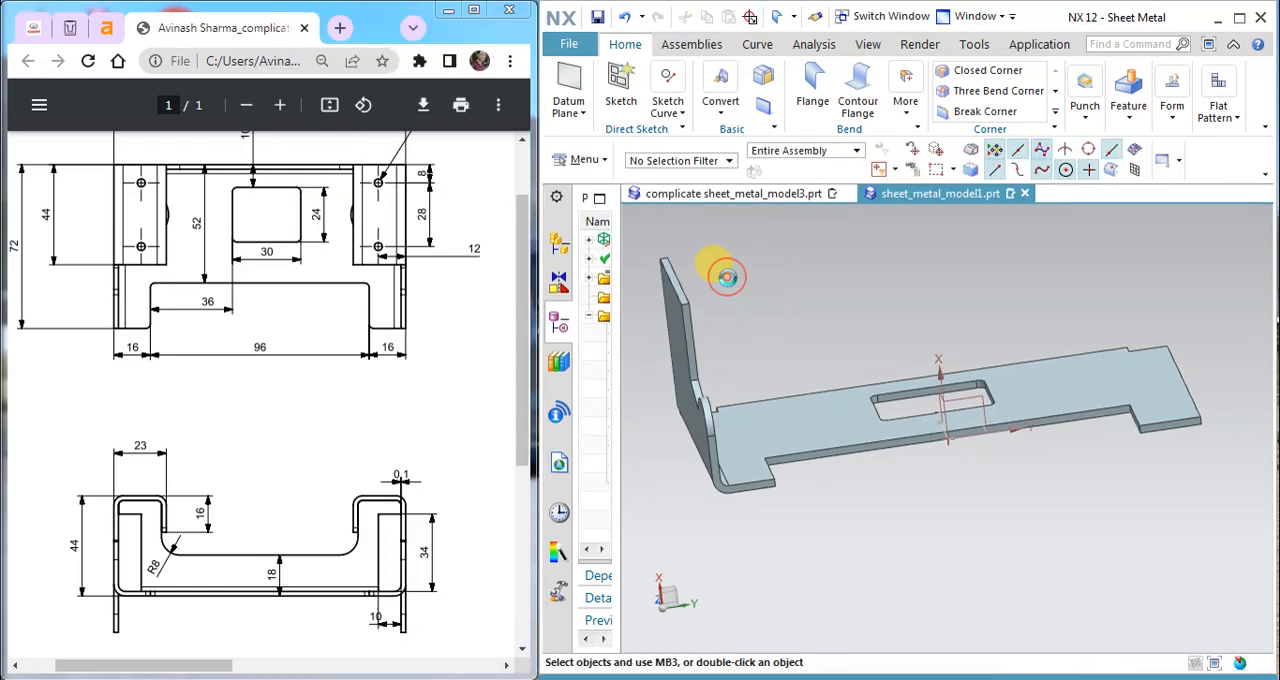
click(396, 294)
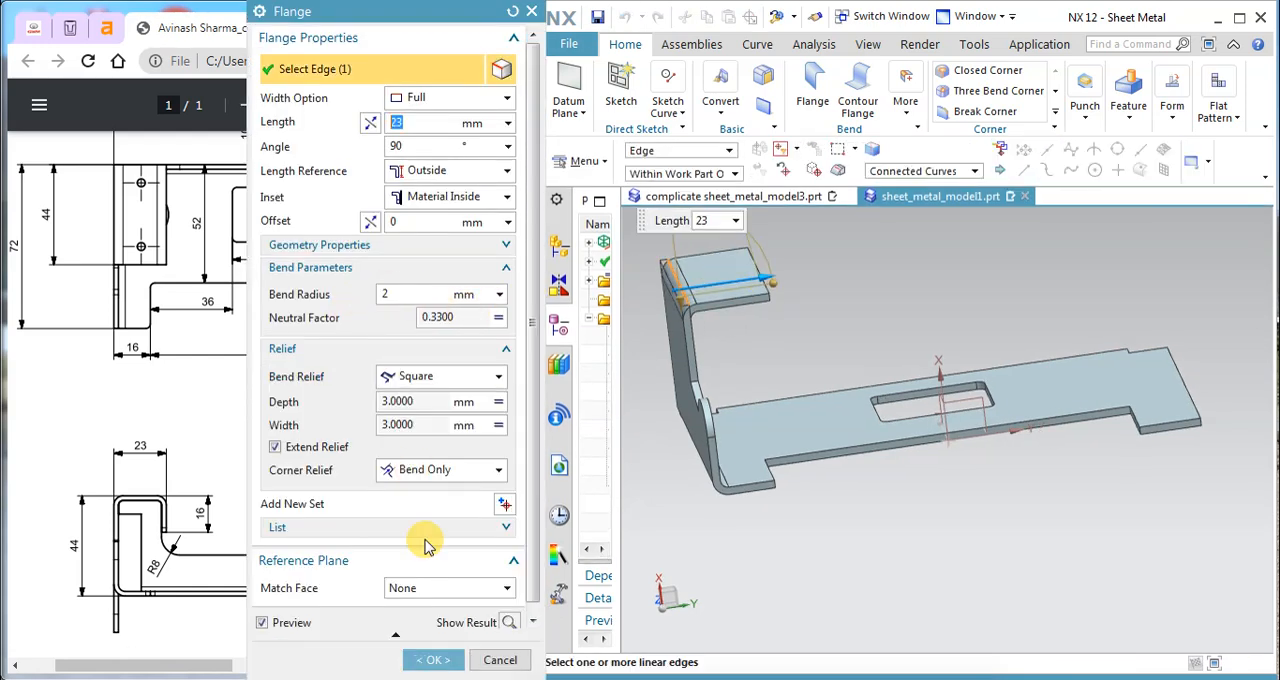
click(434, 664)
Step: Add a full-width 16 mm flange at 90° on the top flange's free edge, reversing its direction so it points down
mouse_move(766, 349)
middle_down()
mouse_move(757, 337)
mouse_move(760, 350)
middle_up()
click(810, 80)
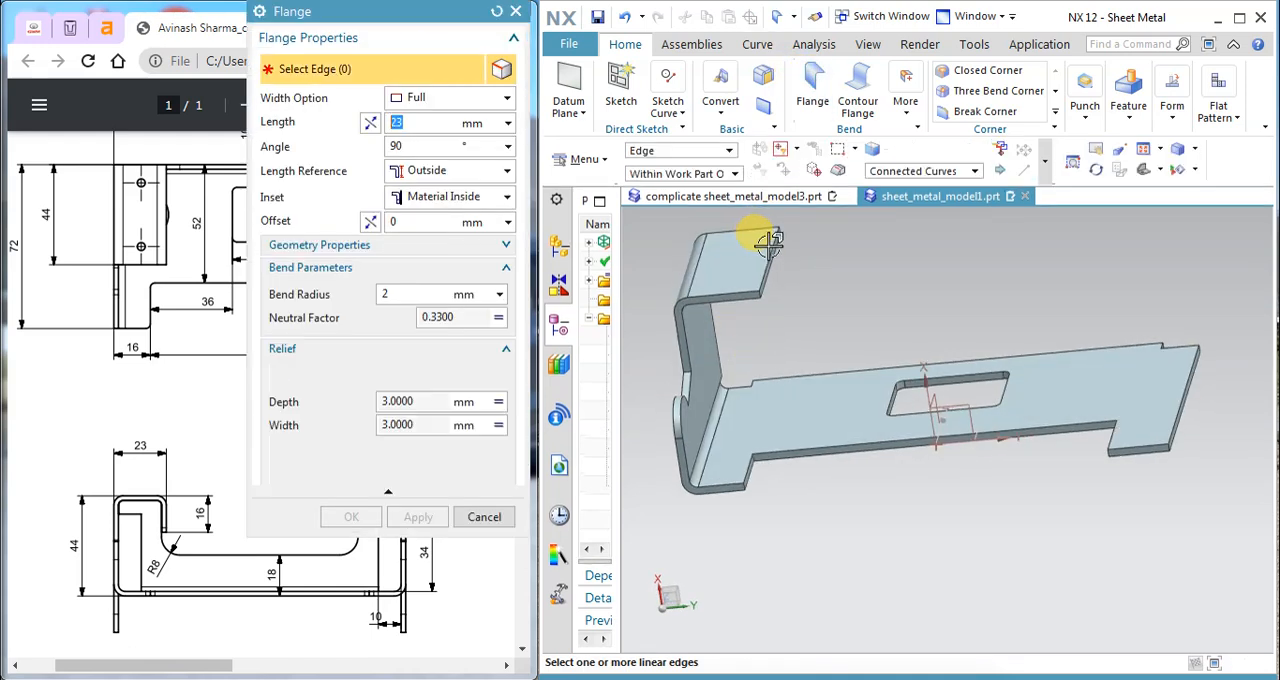
click(768, 240)
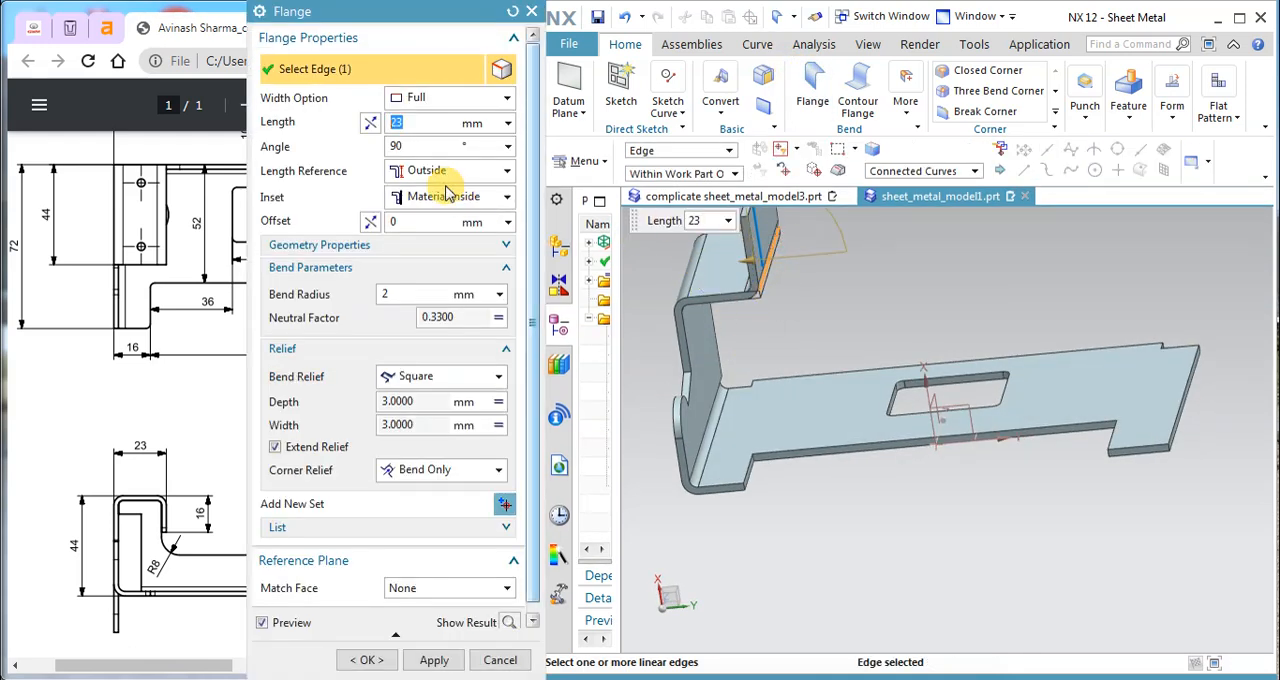
click(371, 123)
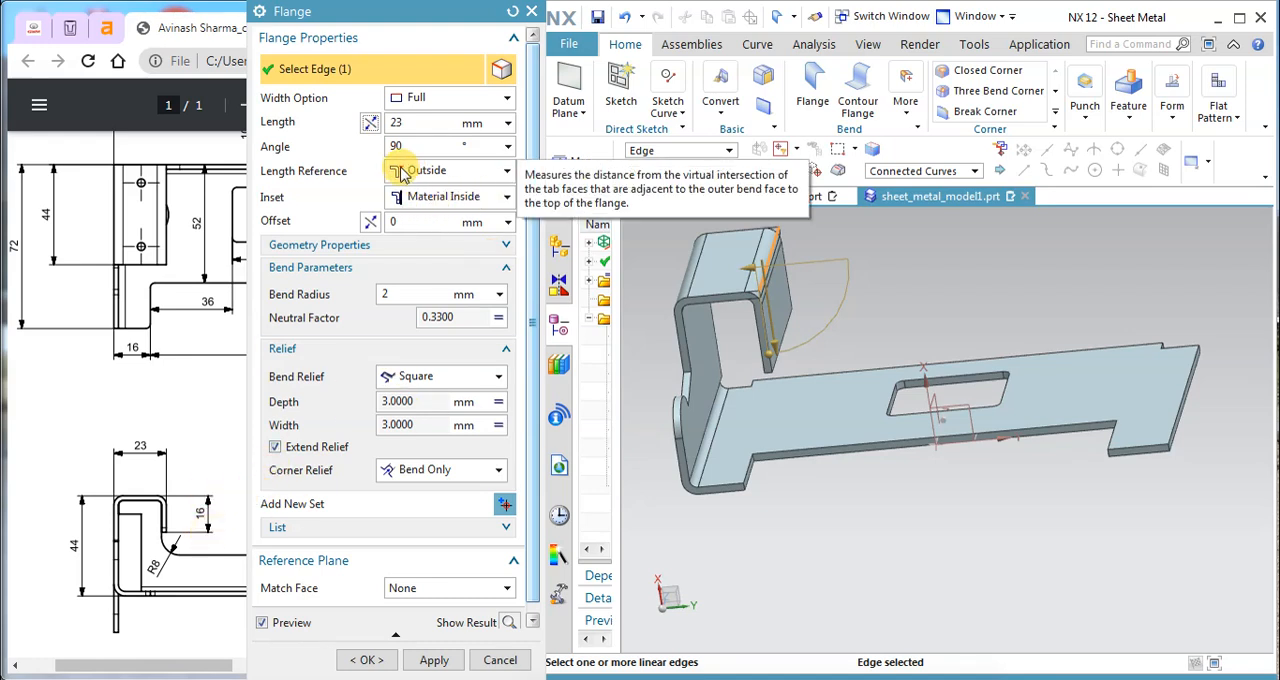
click(410, 121)
text(16)
key(Return)
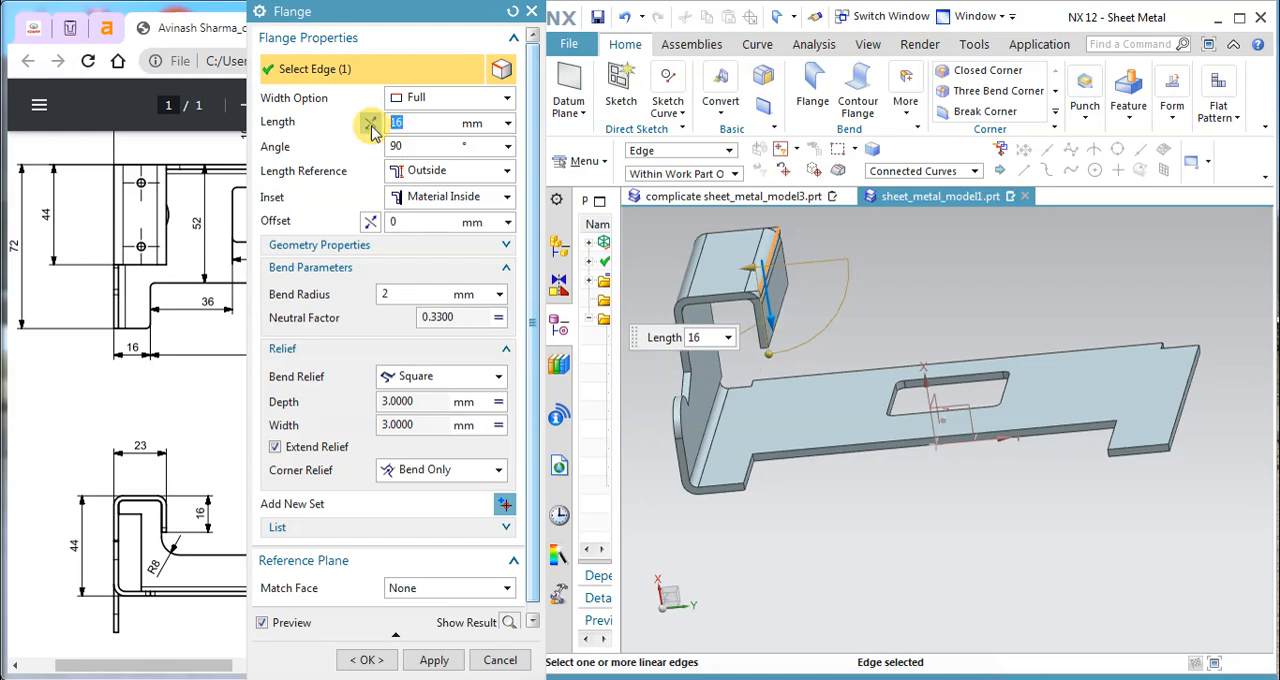
click(420, 658)
click(500, 660)
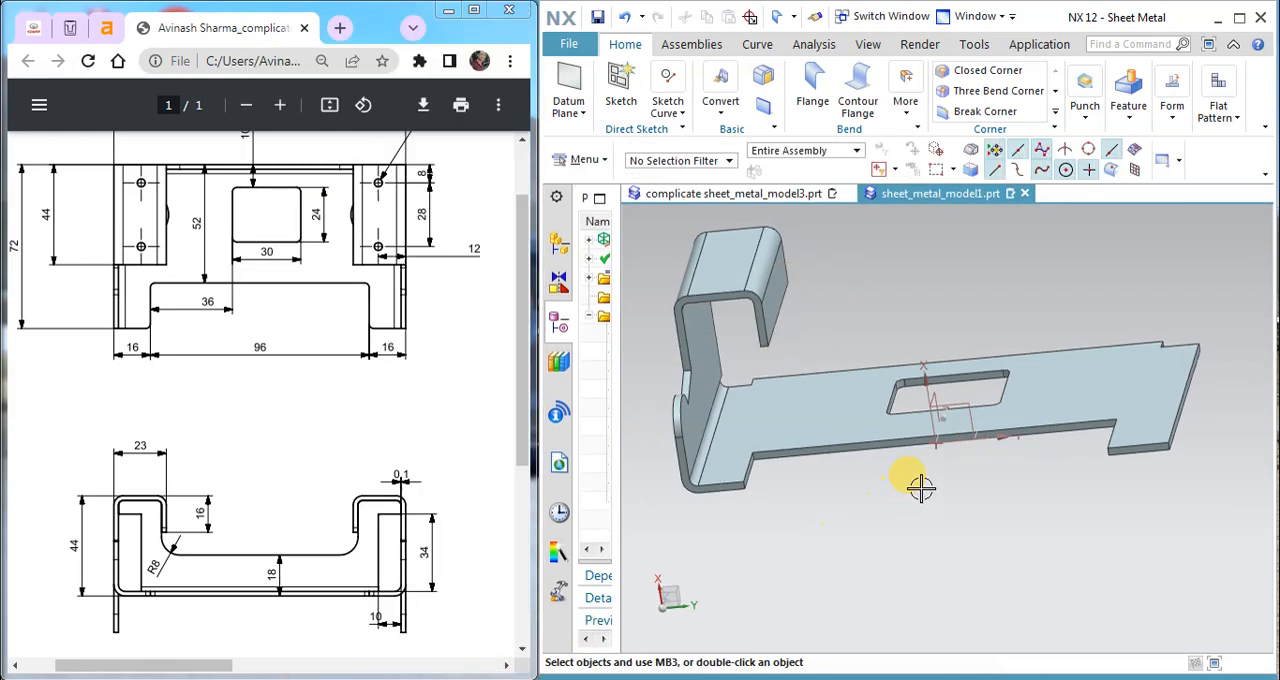
middle_drag(925, 442, 973, 436)
middle_drag(985, 430, 894, 431)
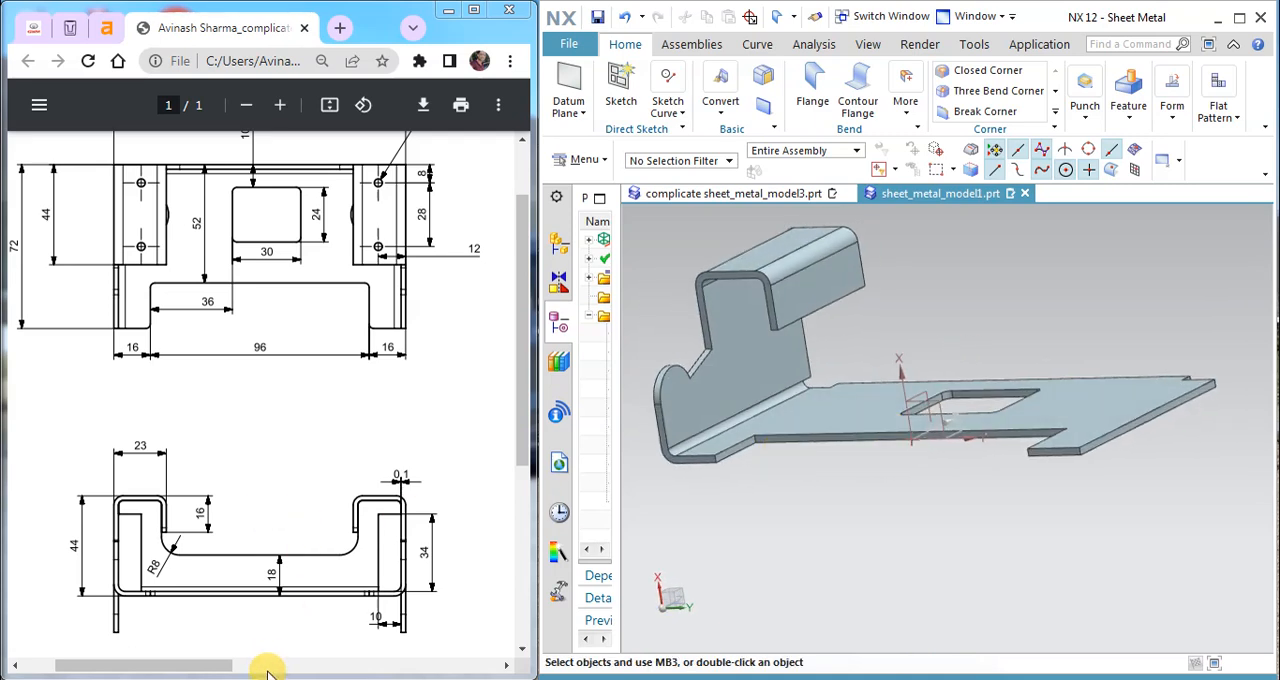
Step: Examine the side flanges and their holes on the finished reference bracket, returning to the sheet_metal_model1.prt part
click(700, 193)
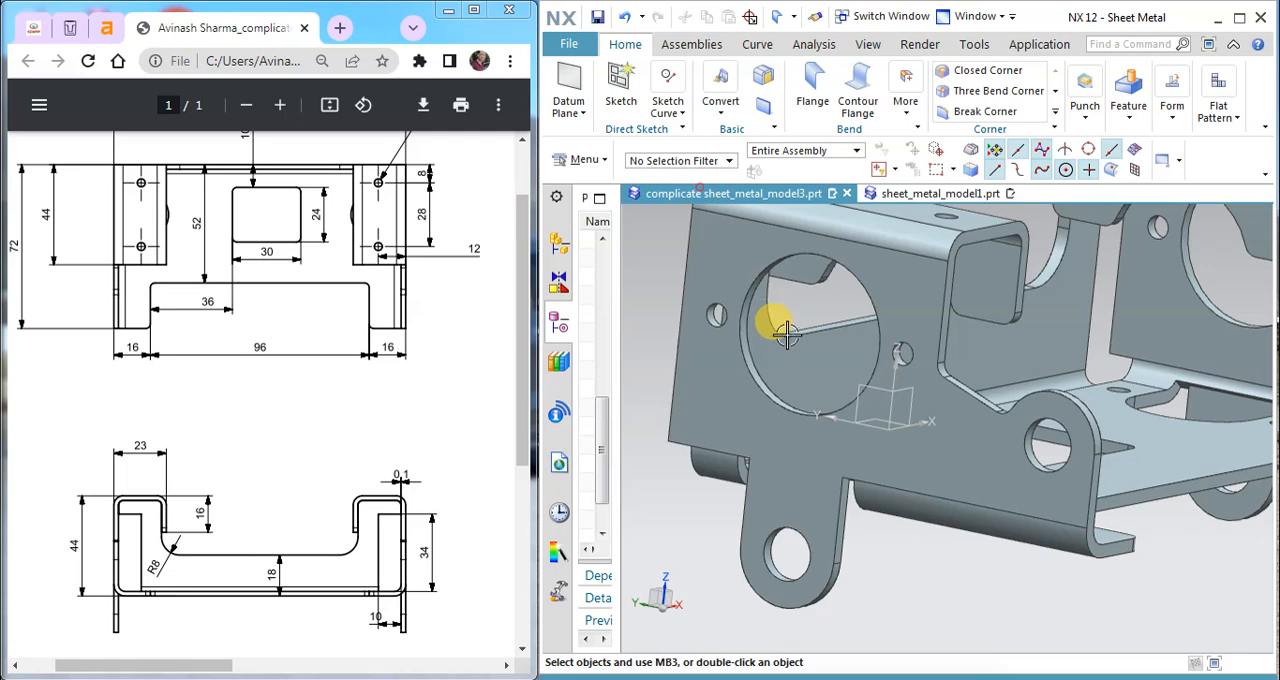
scroll(787, 335, down, 5)
middle_drag(823, 333, 838, 287)
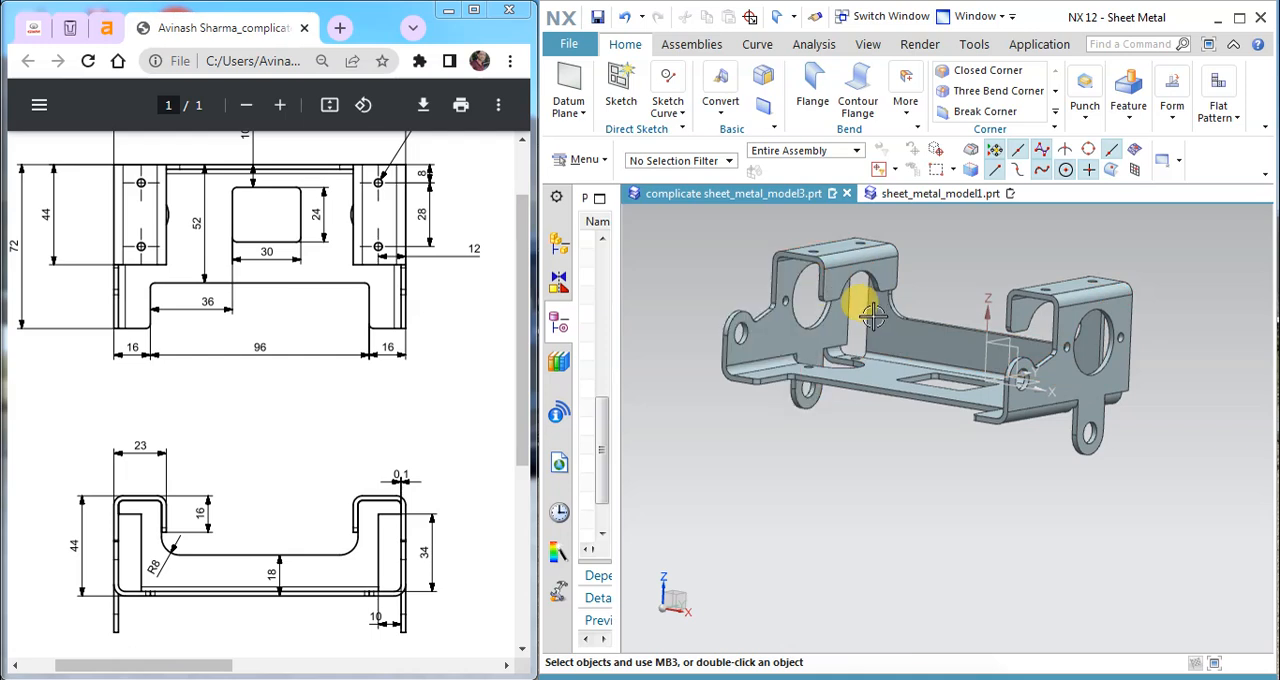
middle_drag(735, 333, 820, 323)
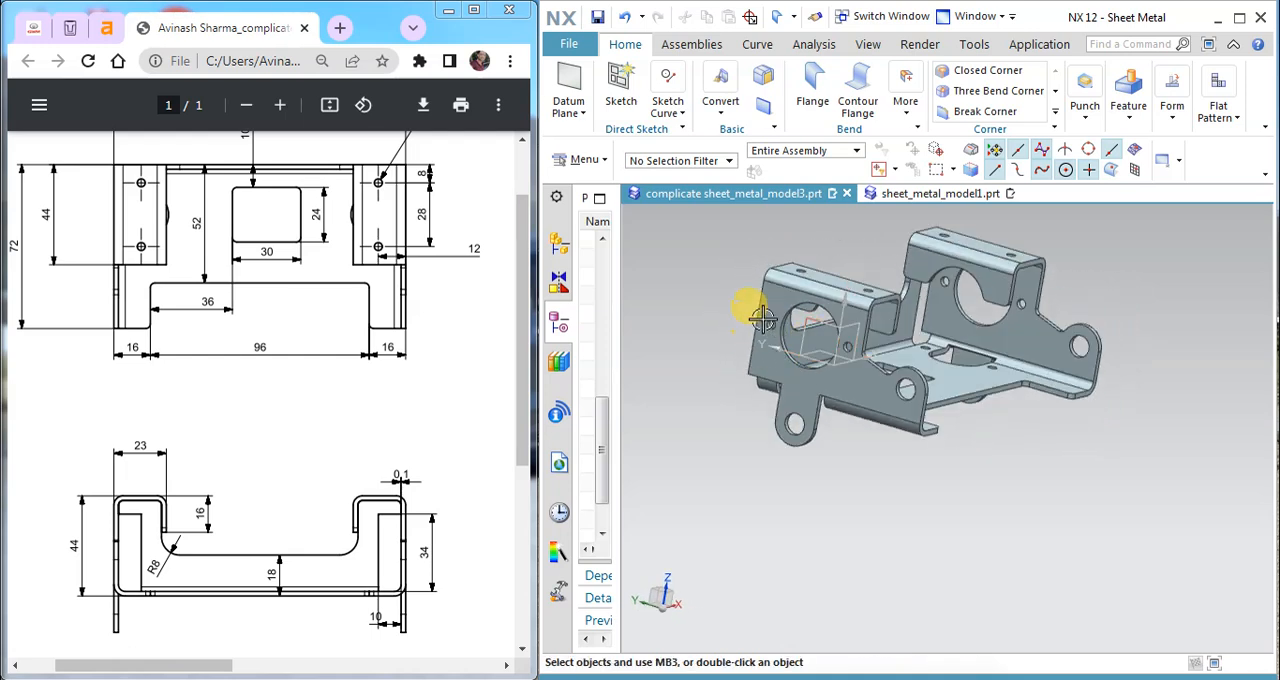
click(930, 194)
Step: Start a sketch on the side flange's outer face and consult the drawing's side view for the round hole's dimensions
middle_drag(814, 329, 900, 328)
click(620, 88)
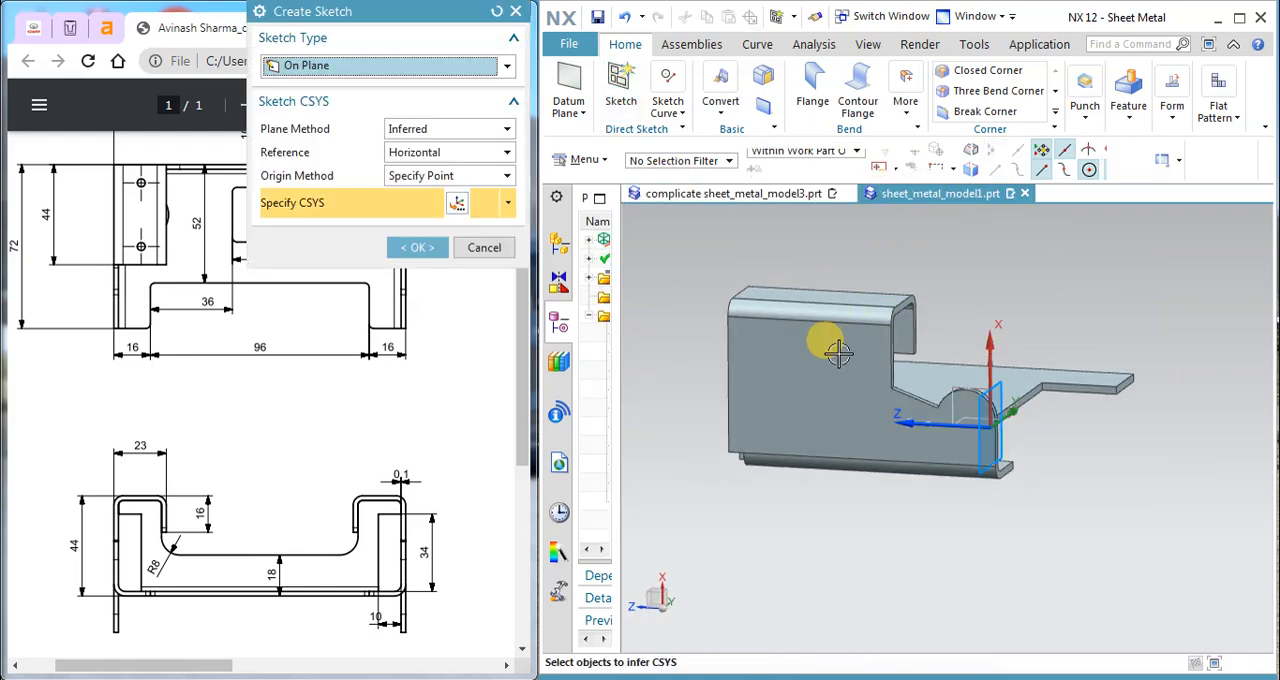
click(810, 350)
click(420, 250)
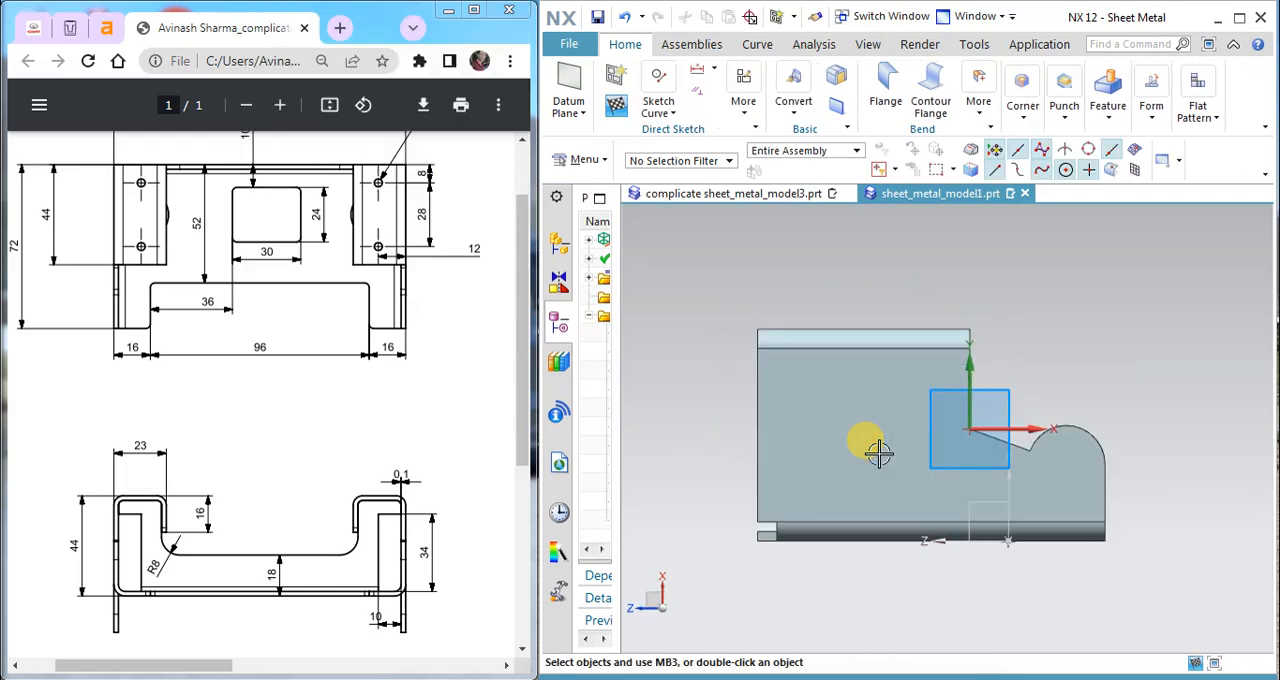
scroll(878, 453, down, 1)
scroll(285, 375, down, 2)
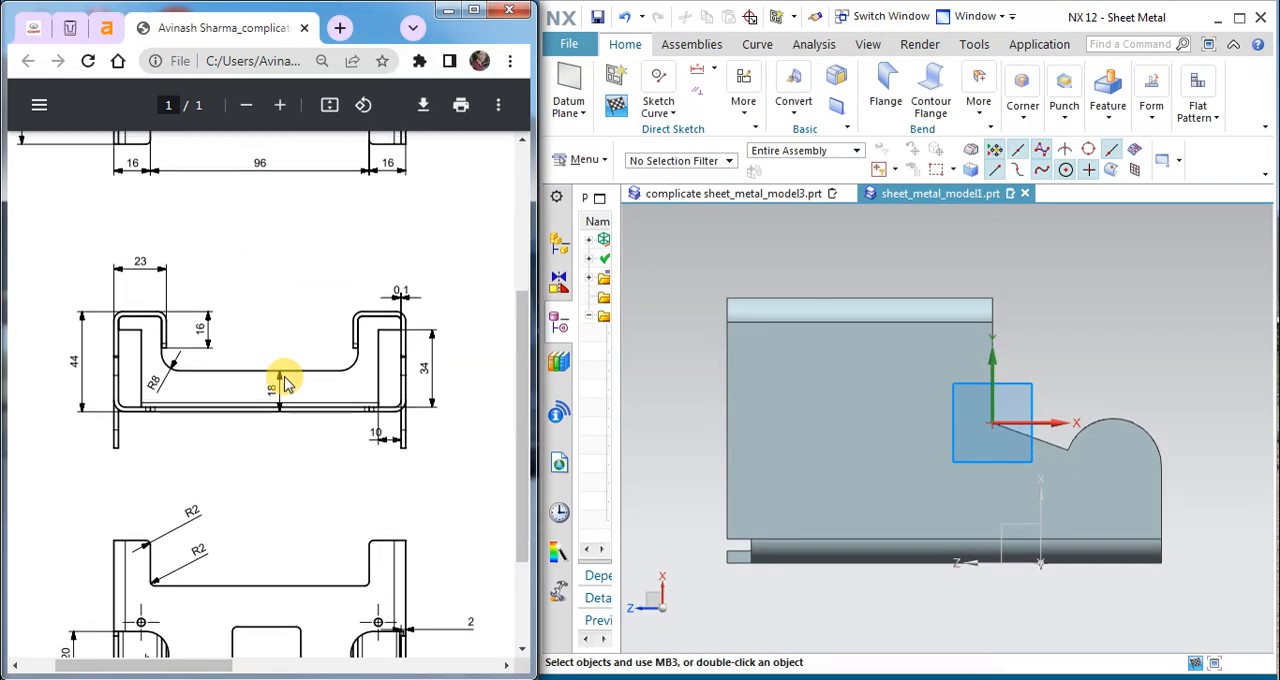
scroll(285, 380, down, 2)
drag(228, 668, 429, 643)
scroll(323, 322, up, 1)
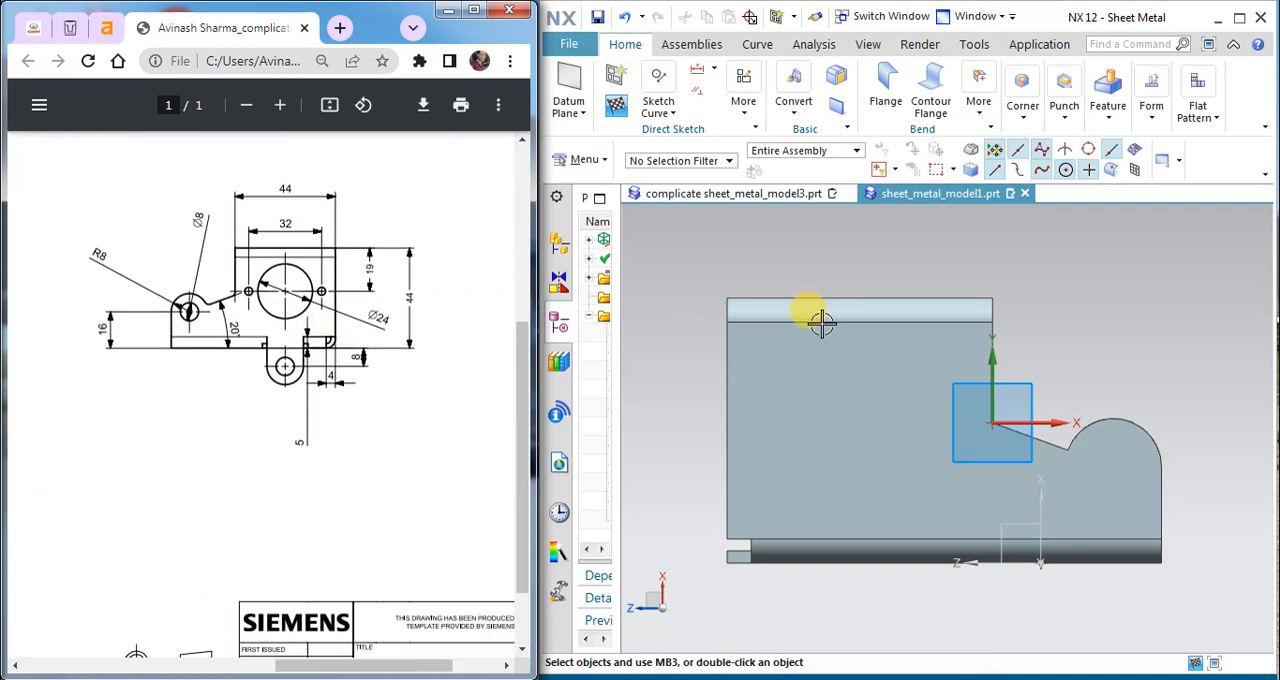
ctrl+scroll(306, 177, up, 1)
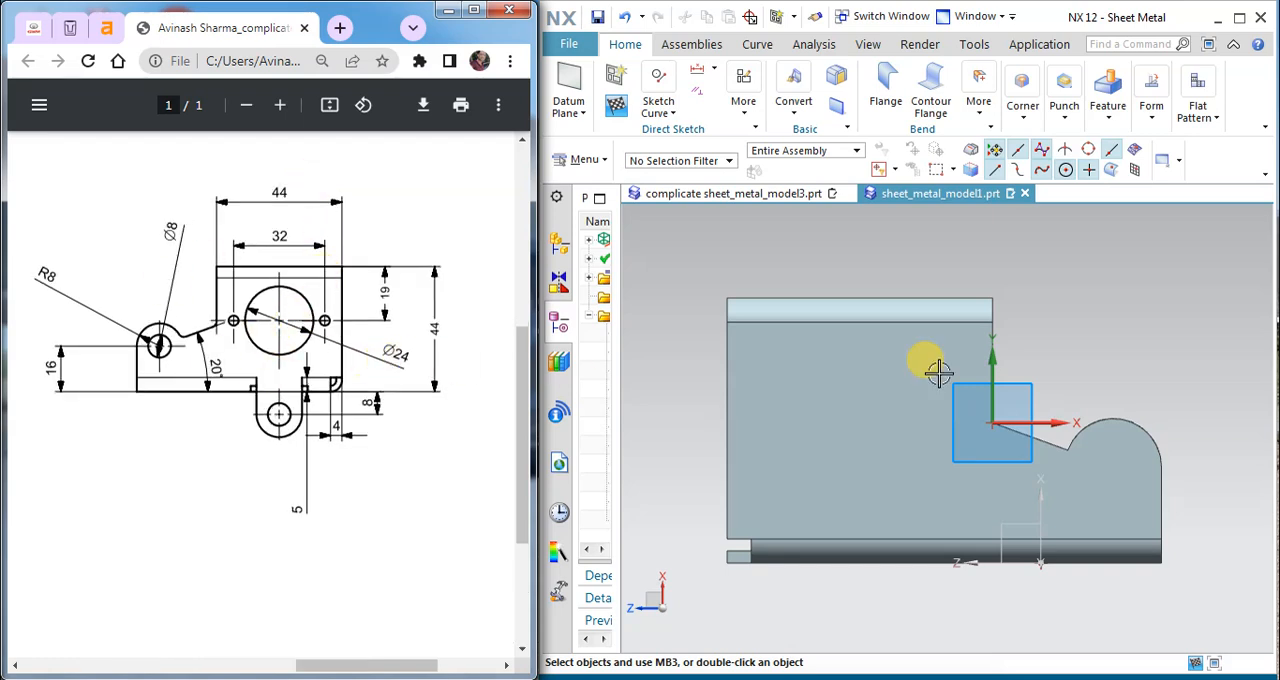
Step: Sketch a 24 mm diameter circle on the side flange's face and finish the sketch
click(660, 108)
click(777, 157)
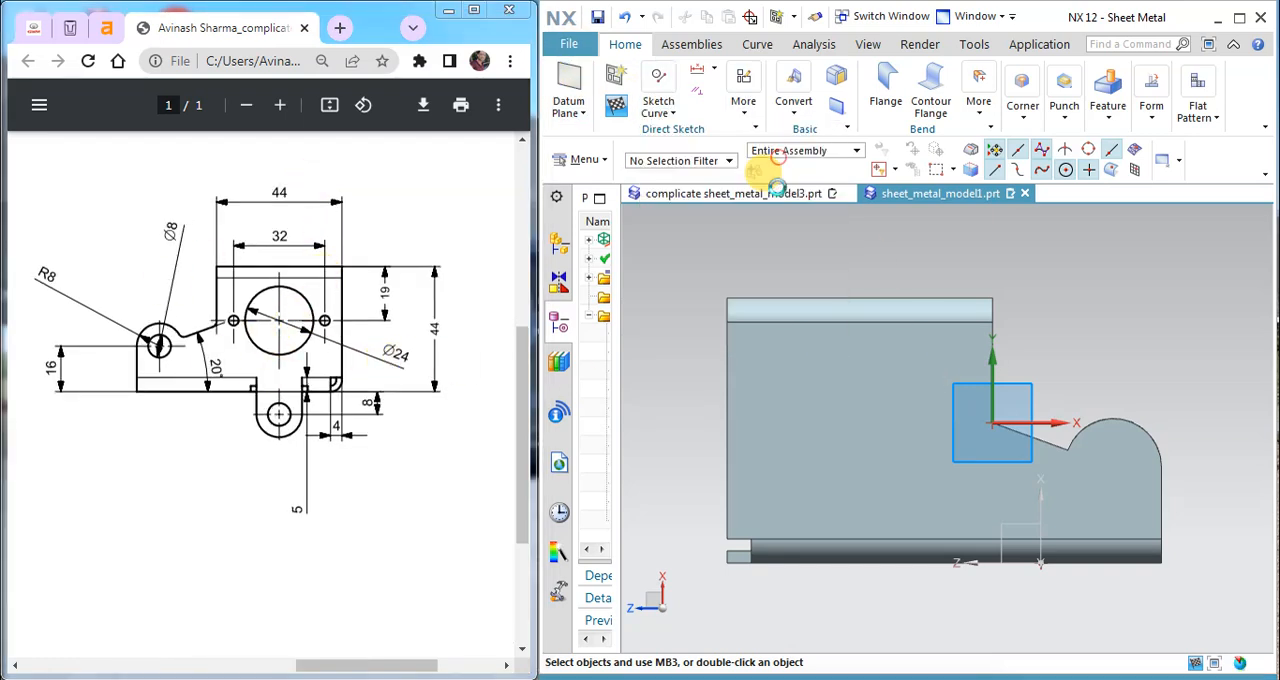
click(849, 396)
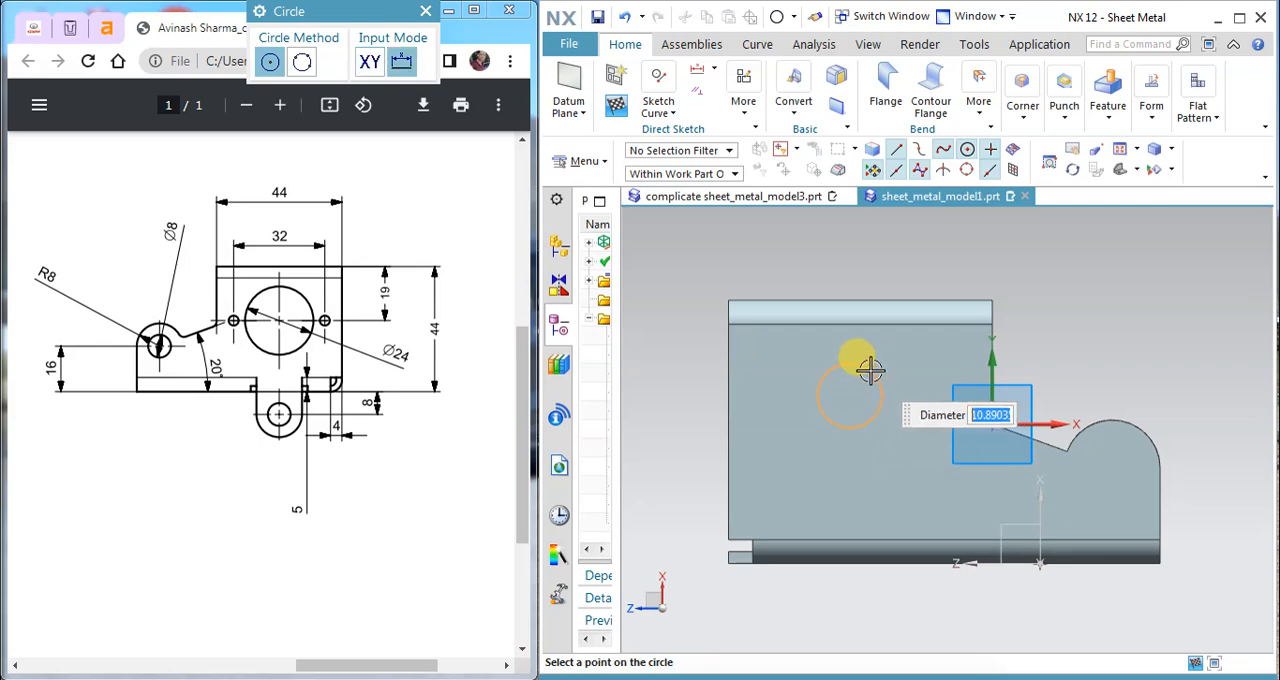
key(Return)
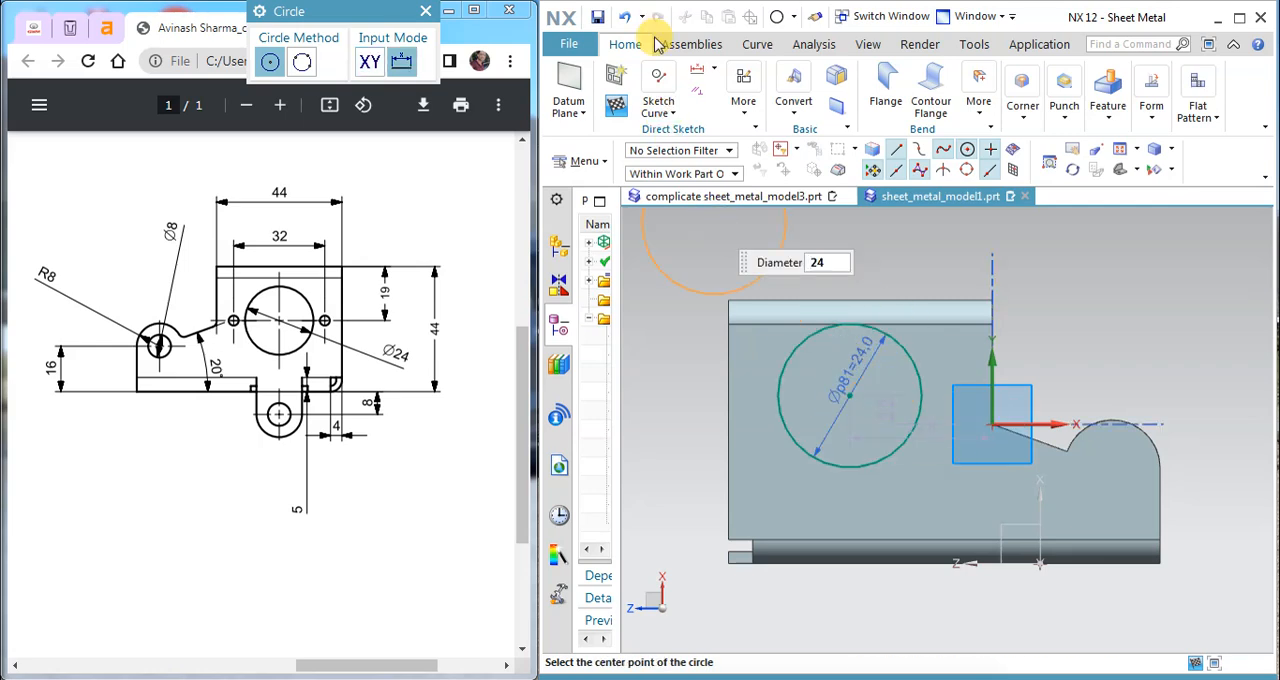
click(617, 110)
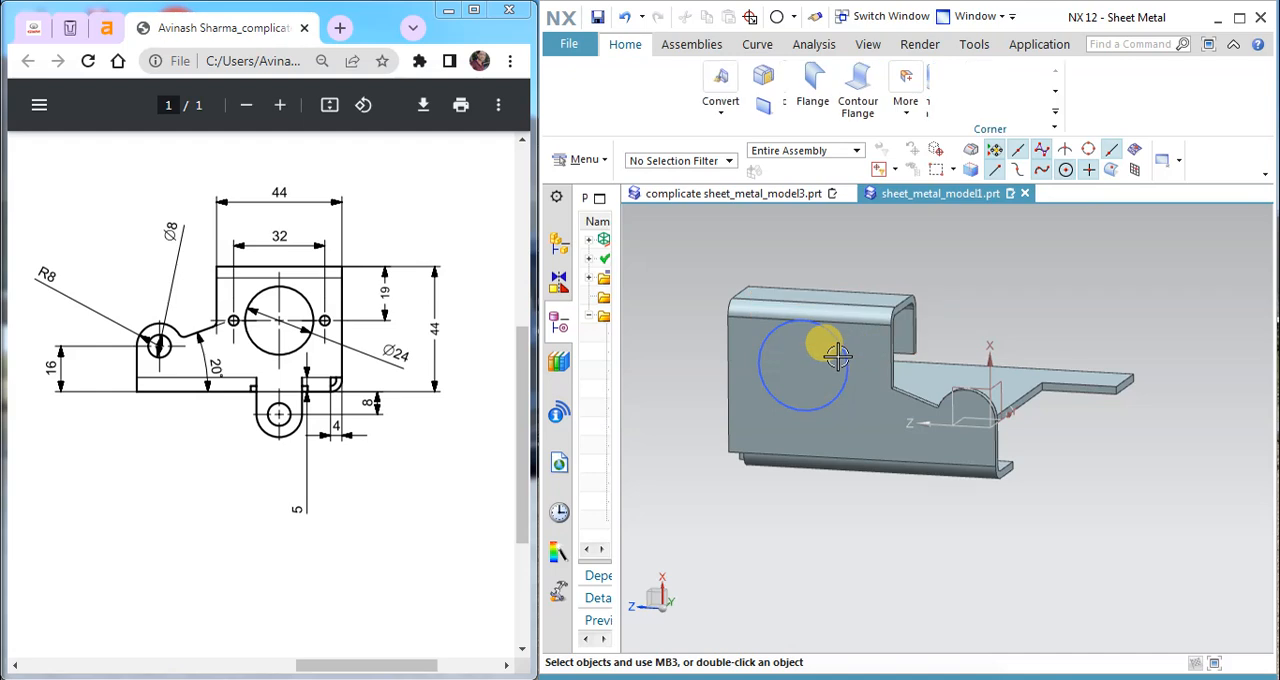
Step: Reopen the circle's sketch and dimension its centre vertically 19 mm below the flange's top edge
double_click(842, 352)
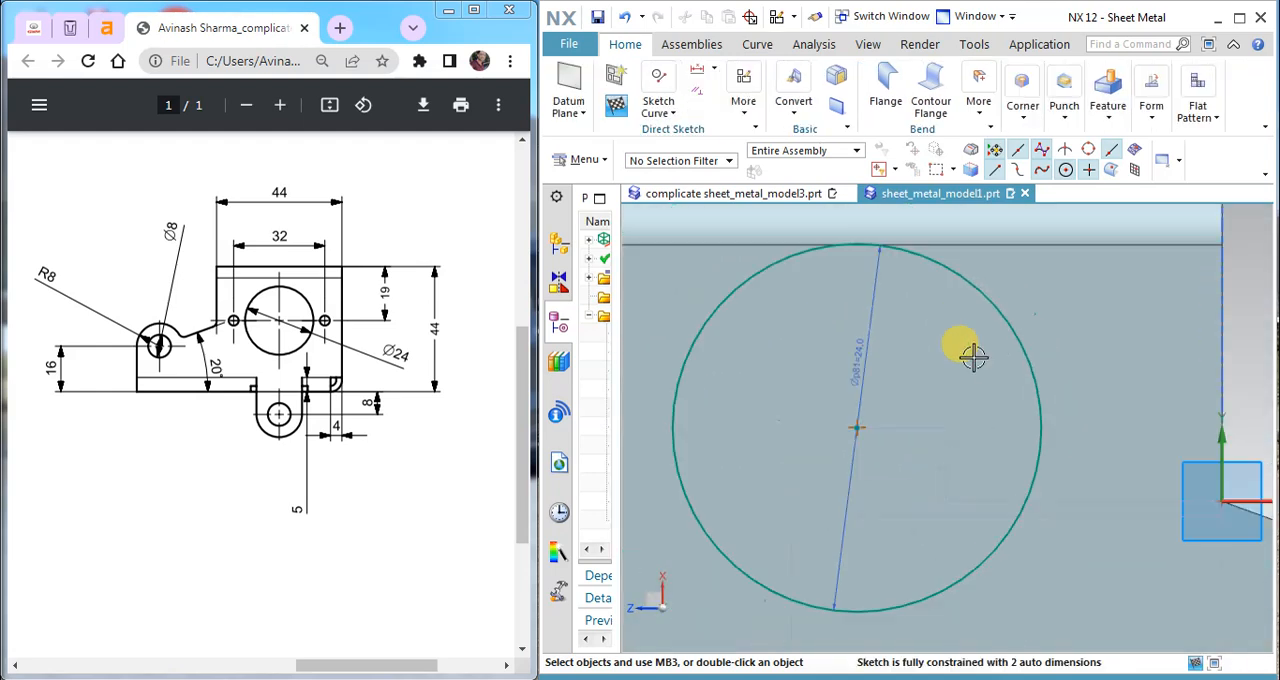
scroll(971, 357, down, 3)
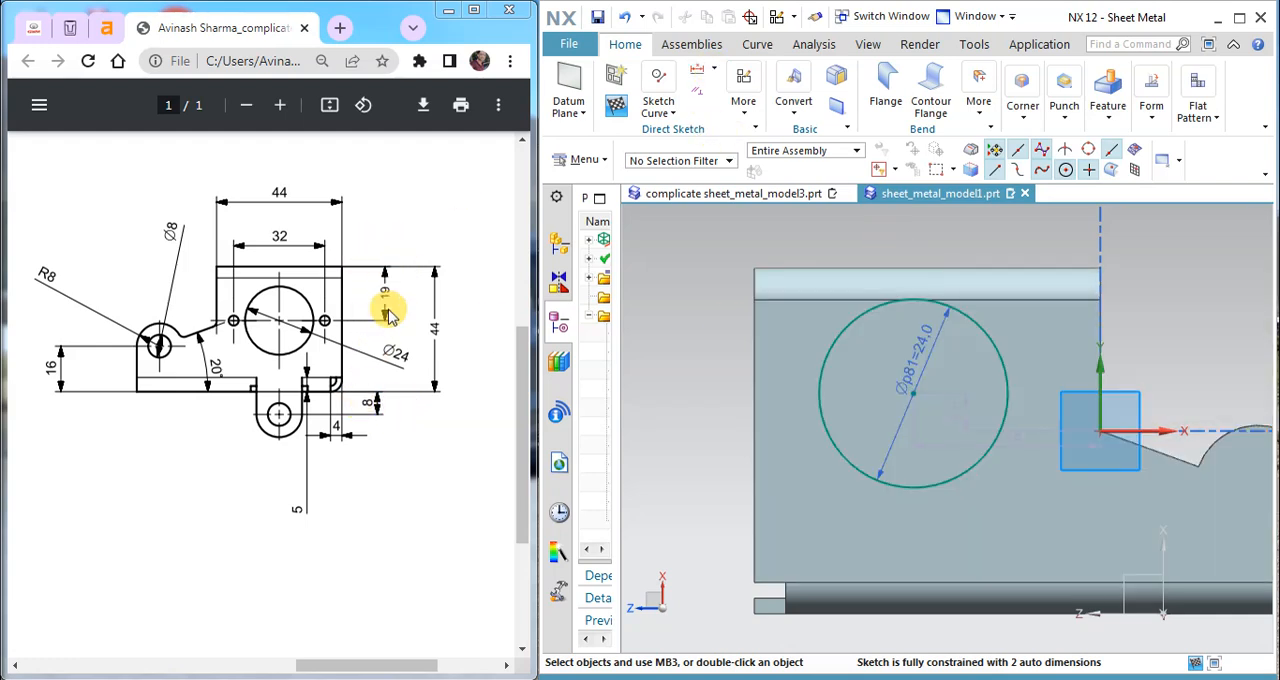
click(713, 67)
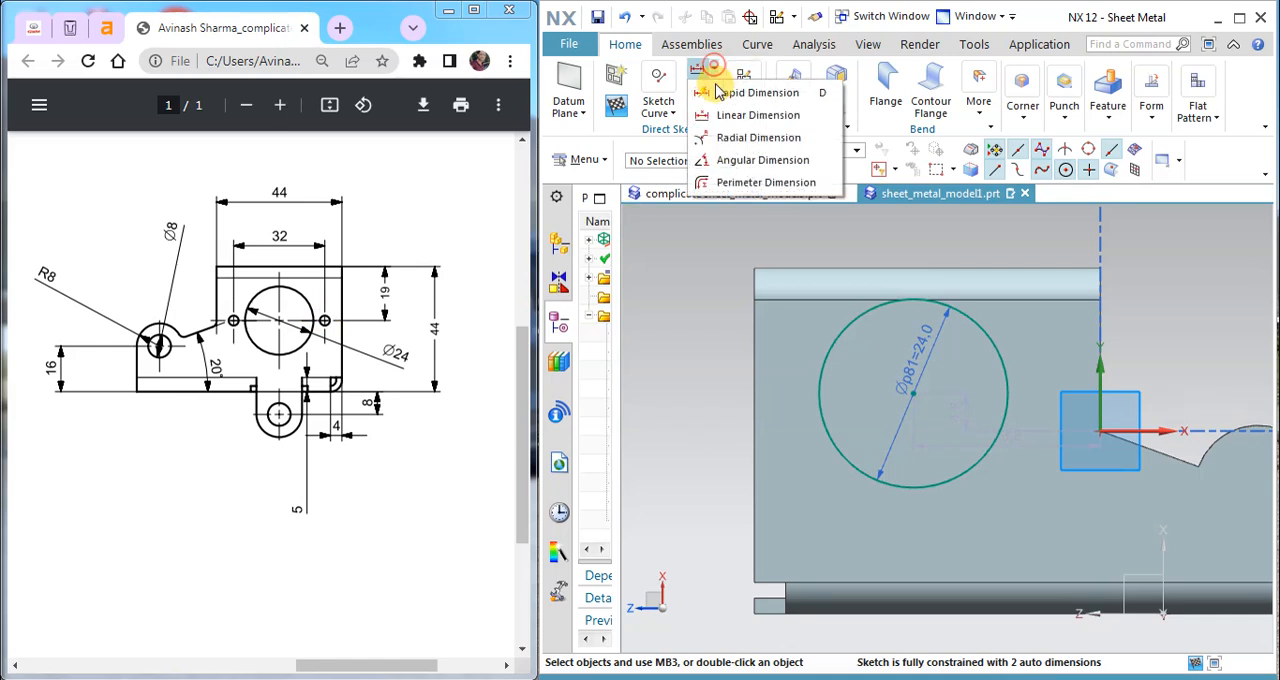
click(745, 115)
click(993, 262)
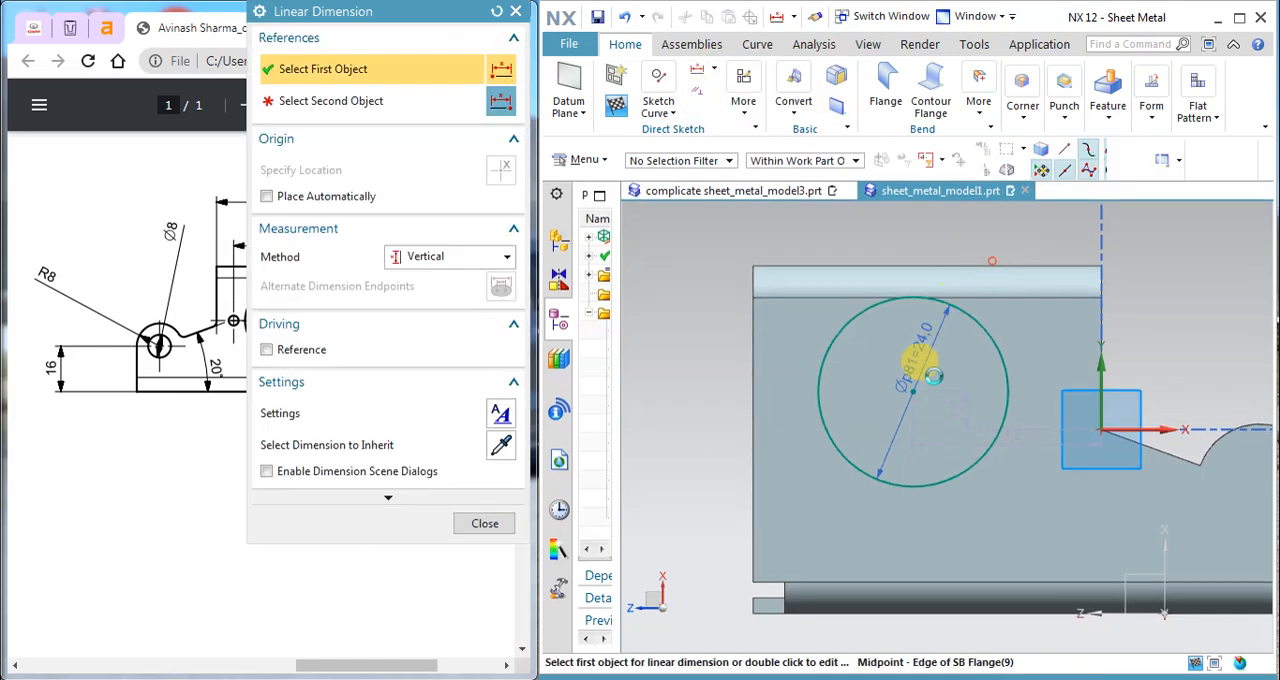
click(912, 390)
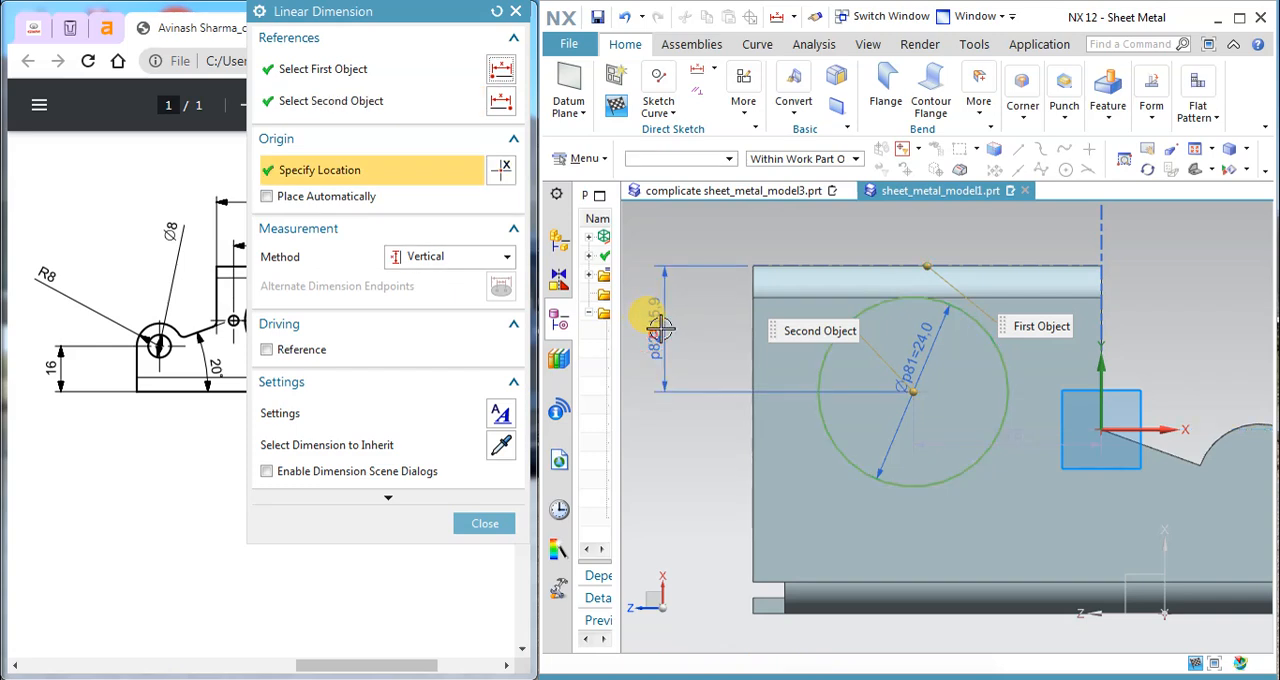
click(657, 318)
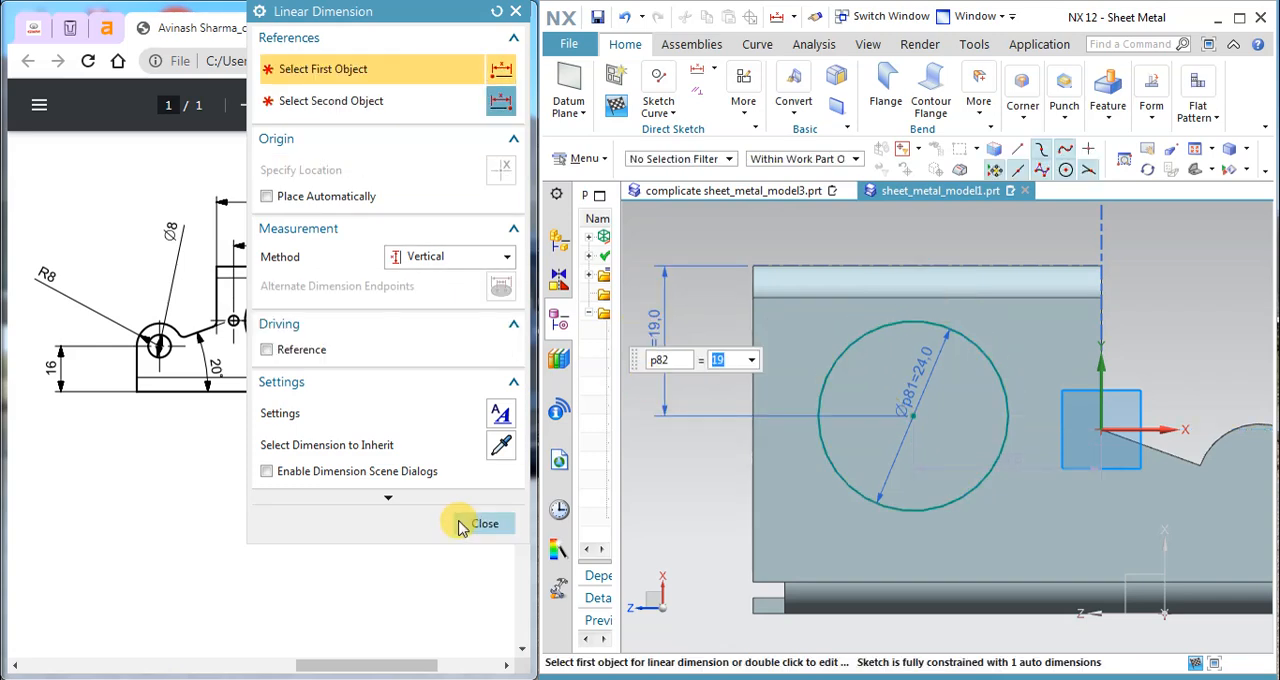
click(466, 522)
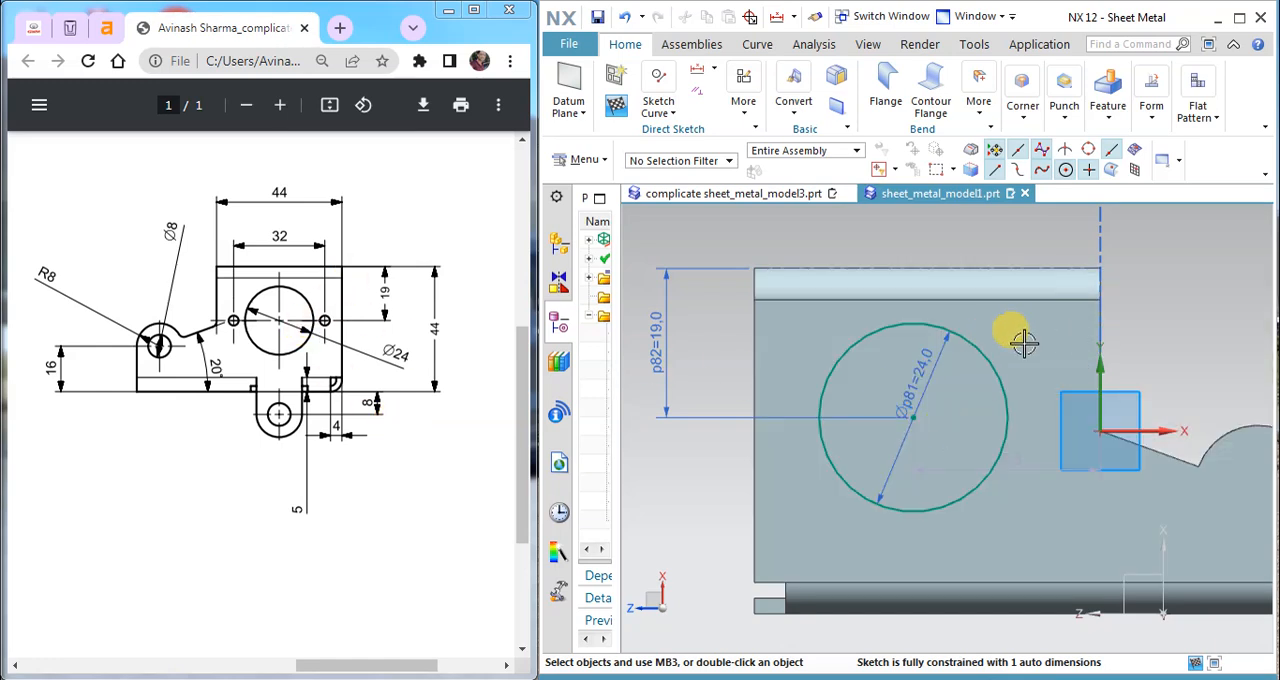
Step: Set the horizontal distance from the circle's centre to the upper flange's vertical side edge to 22 mm
click(744, 100)
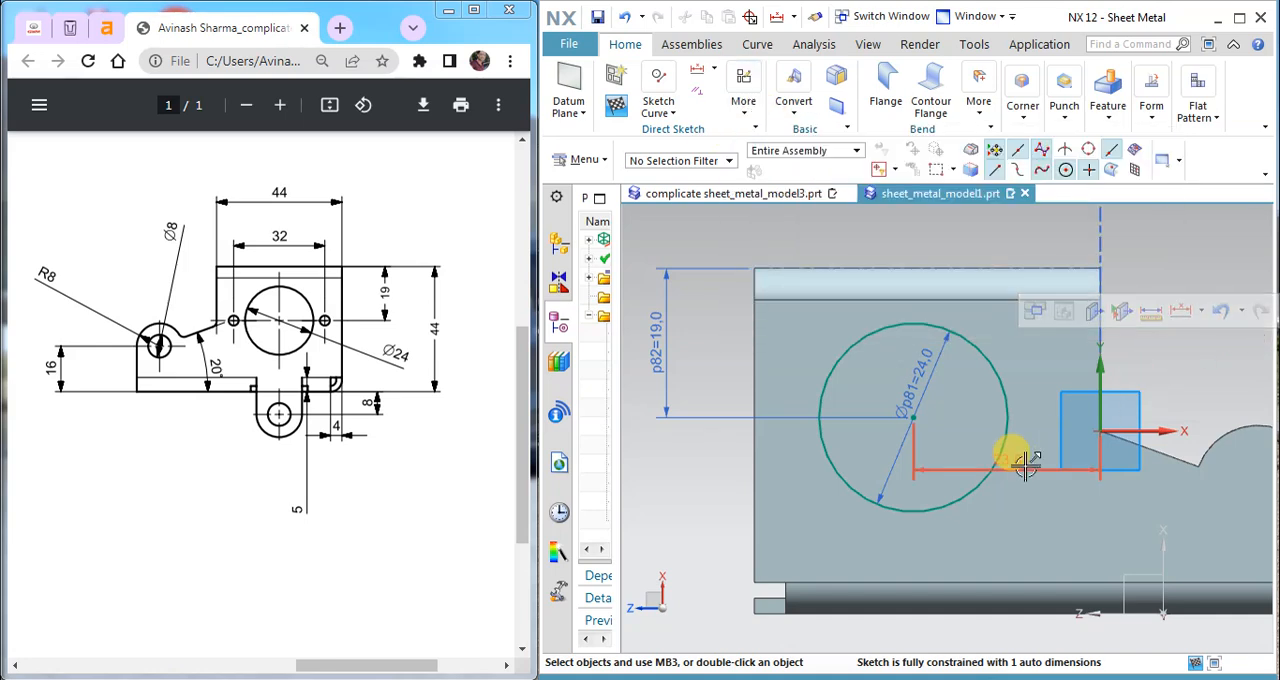
double_click(992, 218)
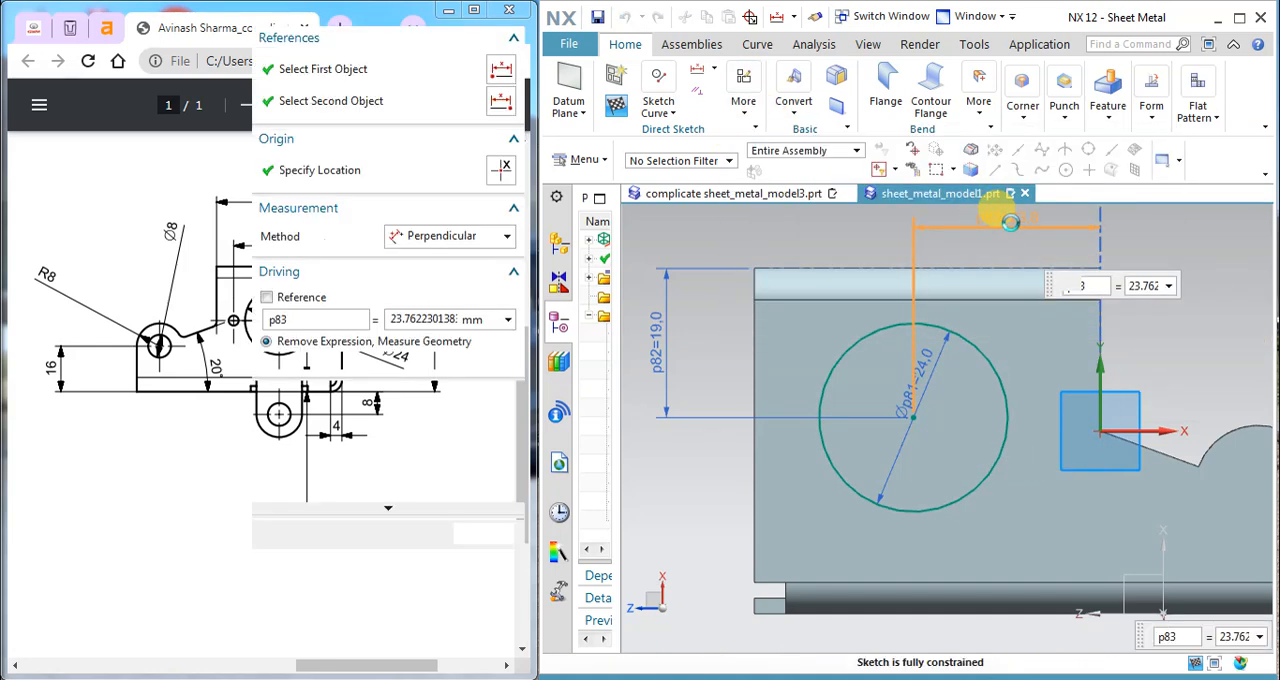
text(22)
key(Return)
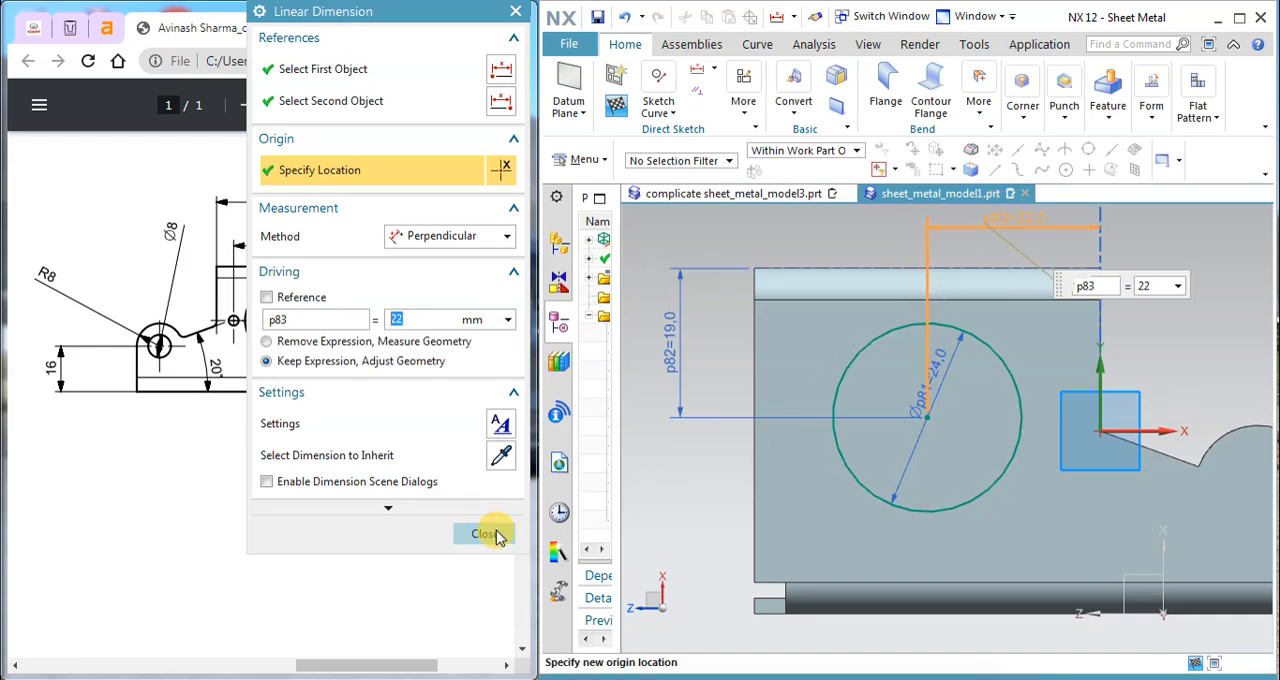
click(485, 533)
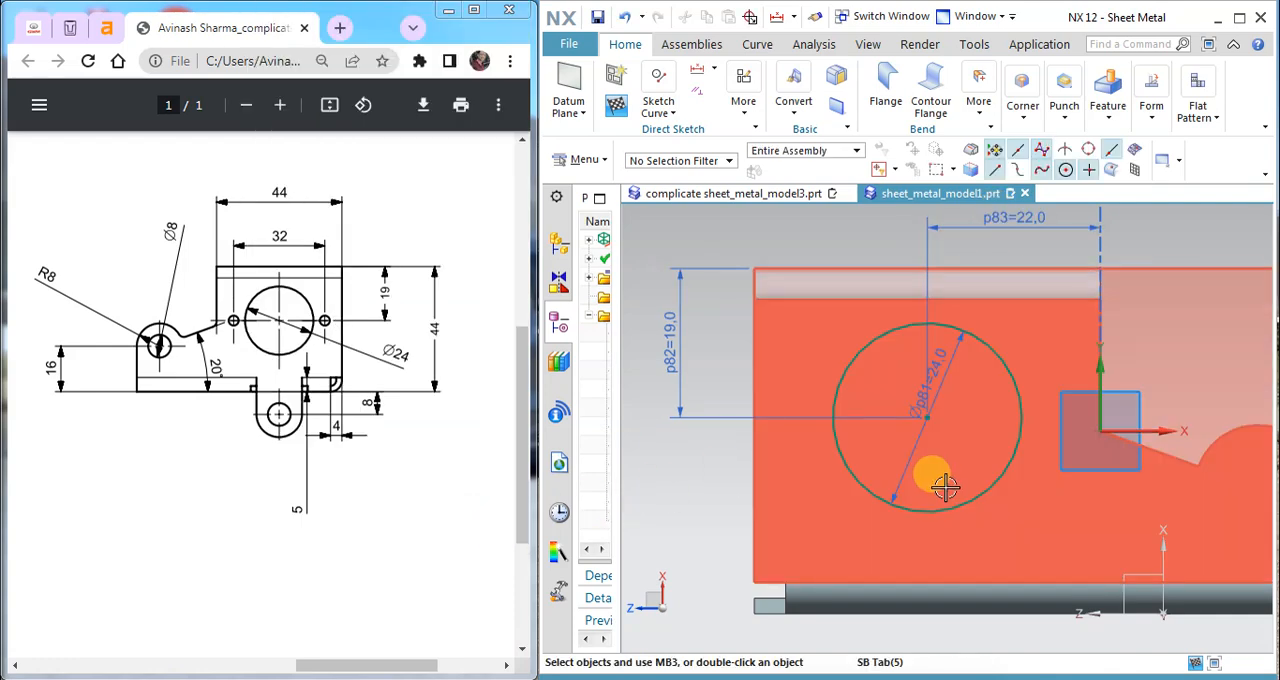
Step: Check the drawing's orthographic and isometric views for how the round hole passes through the side and return flanges
scroll(932, 436, down, 2)
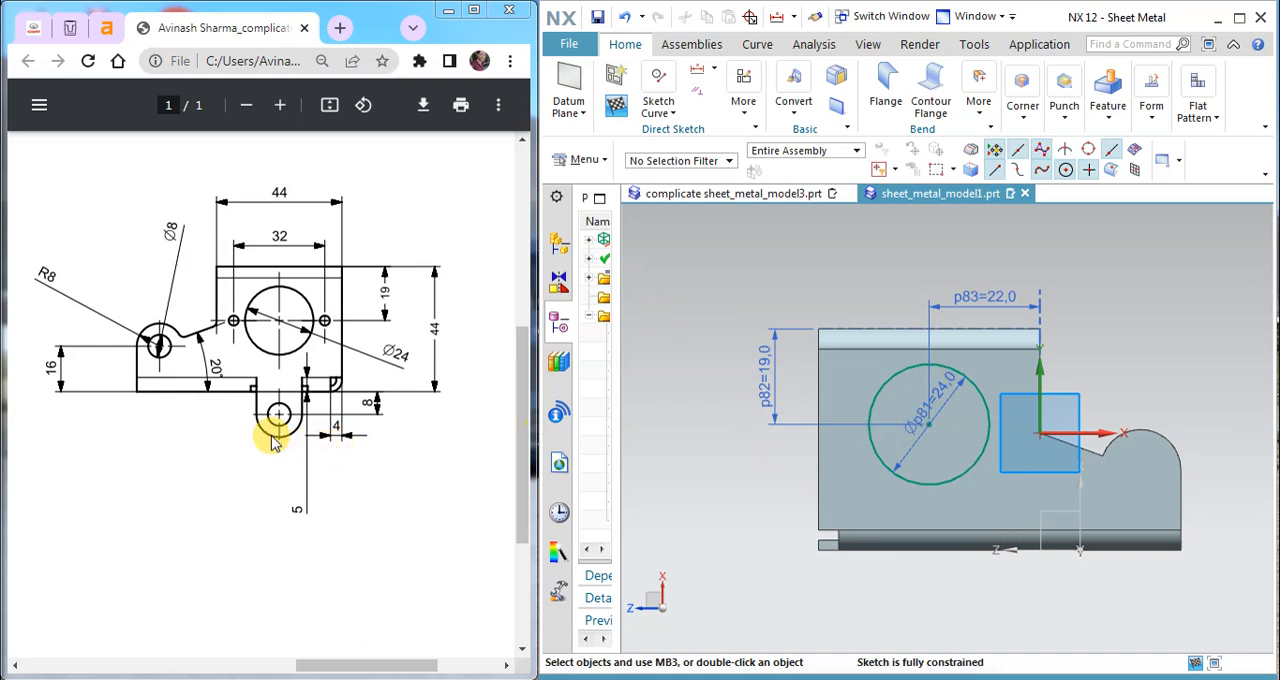
scroll(305, 448, down, 2)
scroll(306, 443, up, 2)
drag(364, 665, 103, 660)
scroll(224, 463, up, 3)
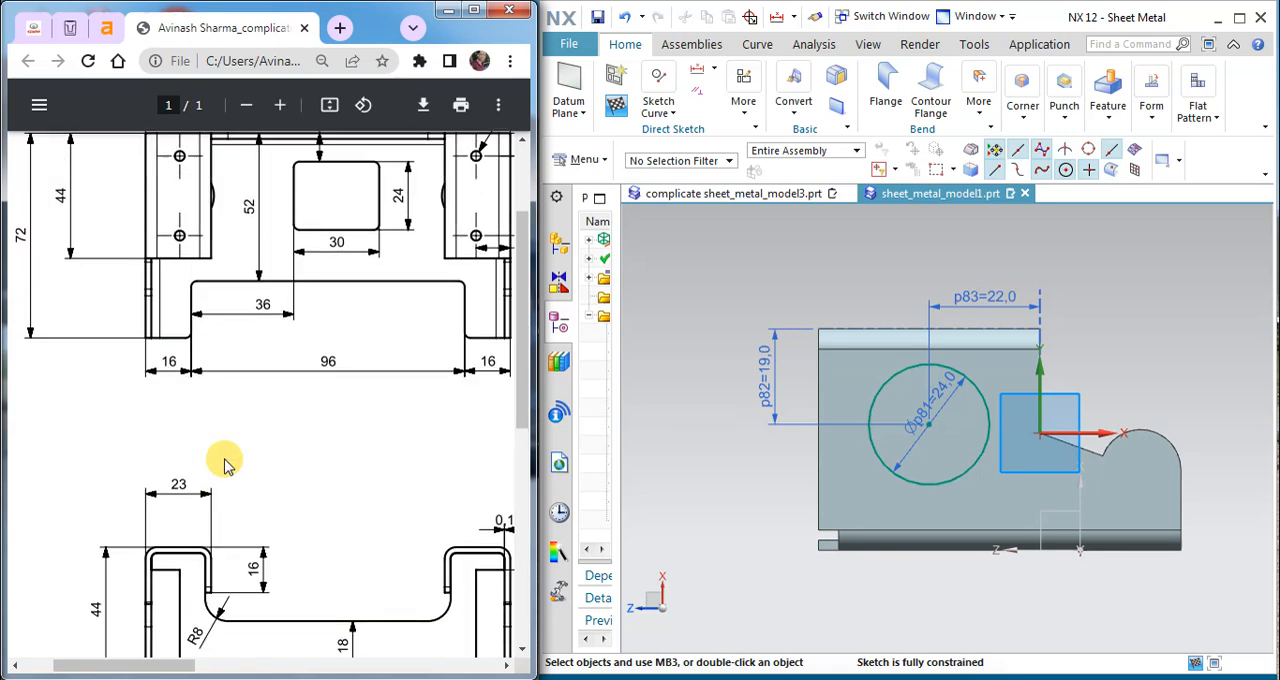
scroll(225, 540, up, 2)
mouse_move(213, 665)
mouse_down()
mouse_move(171, 663)
mouse_move(395, 655)
mouse_up()
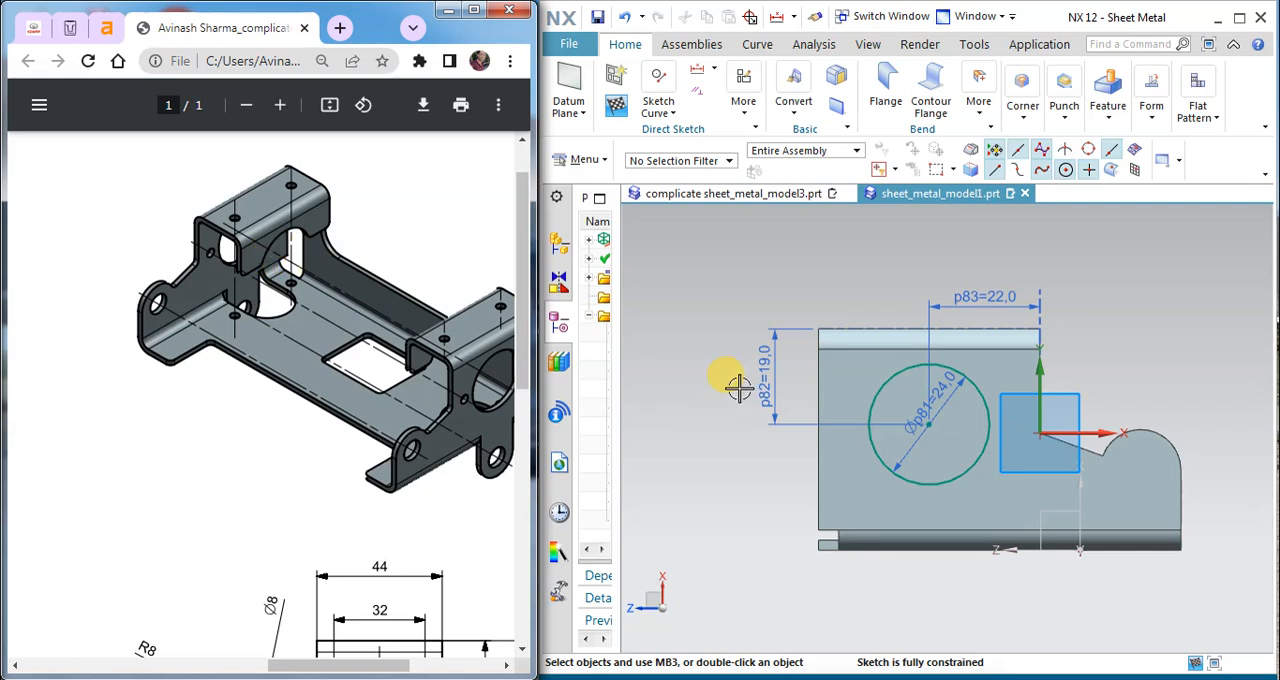
Step: Finish the sketch and cut the 24 mm circle through the side and return flanges with a 77 mm deep Normal Cutout, using the Thickness method
click(619, 104)
click(1129, 112)
click(1115, 166)
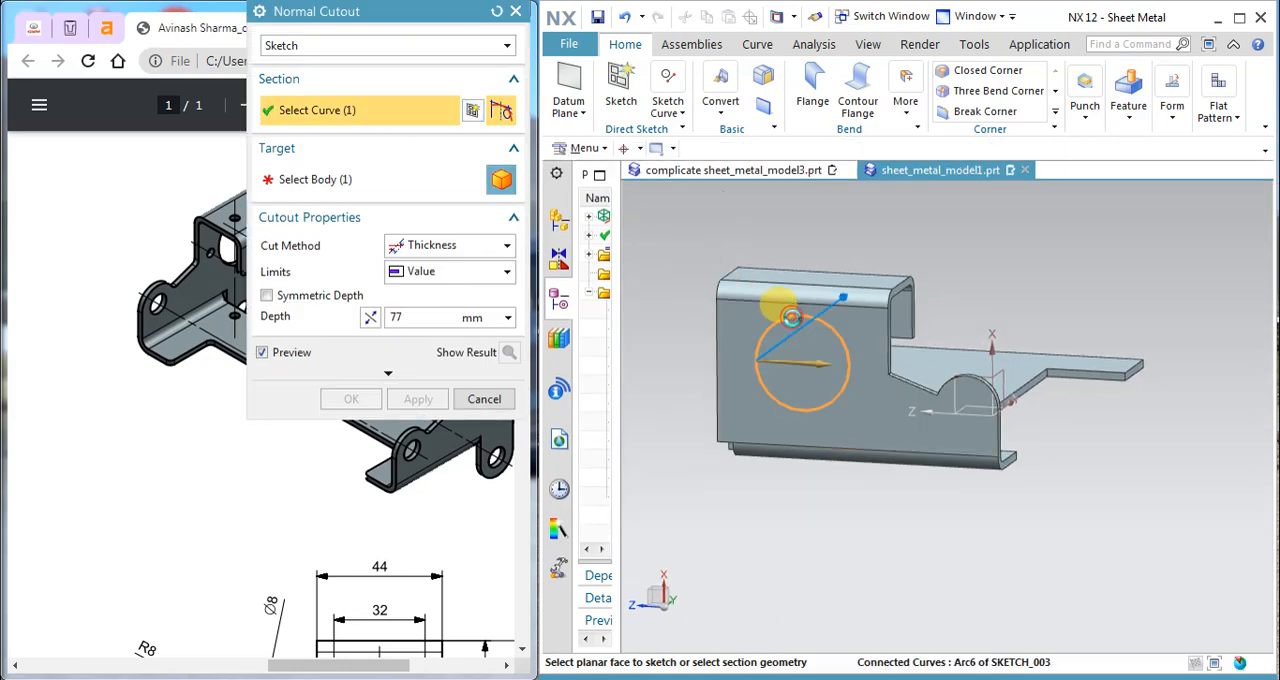
click(791, 318)
mouse_move(934, 349)
middle_down()
mouse_move(820, 366)
mouse_move(978, 307)
middle_up()
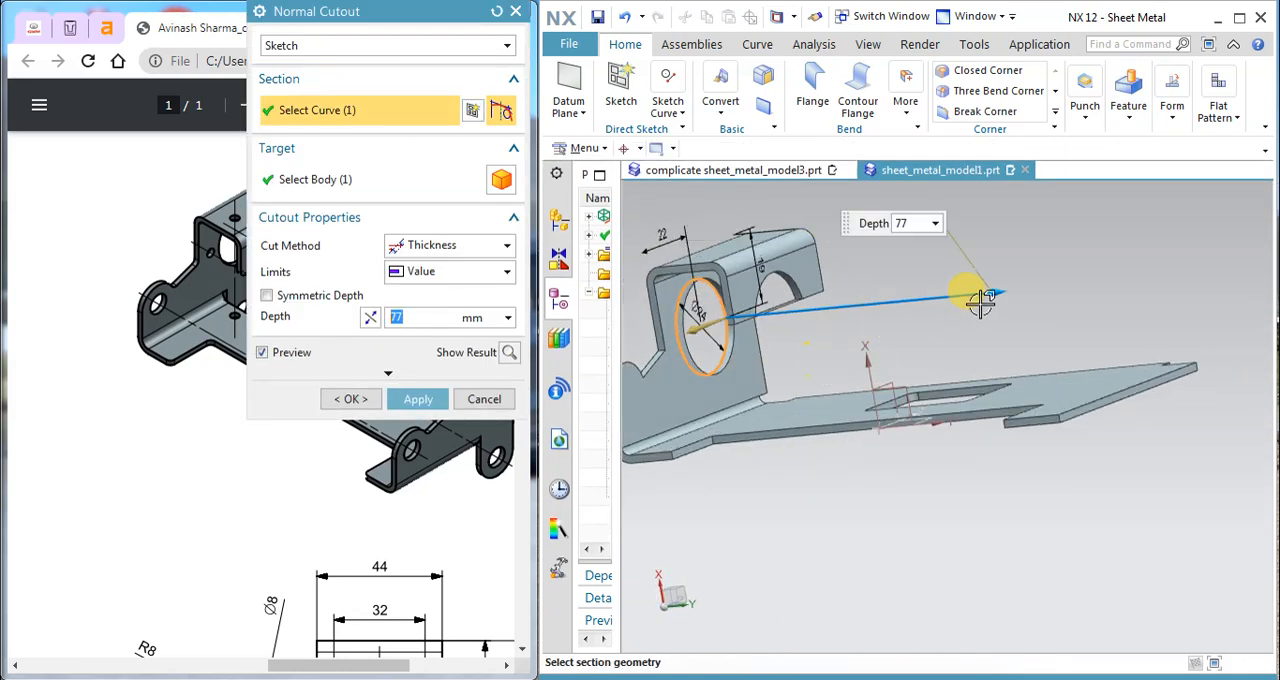
click(420, 399)
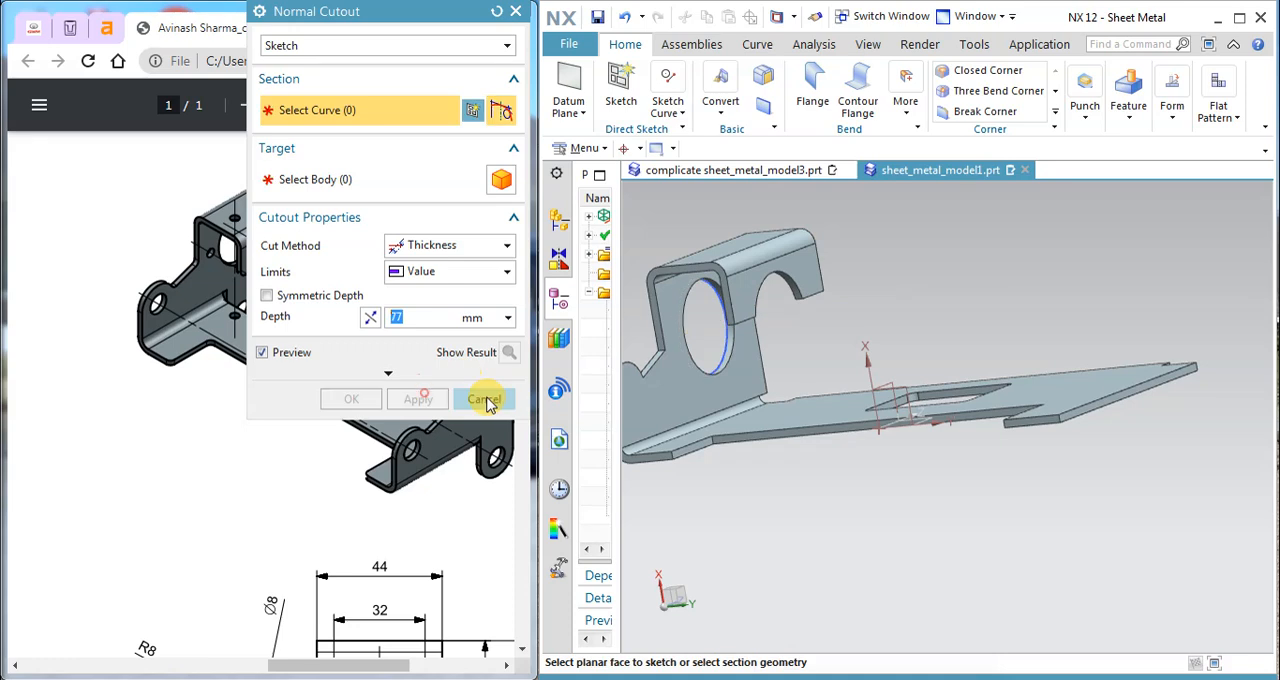
click(484, 399)
middle_drag(880, 320, 792, 392)
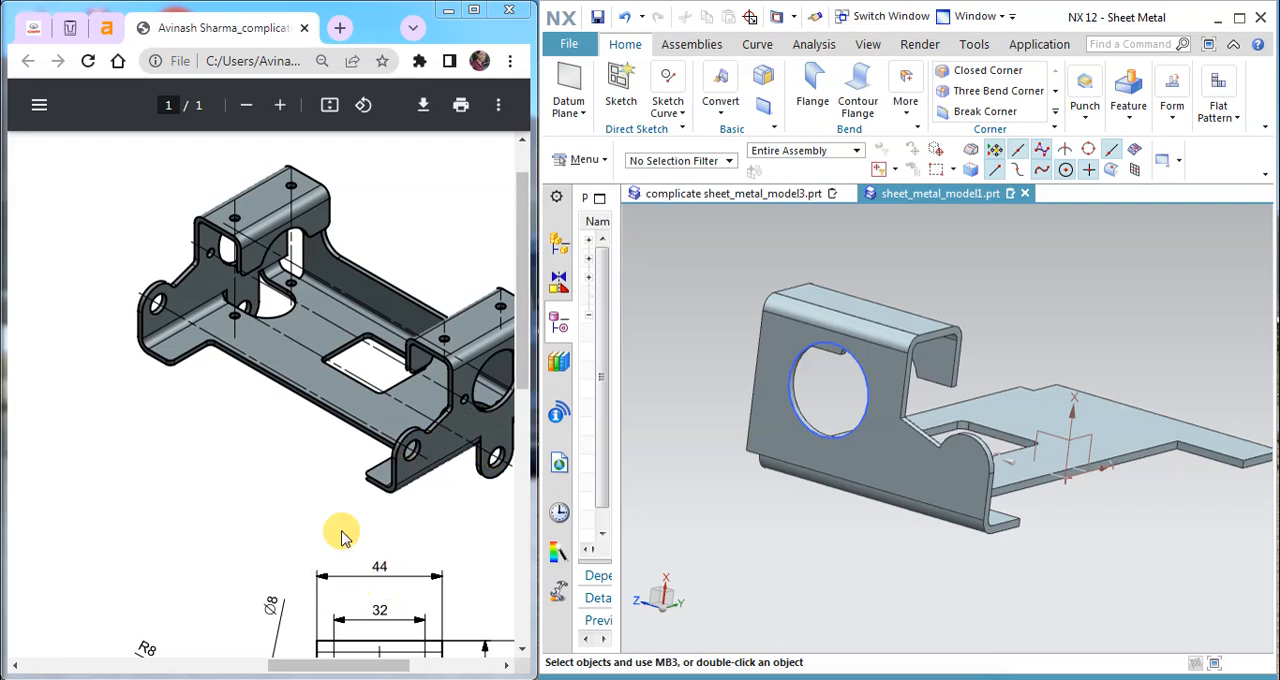
scroll(340, 522, down, 2)
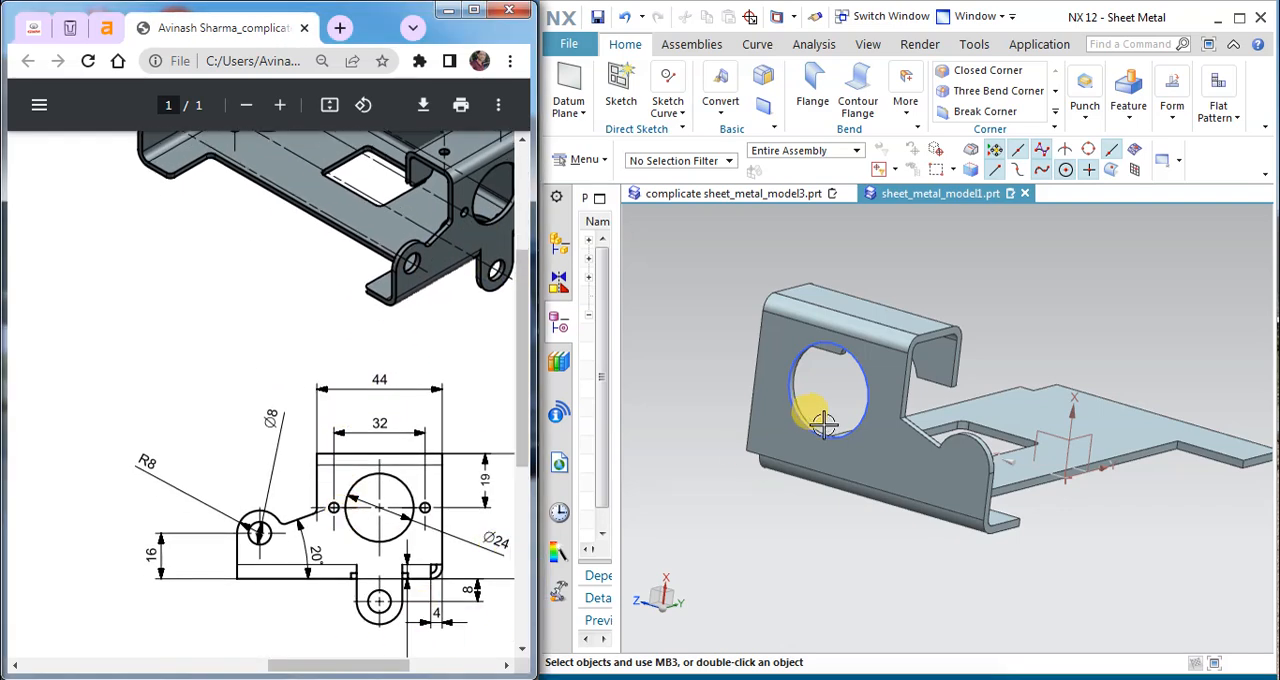
click(620, 95)
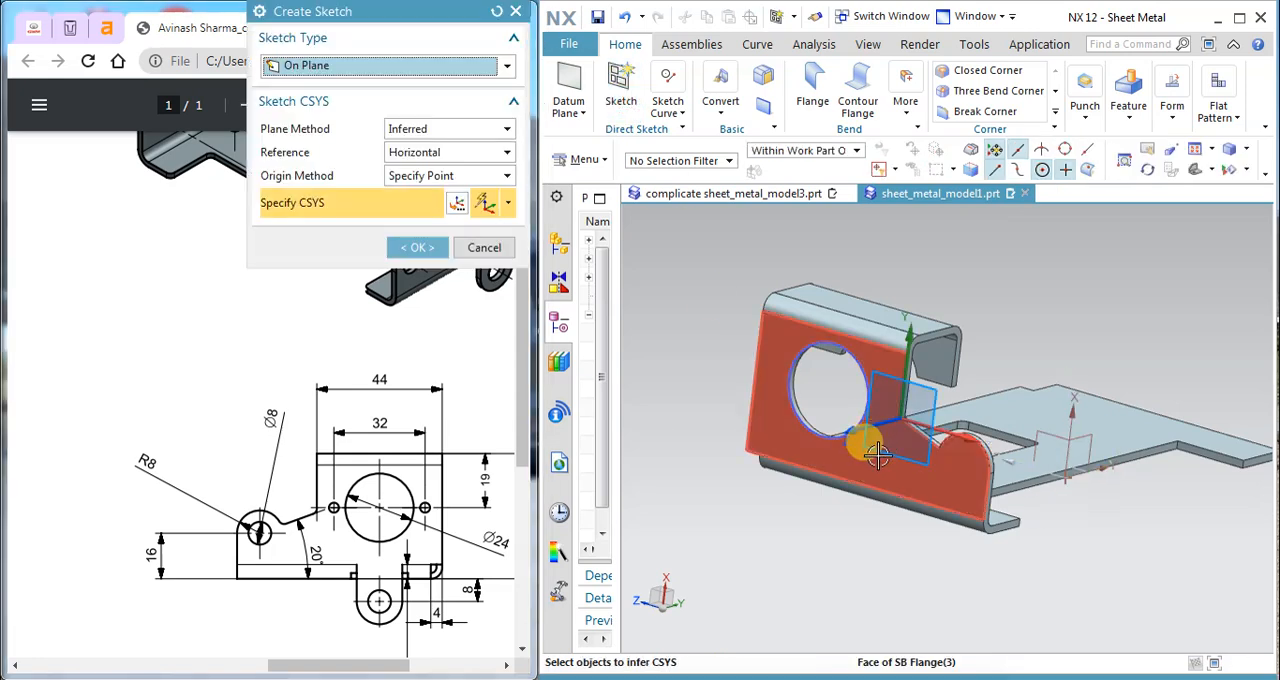
click(474, 247)
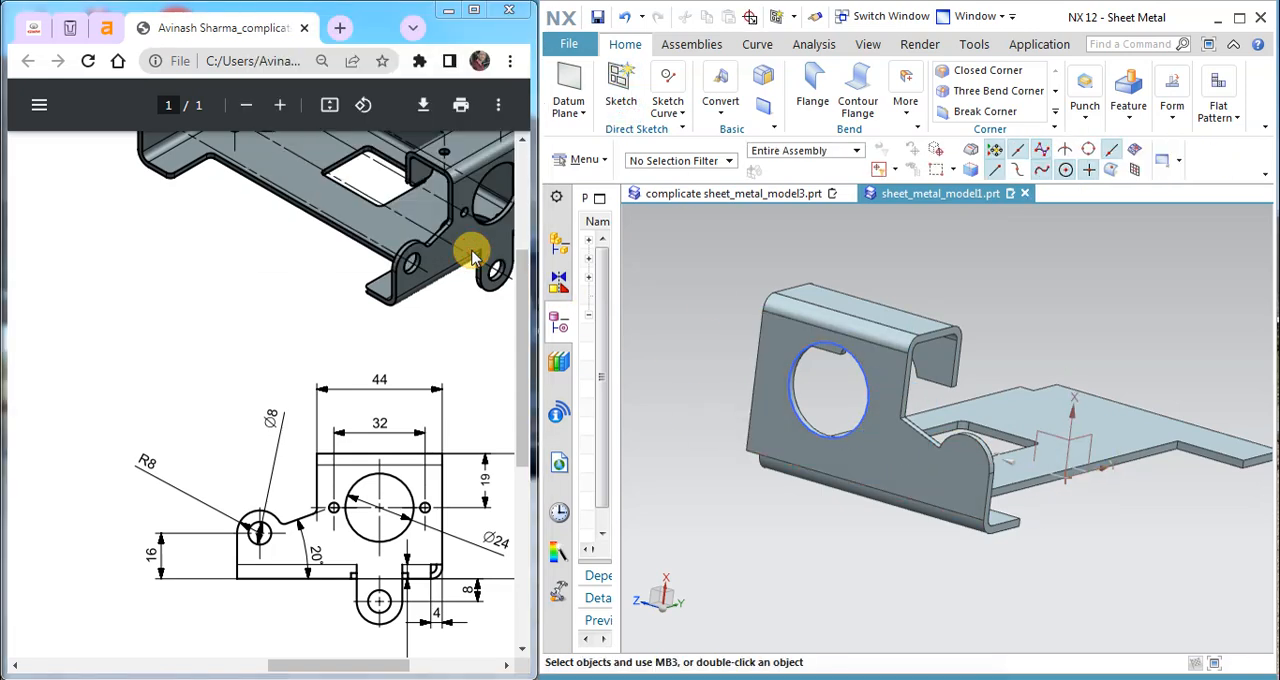
Step: Reopen the 24 mm circle's sketch and place the centre of a new circle between it and the side flange's outer edge
double_click(851, 360)
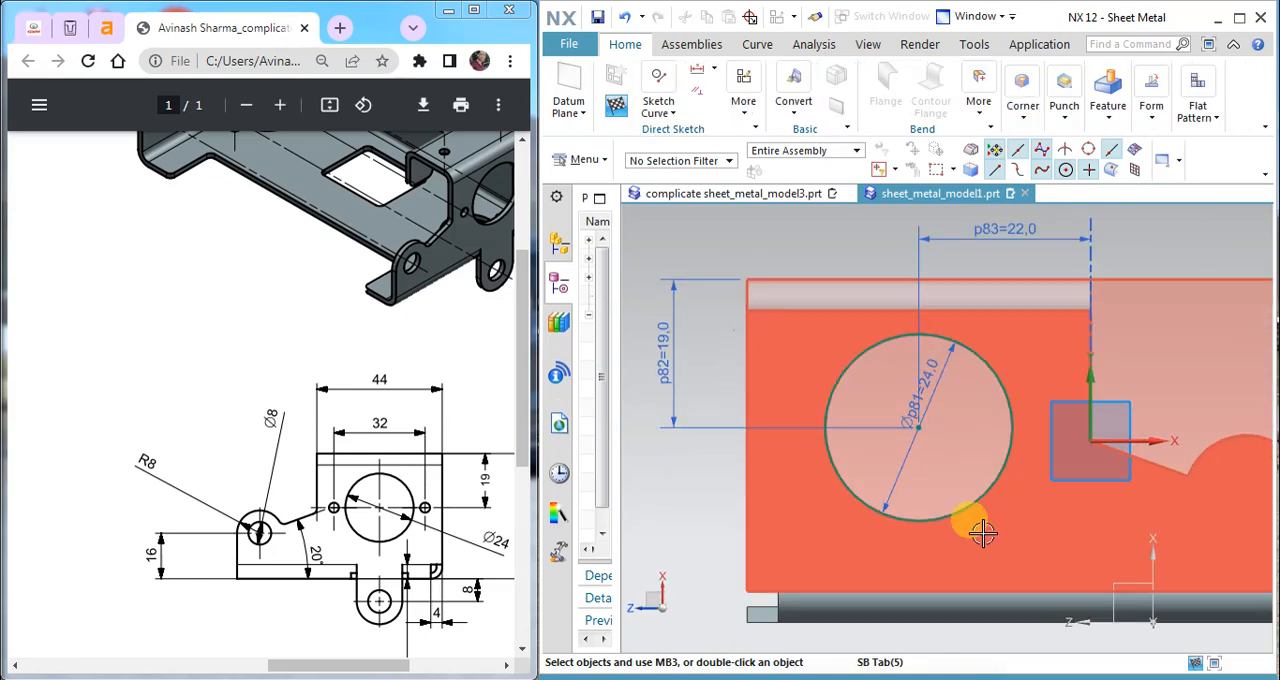
click(674, 113)
click(778, 163)
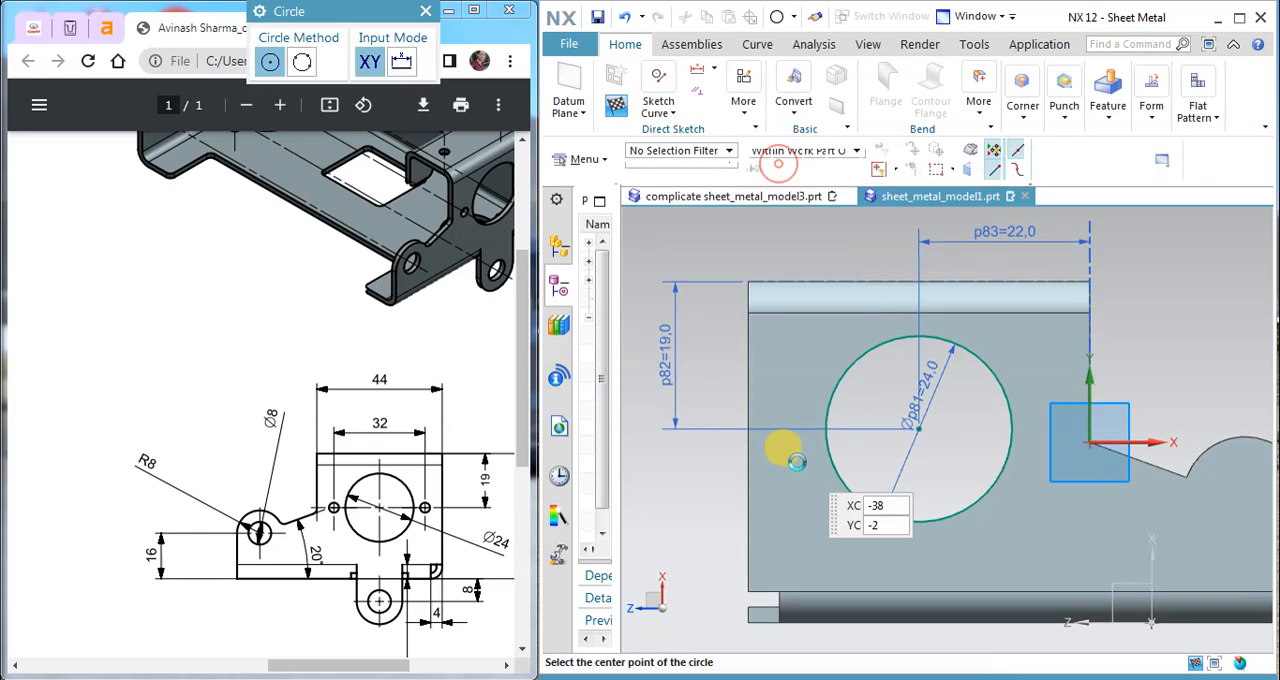
scroll(796, 461, down, 3)
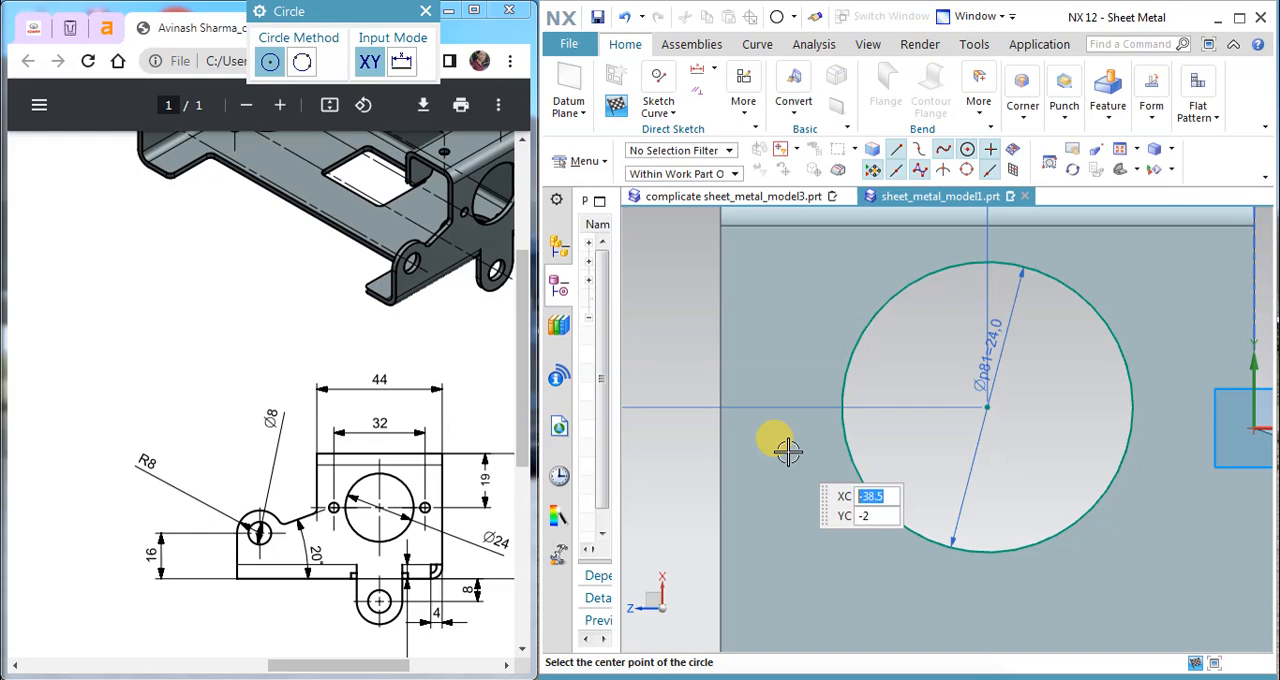
click(785, 445)
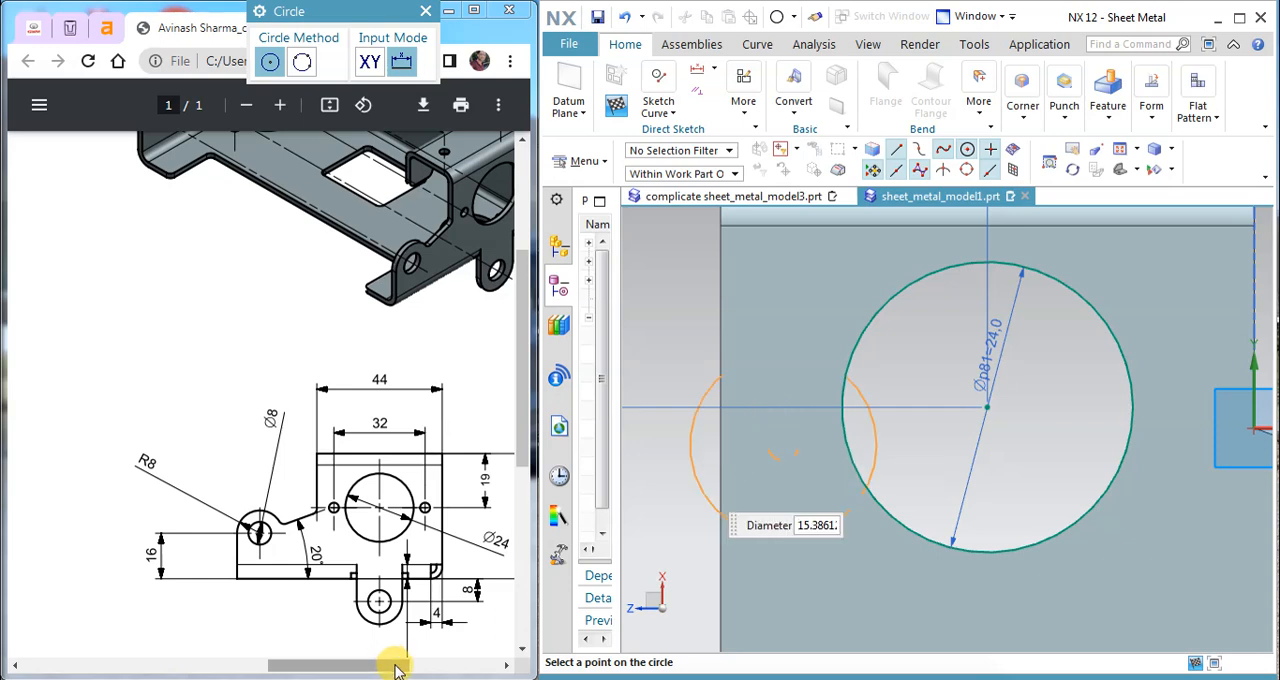
Step: Check the drawing's top and side views for the diameter and spacing of the small holes beside the round opening
drag(393, 667, 263, 629)
scroll(200, 580, down, 5)
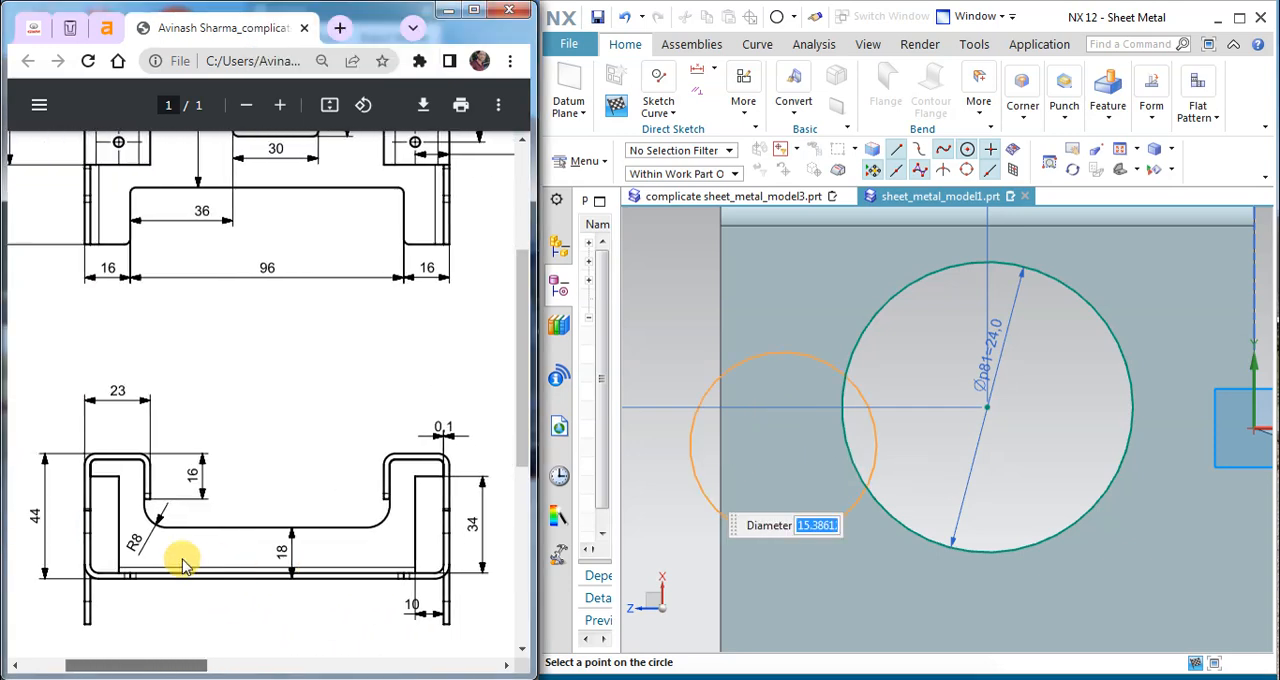
scroll(229, 491, up, 2)
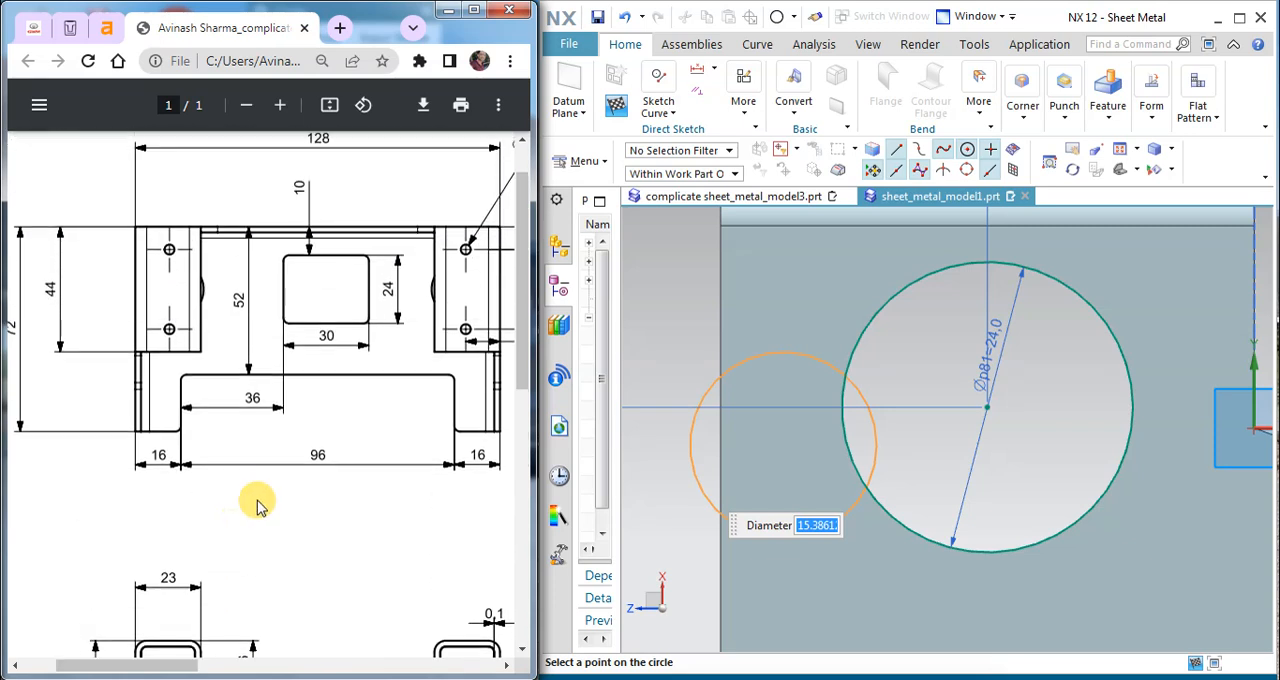
drag(176, 668, 228, 666)
scroll(284, 534, up, 1)
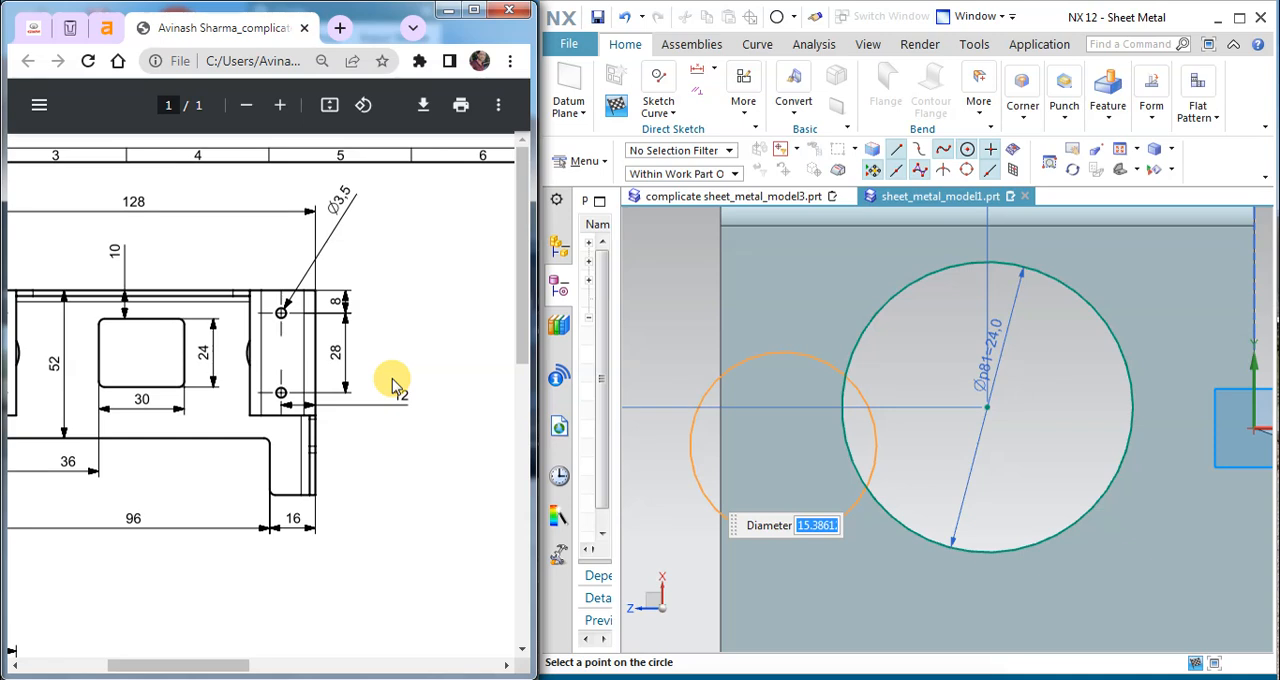
mouse_move(234, 663)
mouse_down()
mouse_move(428, 663)
mouse_move(428, 645)
mouse_move(317, 666)
mouse_up()
scroll(314, 520, down, 5)
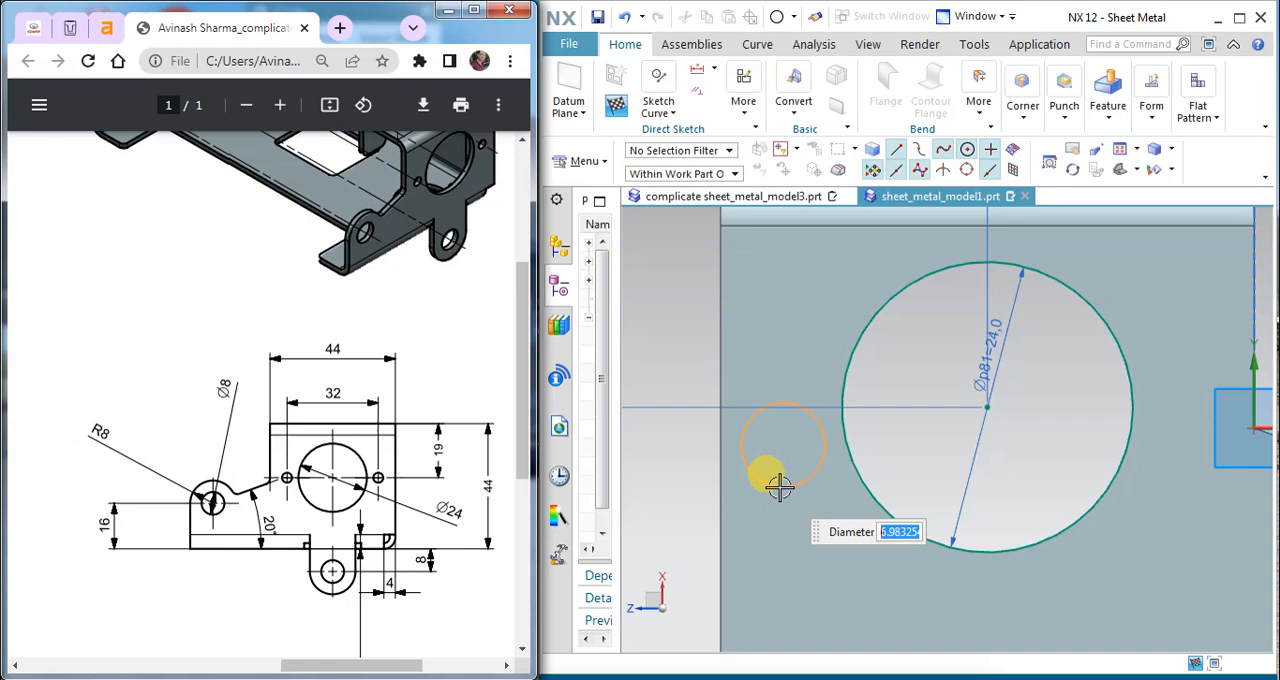
Step: Complete the small circle at about 7 mm across and set its diameter dimension to 3.5 mm
key(Num_Lock)
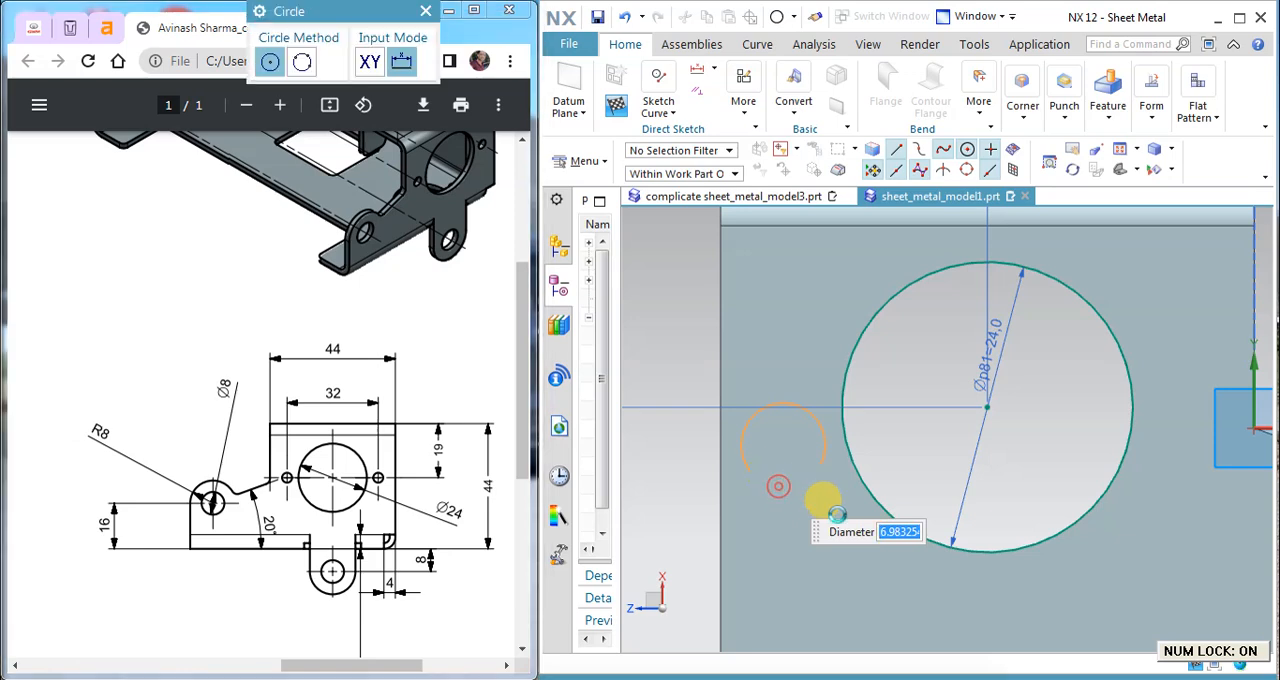
text(7)
key(Return)
key(Escape)
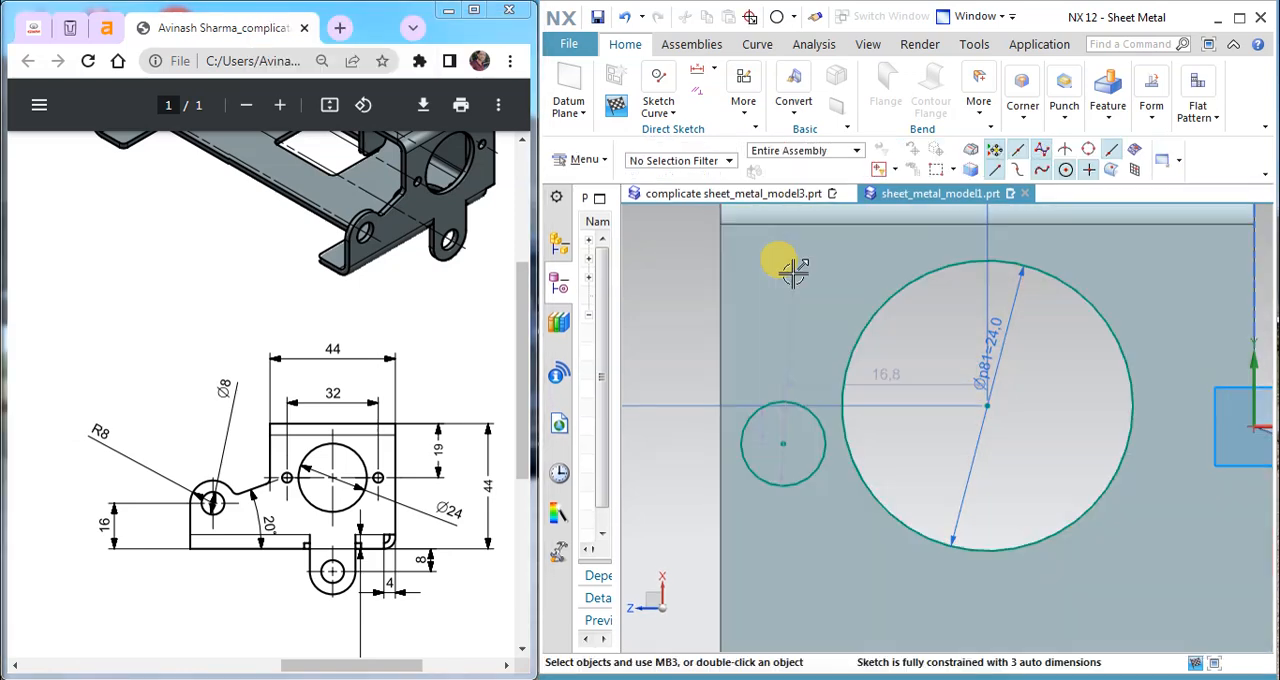
drag(790, 243, 674, 332)
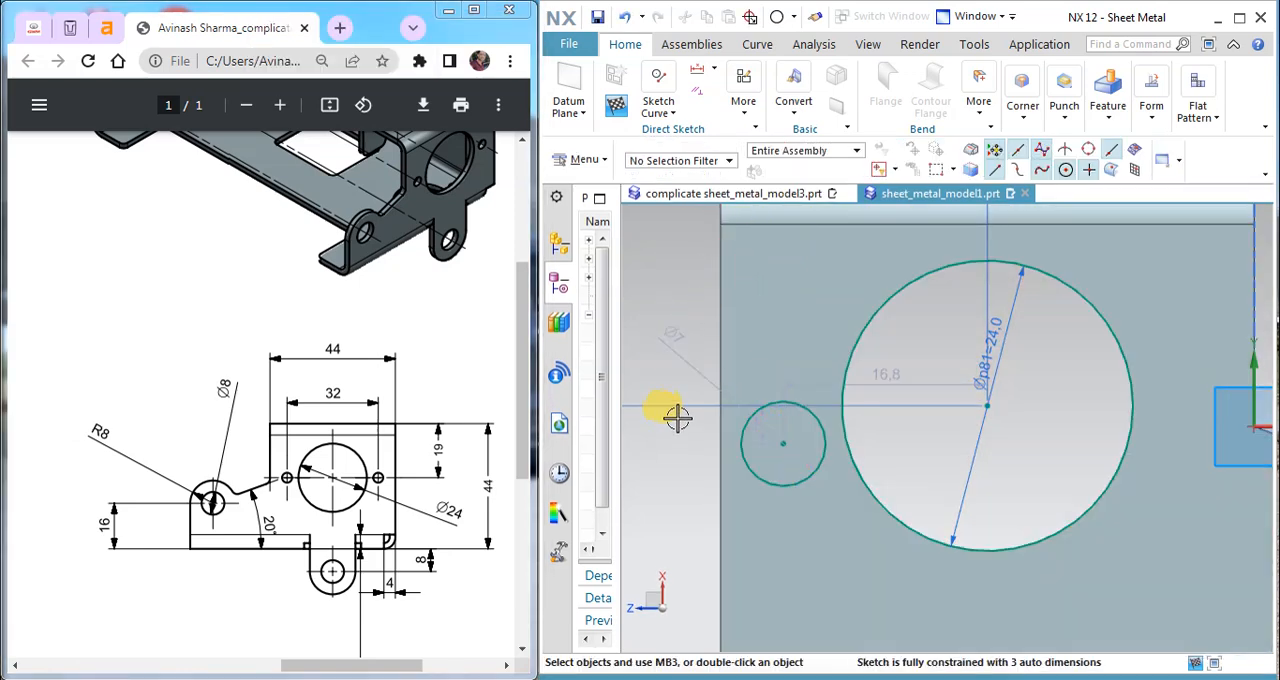
double_click(674, 336)
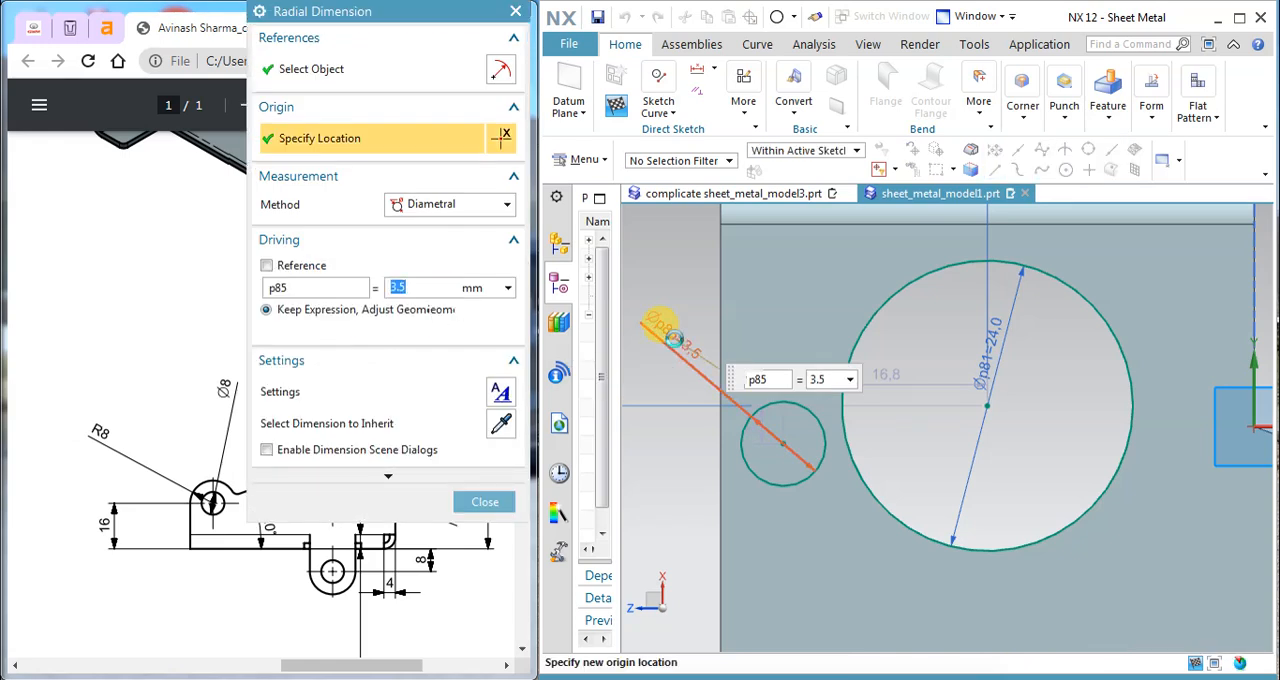
click(485, 502)
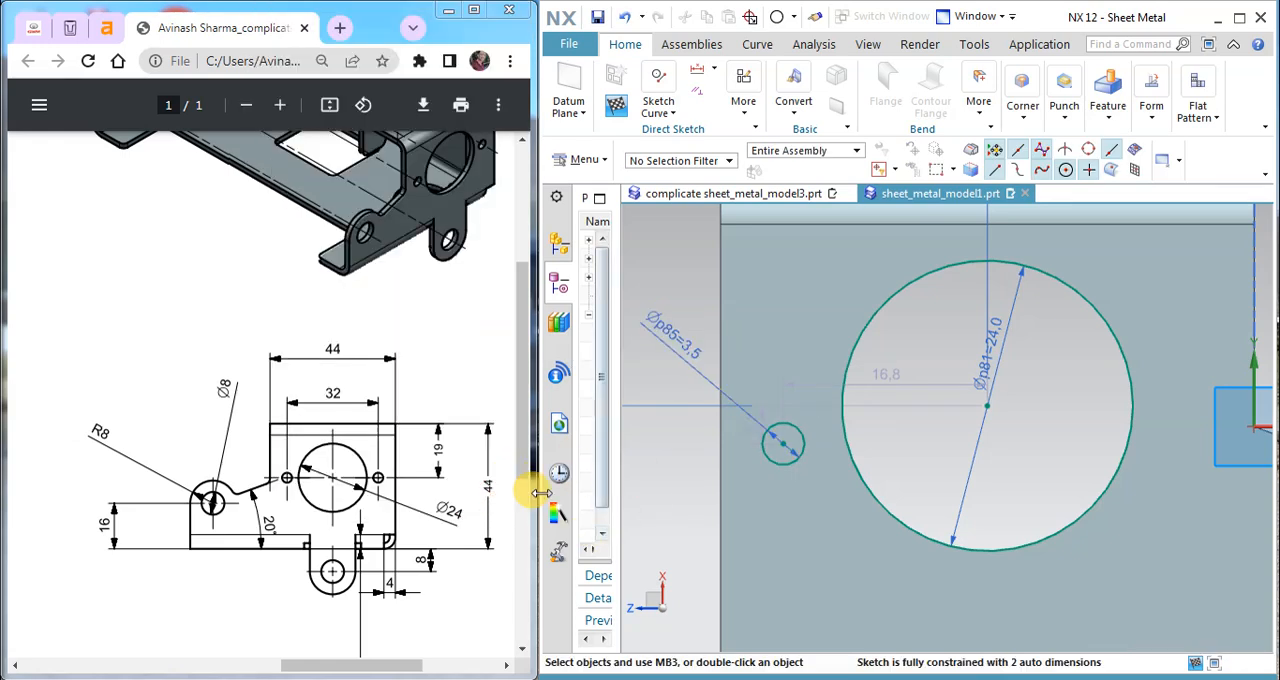
click(715, 68)
click(668, 110)
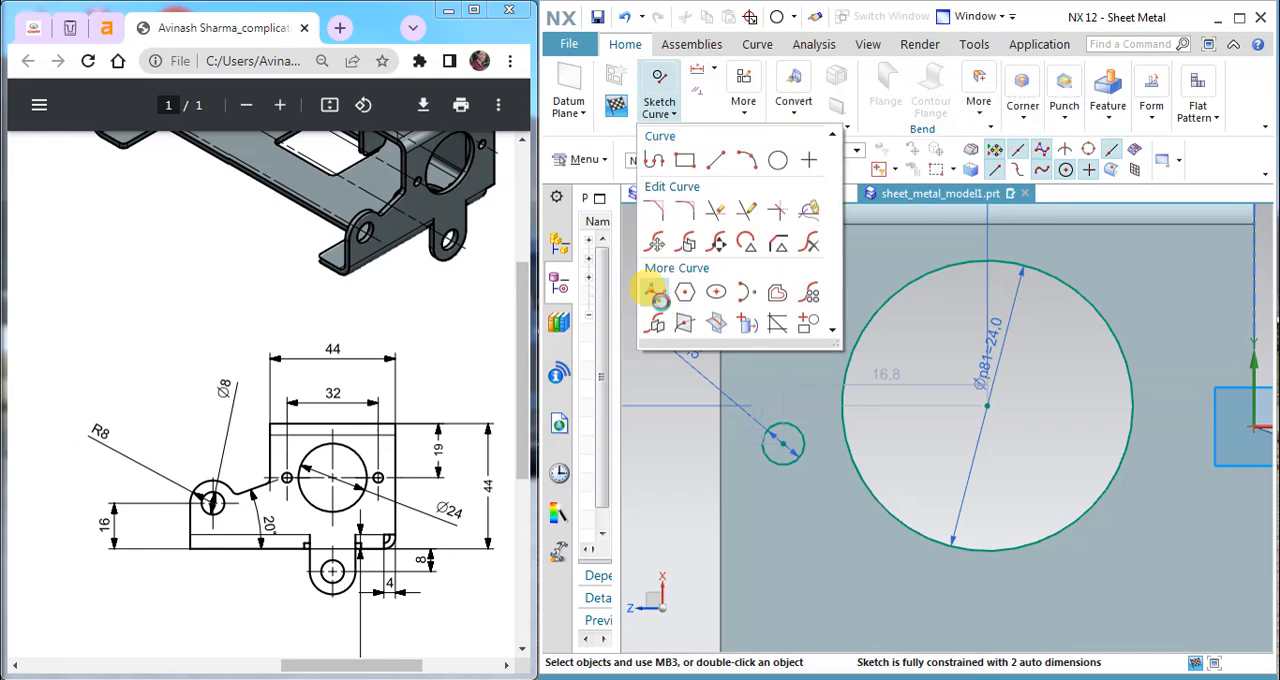
click(648, 291)
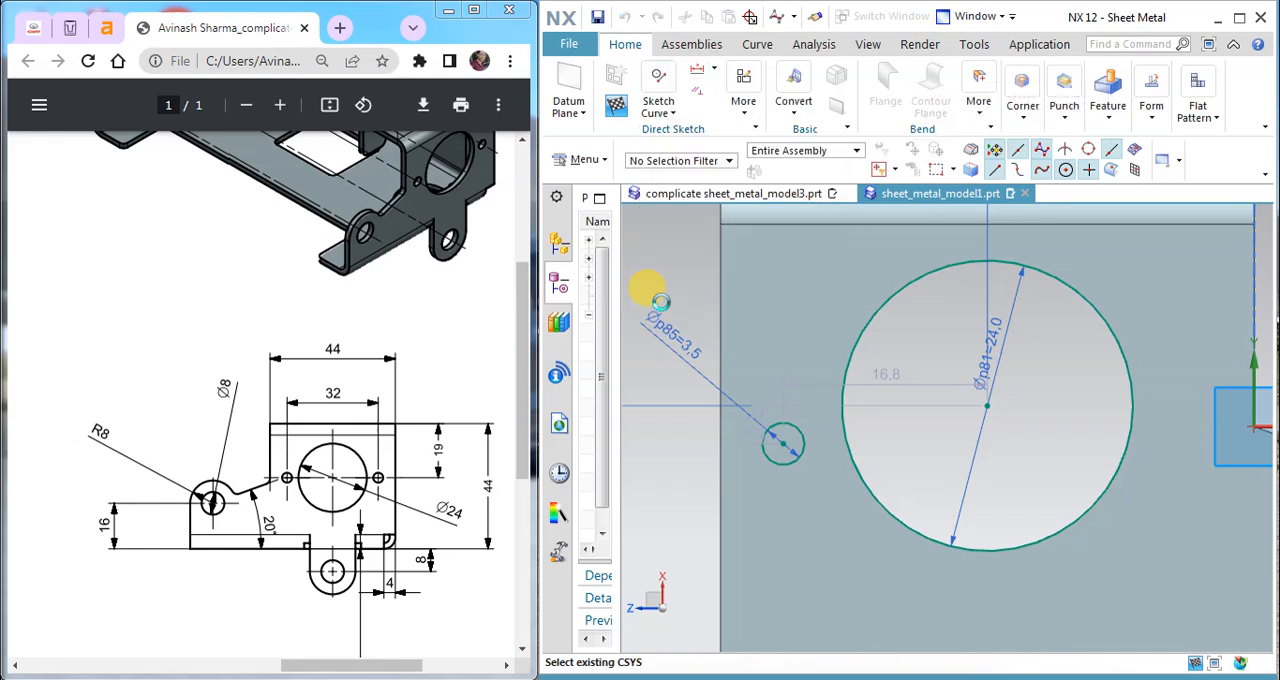
key(Escape)
Step: Constrain the small circle's centre to align horizontally with the large circle's centre
click(700, 82)
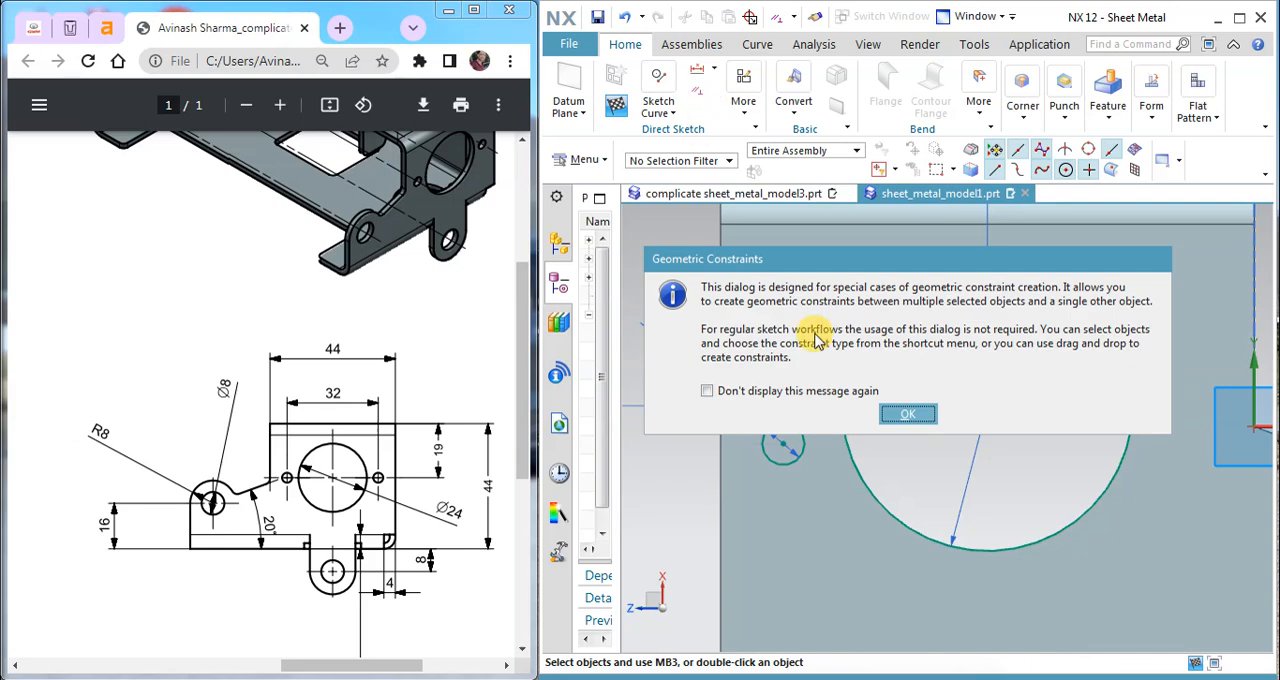
click(824, 416)
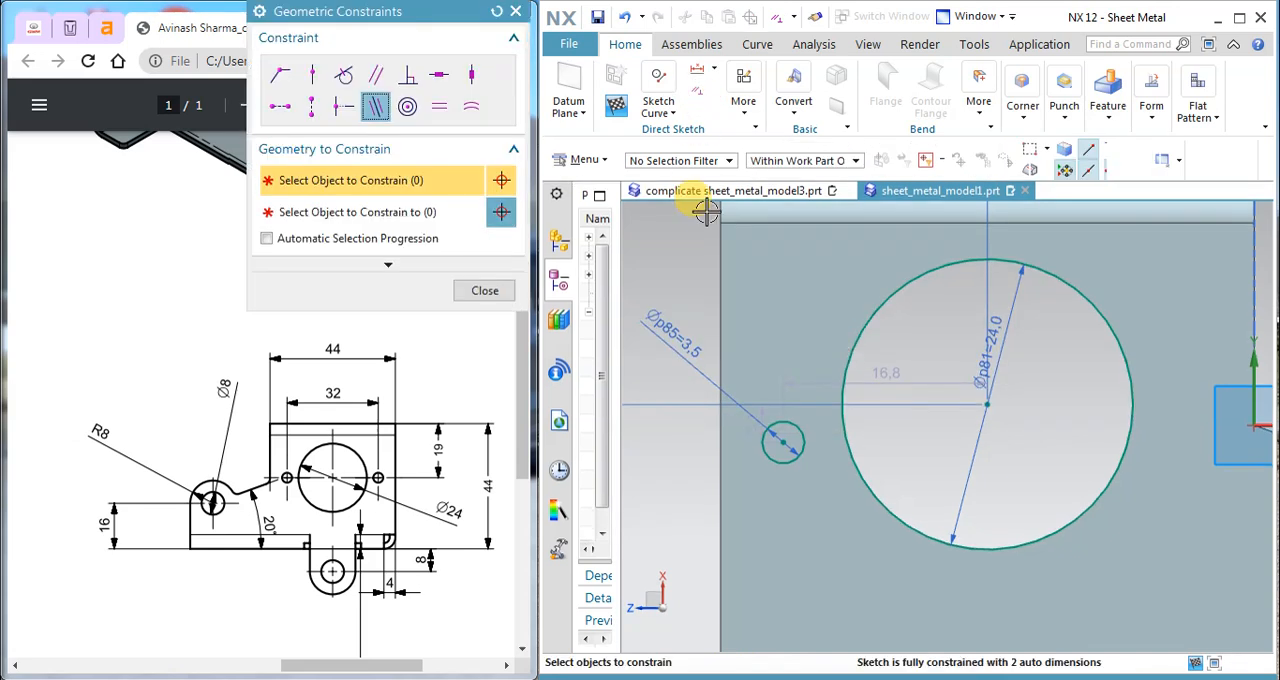
click(280, 106)
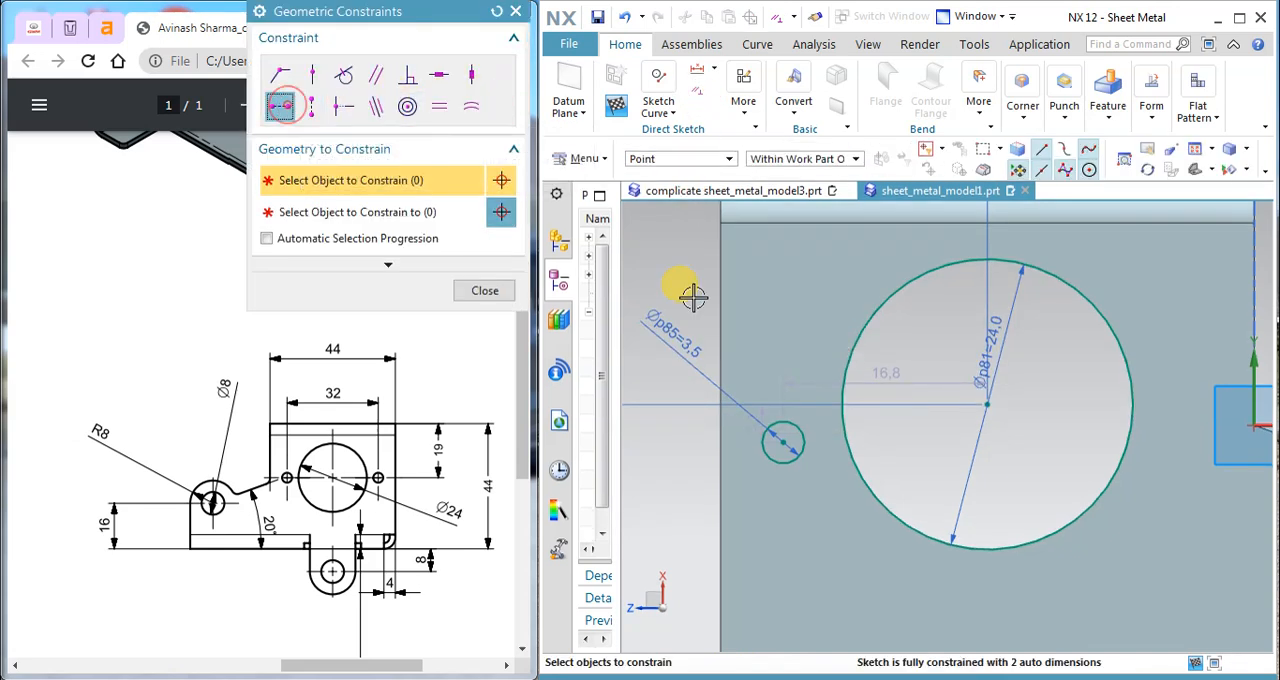
click(787, 443)
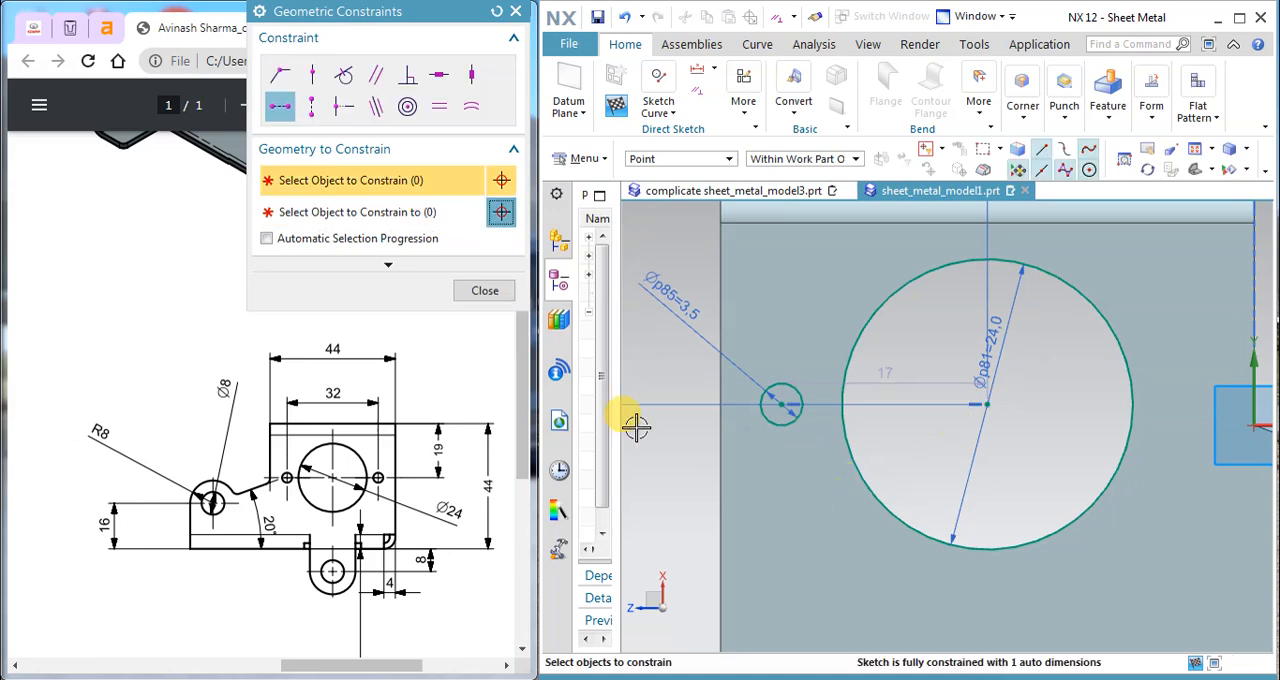
click(472, 292)
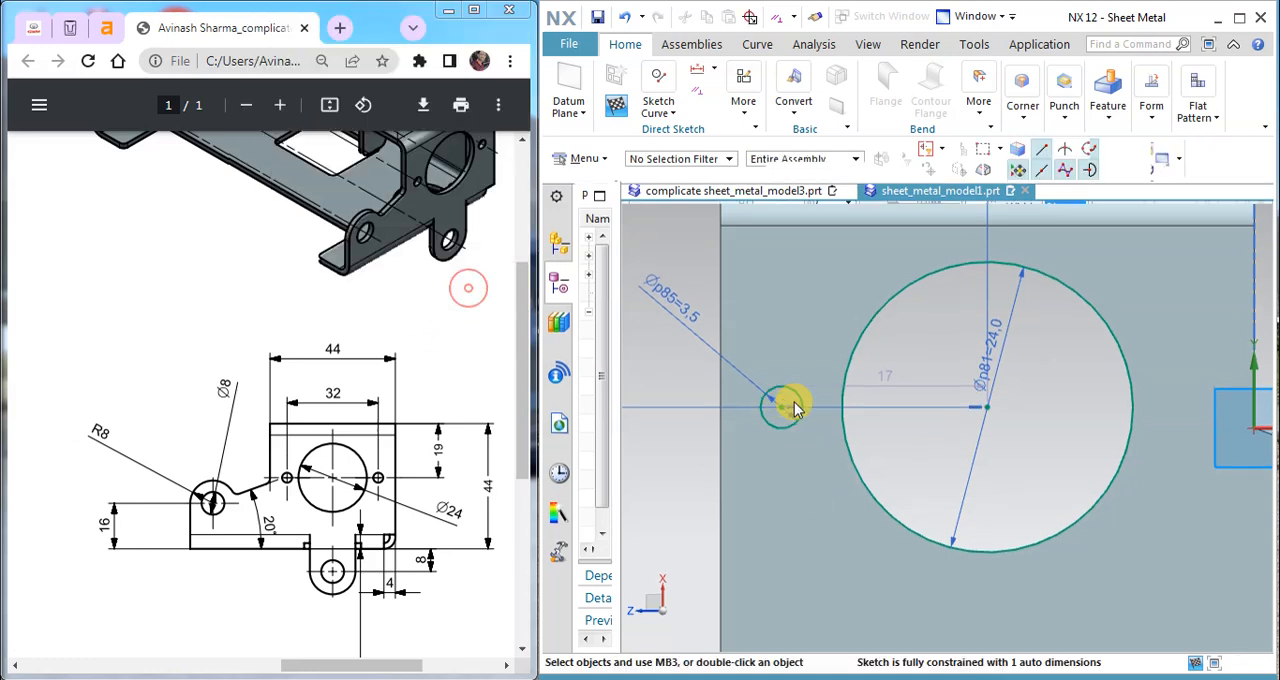
Step: Set the horizontal distance between the small and large circle centres to 16 mm
double_click(887, 377)
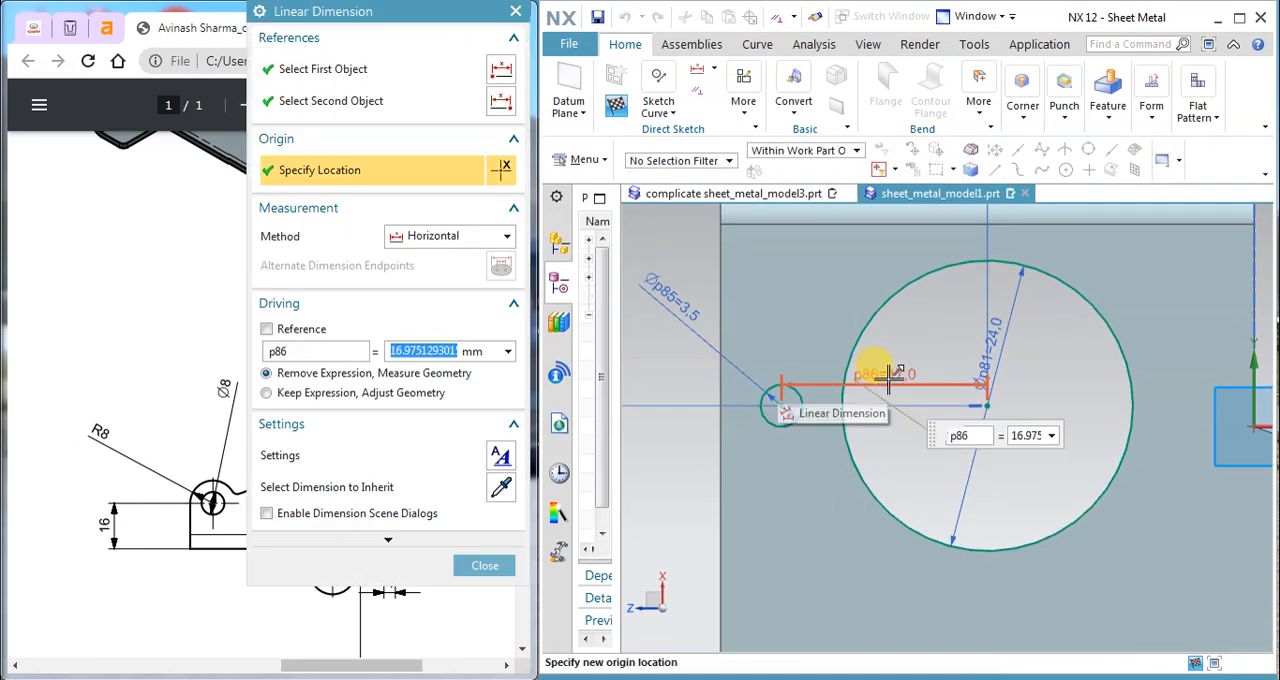
text(32/2)
key(Return)
click(467, 572)
click(484, 567)
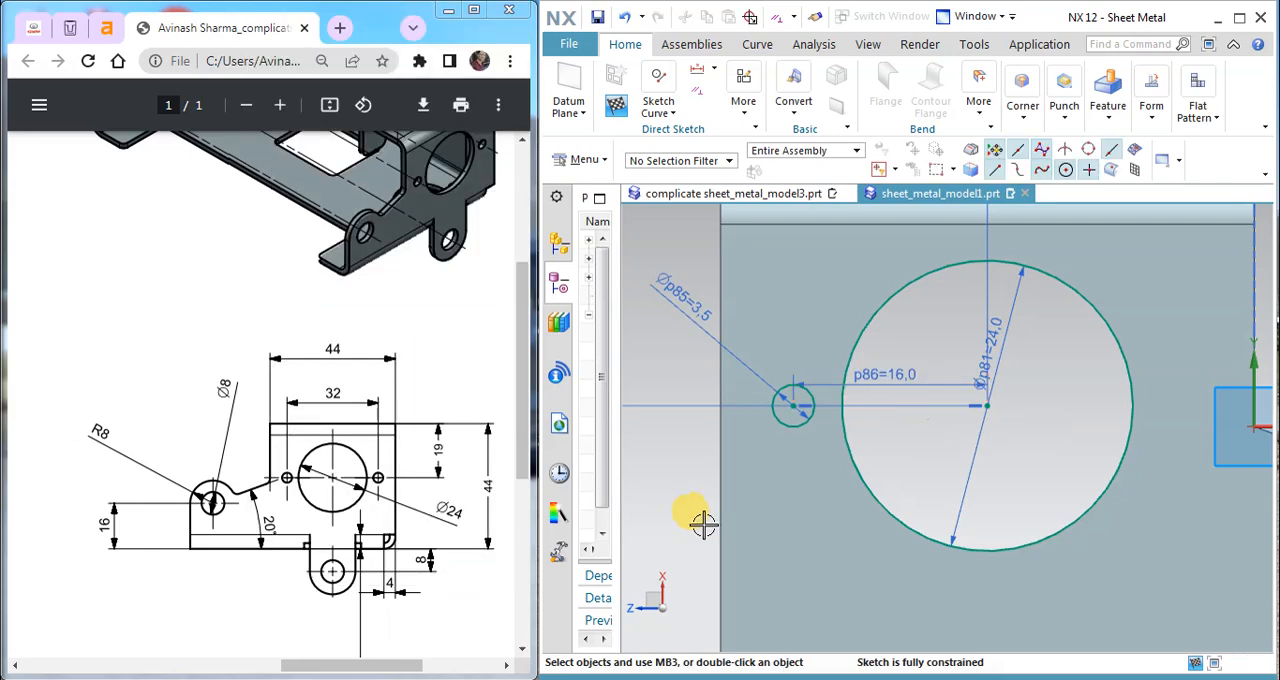
Step: Draw a vertical line about 7.5 mm long down from the large circle's centre and convert it to a reference line
click(662, 108)
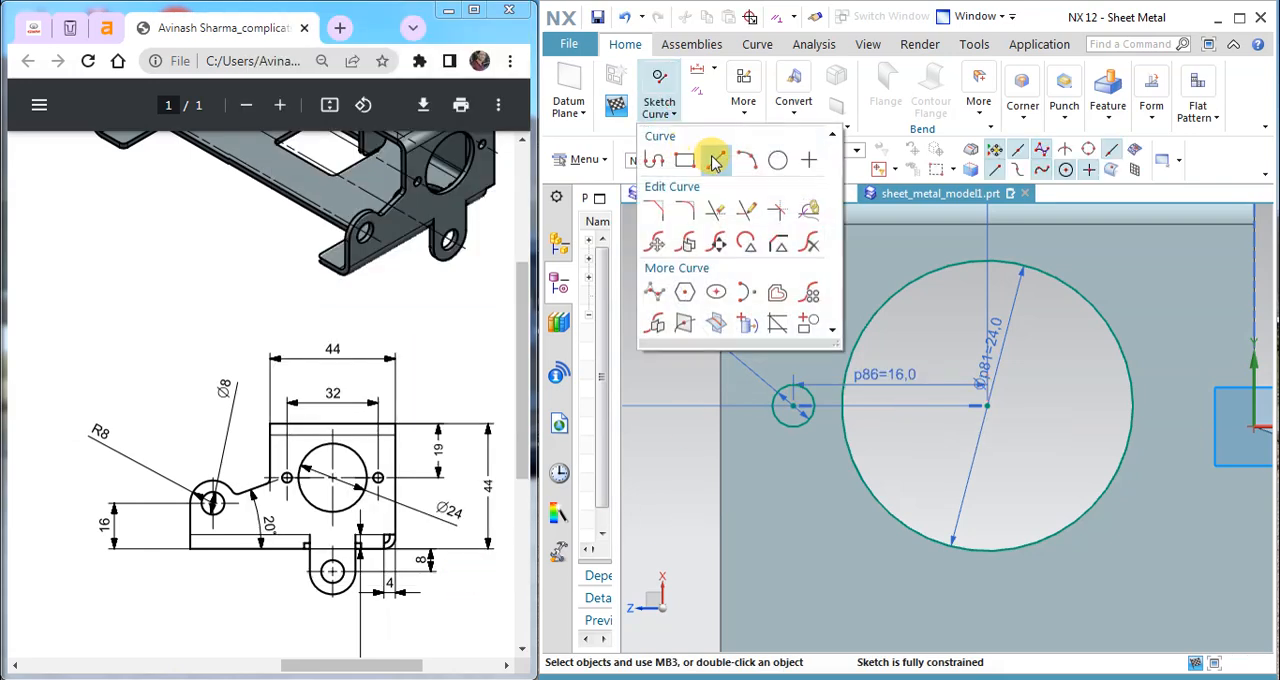
click(714, 160)
click(988, 407)
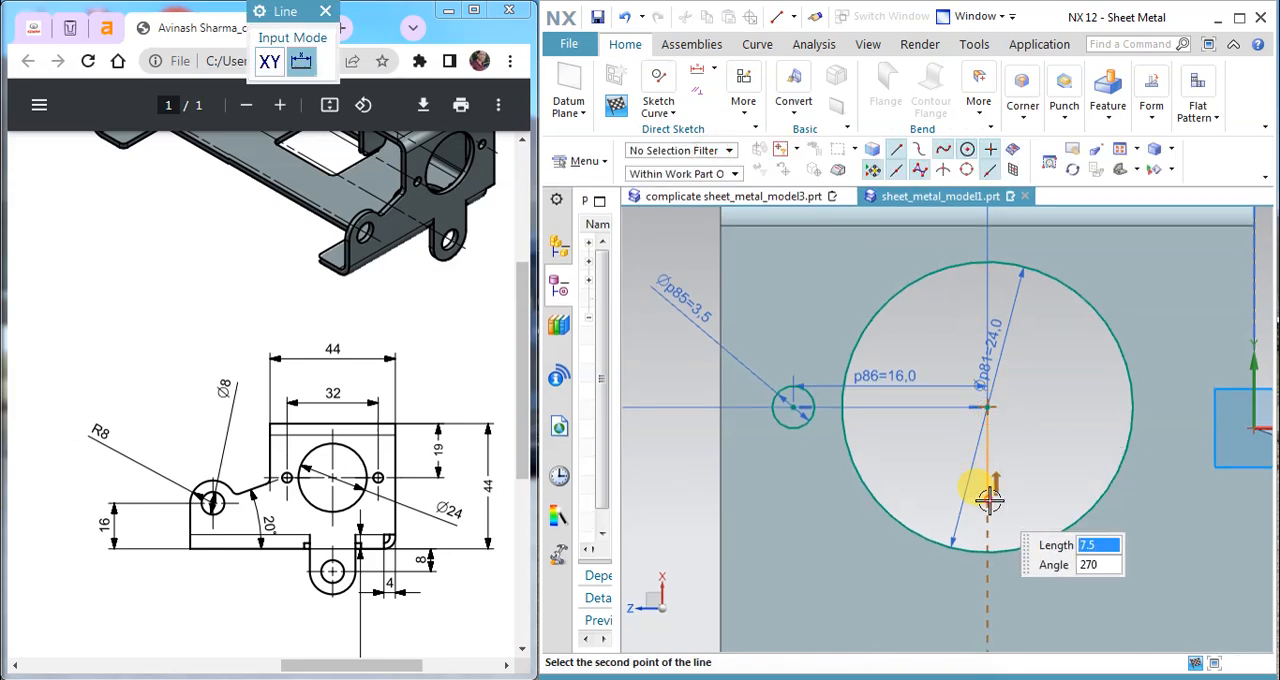
click(988, 497)
key(Escape)
right_drag(995, 472, 1034, 496)
Step: Mirror the 3.5 mm circle about the vertical reference line and finish the sketch
click(662, 108)
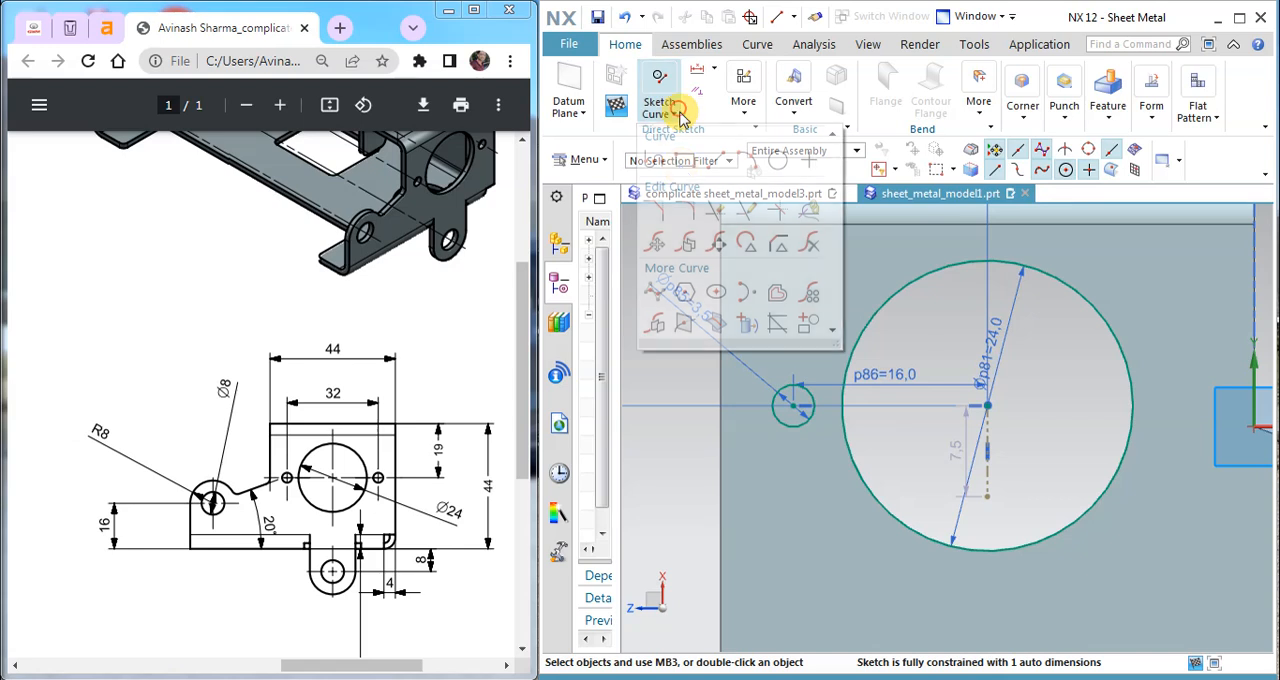
click(660, 318)
click(803, 394)
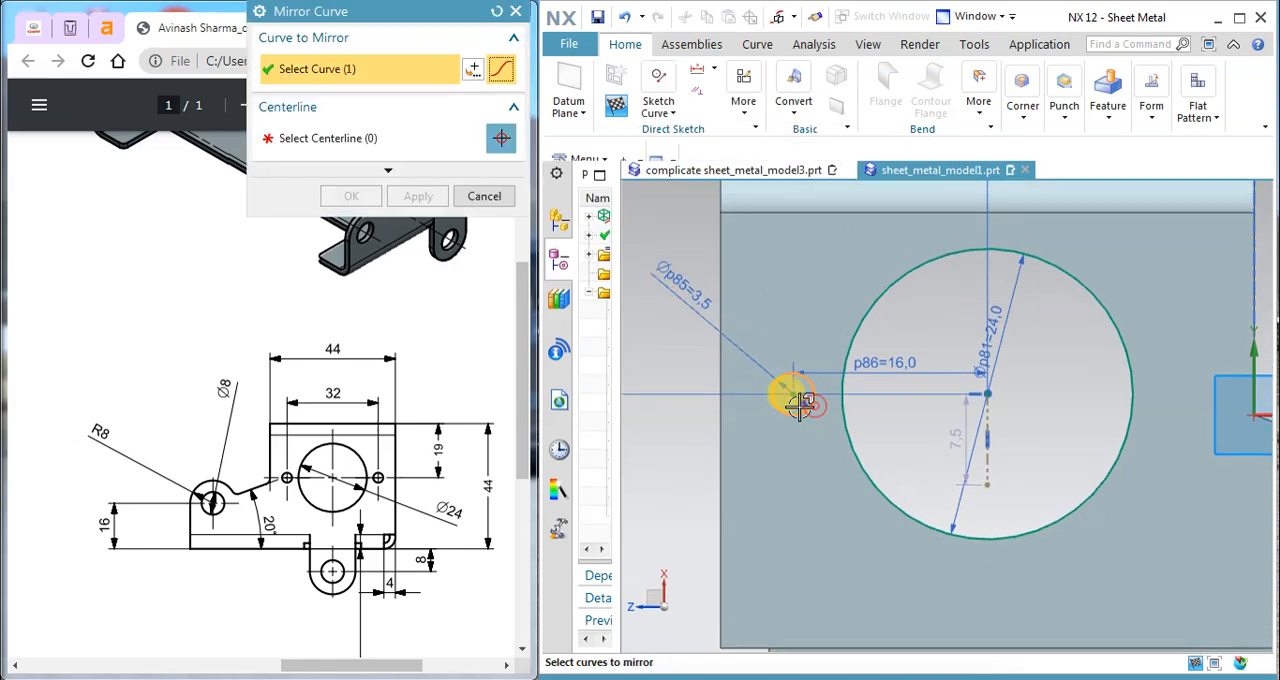
click(385, 138)
click(991, 420)
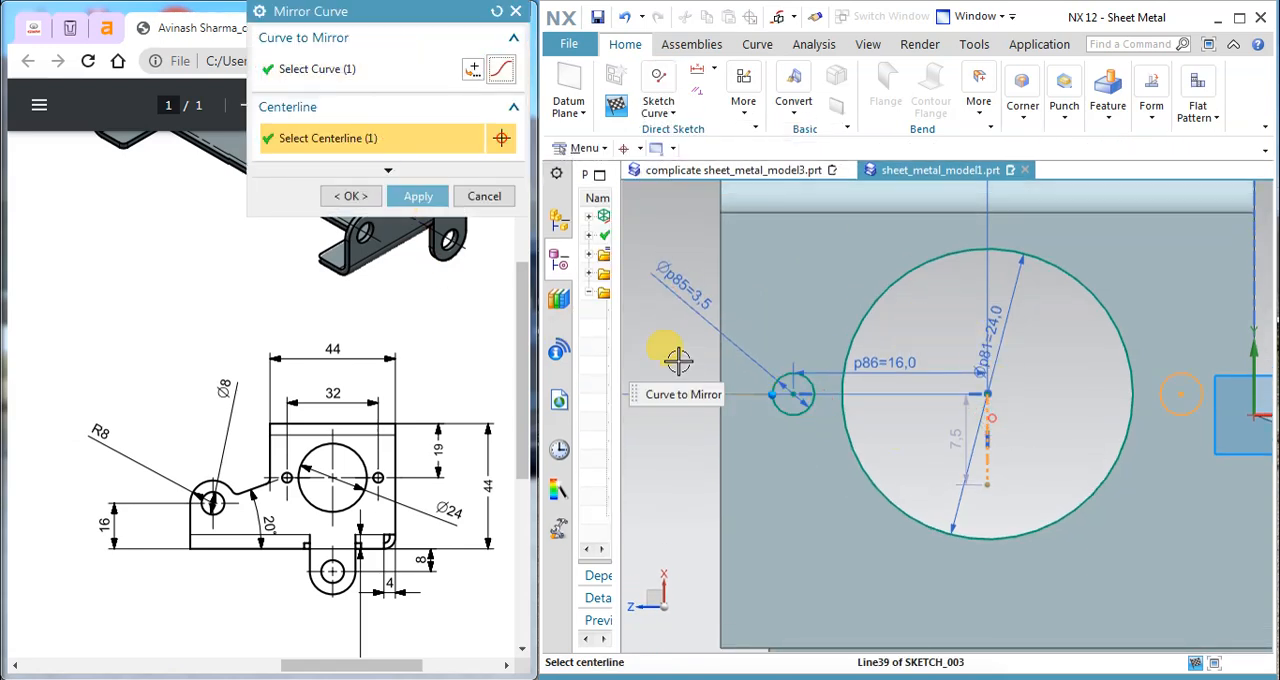
click(420, 197)
click(485, 197)
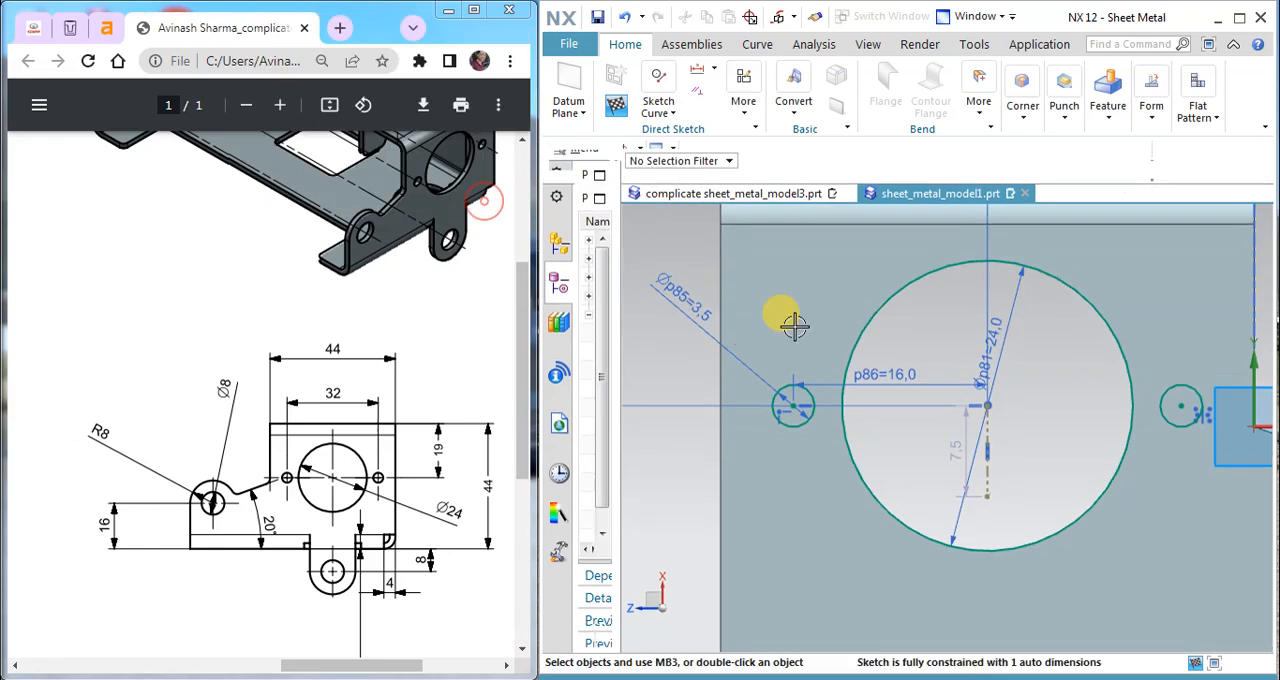
click(615, 104)
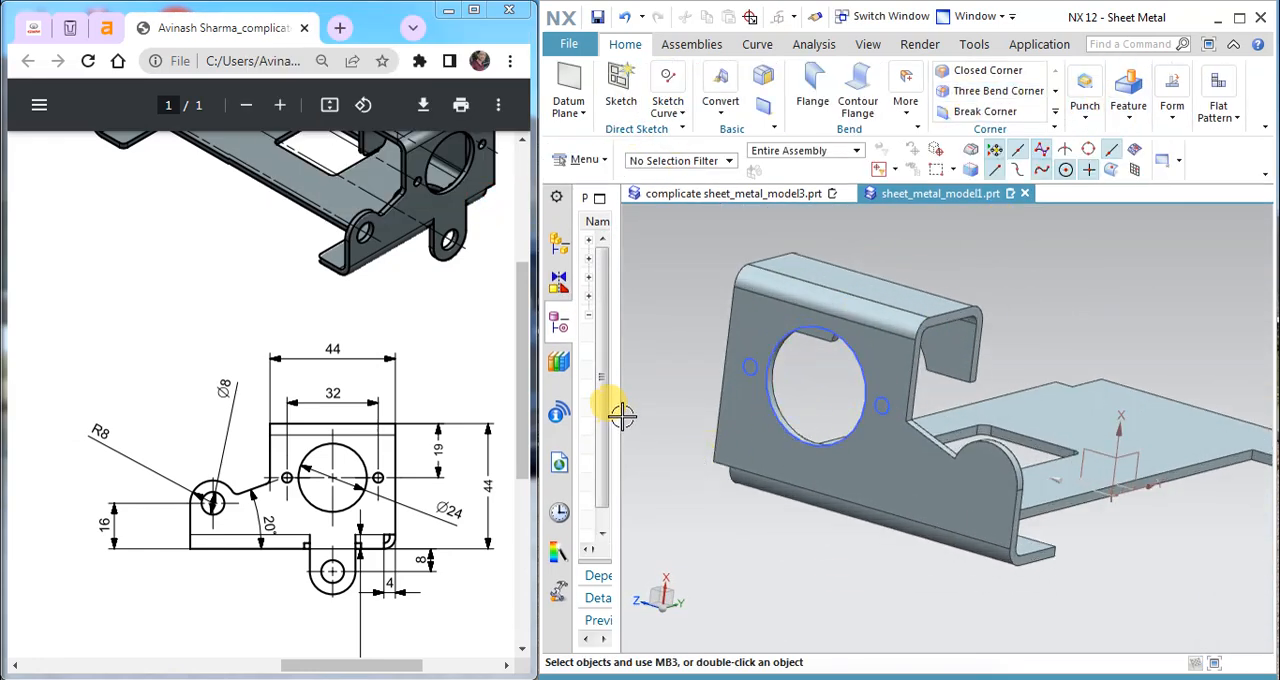
Step: Edit the side flange's normal cutout to include both small circles beside the 24 mm opening in its section
drag(618, 408, 730, 398)
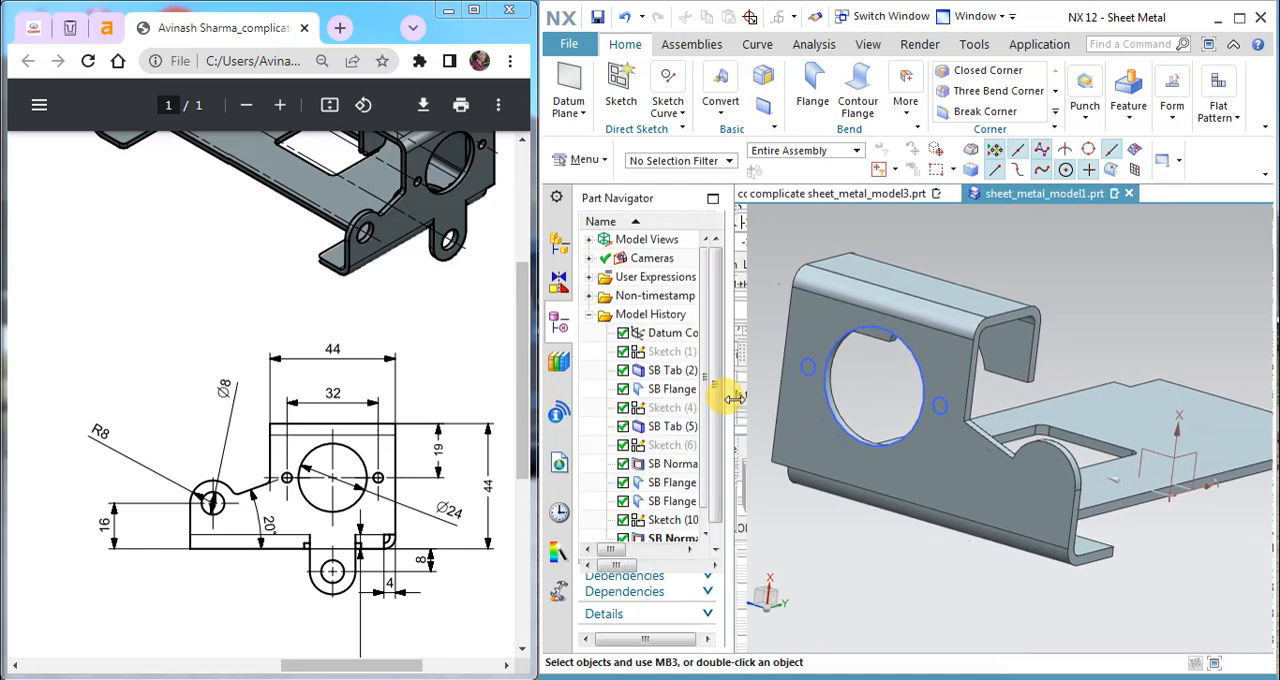
double_click(690, 541)
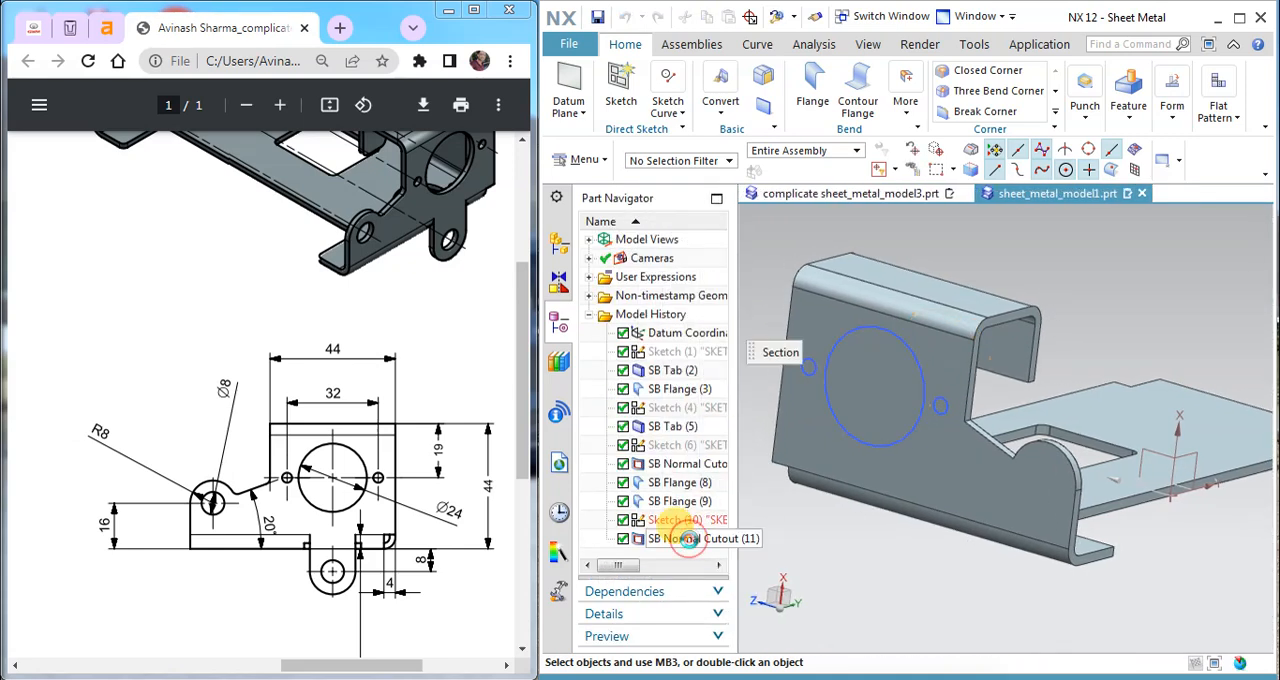
click(943, 392)
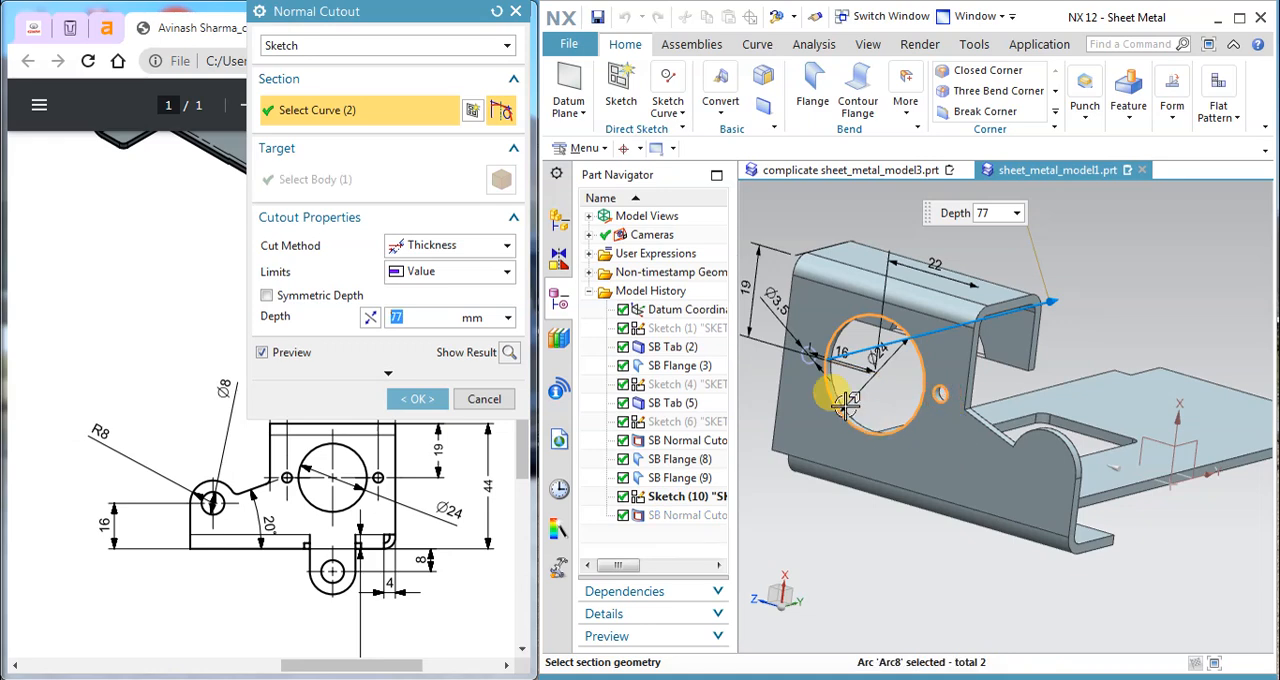
scroll(788, 345, up, 3)
click(850, 412)
scroll(851, 412, down, 4)
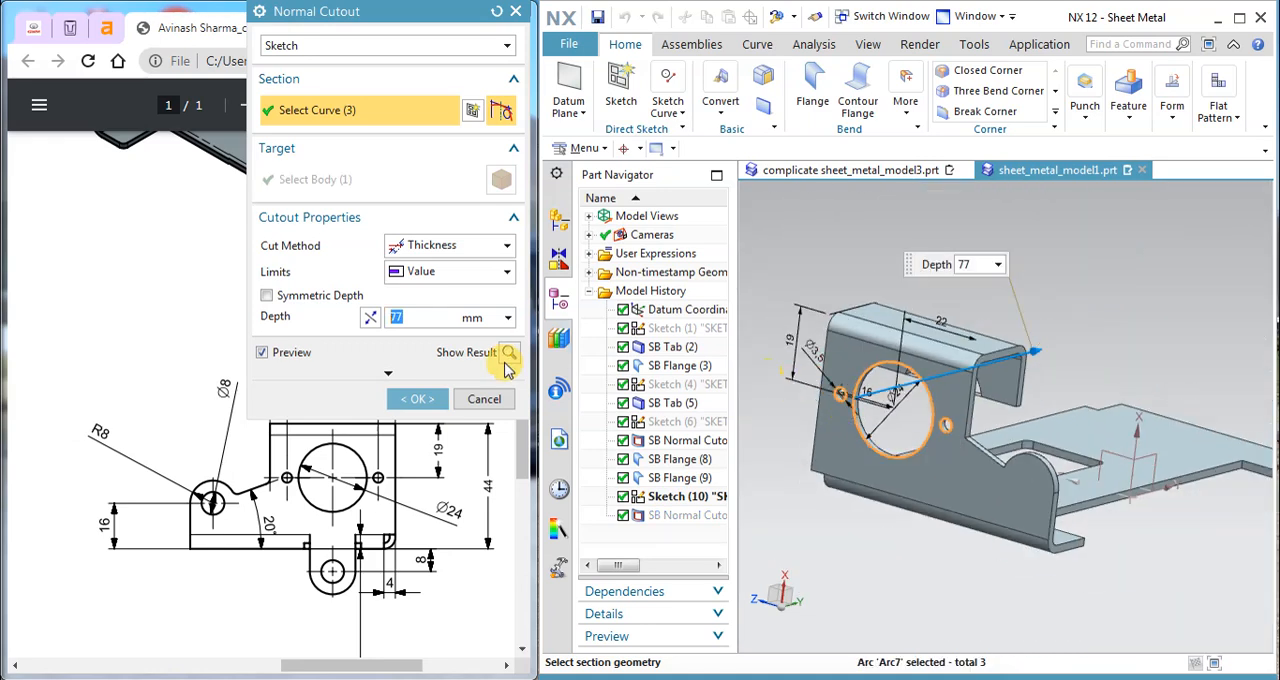
click(418, 399)
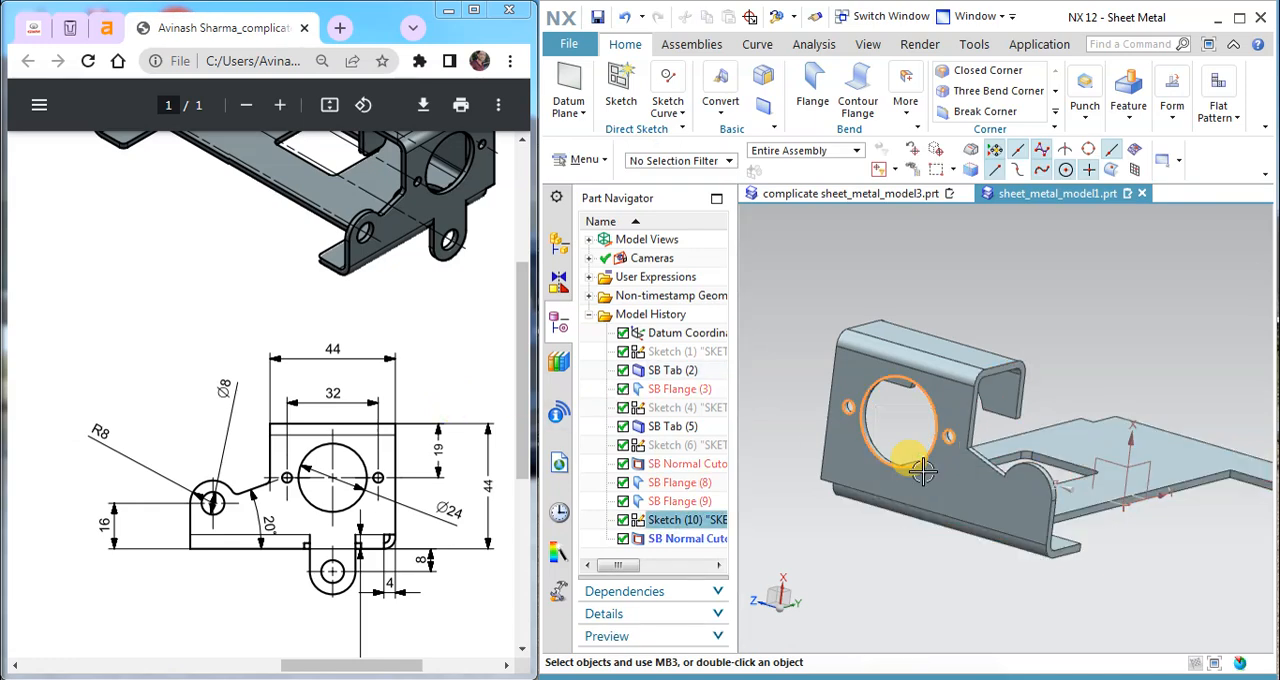
Step: Create a new sketch on the upper face of the folded top flange
middle_drag(1000, 448, 923, 405)
click(621, 88)
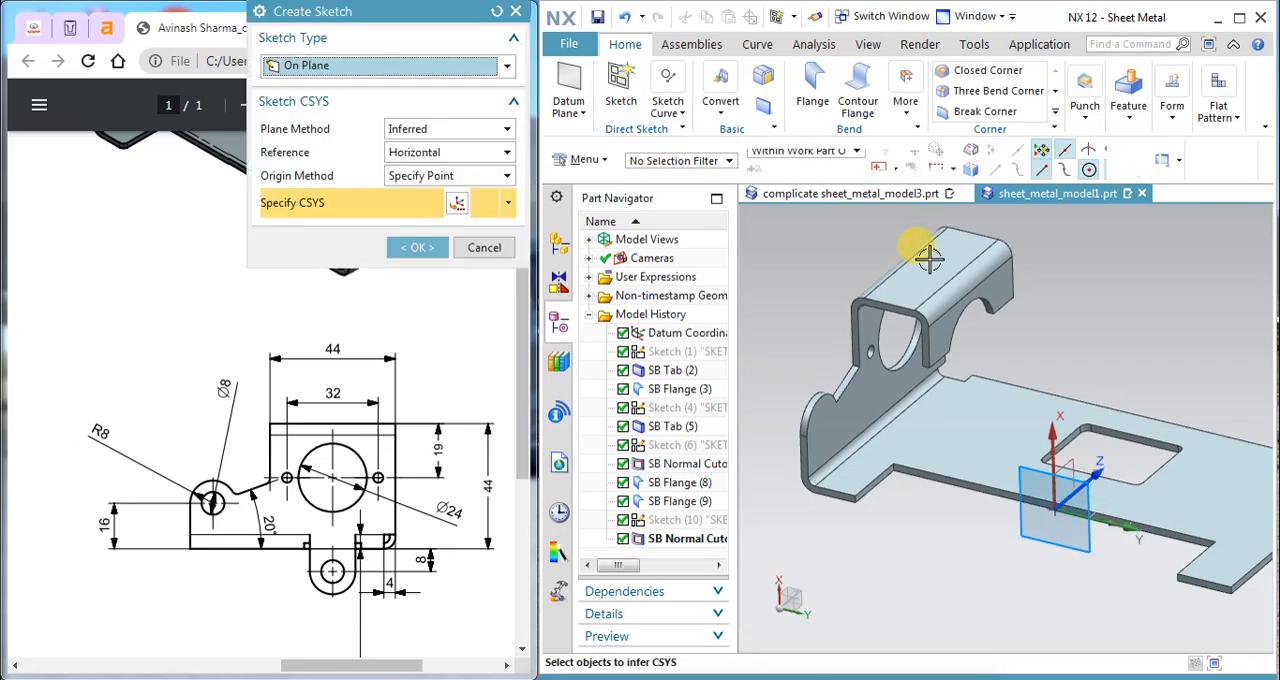
click(923, 251)
click(420, 246)
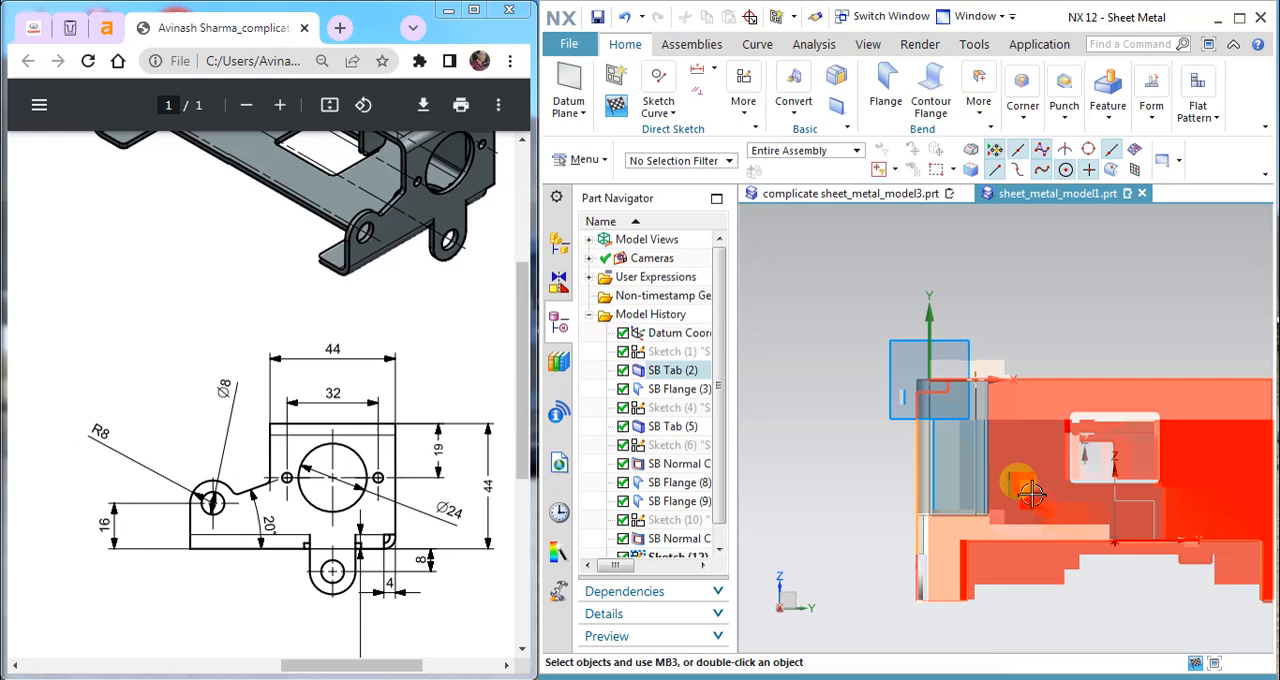
Step: Consult the drawing's top-flange hole dimensions and sketch a 3.4 mm diameter circle near the flange's back edge
mouse_move(330, 668)
mouse_down()
mouse_move(71, 629)
mouse_move(118, 632)
mouse_up()
scroll(126, 487, up, 2)
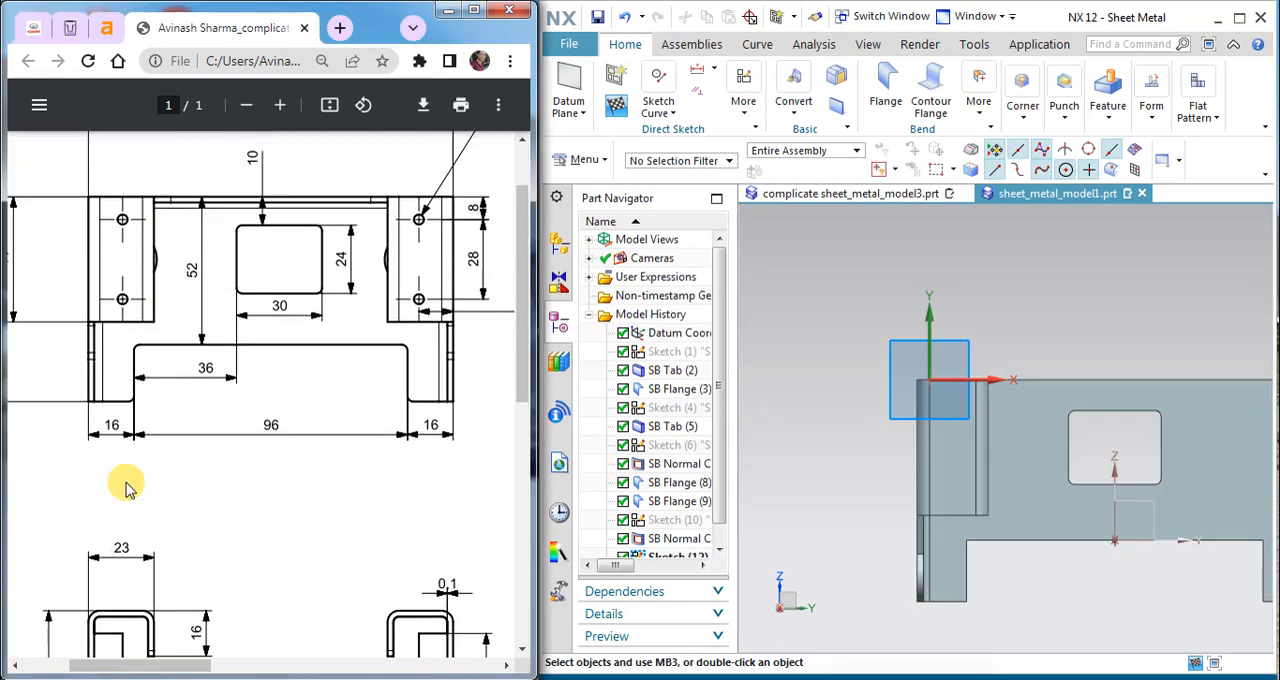
mouse_move(191, 663)
mouse_down()
mouse_move(157, 666)
mouse_move(212, 666)
mouse_up()
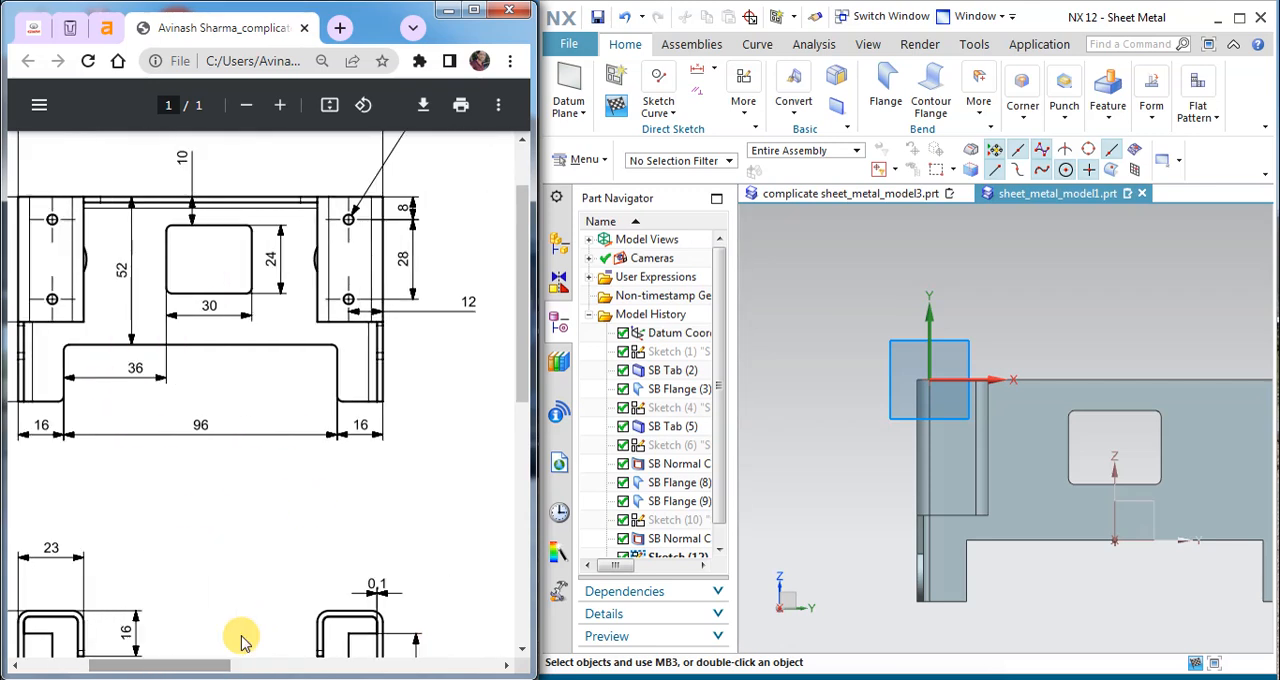
scroll(369, 437, up, 1)
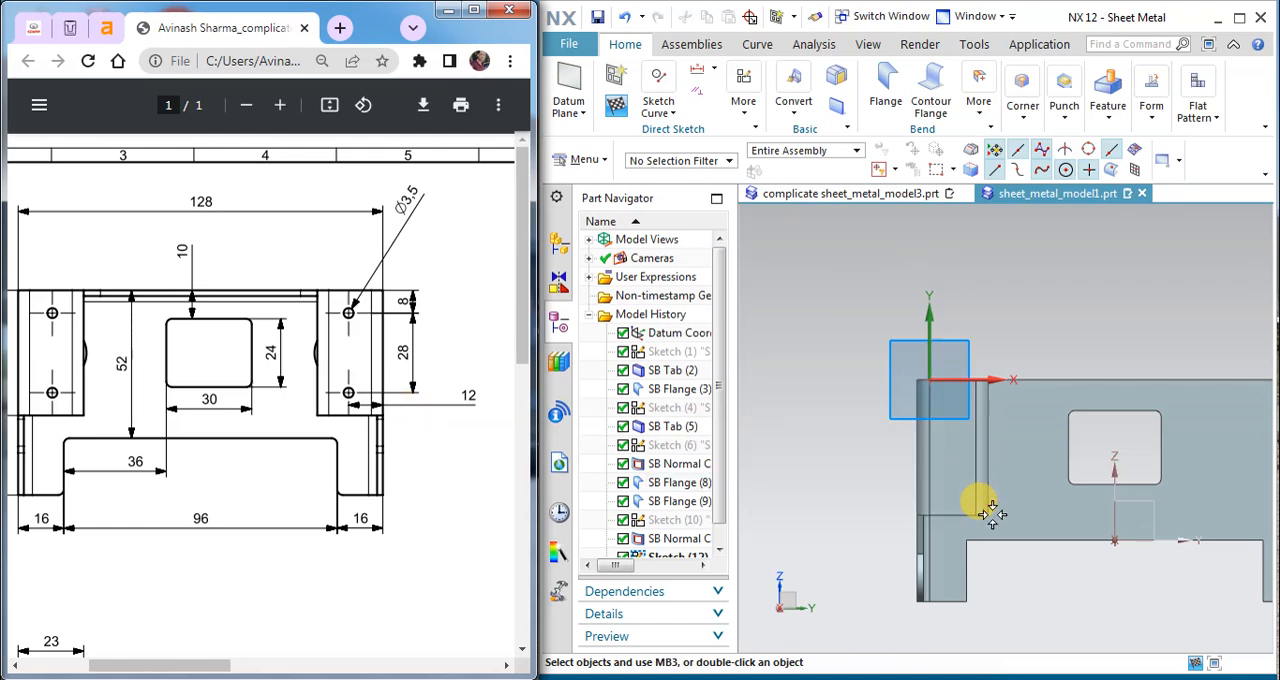
right_click(819, 218)
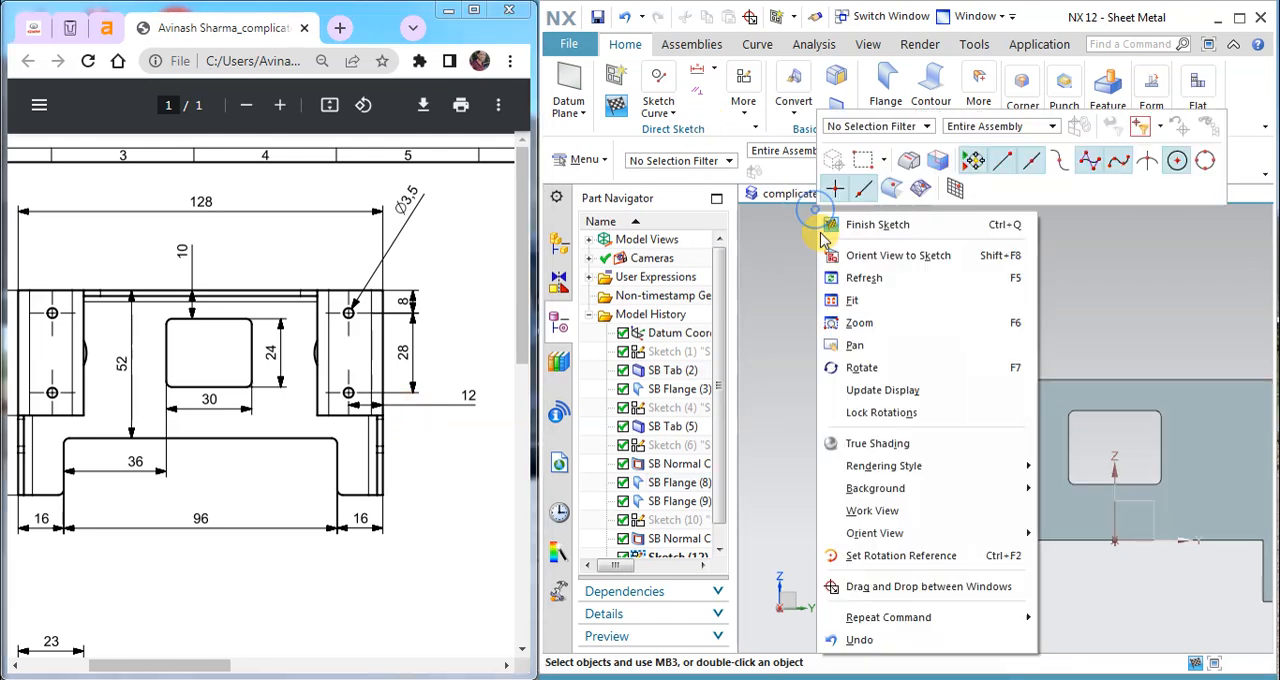
click(843, 279)
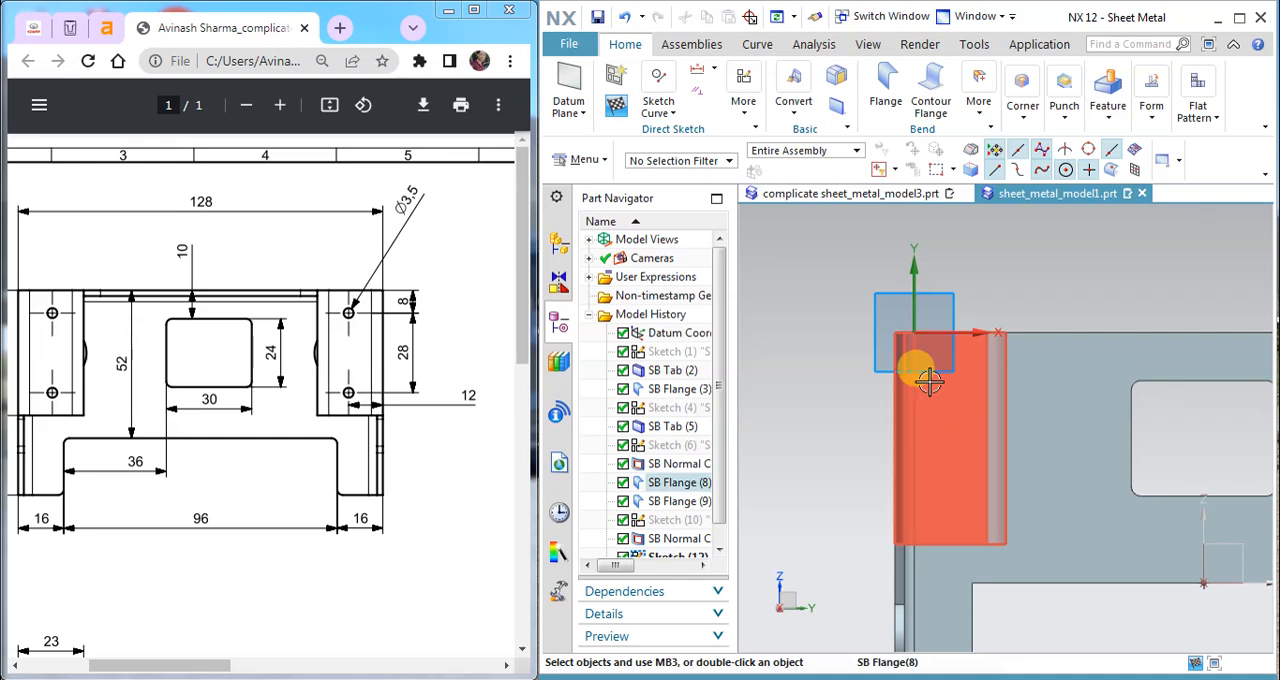
click(660, 100)
click(768, 163)
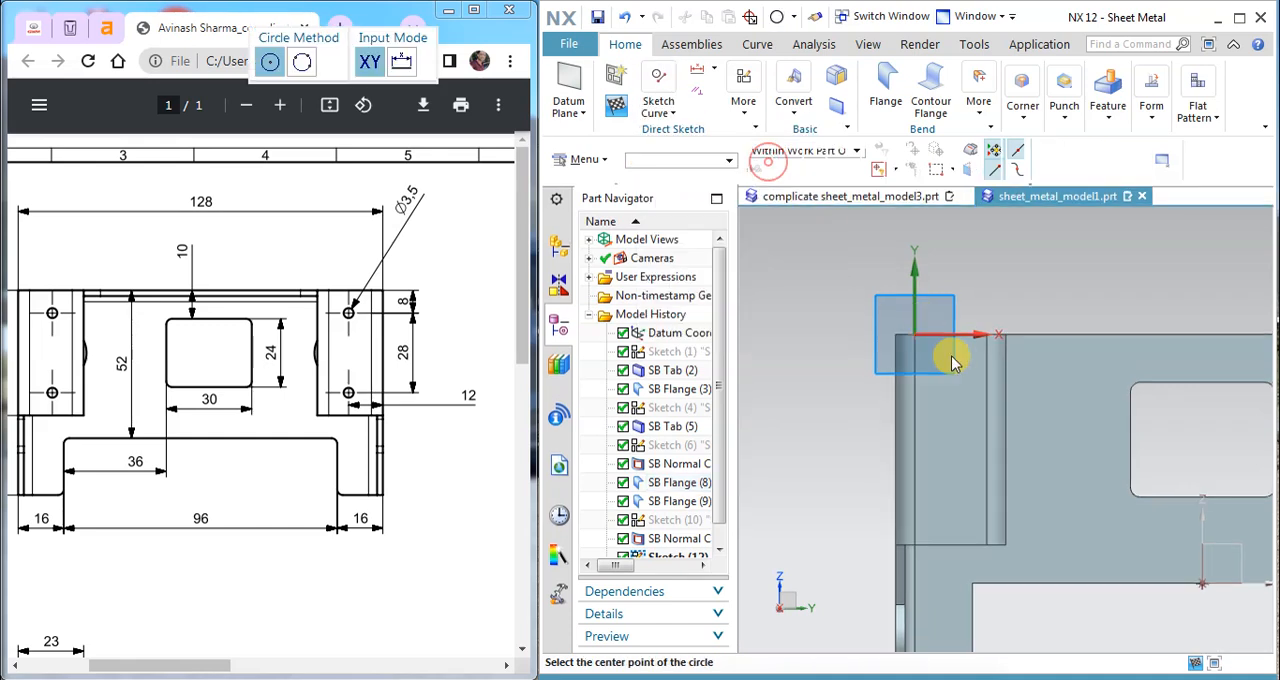
click(947, 371)
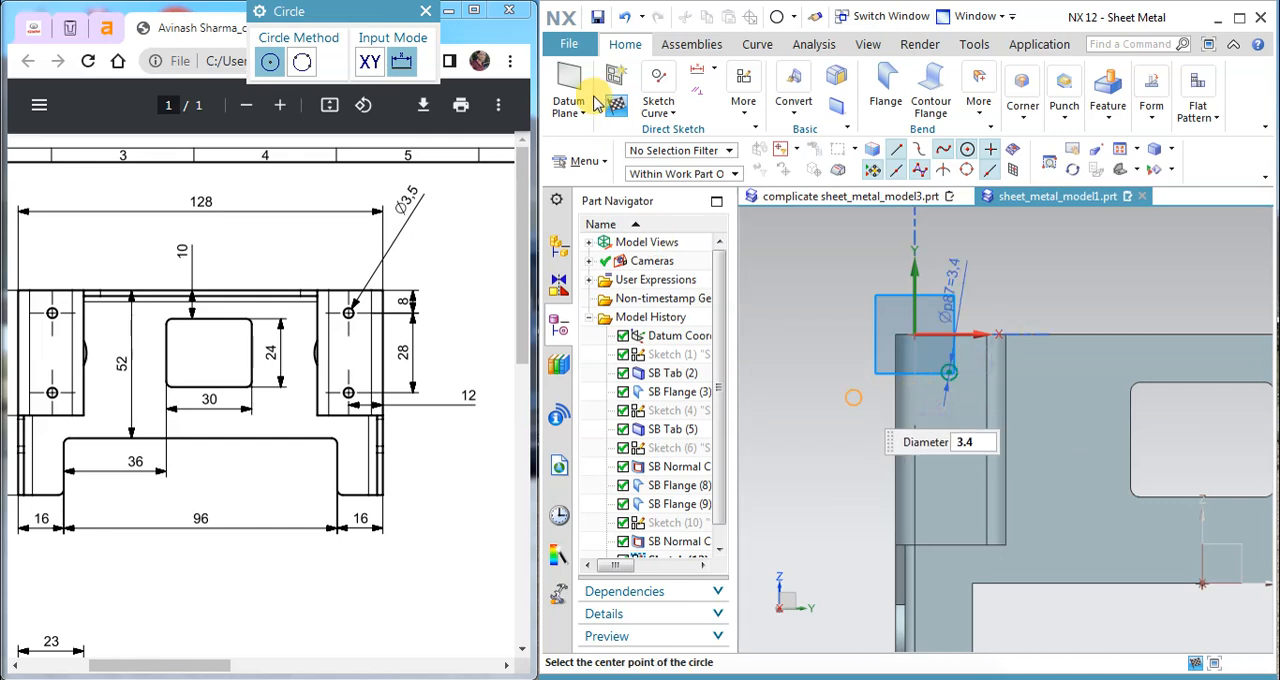
key(Escape)
key(Escape)
scroll(986, 373, up, 3)
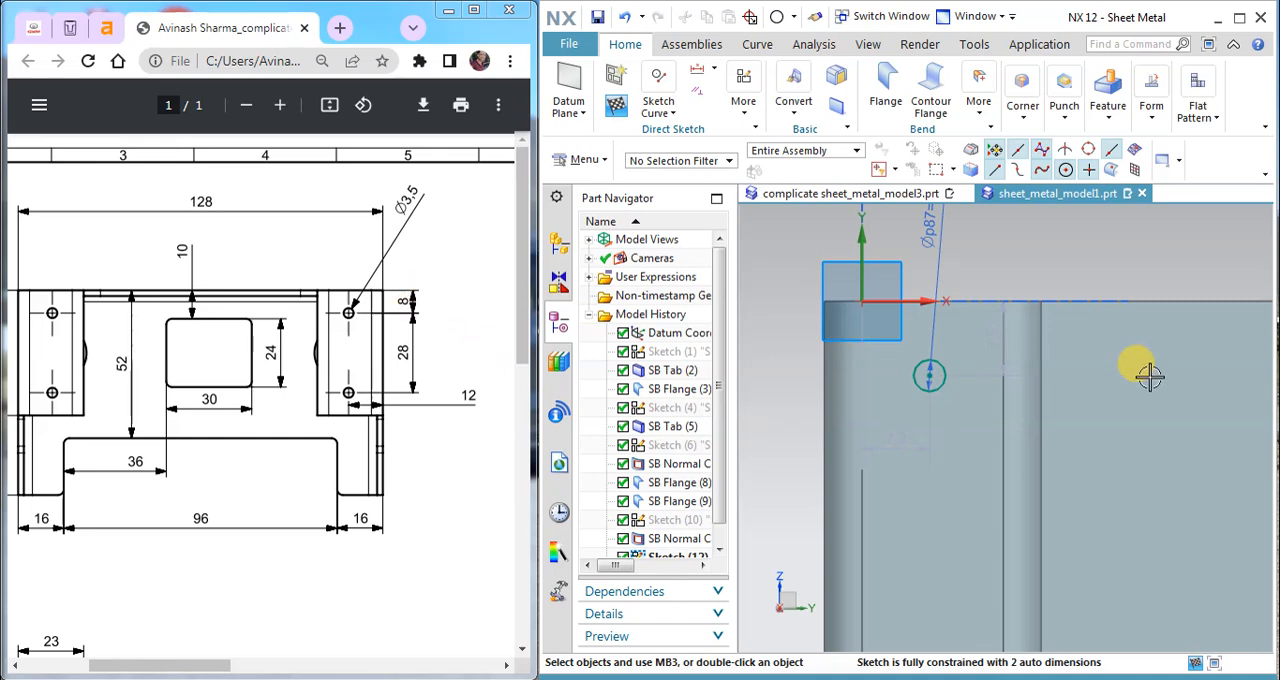
Step: Set the vertical distance from the flange's back edge to the circle's centre to 8 mm
double_click(1006, 362)
text(8)
click(484, 534)
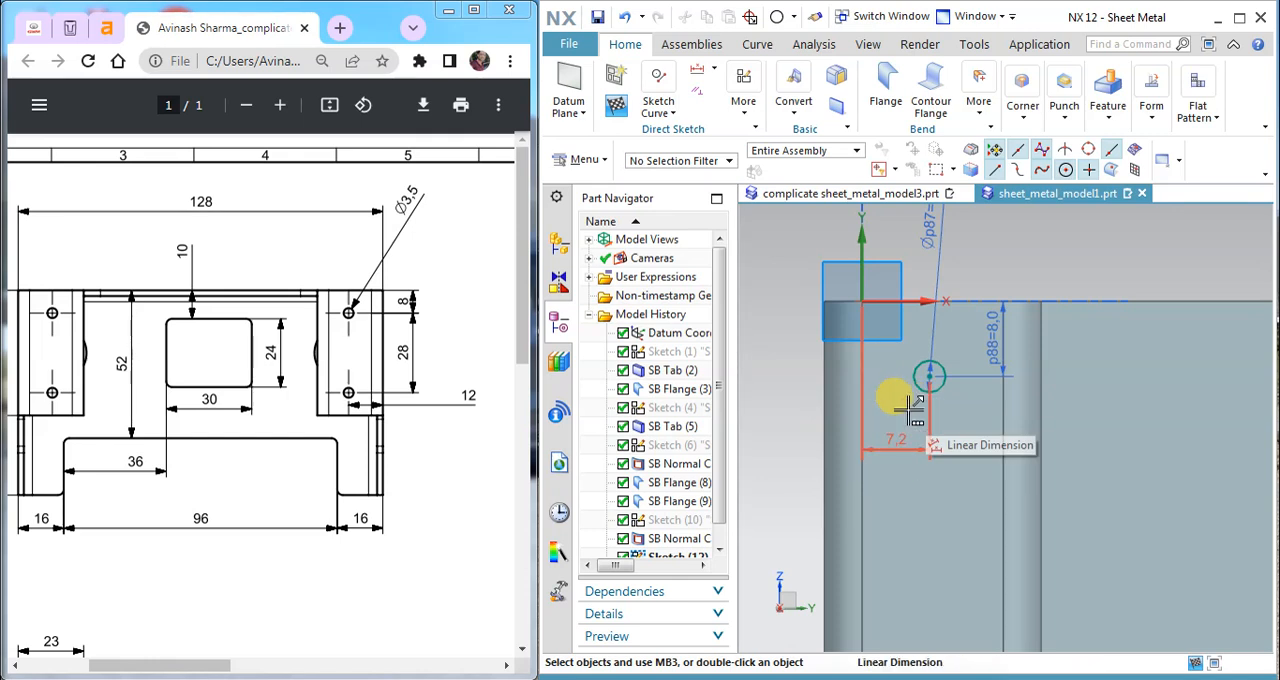
Step: Remove the circle's automatic horizontal dimension and align its centre vertically with the midpoint of the flange's back edge
key(Delete)
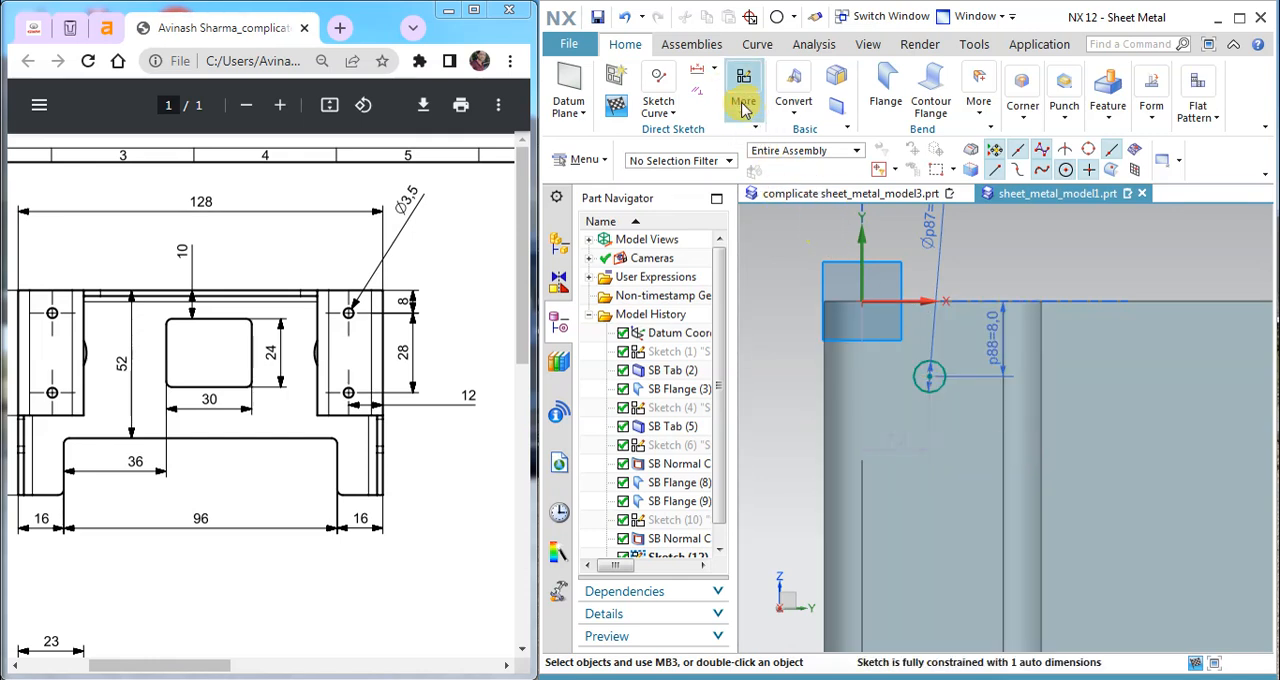
click(930, 299)
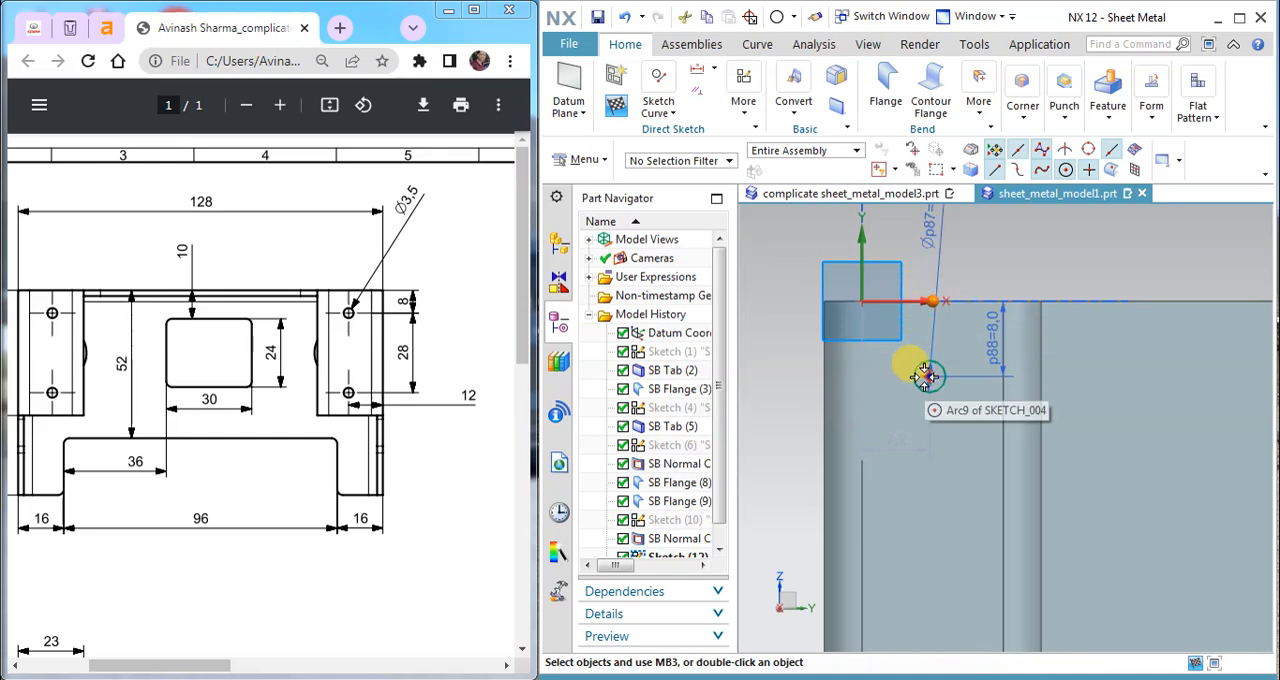
click(927, 376)
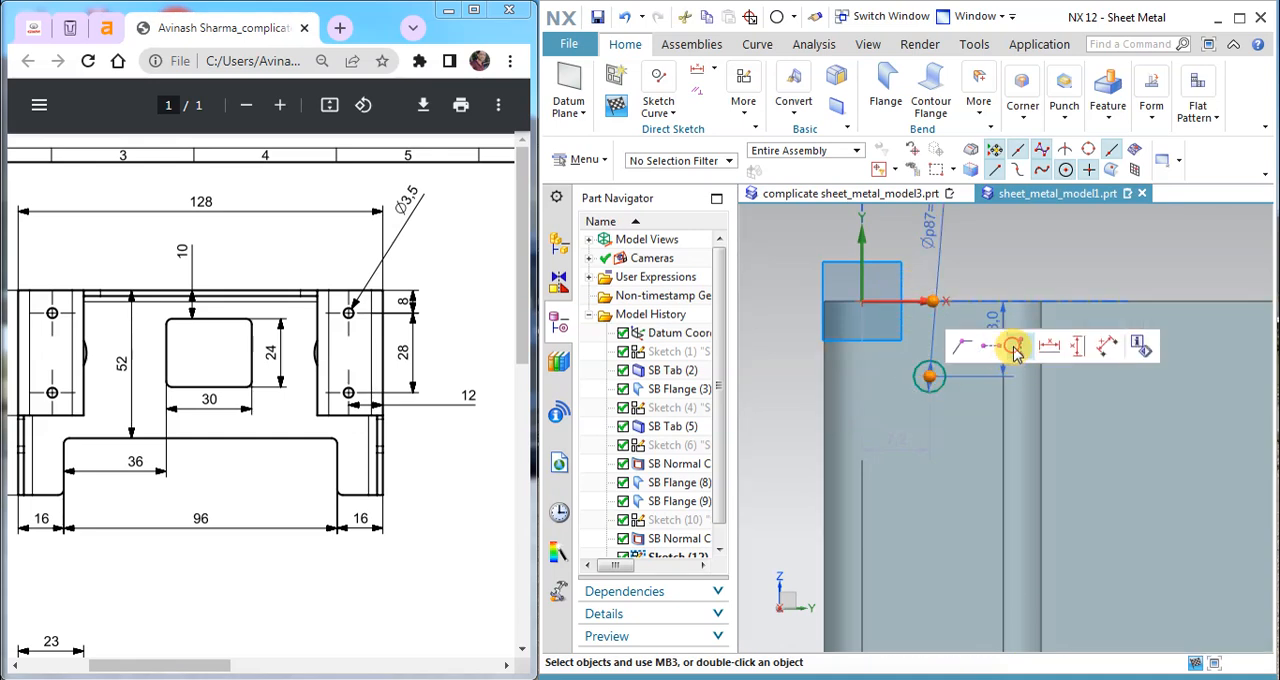
click(1013, 348)
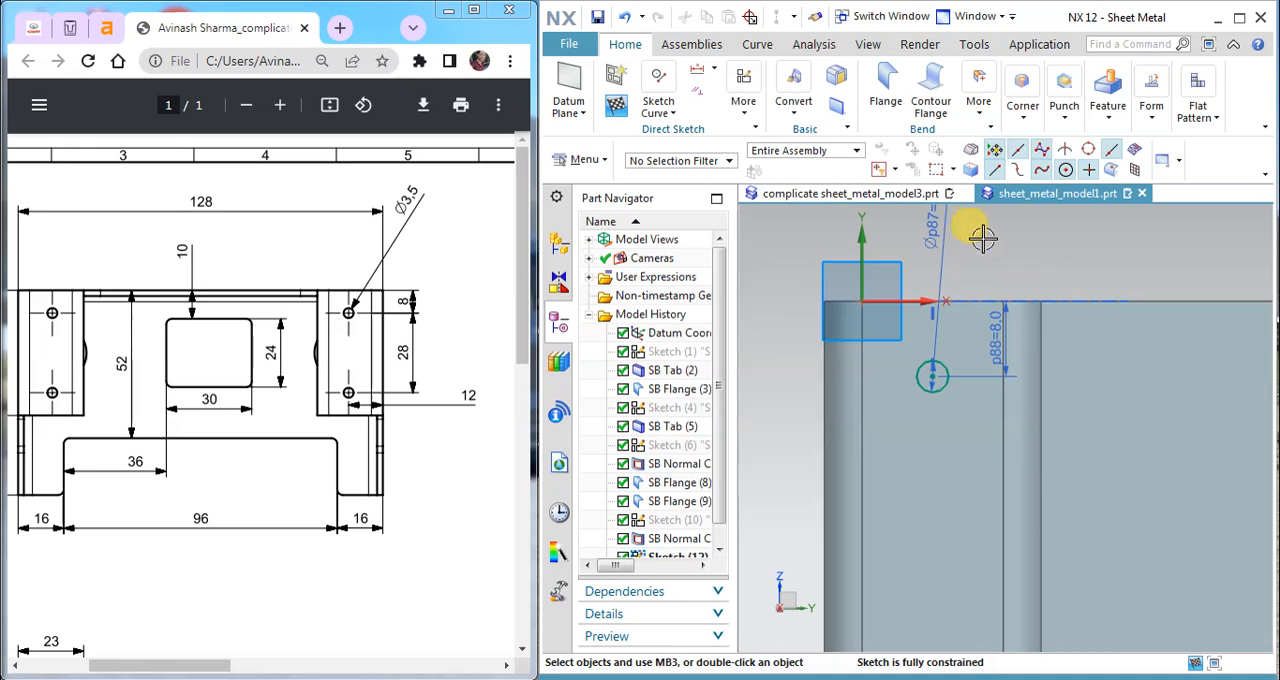
Step: Try to add a horizontal dimension between the circle's centre and the flange's outer edge
click(715, 80)
click(757, 114)
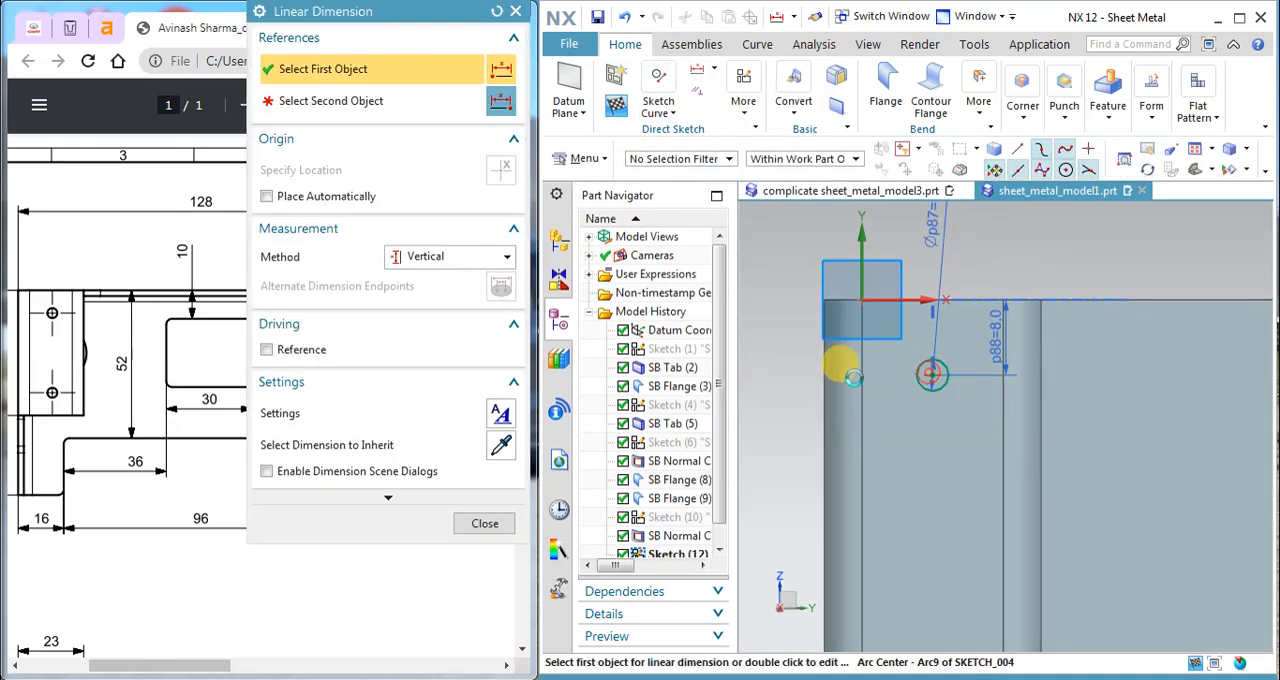
click(906, 376)
click(845, 270)
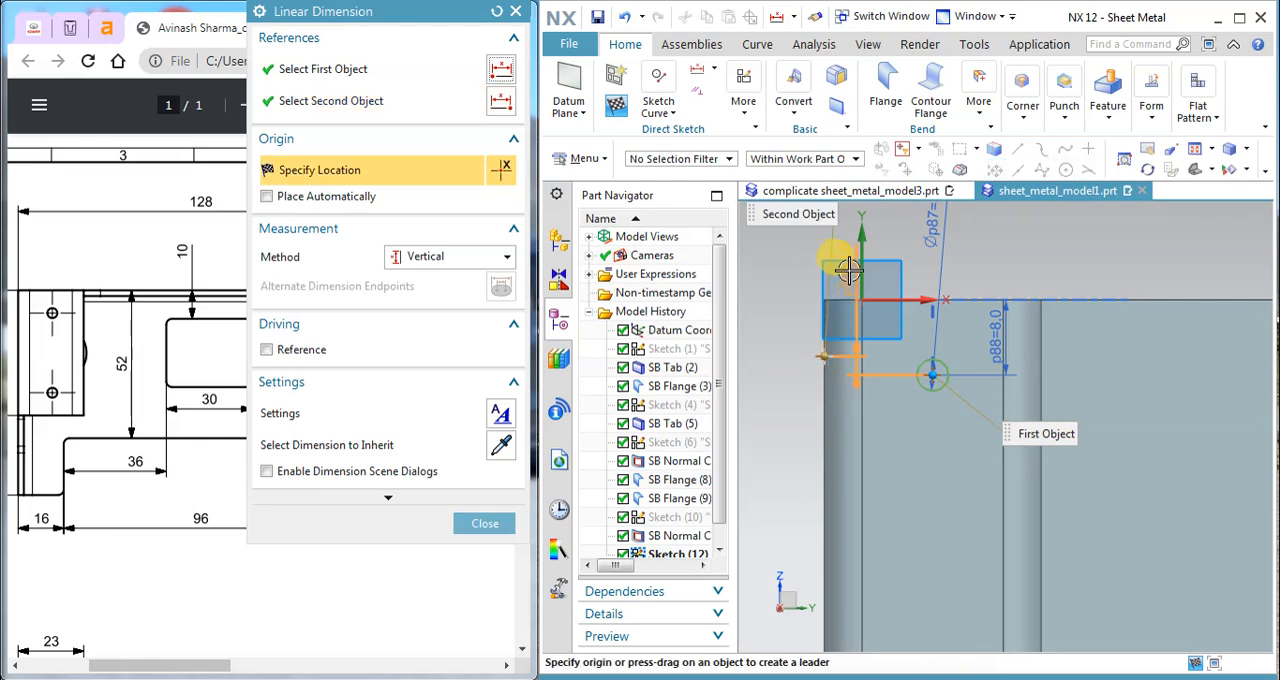
click(478, 262)
click(443, 291)
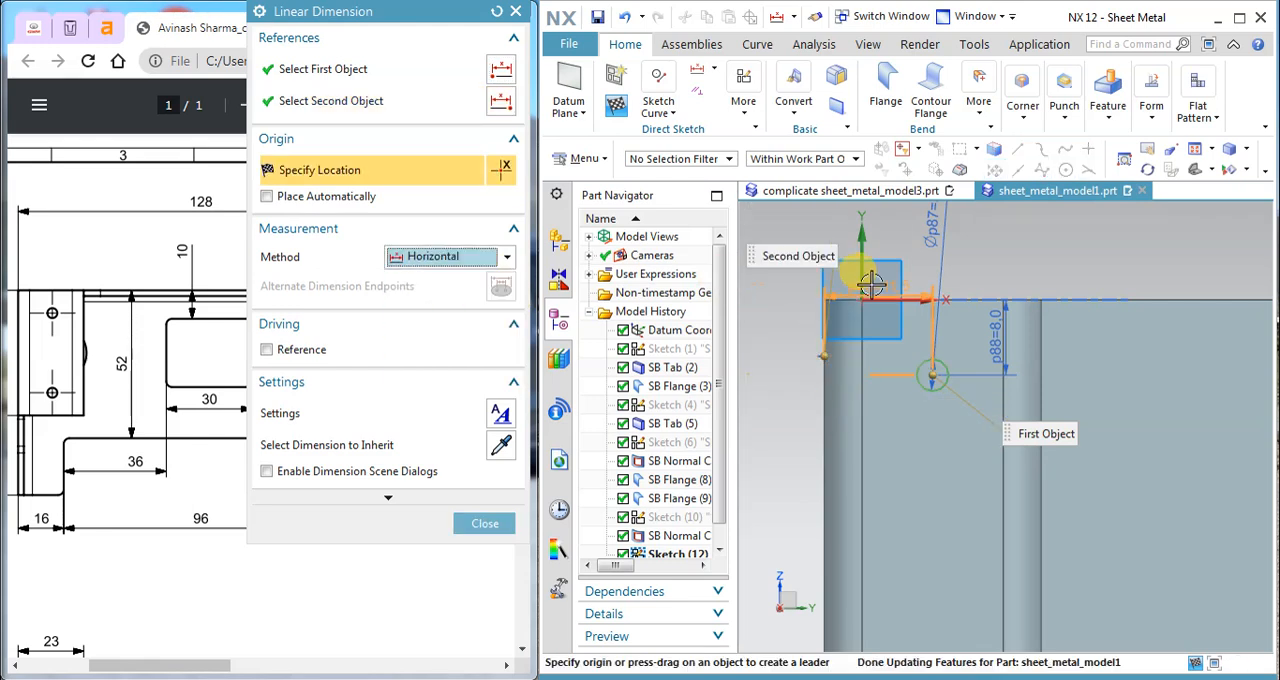
click(862, 267)
click(907, 393)
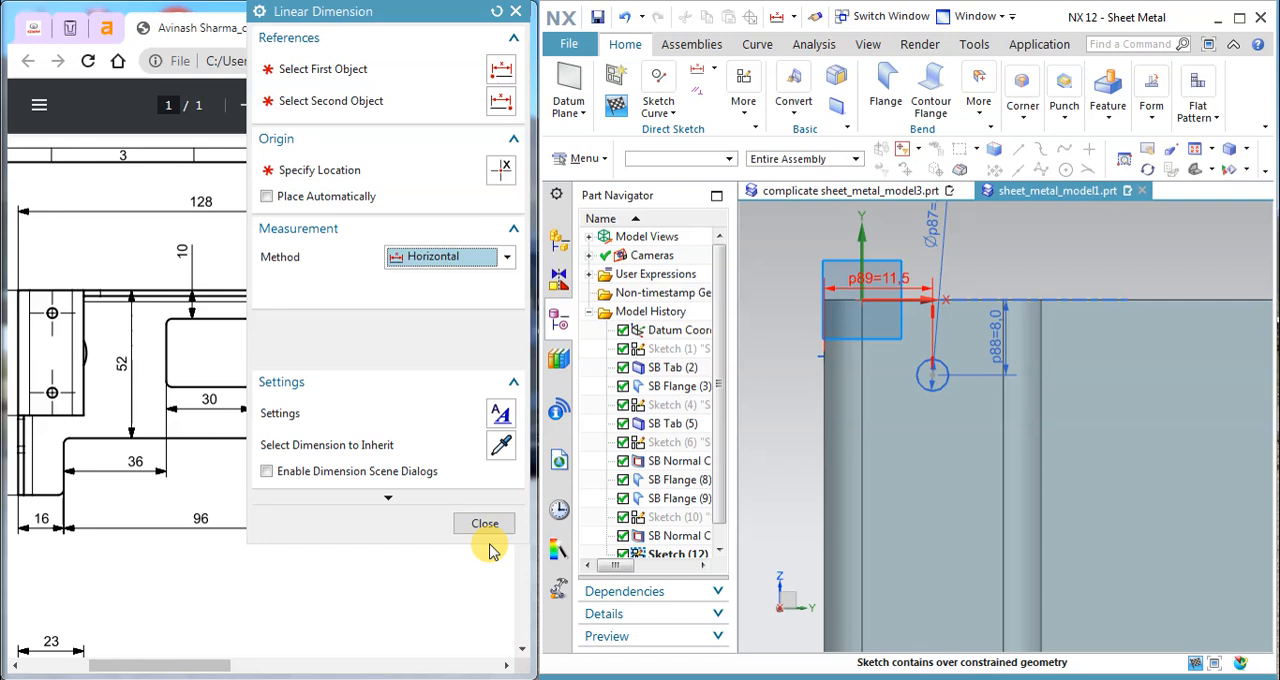
click(489, 522)
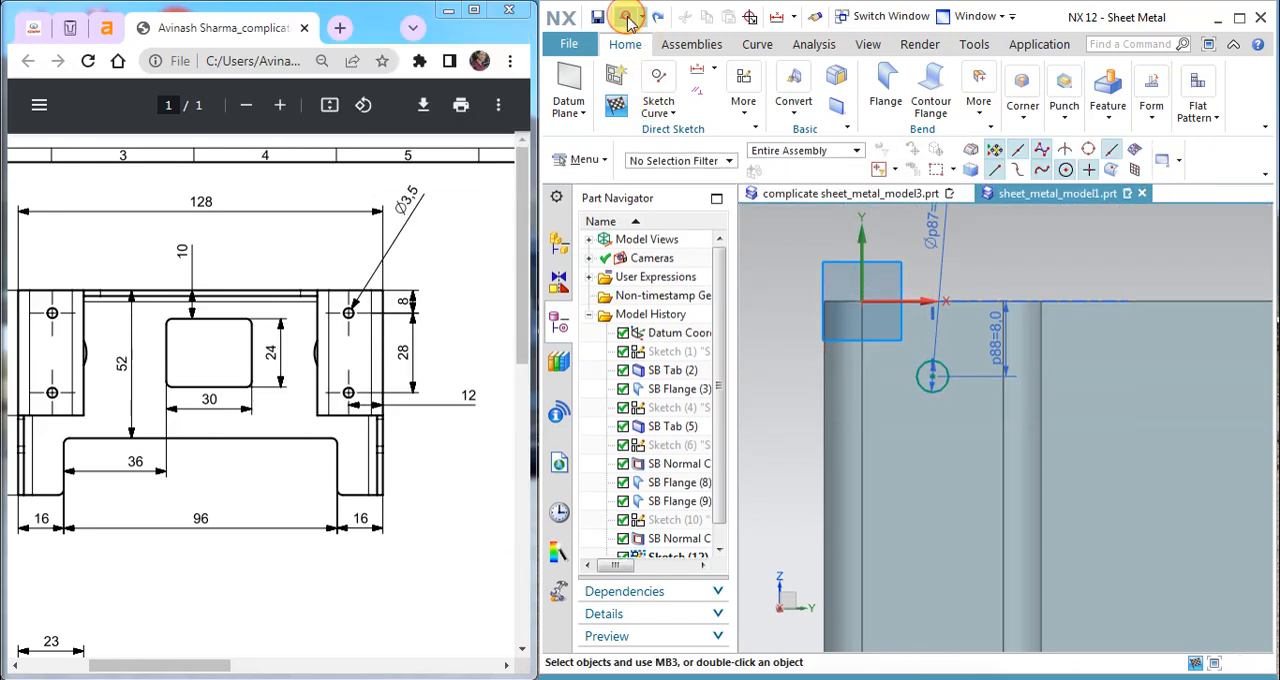
Step: Sketch a second circle of 3.5 mm diameter near the front end of the top flange
scroll(905, 400, down, 2)
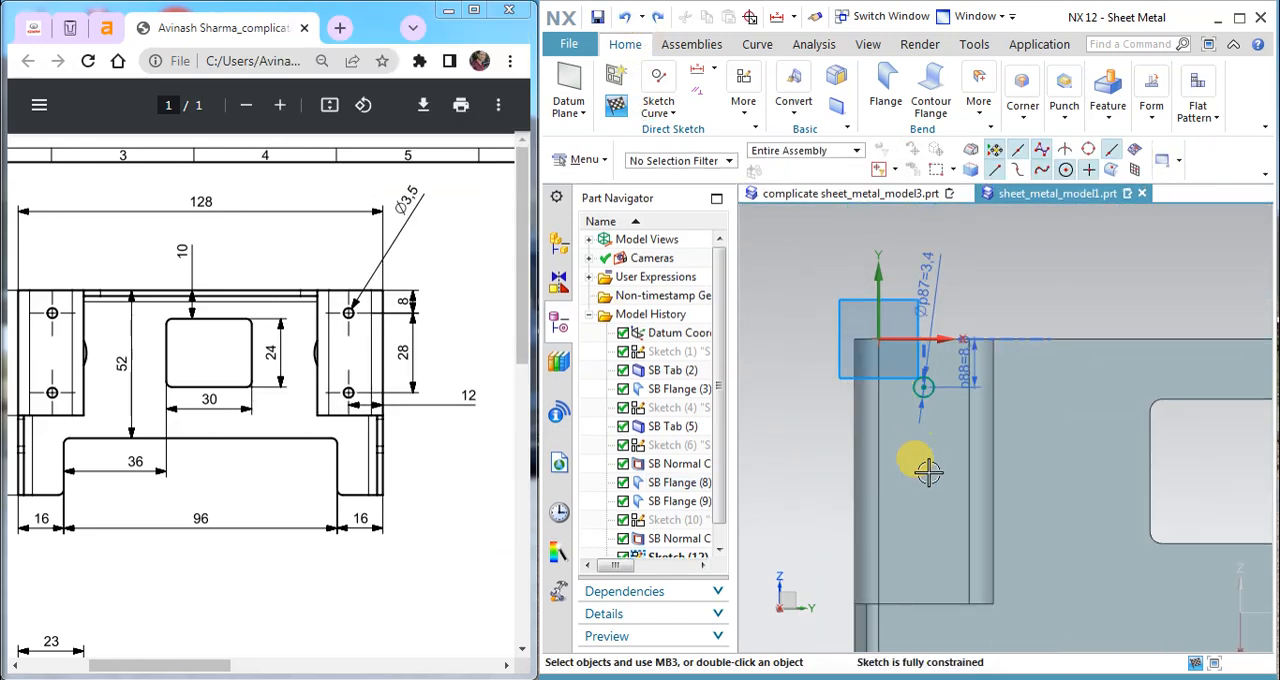
click(664, 110)
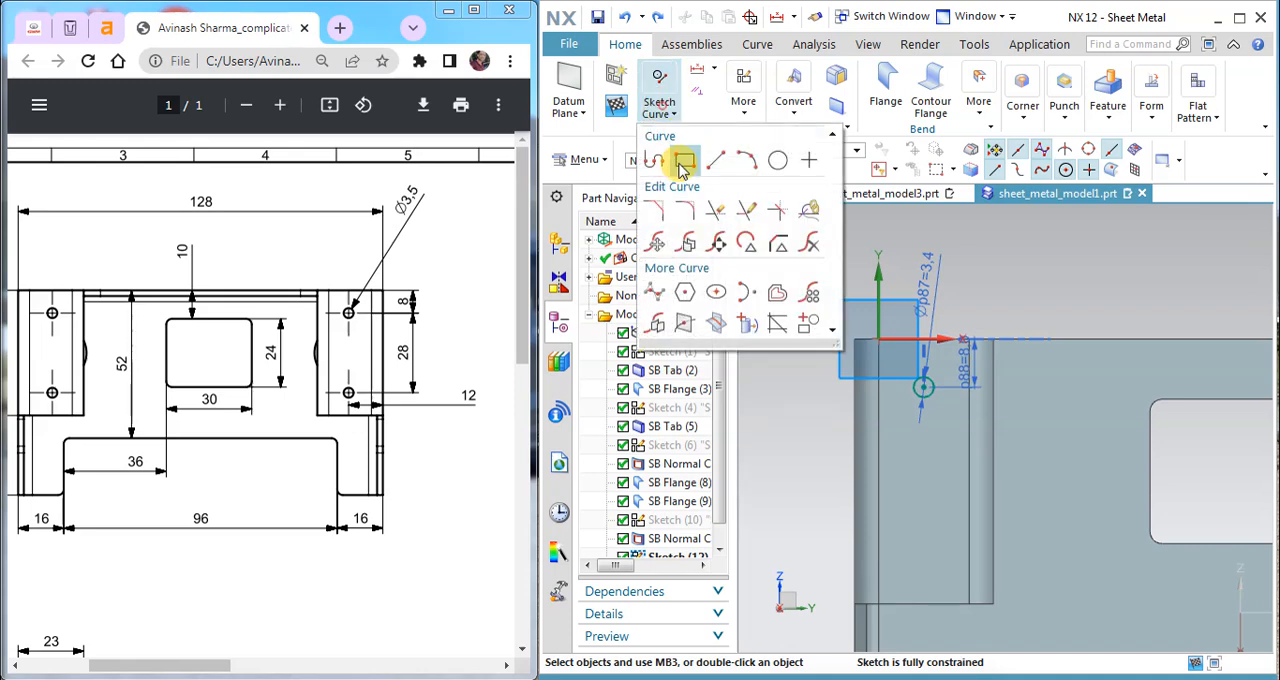
click(778, 162)
click(926, 551)
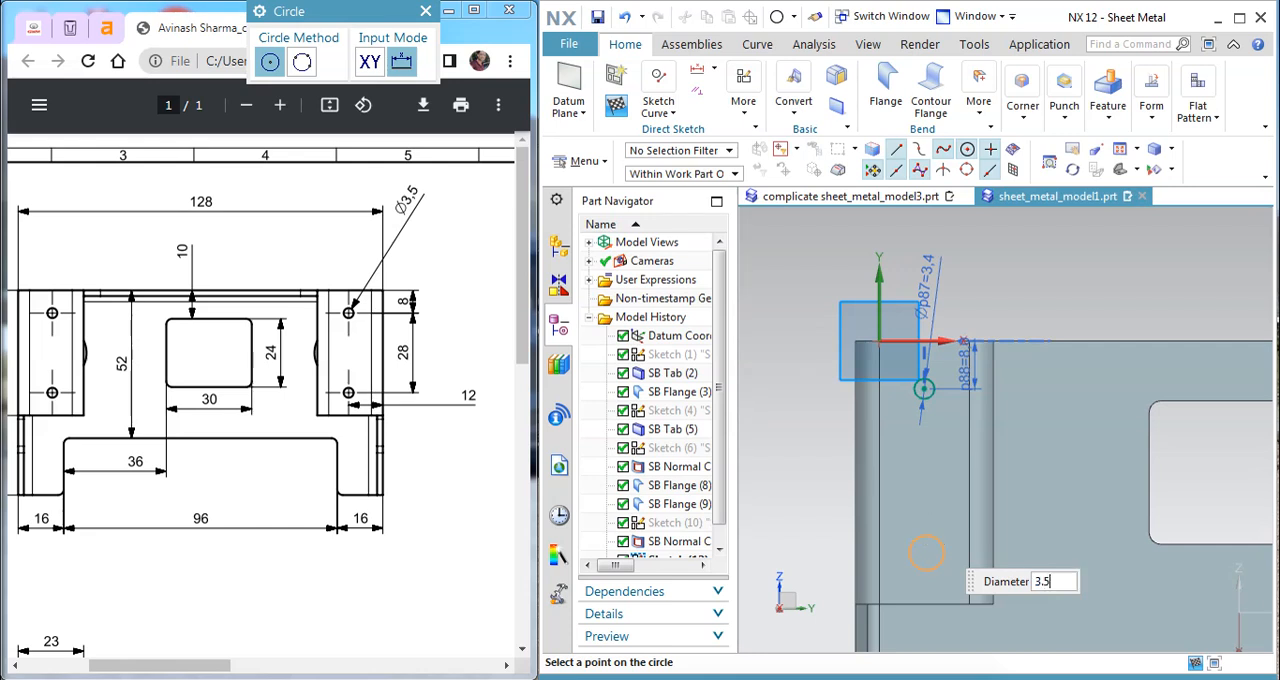
key(Escape)
key(Escape)
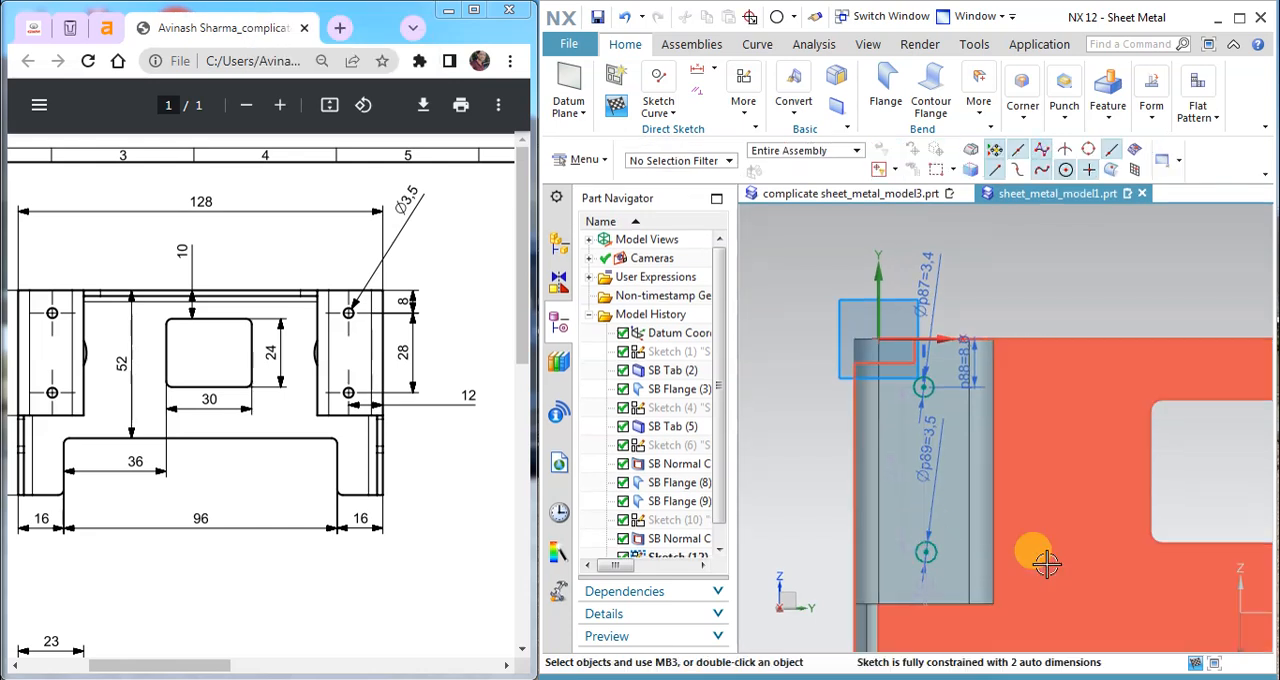
Step: Constrain the second circle's centre to align vertically with the first circle's centre
scroll(1034, 566, up, 1)
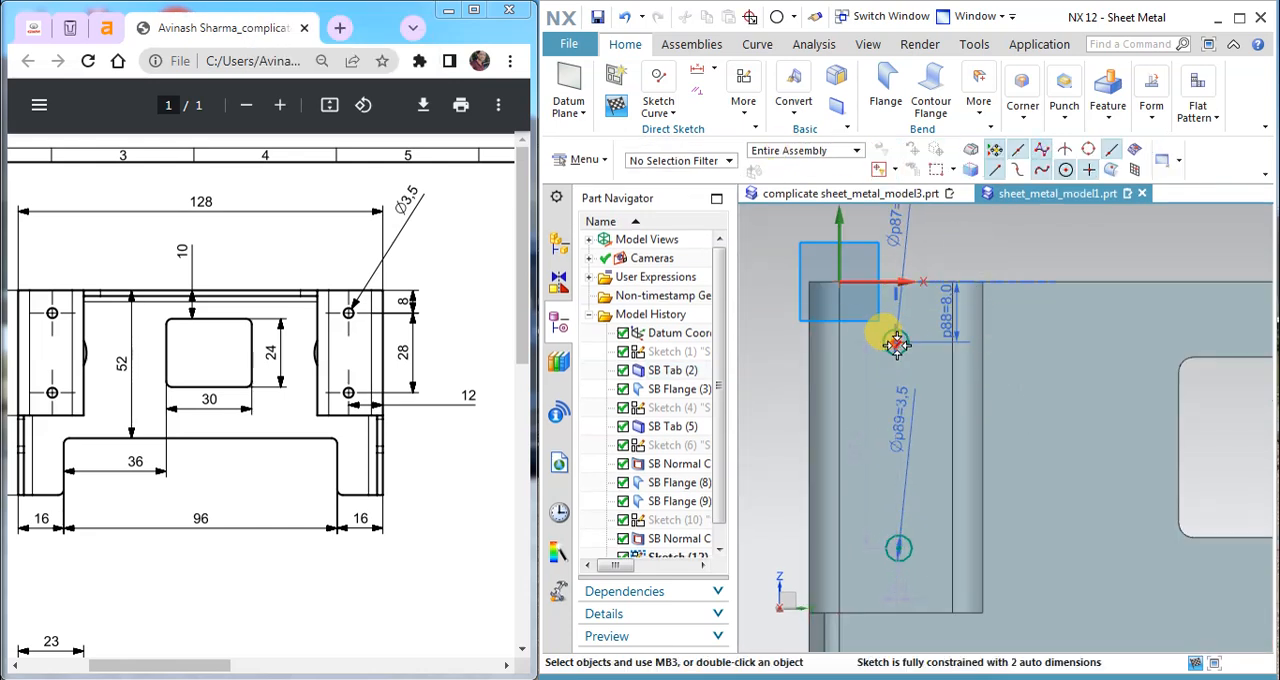
click(896, 344)
click(897, 546)
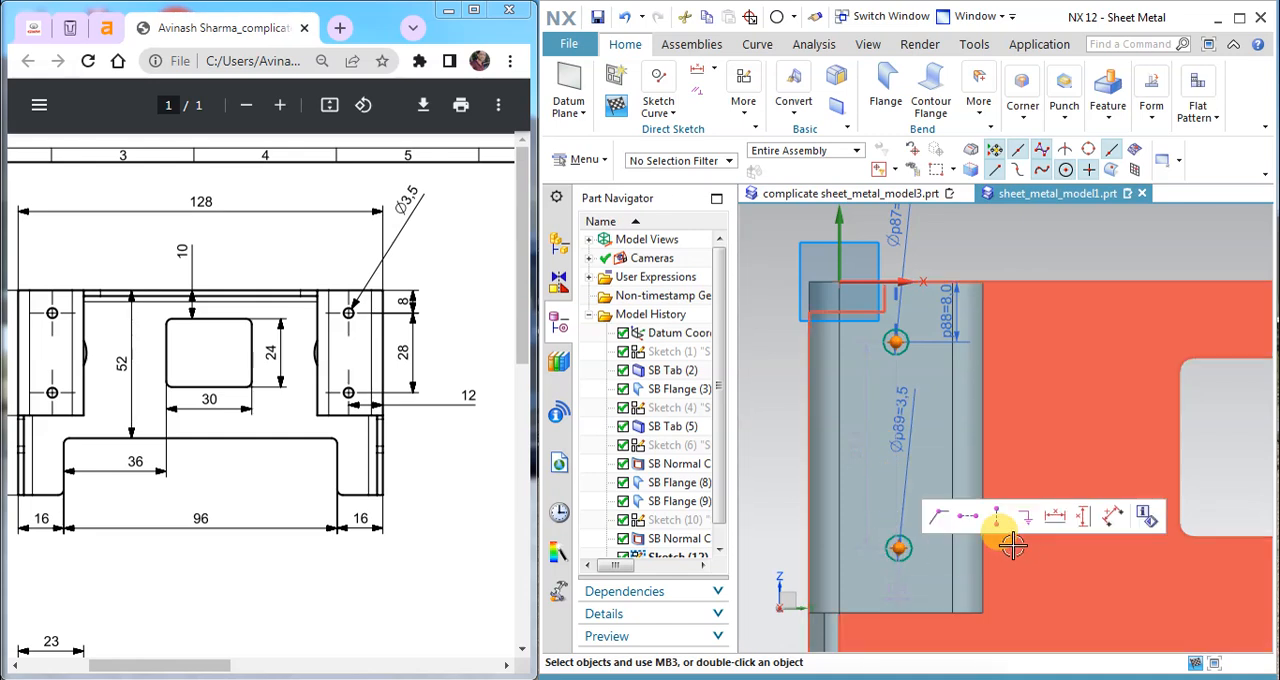
click(997, 516)
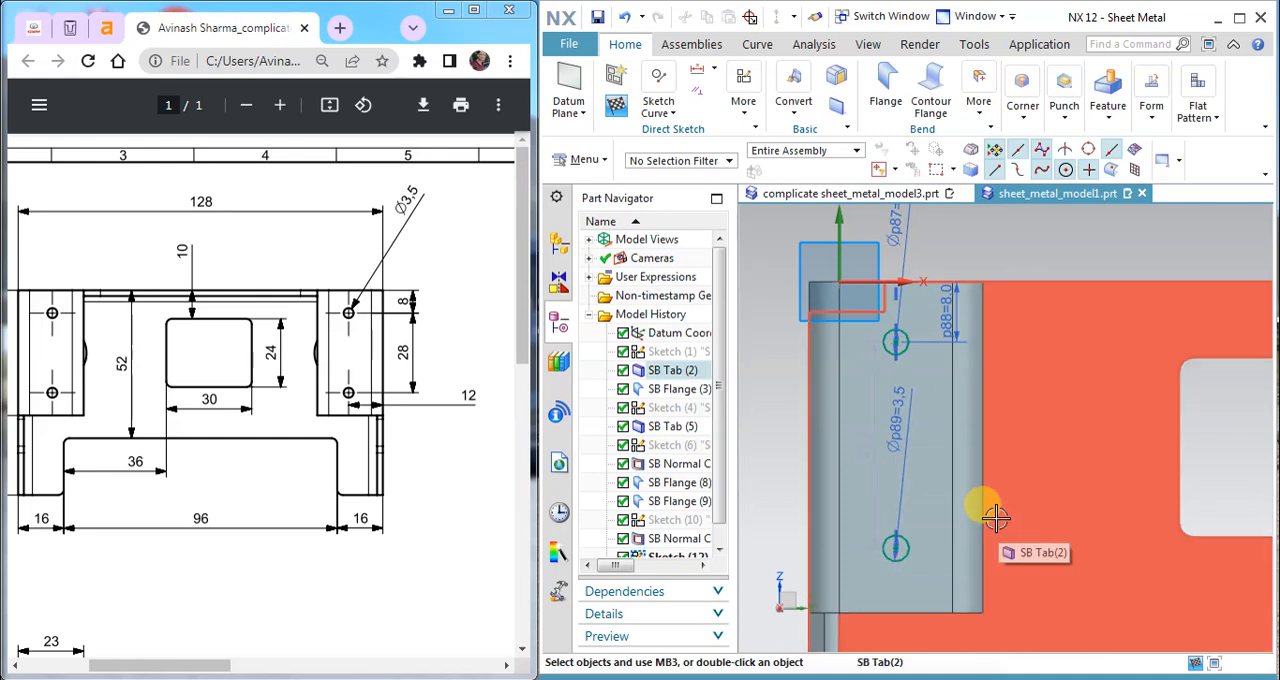
Step: Set the vertical distance between the two circle centres to 28 mm and finish the sketch
double_click(861, 447)
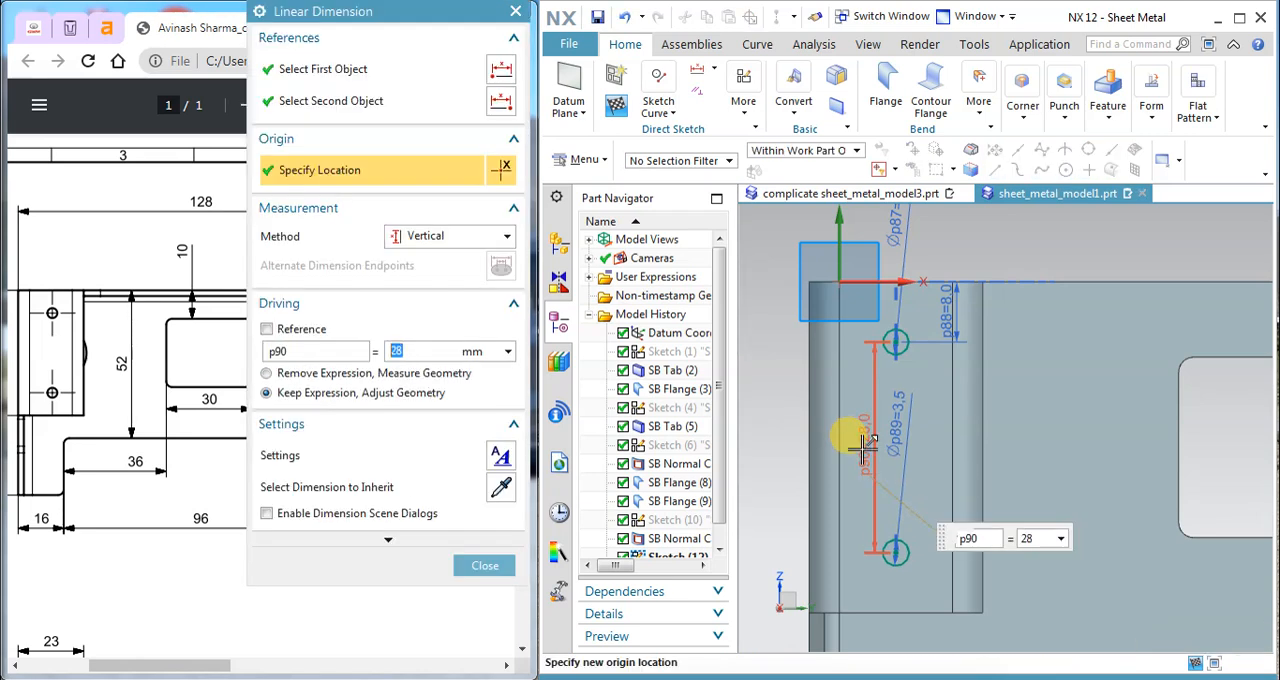
click(478, 565)
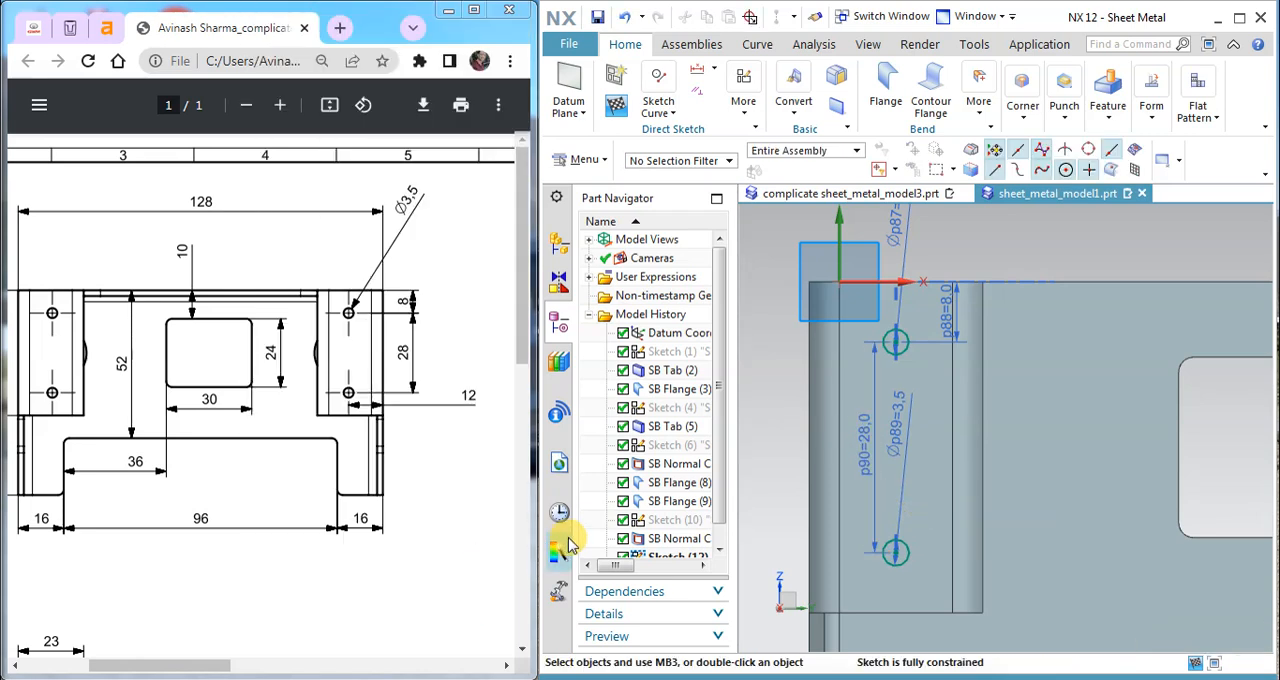
click(622, 105)
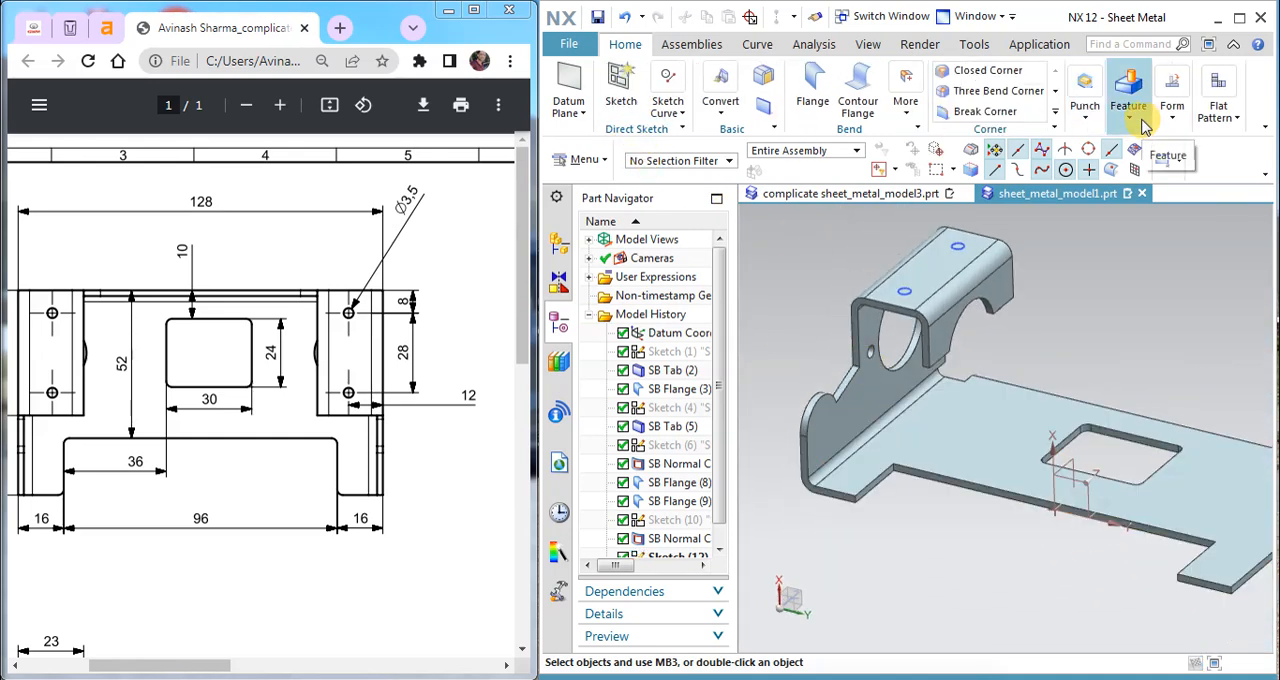
click(1128, 118)
click(1075, 243)
scroll(957, 214, up, 4)
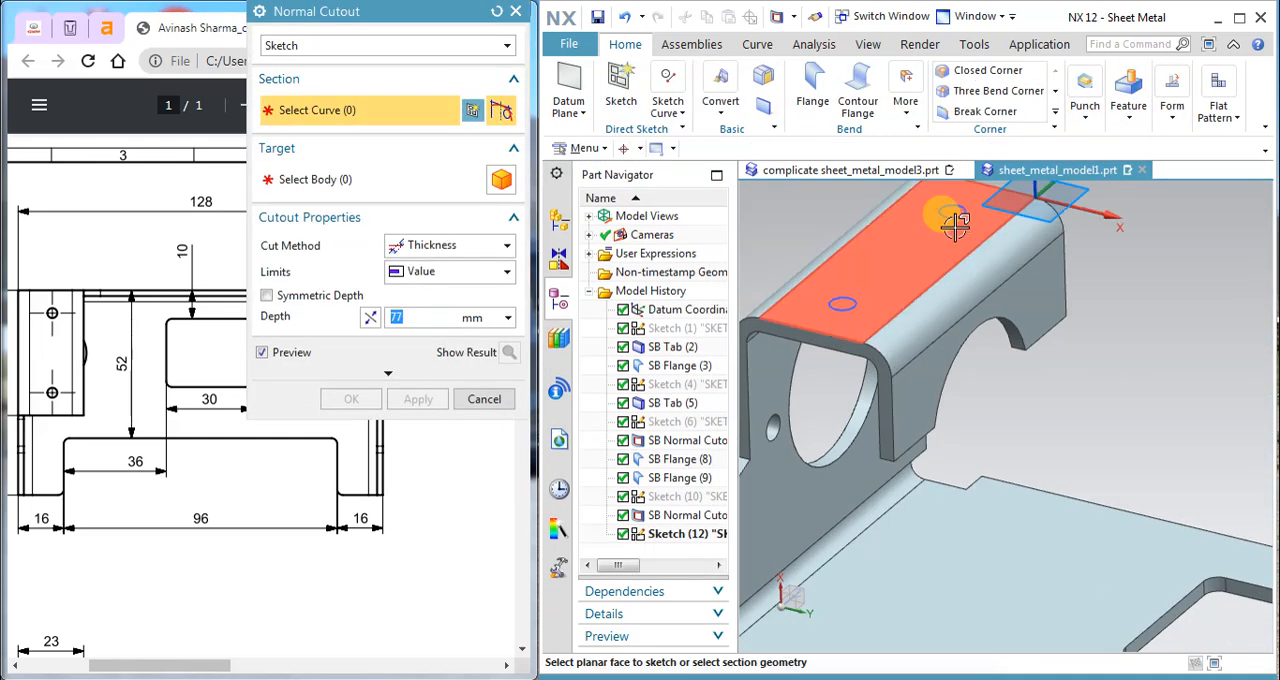
click(957, 210)
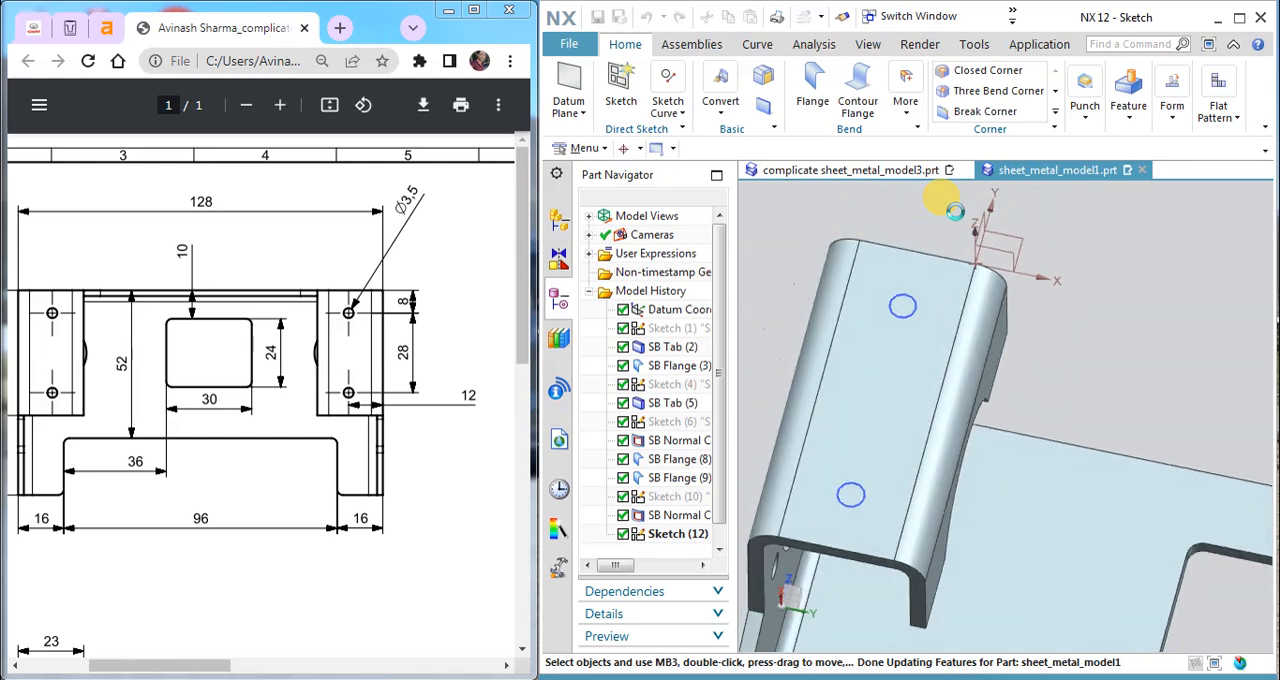
click(571, 90)
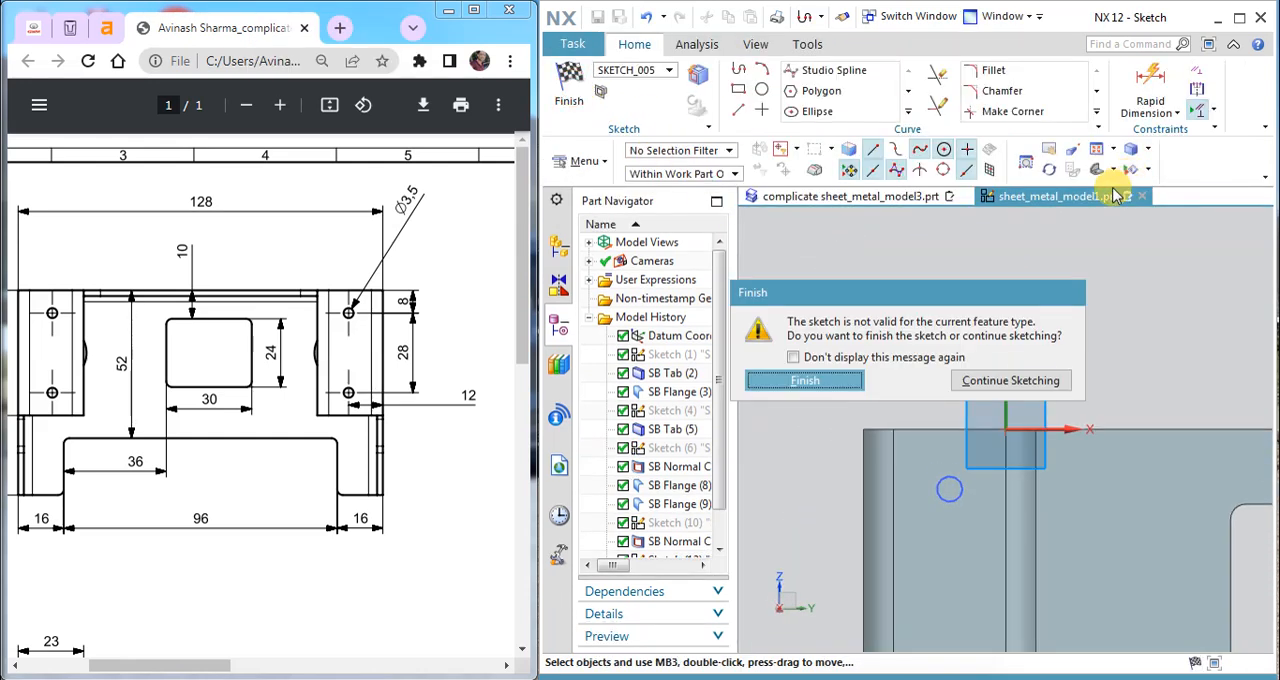
click(826, 380)
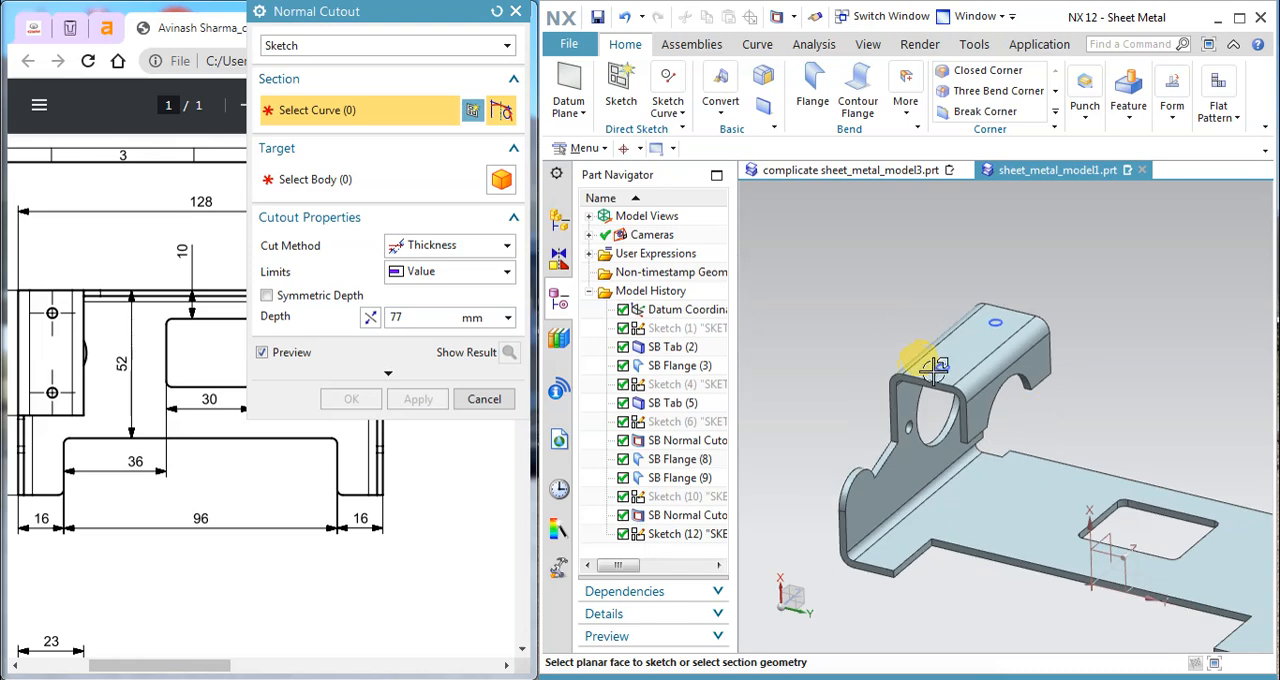
Step: Cut both 3.5 mm circles through the top flange and the base plate with a 77 mm deep Normal Cutout
click(935, 368)
click(1003, 322)
click(1131, 118)
click(1136, 190)
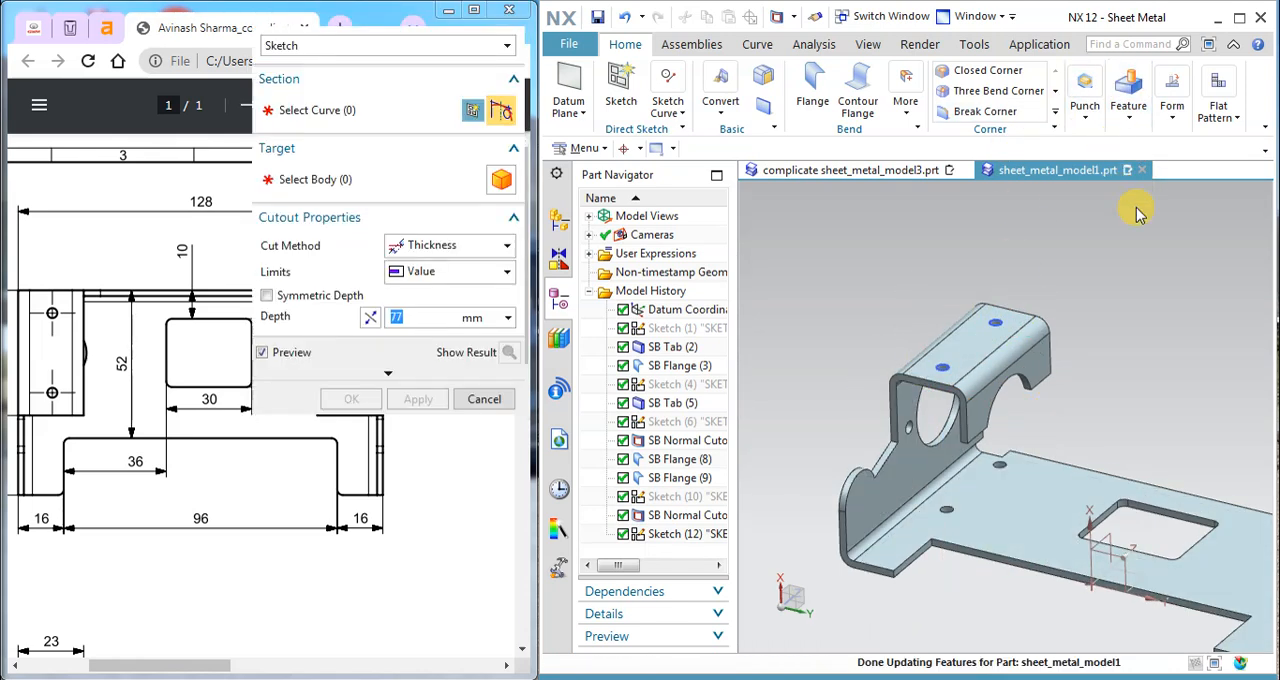
middle_drag(1100, 623, 1083, 637)
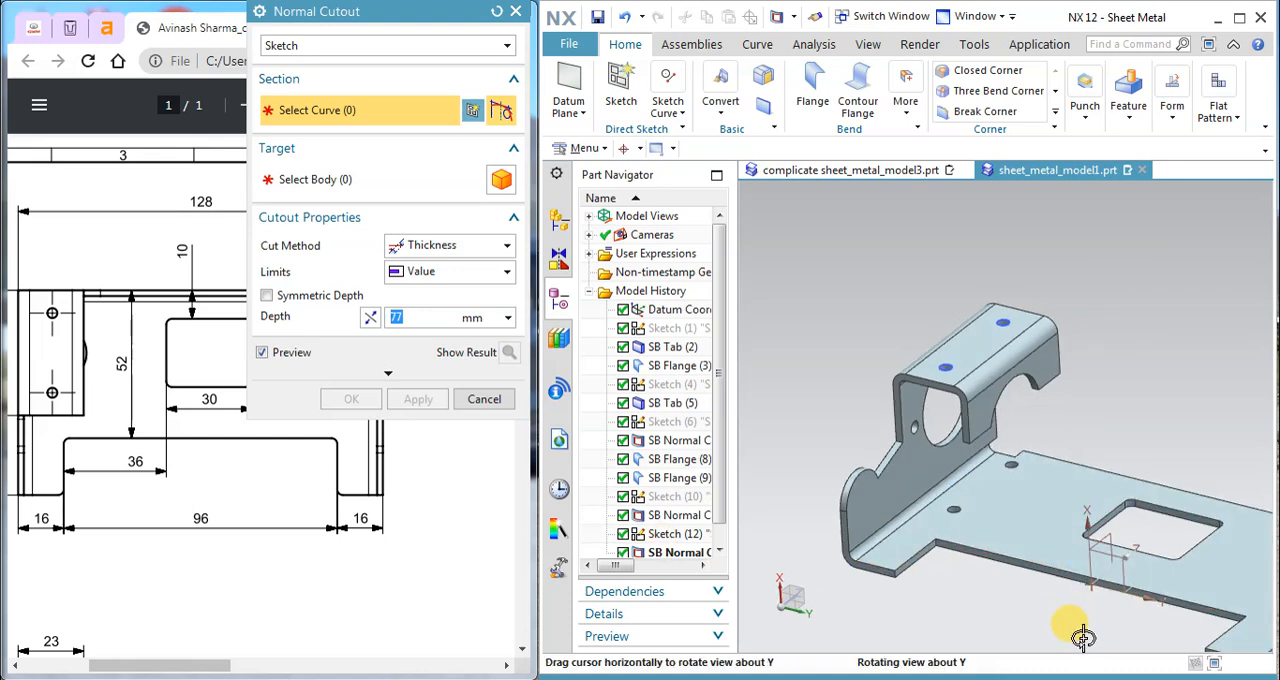
click(484, 399)
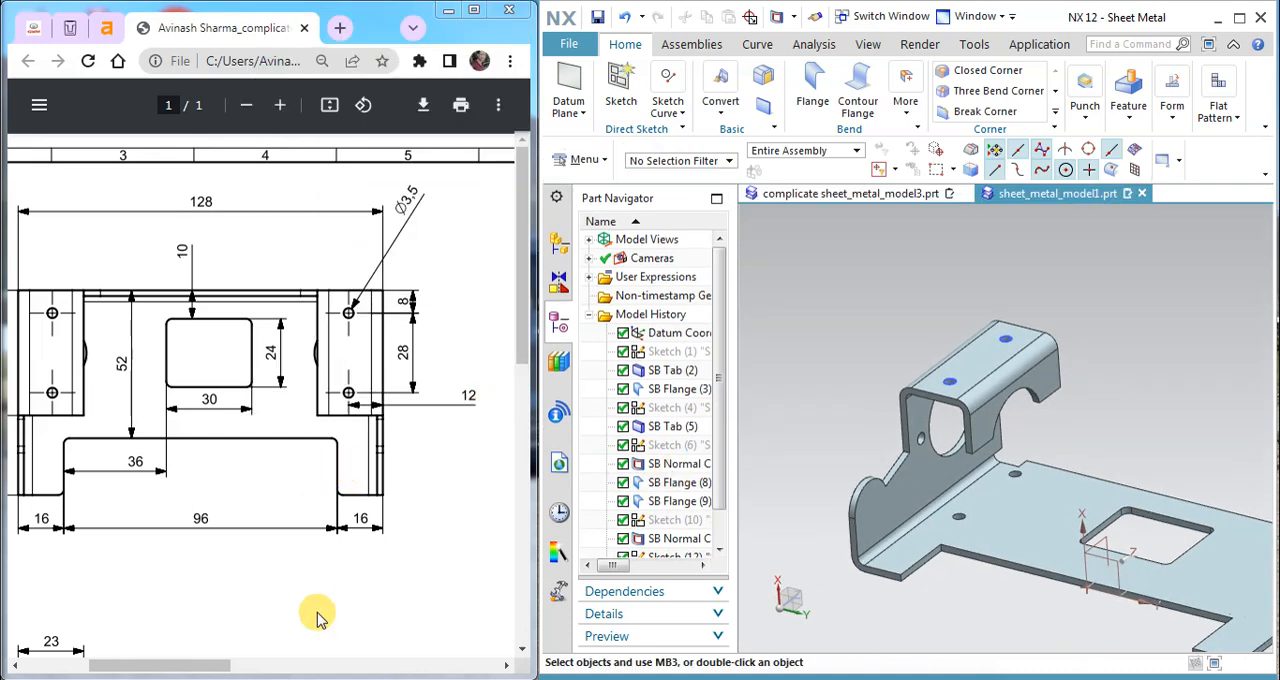
Step: Examine the holes in the top flange and base plate of the reference part complicate sheet_metal_model3.prt, and return to sheet_metal_model1.prt
click(203, 668)
click(806, 192)
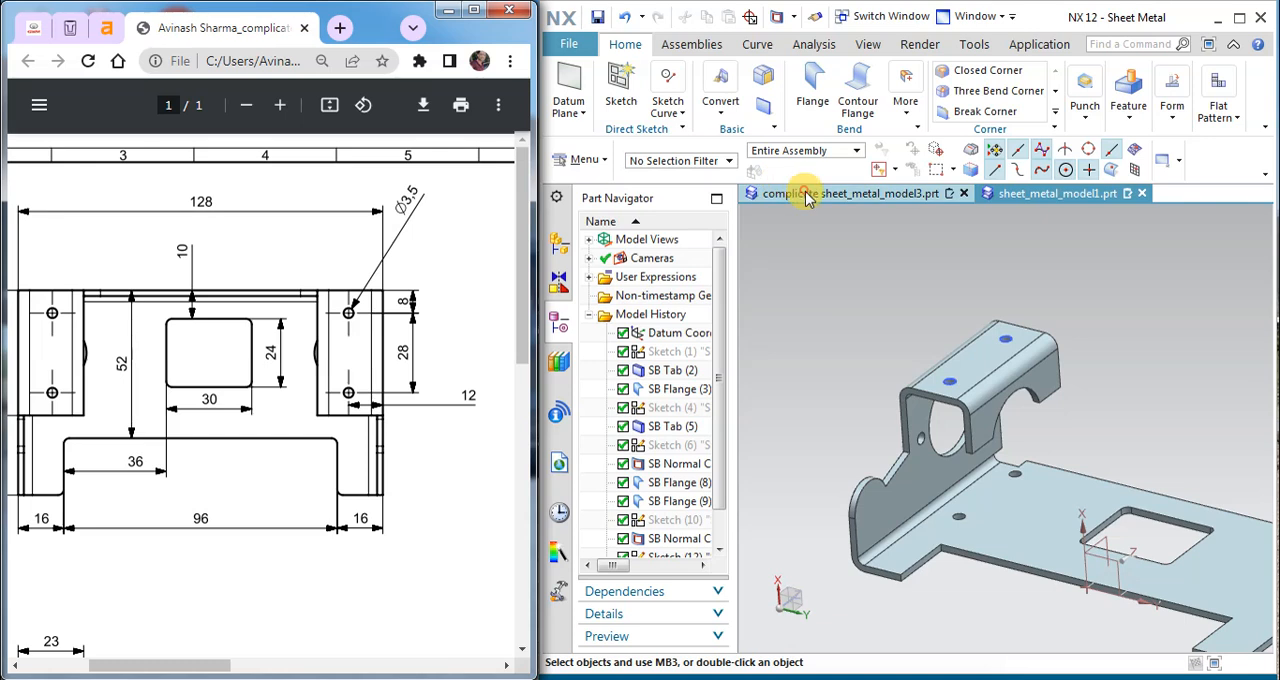
middle_drag(877, 351, 829, 371)
scroll(829, 371, up, 5)
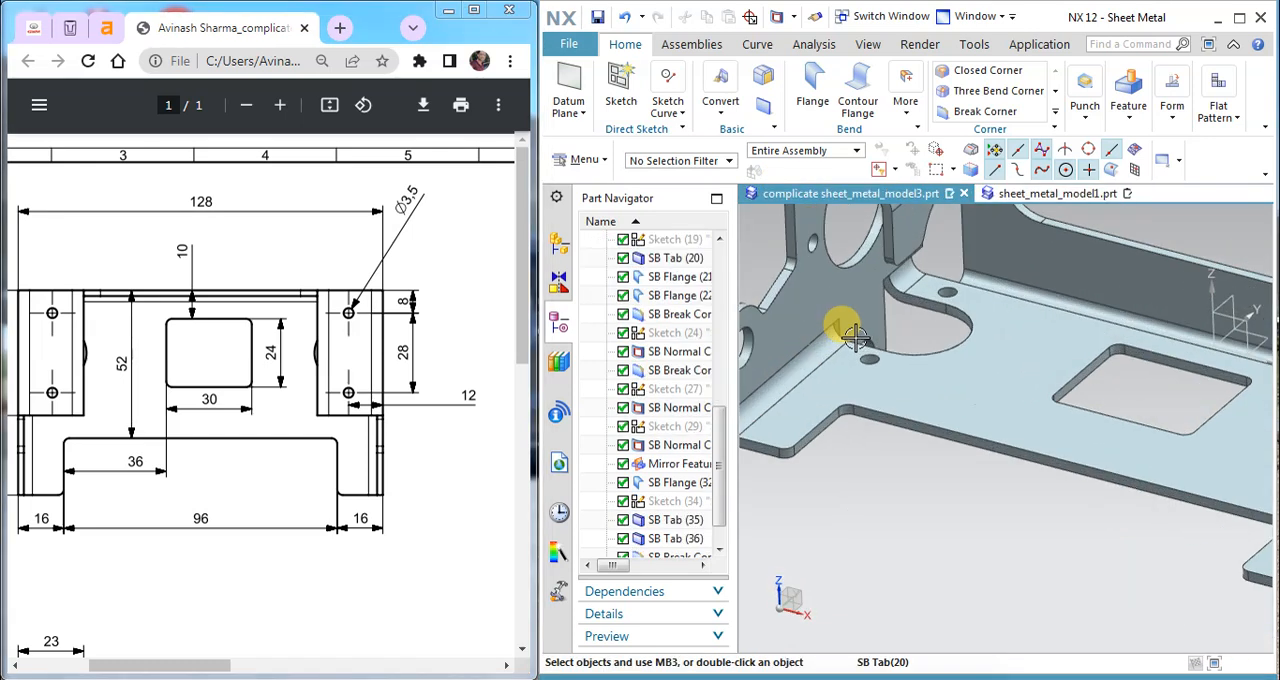
scroll(917, 380, down, 1)
scroll(917, 385, up, 1)
scroll(917, 386, down, 2)
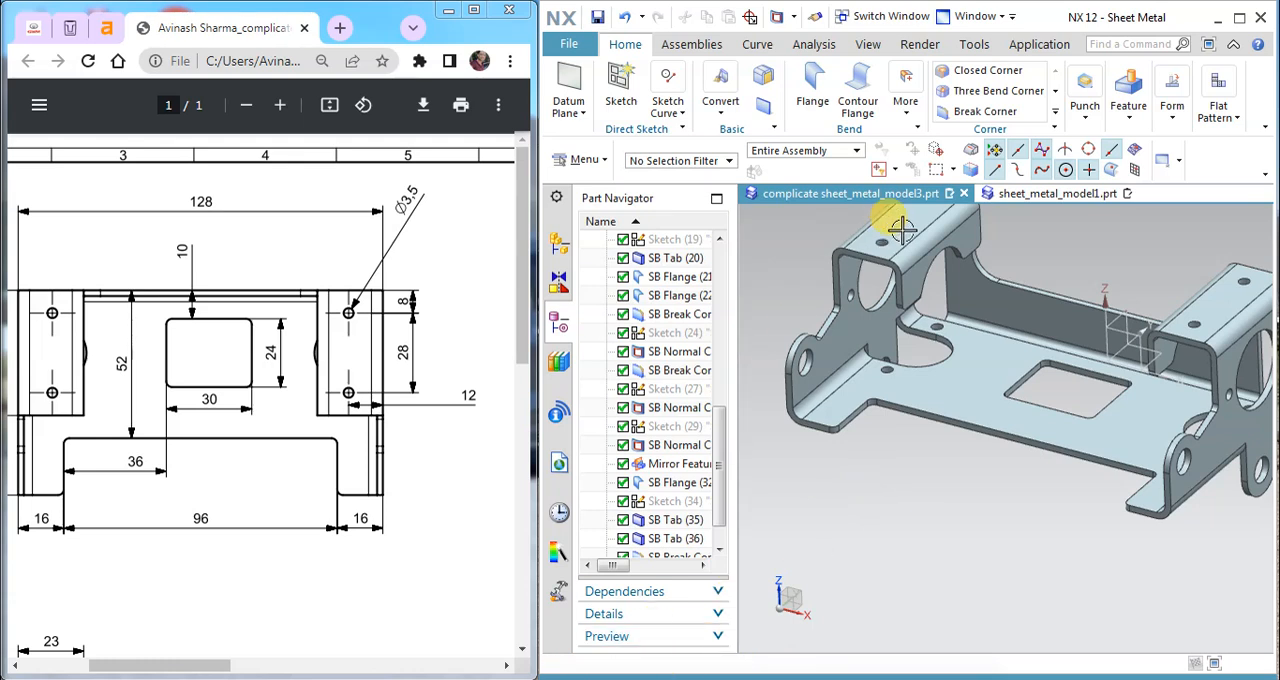
click(1042, 201)
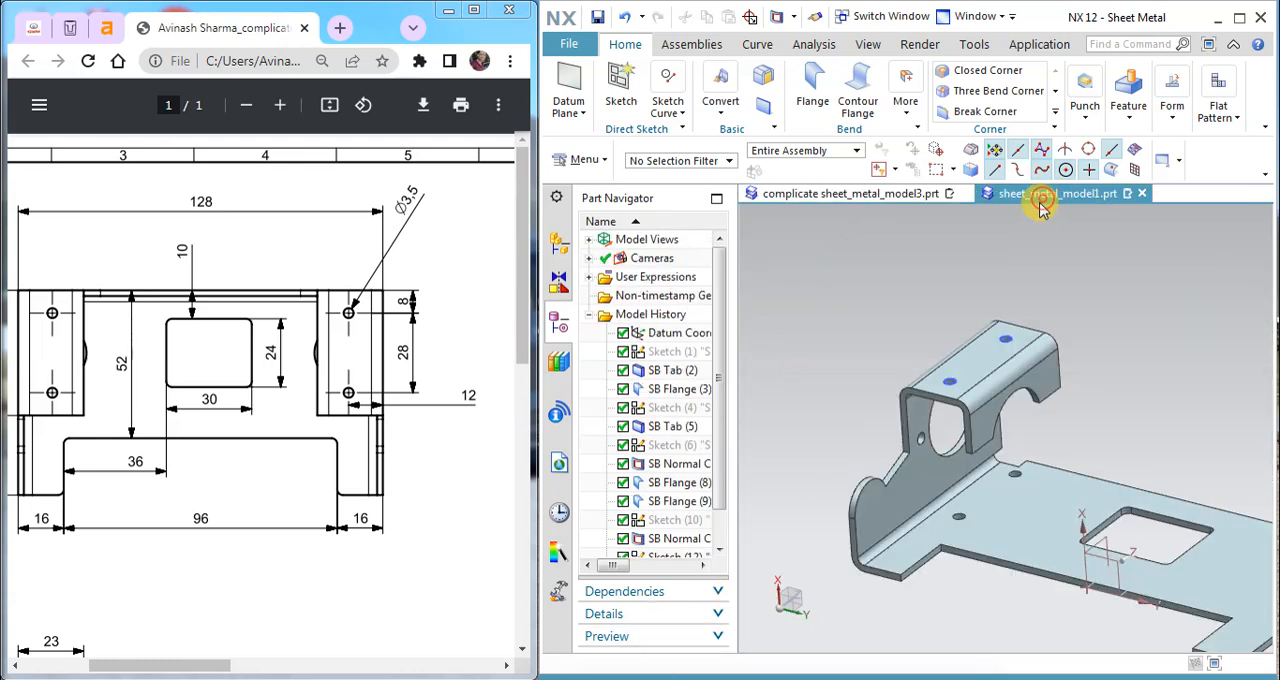
Step: Hide the sketch of the two circles on the top flange
click(1000, 323)
key(Escape)
scroll(1025, 345, down, 3)
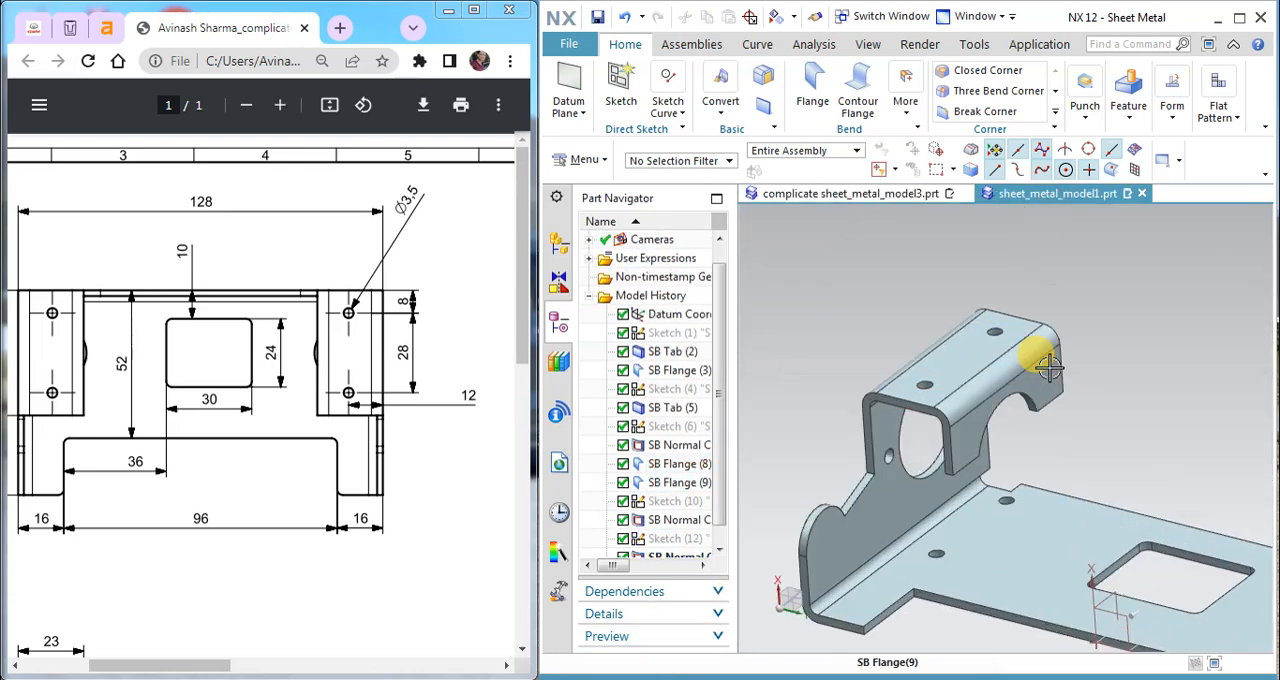
Step: Start a sketch on the side flange's outer face with its origin at the centre of the rounded lug
middle_drag(1025, 345, 1006, 447)
scroll(990, 450, up, 5)
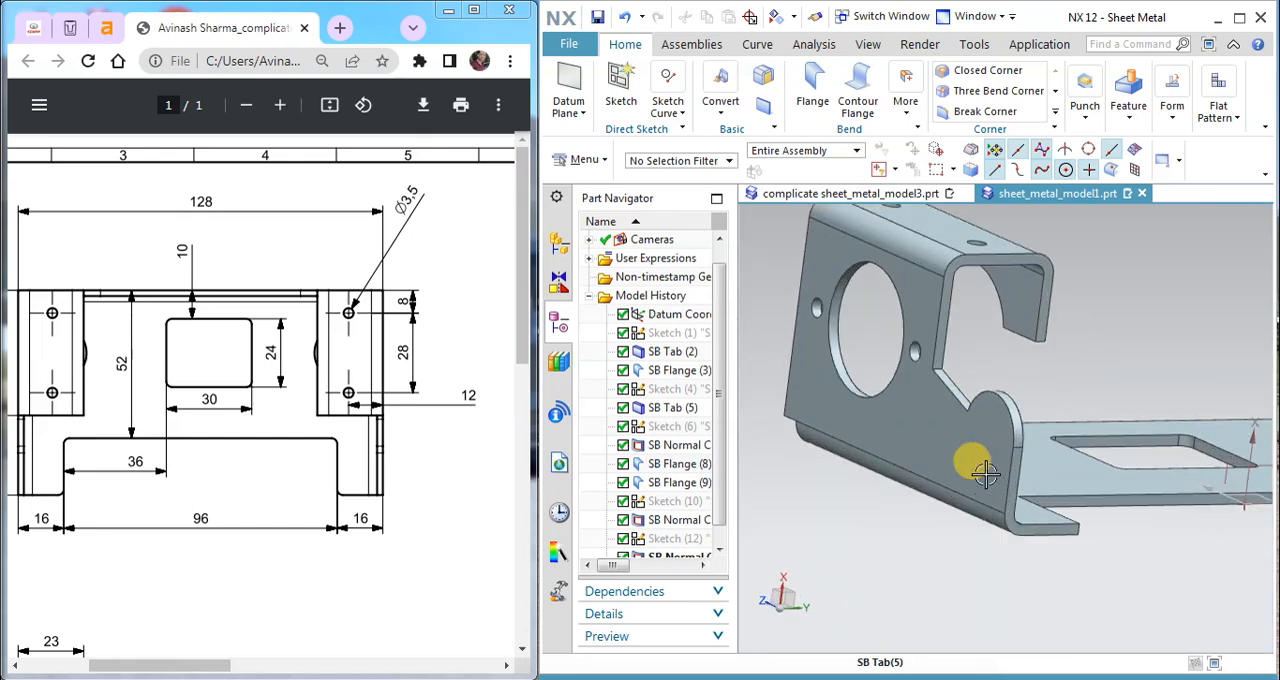
click(624, 88)
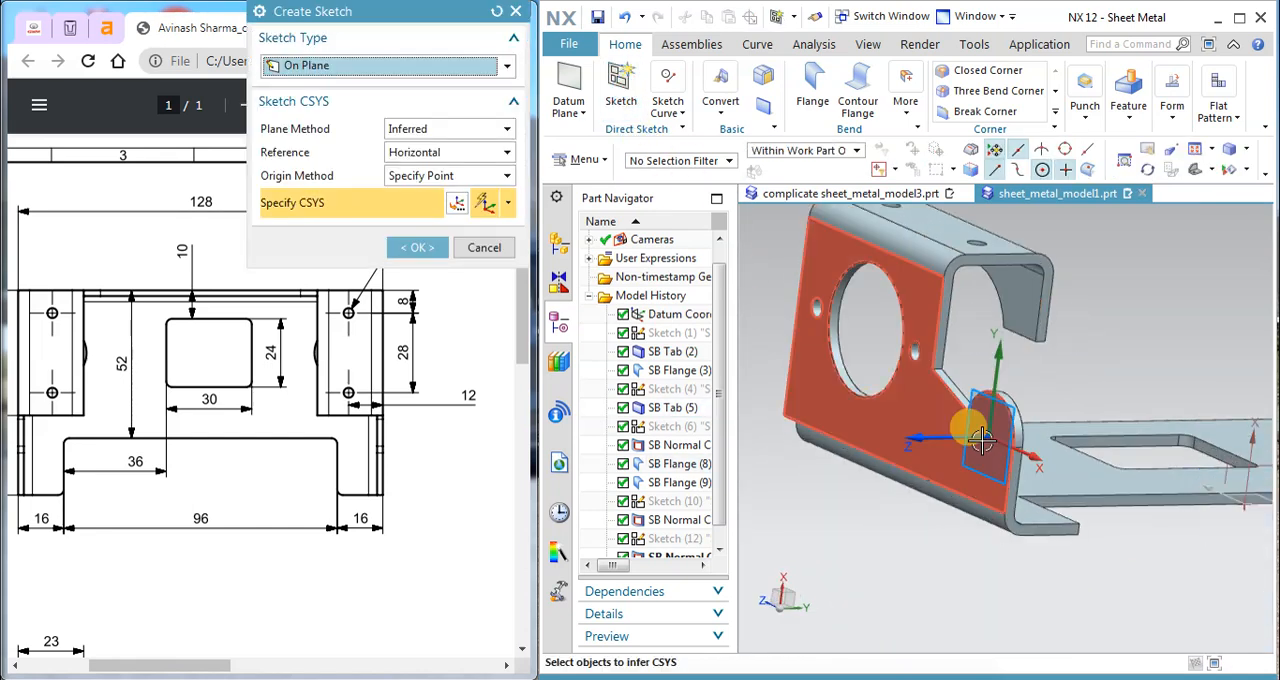
click(990, 450)
click(418, 247)
Step: Examine the side and bottom views of the PDF drawing for the lug hole and base plate slot dimensions
mouse_move(214, 665)
mouse_down()
mouse_move(365, 660)
mouse_move(371, 520)
mouse_up()
scroll(372, 513, down, 3)
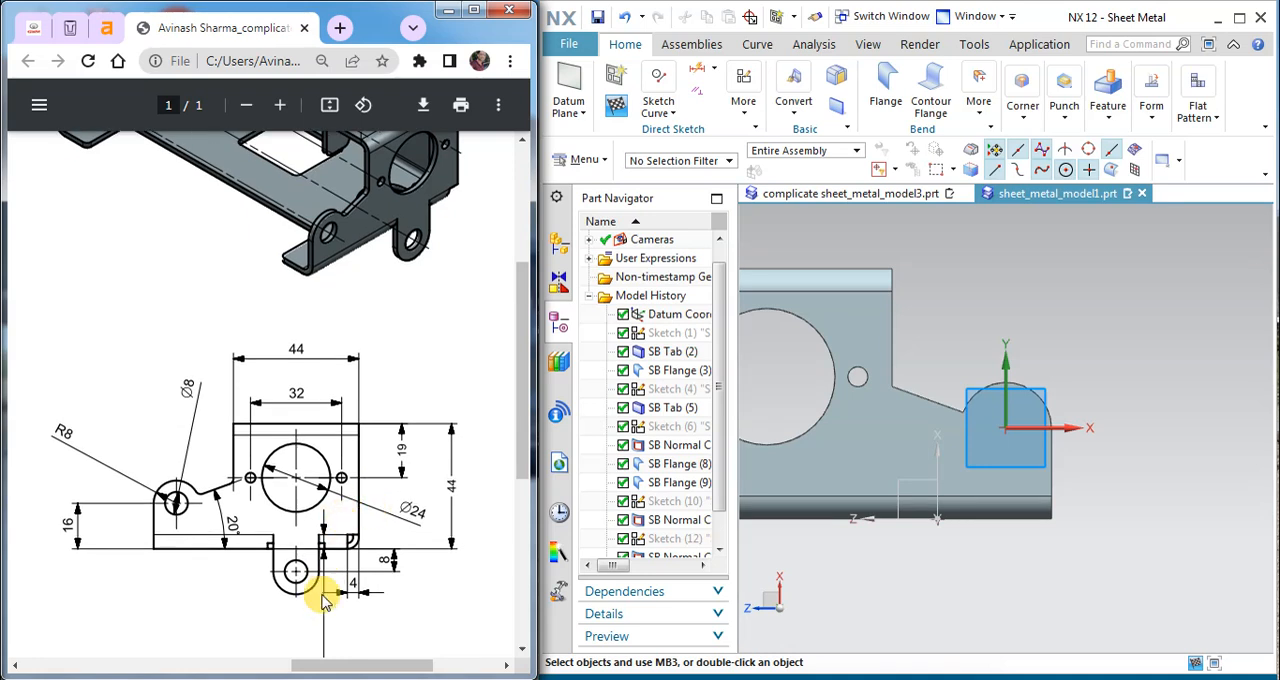
scroll(310, 605, down, 3)
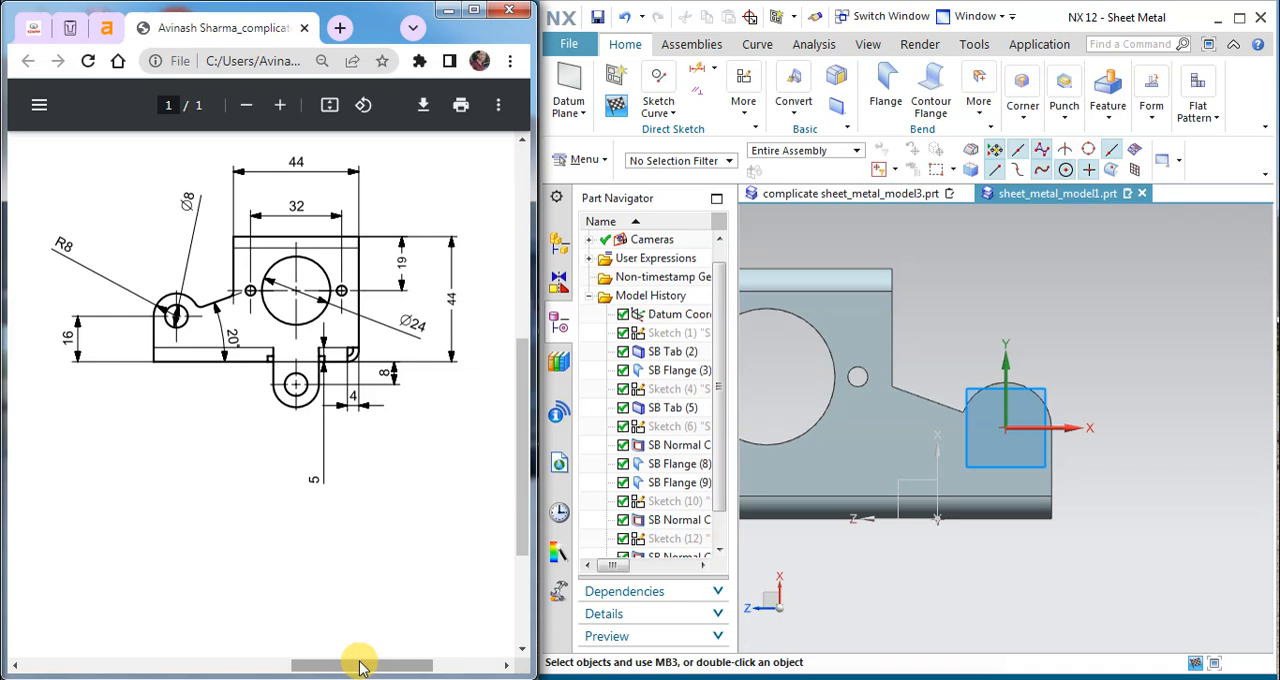
drag(360, 665, 157, 635)
scroll(165, 560, down, 3)
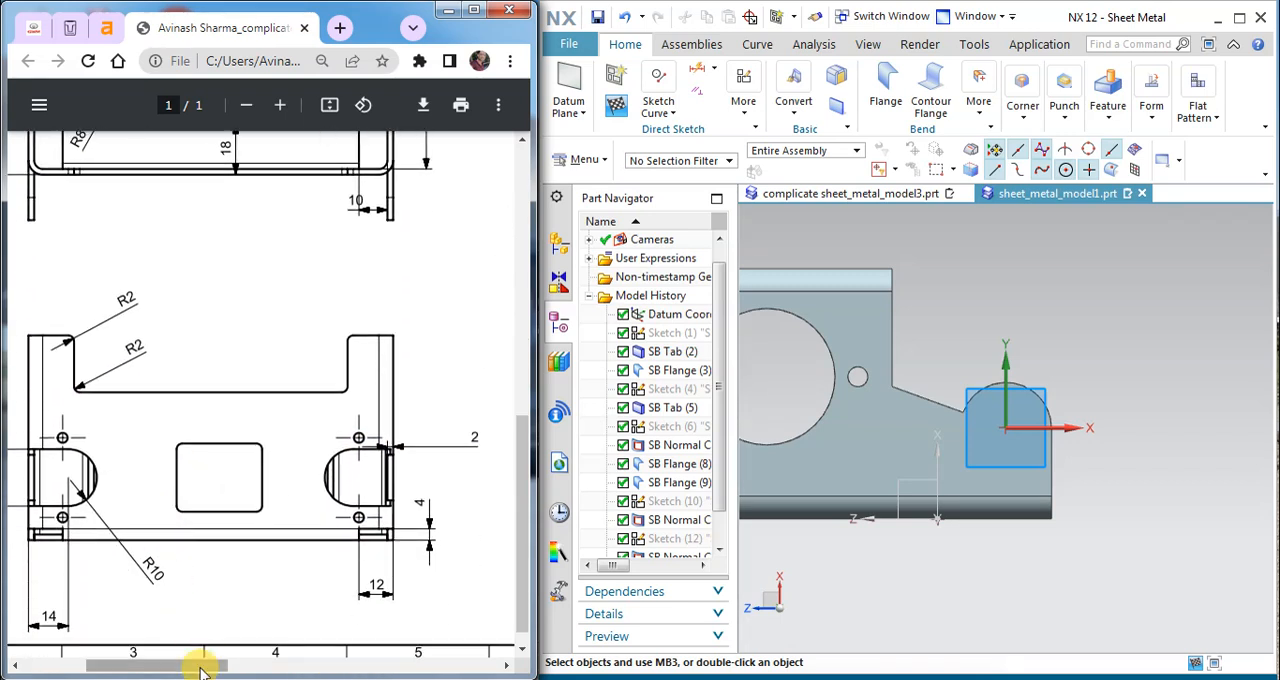
mouse_move(195, 672)
mouse_down()
mouse_move(423, 640)
mouse_move(376, 610)
mouse_up()
scroll(268, 463, up, 3)
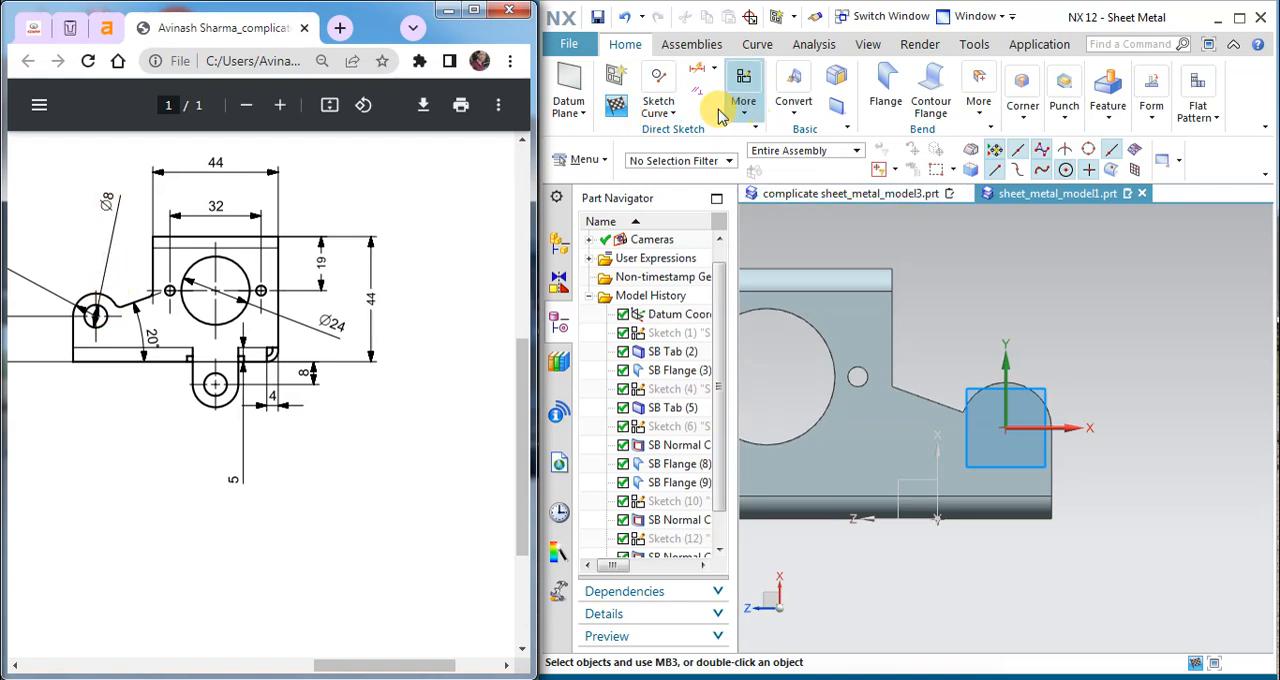
Step: Sketch a circle of 8 mm diameter at the centre of the side flange's rounded lug and finish the sketch
click(659, 105)
click(779, 161)
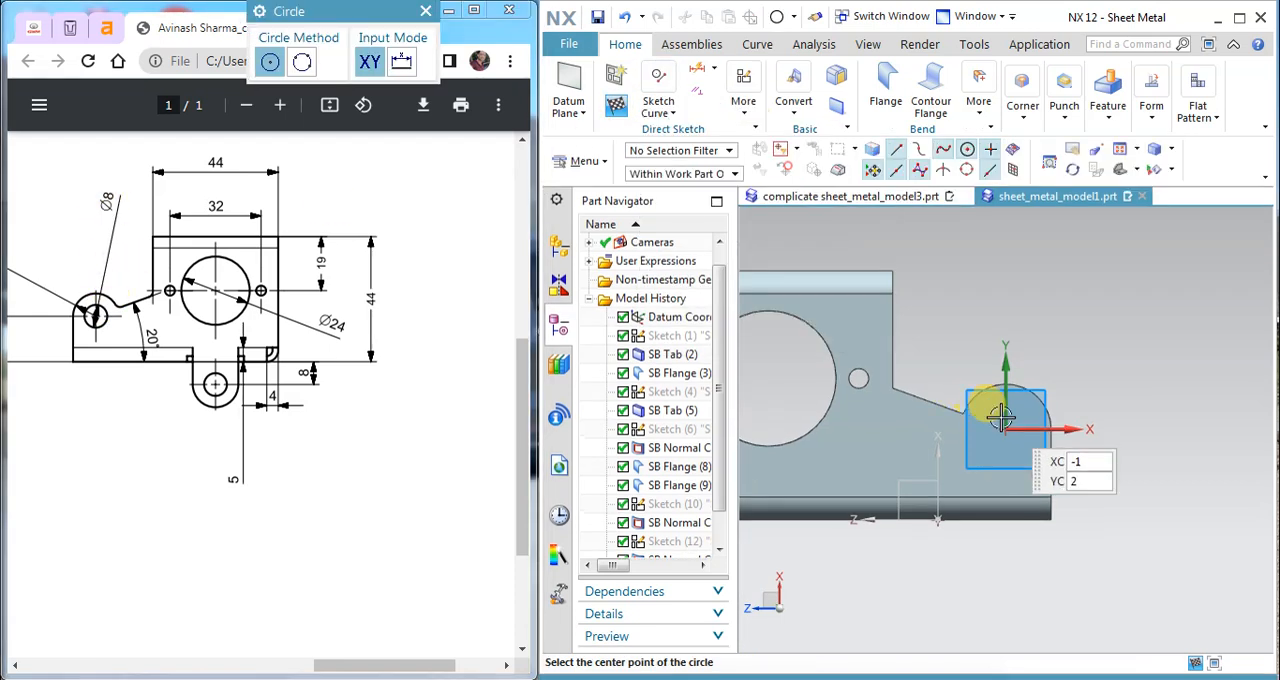
click(1006, 429)
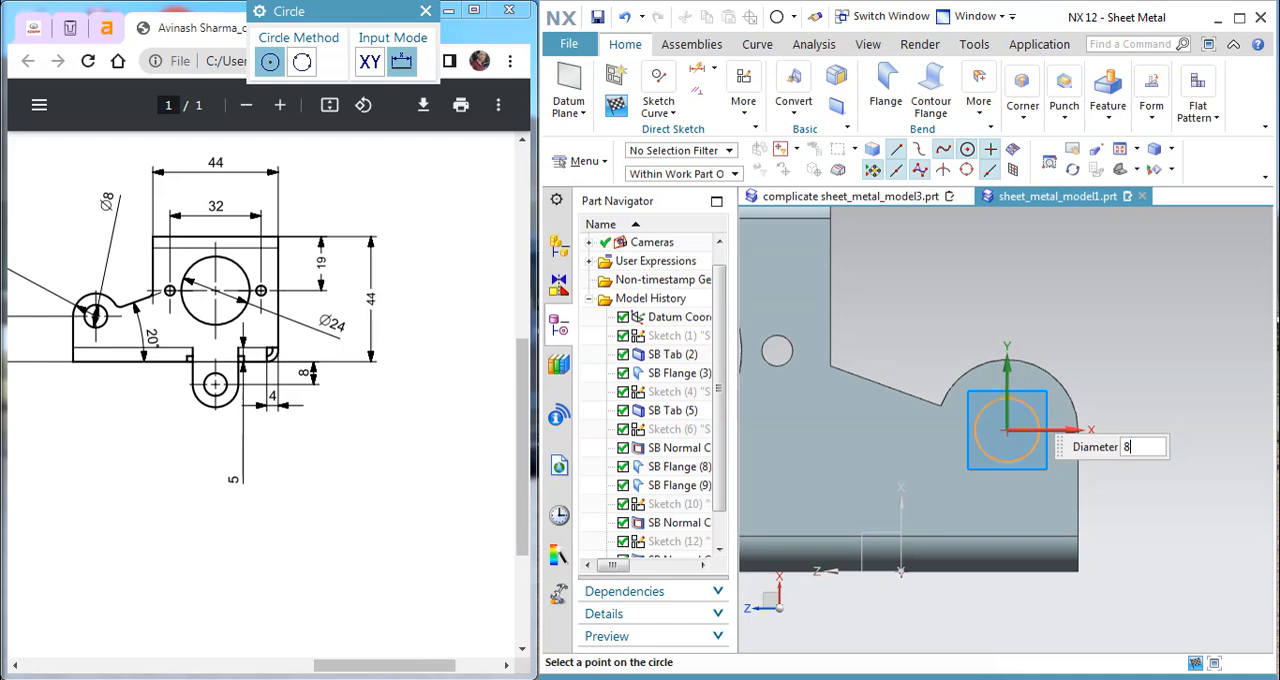
text(8)
key(Return)
scroll(1049, 446, down, 1)
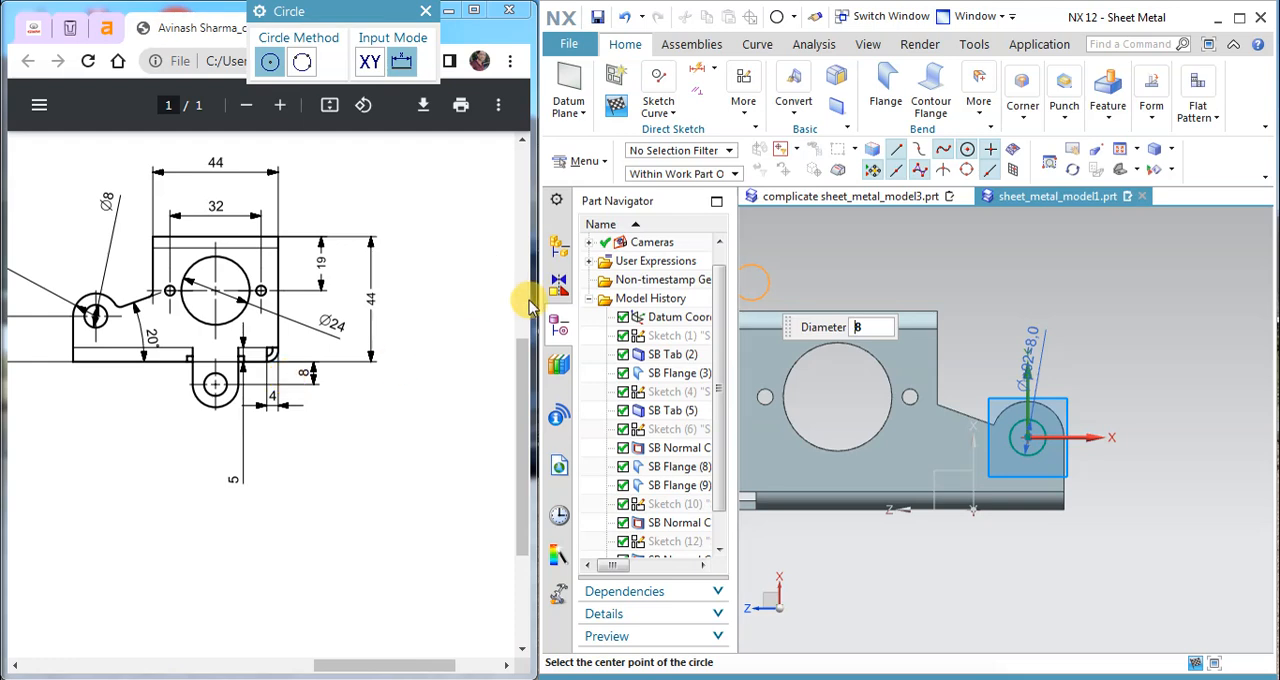
click(616, 104)
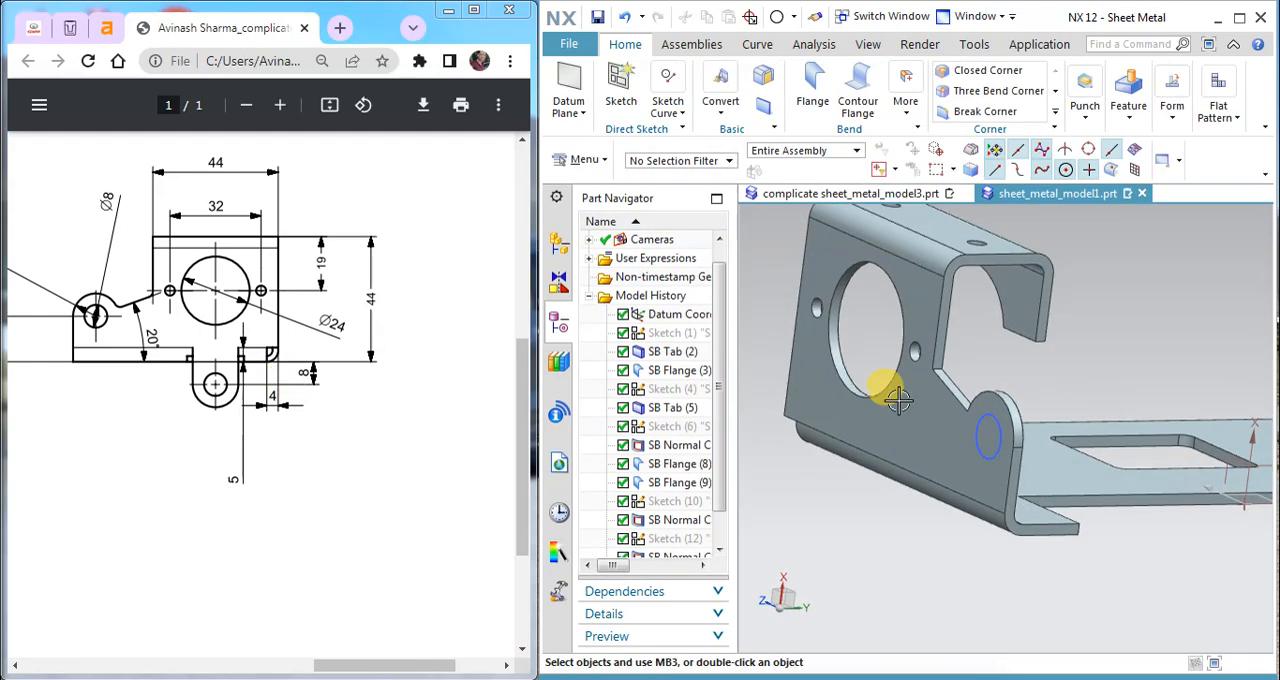
Step: Cut the 8 mm circle through the side flange's lug with a 30 mm deep Normal Cutout and hide its sketch
scroll(988, 435, down, 2)
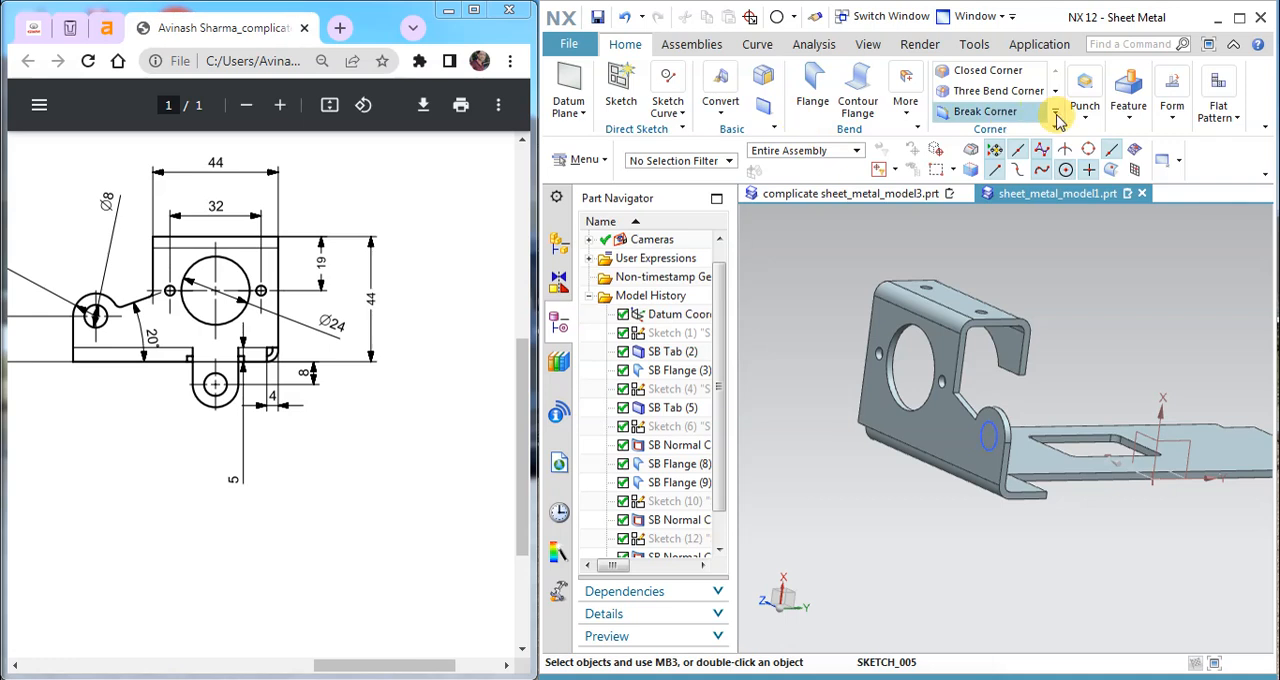
click(1122, 127)
click(1131, 166)
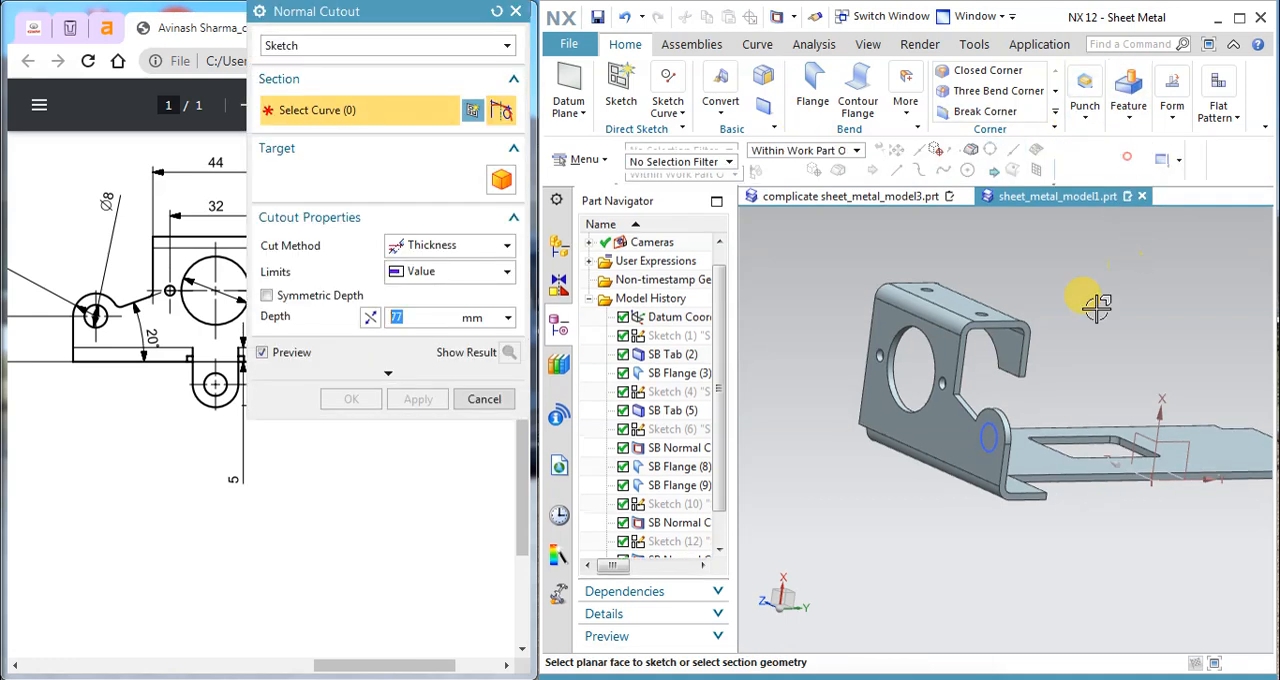
click(985, 425)
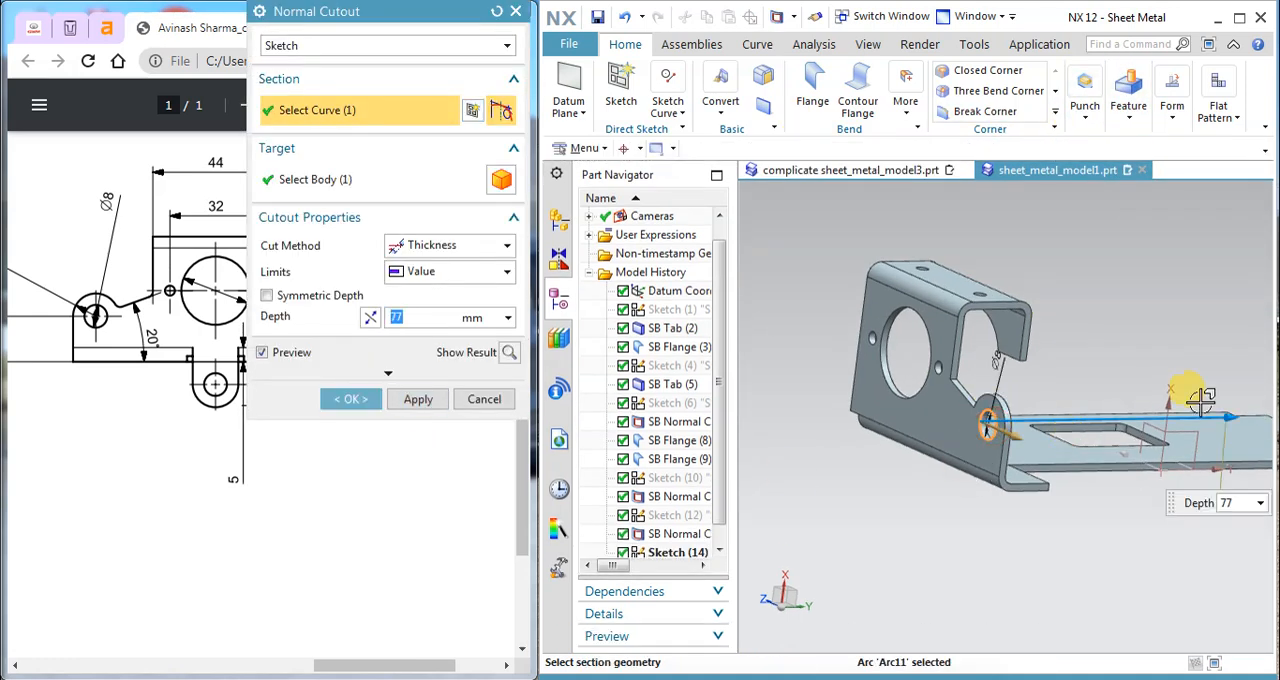
drag(1232, 415, 923, 443)
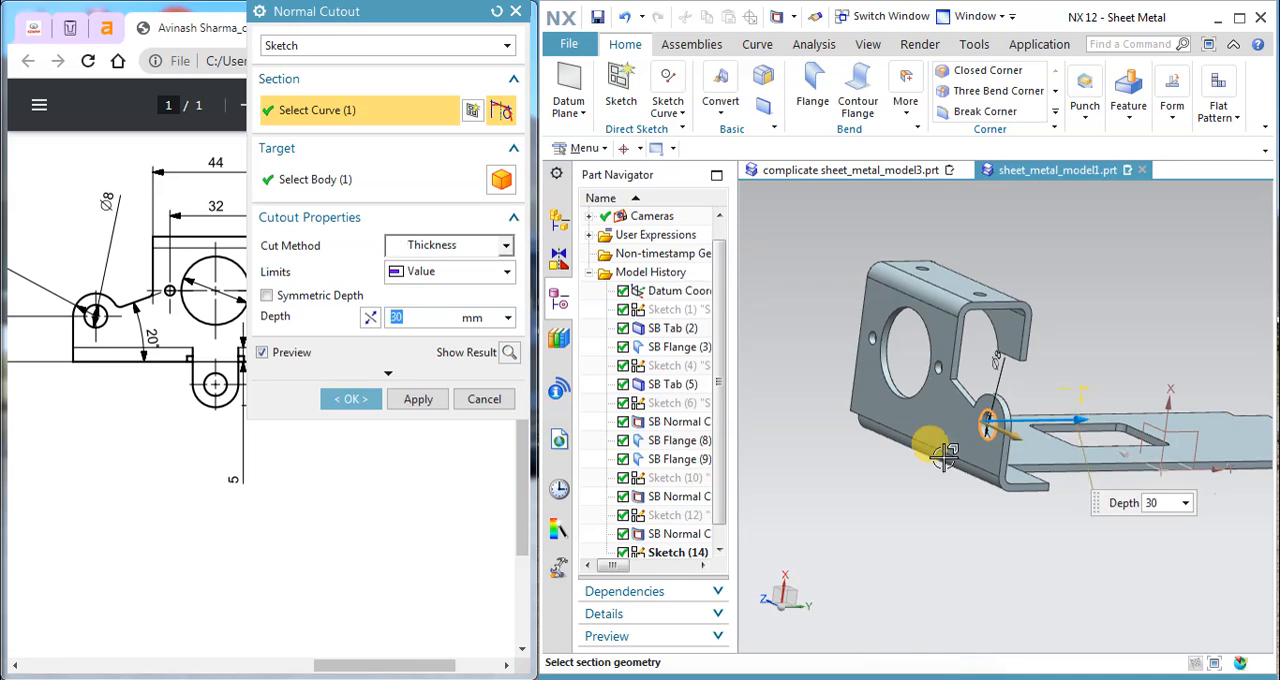
click(418, 399)
click(484, 400)
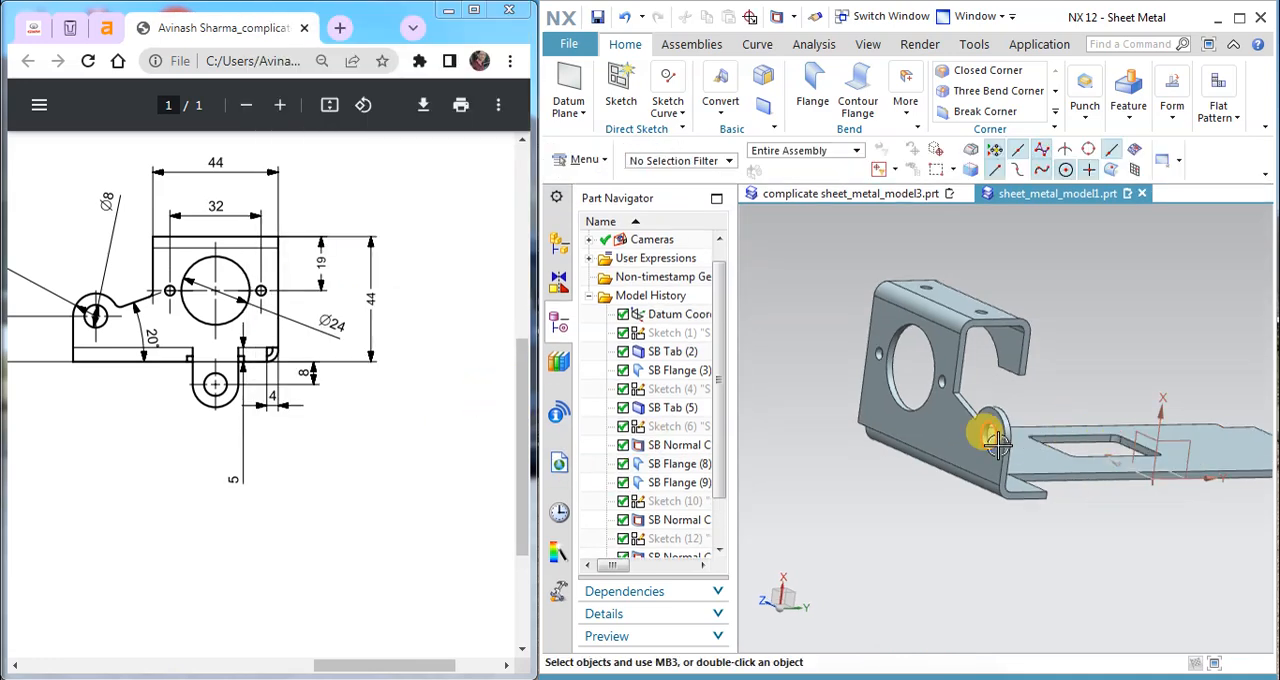
right_click(993, 447)
click(995, 465)
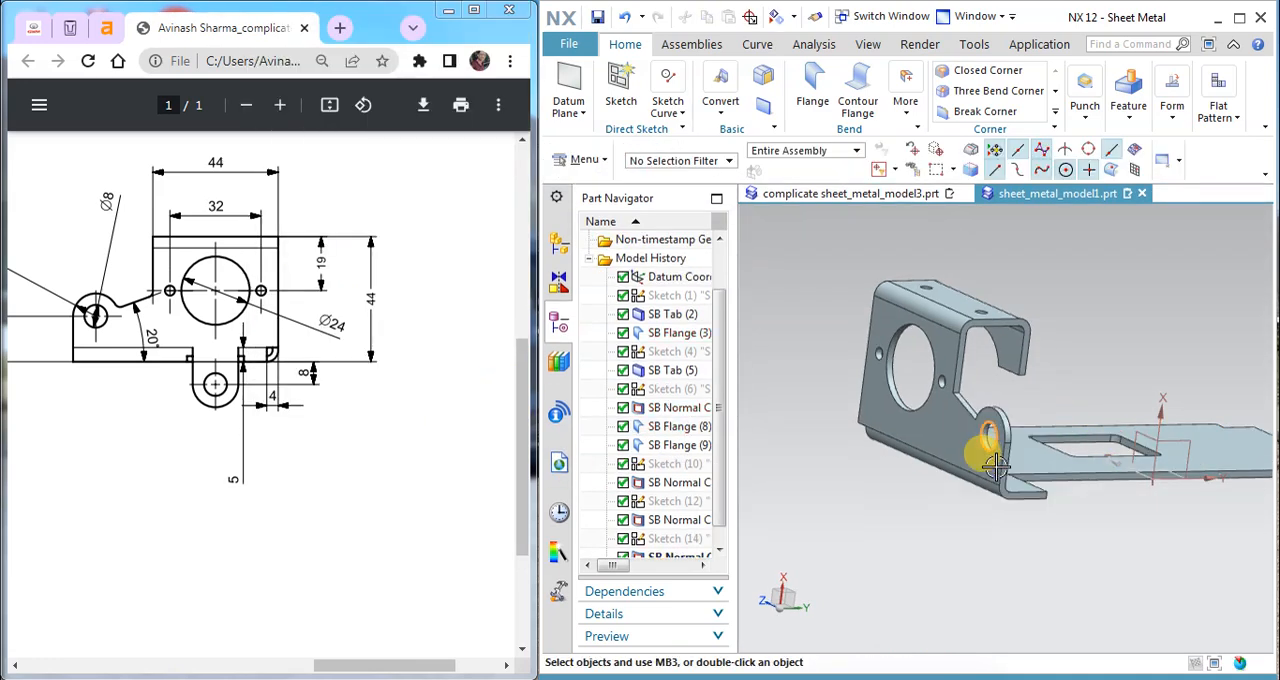
Step: Start a sketch on the base plate's underside with its origin at the centre of the small hole beside the lug
middle_drag(1078, 458, 1098, 404)
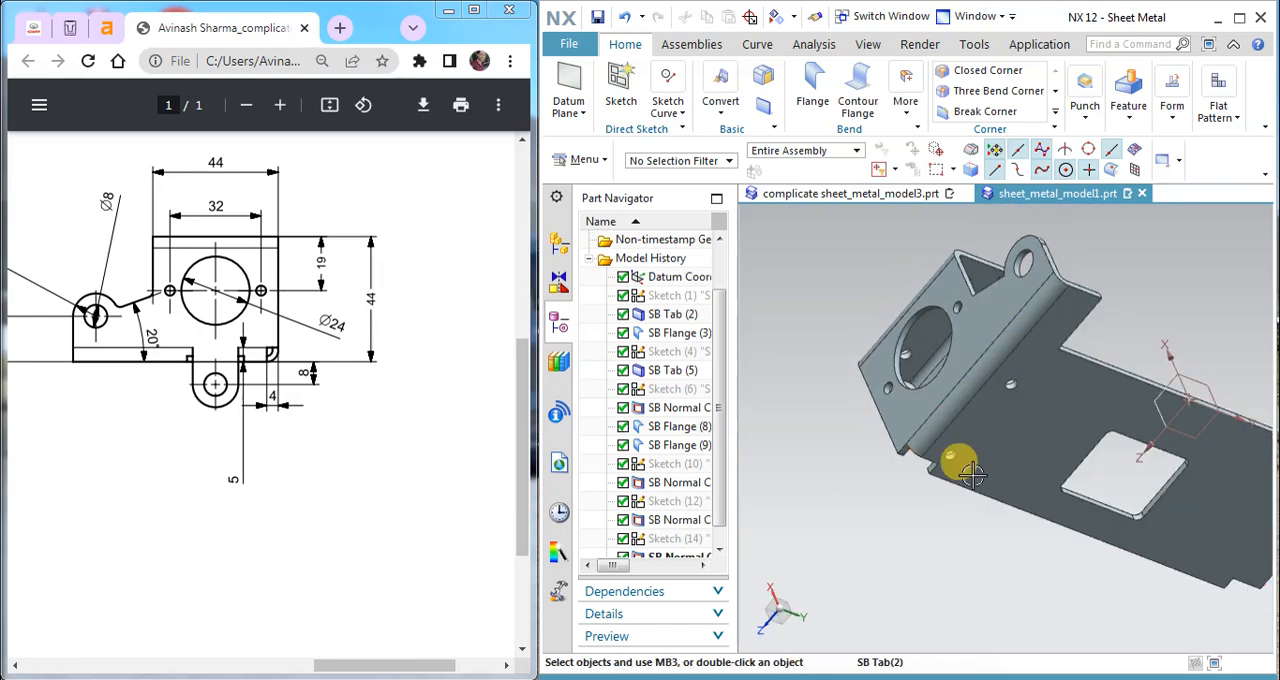
mouse_move(337, 663)
mouse_down()
mouse_move(127, 655)
mouse_move(103, 628)
mouse_up()
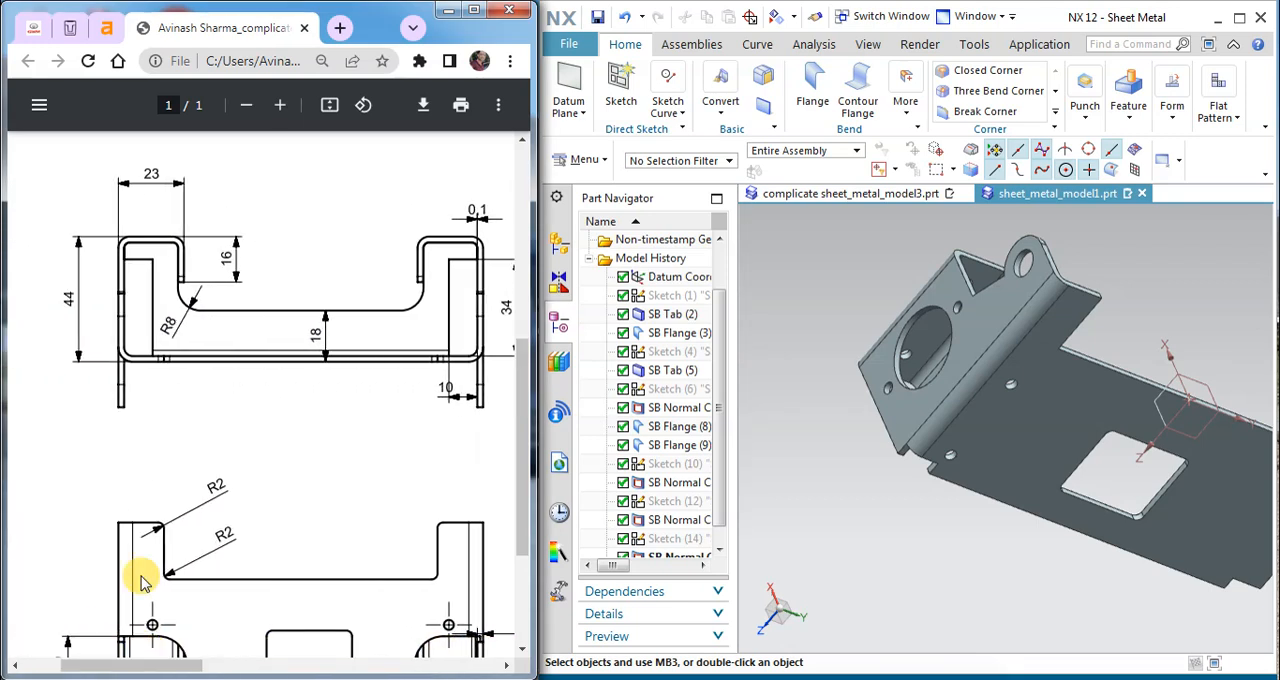
scroll(157, 531, down, 3)
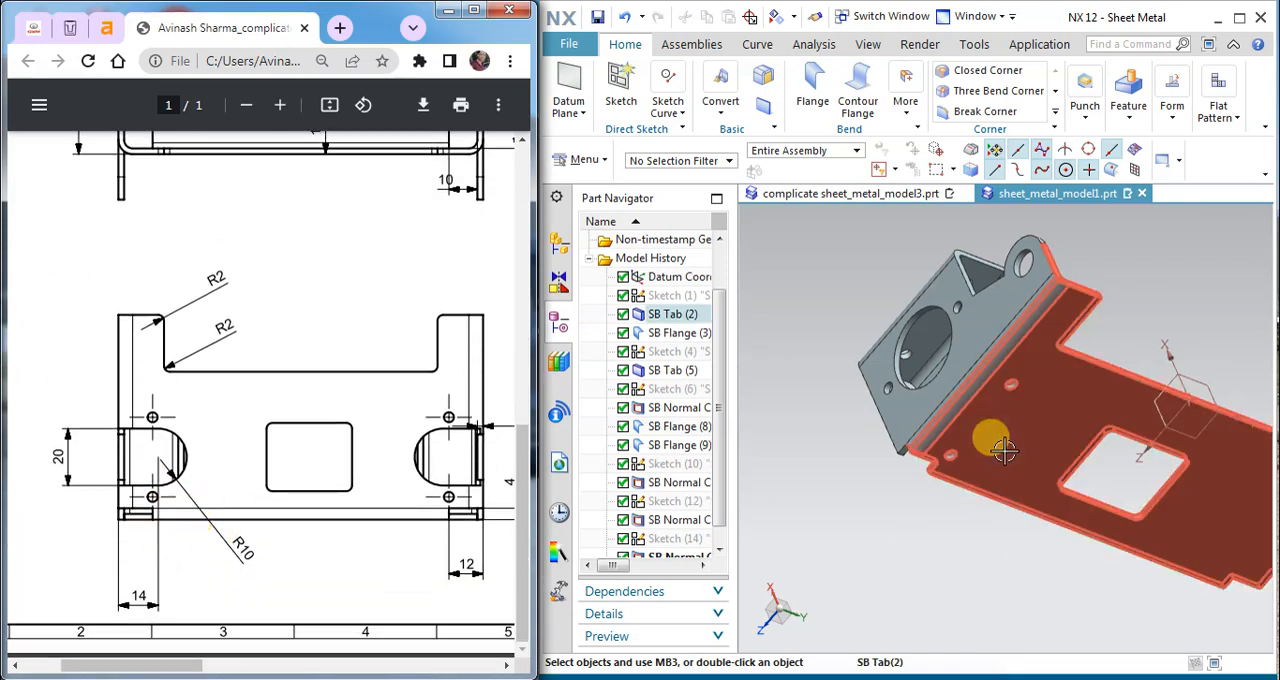
mouse_move(1157, 400)
middle_down()
mouse_move(1108, 349)
mouse_move(1095, 392)
mouse_move(1106, 330)
middle_up()
click(625, 88)
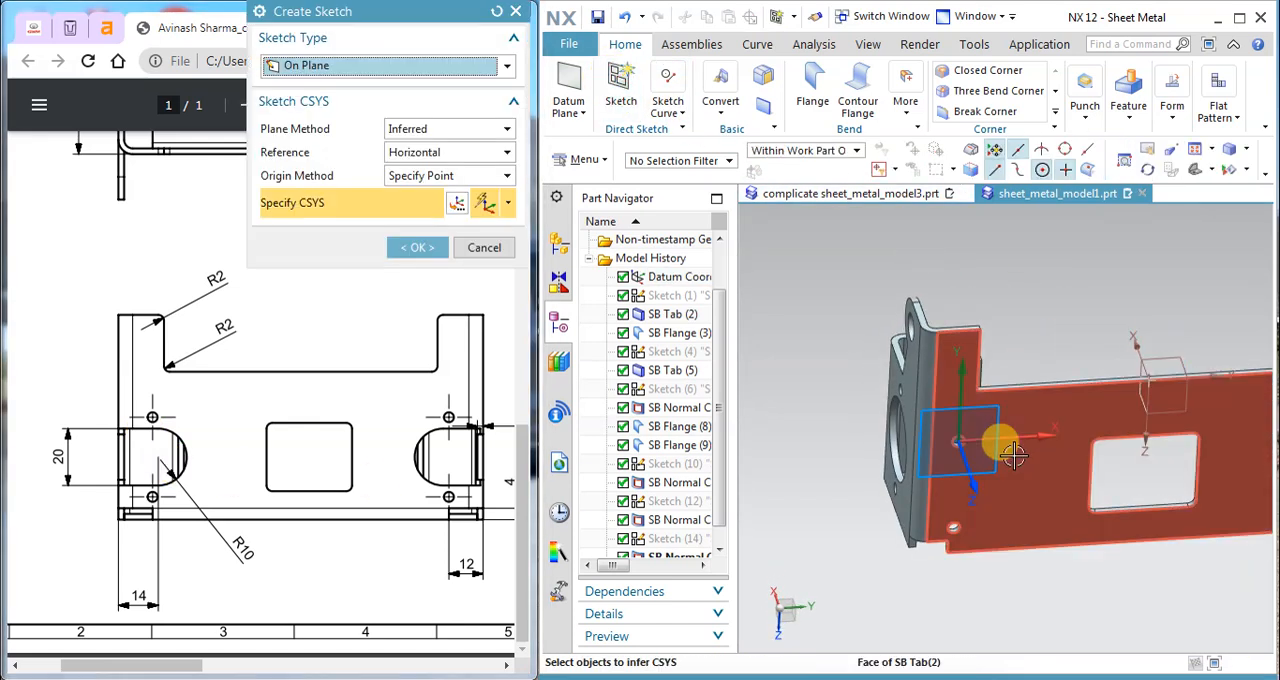
click(1000, 458)
click(417, 247)
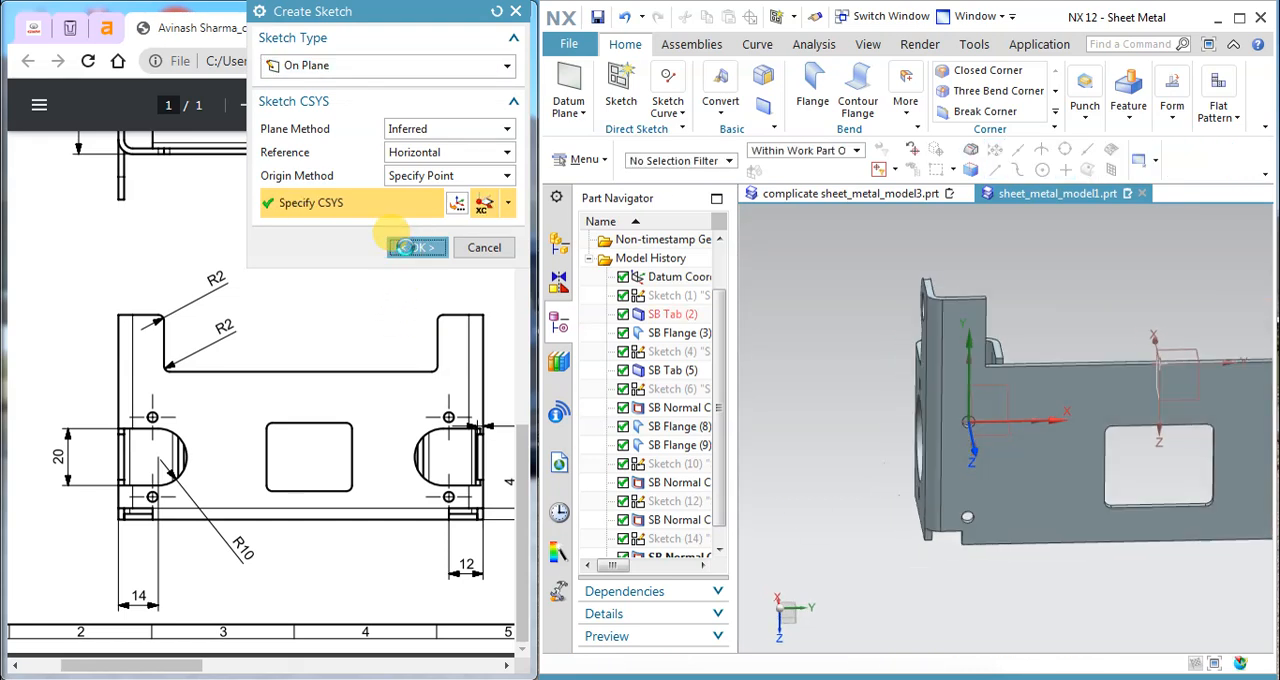
scroll(1118, 530, up, 5)
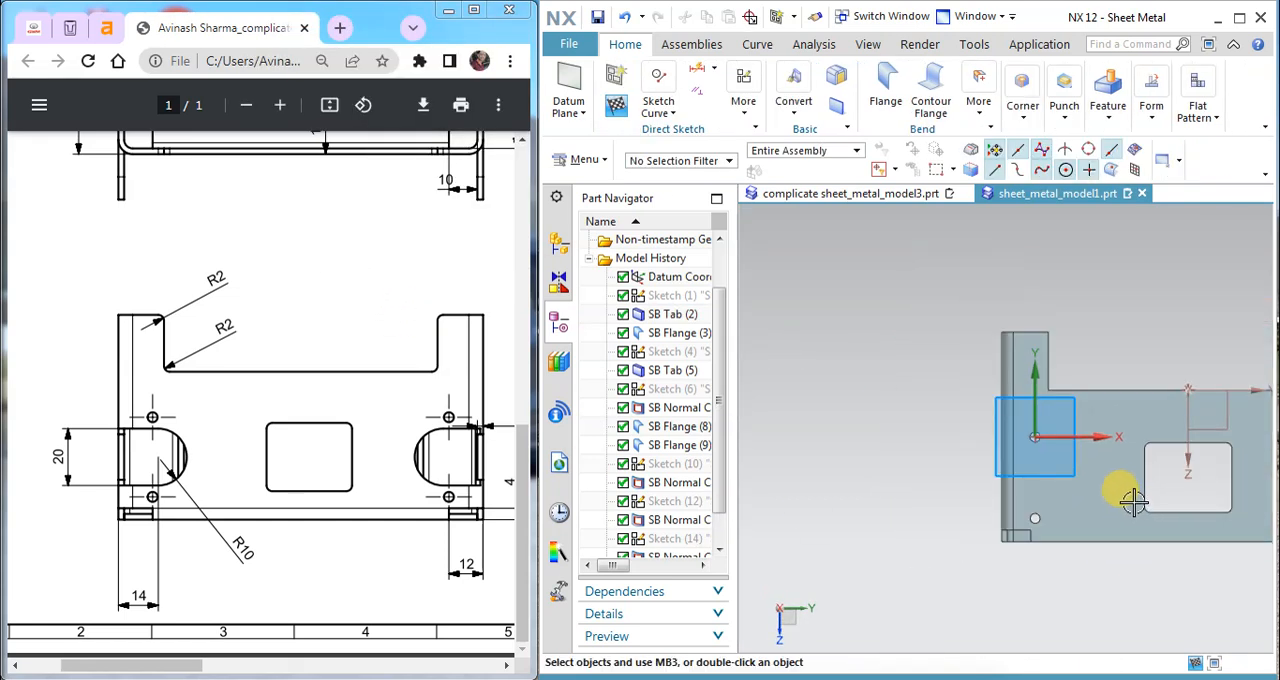
Step: Sketch a rectangle about 19 by 12 mm from the plate's outer edge between the small holes, with an arc bulging from its inner side
click(625, 102)
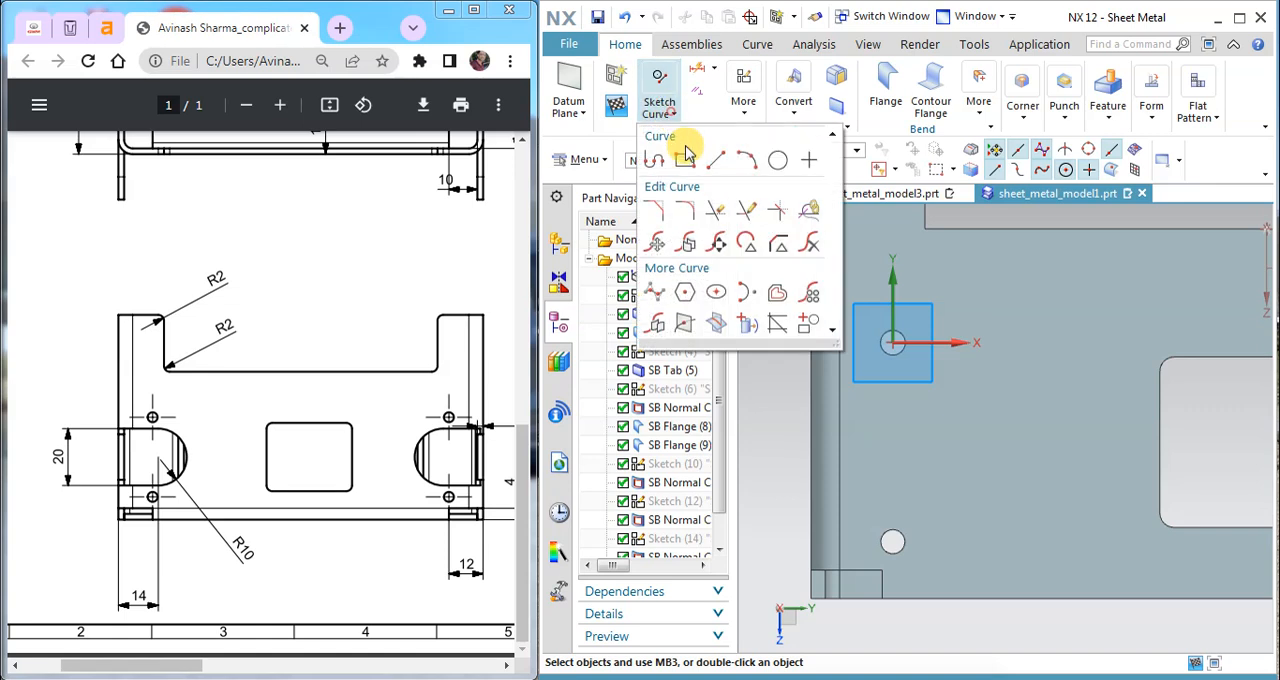
click(684, 152)
click(809, 431)
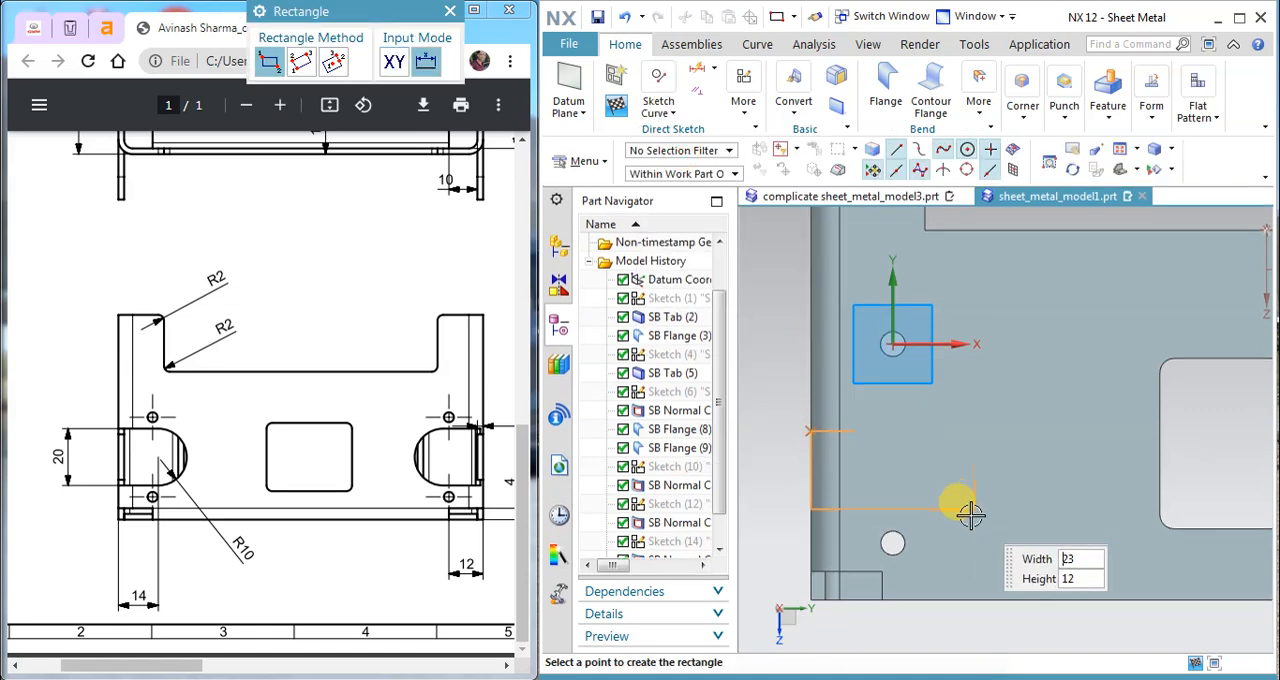
click(946, 514)
click(659, 106)
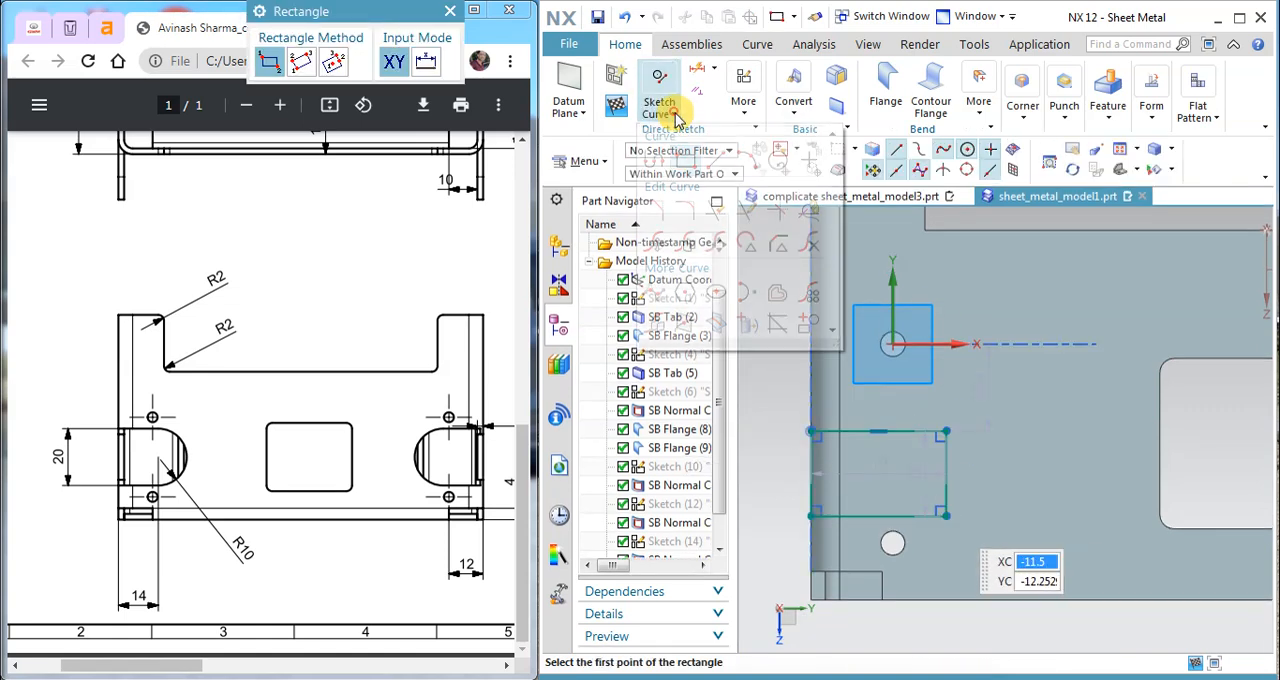
click(755, 164)
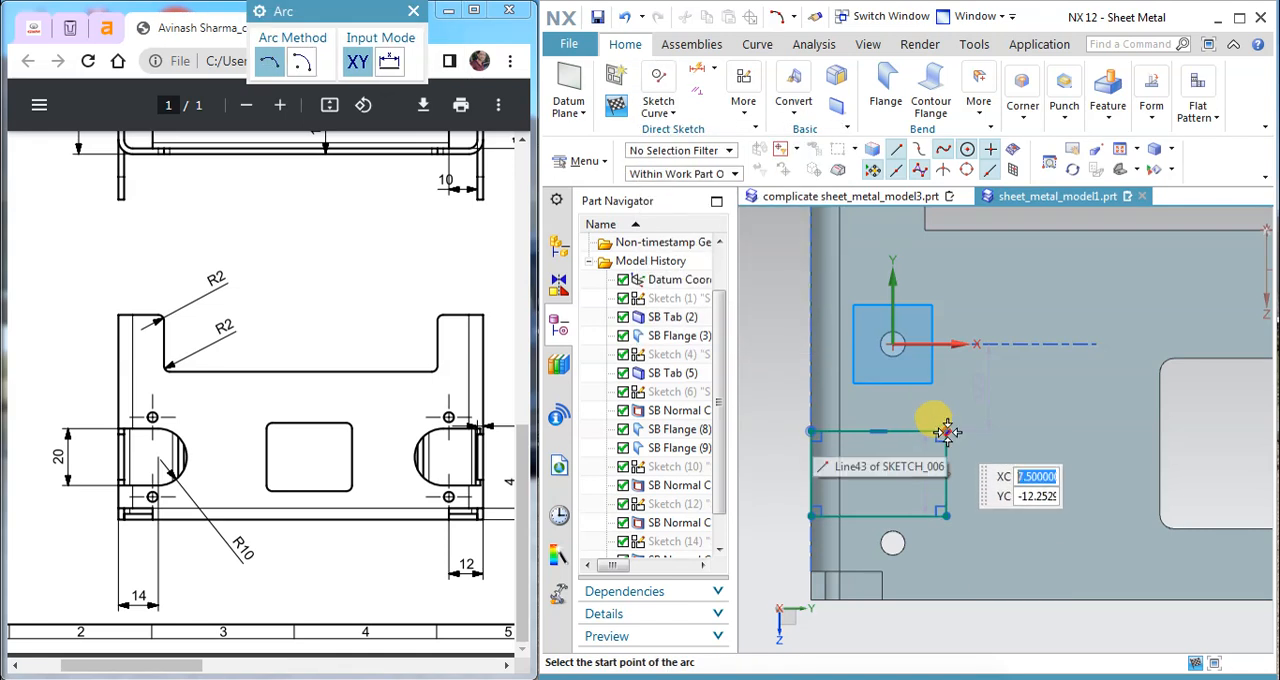
click(946, 432)
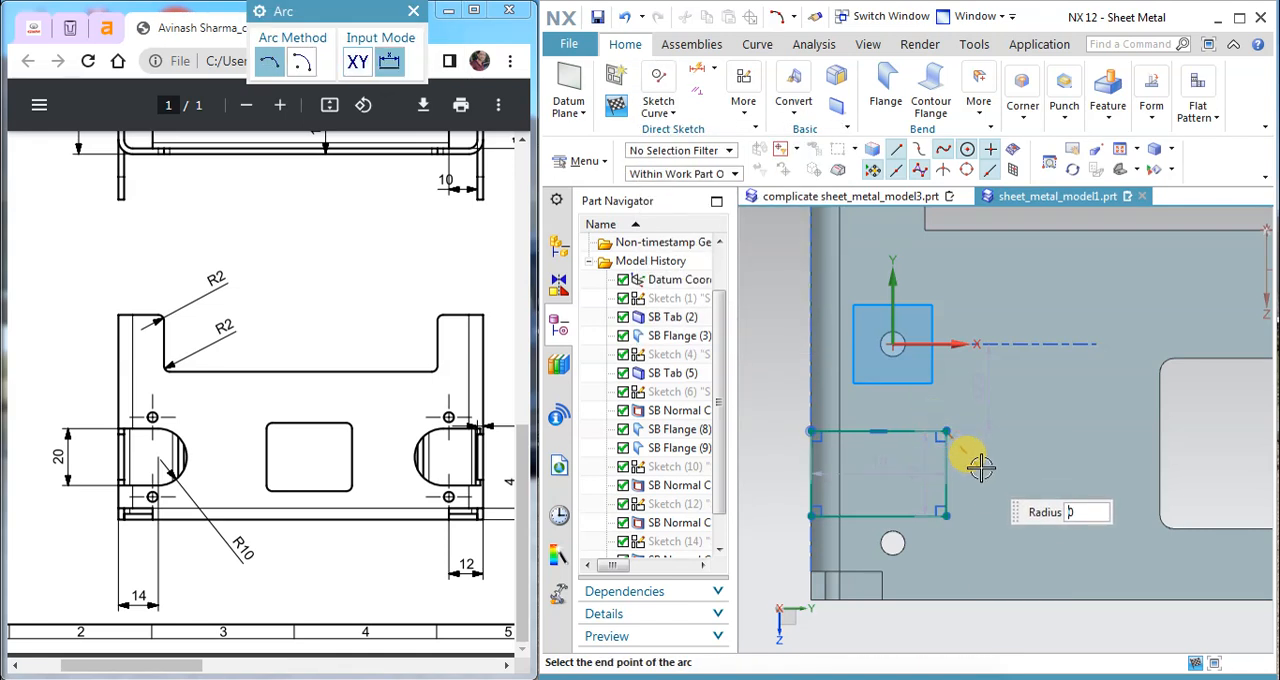
click(947, 516)
key(Escape)
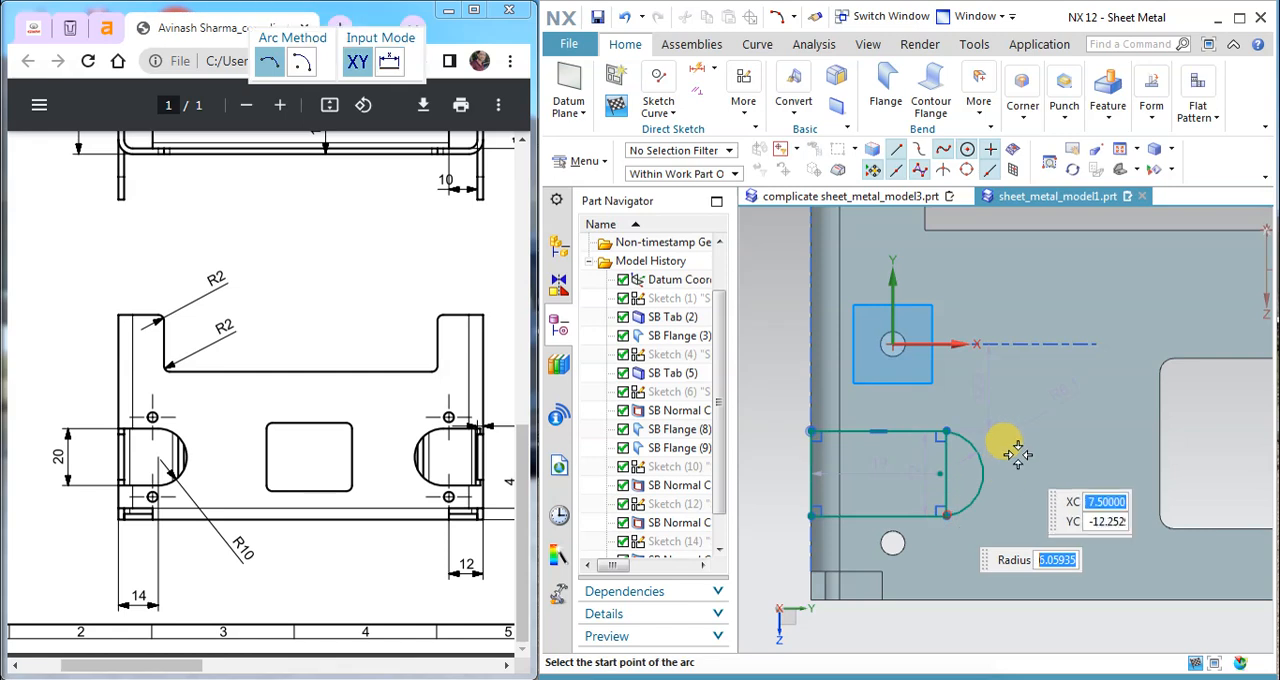
Step: Apply a tangent constraint between the arc and the rectangle's upper edge
click(695, 97)
click(905, 414)
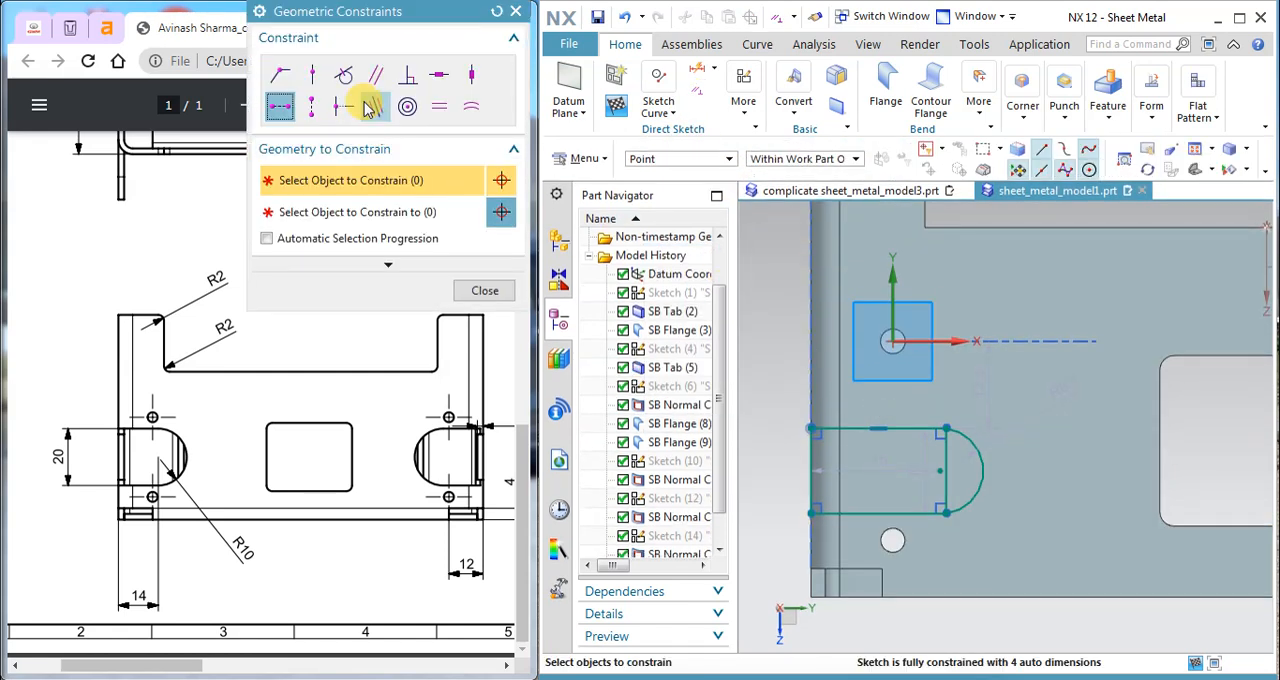
click(343, 75)
click(966, 434)
middle_click(911, 402)
click(906, 429)
click(484, 290)
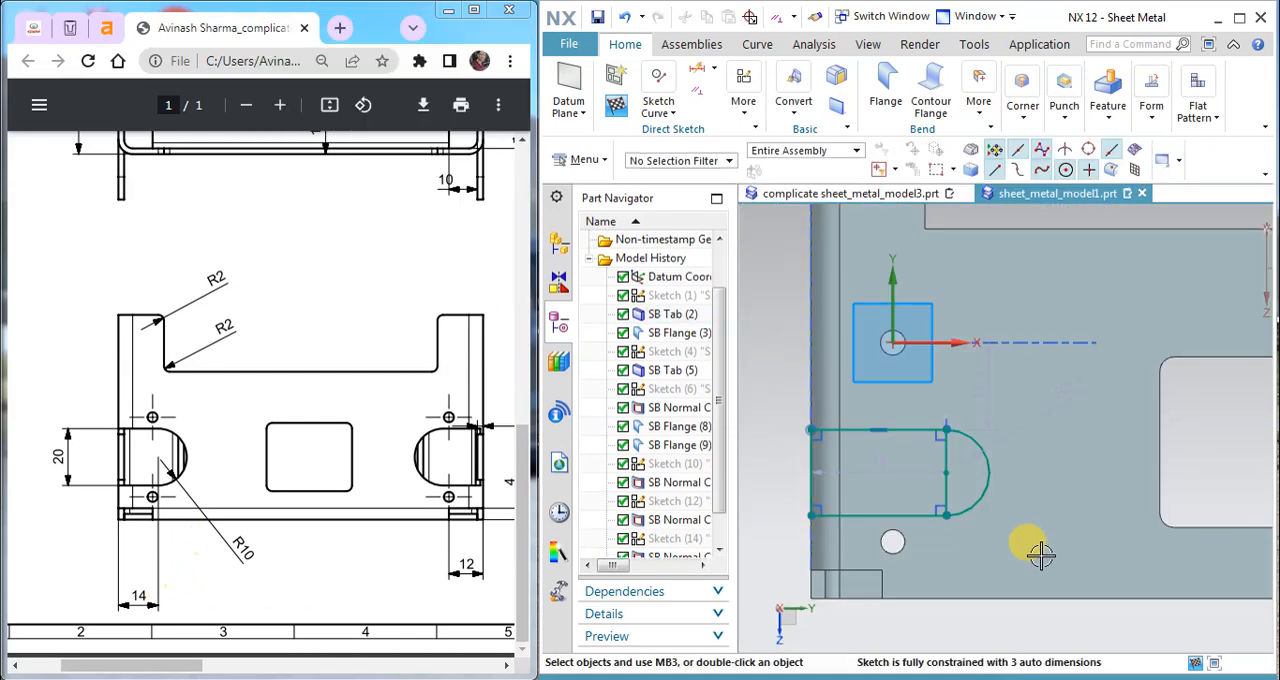
Step: Set the slot's straight length to 14 mm and its end arc's radius to 10 mm
drag(897, 470, 772, 372)
text(14)
key(Return)
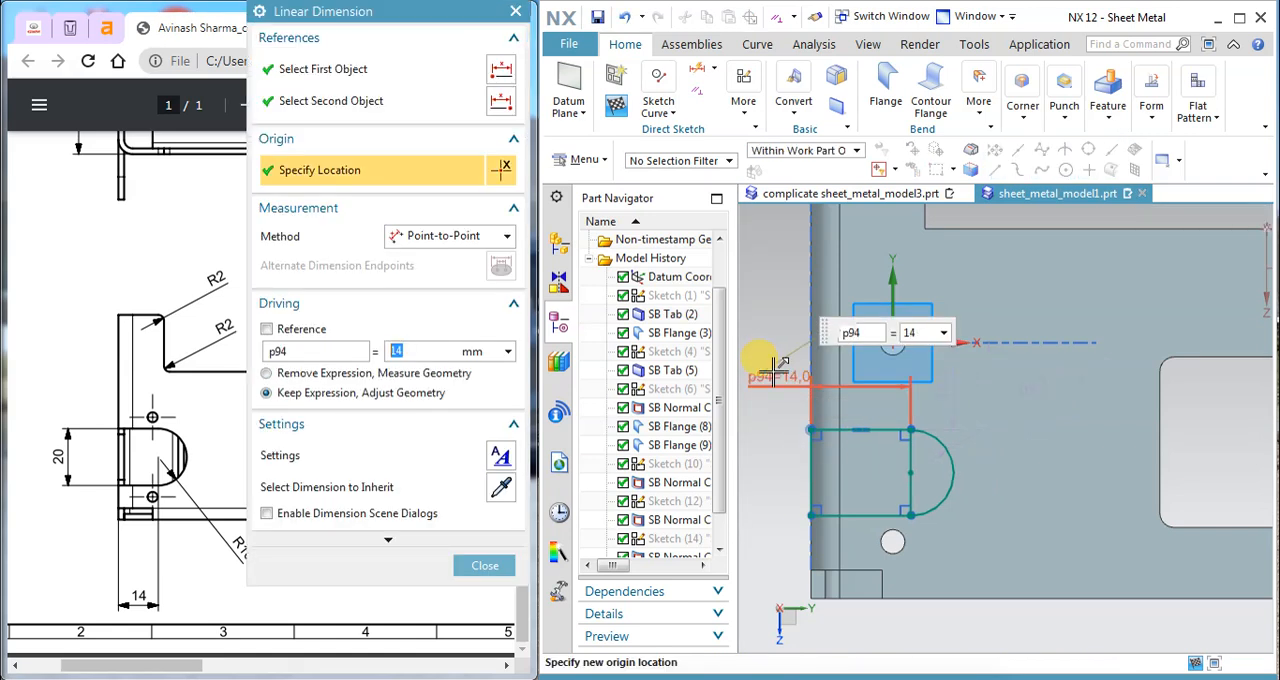
click(467, 566)
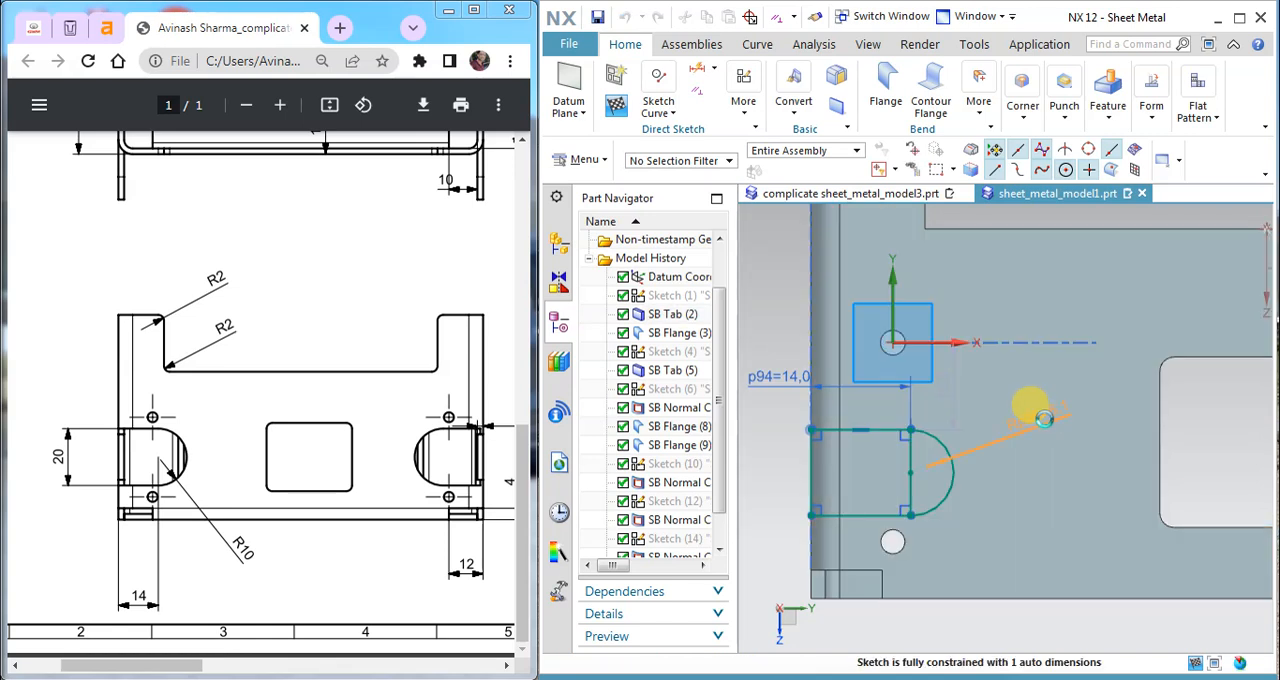
click(1043, 418)
text(10)
key(Return)
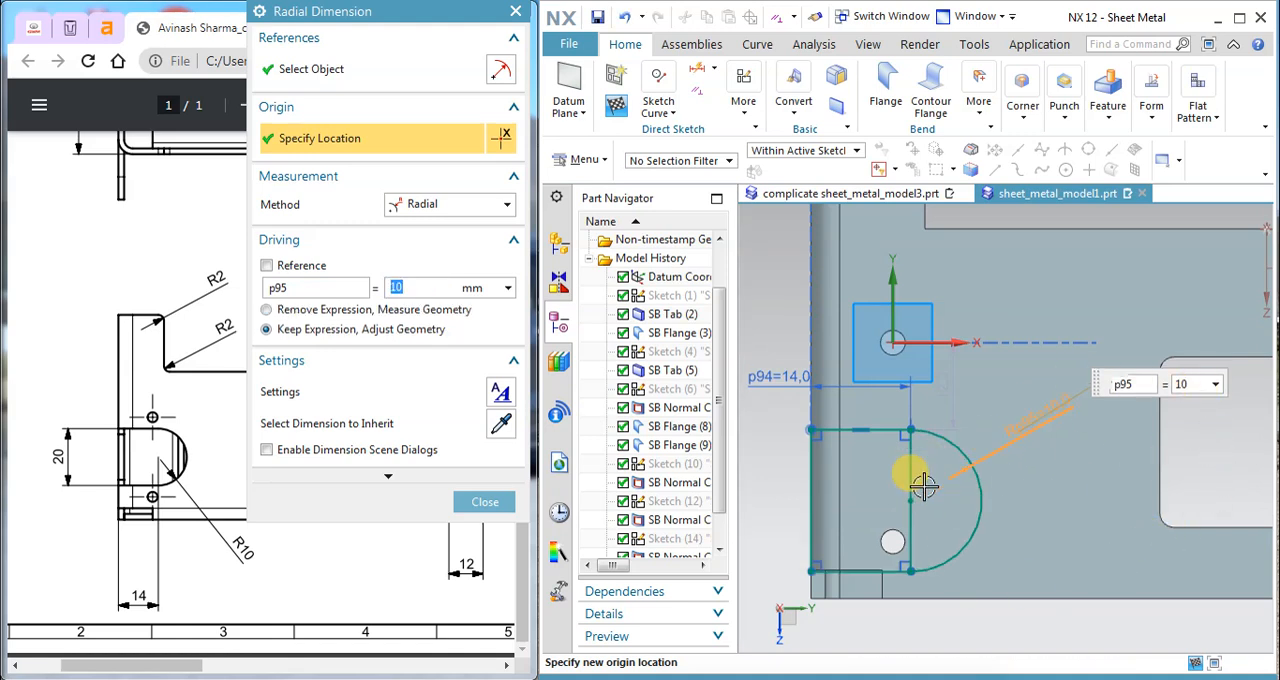
key(Escape)
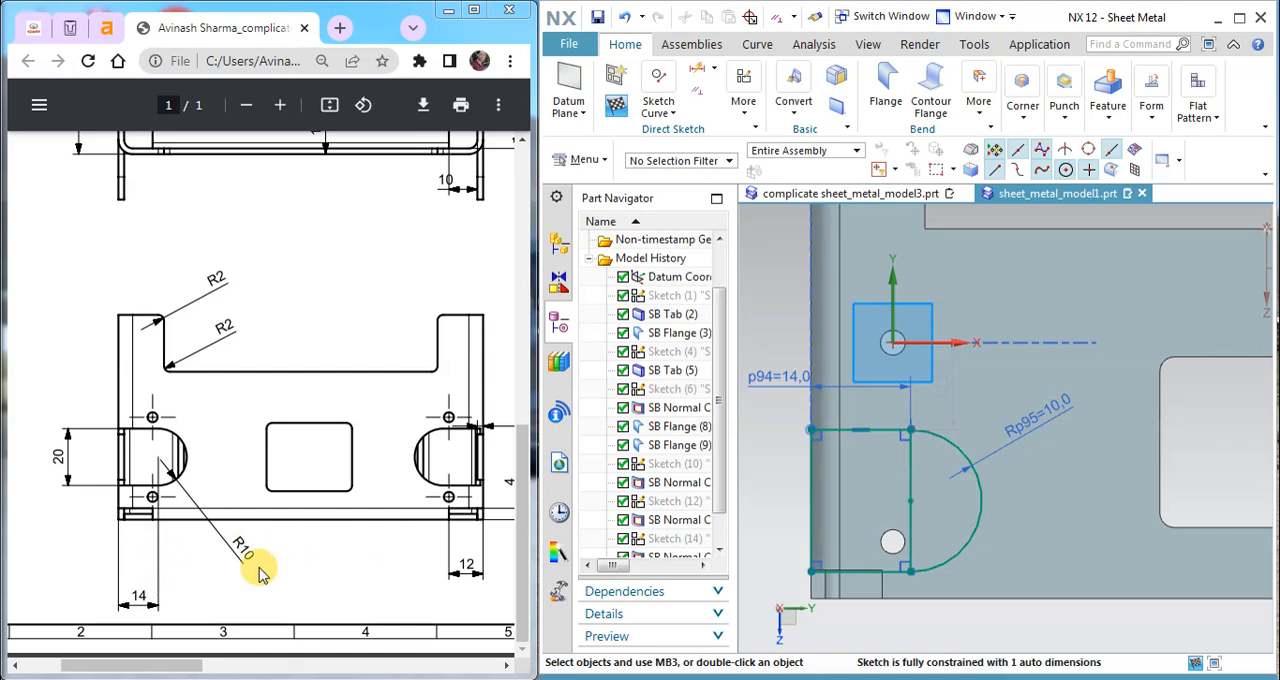
Step: Add a vertical dimension of 28/2 between the small hole's centre and the slot arc's centre
mouse_move(194, 663)
mouse_down()
mouse_move(224, 668)
mouse_move(184, 673)
mouse_up()
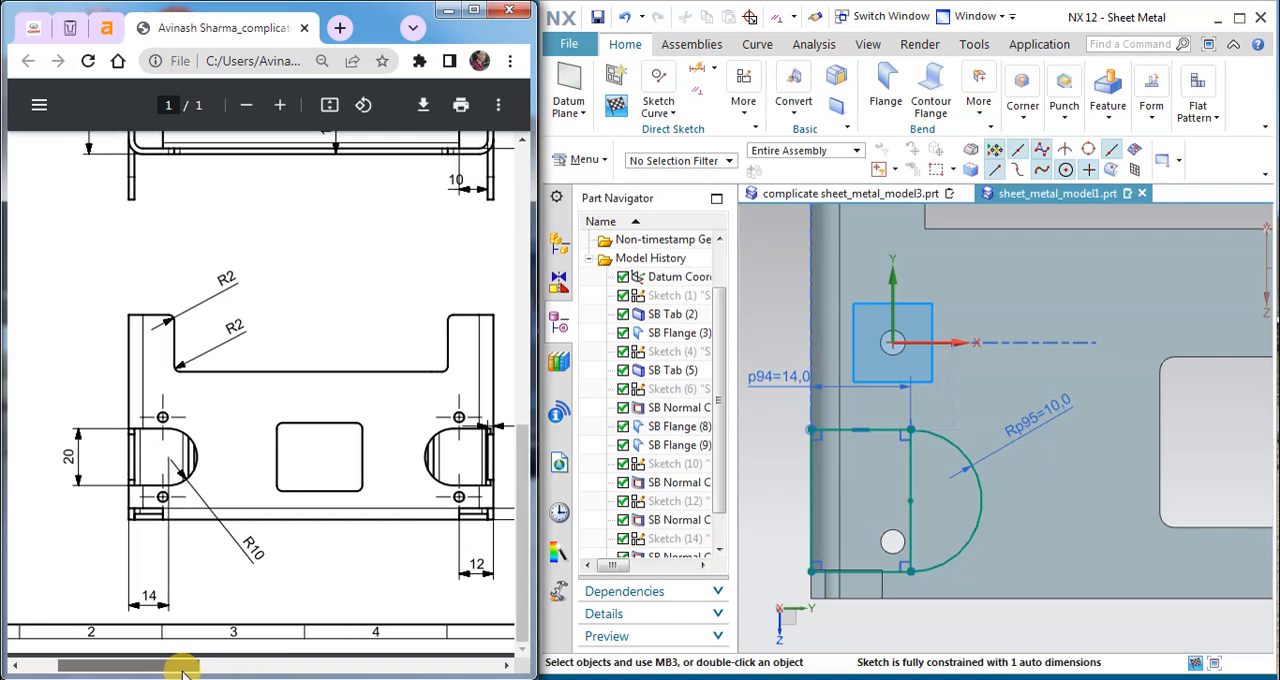
drag(184, 673, 214, 671)
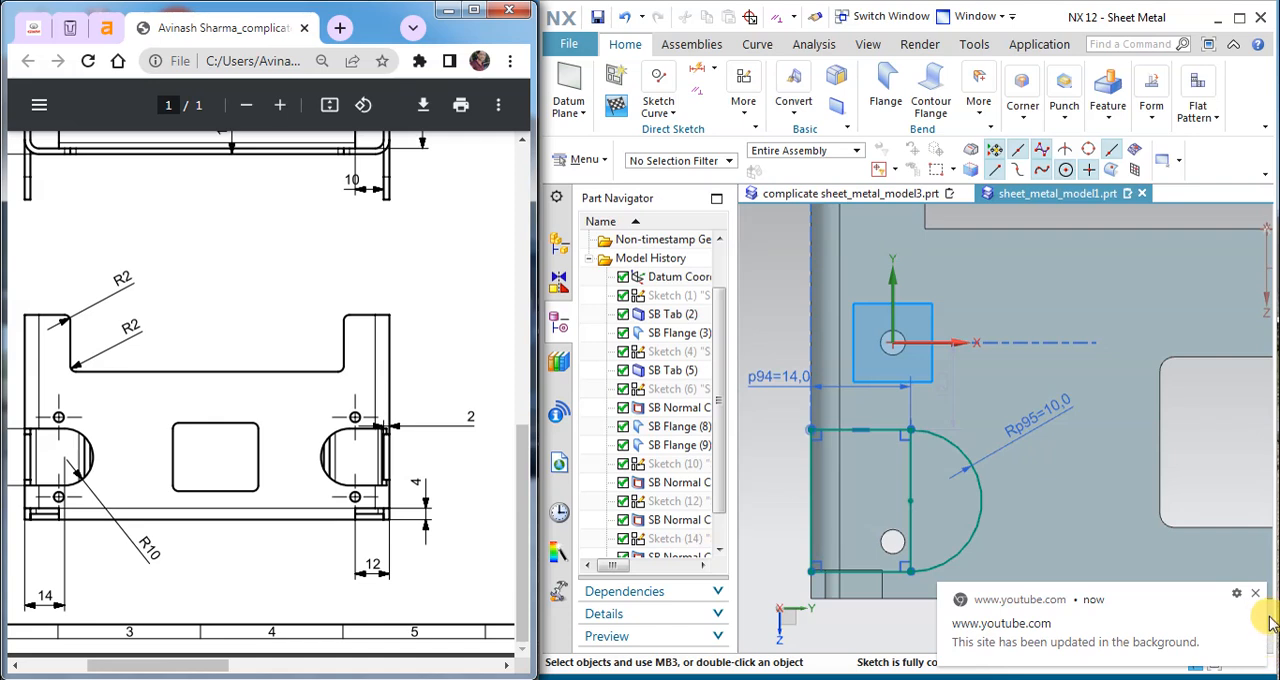
click(1255, 593)
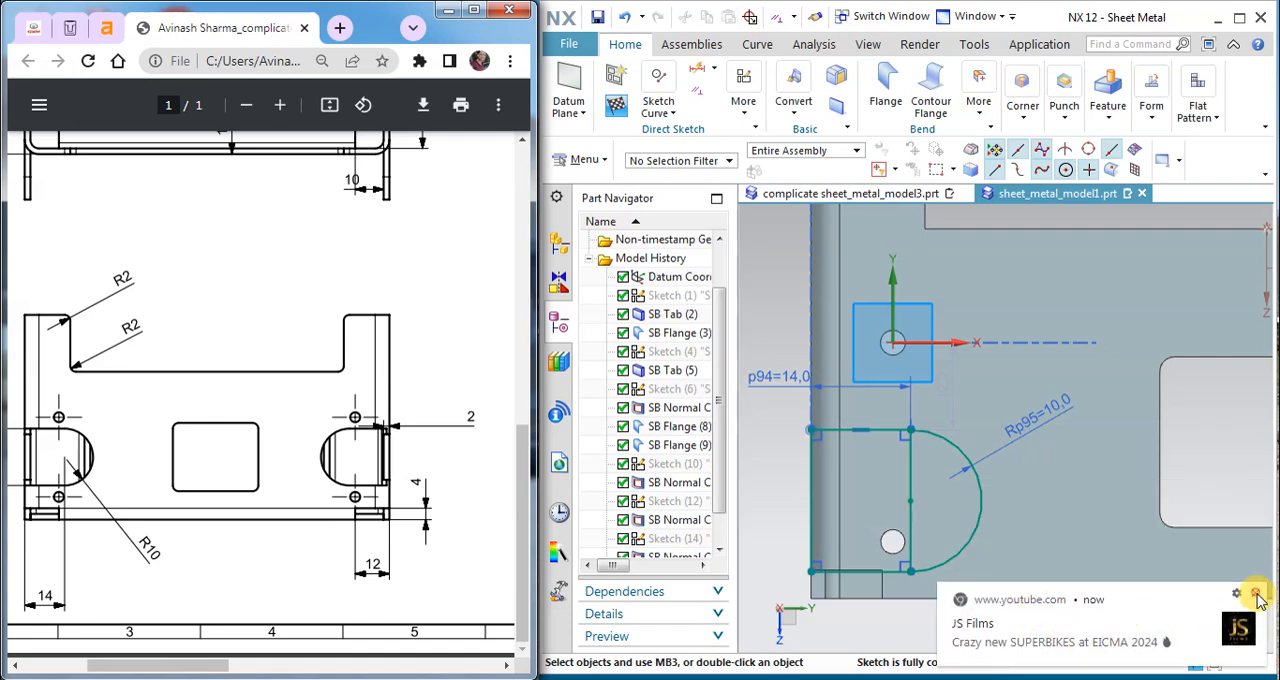
click(1256, 594)
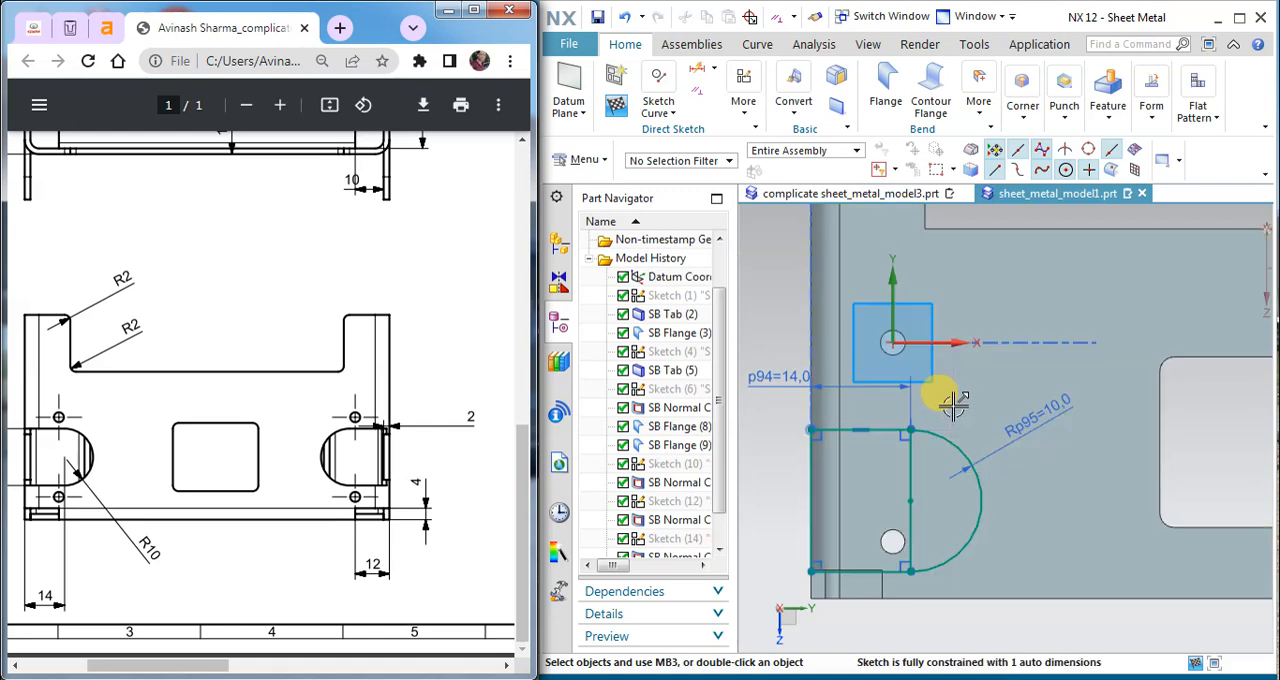
click(740, 95)
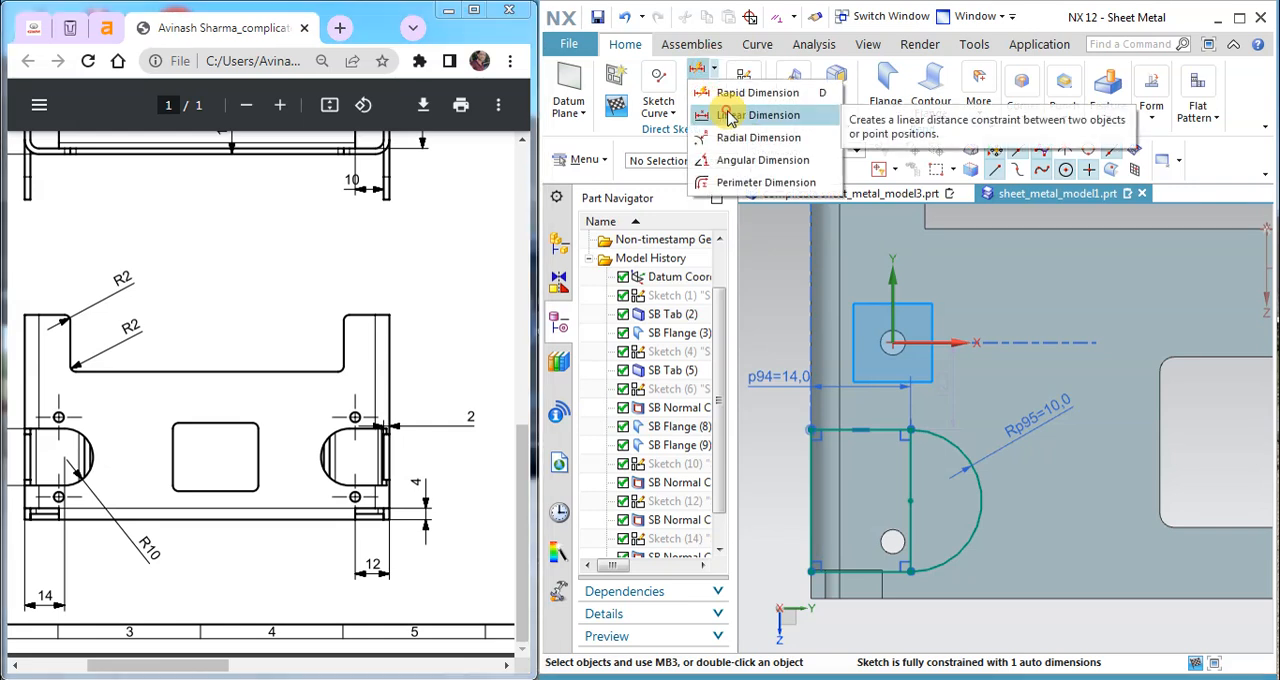
click(740, 109)
click(876, 292)
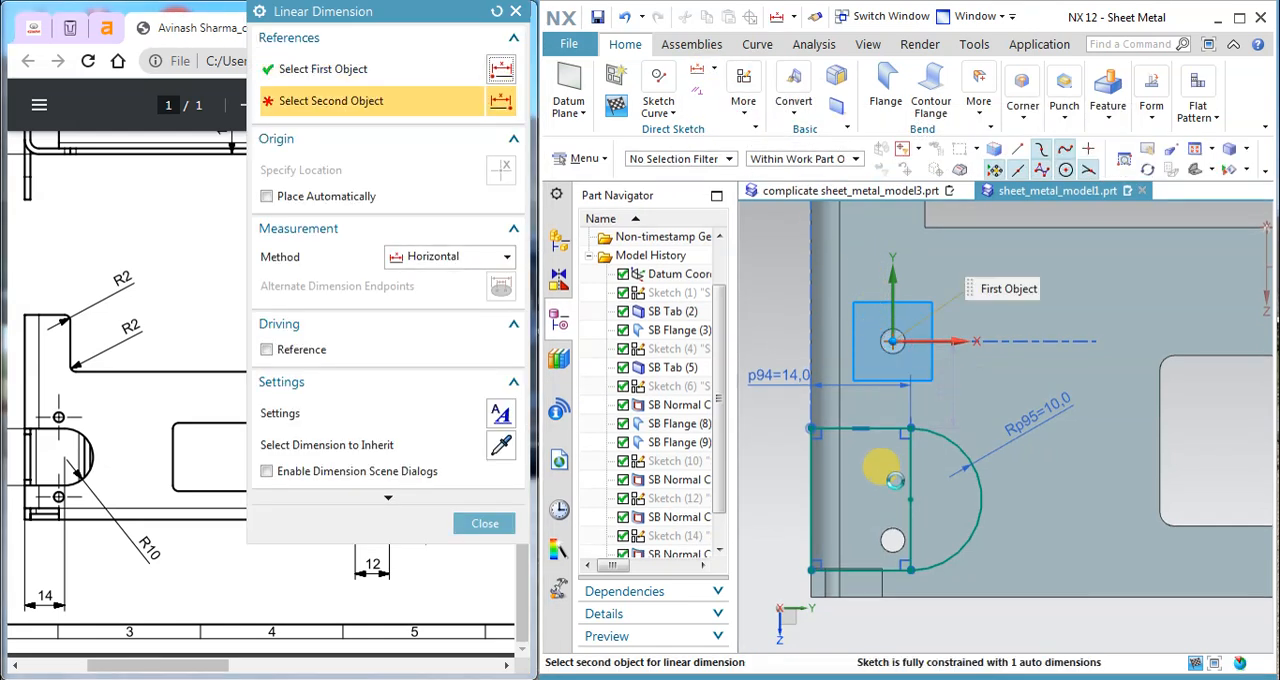
click(920, 430)
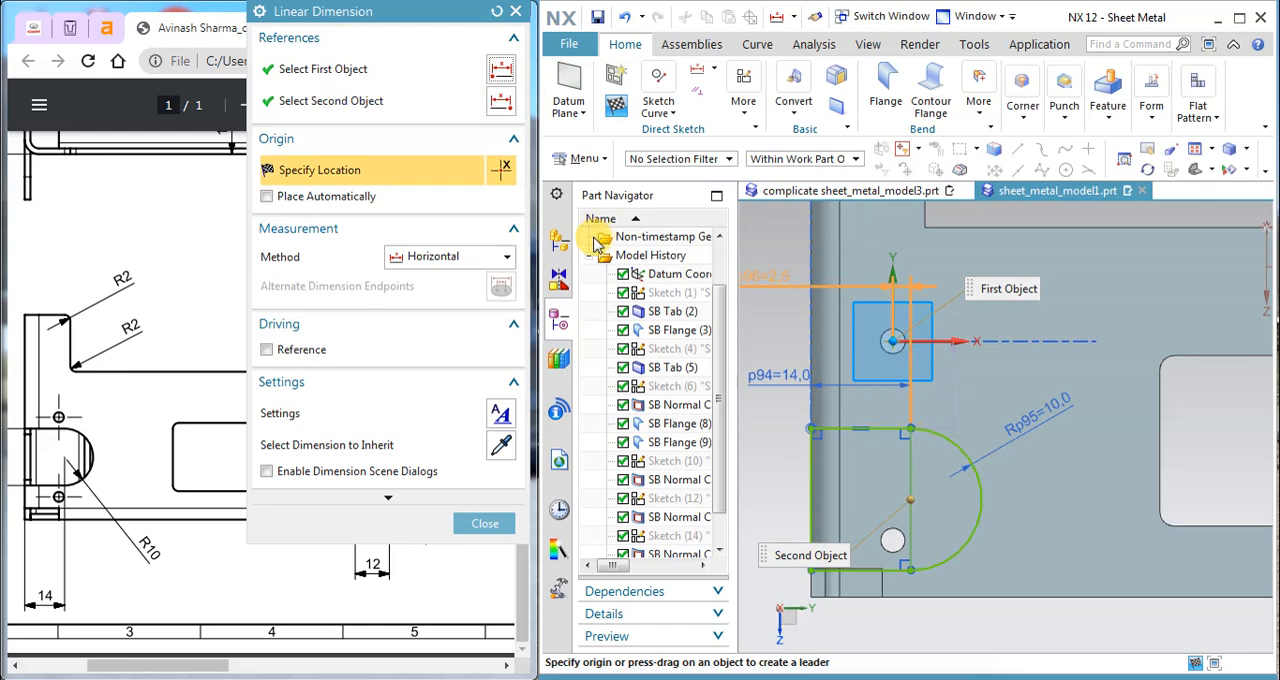
click(447, 257)
click(460, 316)
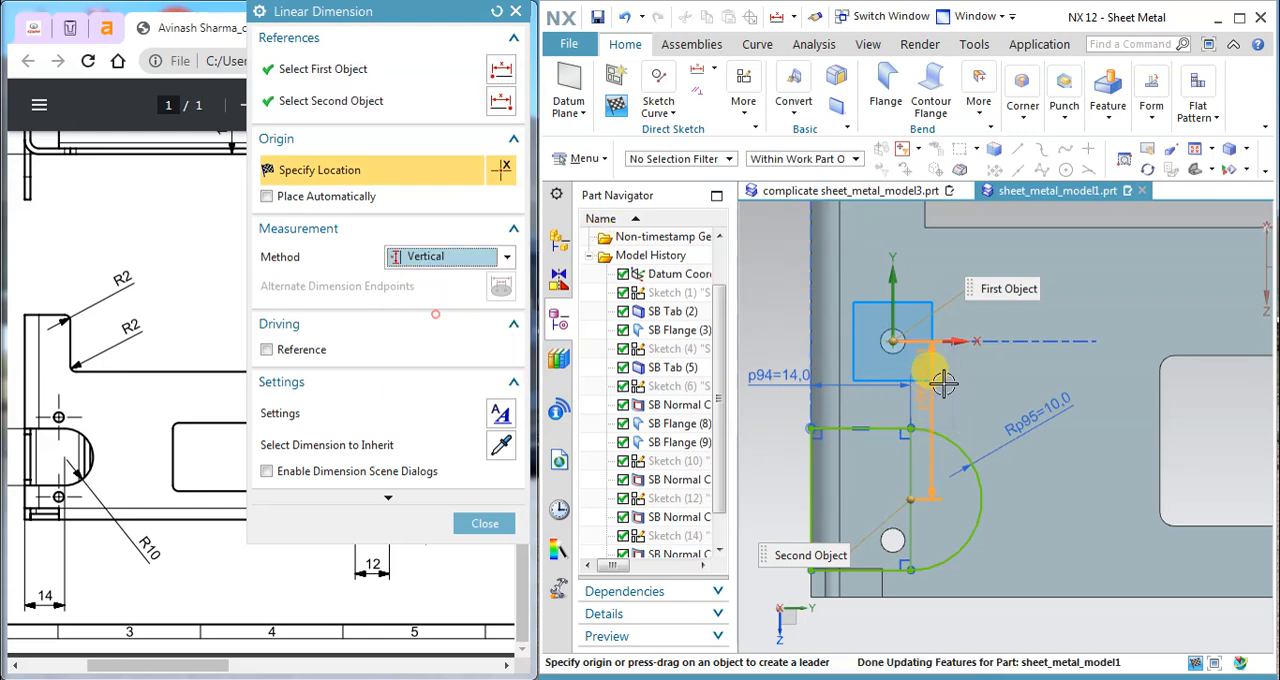
click(1003, 397)
text(28/2)
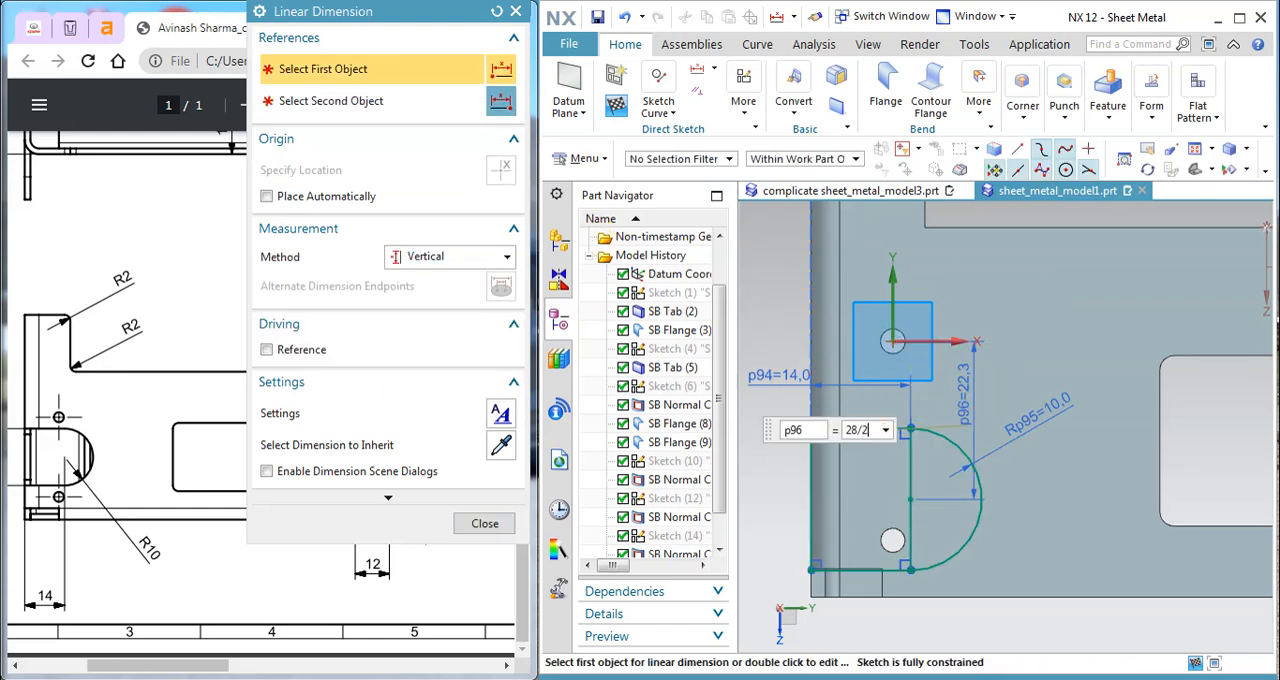
key(Return)
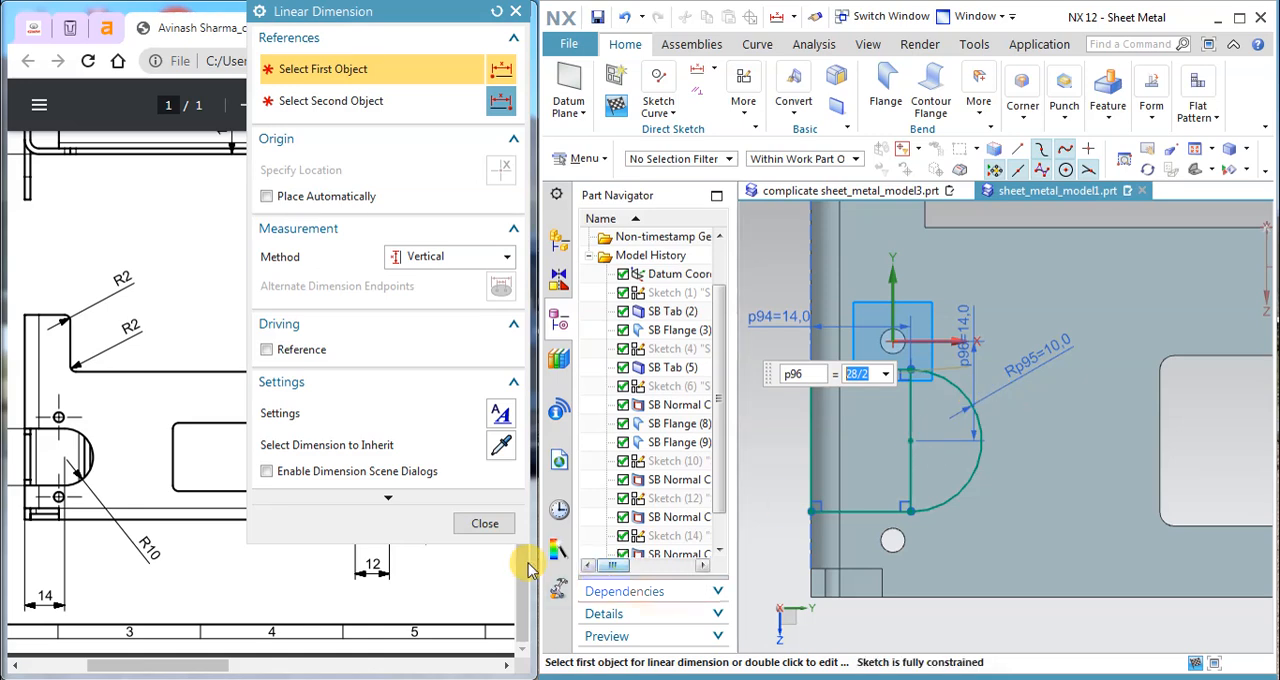
click(481, 523)
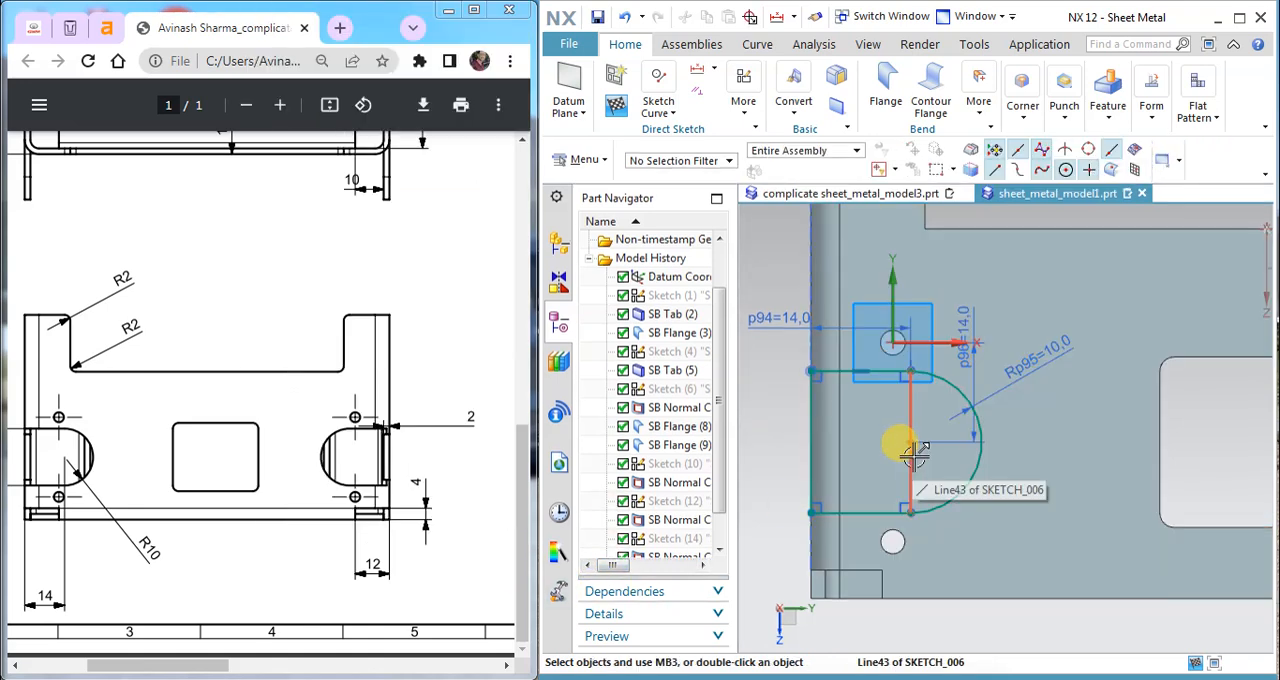
Step: Delete the line separating the rectangle from the arc and finish the slot sketch
click(910, 458)
key(Delete)
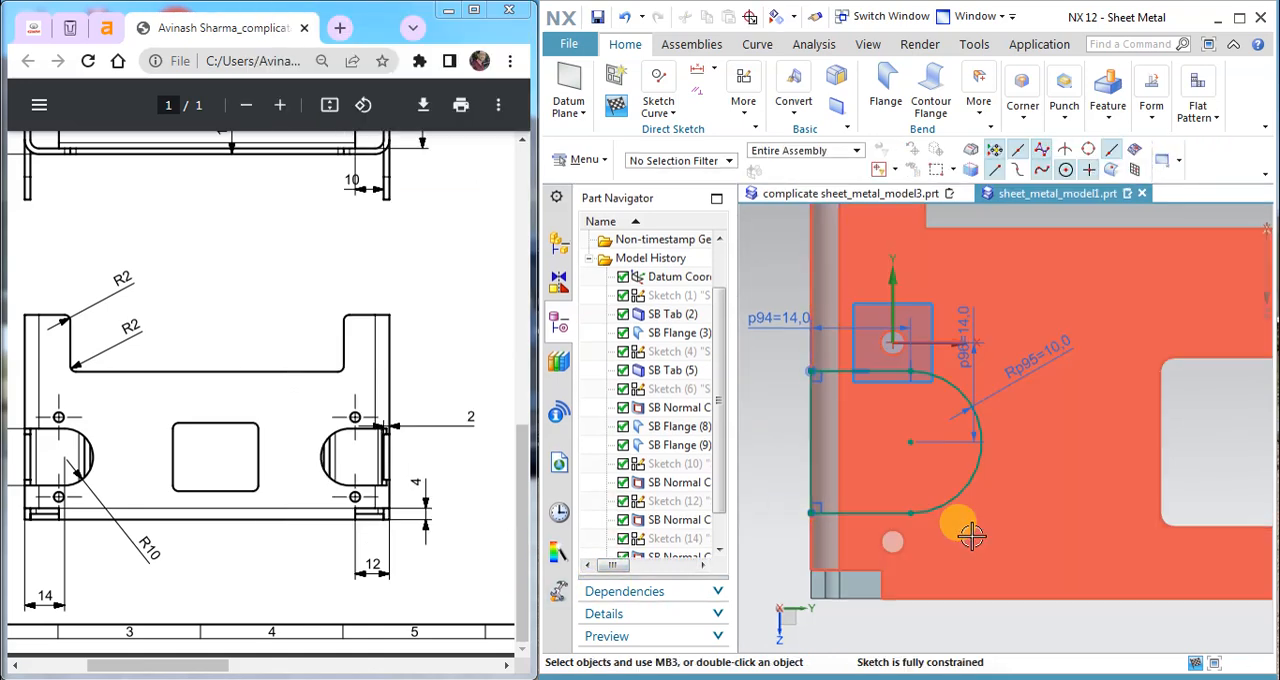
drag(1047, 352, 1014, 350)
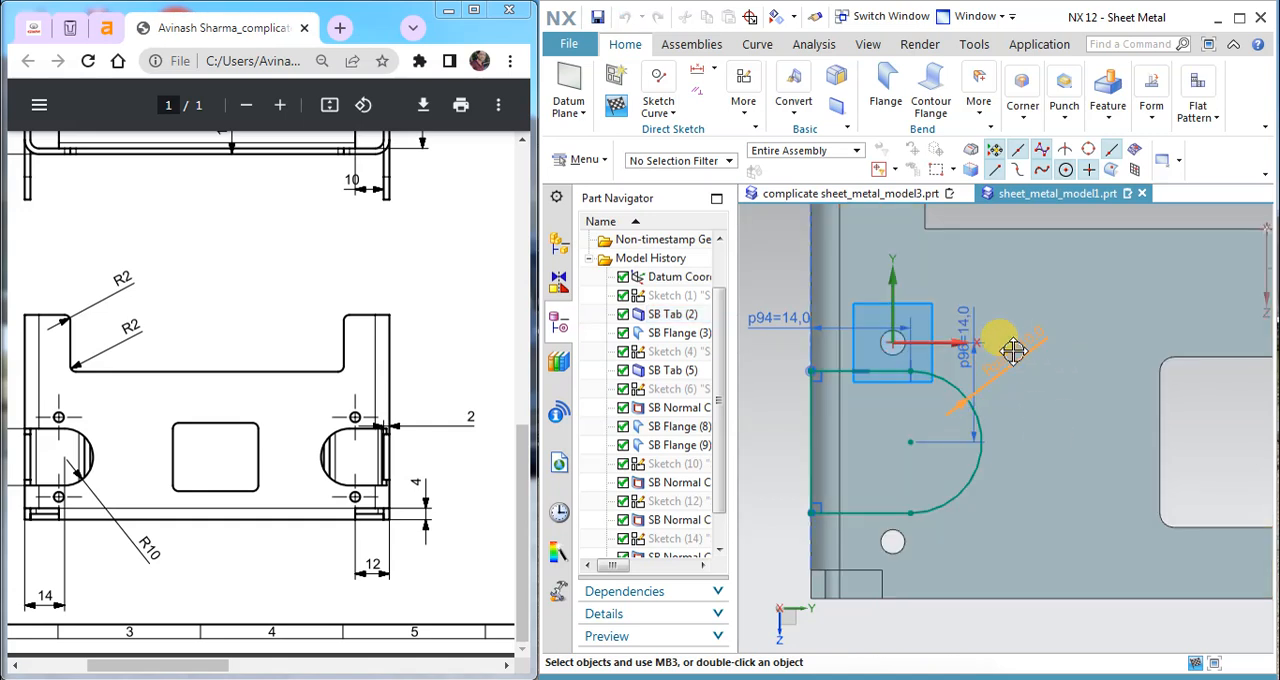
drag(232, 665, 189, 663)
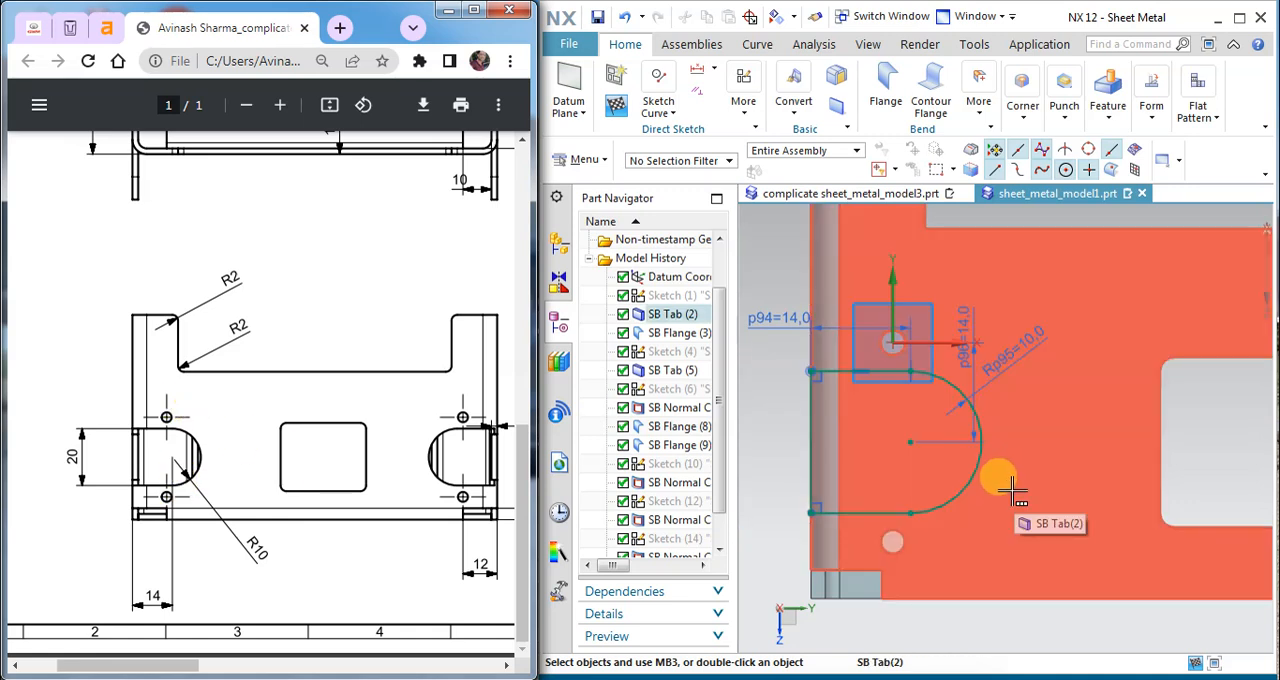
click(617, 112)
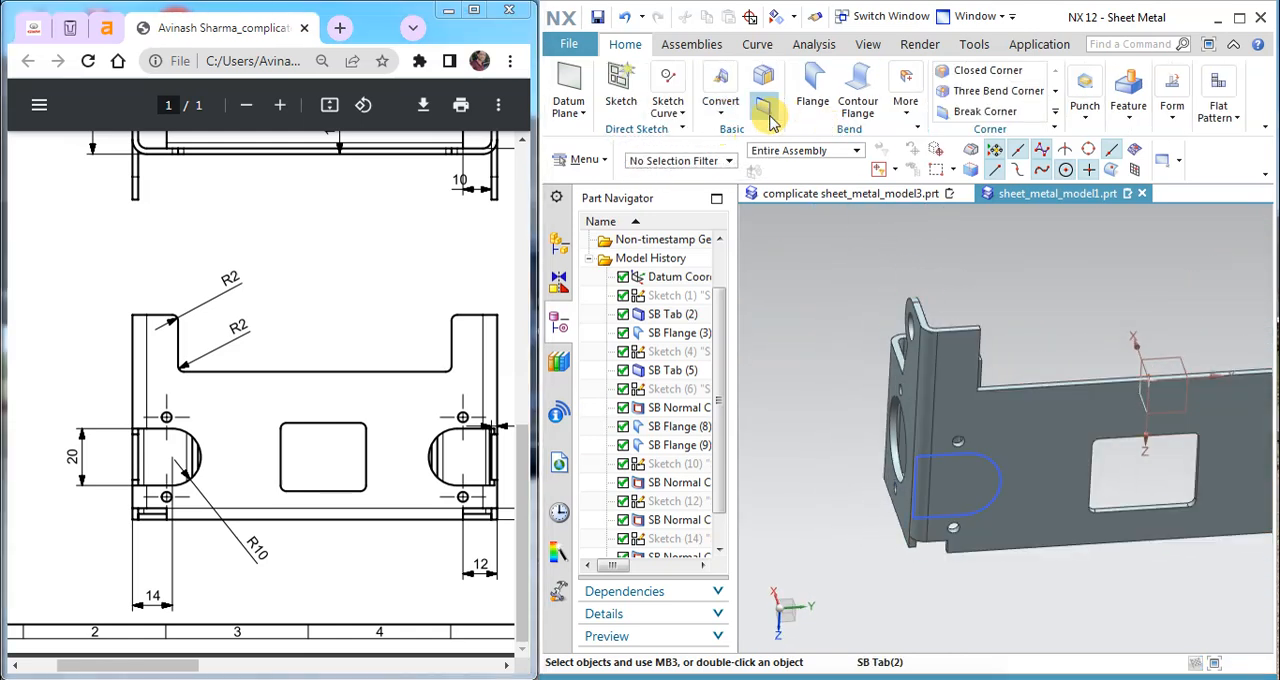
click(1129, 118)
click(1133, 160)
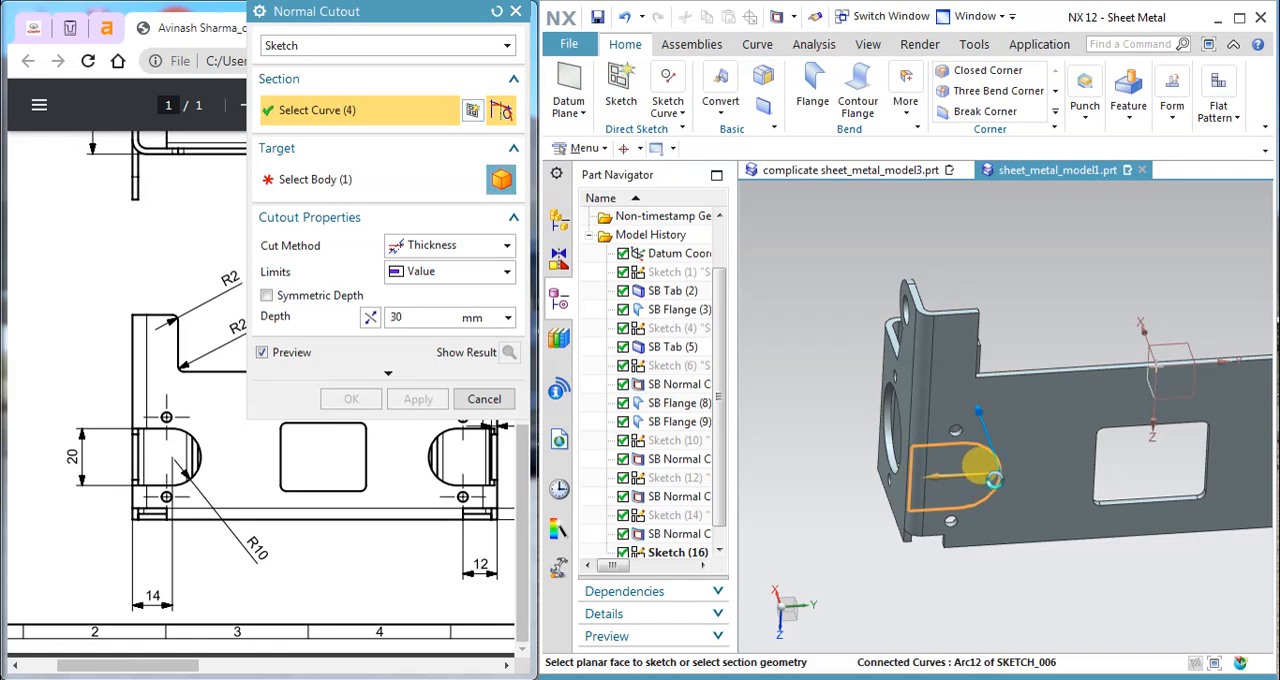
click(1128, 405)
middle_drag(1128, 405, 1030, 322)
drag(1022, 318, 1038, 402)
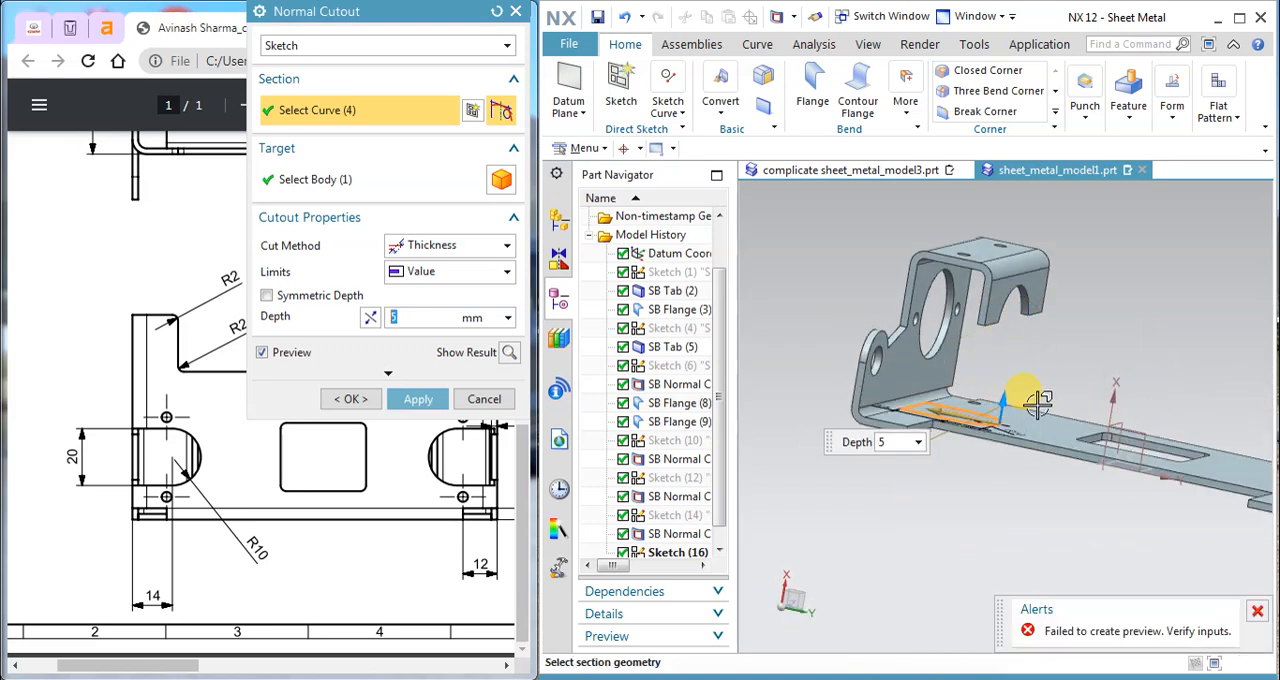
middle_drag(1054, 370, 1055, 290)
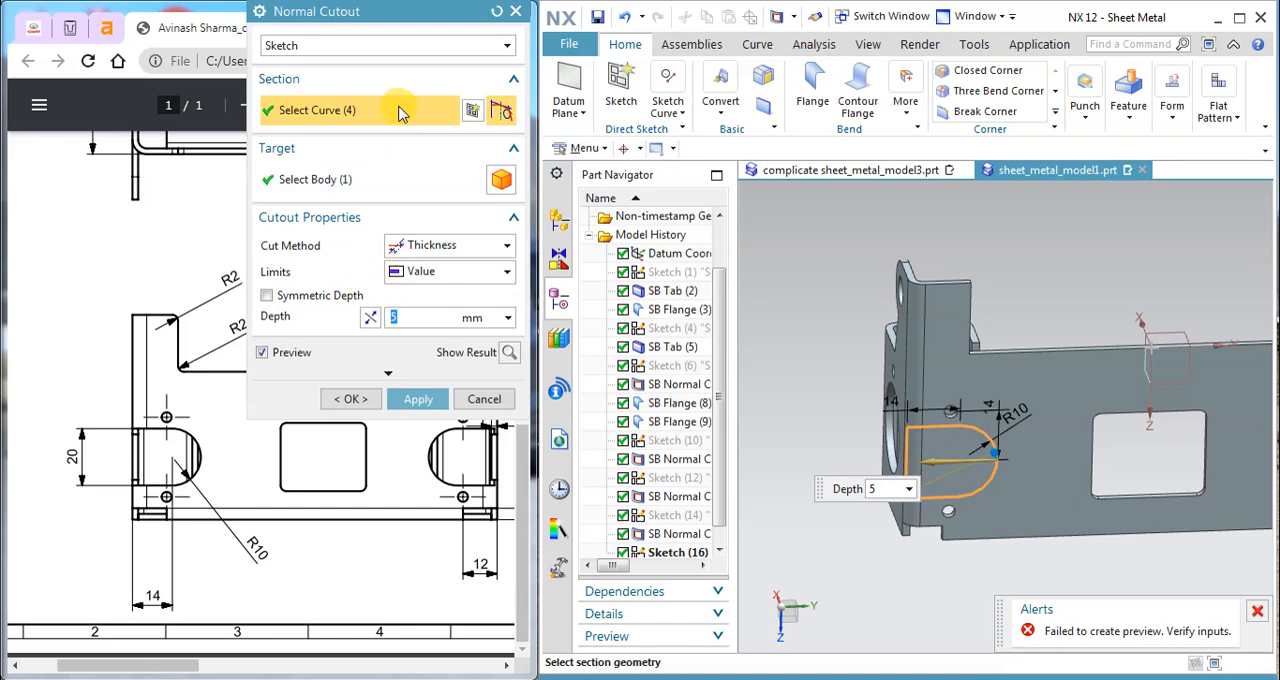
click(448, 245)
click(451, 269)
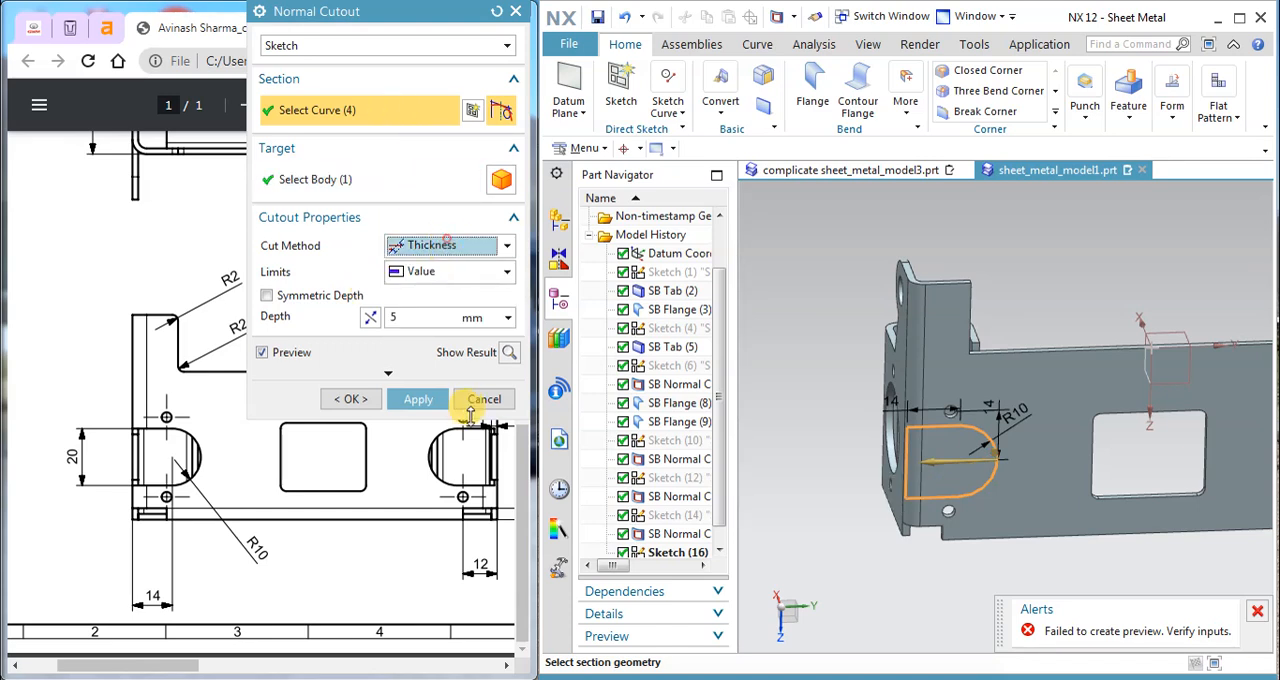
click(475, 399)
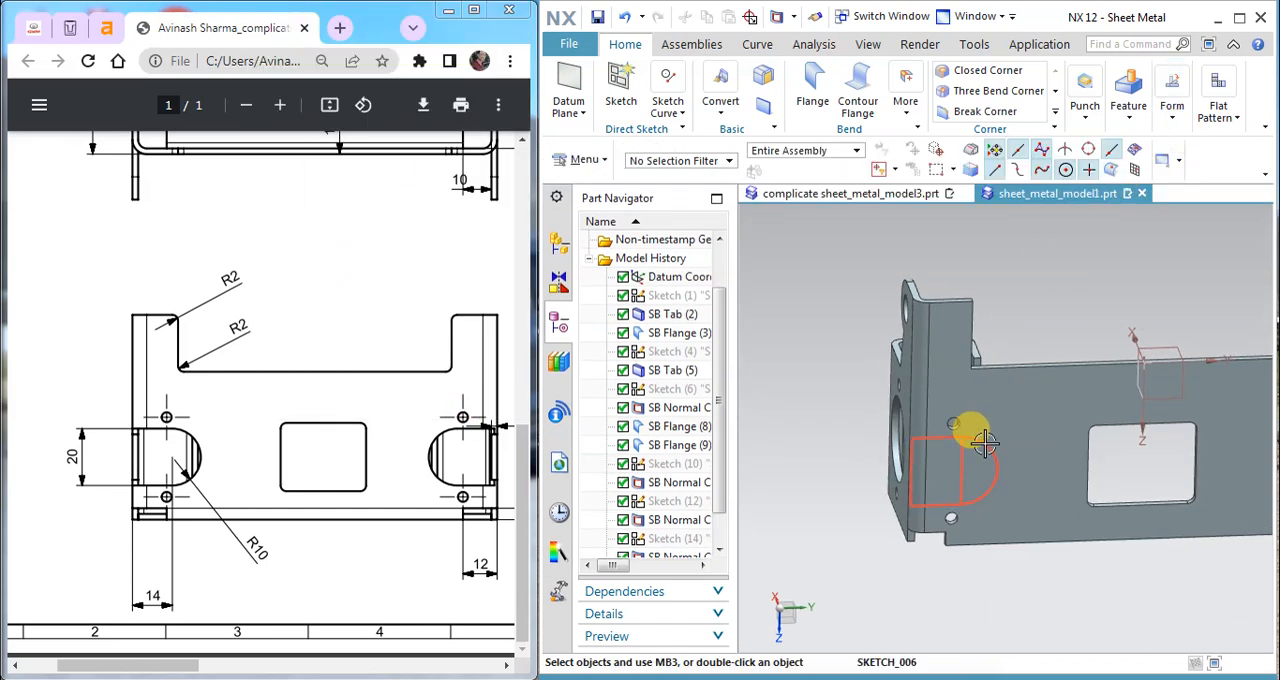
Step: Reopen and finish the slot sketch, and try to use it as the section of a Normal Cutout
double_click(985, 443)
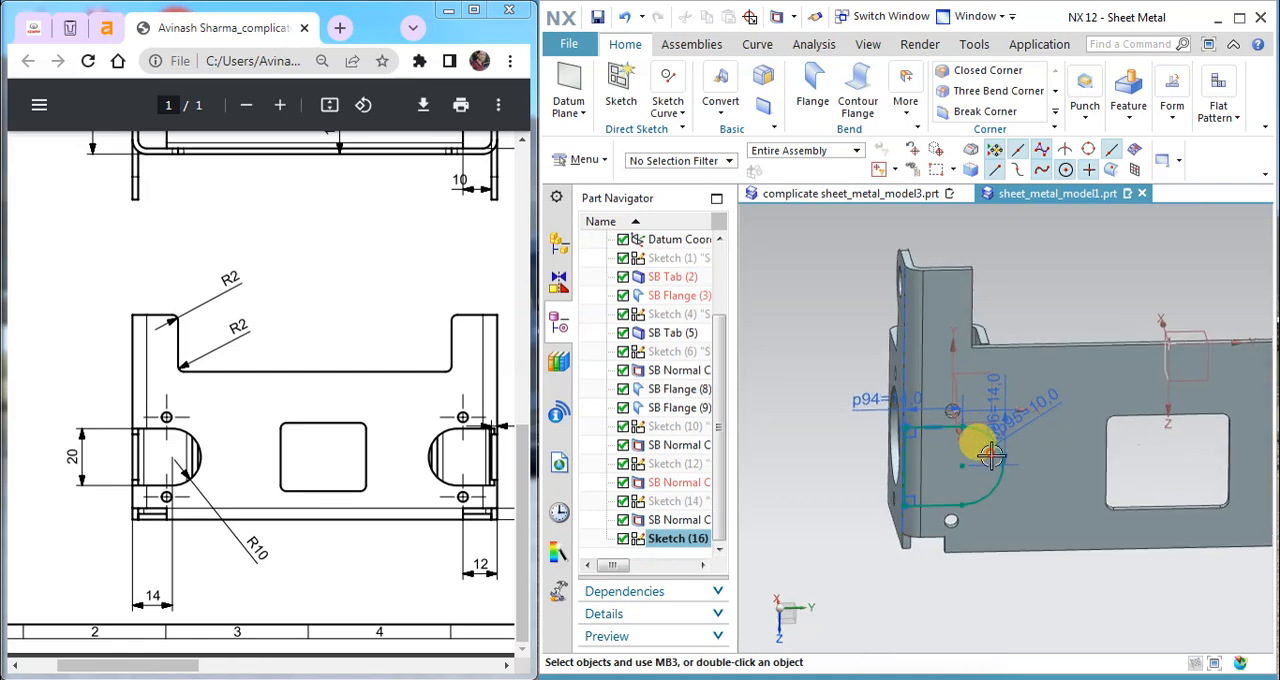
click(616, 113)
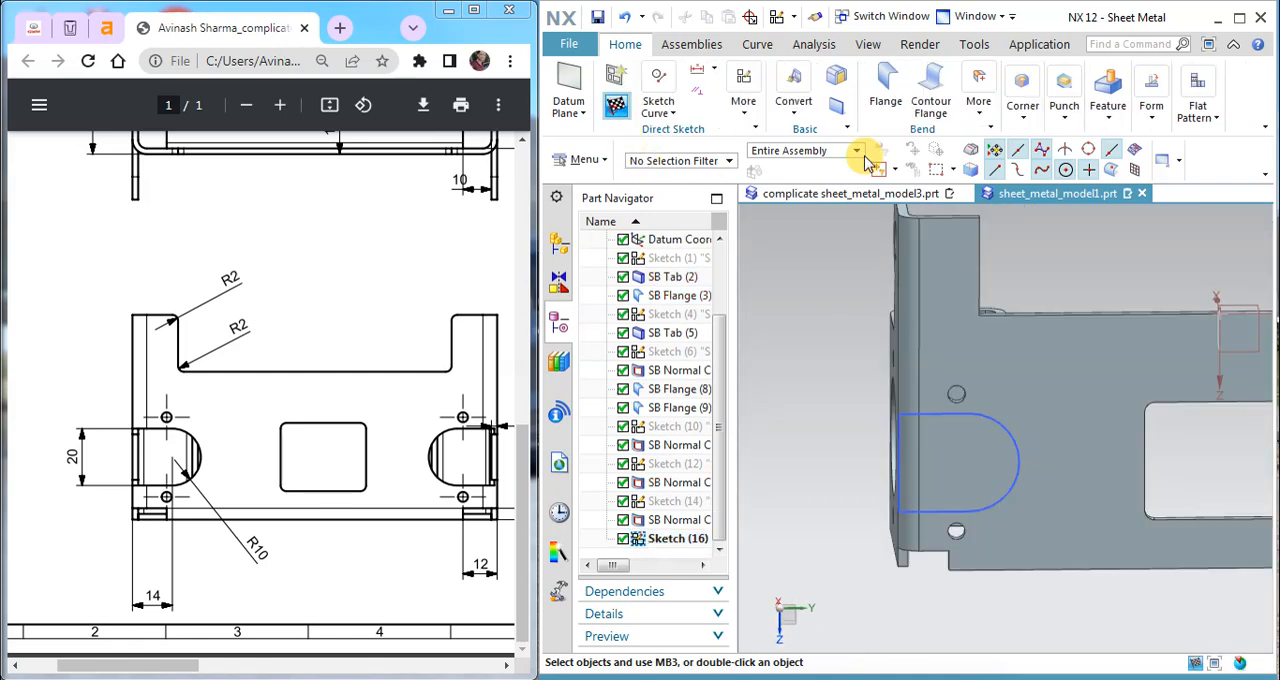
click(1128, 100)
click(1131, 150)
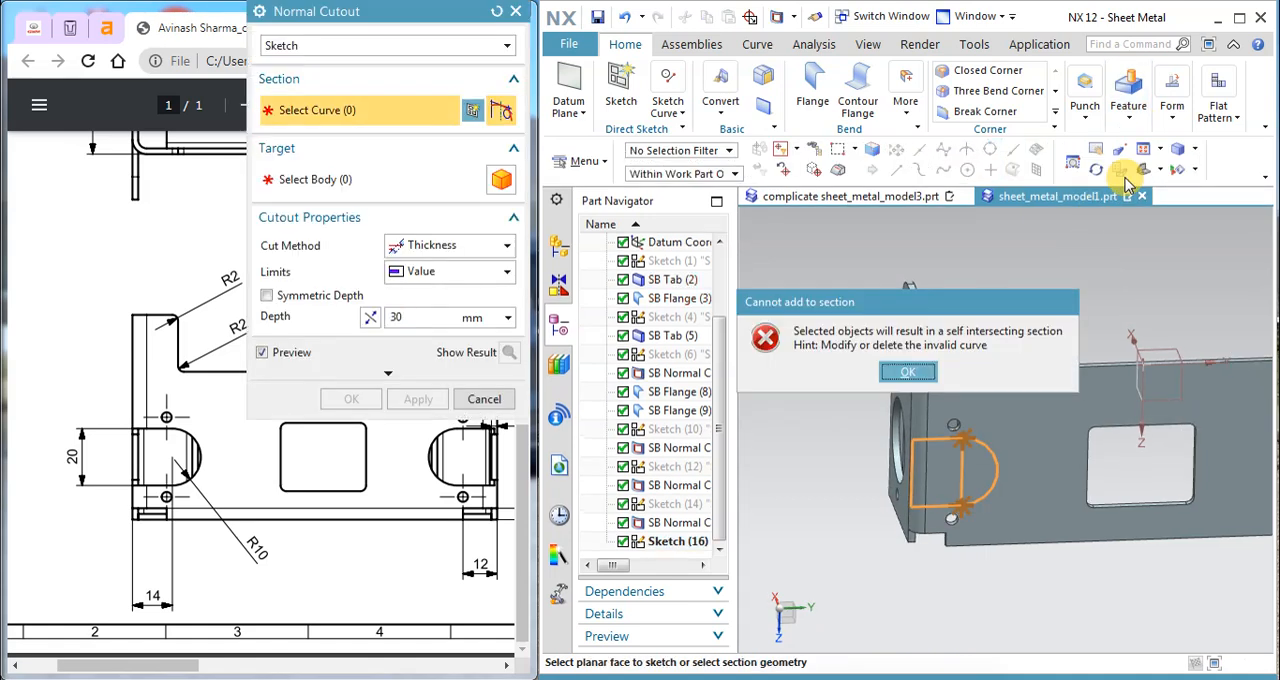
click(908, 373)
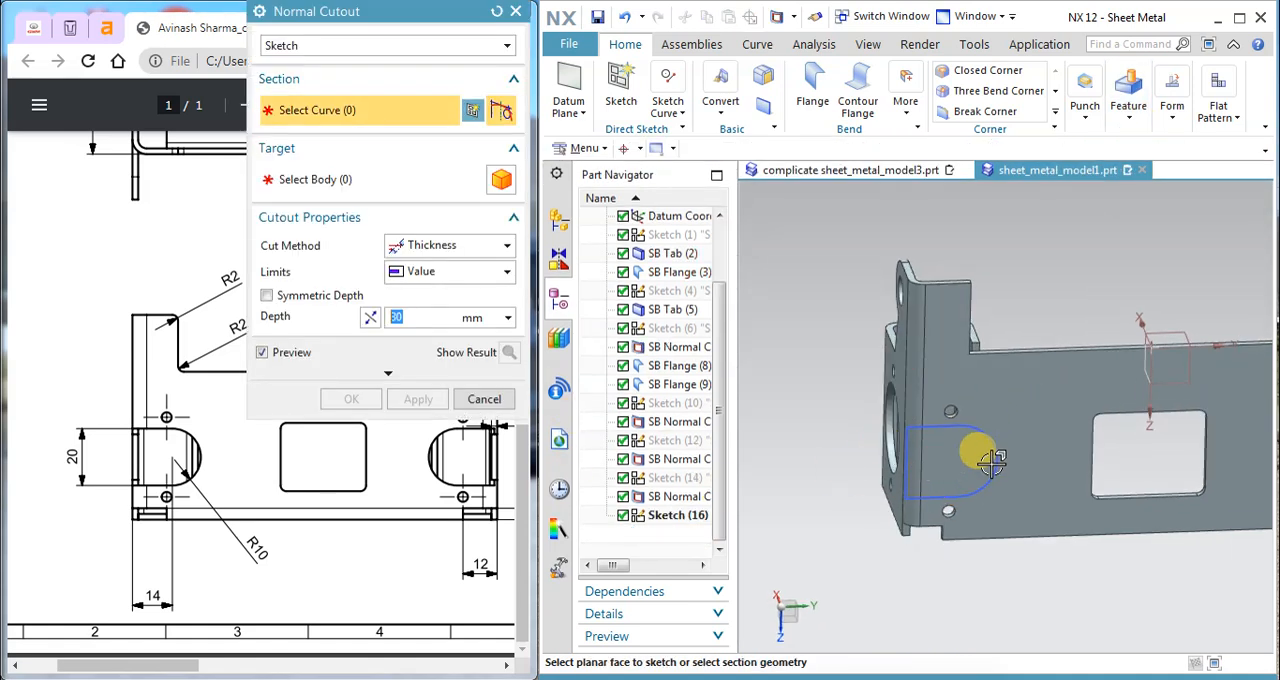
Step: Use the slot sketch's curves as the Normal Cutout section, with the Thickness cut method, and reverse the cut direction
click(1087, 117)
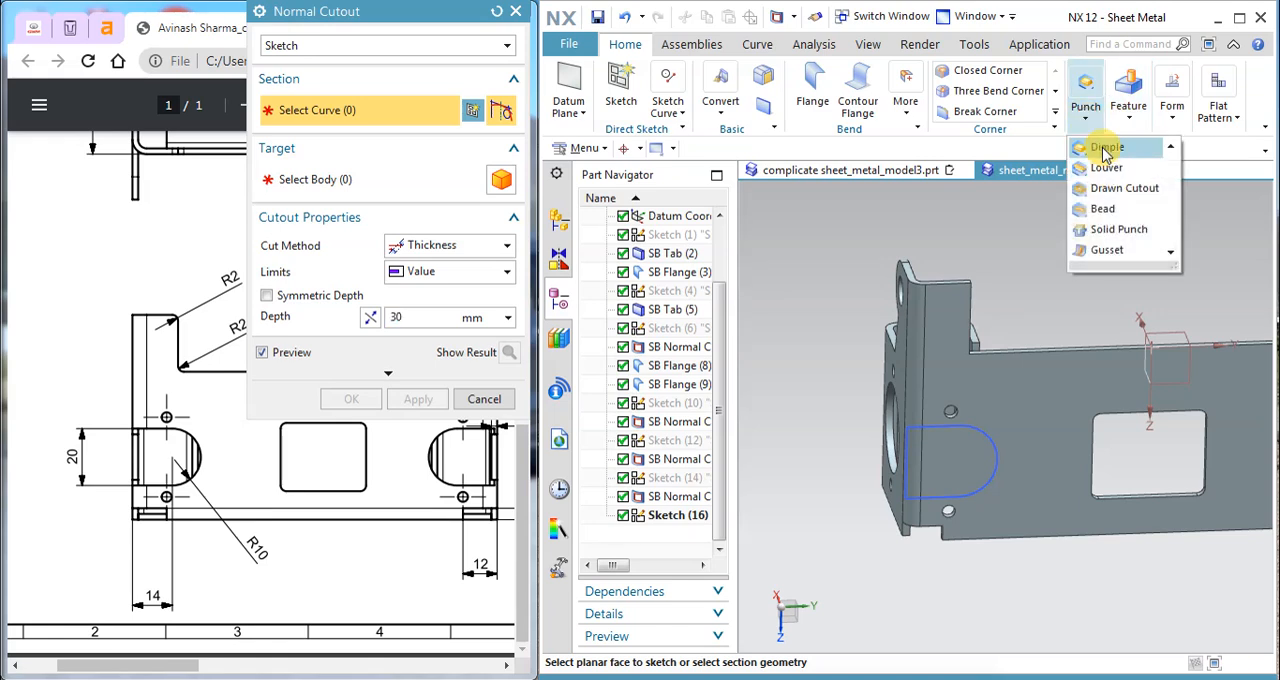
click(1144, 118)
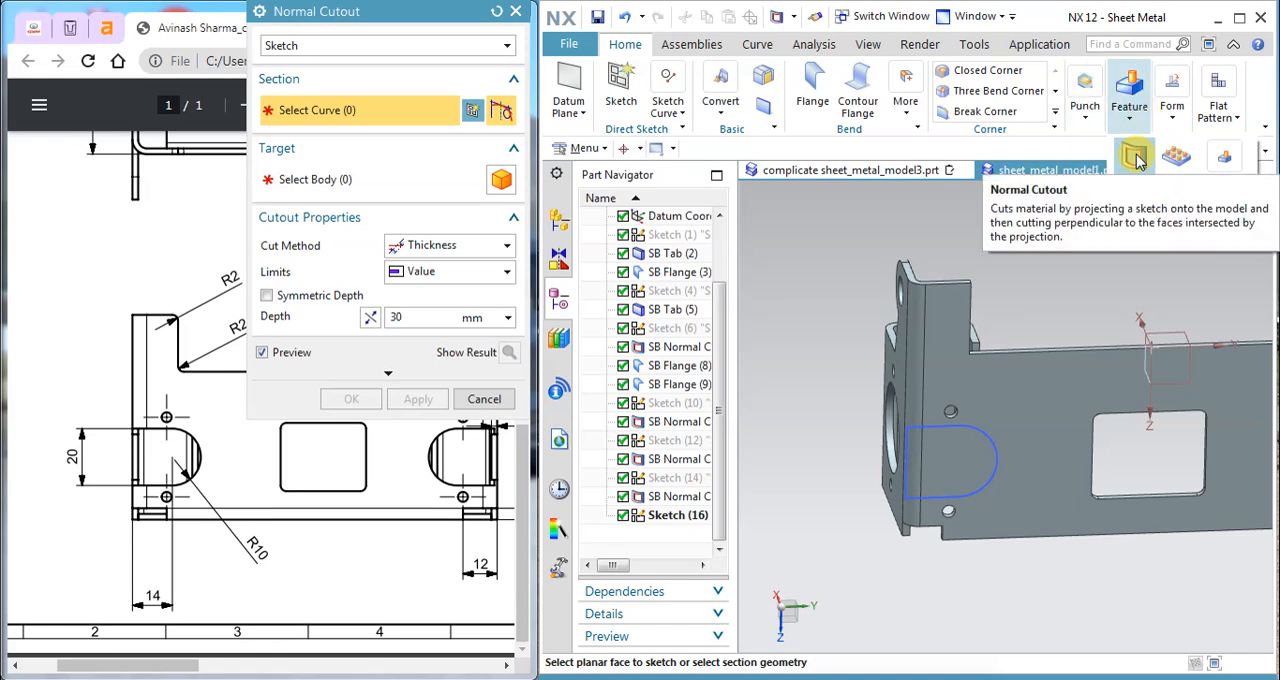
click(1137, 160)
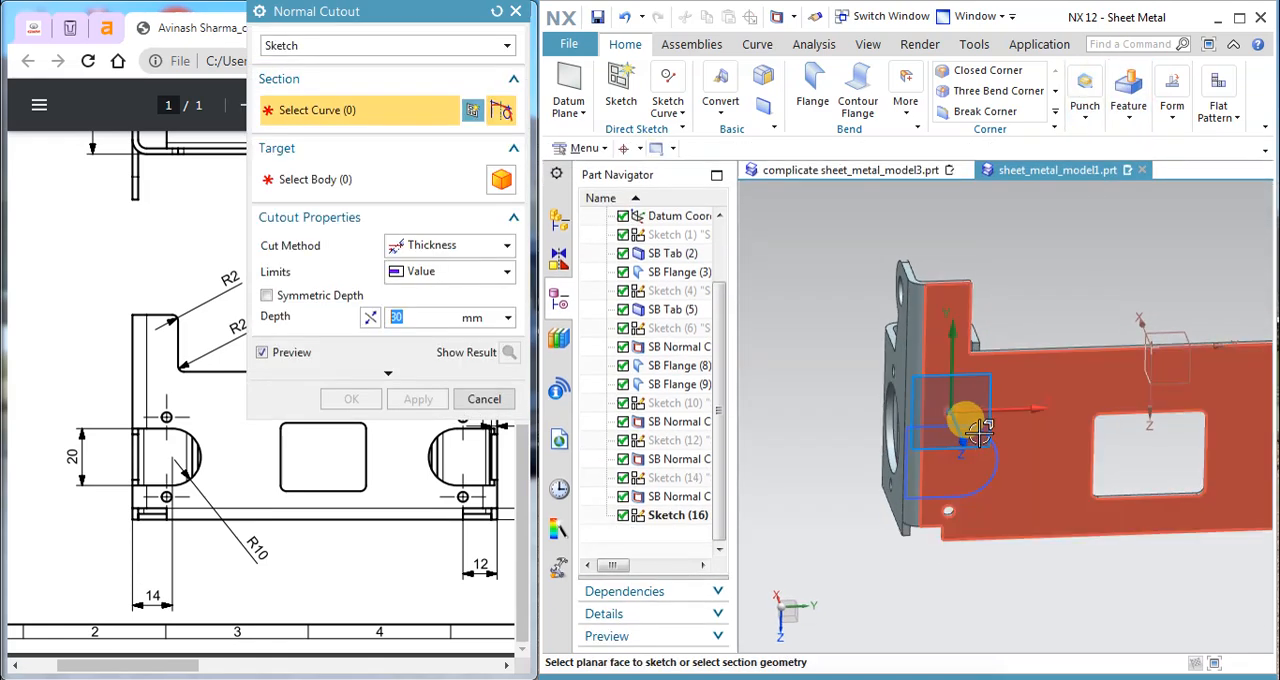
click(988, 440)
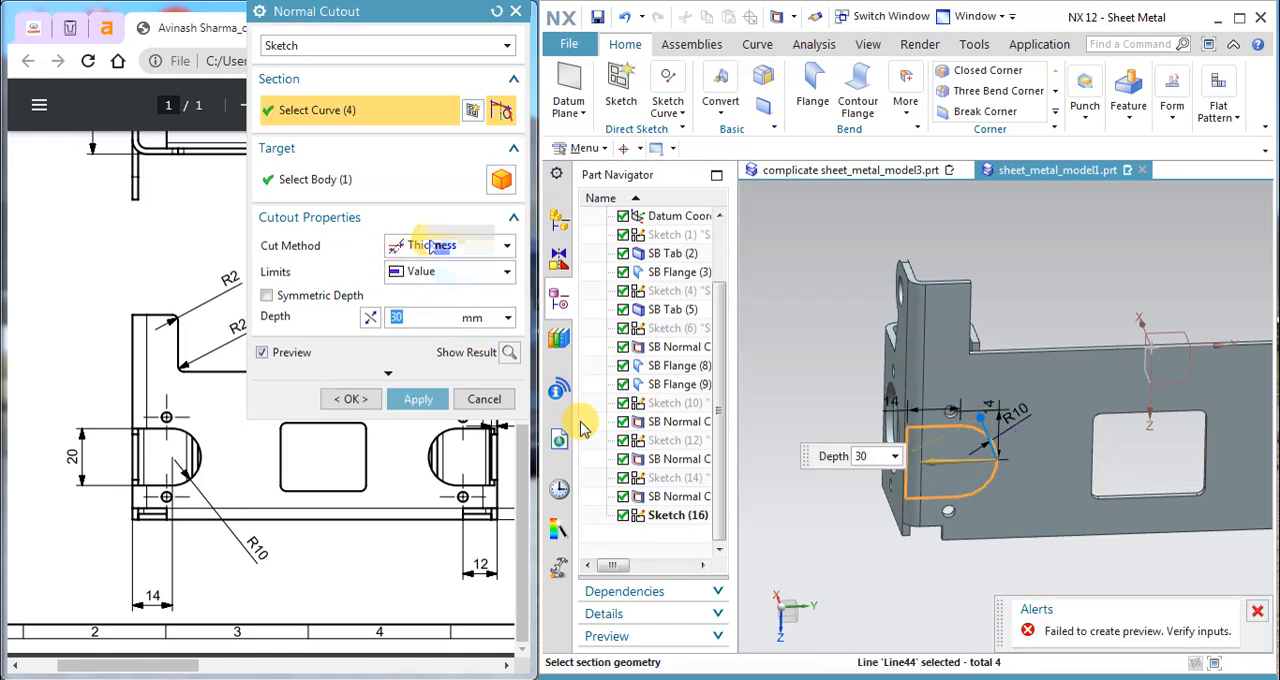
click(370, 317)
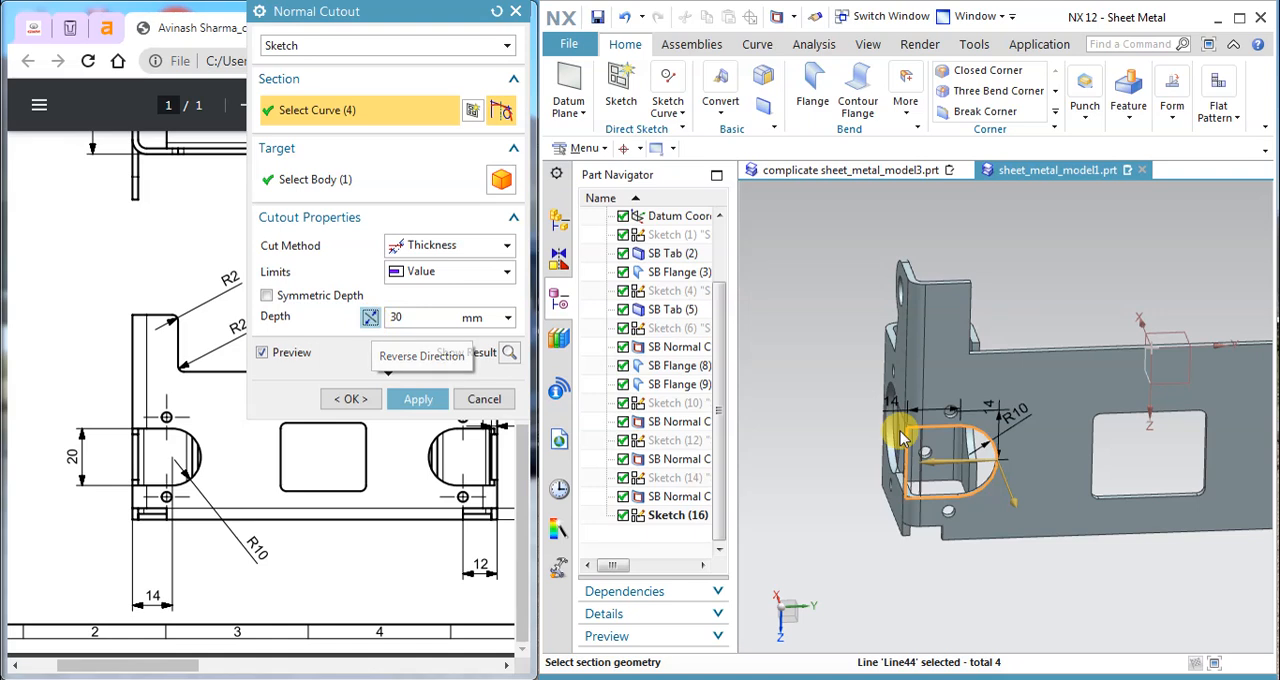
Step: Set the cutout depth to 2 mm and apply the slot cut to the base plate
mouse_move(975, 385)
middle_down()
mouse_move(1000, 380)
mouse_move(970, 402)
middle_up()
drag(422, 317, 373, 318)
text(2)
key(Return)
middle_drag(957, 452, 1034, 434)
click(420, 400)
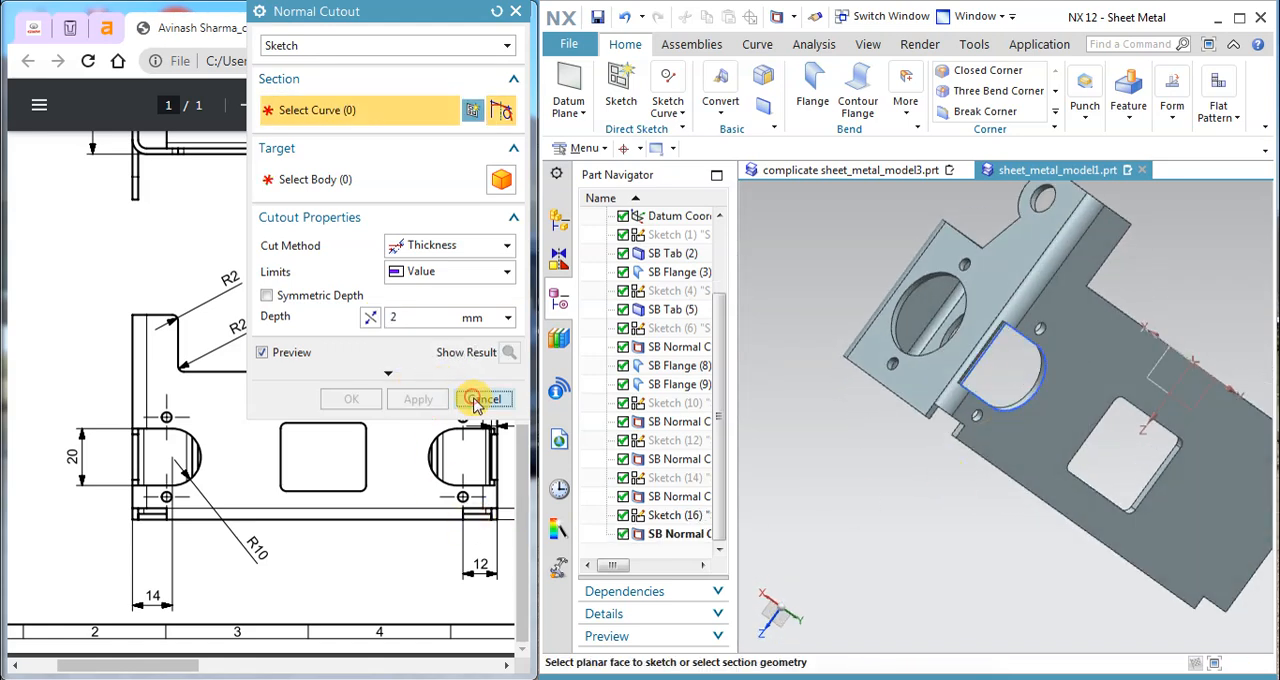
click(471, 399)
Step: Compare the slot's cut across the bend with the same slot in complicate sheet_metal_model3.prt
click(1039, 384)
middle_drag(1040, 418, 970, 425)
click(848, 193)
mouse_move(911, 385)
middle_down()
mouse_move(890, 387)
mouse_move(894, 364)
mouse_move(910, 362)
middle_up()
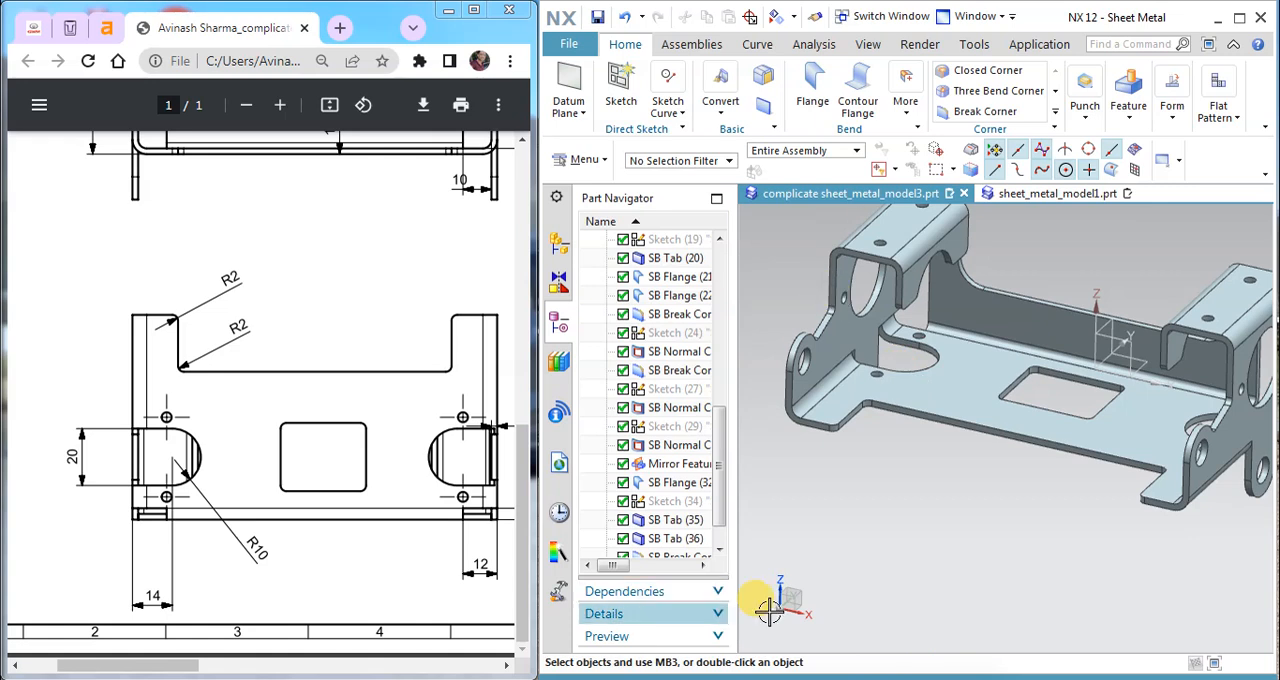
click(1020, 195)
middle_drag(1003, 375, 1060, 374)
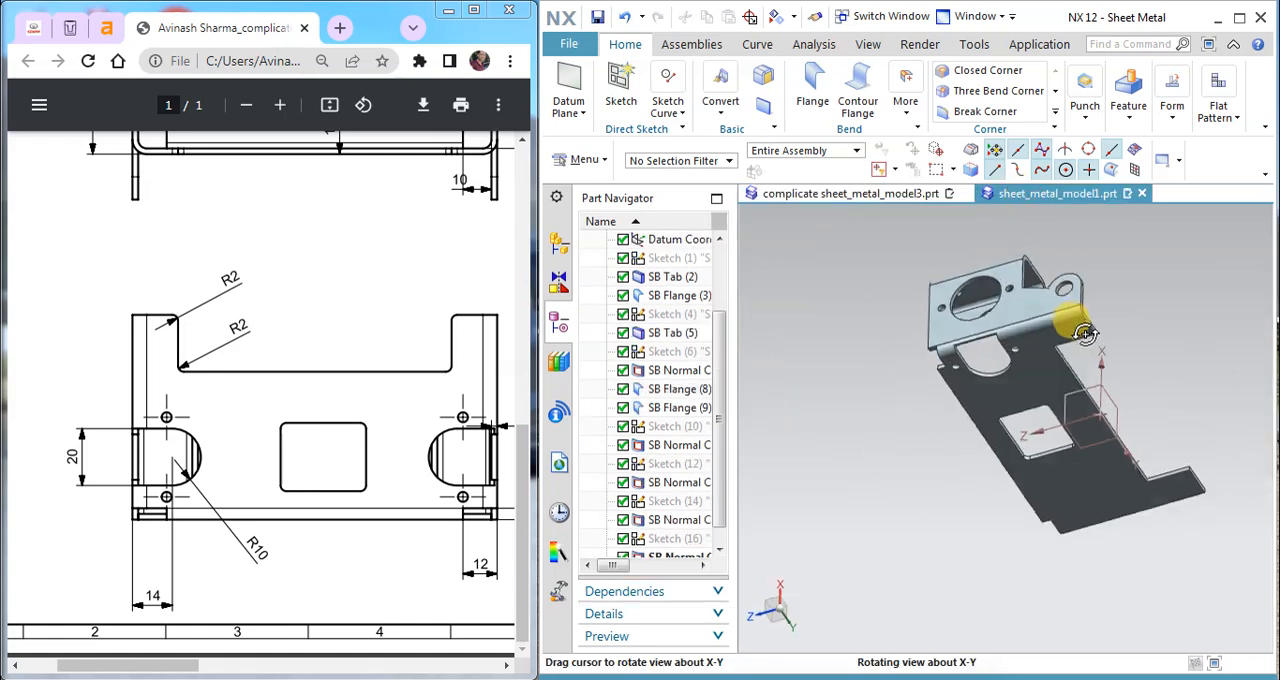
middle_drag(1082, 322, 975, 380)
scroll(1071, 337, up, 5)
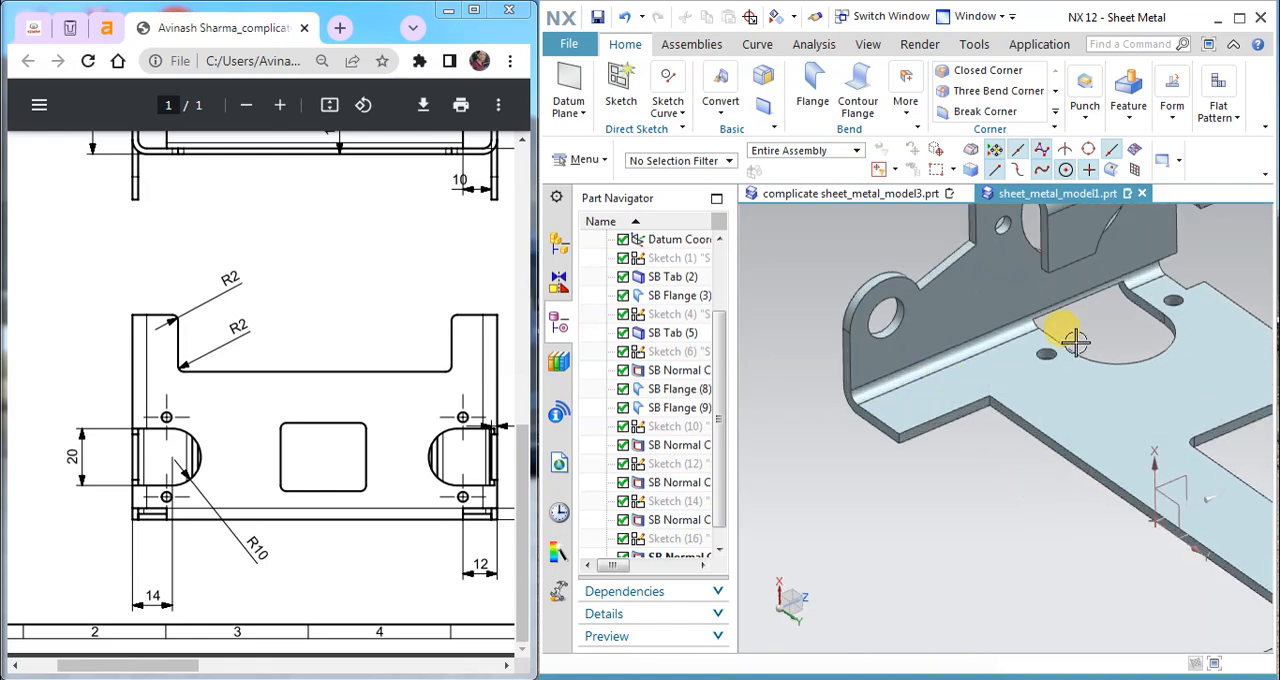
mouse_move(1106, 331)
middle_down()
mouse_move(1108, 349)
mouse_move(1102, 332)
mouse_move(1117, 325)
middle_up()
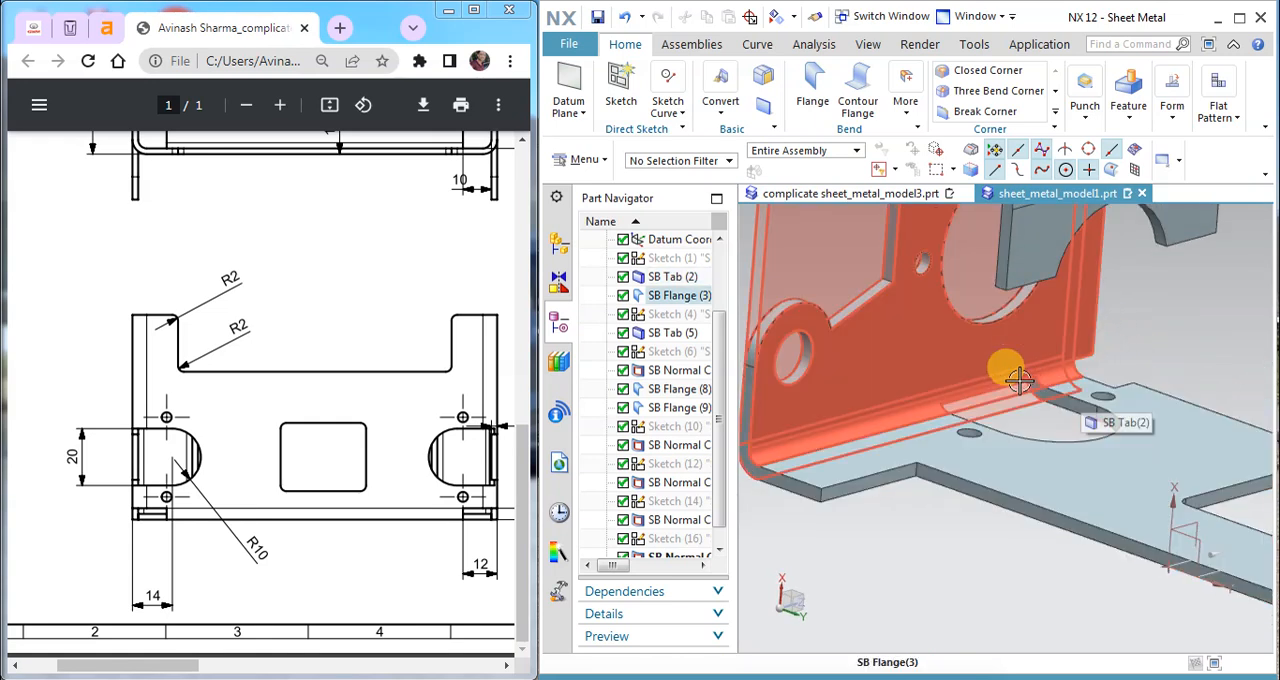
click(897, 193)
middle_drag(968, 405, 922, 366)
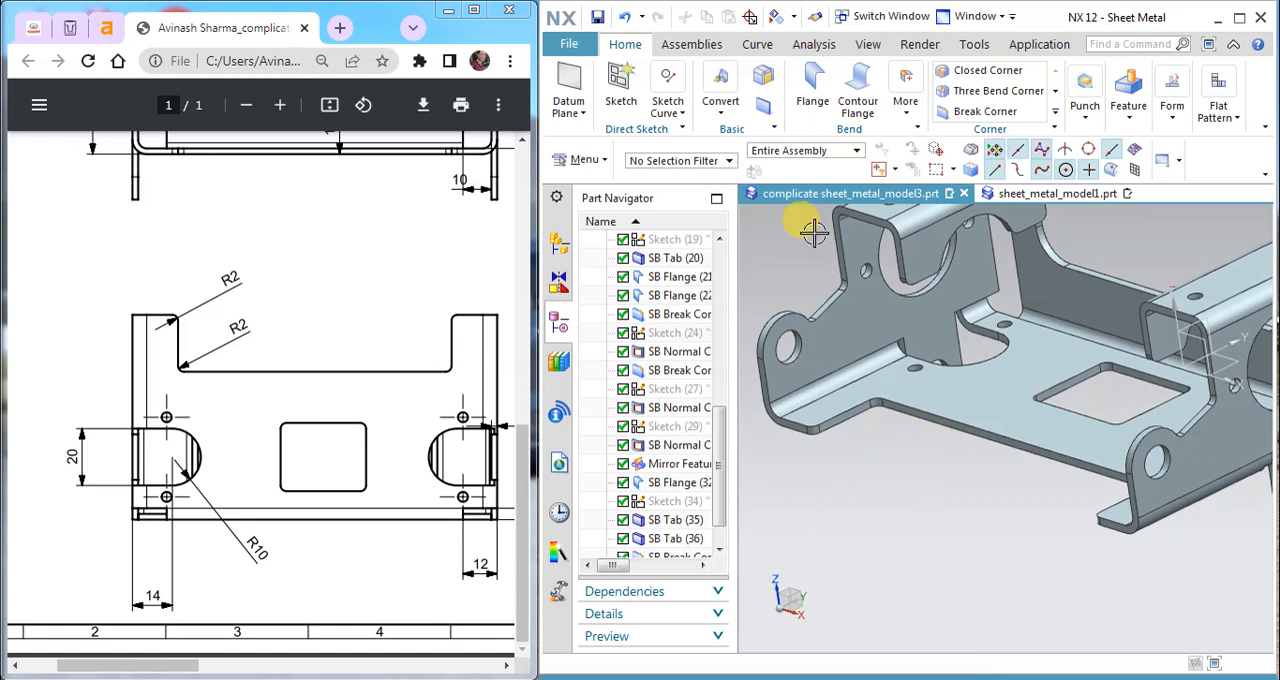
Step: Edit the slot's Normal Cutout in sheet_metal_model1.prt and set its depth to 4 mm
click(1020, 197)
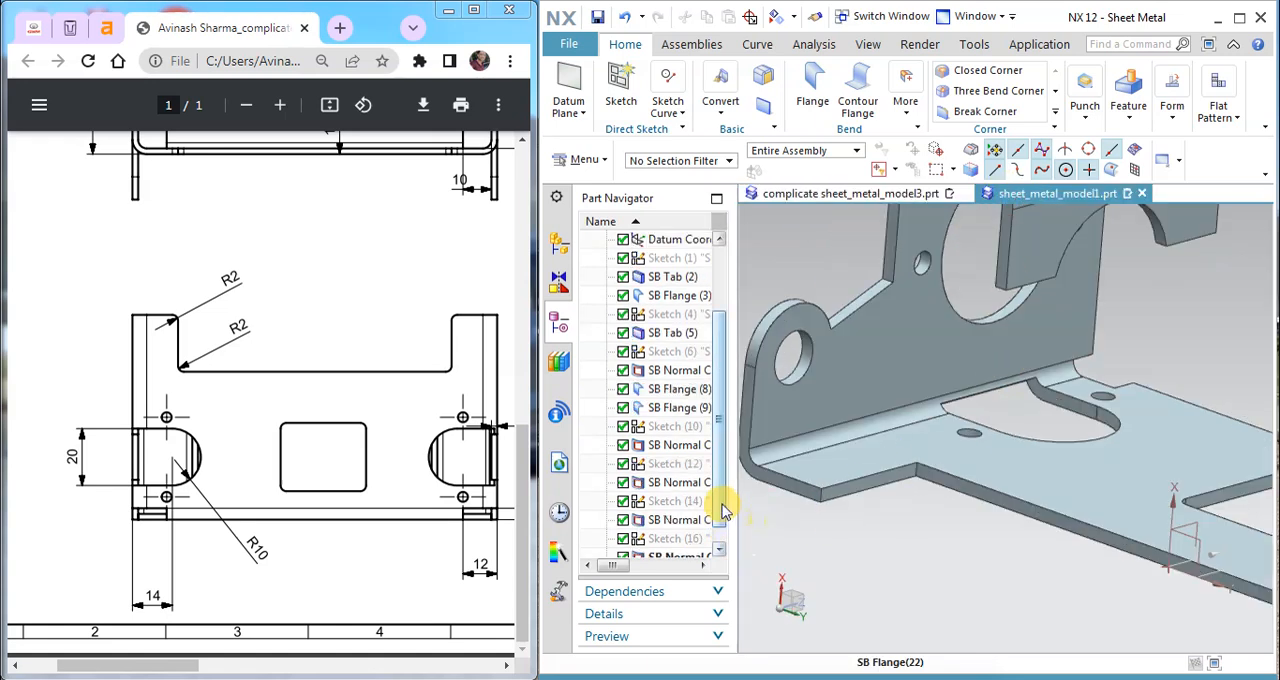
scroll(724, 512, down, 1)
double_click(668, 535)
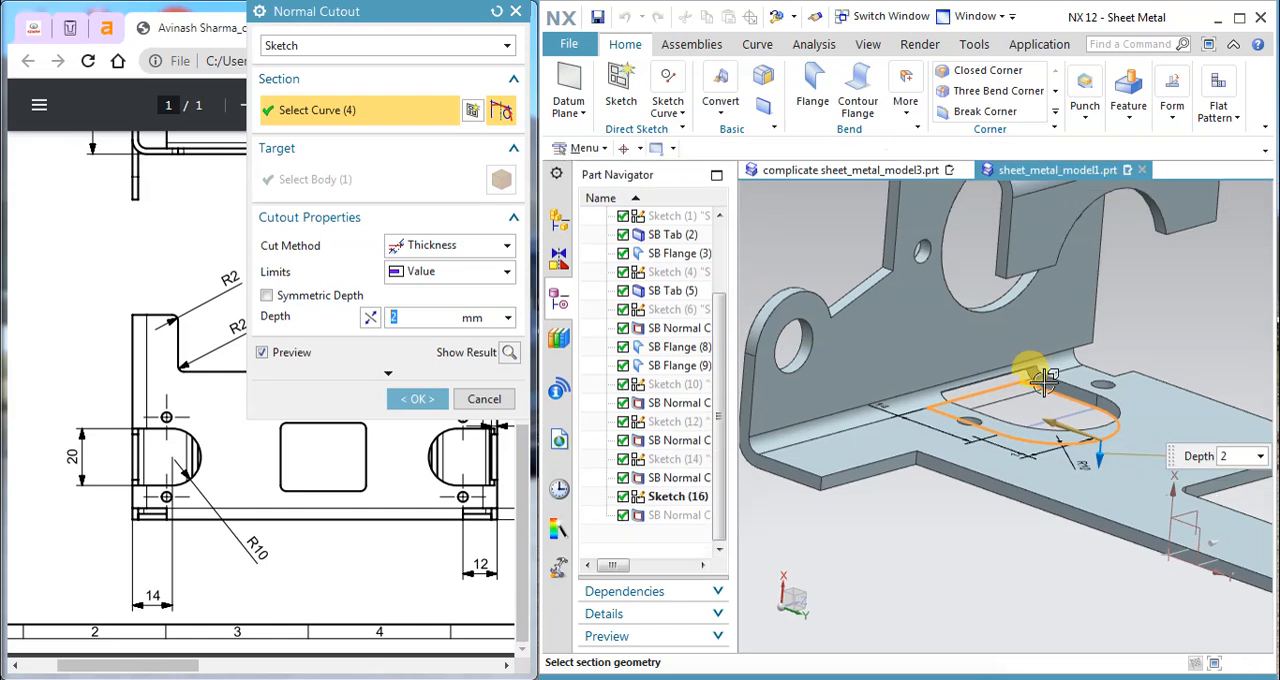
scroll(1044, 381, up, 2)
drag(1136, 505, 1130, 519)
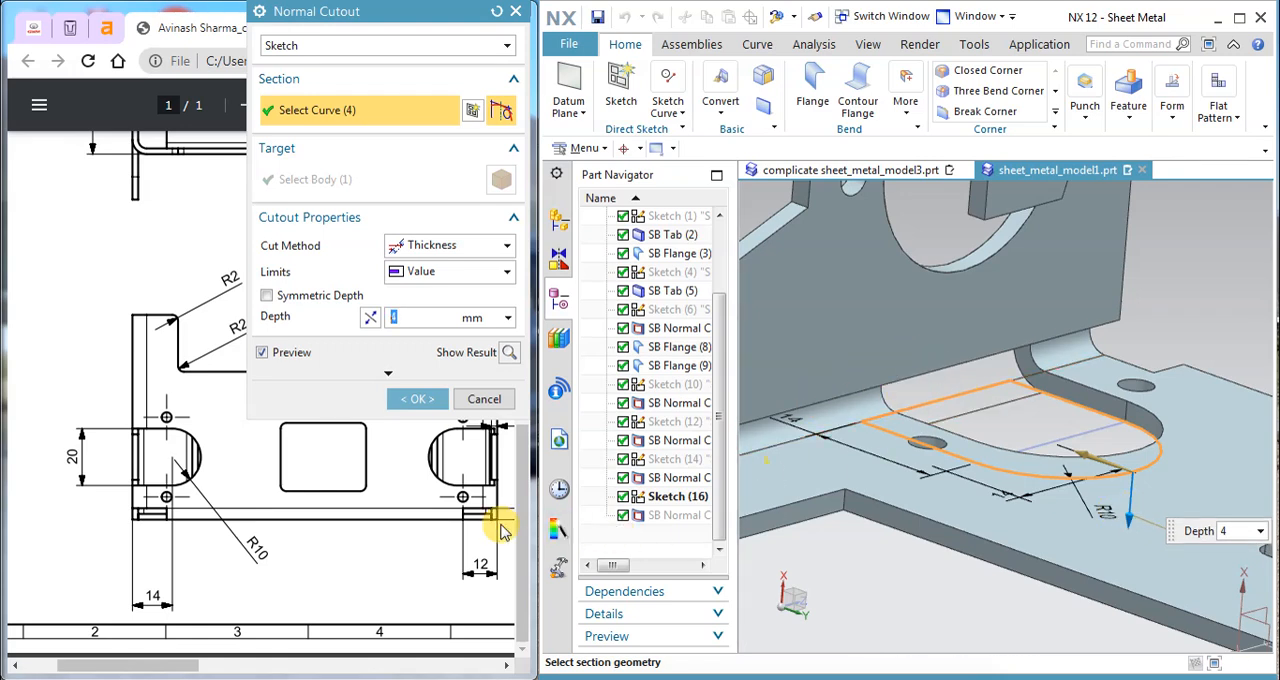
click(418, 399)
Step: Create a sketch on the outer face of the side flange with the large round hole
middle_drag(1105, 390, 951, 424)
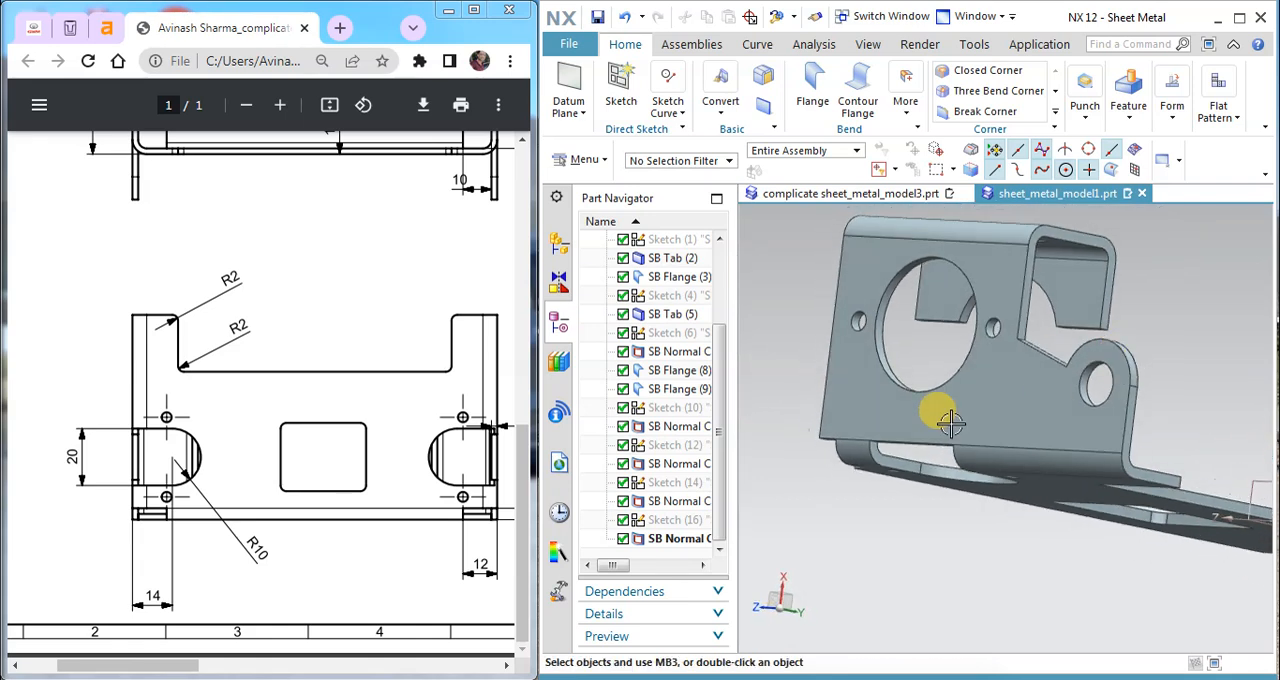
scroll(1050, 400, down, 3)
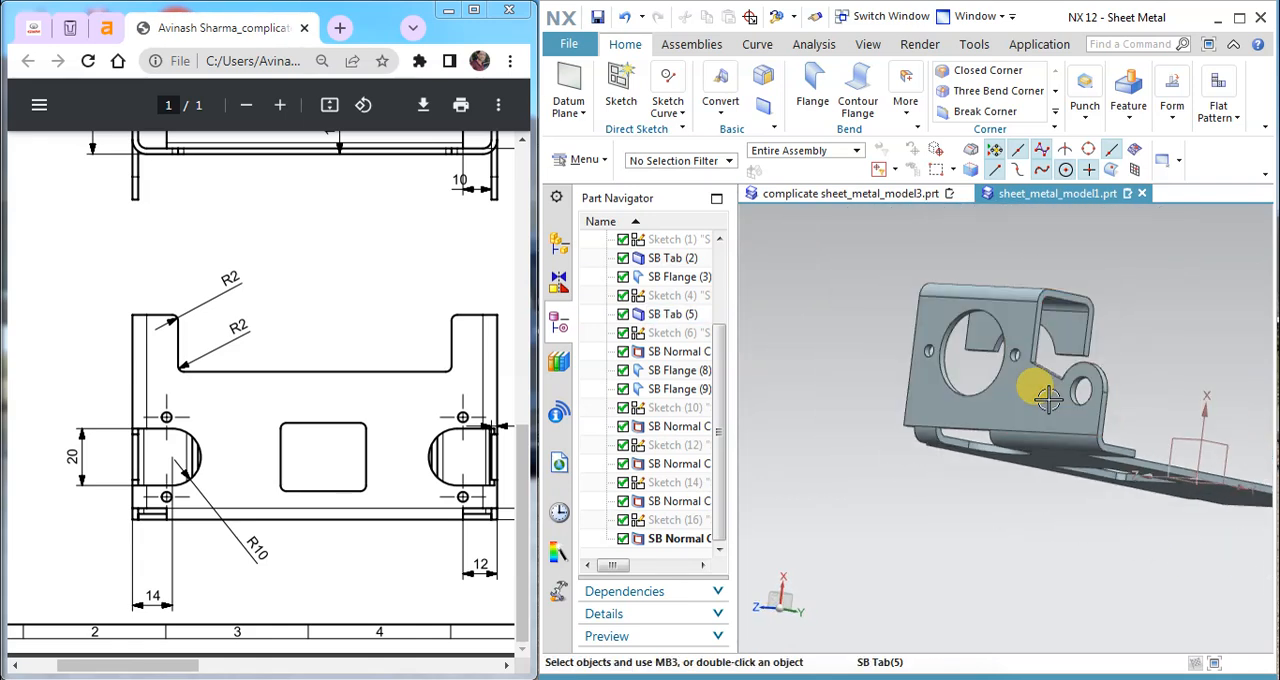
middle_drag(1048, 398, 1029, 400)
click(620, 88)
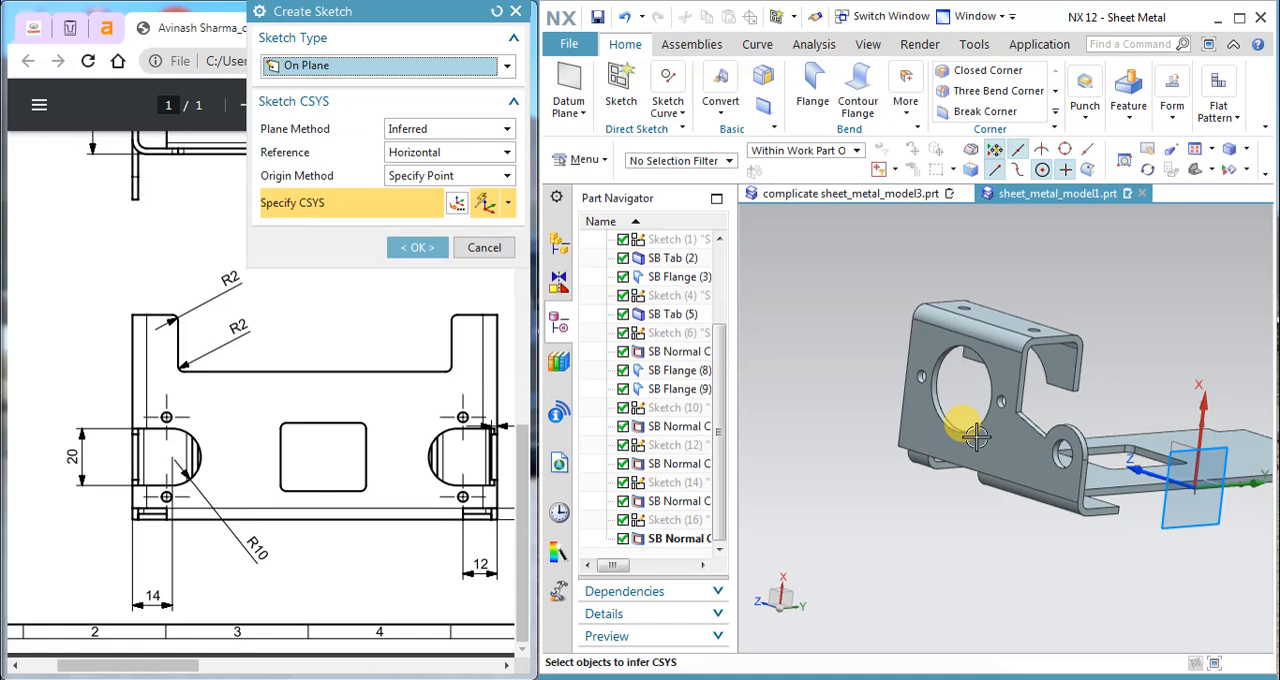
click(975, 437)
middle_drag(970, 420, 937, 362)
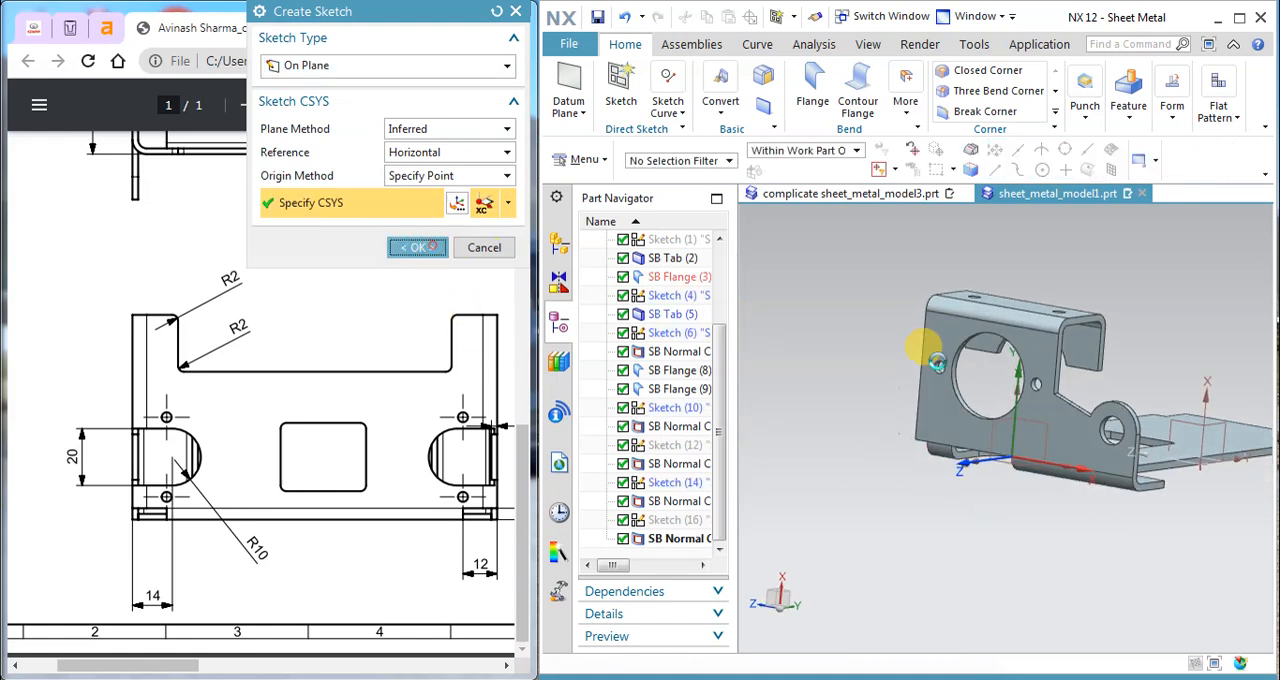
middle_click(937, 362)
Step: Sketch a rectangle about 15 mm wide and 17.5 mm high extending down from the flange face's lower edge
drag(186, 666, 445, 660)
scroll(360, 435, up, 4)
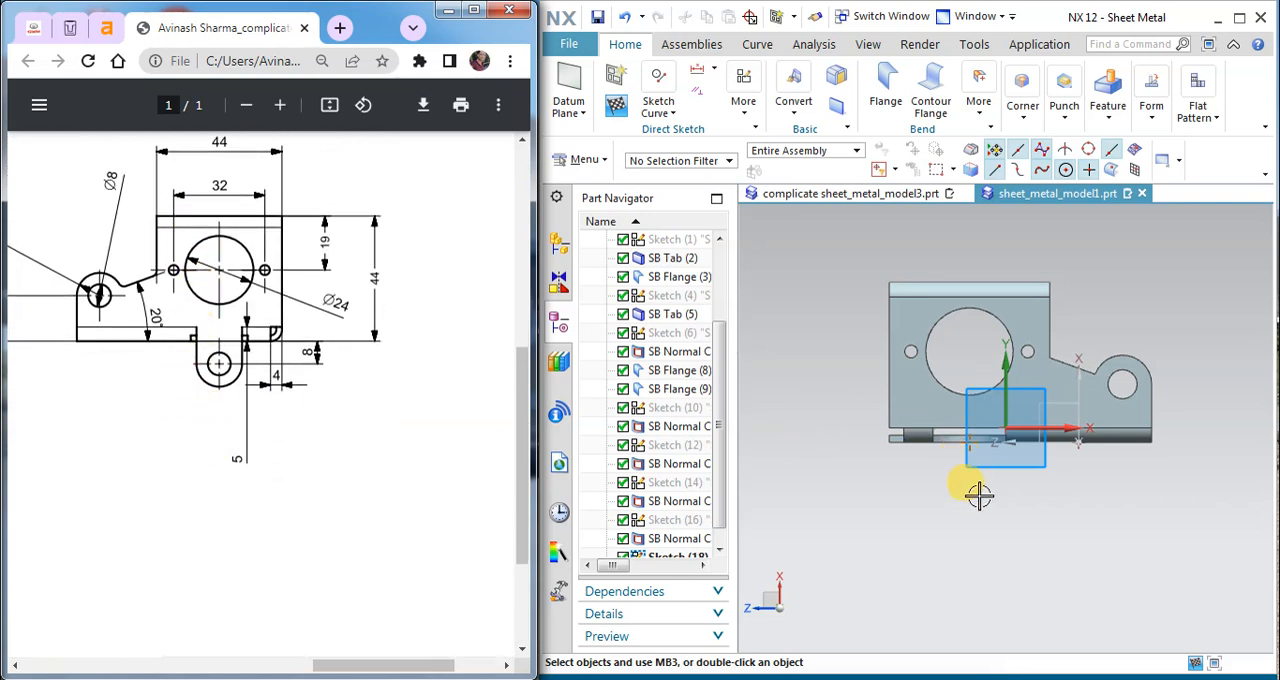
right_click(1128, 277)
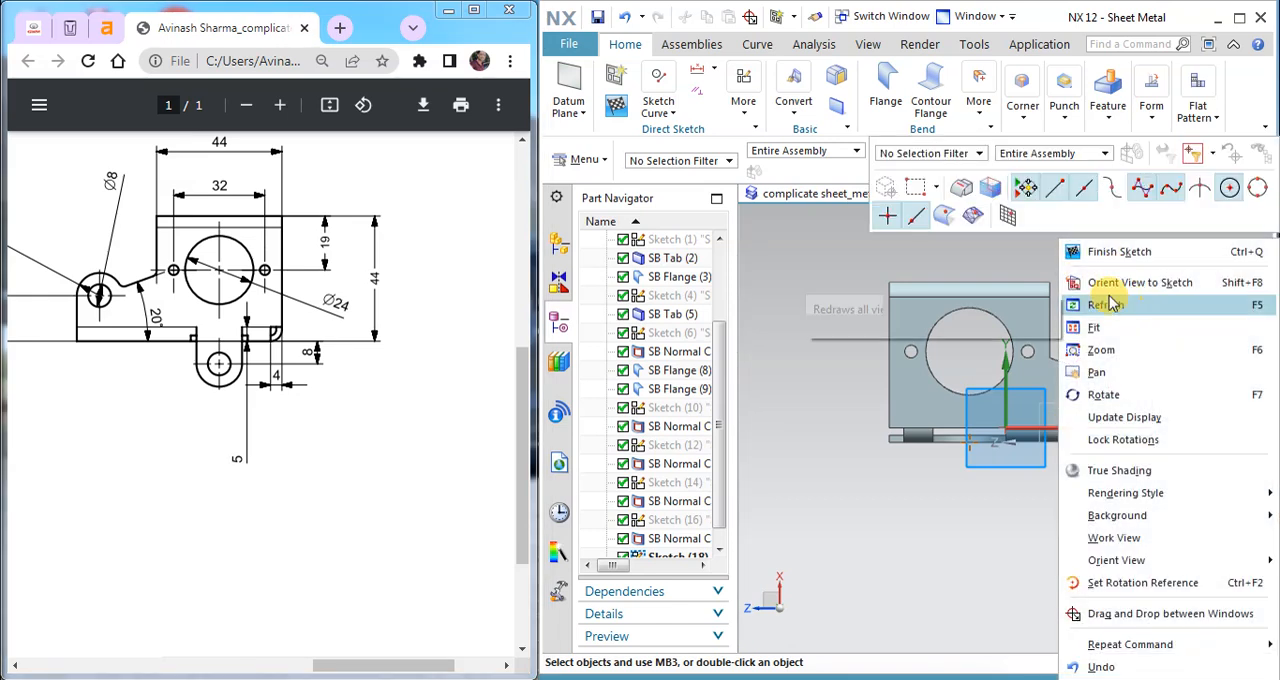
scroll(974, 460, down, 3)
scroll(974, 343, down, 3)
click(663, 115)
click(778, 244)
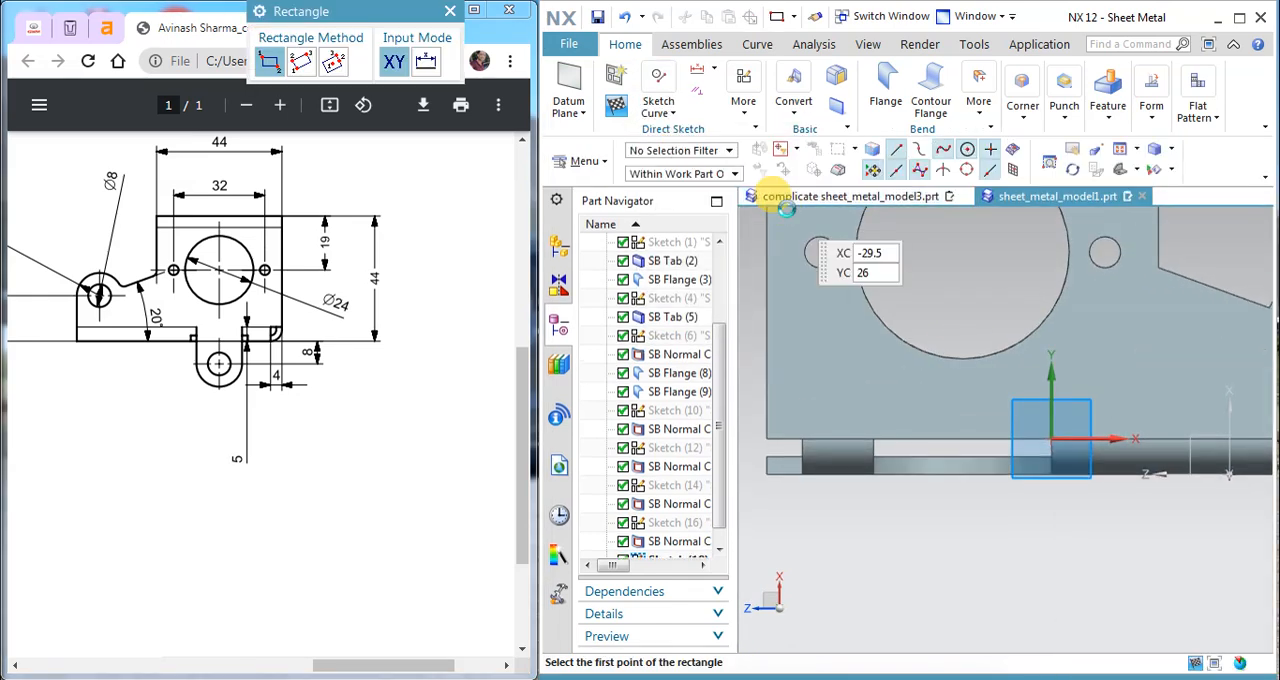
click(899, 439)
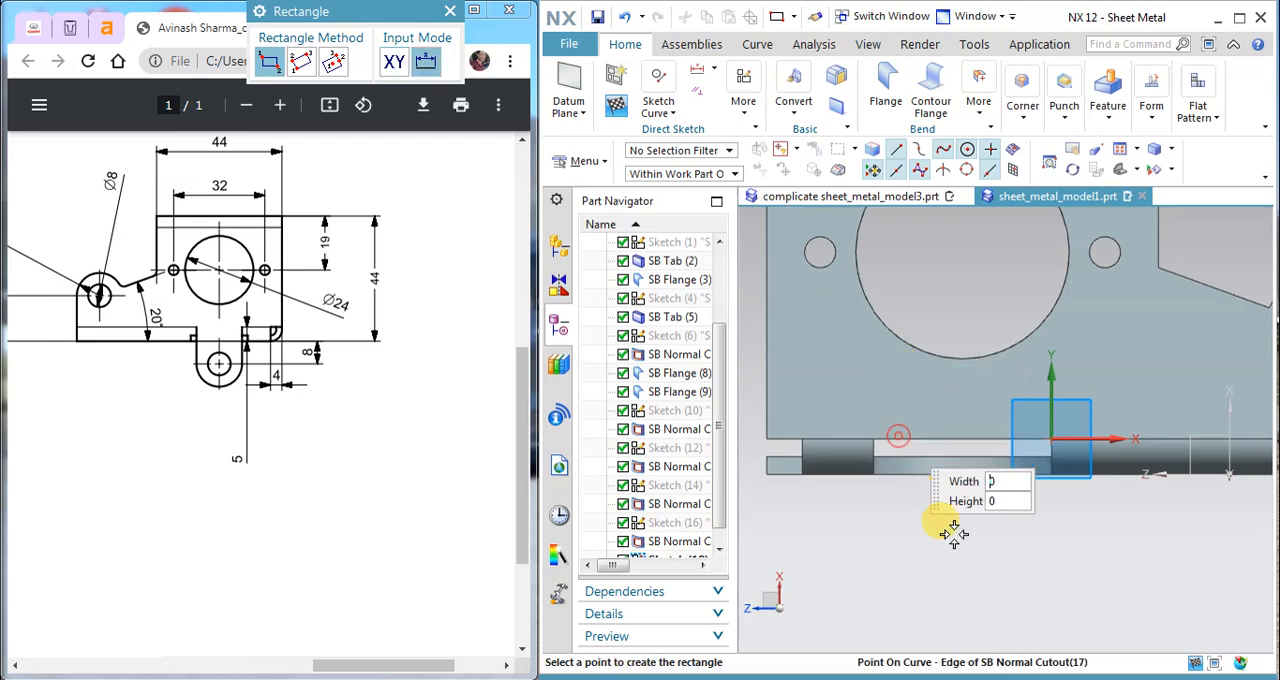
click(1031, 593)
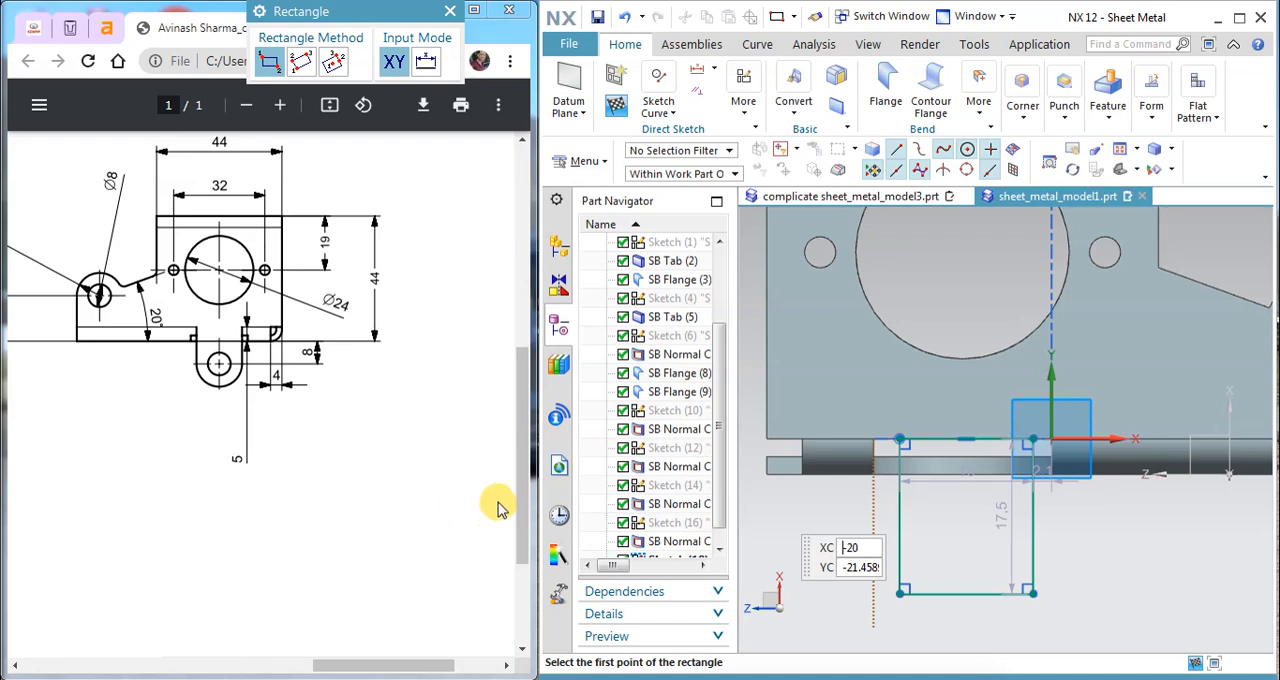
key(Escape)
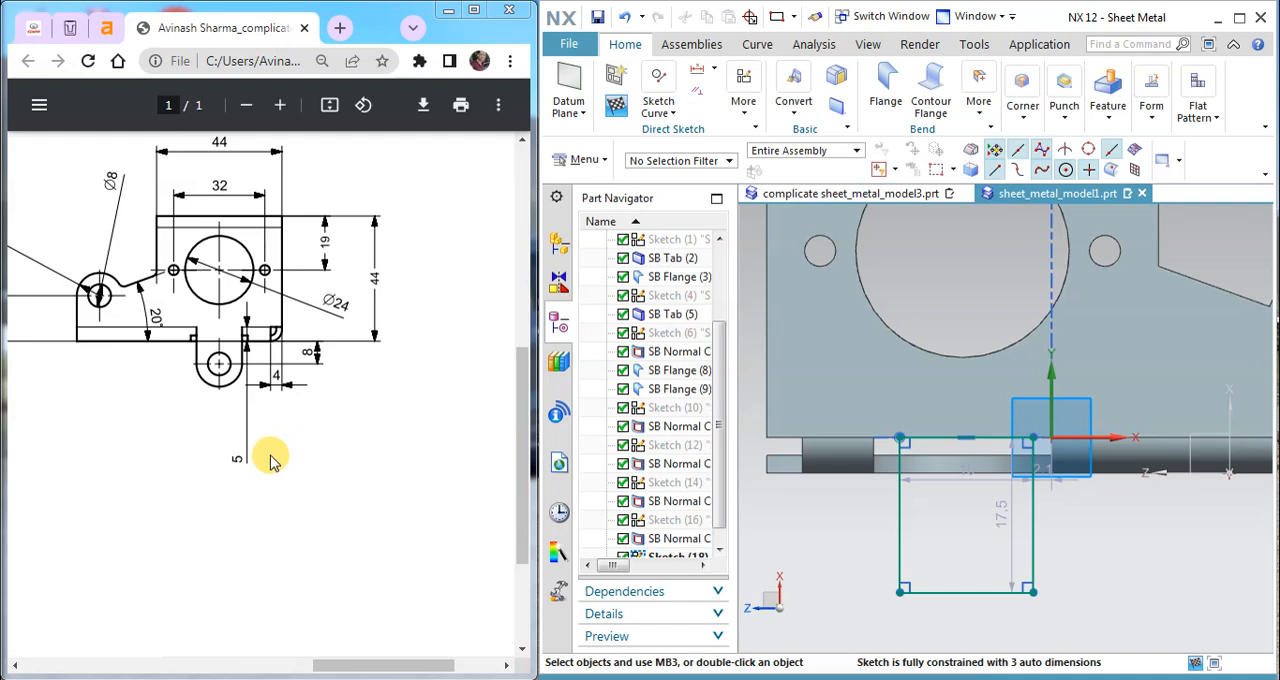
Step: Set the rectangle's height to 8 mm, matching the tab dimension in the drawing
ctrl+scroll(193, 338, up, 2)
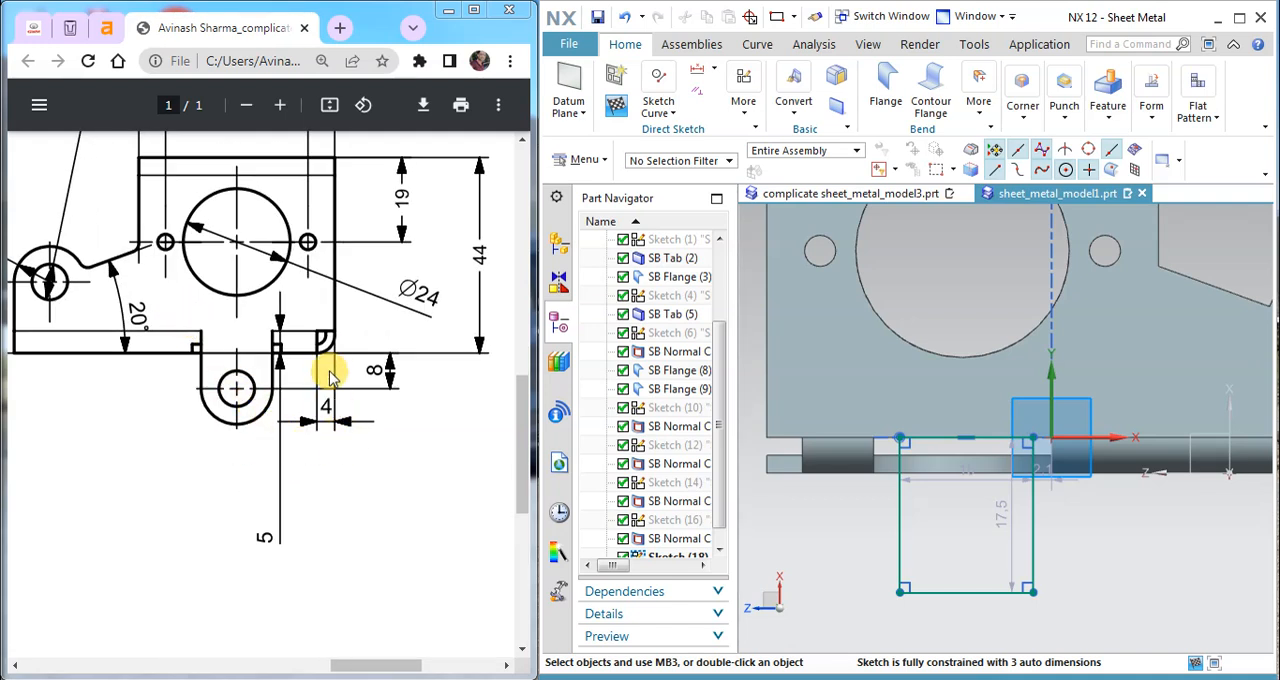
double_click(998, 517)
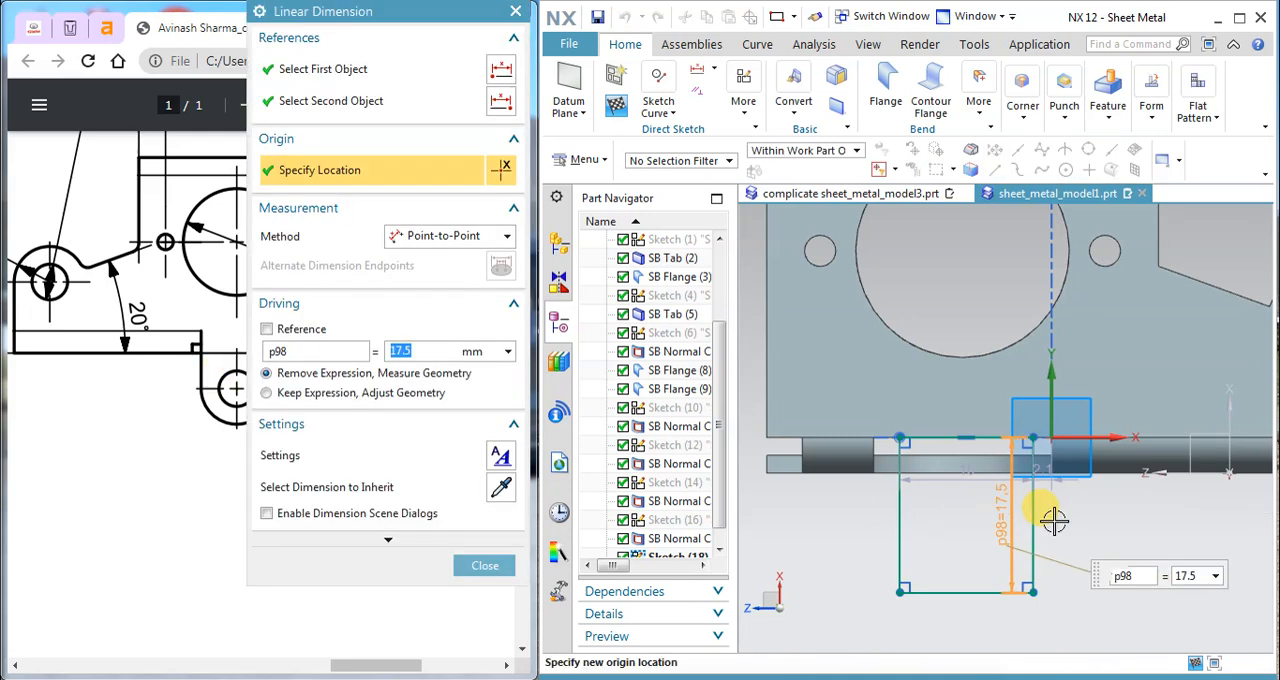
key(Return)
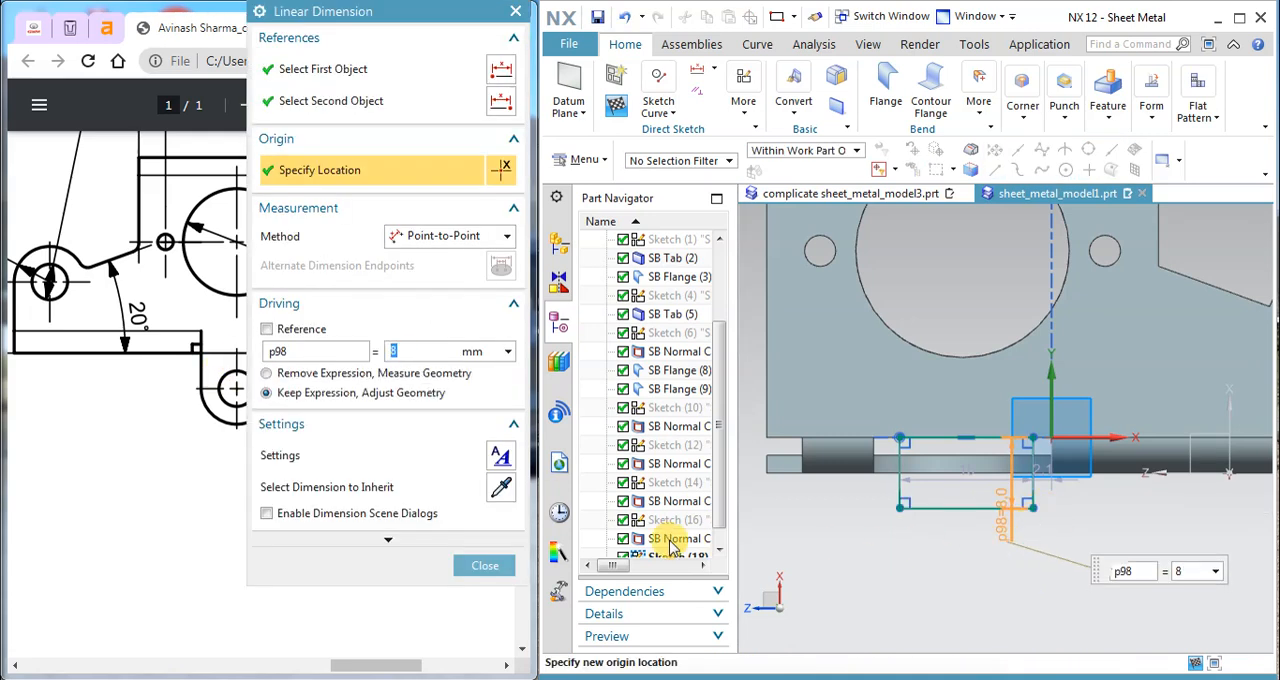
click(503, 563)
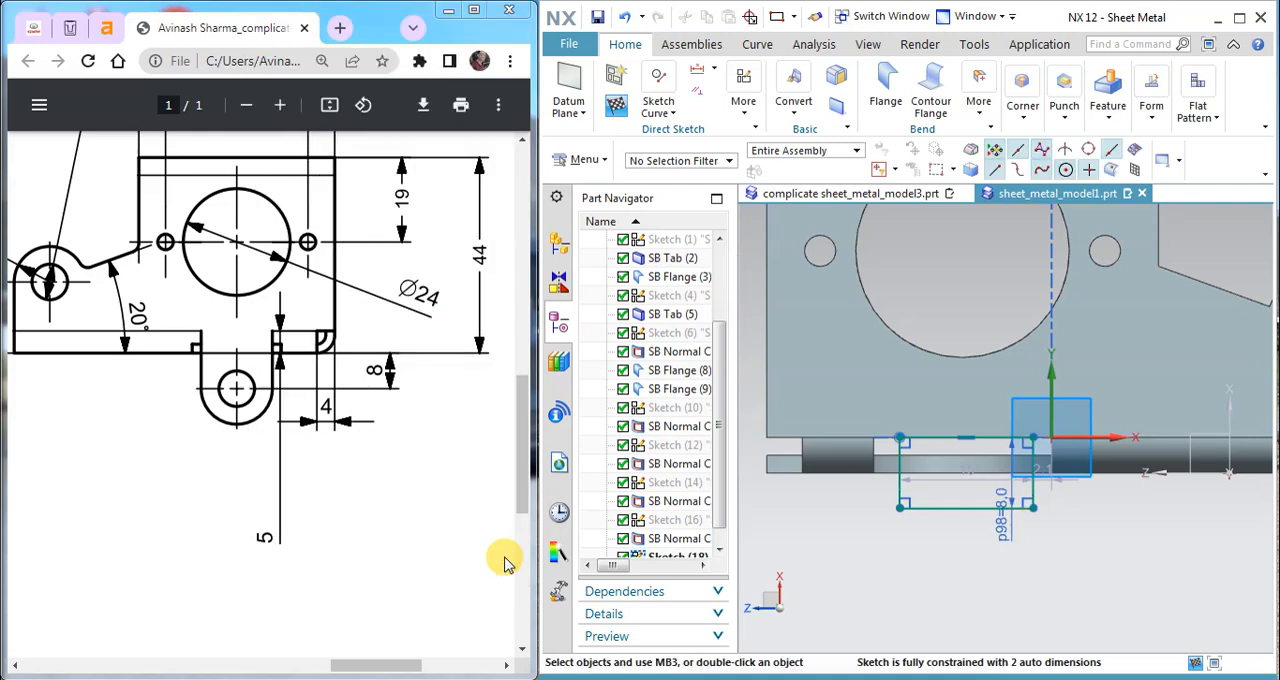
Step: Sketch a circle centred on the midpoint of the rectangle's lower edge and passing through its lower corner
click(677, 110)
click(766, 163)
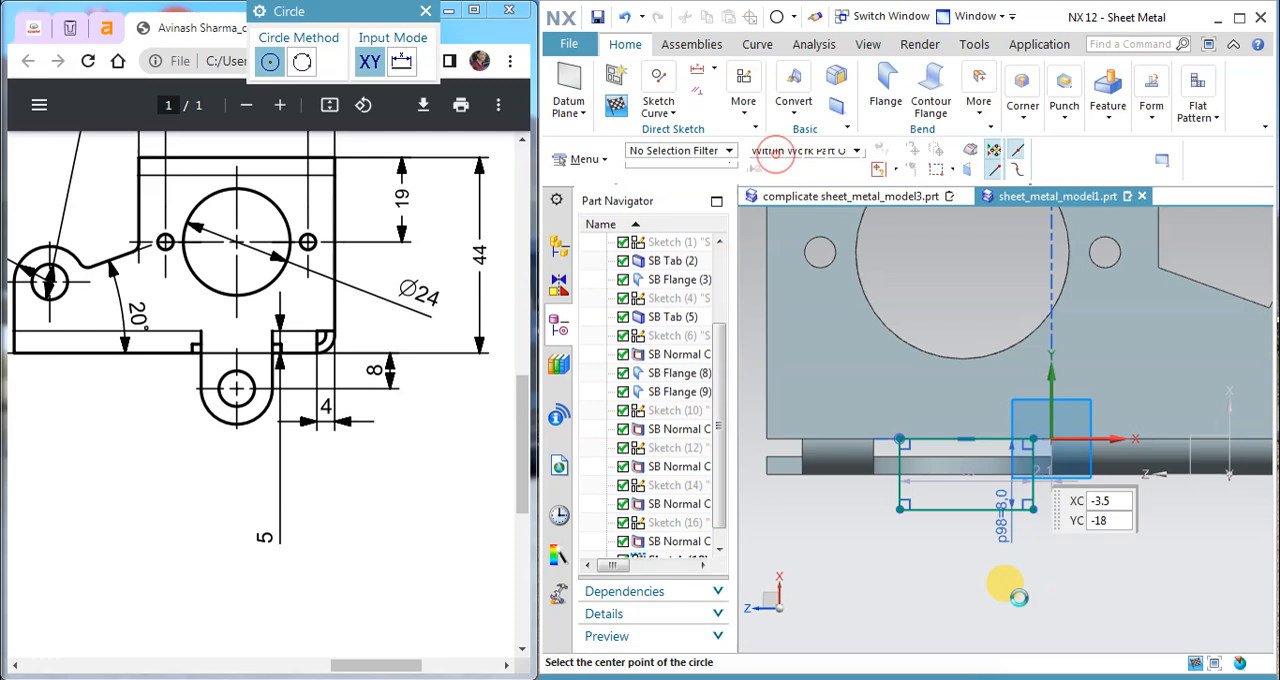
click(966, 509)
click(900, 509)
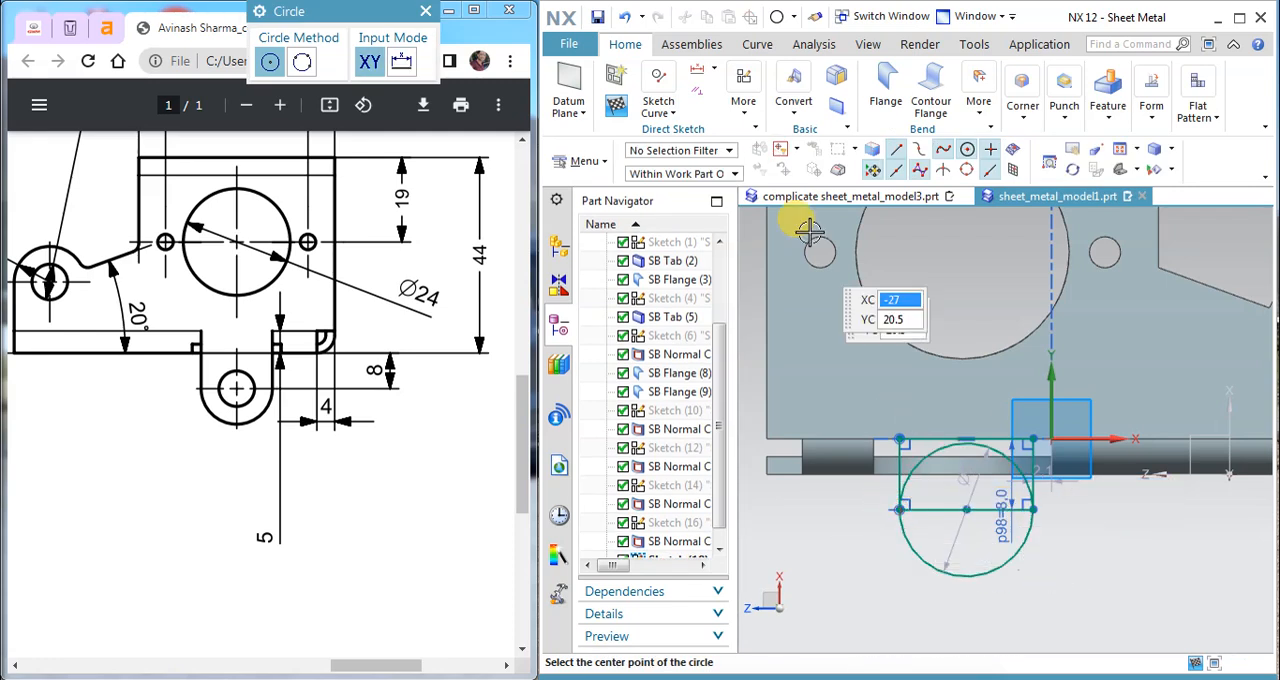
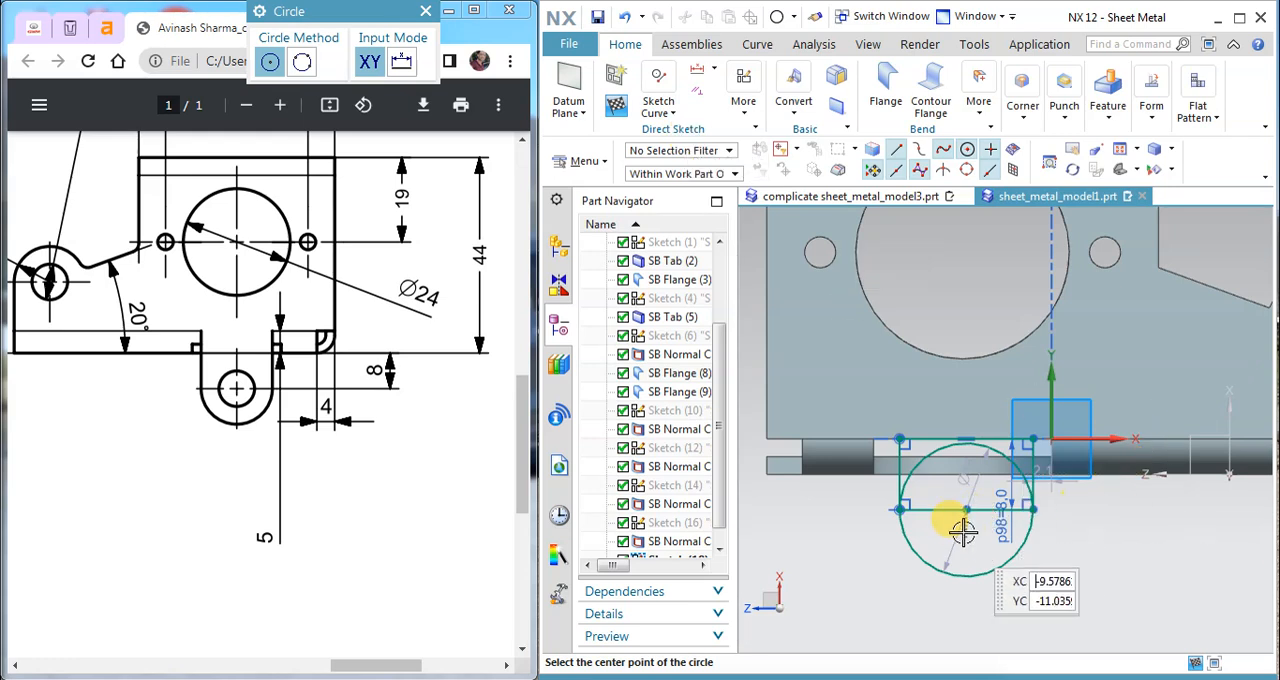
Step: Trim away the circle's upper arc and the rectangle's lower edge to leave a tab outline with a rounded end
key(Escape)
click(660, 108)
click(718, 218)
click(938, 452)
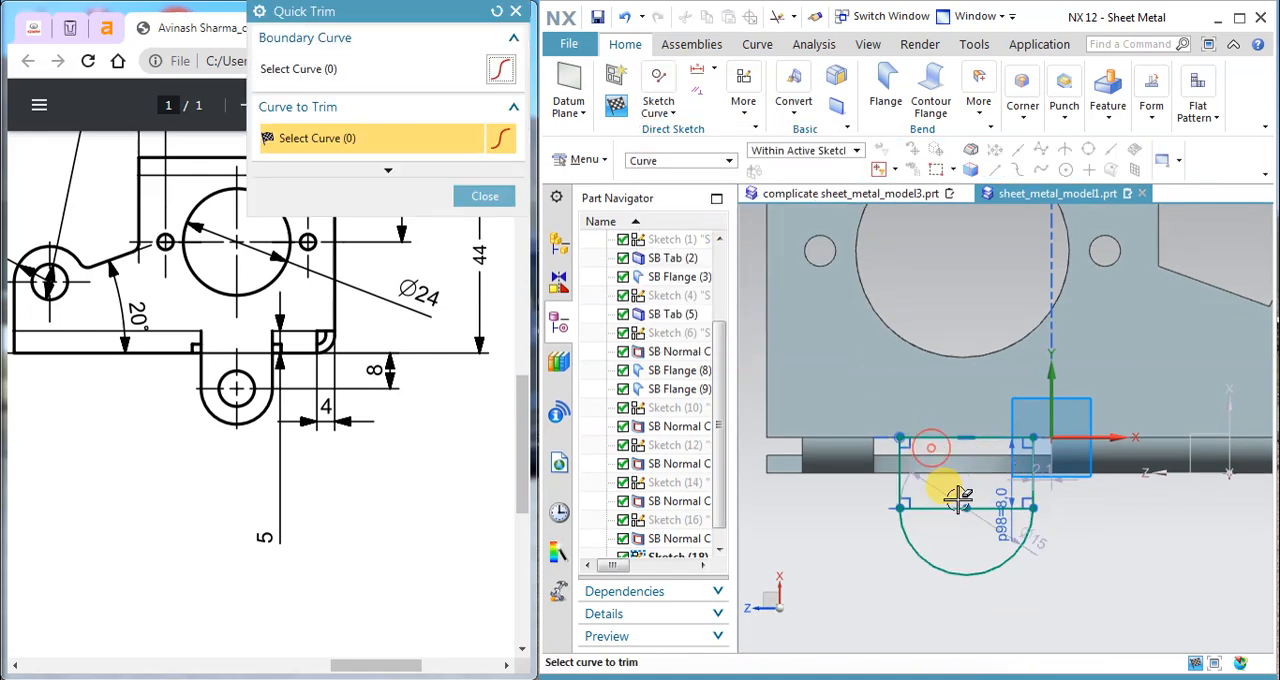
click(975, 507)
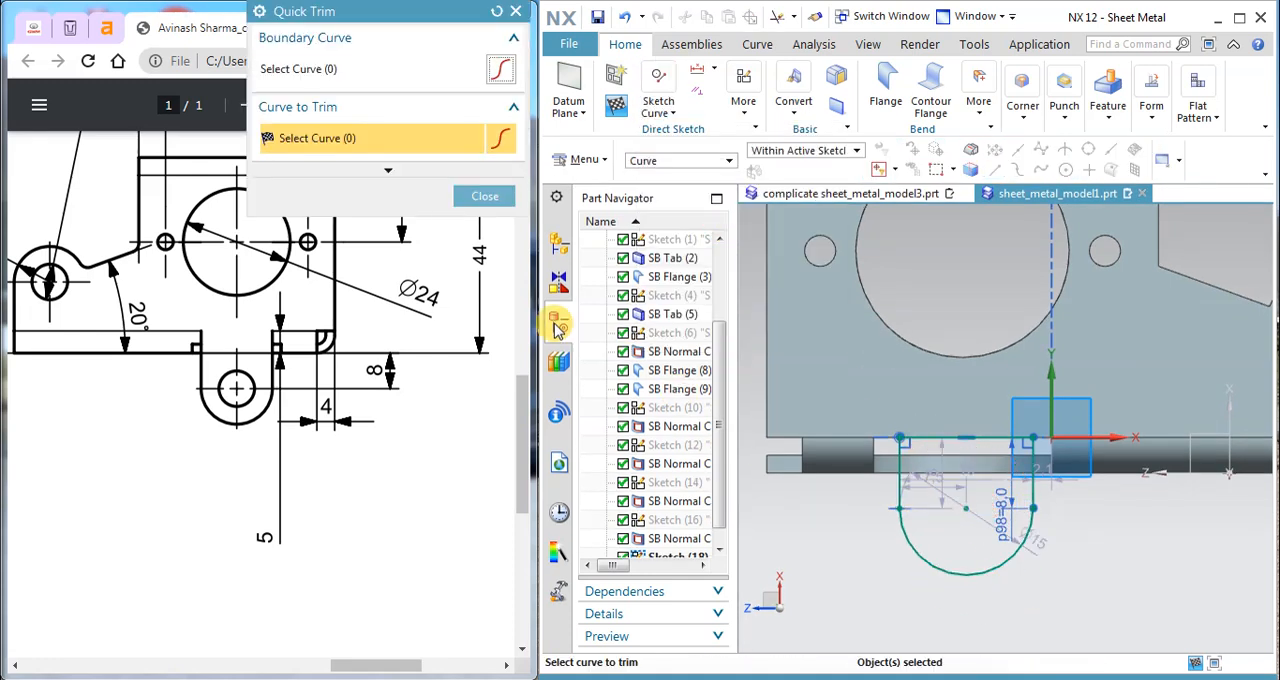
click(481, 195)
Step: Move the tab's height and arc-centre offset dimensions outside the rounded outline
scroll(960, 520, up, 5)
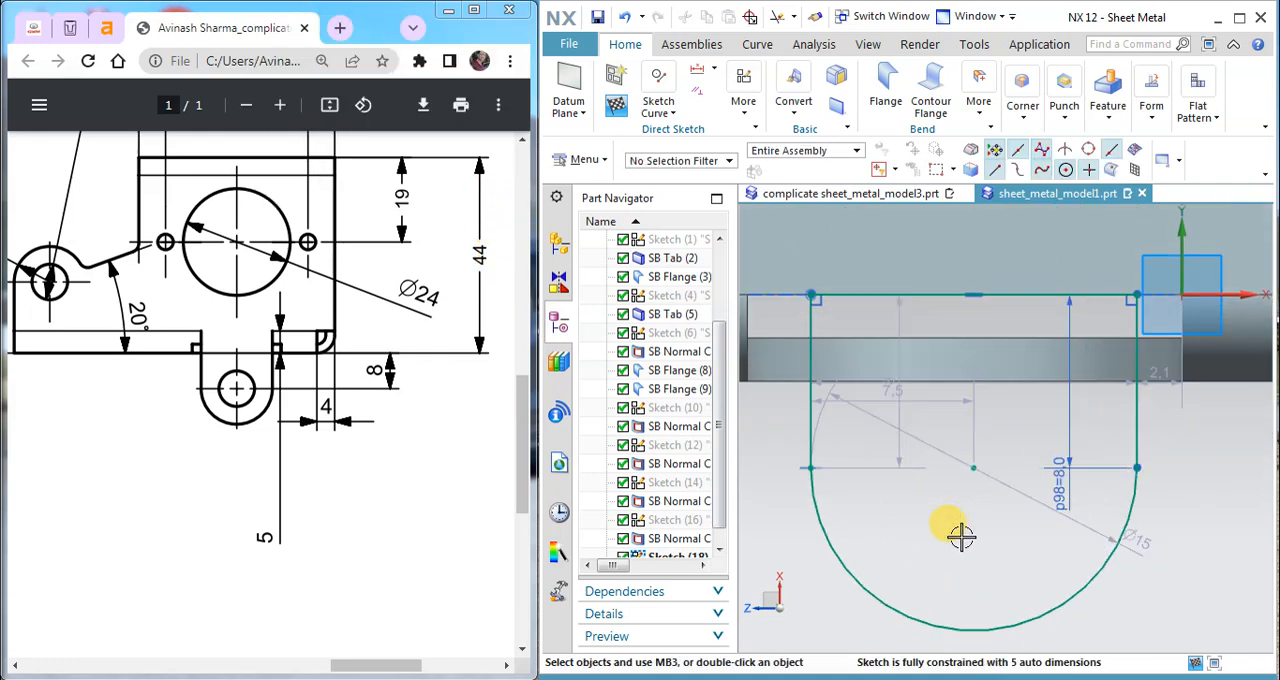
scroll(953, 537, down, 3)
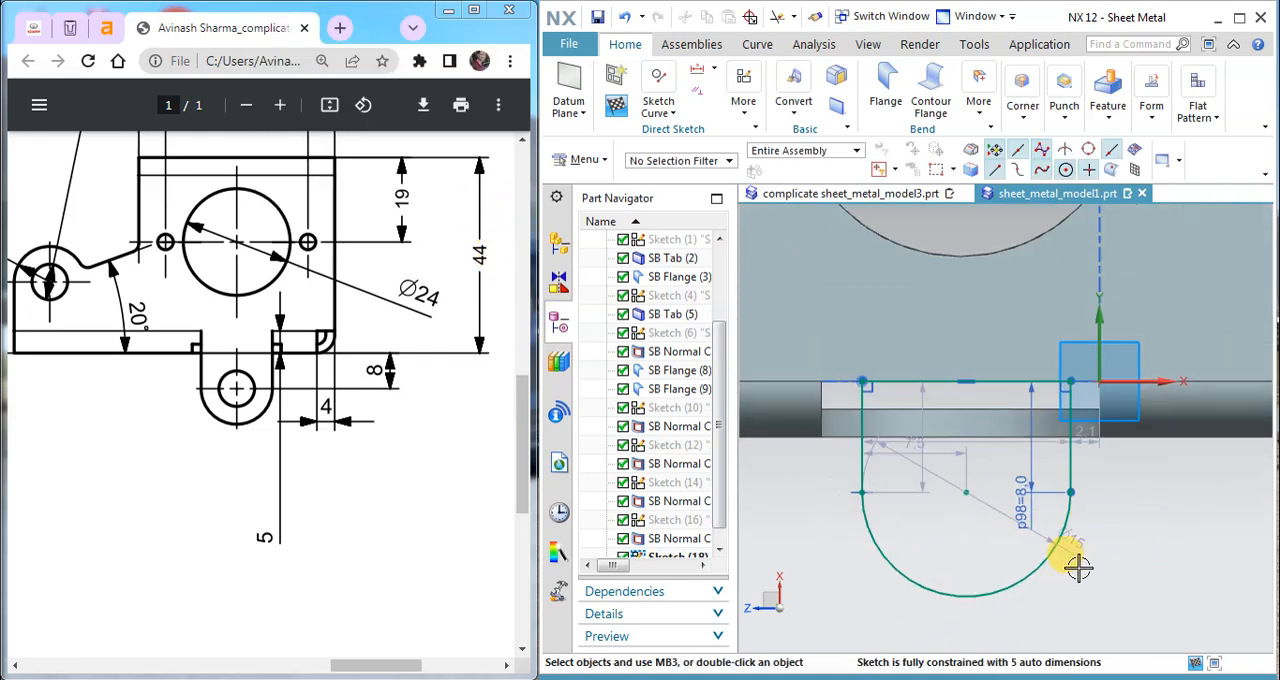
drag(817, 451, 929, 543)
drag(929, 455, 829, 463)
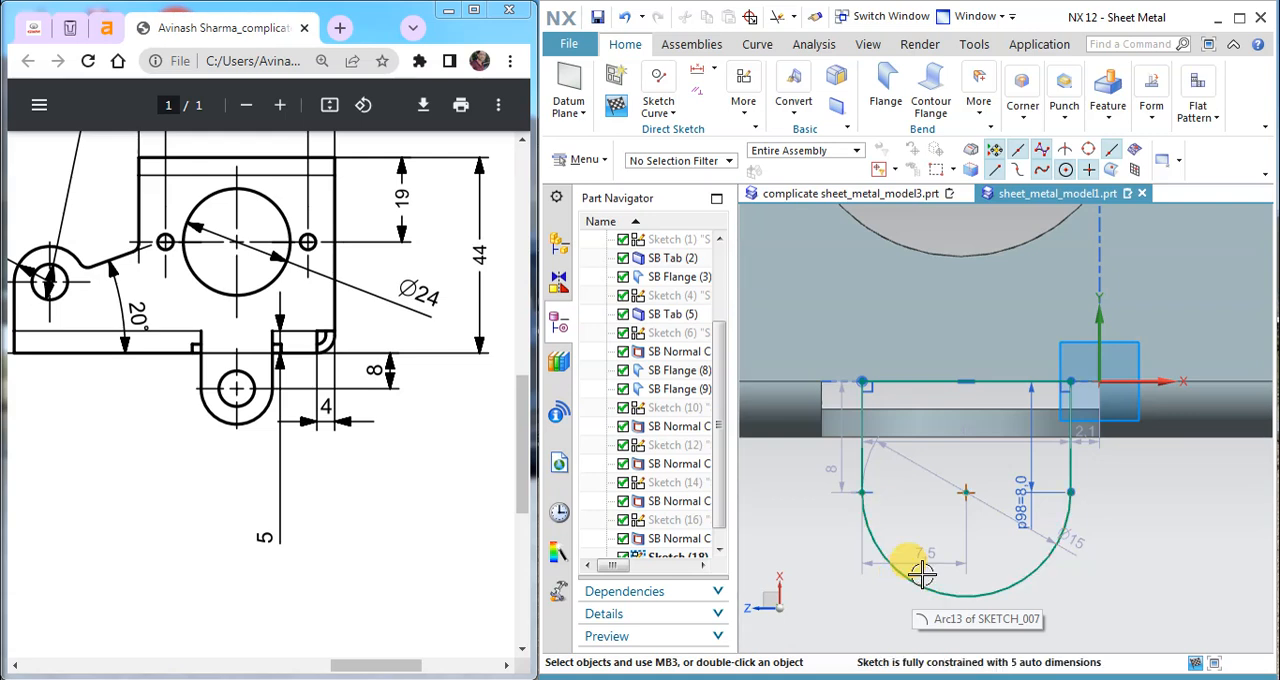
Step: Examine the views in the PDF drawing for the rounded tab's width and end radius
ctrl+scroll(445, 510, down, 2)
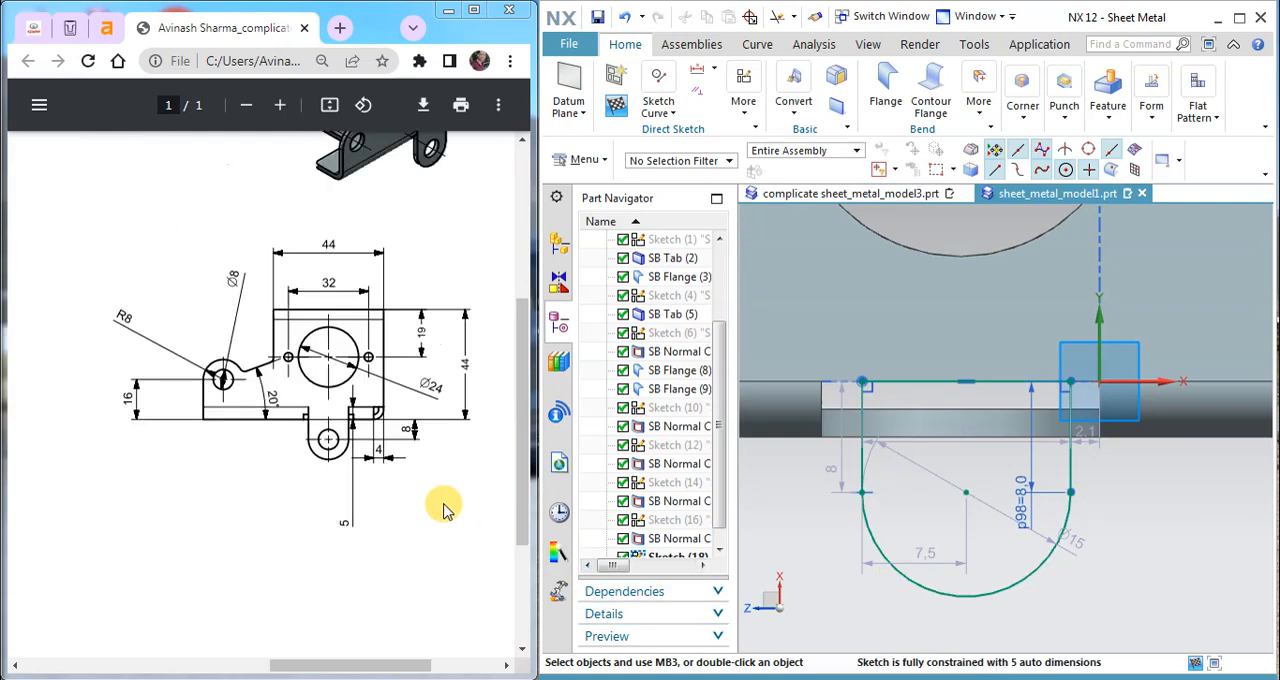
drag(400, 663, 172, 628)
scroll(206, 591, down, 2)
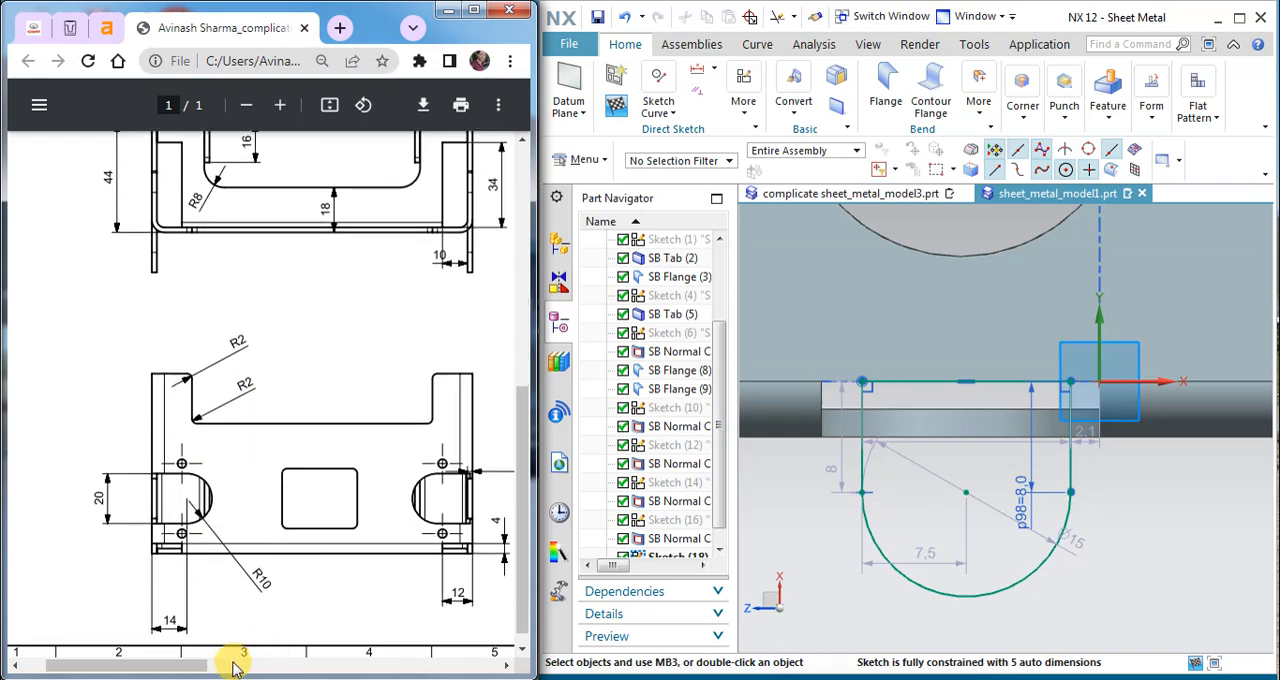
drag(191, 666, 251, 666)
scroll(266, 571, up, 2)
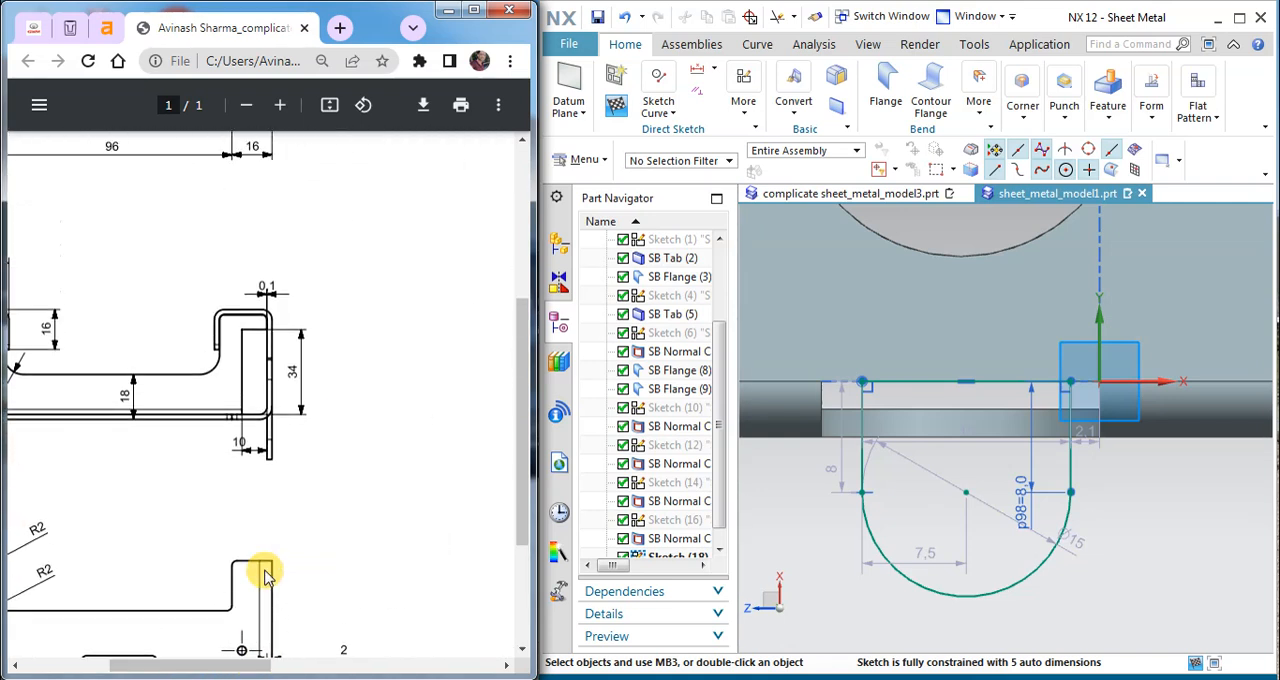
scroll(264, 572, up, 4)
mouse_move(287, 667)
mouse_down()
mouse_move(340, 663)
mouse_move(152, 648)
mouse_move(393, 655)
mouse_up()
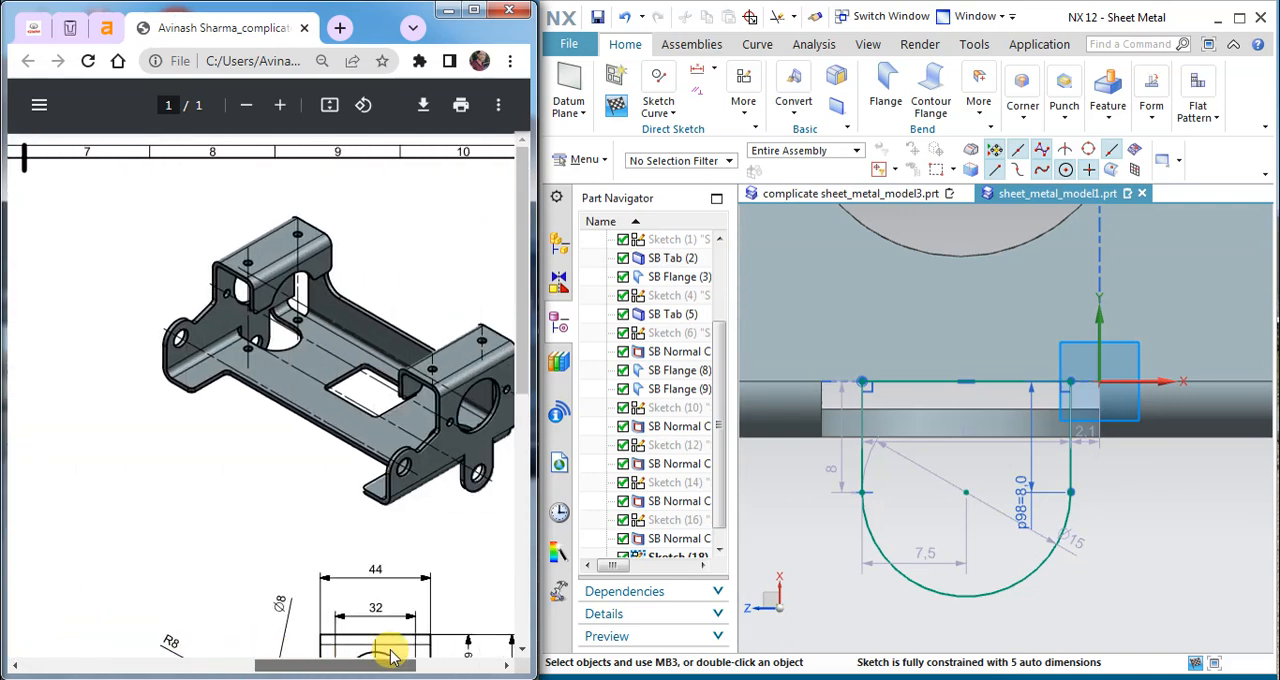
scroll(395, 590, down, 3)
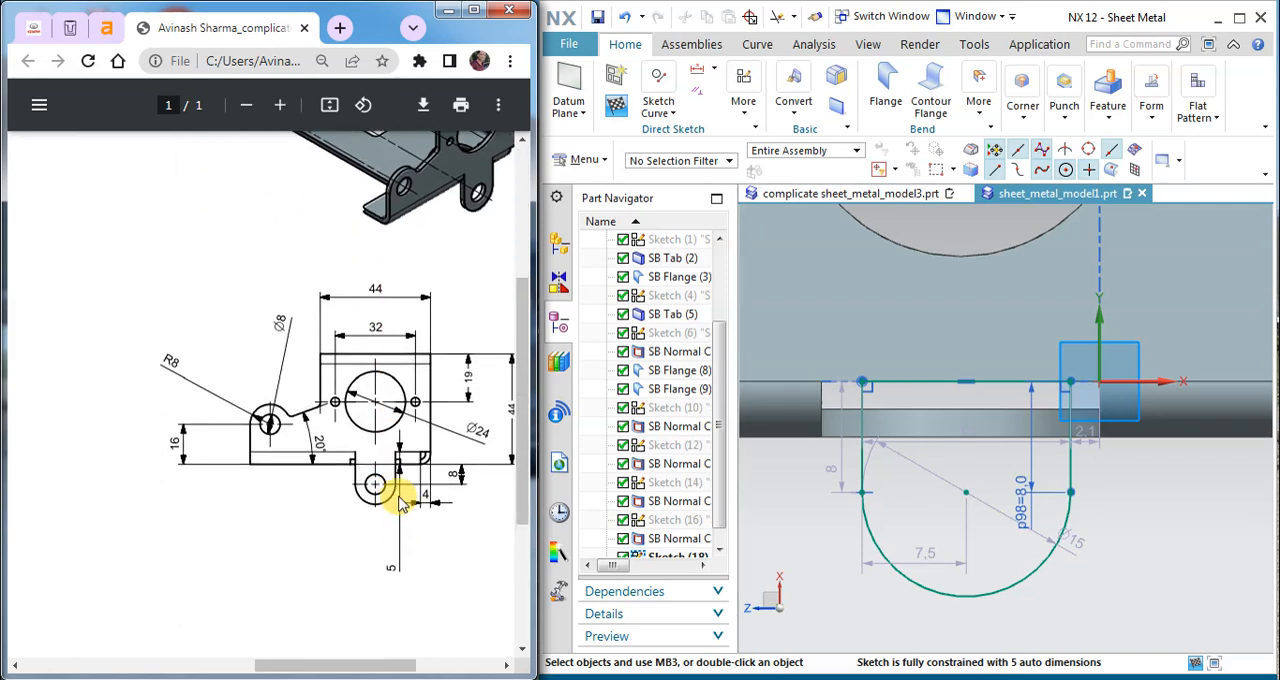
ctrl+scroll(398, 505, up, 3)
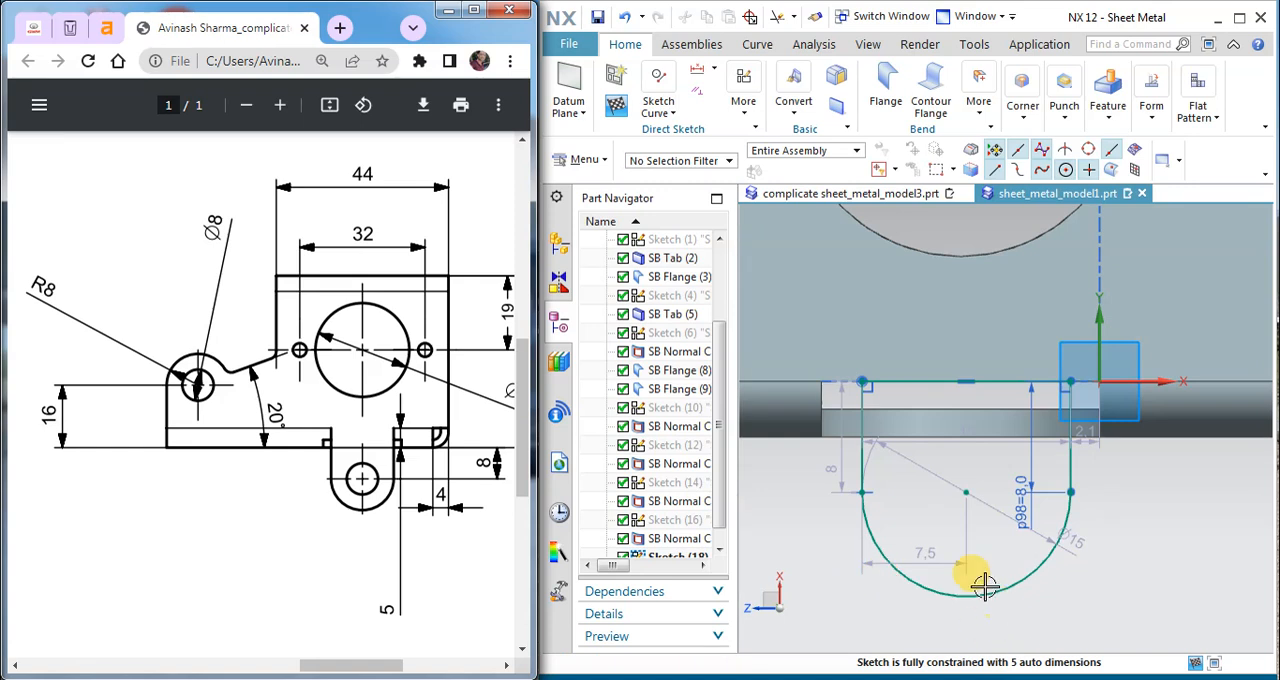
Step: Try to place the arc's diameter dimension outside the tab outline, and undo the resulting change
double_click(1068, 558)
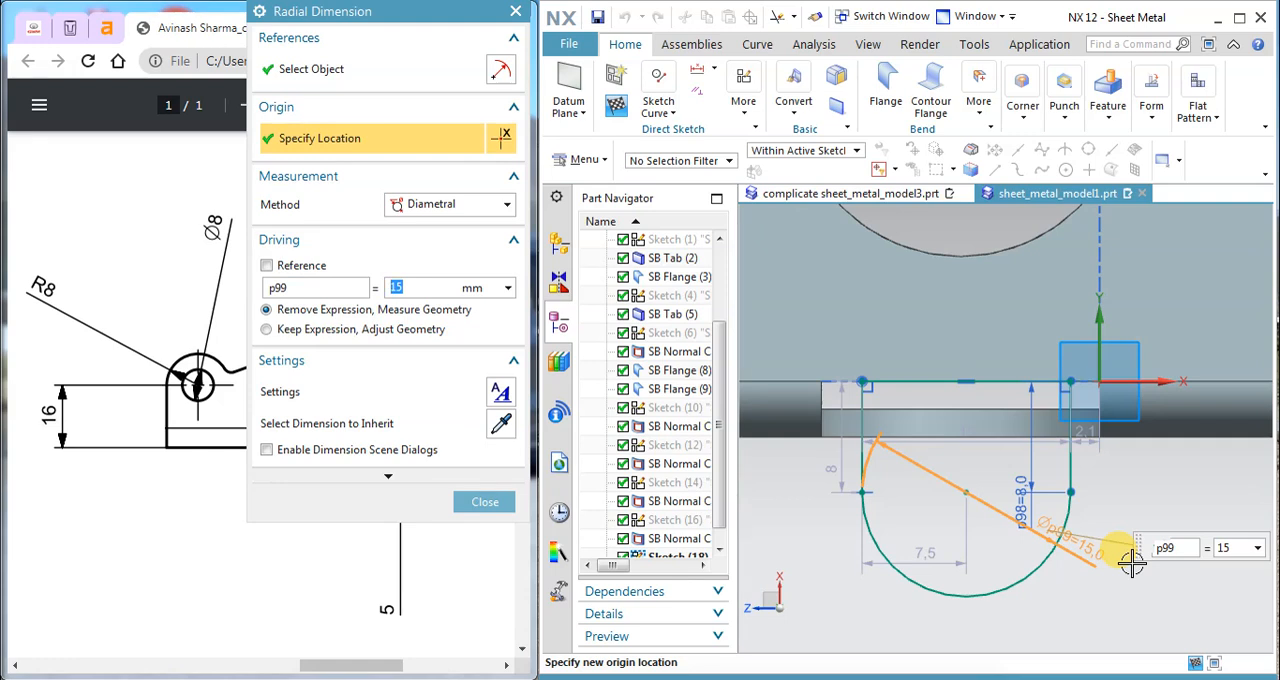
click(1132, 563)
click(485, 503)
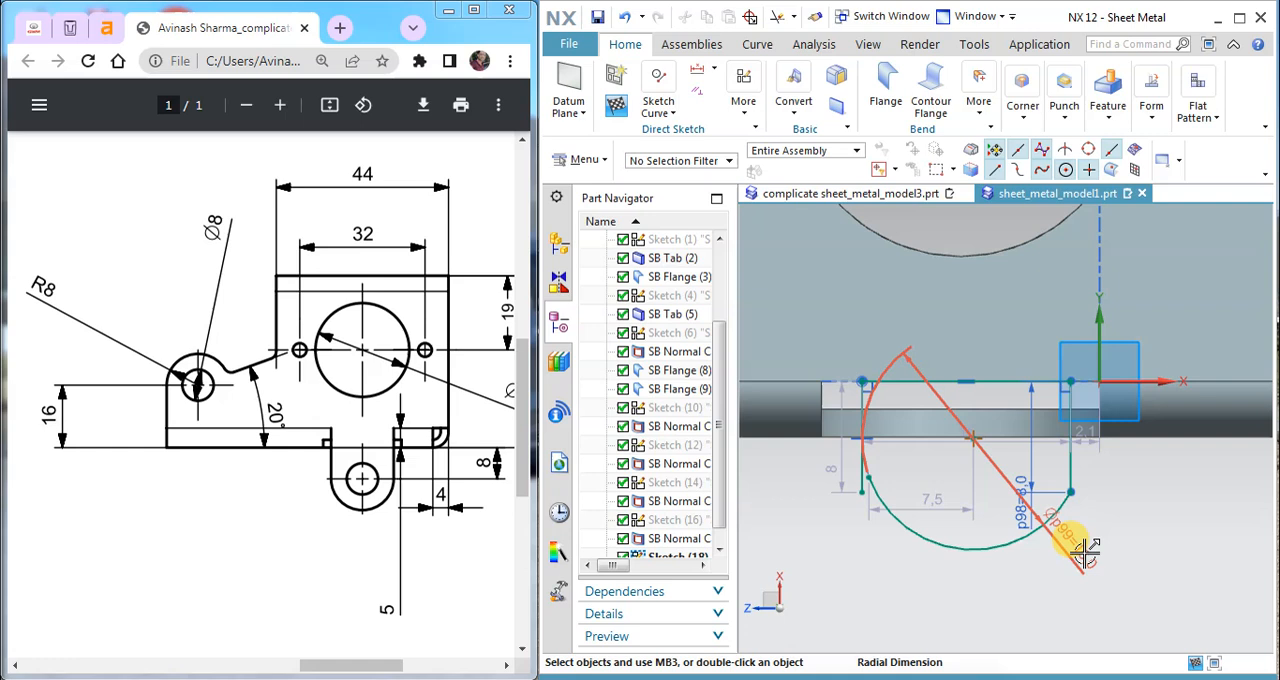
key(ctrl+z)
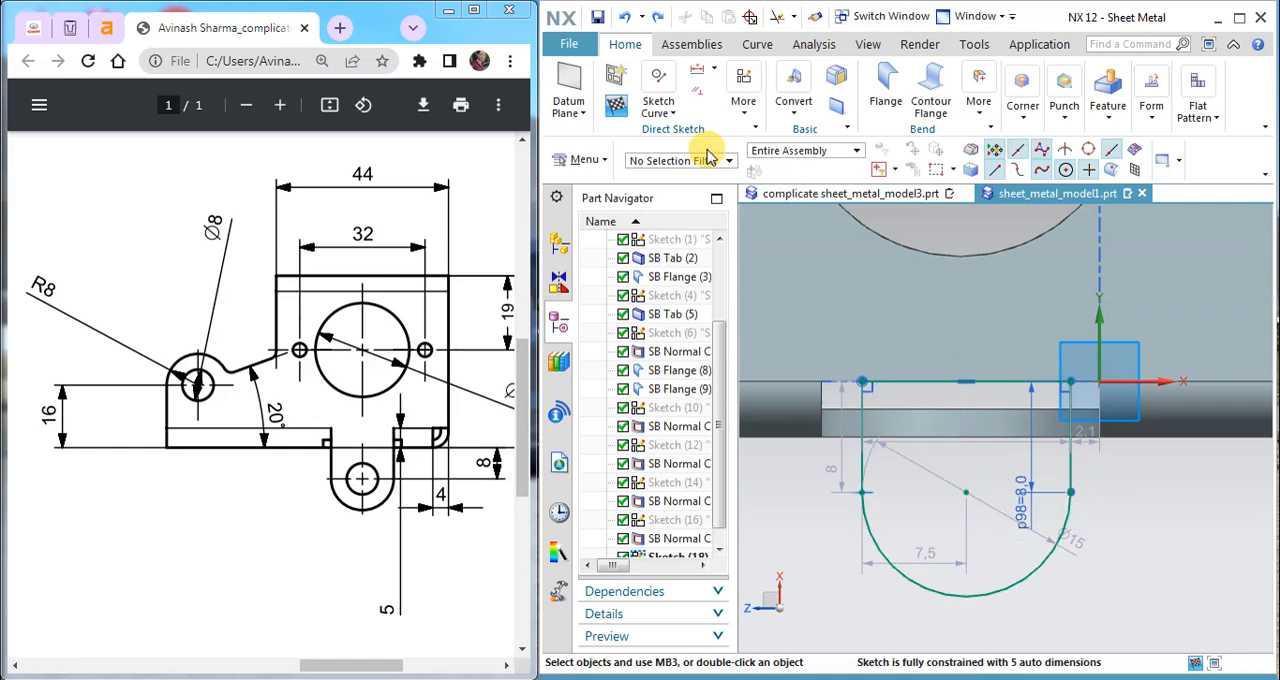
Step: Apply a tangent constraint between the tab's lower arc and the vertical side line nearest the sketch origin
click(700, 95)
click(930, 424)
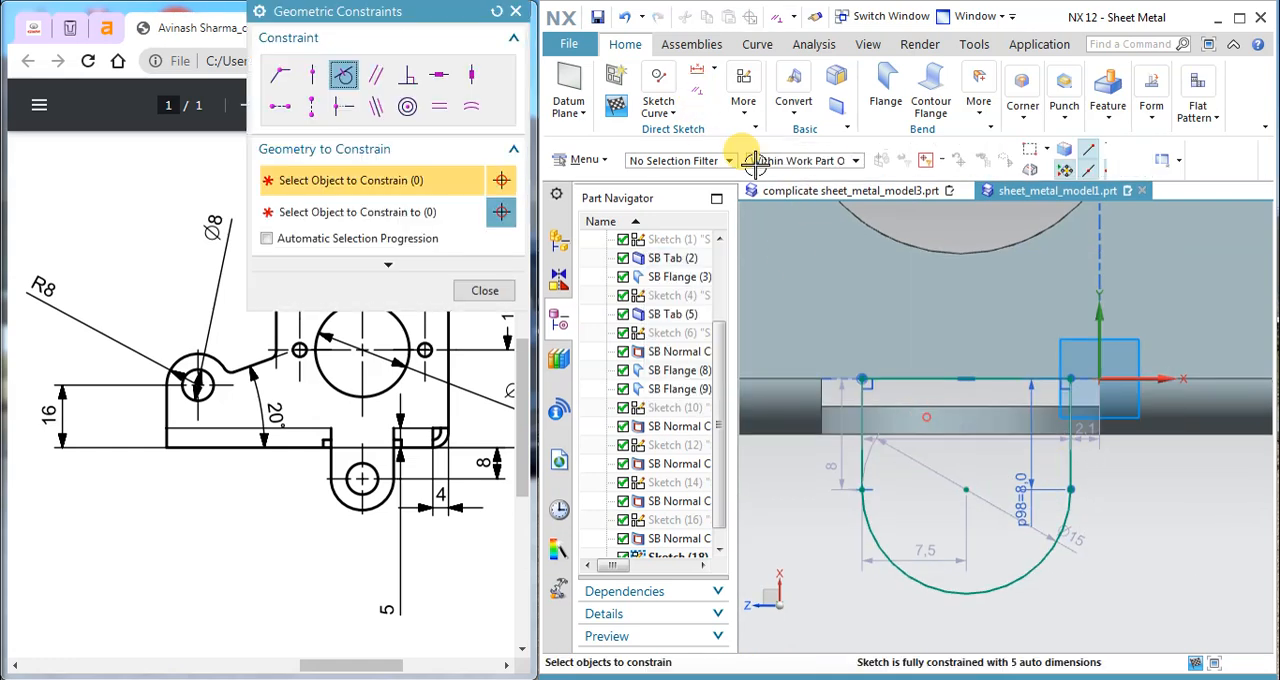
click(1066, 502)
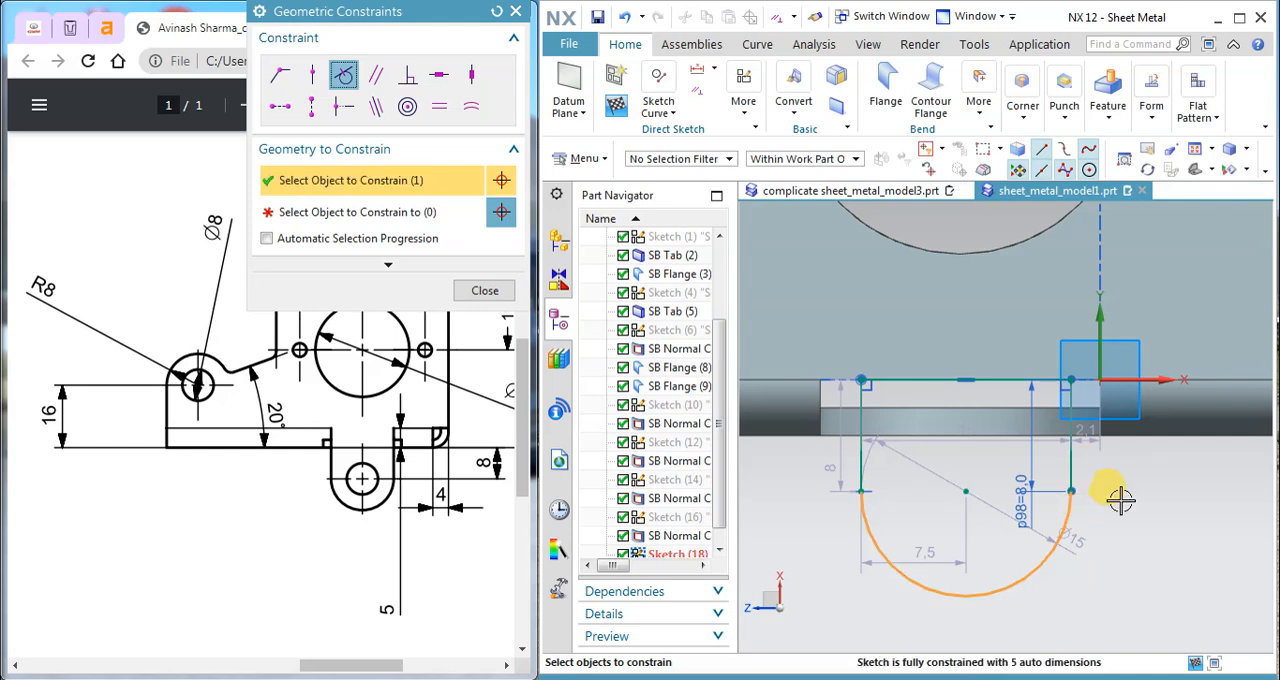
click(1074, 467)
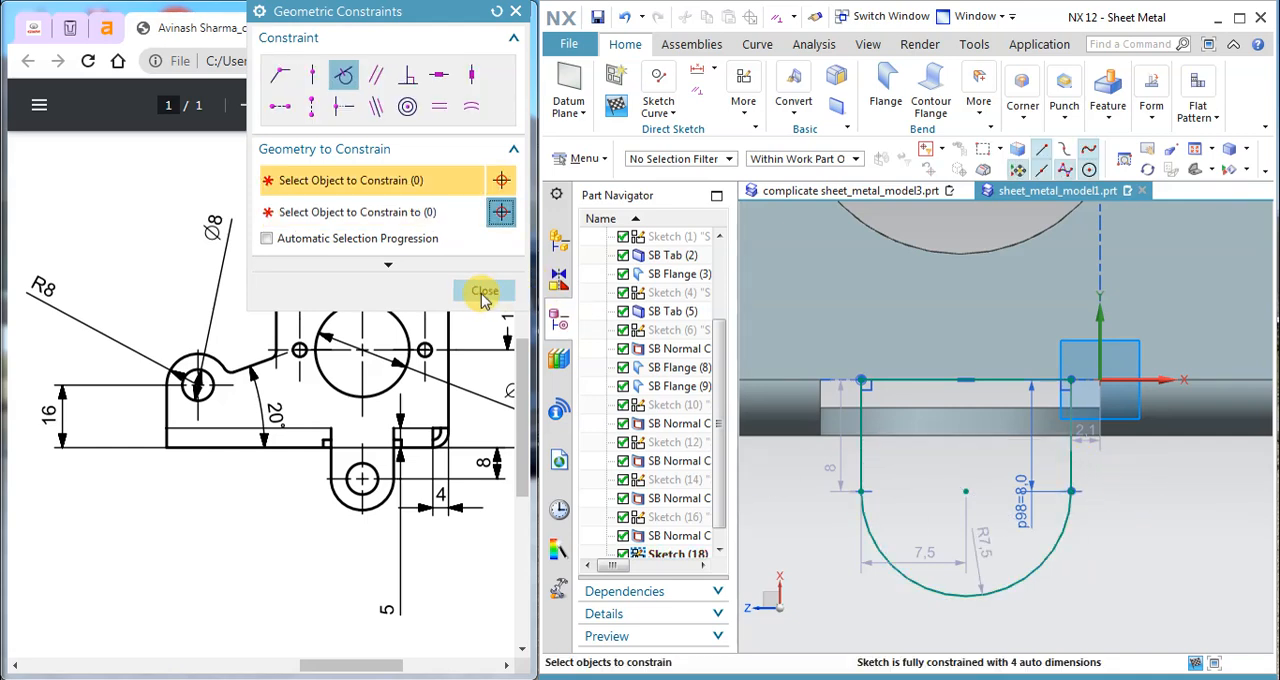
click(484, 293)
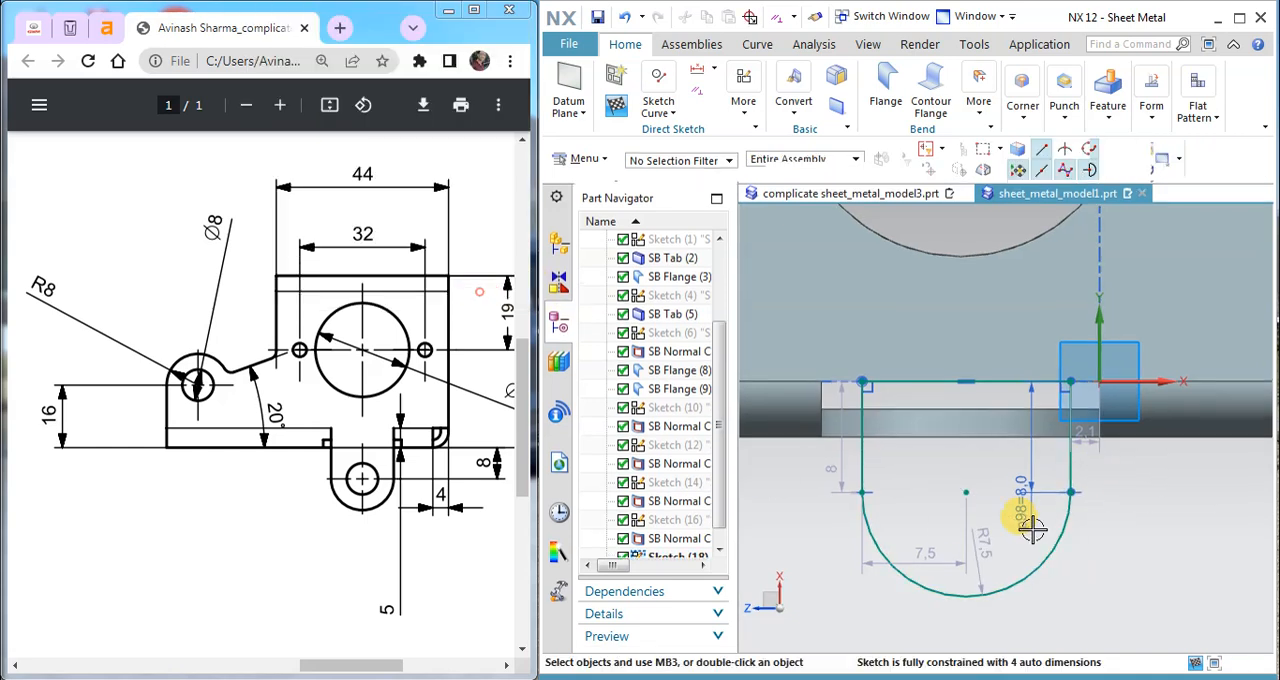
Step: Set the radius of the tab's lower arc to 8 mm
double_click(982, 553)
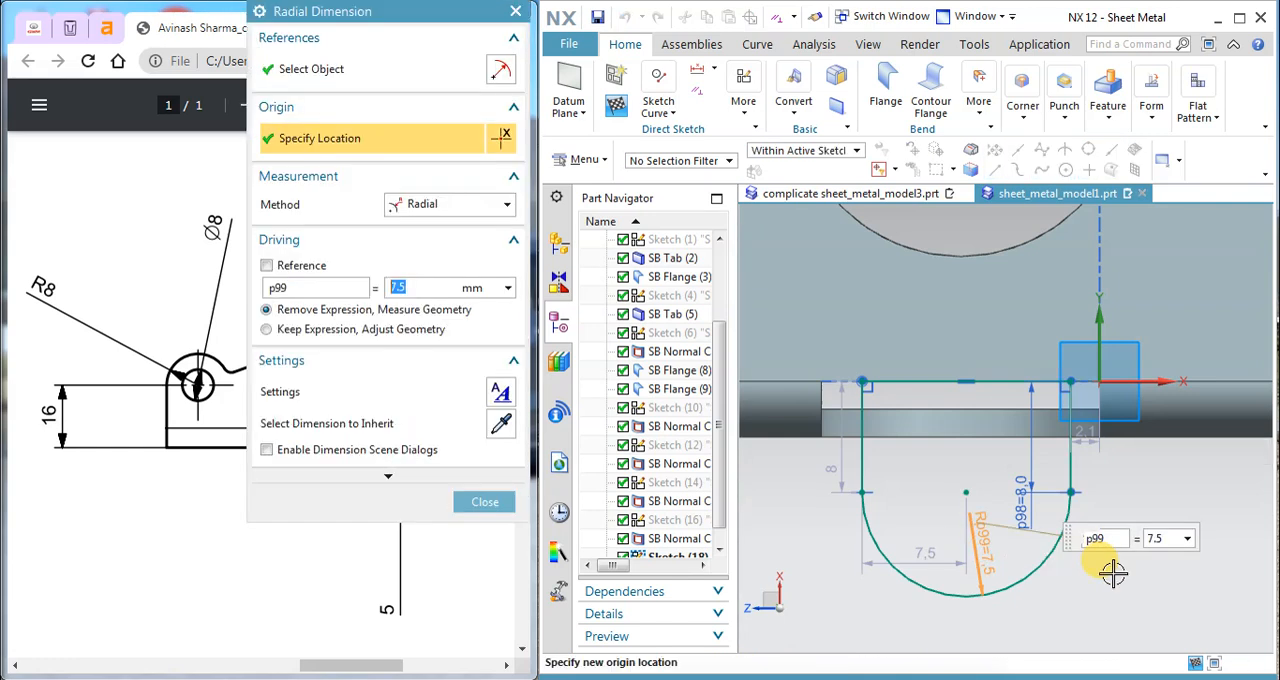
text(8)
key(Return)
click(485, 501)
Step: Extend the open end of the arc to the tab's far vertical side line with Quick Extend
click(673, 116)
click(737, 207)
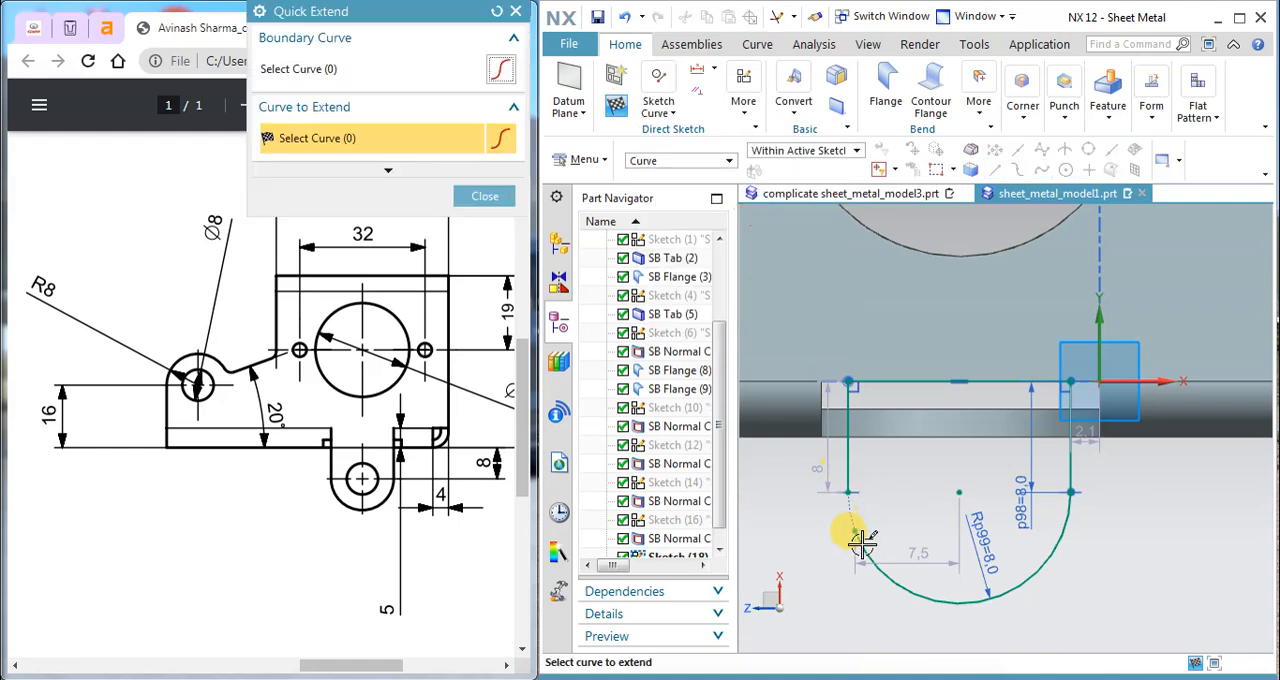
click(485, 196)
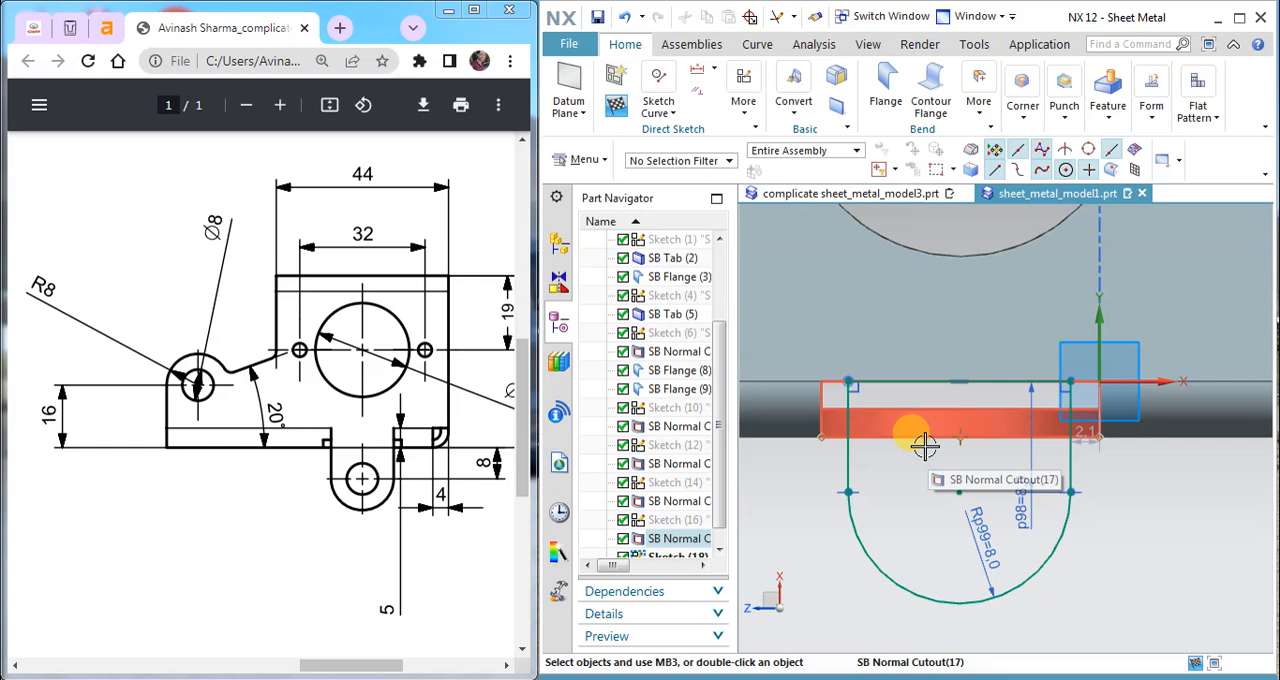
Step: Set the distance between the tab's nearest side line and the sketch's vertical axis to 2 mm, placing the dimension beside the tab
scroll(1060, 417, down, 5)
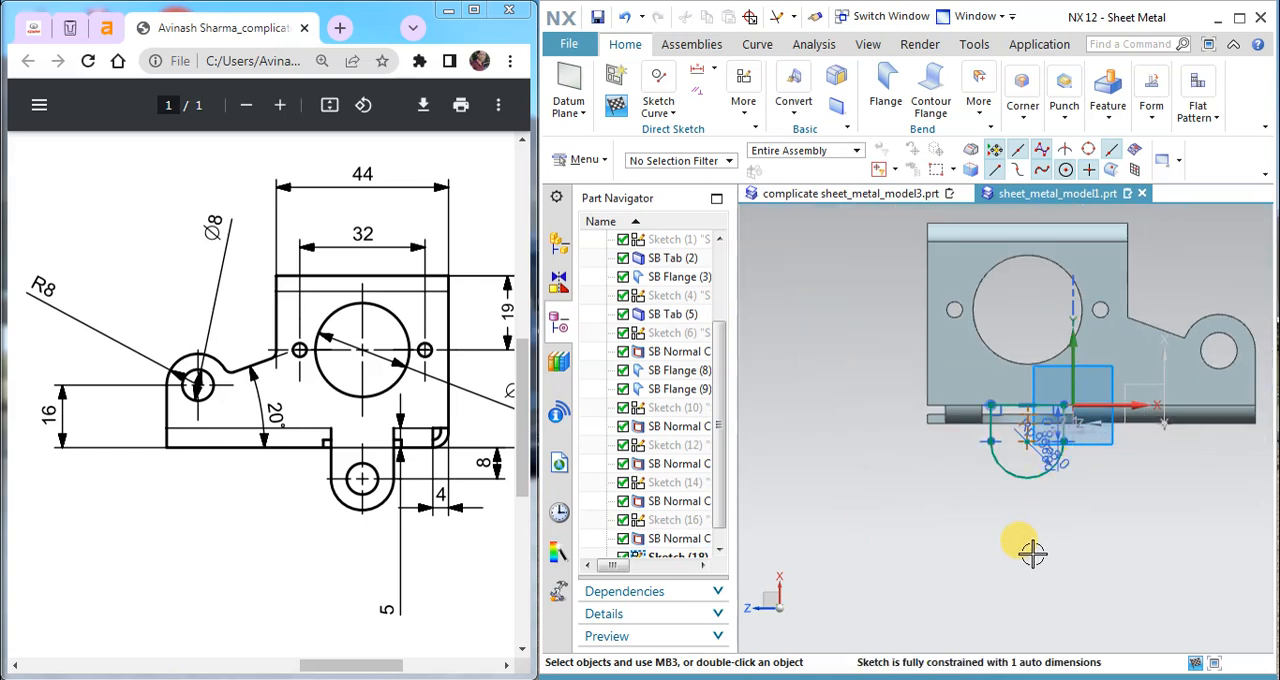
scroll(1062, 440, up, 3)
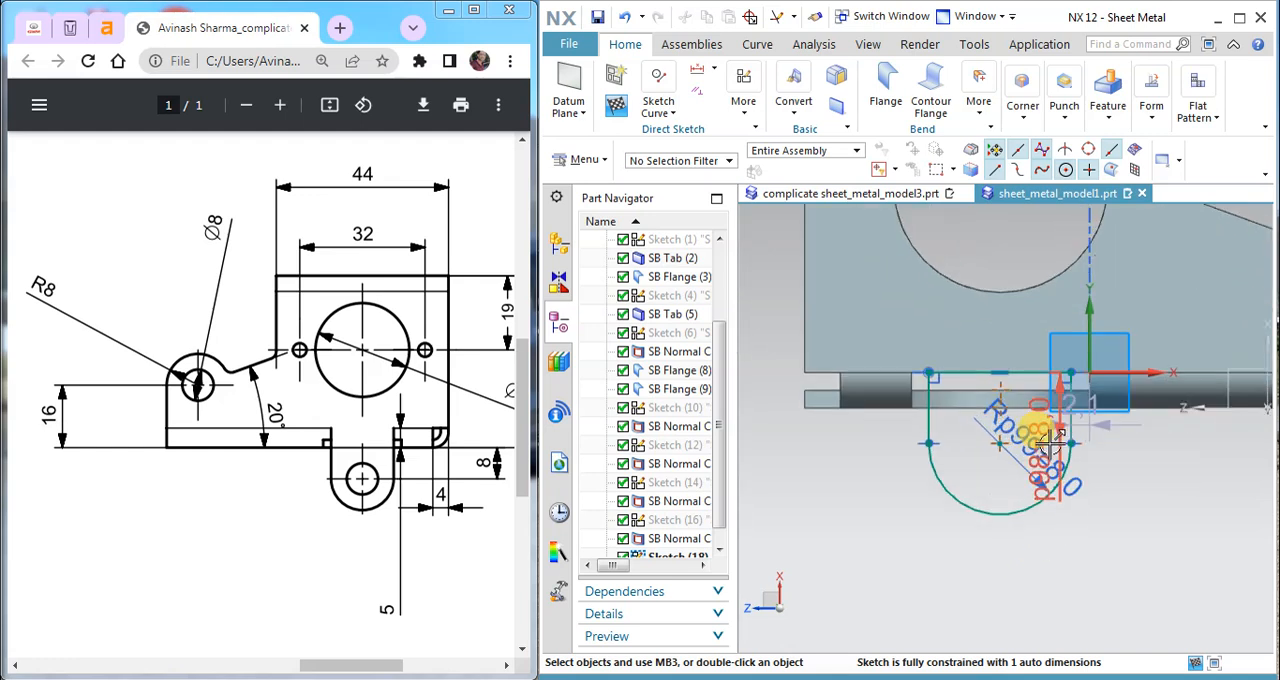
scroll(1043, 448, up, 1)
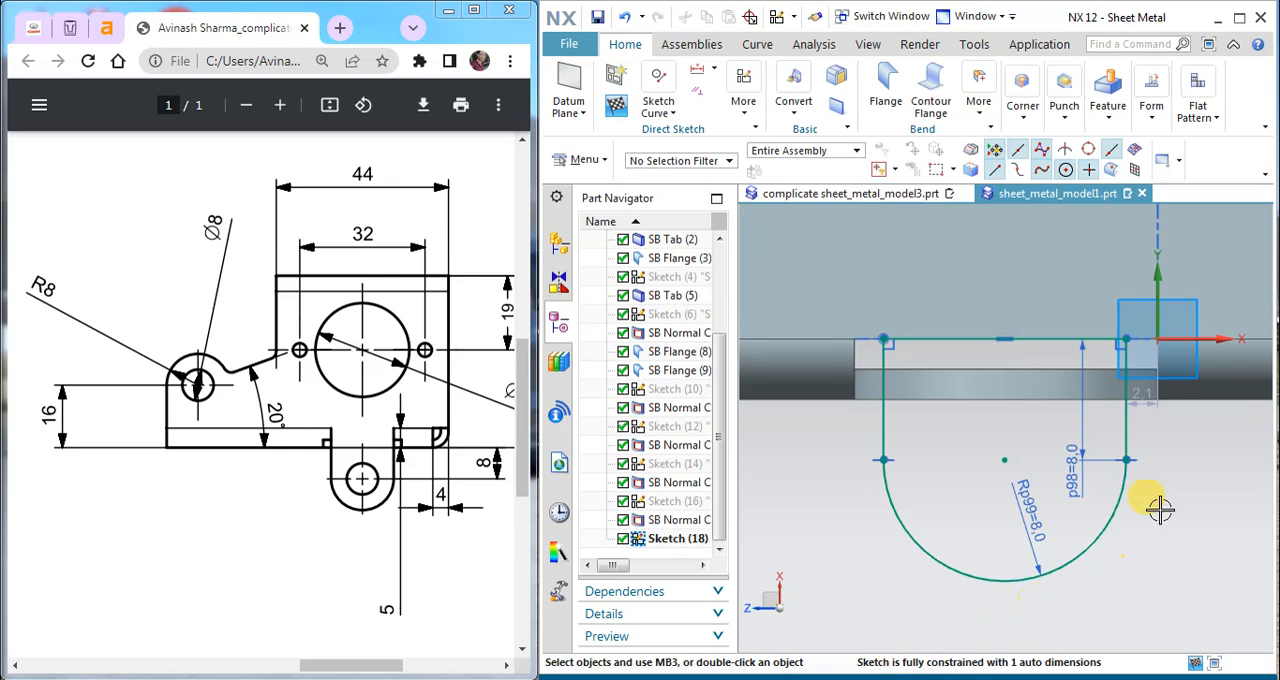
double_click(1146, 405)
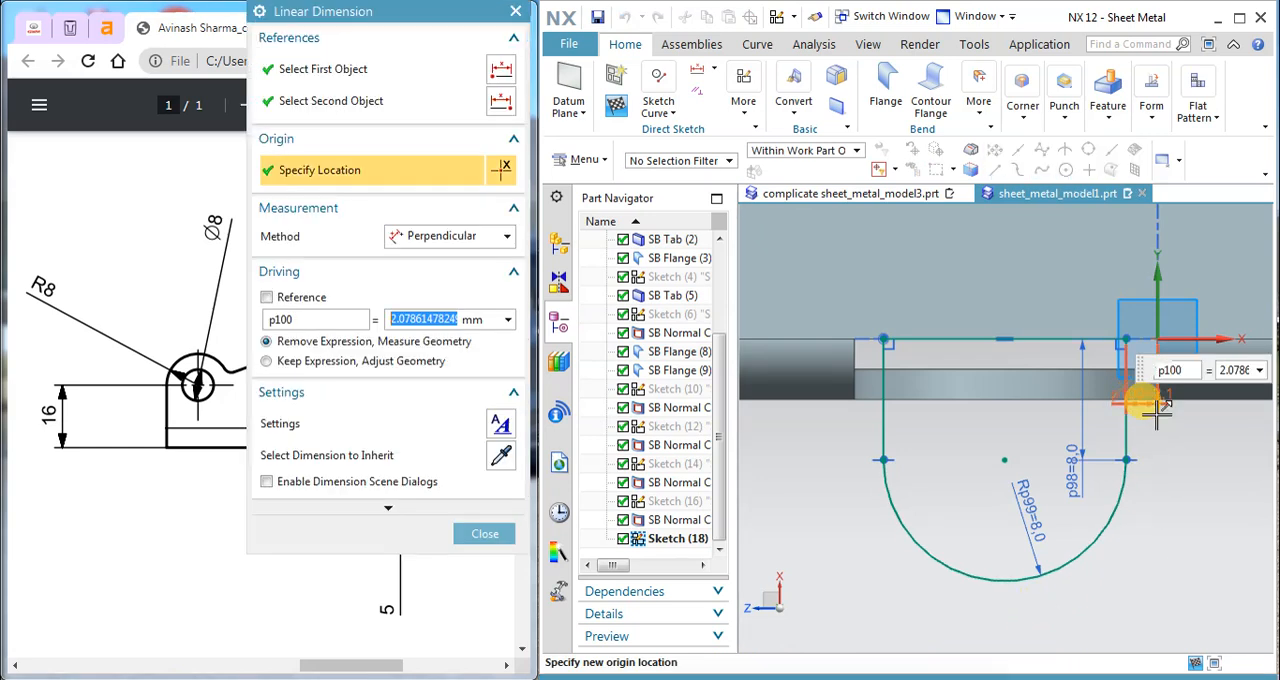
text(2)
key(Return)
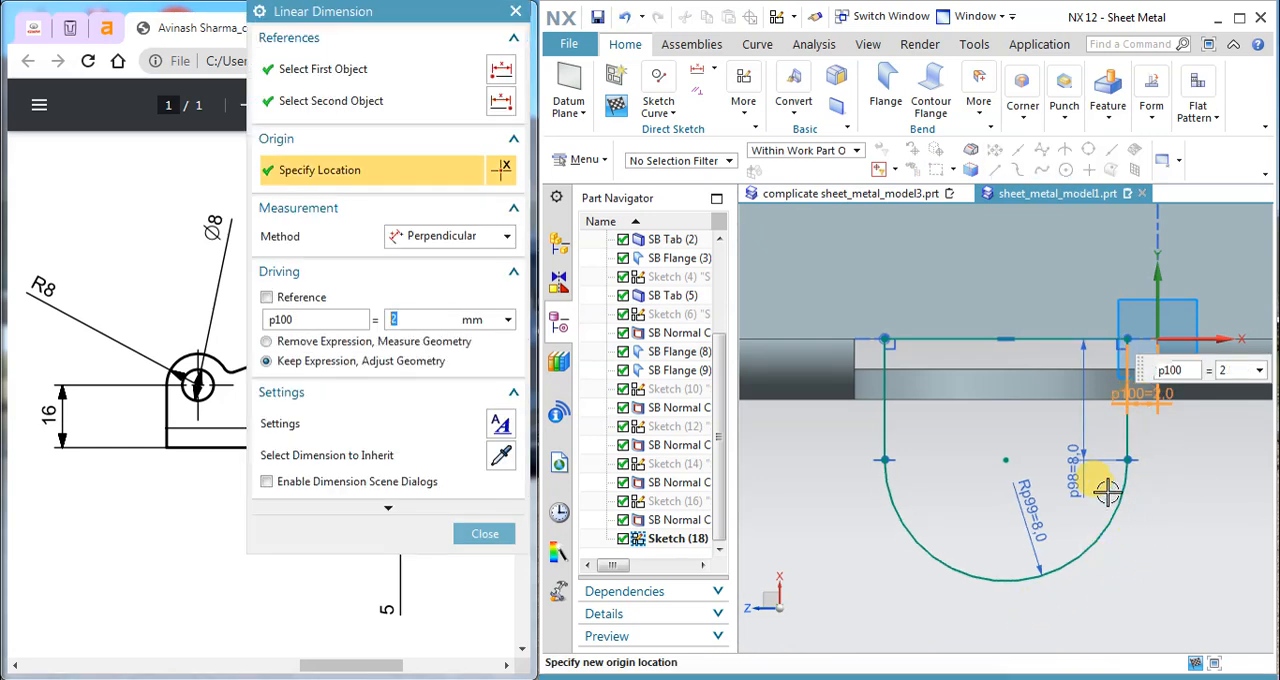
scroll(1077, 481, down, 2)
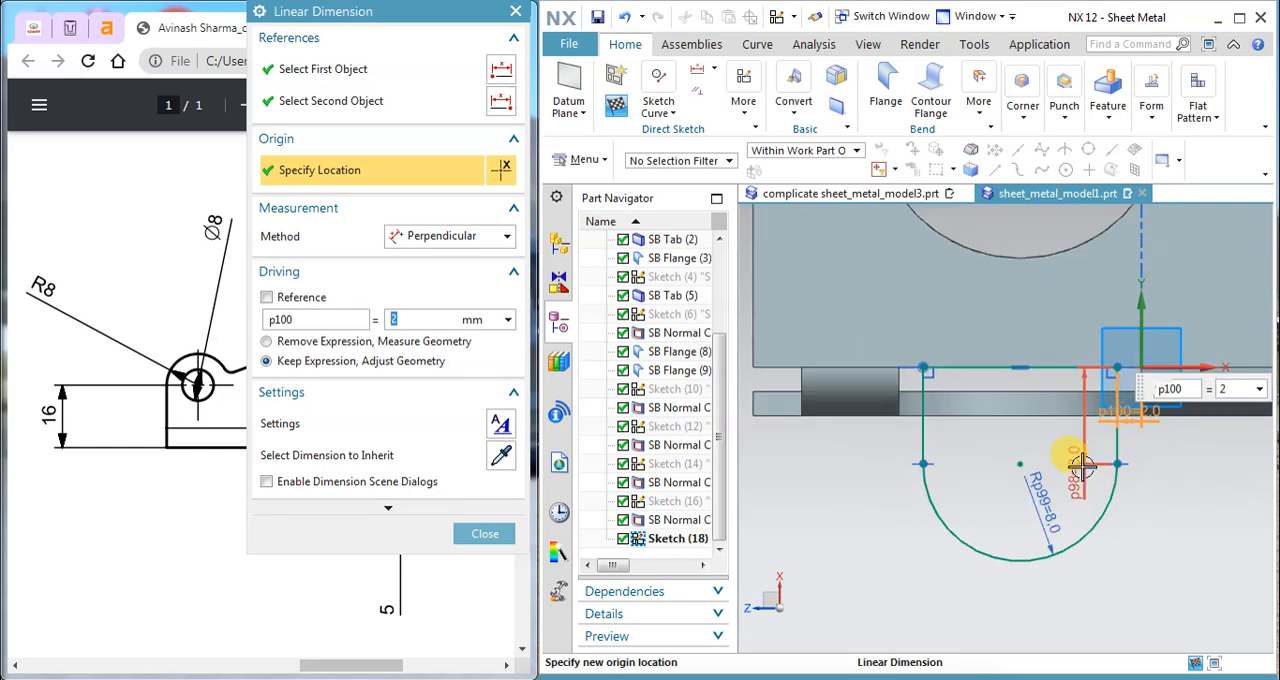
right_click(1080, 465)
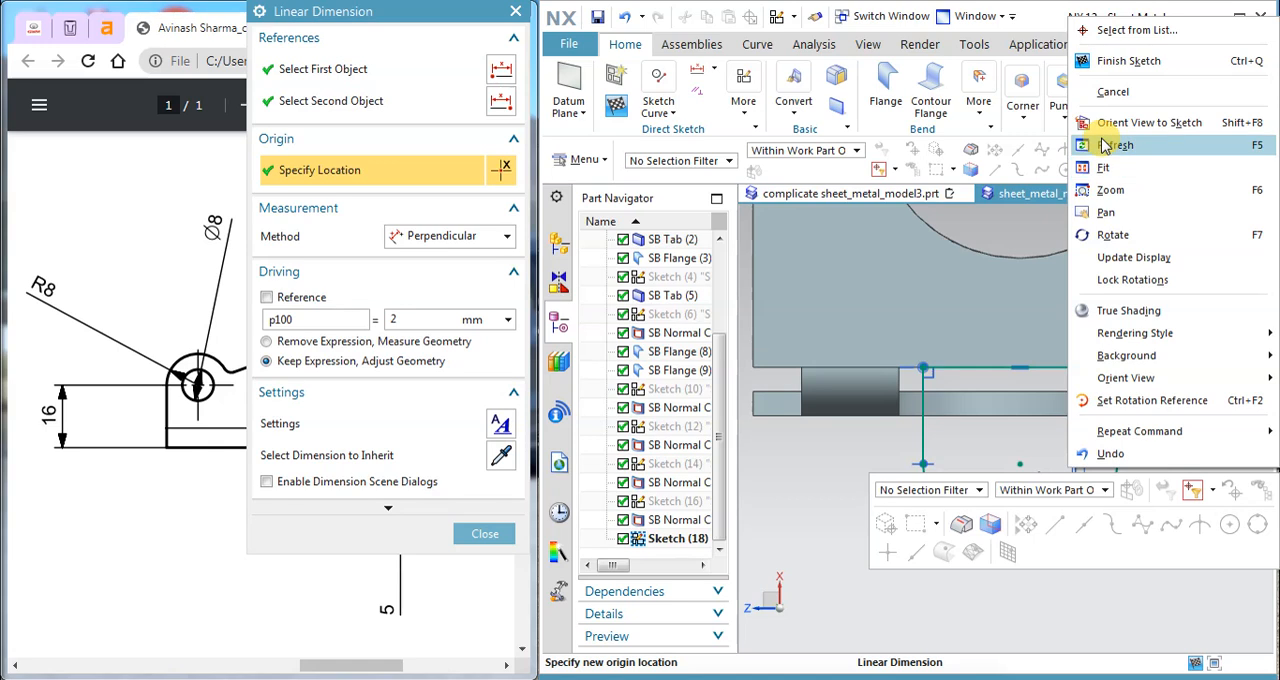
click(483, 536)
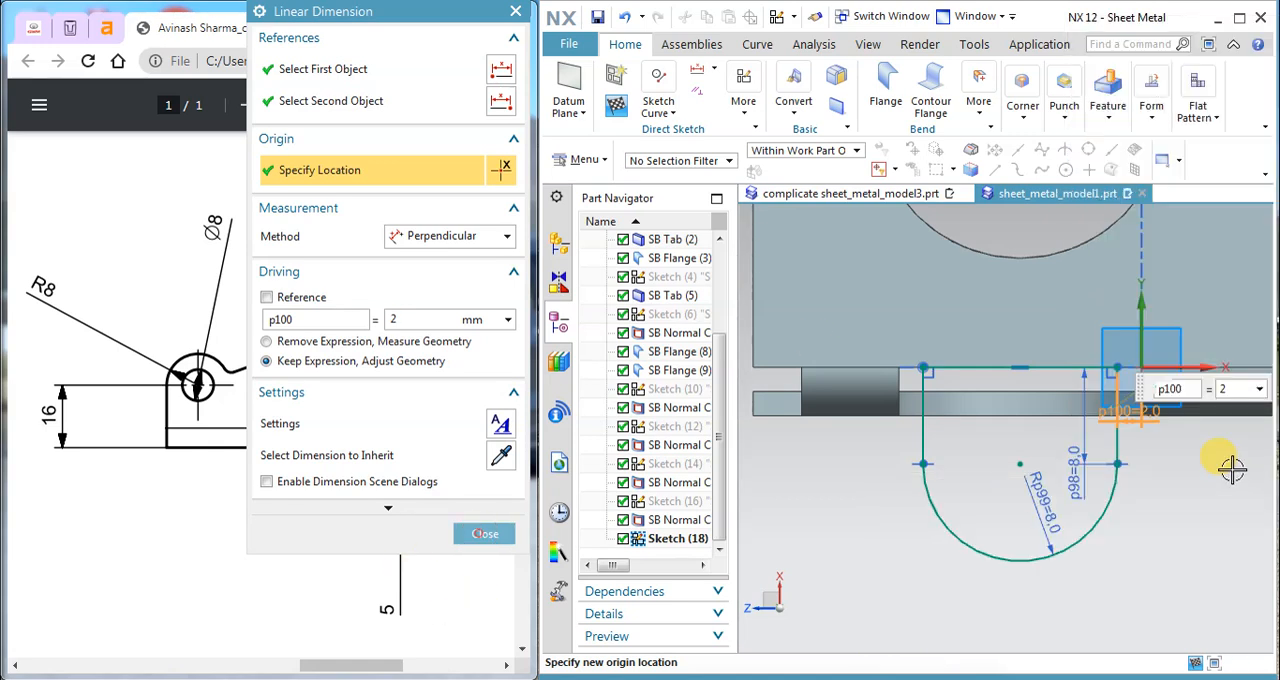
right_click(1060, 460)
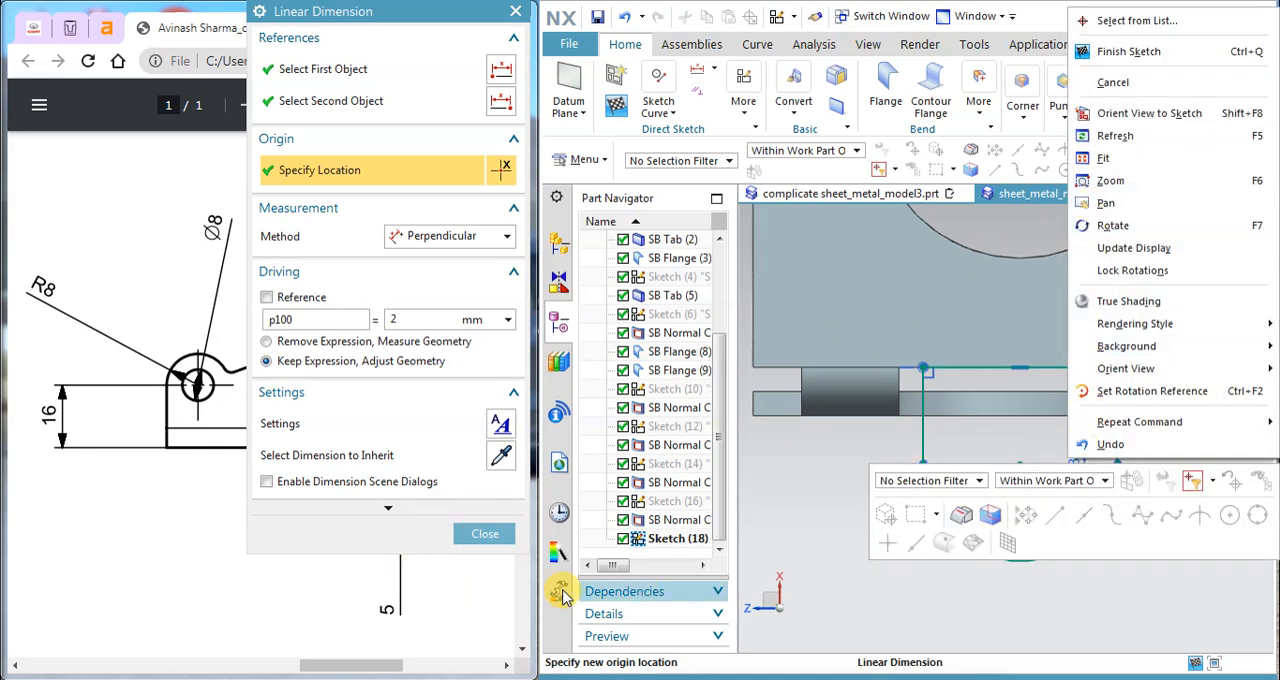
click(483, 536)
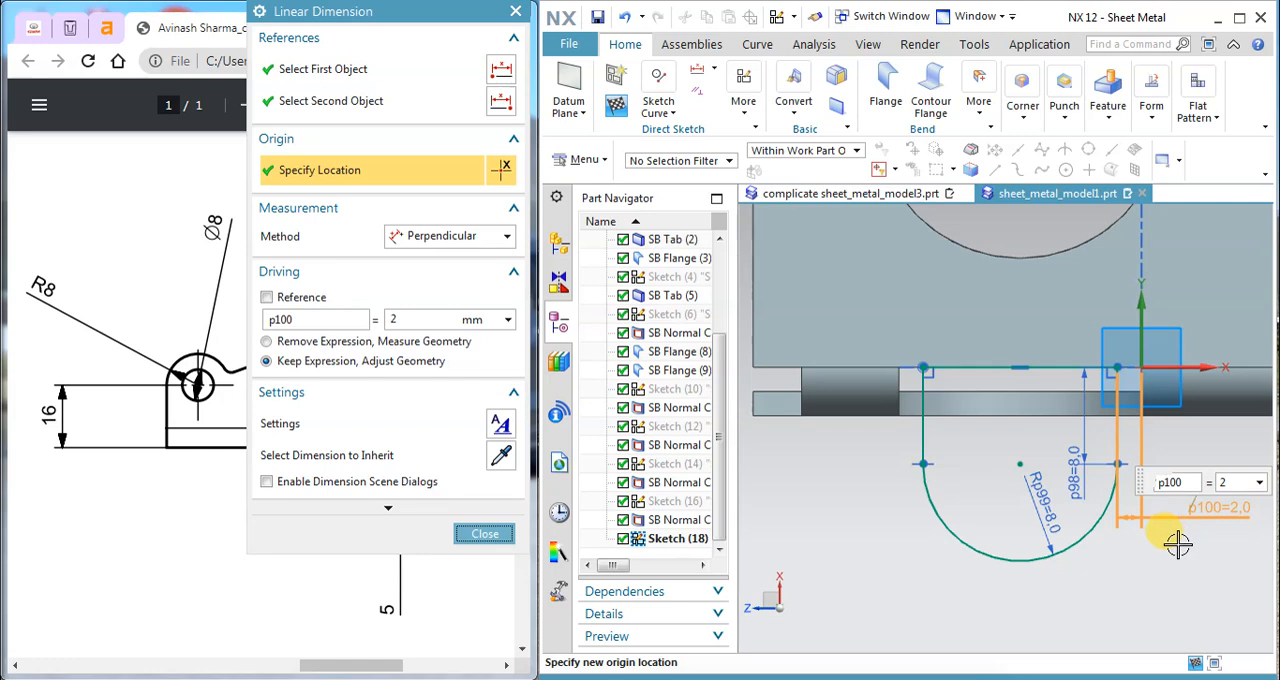
click(1177, 544)
Step: Delete the 8 mm height dimension on the tab's side line
right_click(1081, 485)
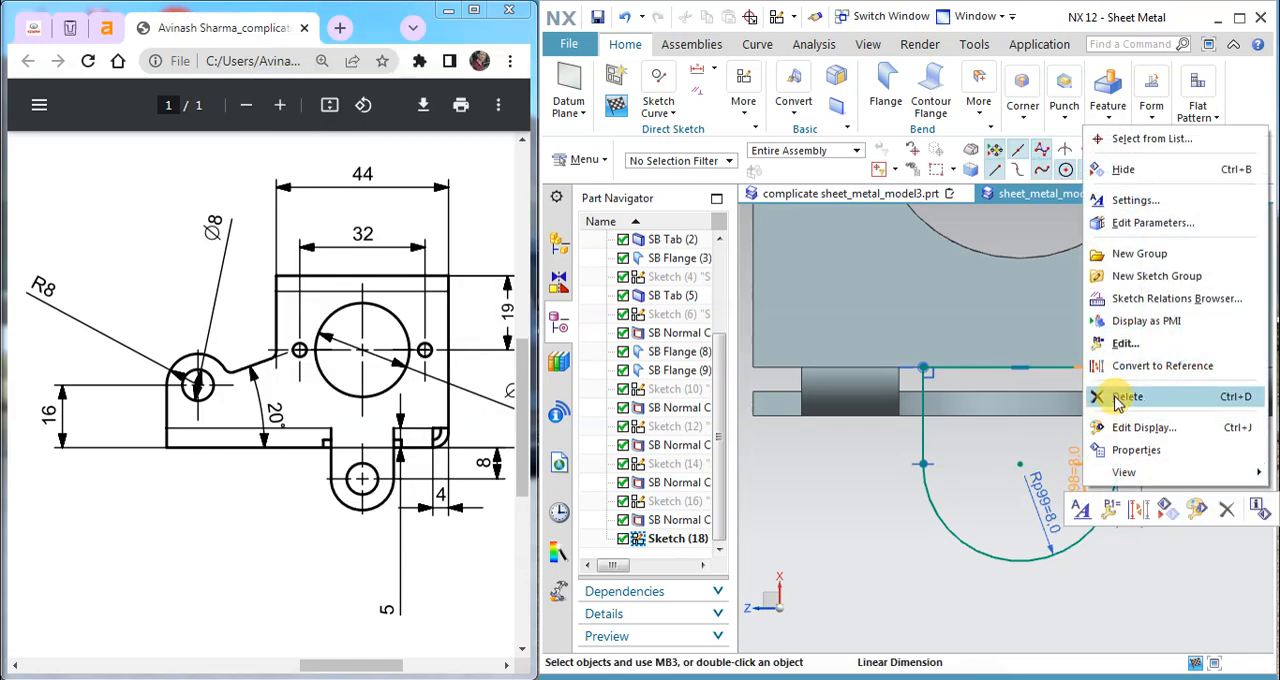
click(1112, 478)
click(905, 387)
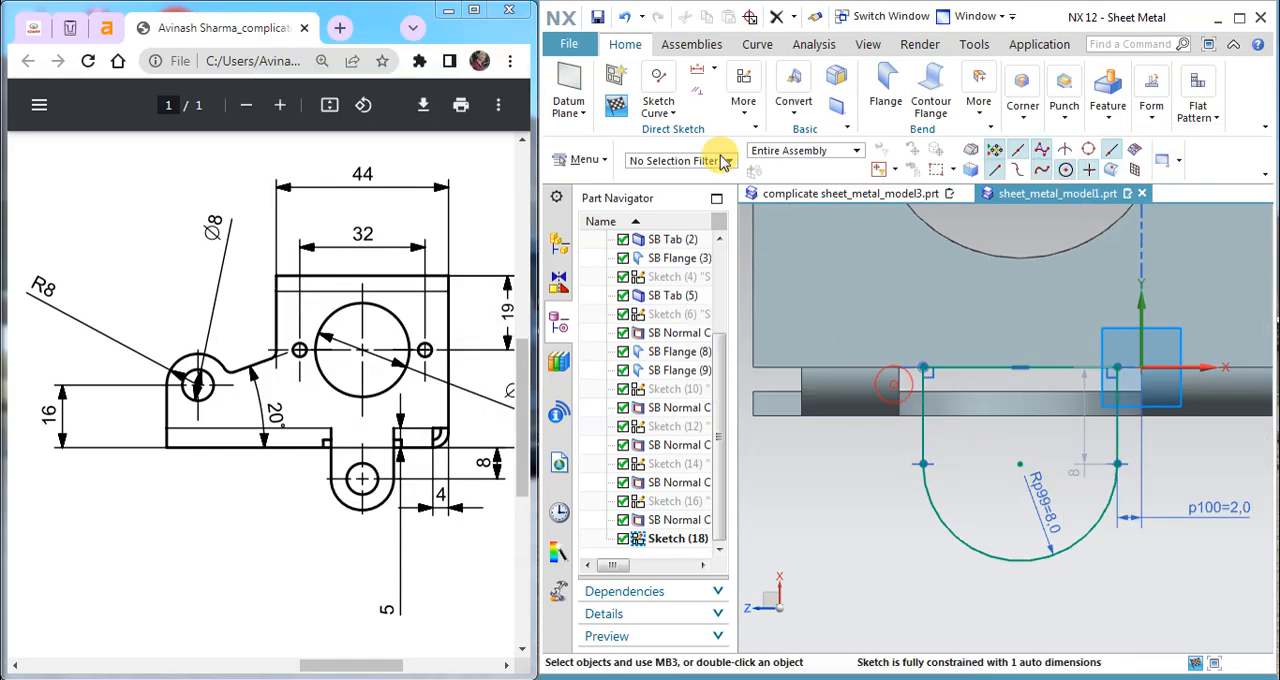
click(716, 68)
click(760, 108)
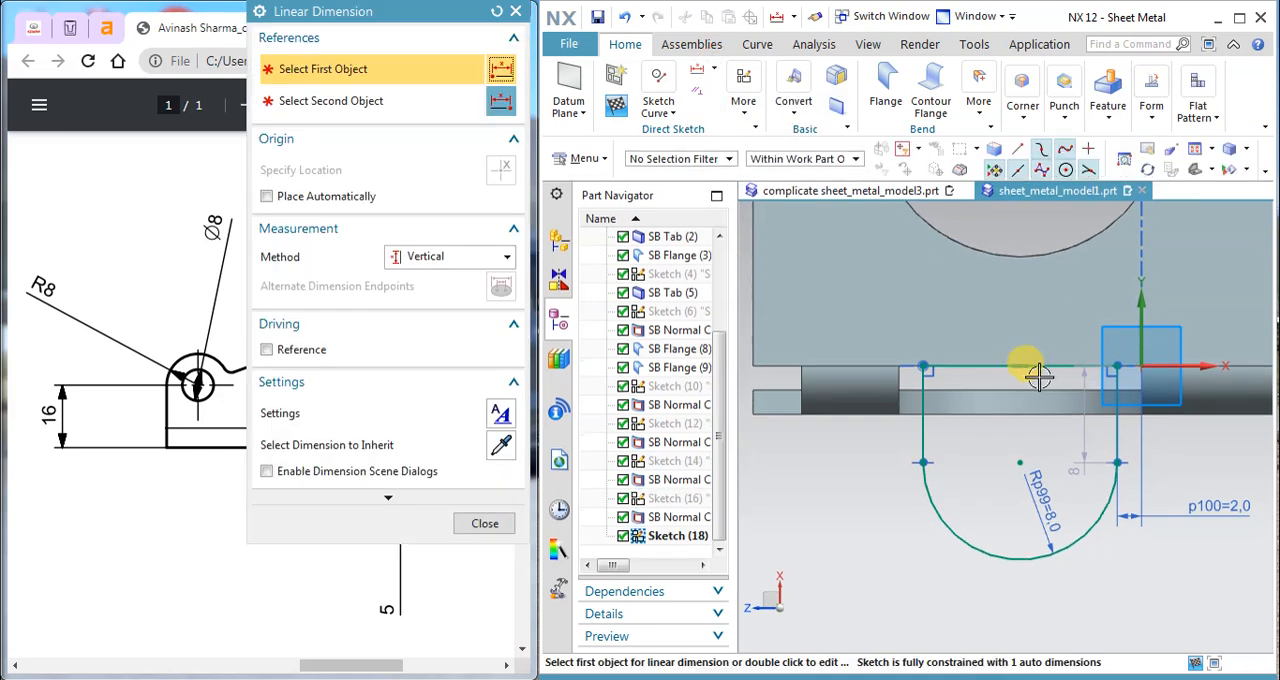
click(1022, 368)
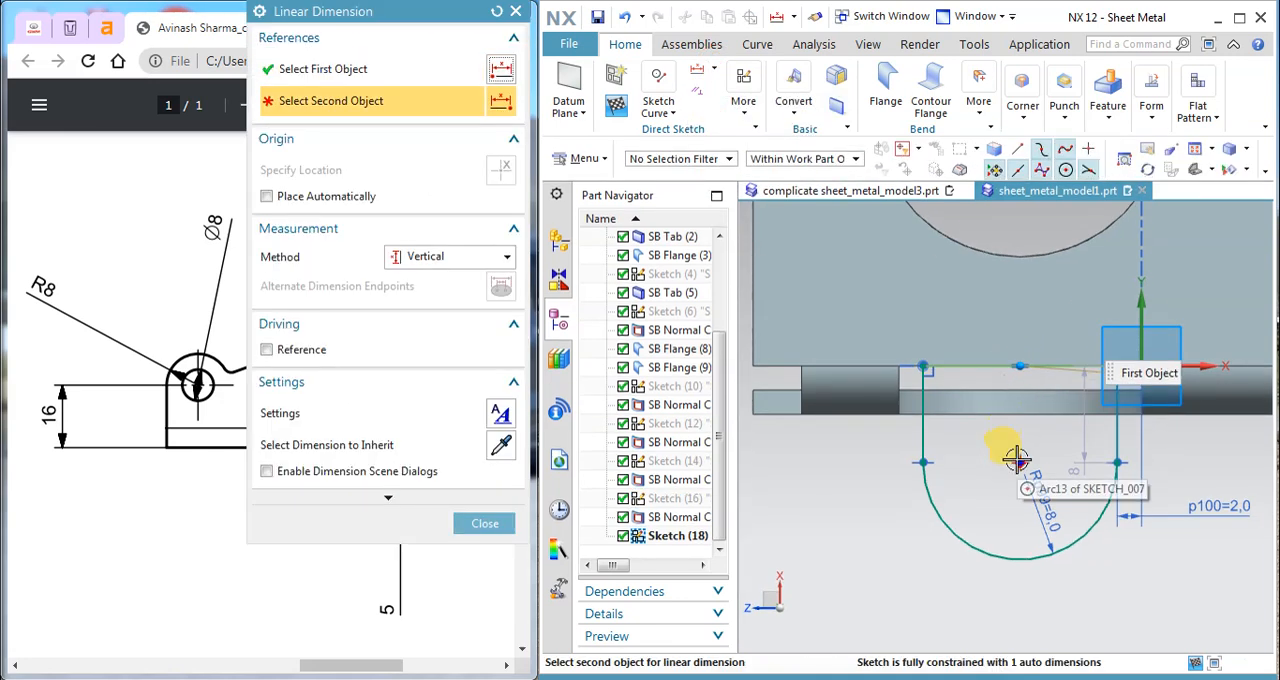
click(1018, 460)
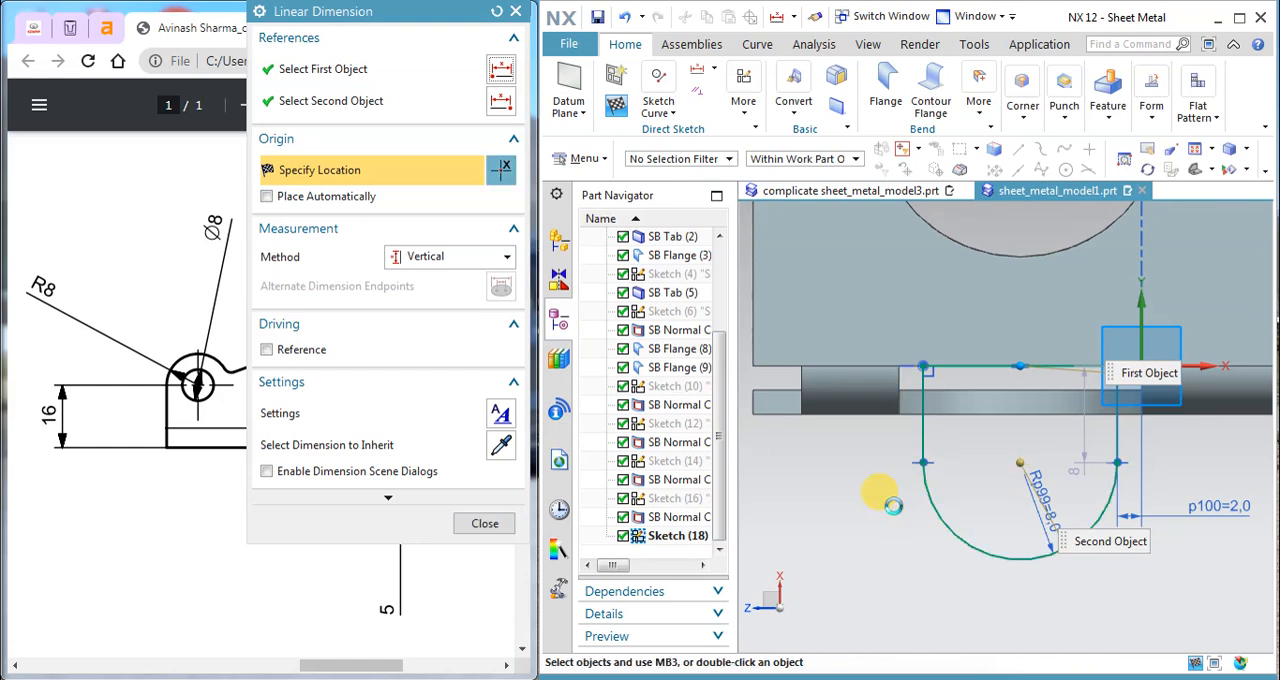
key(Escape)
Step: Dimension the vertical distance from the bracket's lower edge to the tab arc's centre as 8 mm, placed beside the tab
click(701, 69)
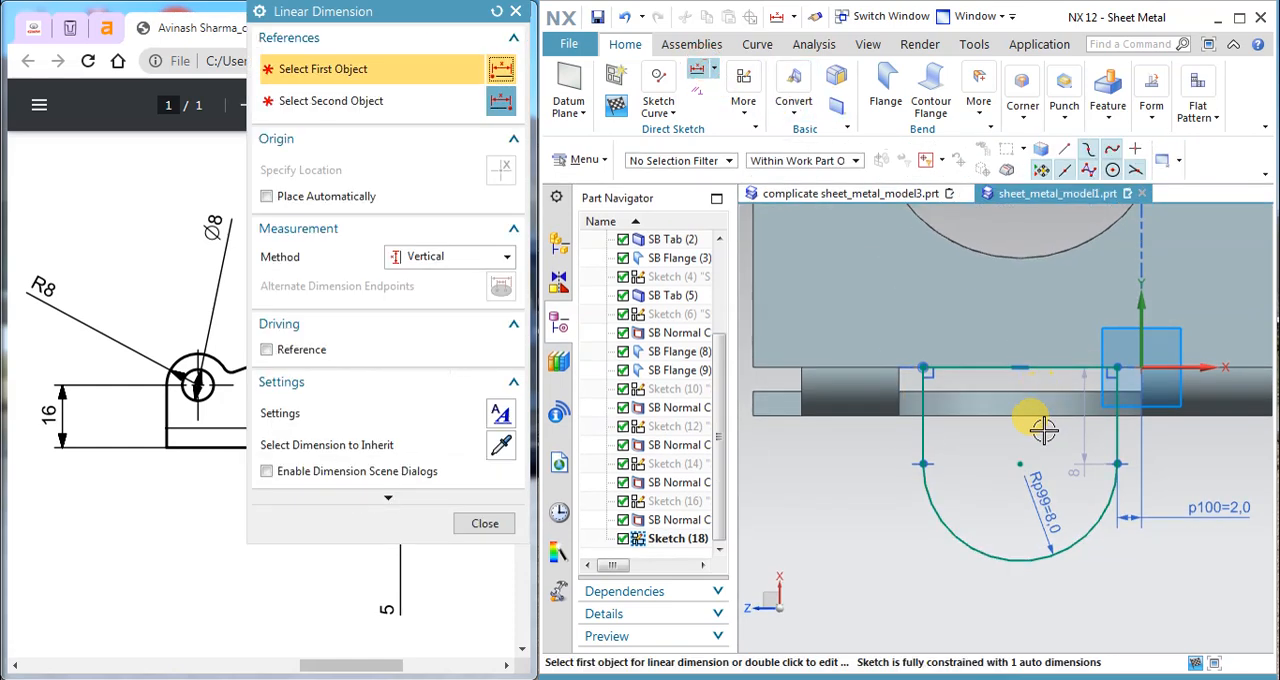
click(1018, 416)
click(1022, 452)
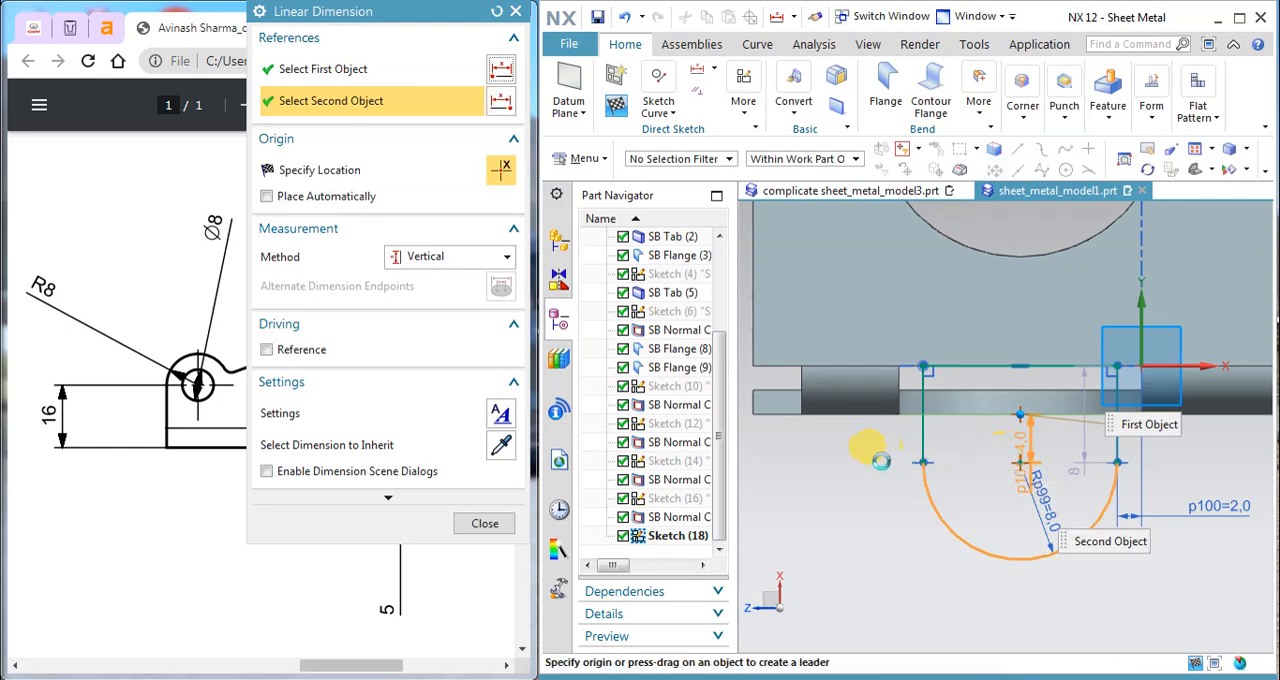
click(897, 470)
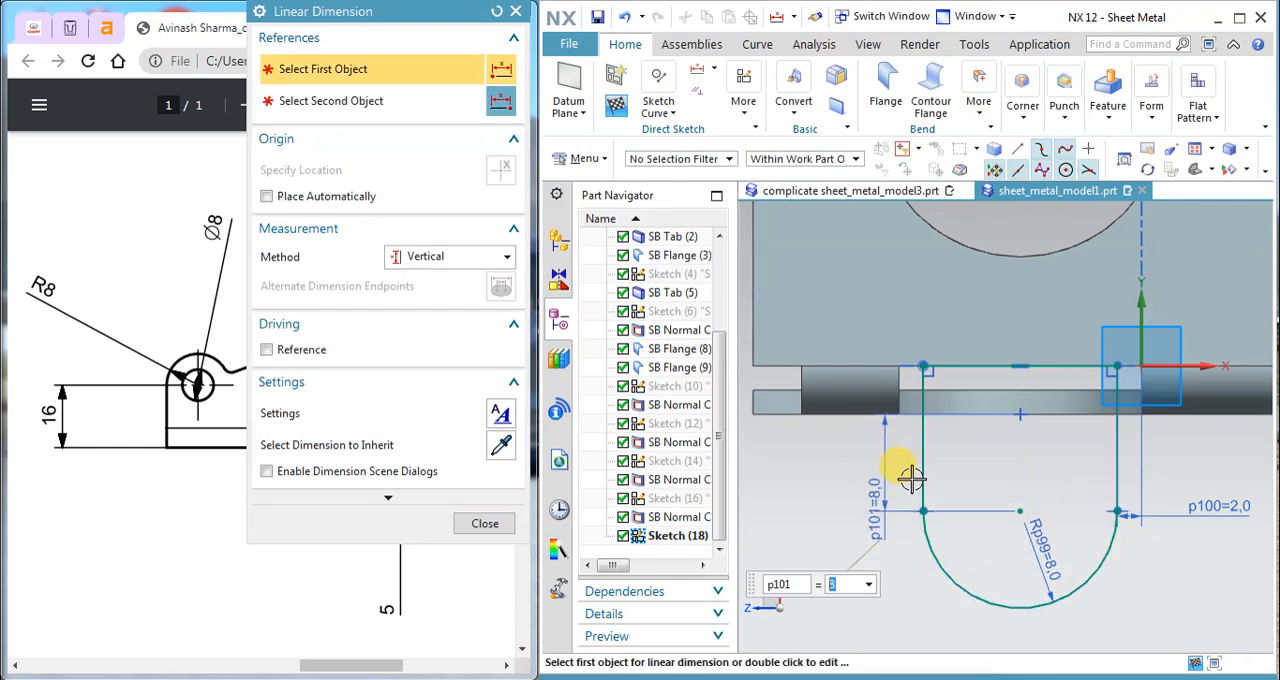
click(483, 524)
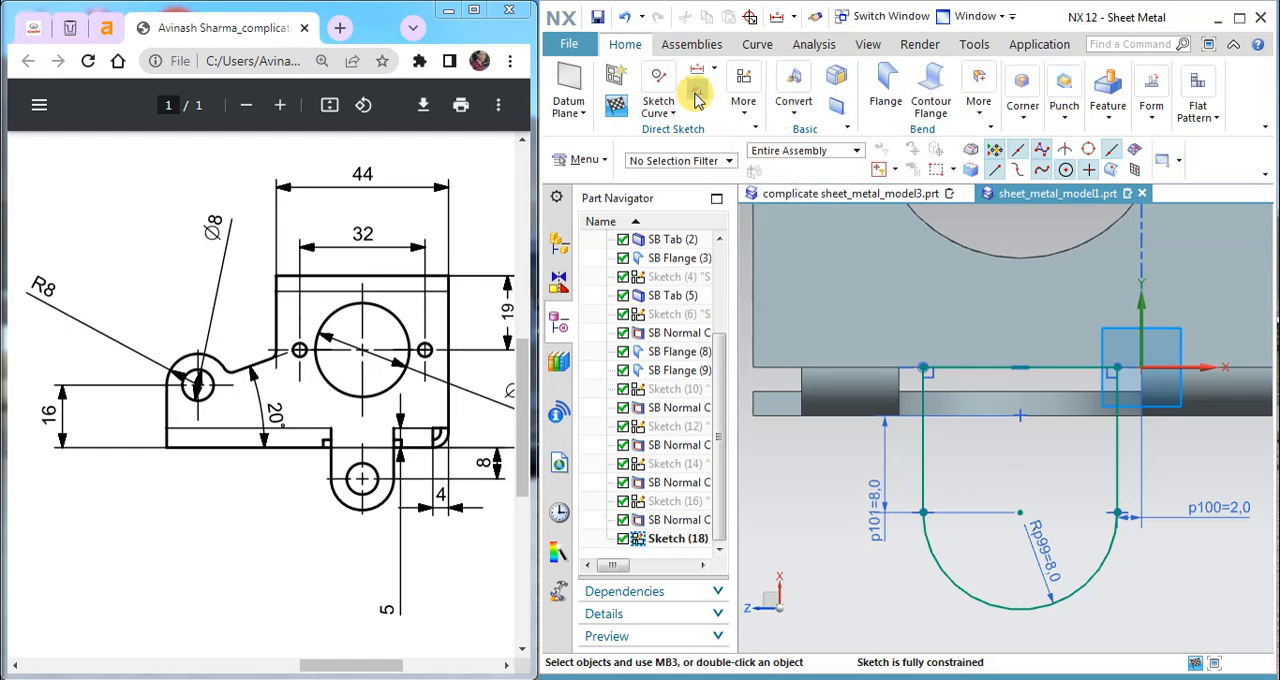
Step: Draw an 8 mm diameter circle centred on the tab's arc centre and finish the sketch
click(659, 104)
click(777, 160)
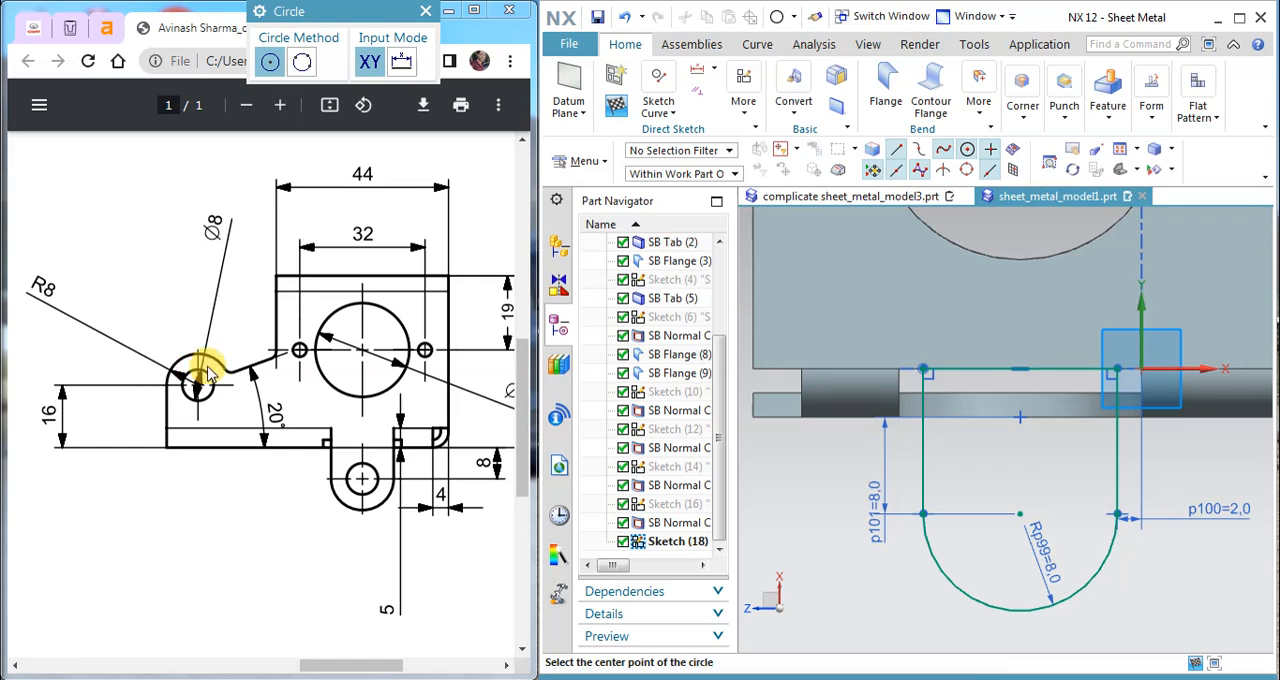
click(1020, 514)
text(8)
key(Return)
click(617, 105)
Step: Create a secondary Tab from the rounded tab outline and its 8 mm hole circle
mouse_move(923, 251)
middle_down()
mouse_move(943, 297)
mouse_move(935, 313)
mouse_move(914, 300)
middle_up()
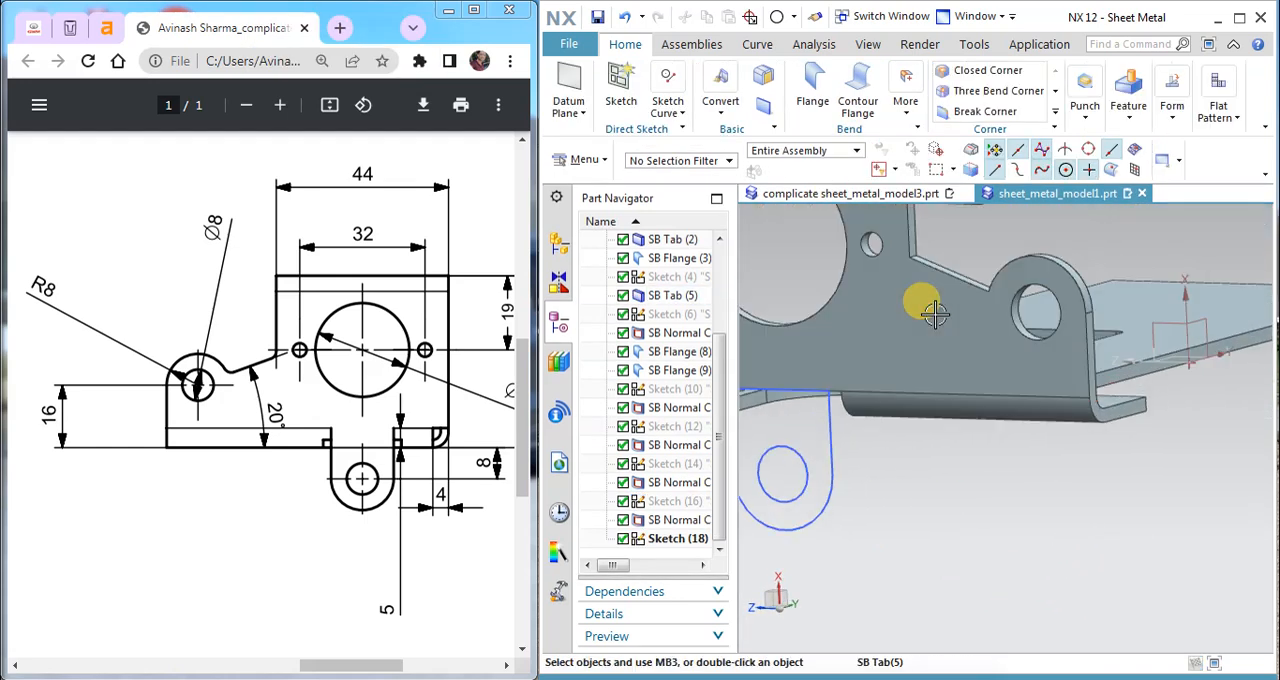
click(1133, 118)
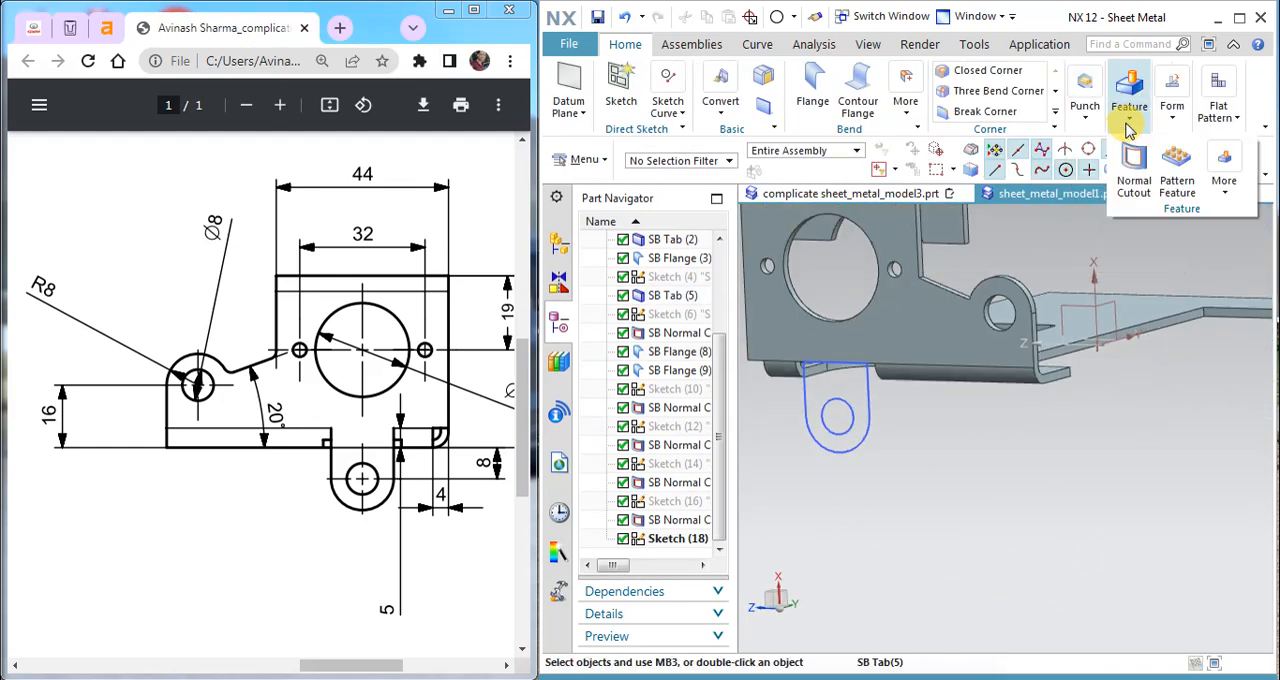
click(872, 415)
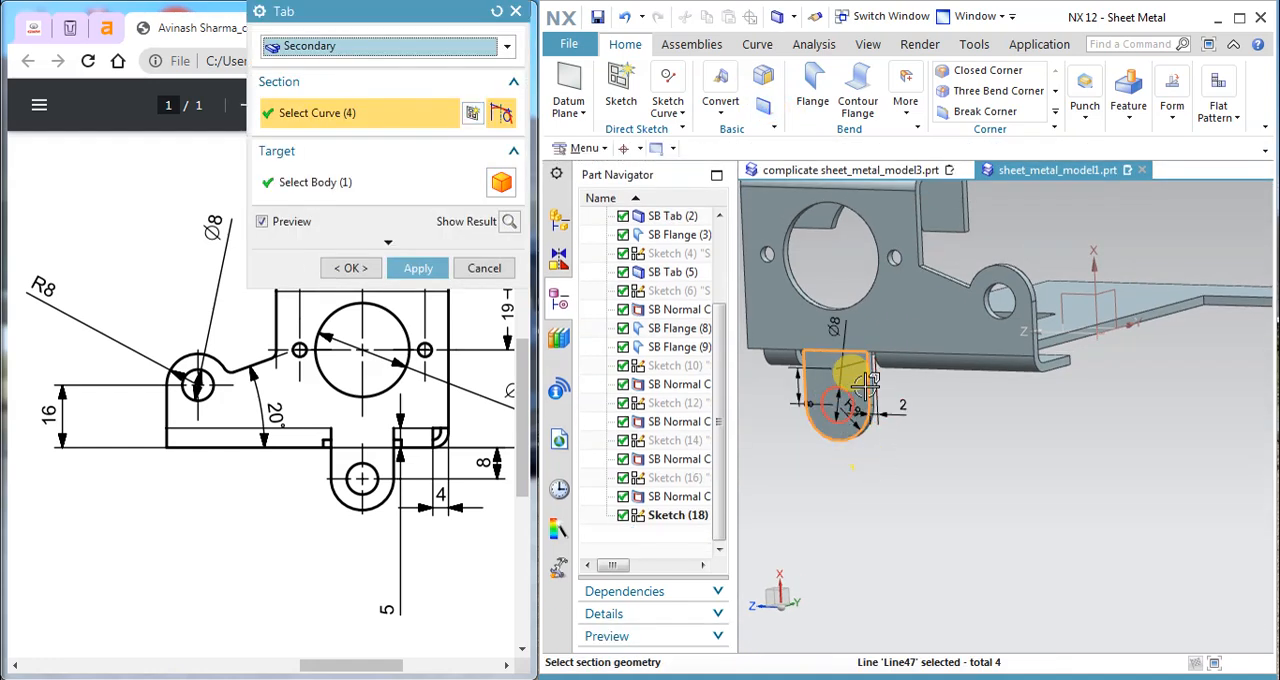
click(848, 394)
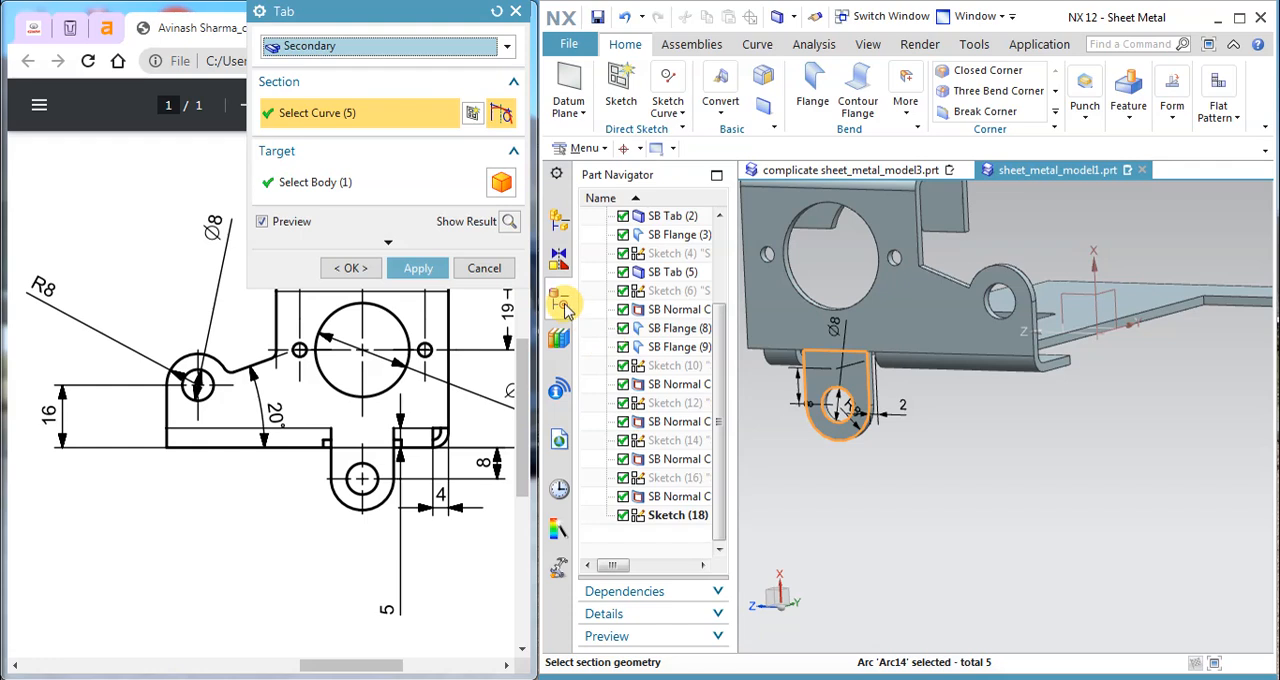
click(416, 266)
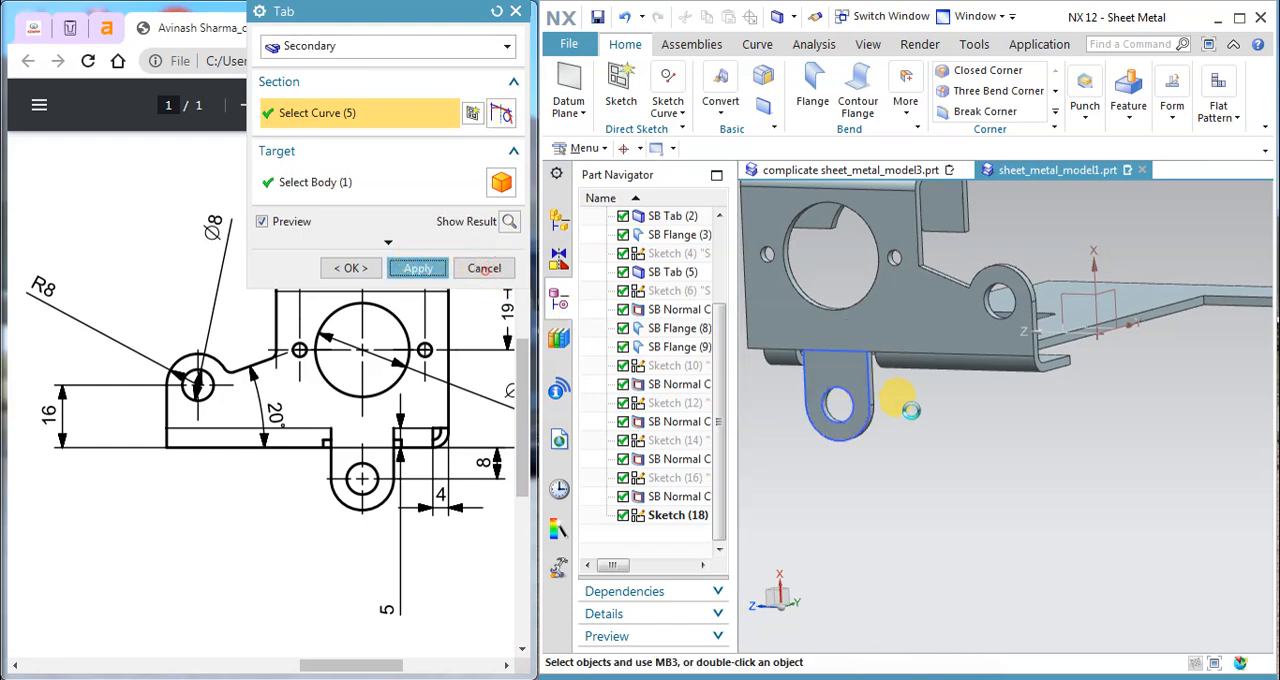
Step: Start Break Corner with a 2 mm blend and select the inner corner where the side flange's upright edge meets its sloped edge
right_drag(865, 386, 869, 423)
scroll(934, 462, down, 3)
middle_drag(934, 461, 845, 468)
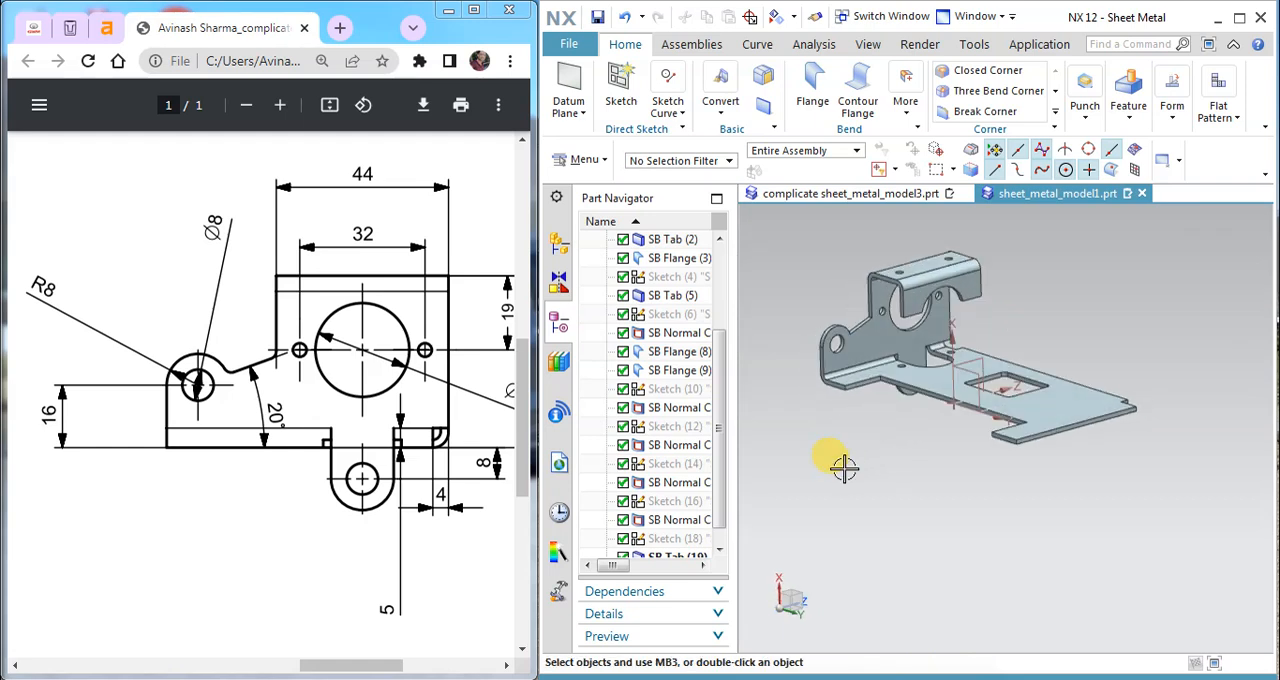
scroll(854, 299, up, 4)
click(908, 115)
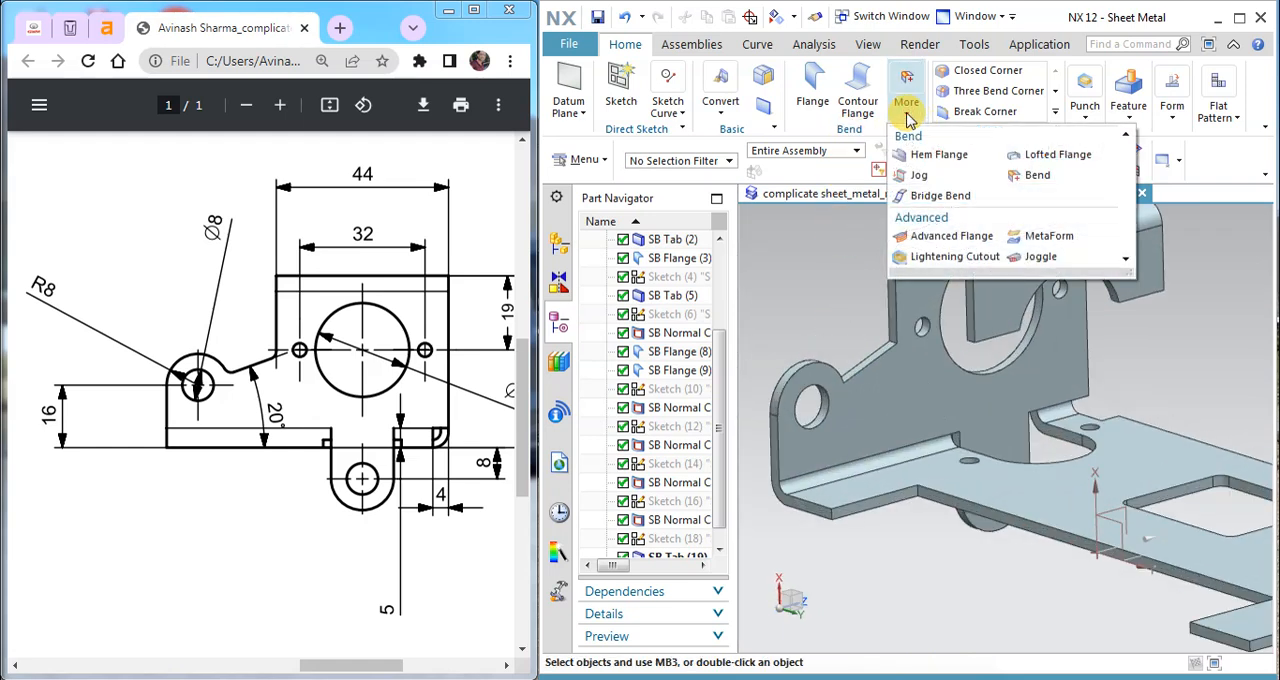
click(966, 113)
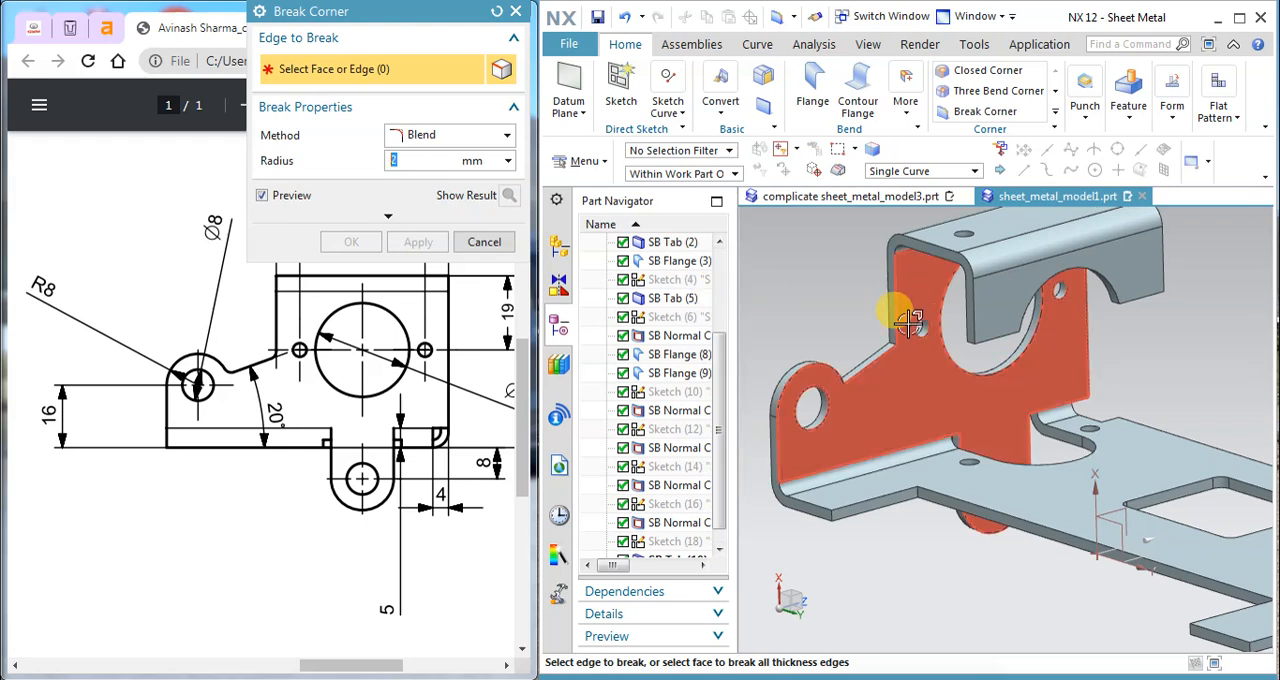
scroll(860, 345, up, 5)
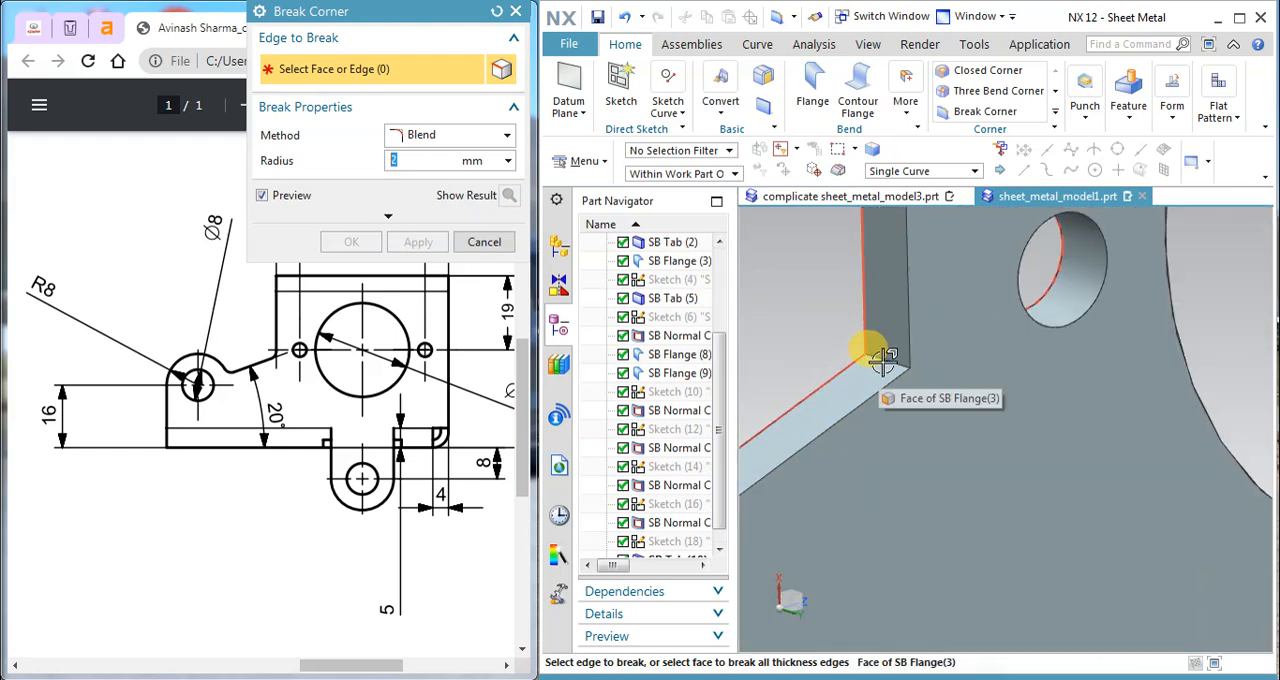
click(878, 352)
scroll(927, 369, down, 6)
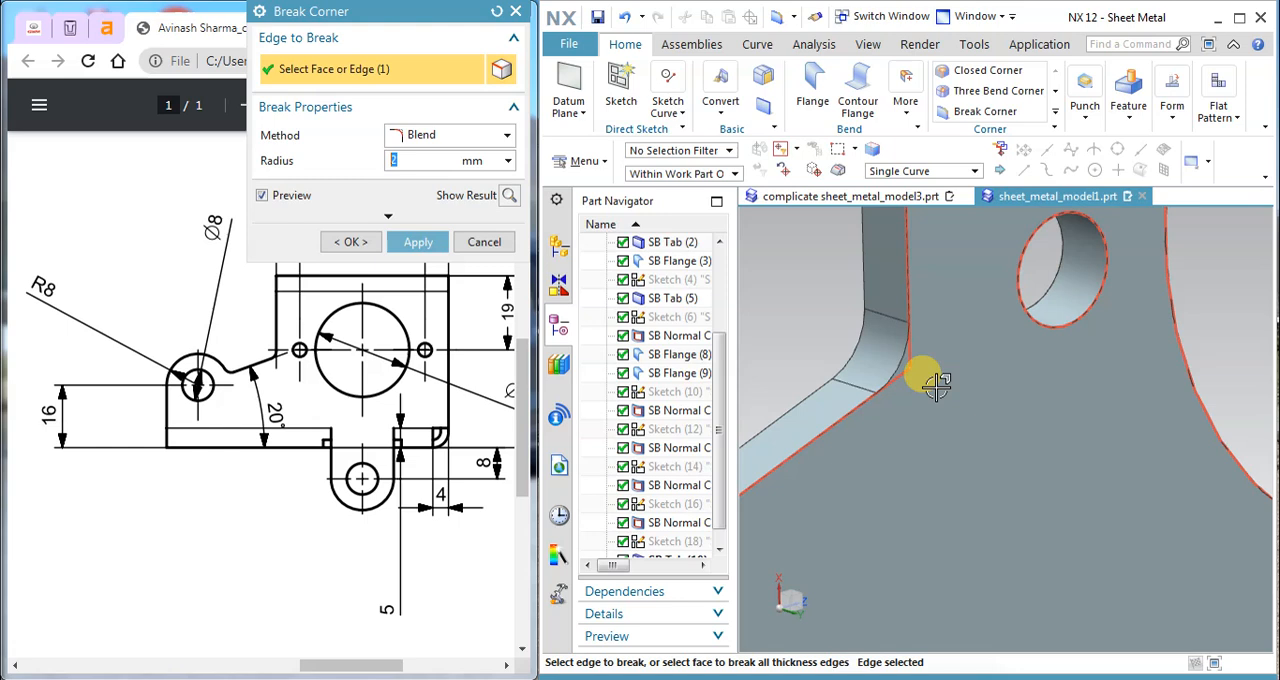
Step: Add the corner between the rounded lug and the sloped edge to the selection and apply the 2 mm corner blends
middle_drag(923, 366, 860, 386)
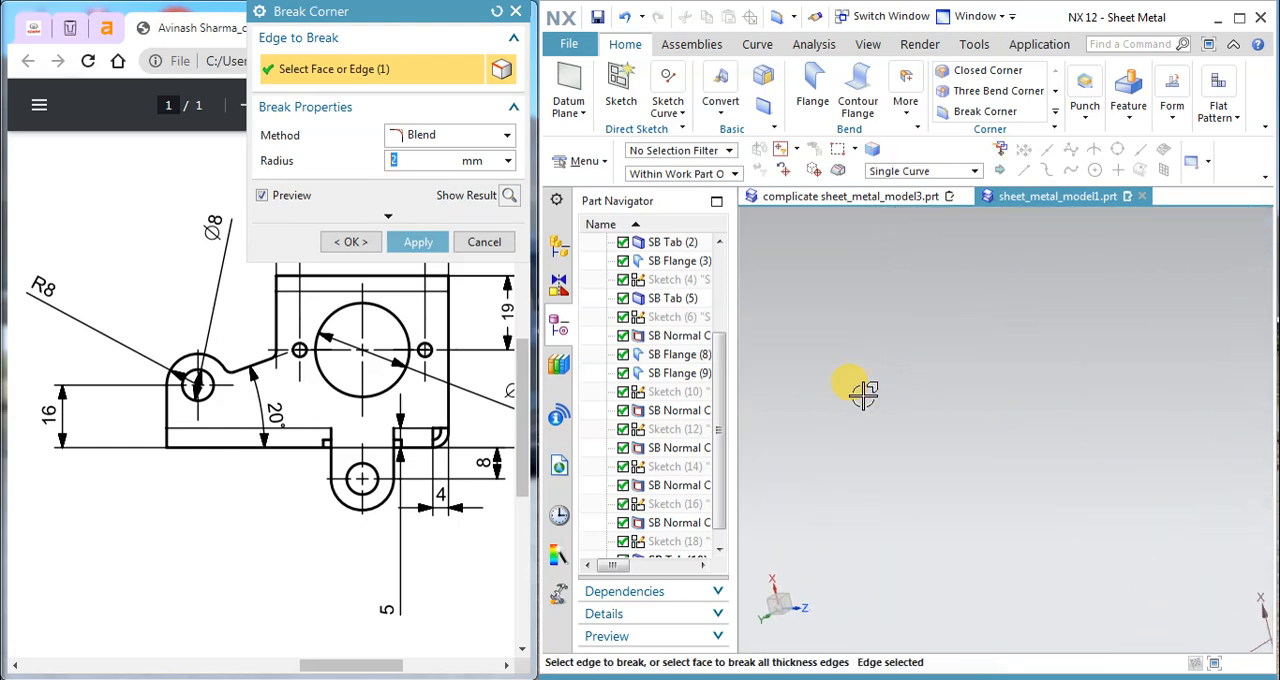
scroll(860, 386, down, 3)
scroll(1106, 346, up, 3)
middle_drag(1106, 346, 1063, 343)
scroll(1000, 330, up, 5)
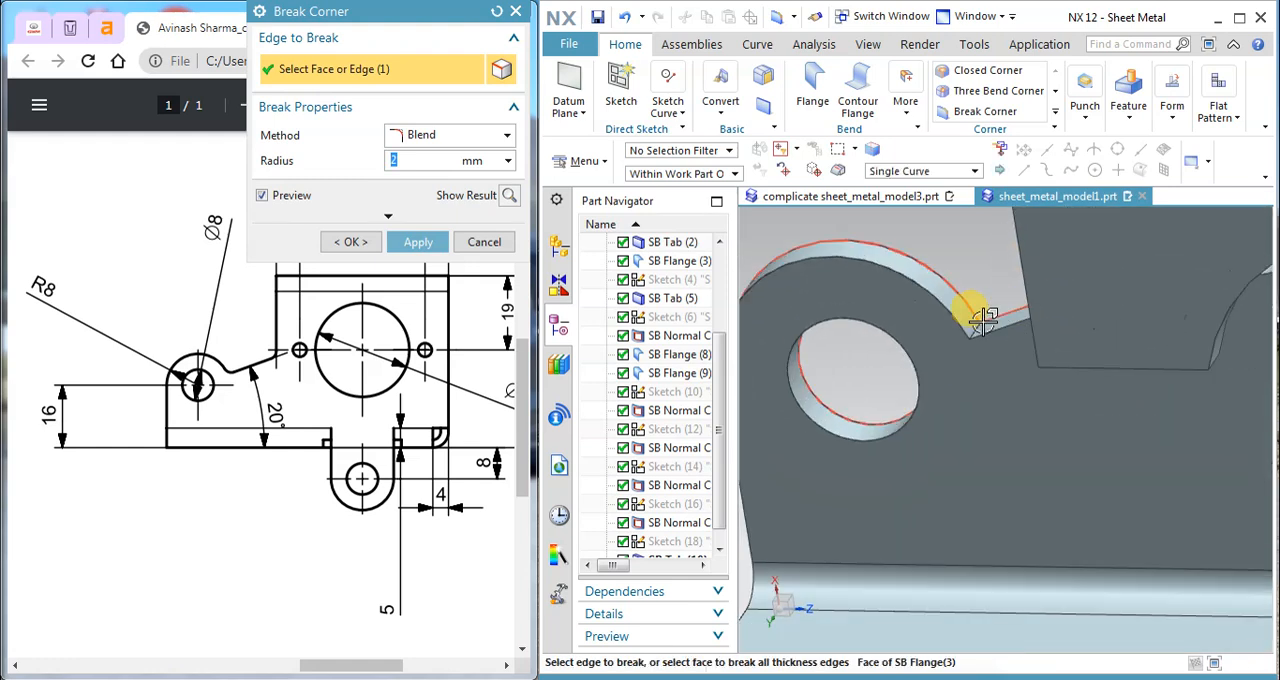
scroll(968, 335, up, 3)
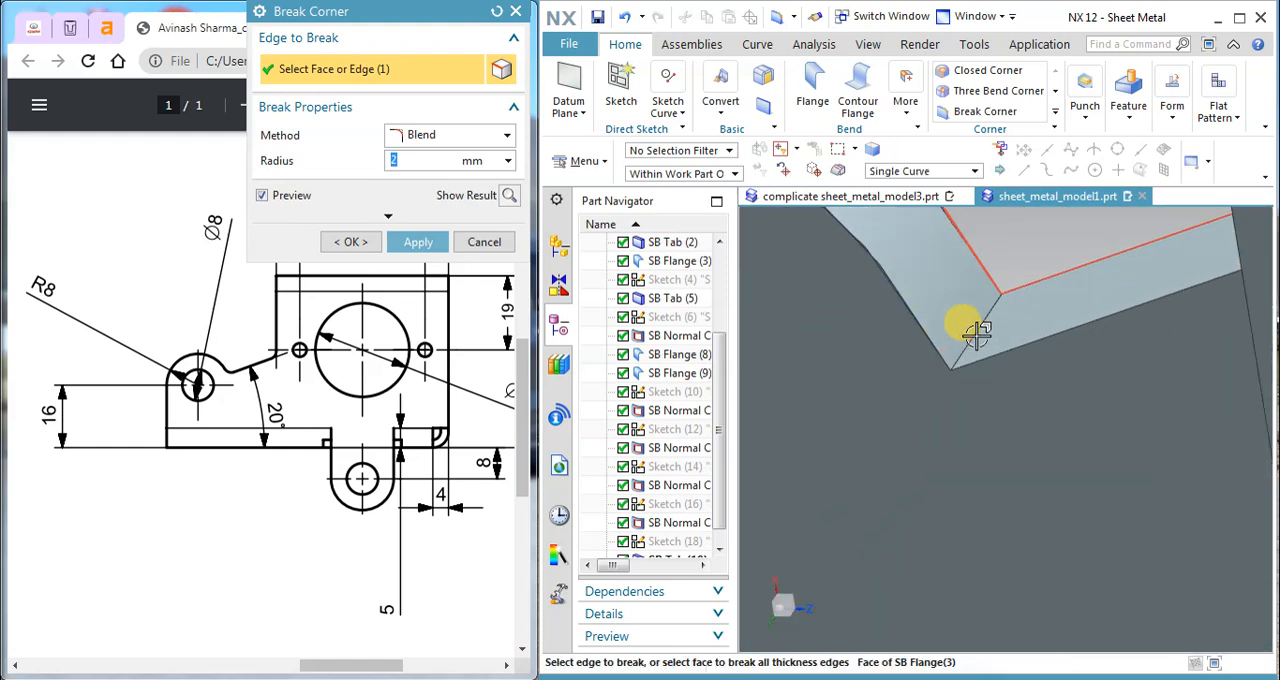
click(976, 335)
scroll(974, 335, down, 3)
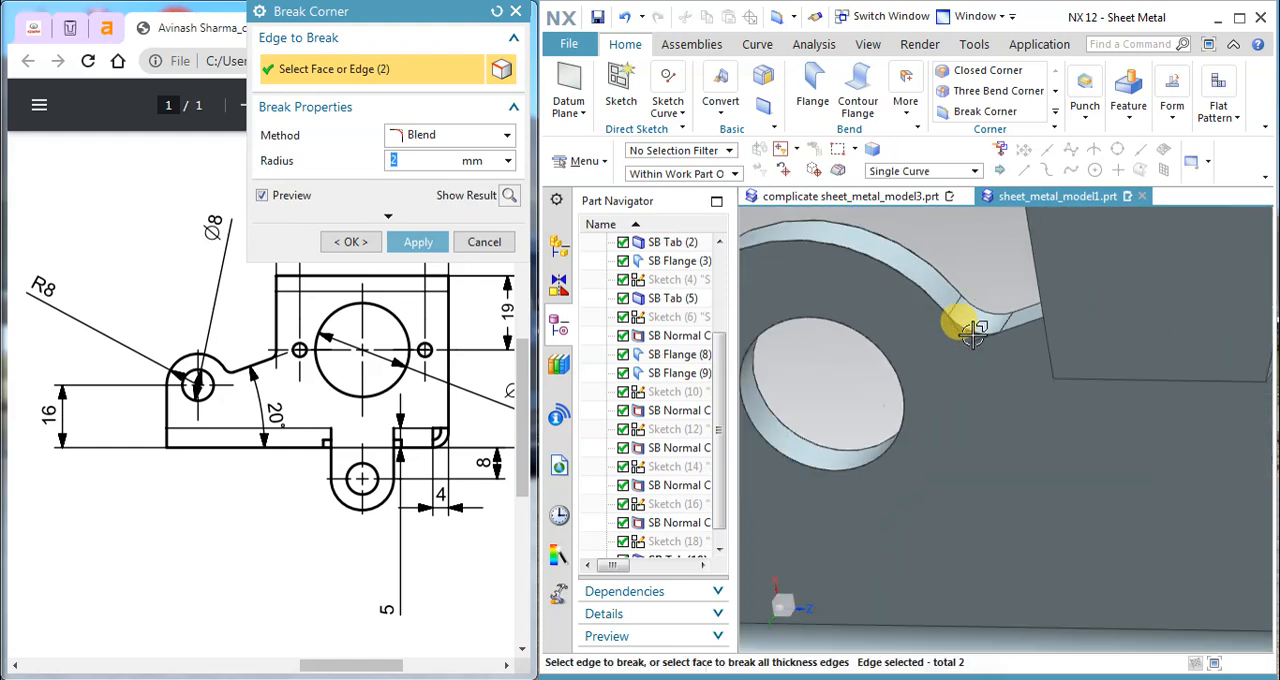
click(418, 242)
Step: Examine the PDF drawing's front and plan views for the remaining corner radii
scroll(886, 360, down, 5)
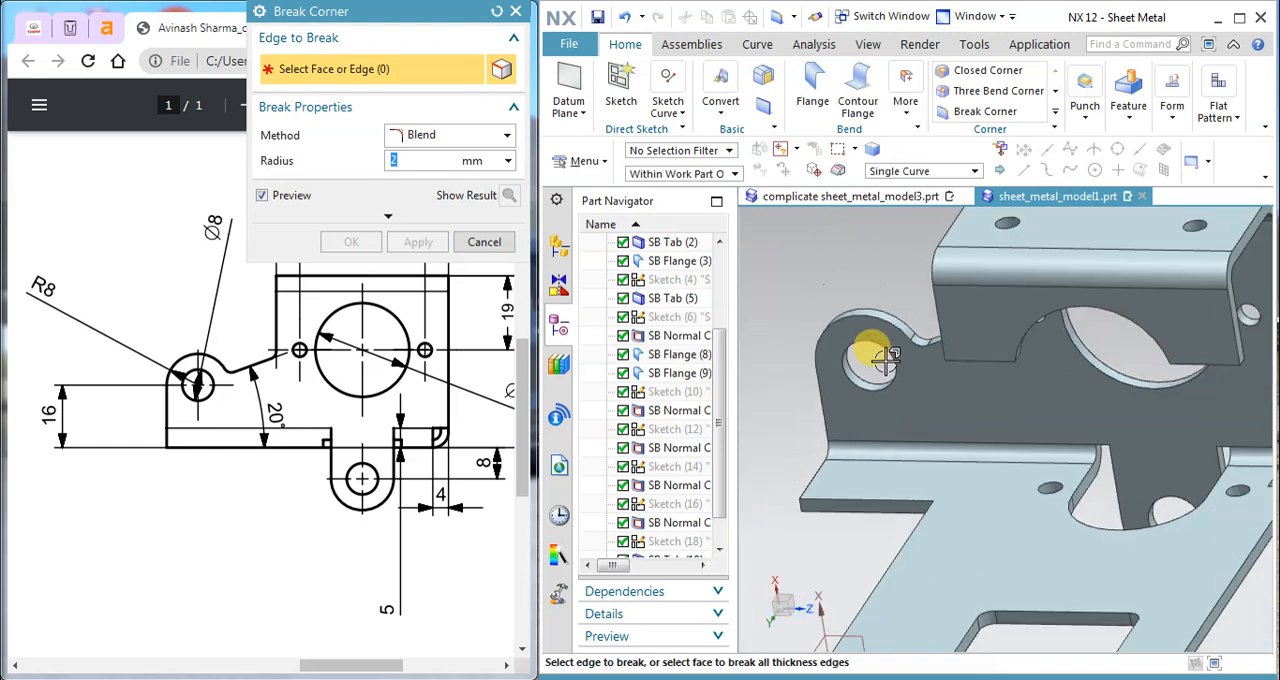
scroll(872, 343, down, 3)
mouse_move(872, 343)
middle_down()
mouse_move(908, 320)
mouse_move(925, 330)
middle_up()
drag(334, 666, 122, 625)
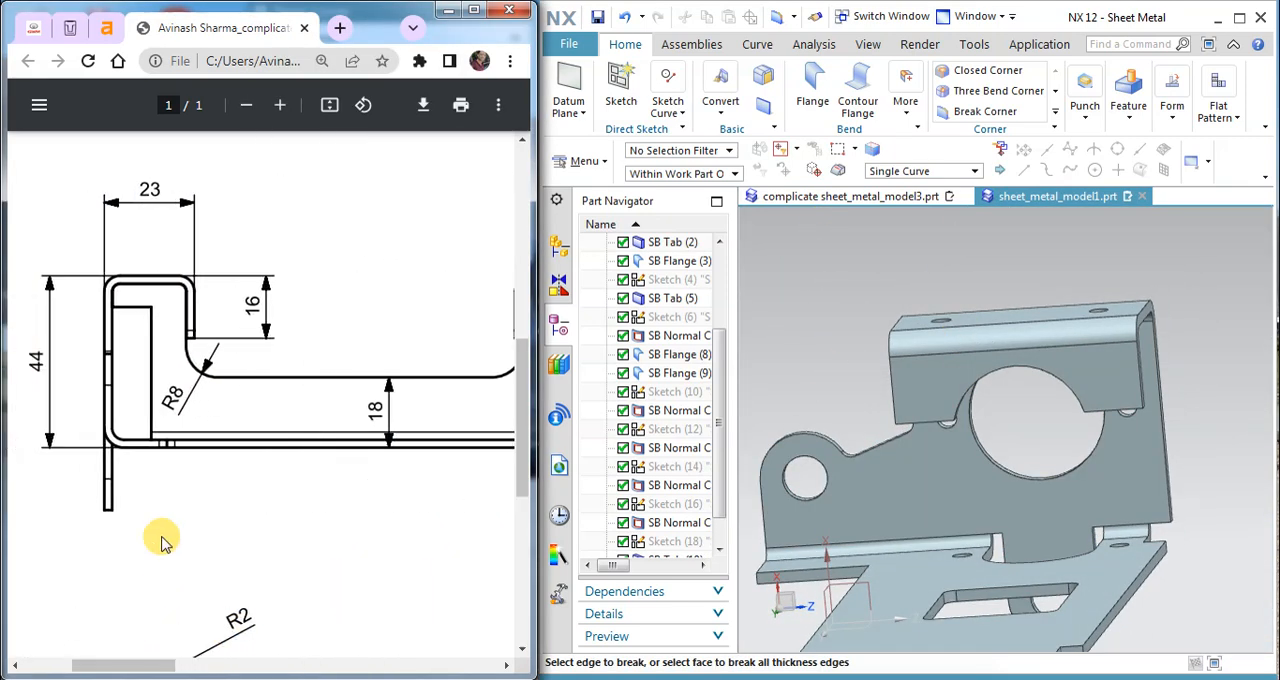
scroll(160, 540, down, 5)
scroll(168, 517, up, 5)
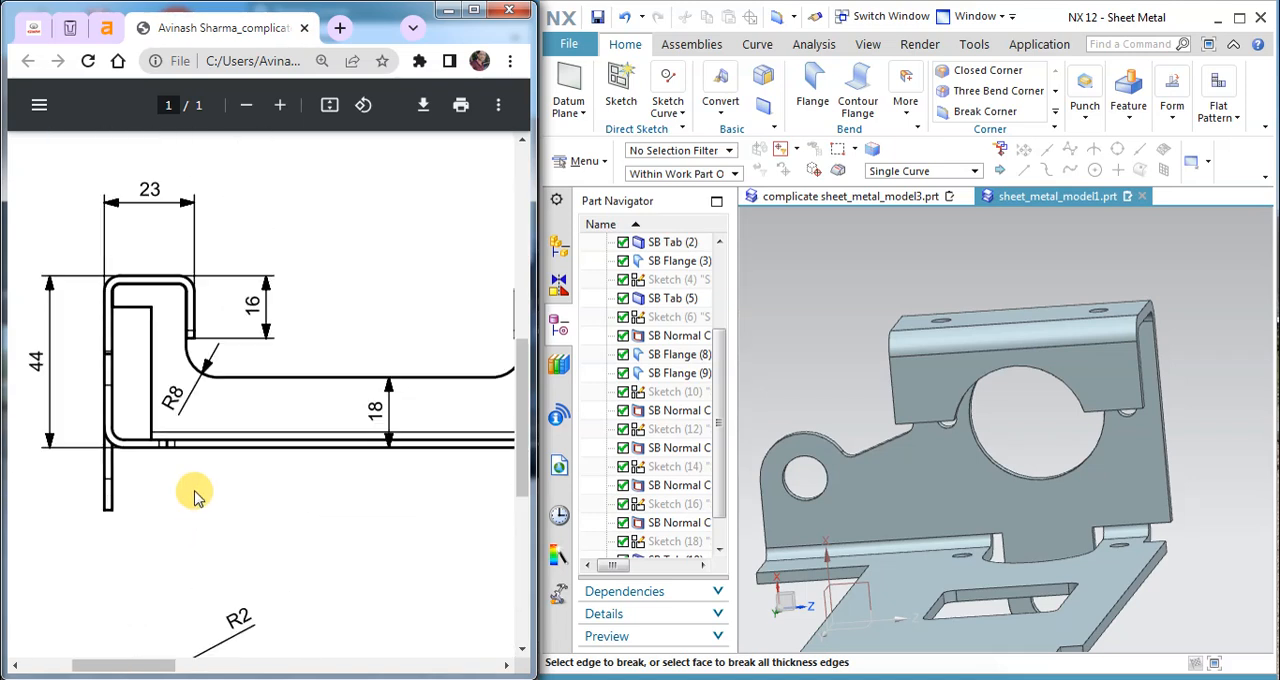
ctrl+scroll(195, 500, down, 4)
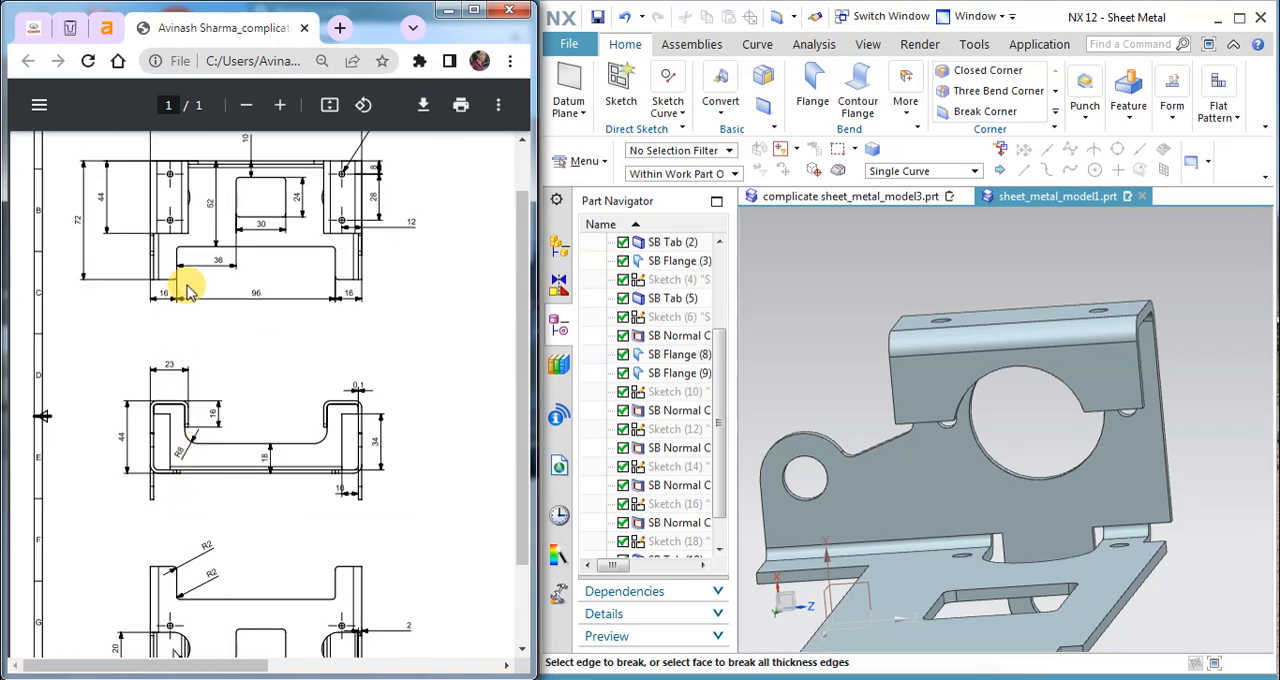
scroll(295, 505, down, 2)
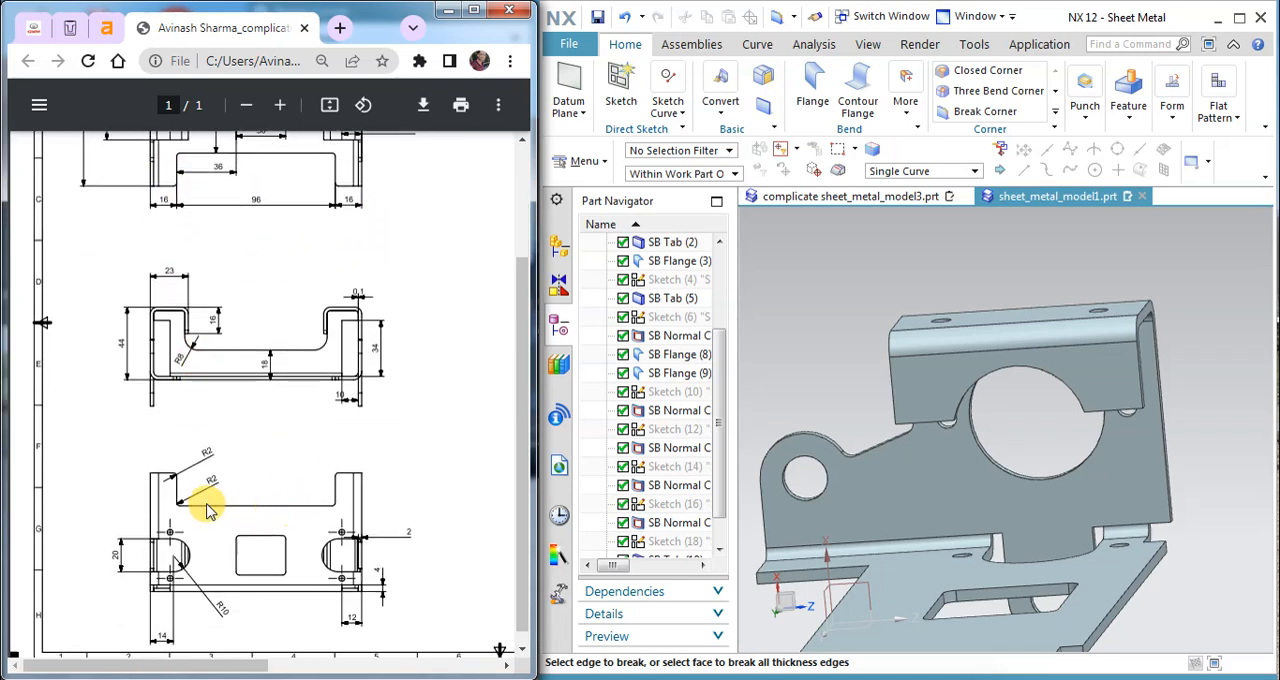
Step: Switch to complicate sheet_metal_model3.prt and examine the rounded corners of the finished bracket's flanges
click(818, 199)
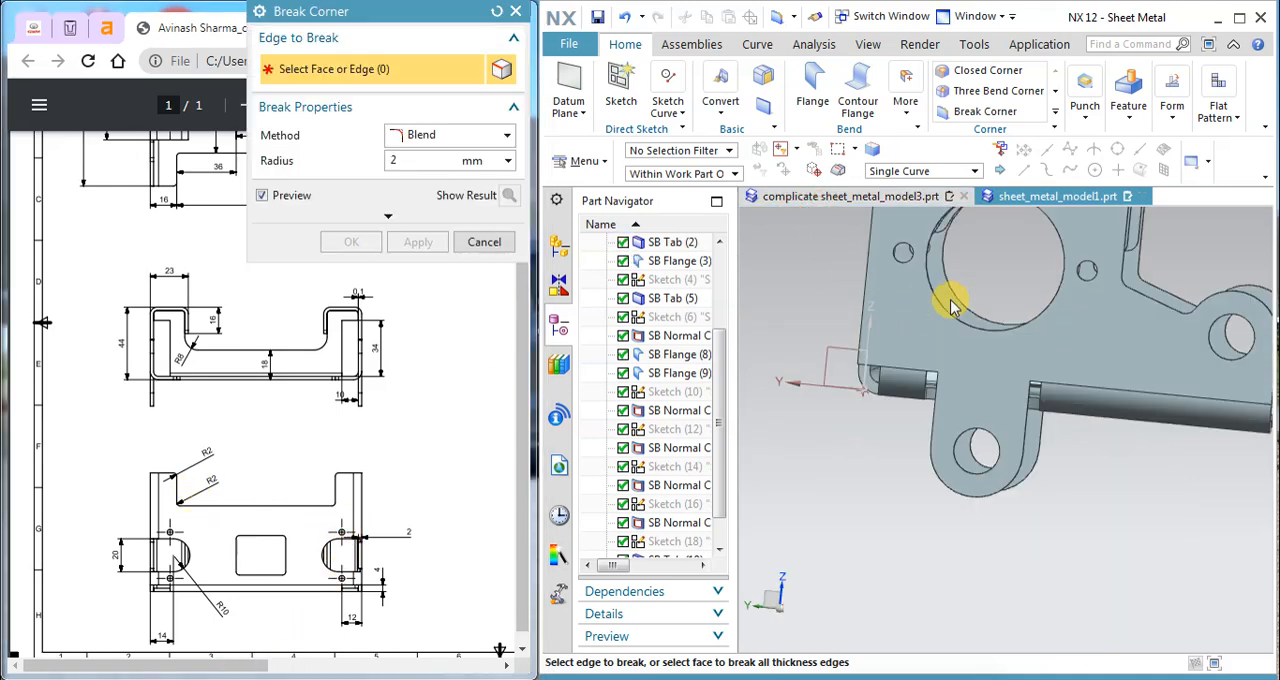
middle_drag(950, 304, 980, 240)
scroll(916, 304, up, 2)
scroll(916, 302, down, 4)
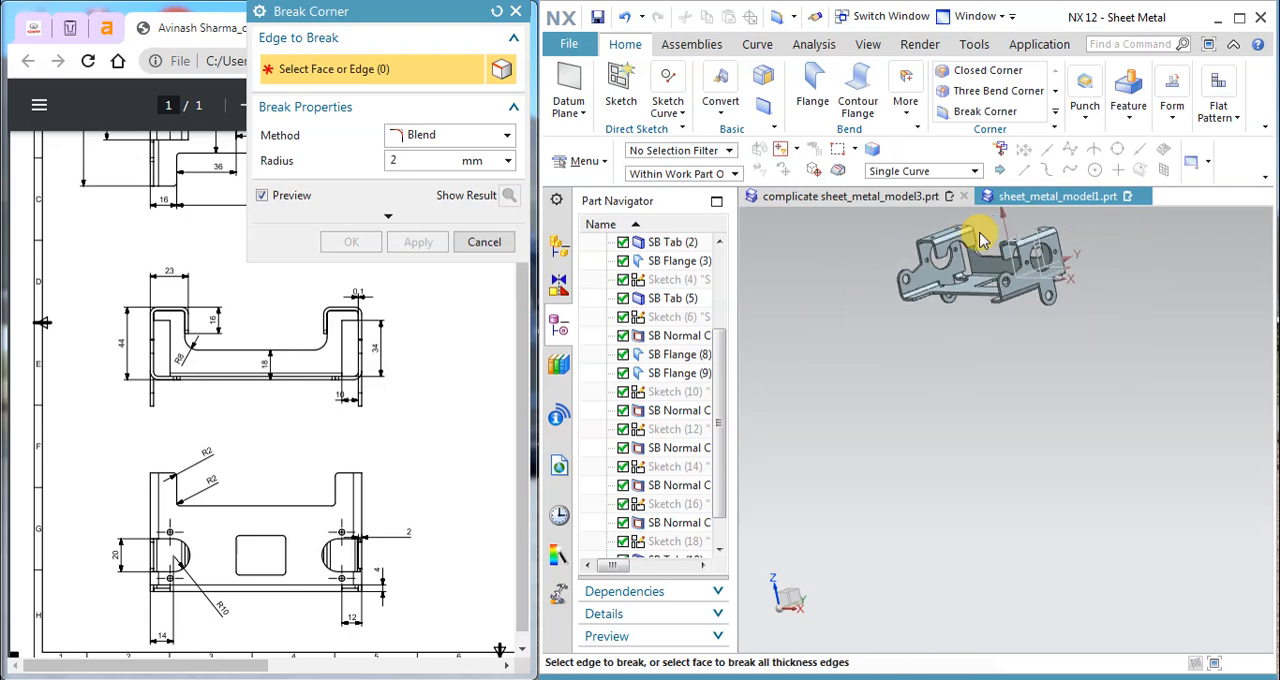
scroll(980, 240, up, 5)
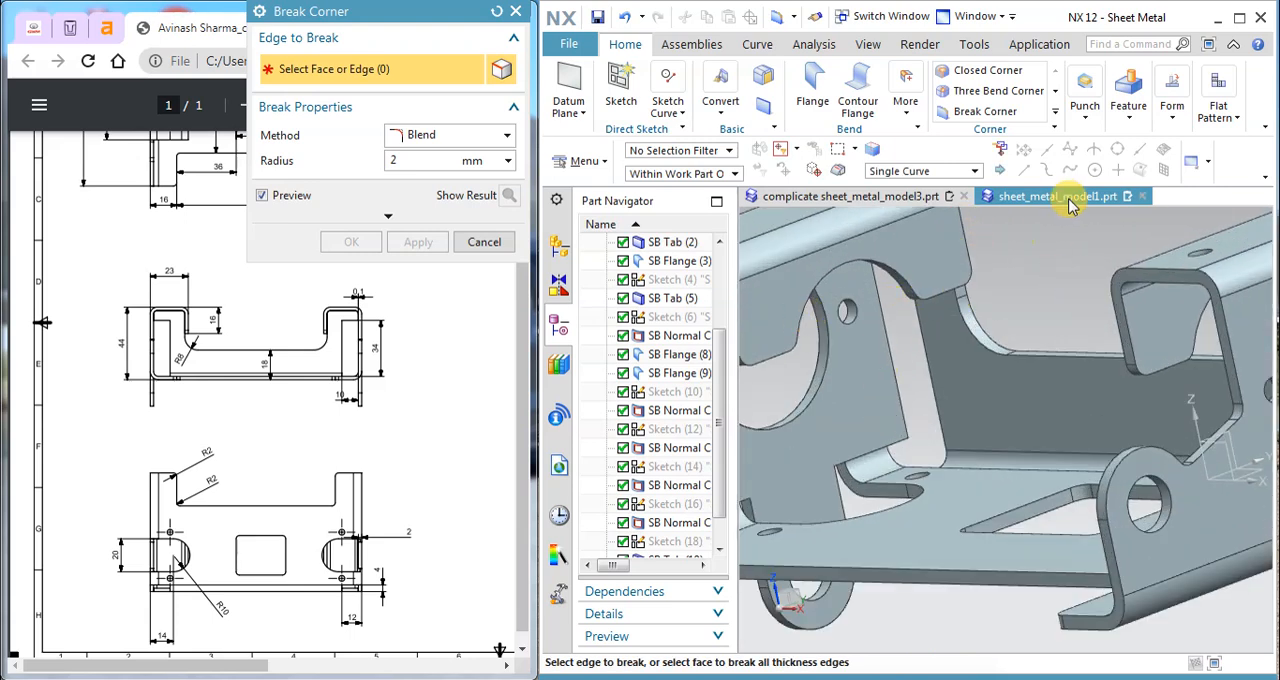
Step: In sheet_metal_model1.prt, select both lower corners of the return flange's leg on the lug side for 2 mm corner blends
scroll(1066, 200, down, 4)
mouse_move(1066, 320)
middle_down()
mouse_move(1029, 320)
mouse_move(1087, 321)
mouse_move(1071, 320)
middle_up()
scroll(870, 382, up, 6)
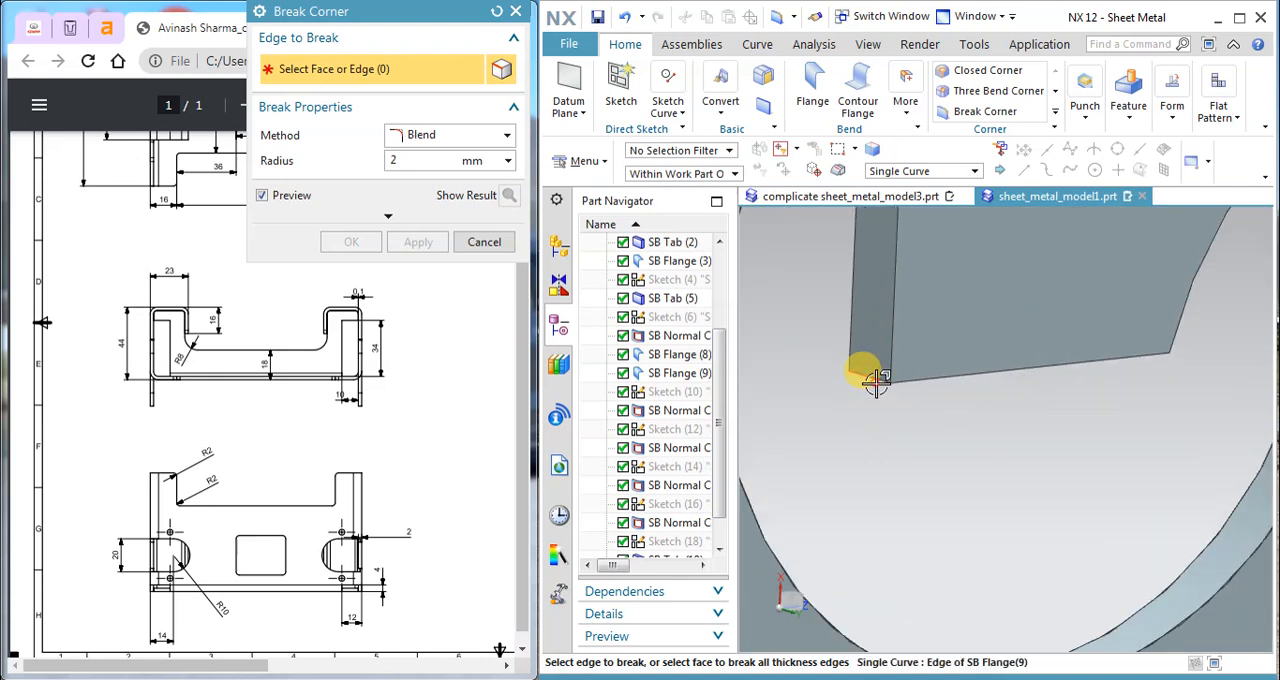
click(875, 382)
scroll(914, 391, down, 5)
middle_drag(1000, 371, 968, 375)
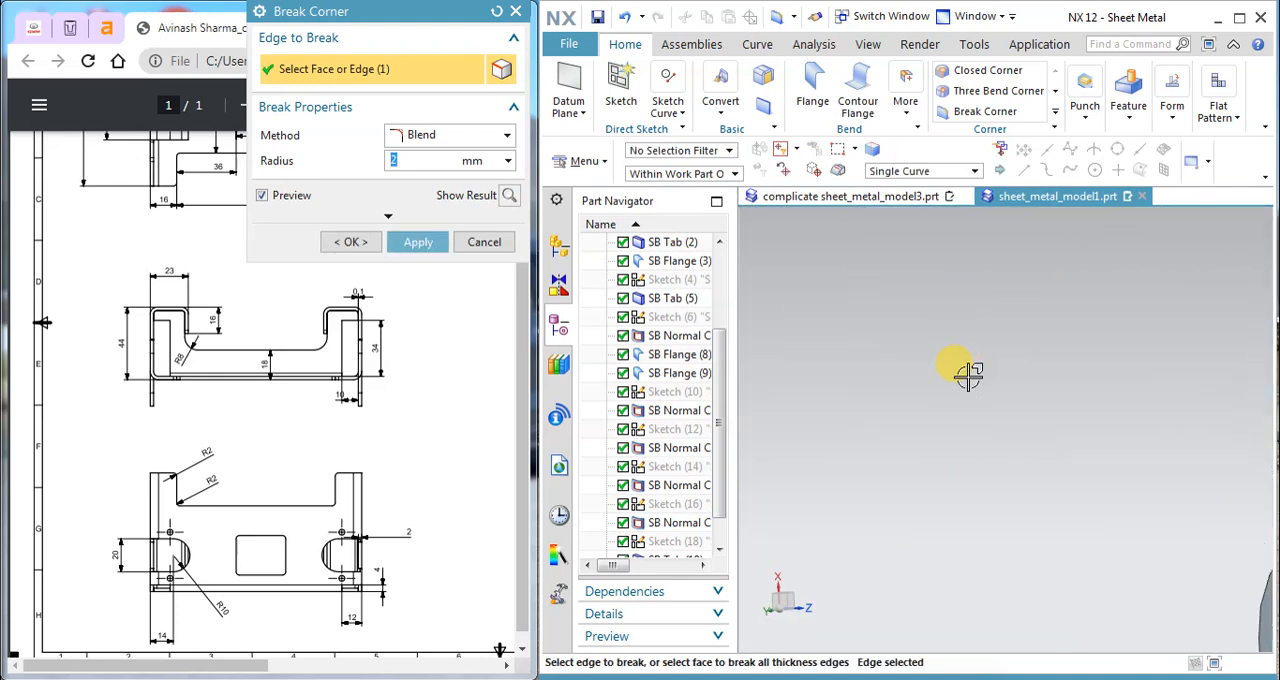
scroll(968, 375, down, 4)
scroll(1167, 388, up, 8)
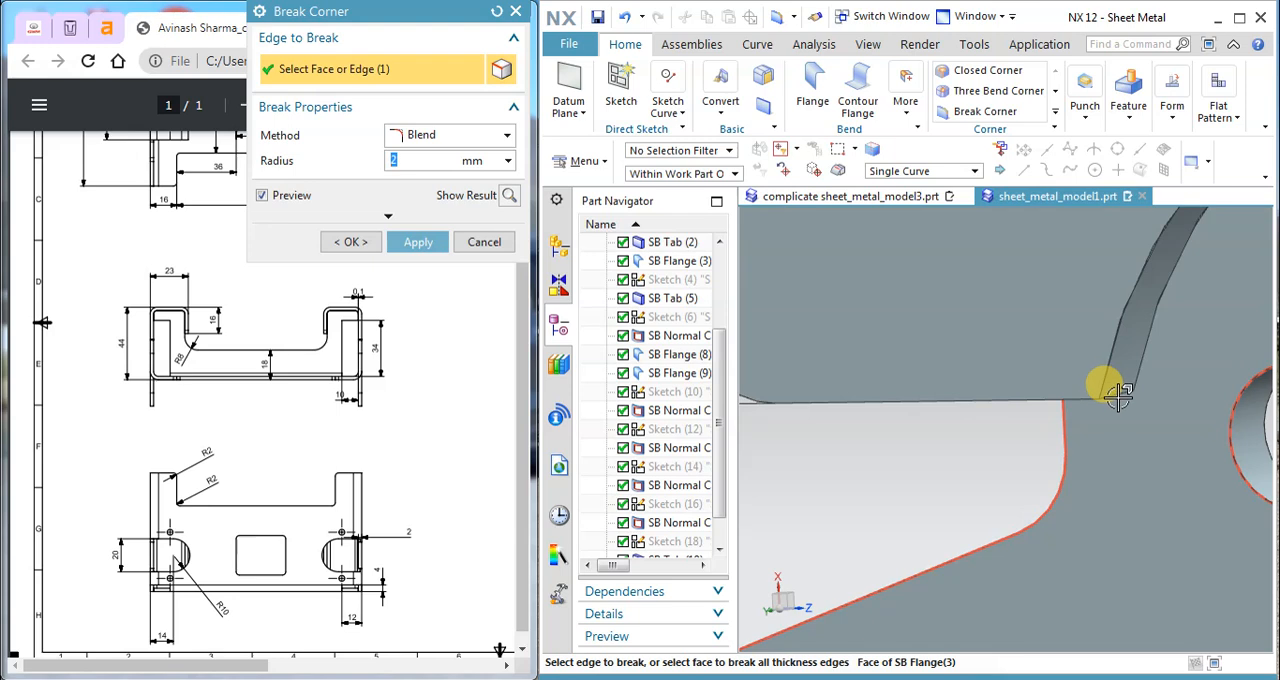
scroll(1108, 393, down, 6)
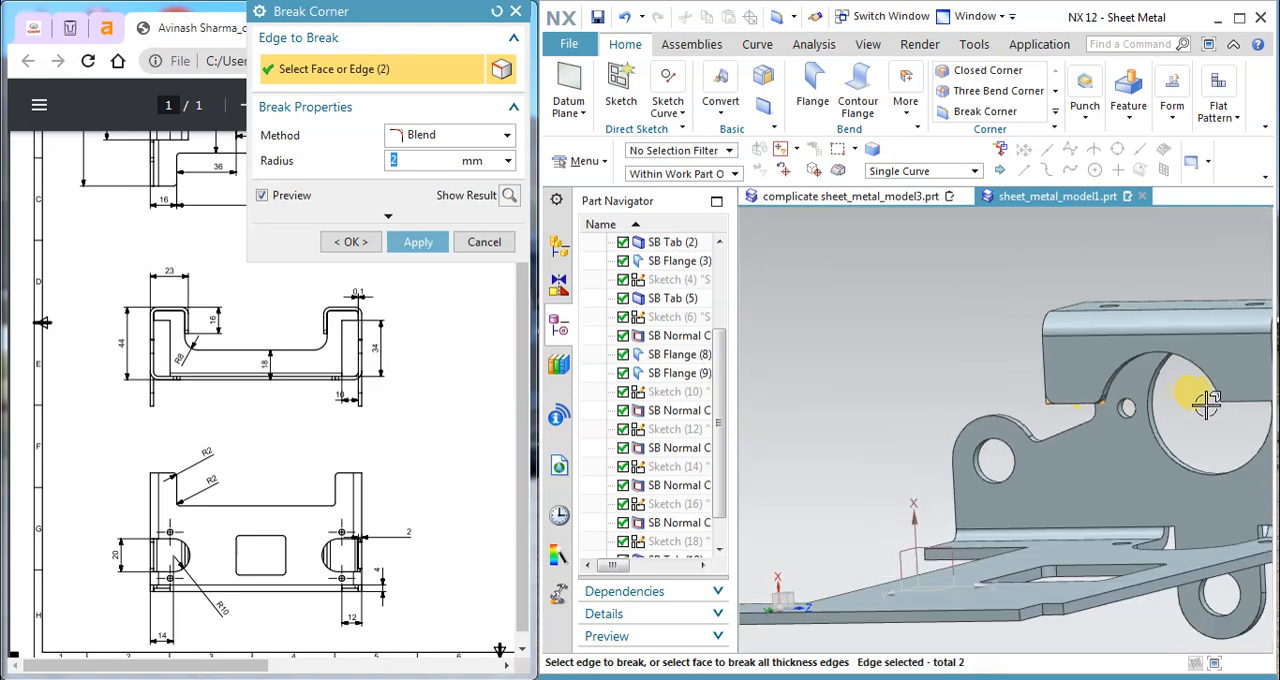
Step: Add both lower corners of the return flange's other leg to the selection and apply the 2 mm corner blends
middle_drag(1228, 403, 1077, 406)
scroll(834, 366, up, 6)
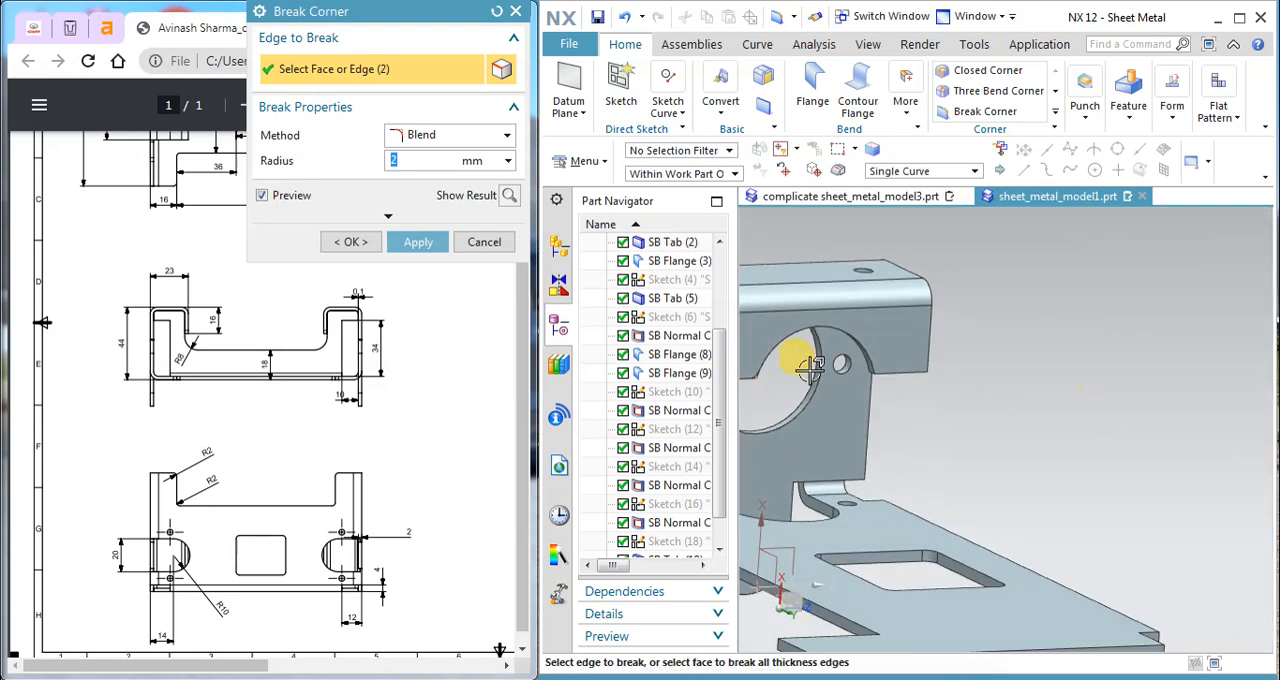
scroll(940, 385, up, 3)
click(932, 368)
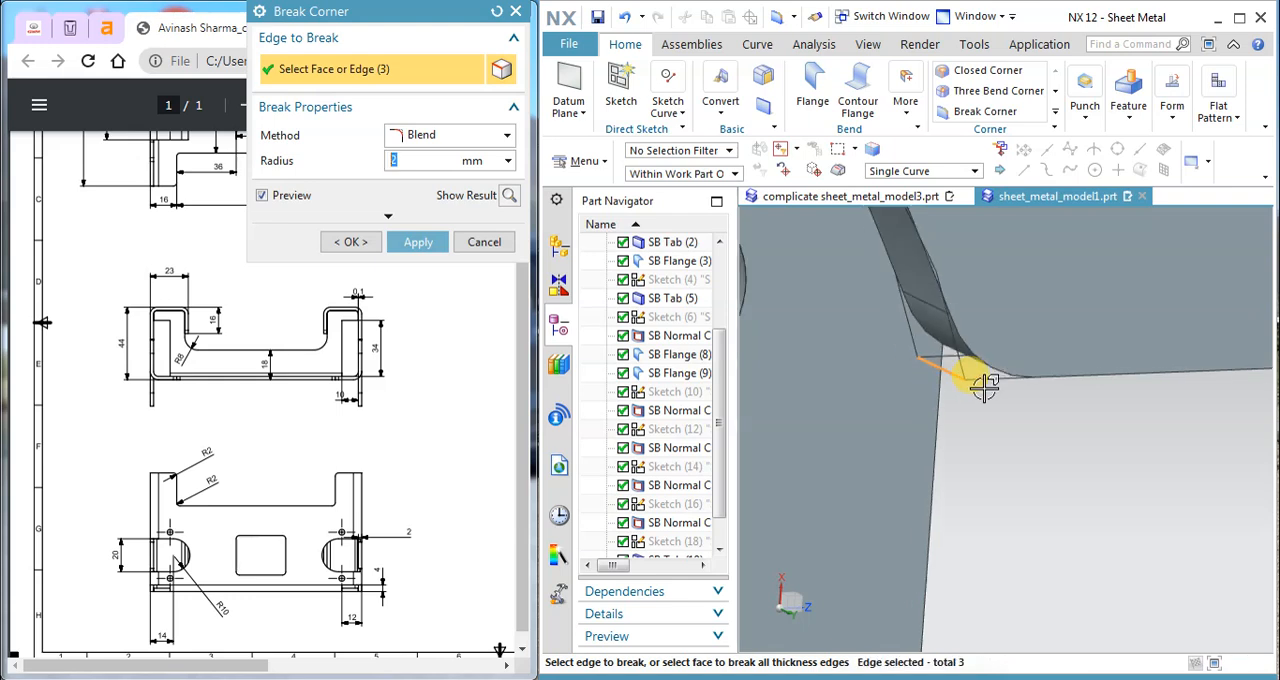
scroll(1063, 393, down, 5)
middle_drag(1071, 391, 1140, 390)
scroll(1037, 387, up, 4)
scroll(1014, 380, down, 7)
scroll(1140, 390, up, 5)
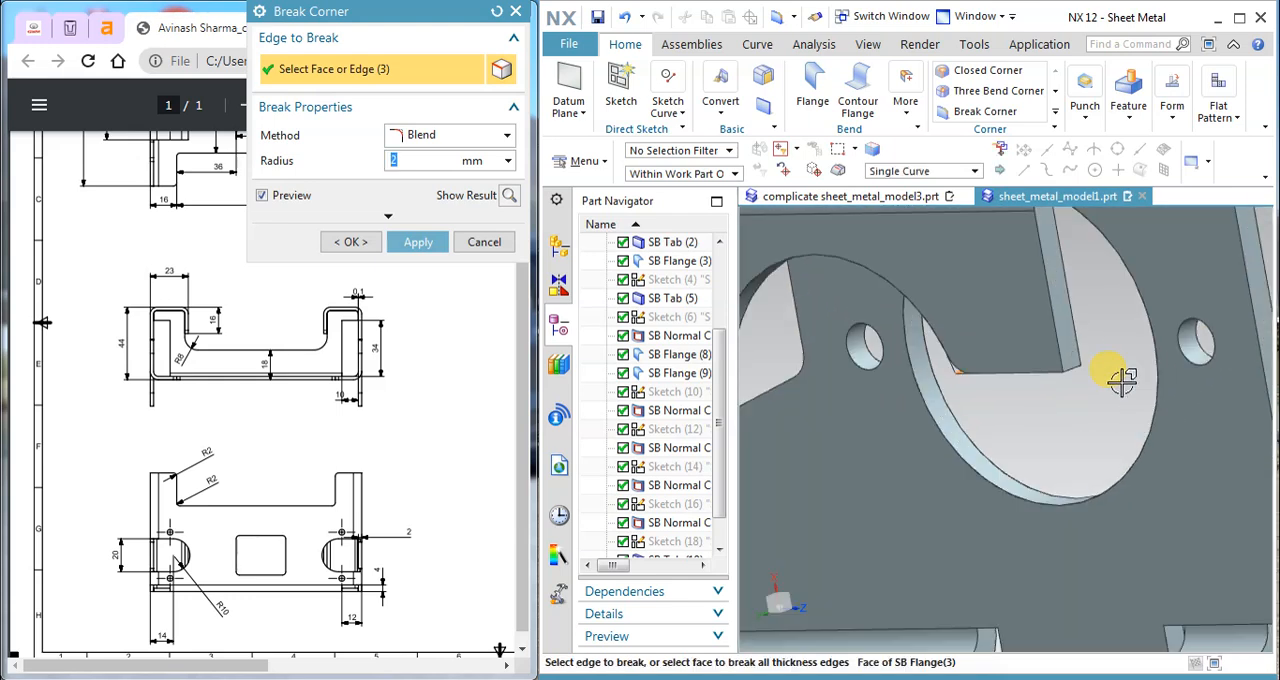
click(1038, 350)
scroll(1036, 380, down, 8)
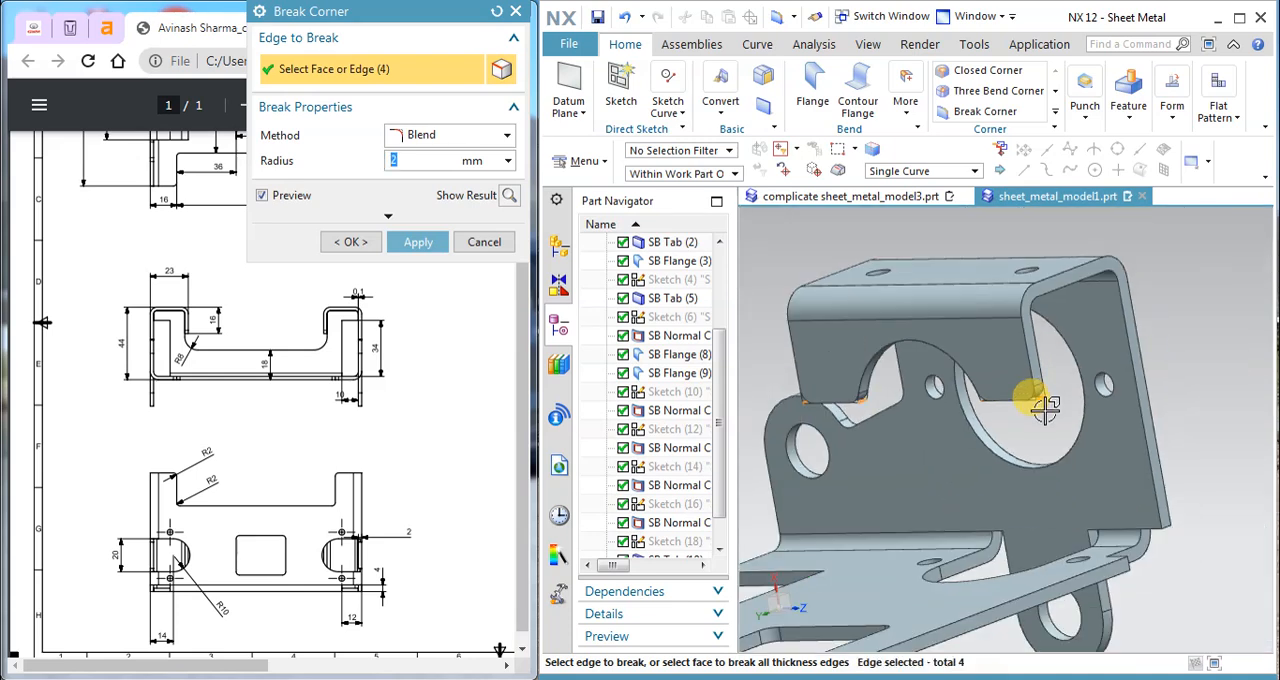
click(426, 244)
click(484, 242)
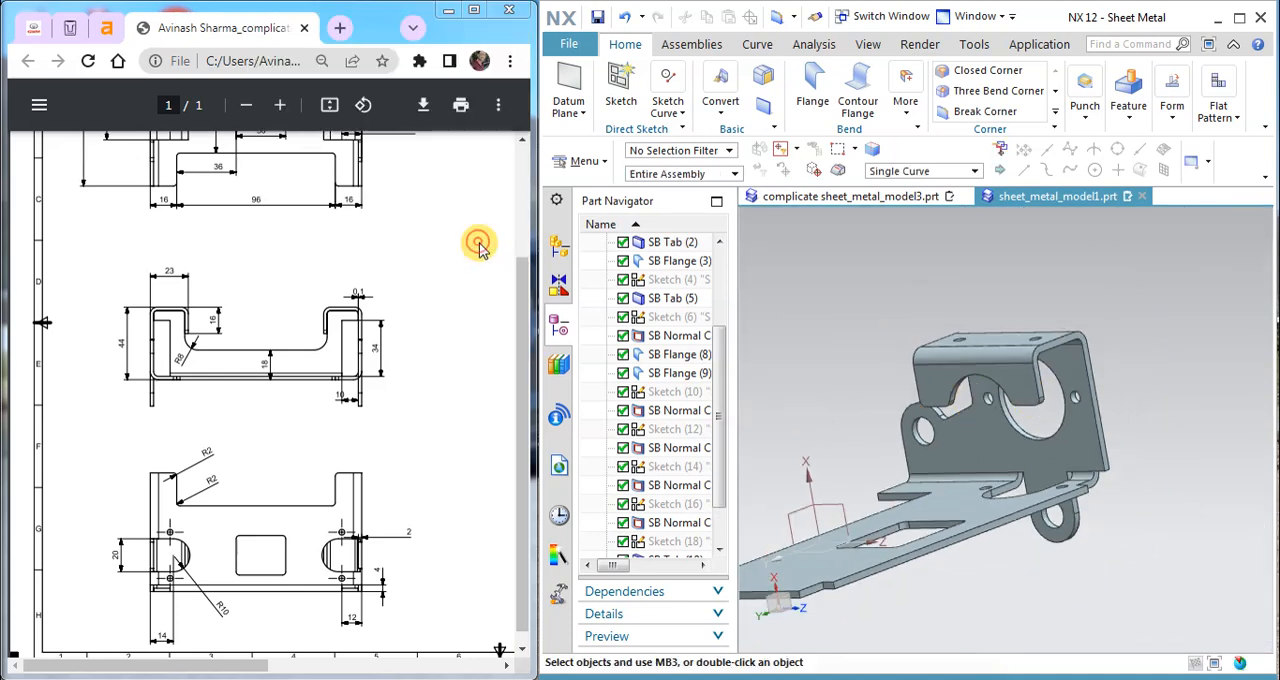
Step: Start a 2 mm Break Corner blend and select the base plate's inner notch corner and outer arm corner next to the bent flange
middle_drag(1077, 337, 1023, 370)
scroll(1006, 394, up, 5)
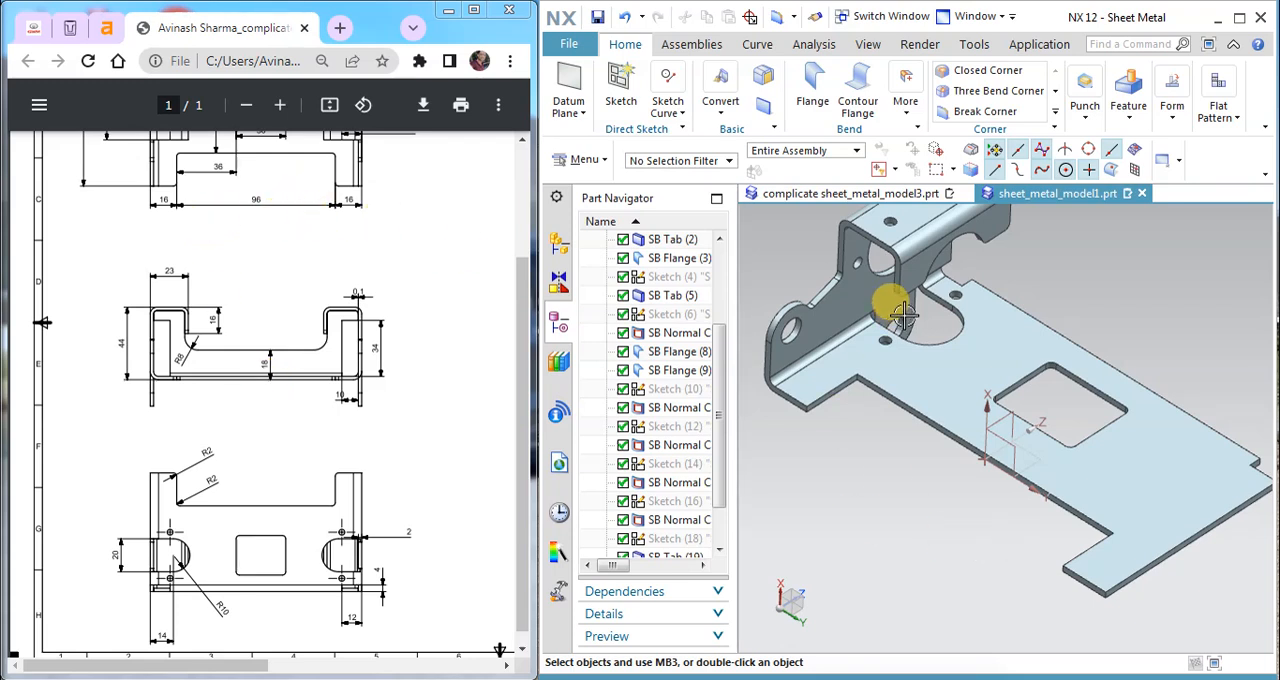
click(968, 114)
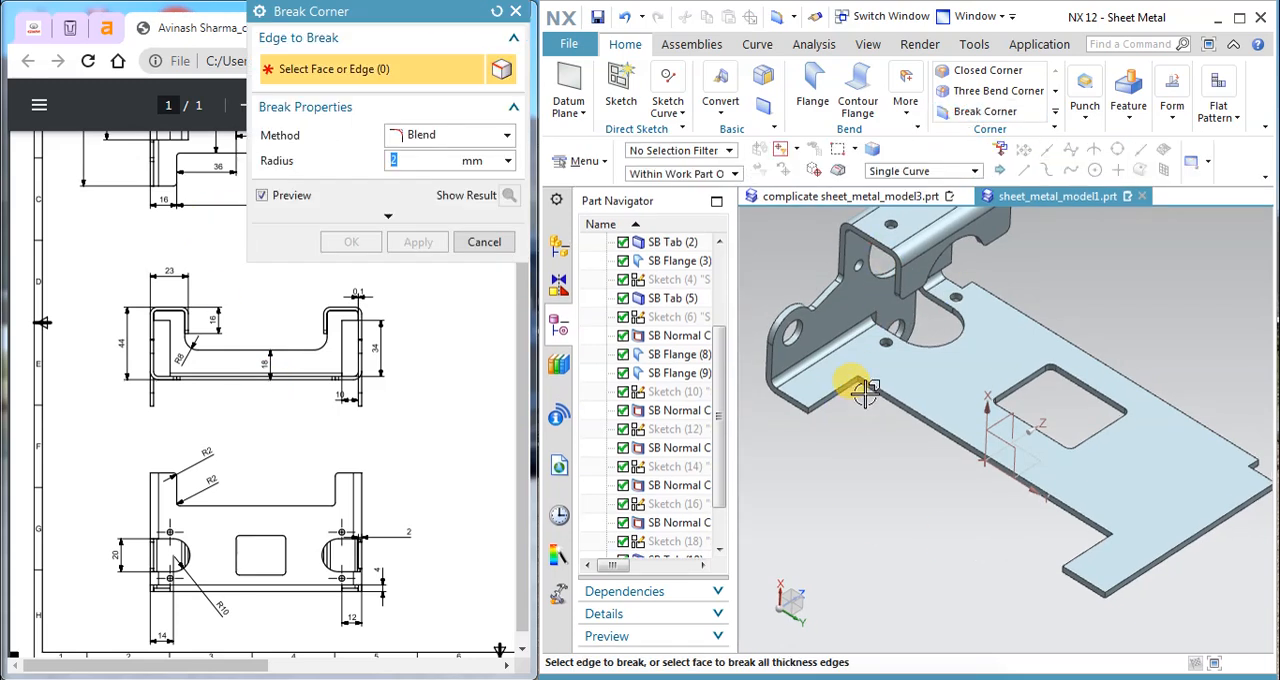
scroll(868, 397, up, 6)
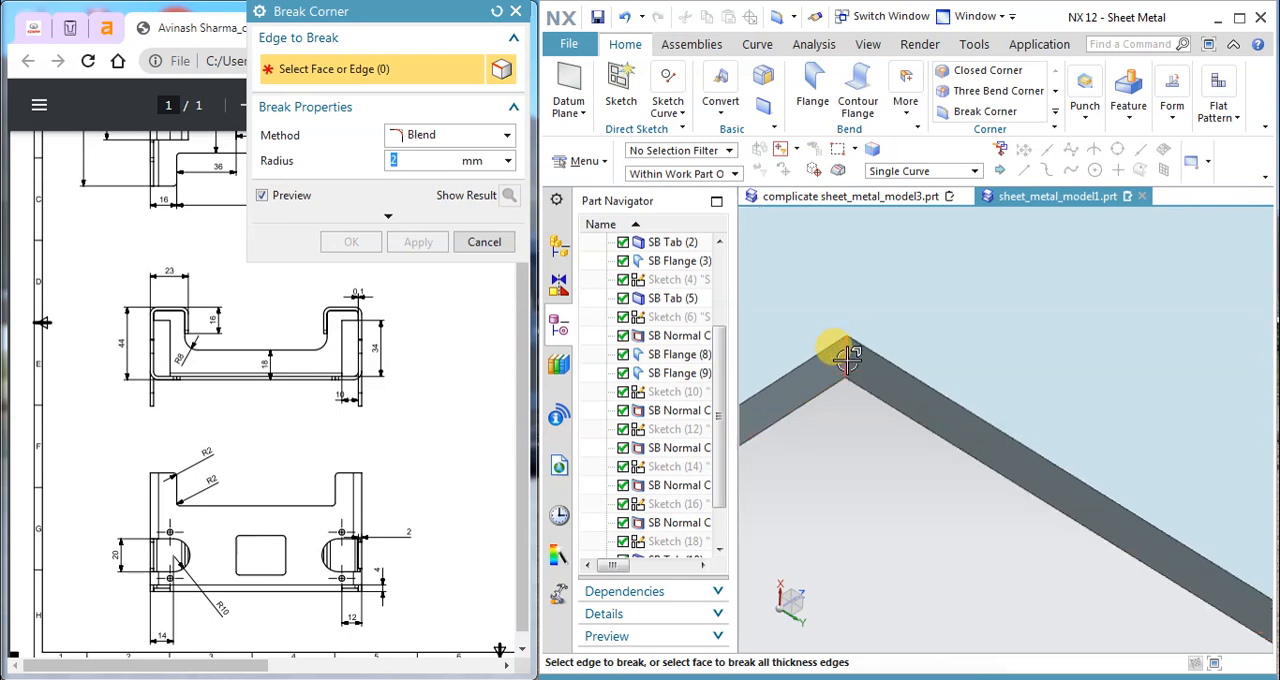
click(846, 378)
scroll(846, 378, down, 5)
scroll(714, 430, up, 5)
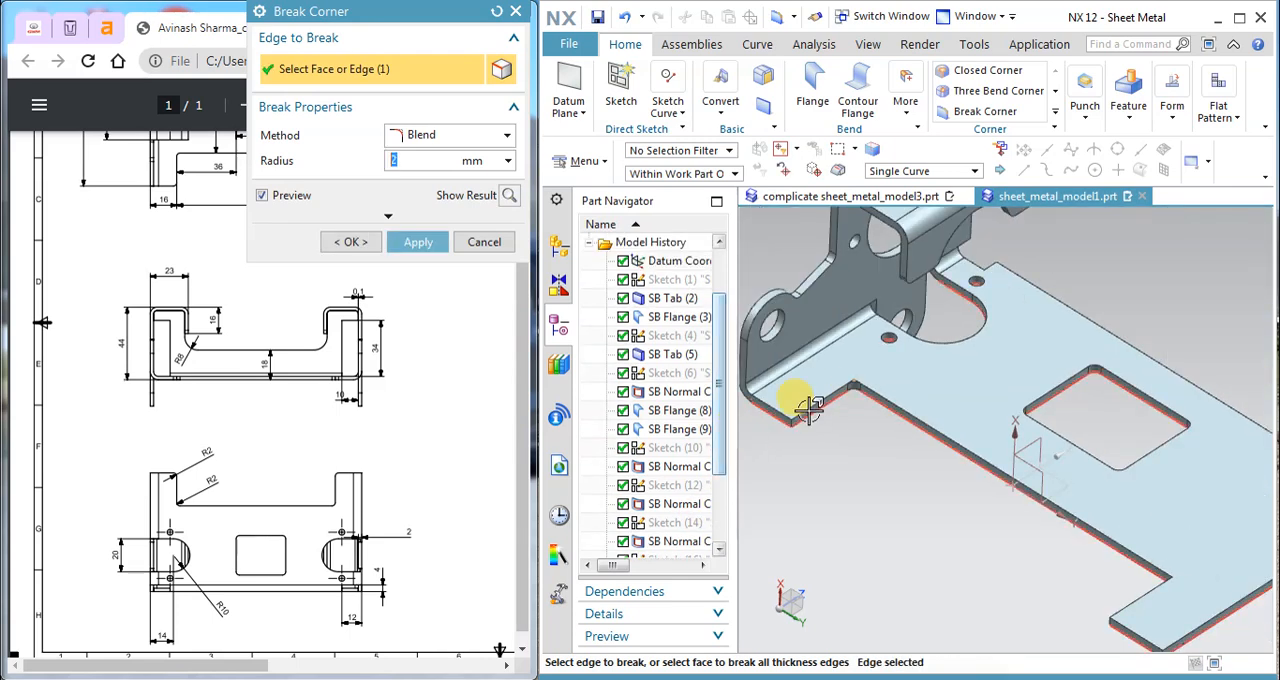
scroll(778, 428, up, 5)
scroll(778, 428, up, 3)
click(752, 445)
scroll(762, 440, down, 6)
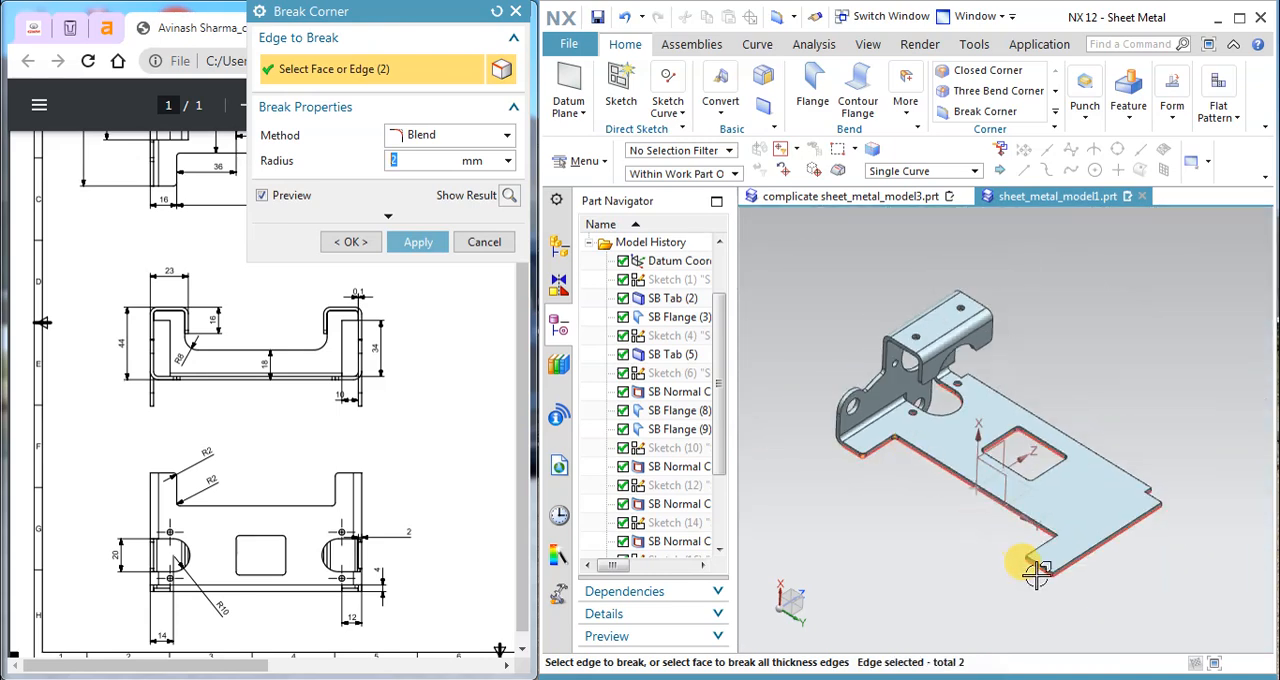
Step: Add the outer arm corner and inner notch corner at the base plate's unbent end and apply the 2 mm corner blends
scroll(1070, 500, up, 5)
scroll(1062, 493, down, 5)
middle_drag(1066, 494, 1134, 486)
scroll(1111, 451, up, 6)
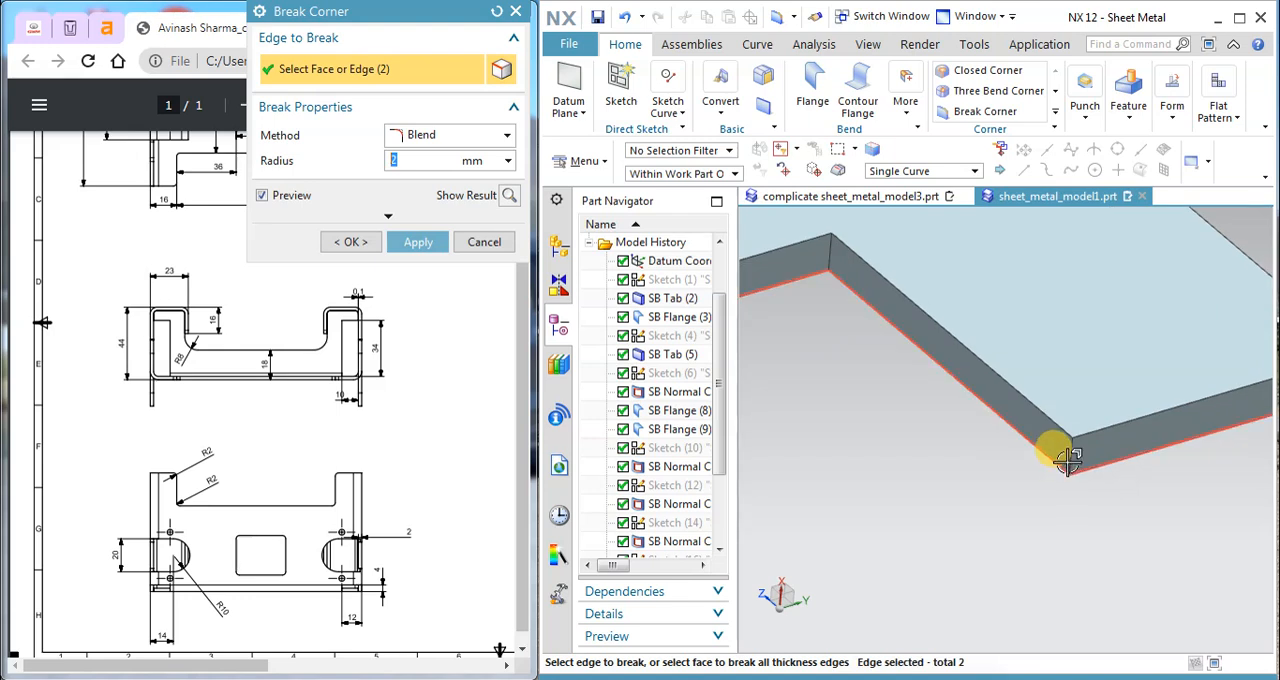
click(1071, 455)
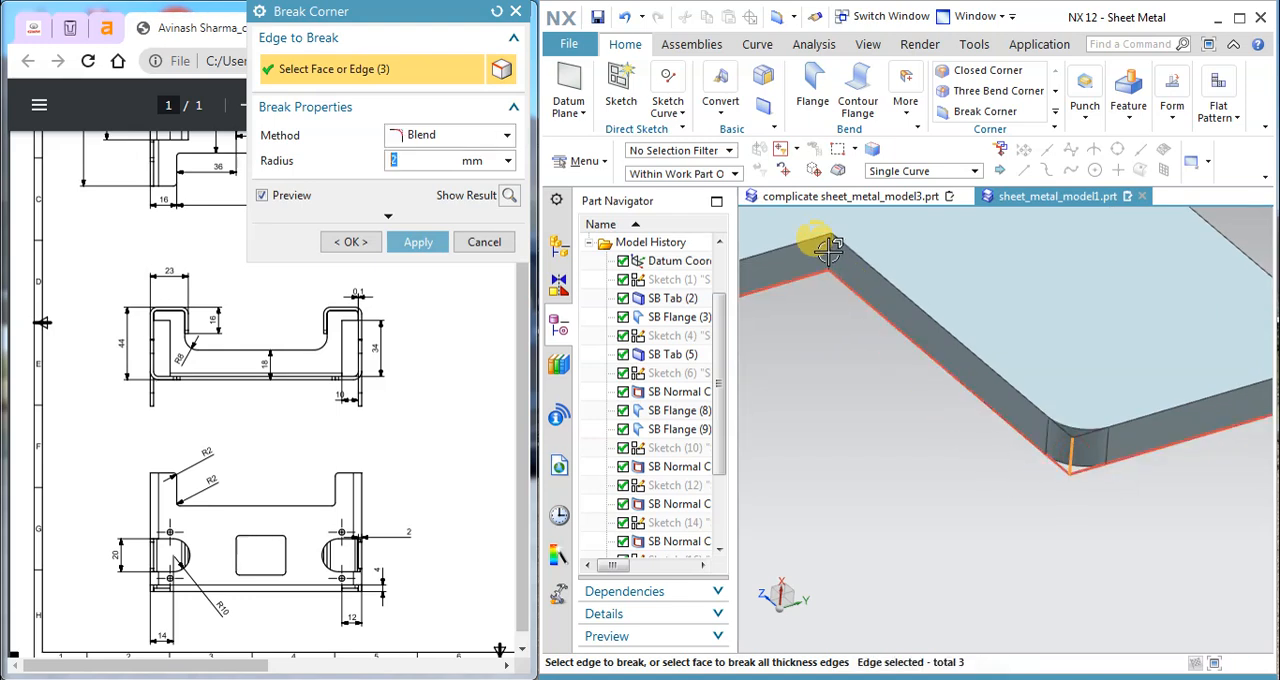
click(826, 262)
scroll(960, 478, down, 4)
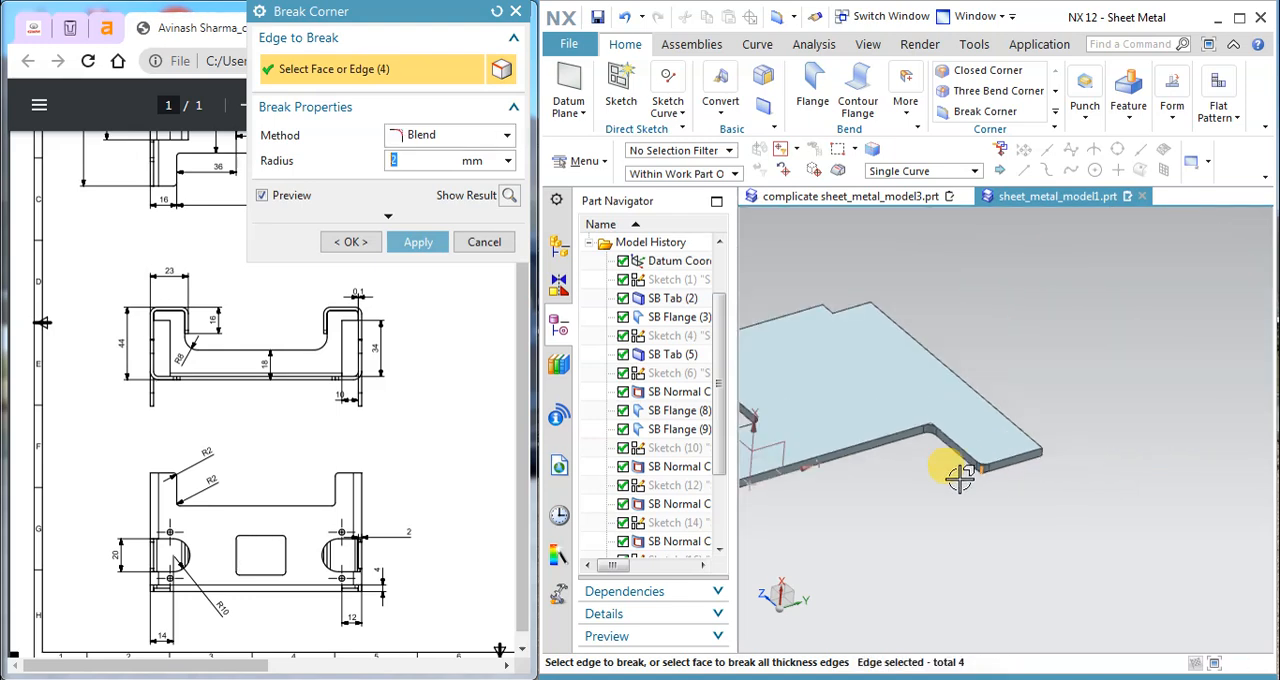
click(418, 242)
click(483, 242)
Step: Examine the rounded corners of the bracket's base plate and flanges from several angles
middle_drag(990, 322, 968, 296)
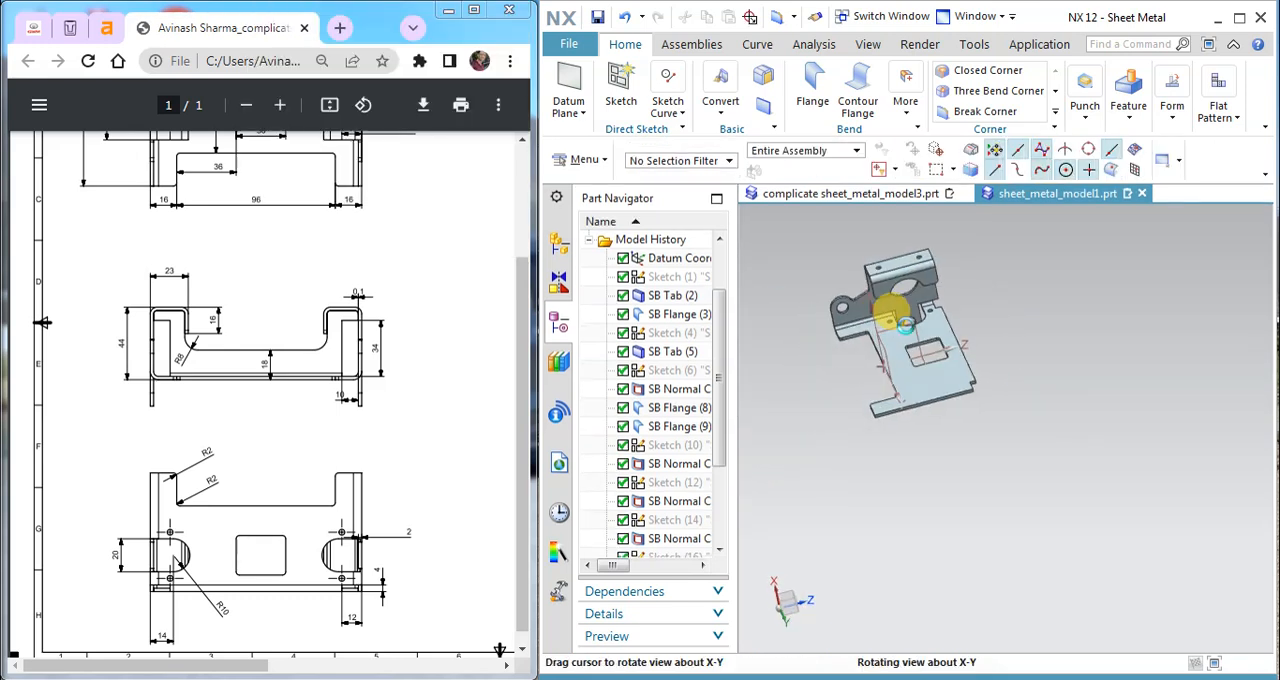
scroll(952, 298, down, 2)
scroll(941, 309, up, 4)
middle_drag(904, 327, 977, 352)
scroll(977, 352, up, 2)
scroll(977, 352, down, 4)
middle_drag(875, 373, 809, 286)
scroll(906, 306, up, 3)
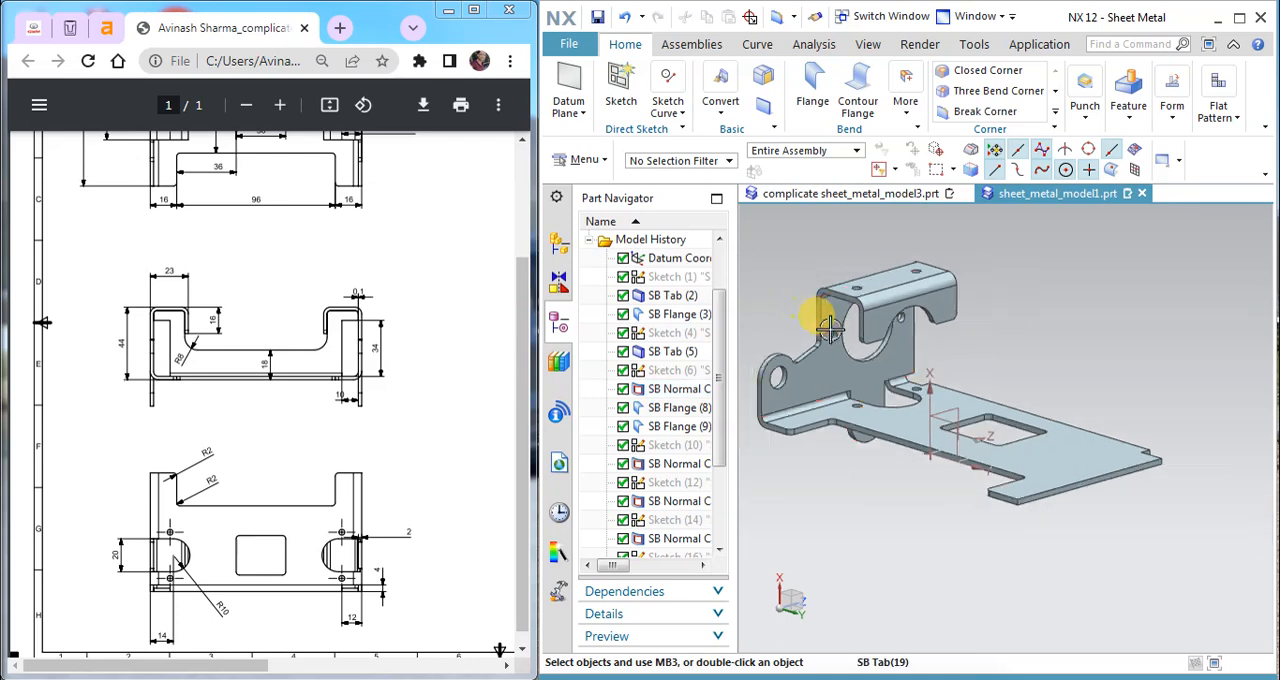
Step: Widen the Part Navigator and bring the beginning of the model history into view
drag(733, 353, 665, 353)
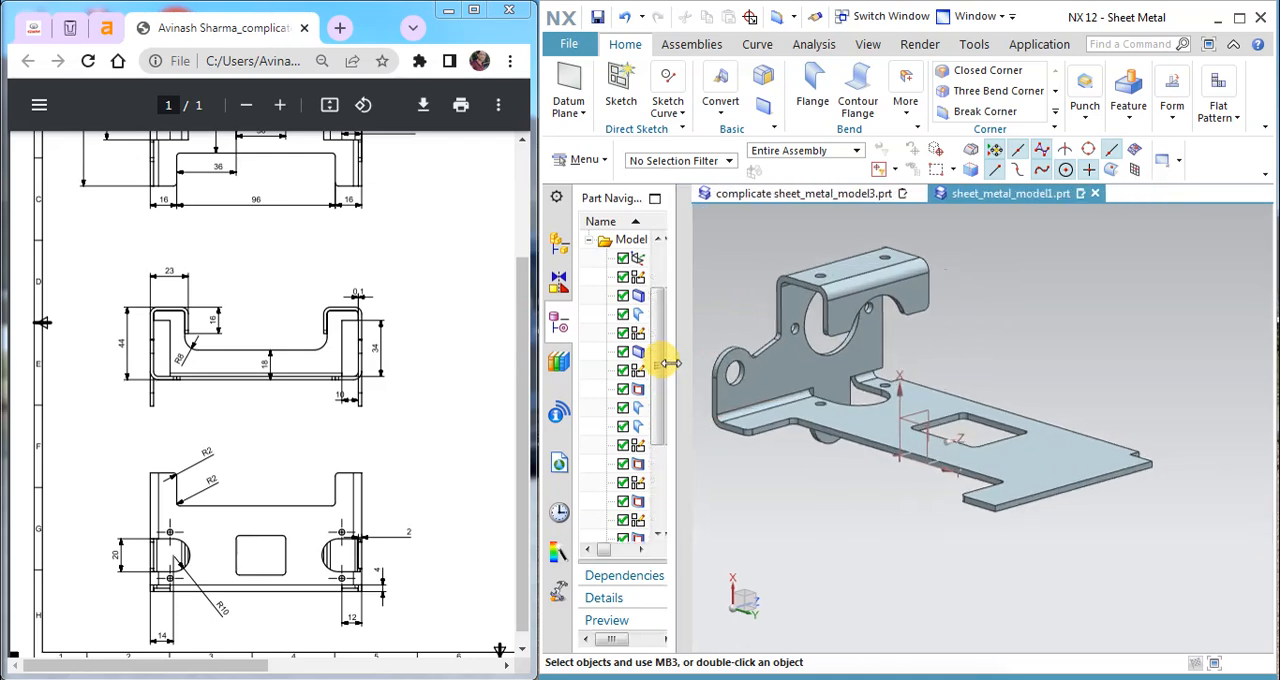
middle_drag(908, 430, 750, 410)
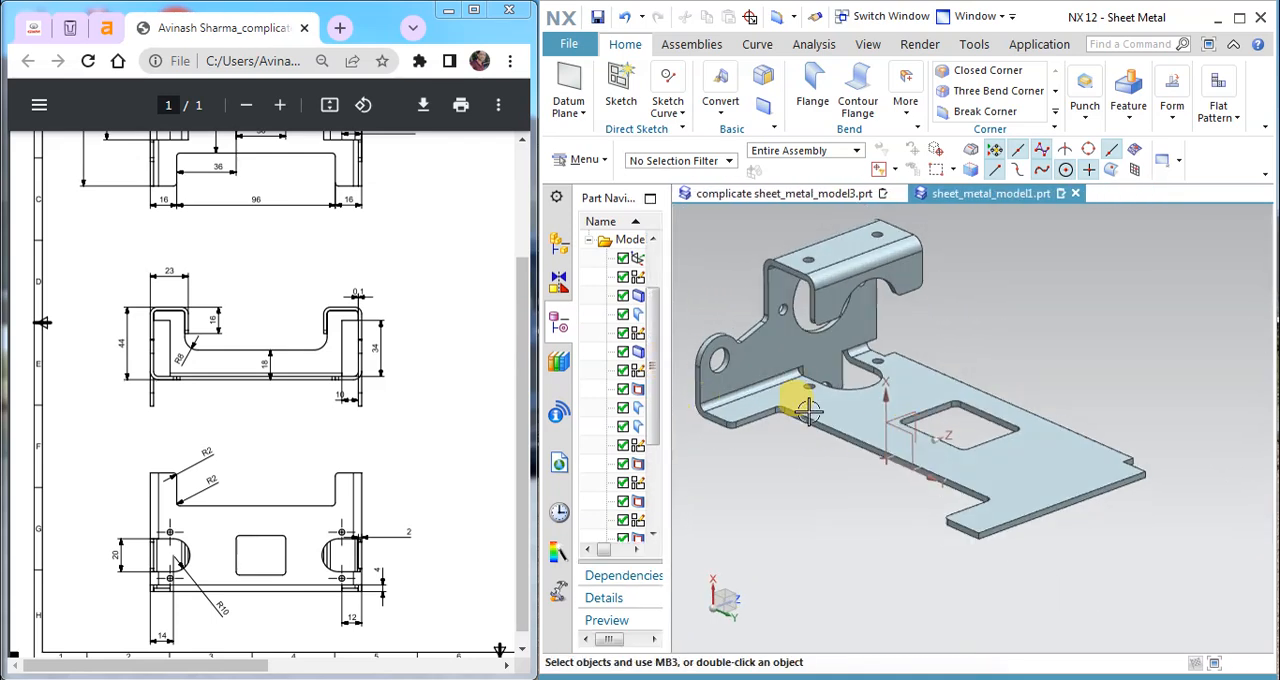
shift+middle_drag(865, 378, 957, 402)
scroll(955, 404, down, 3)
drag(678, 365, 770, 359)
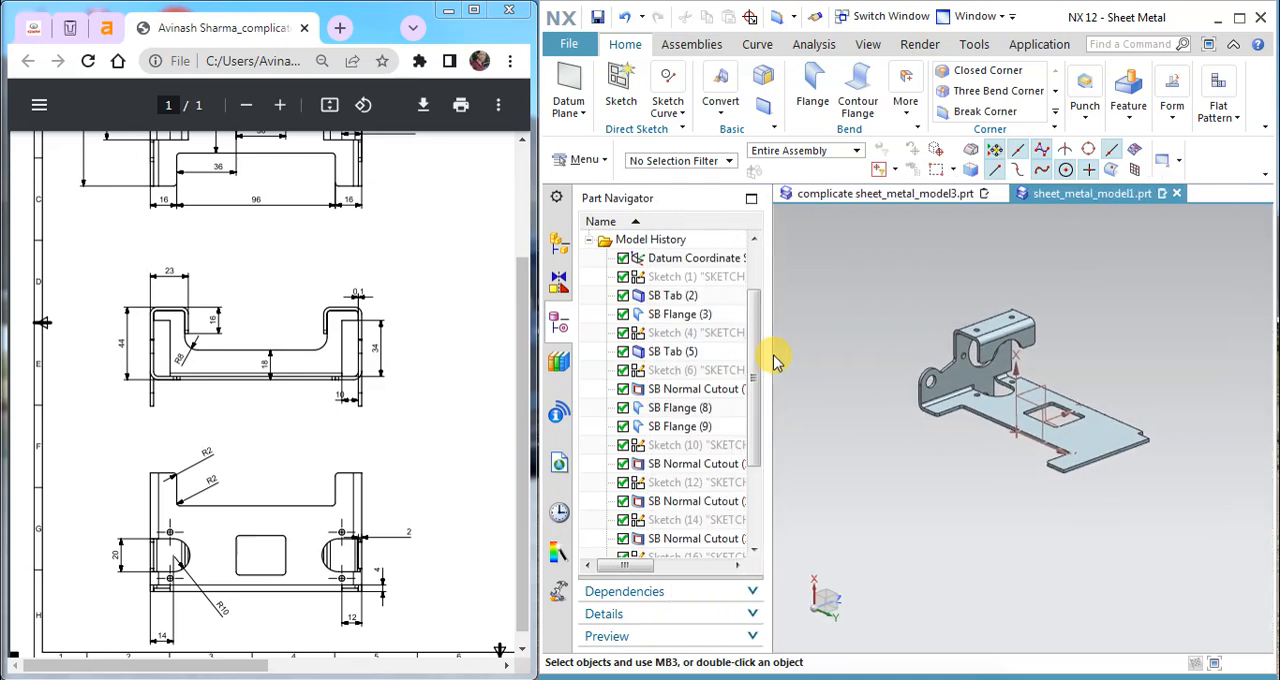
drag(751, 423, 760, 350)
Step: Start a Mirror Feature and select SB Flange (3), Sketch (4) and SB Tab (5) as features to mirror
click(1129, 118)
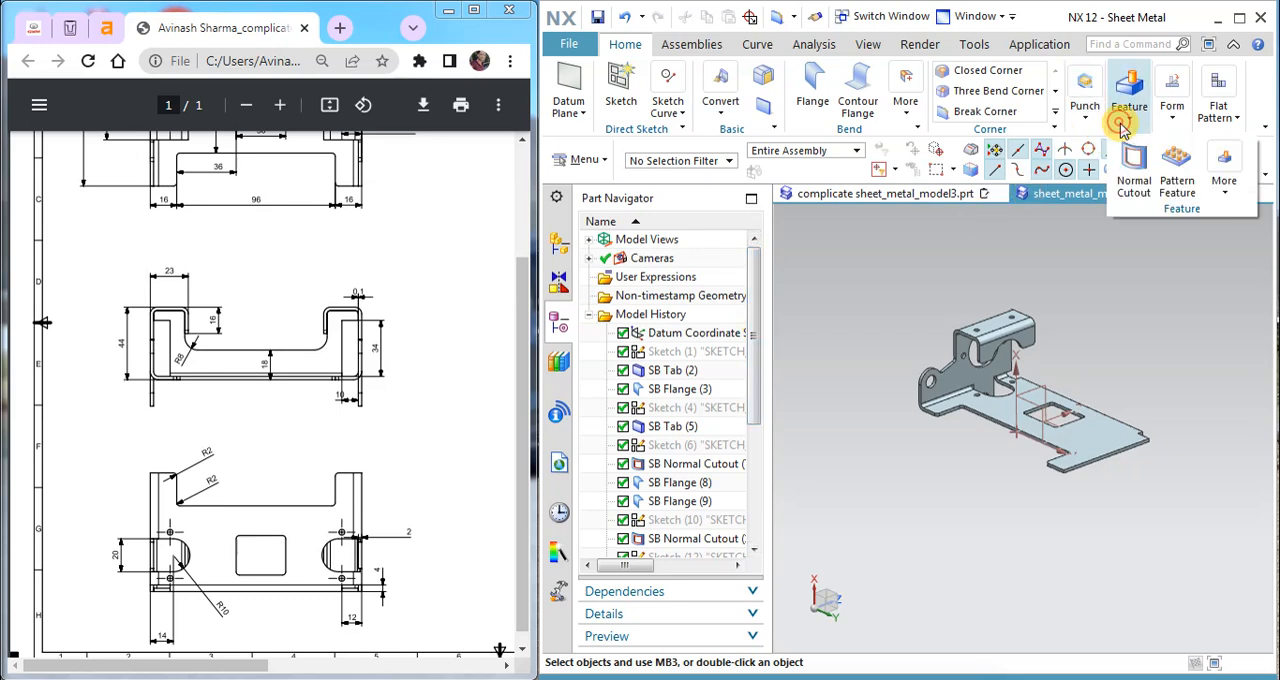
click(1221, 189)
click(1205, 277)
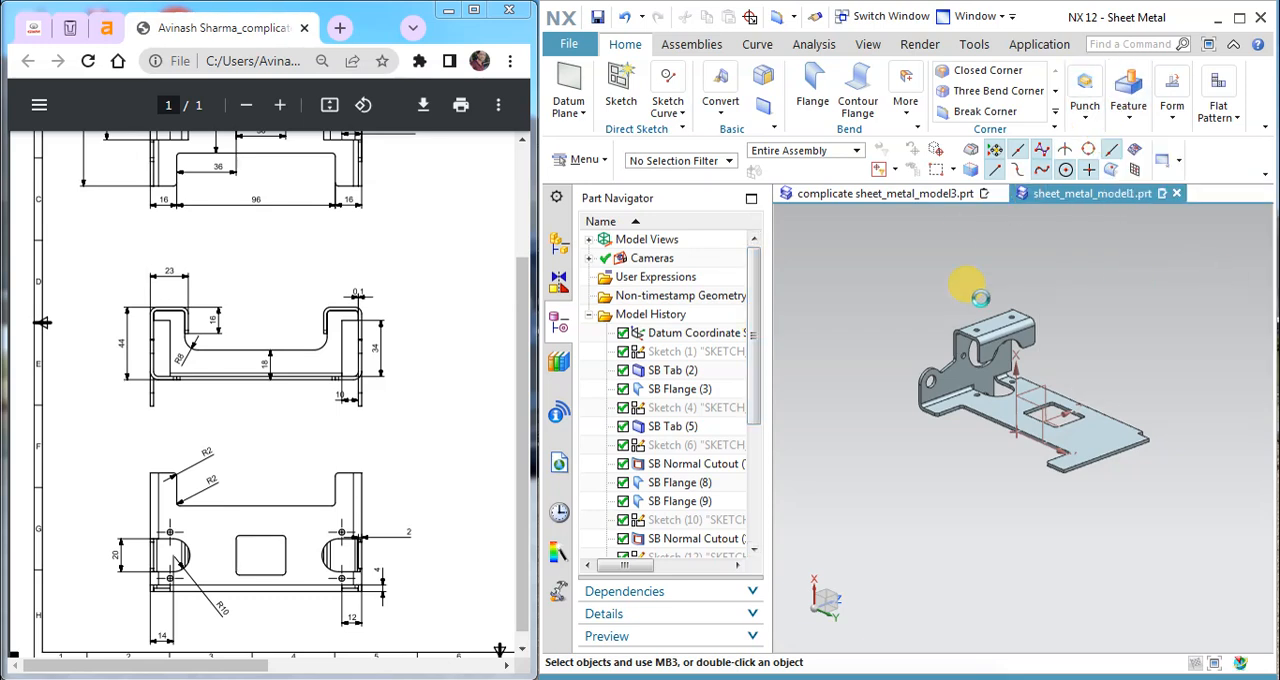
click(672, 371)
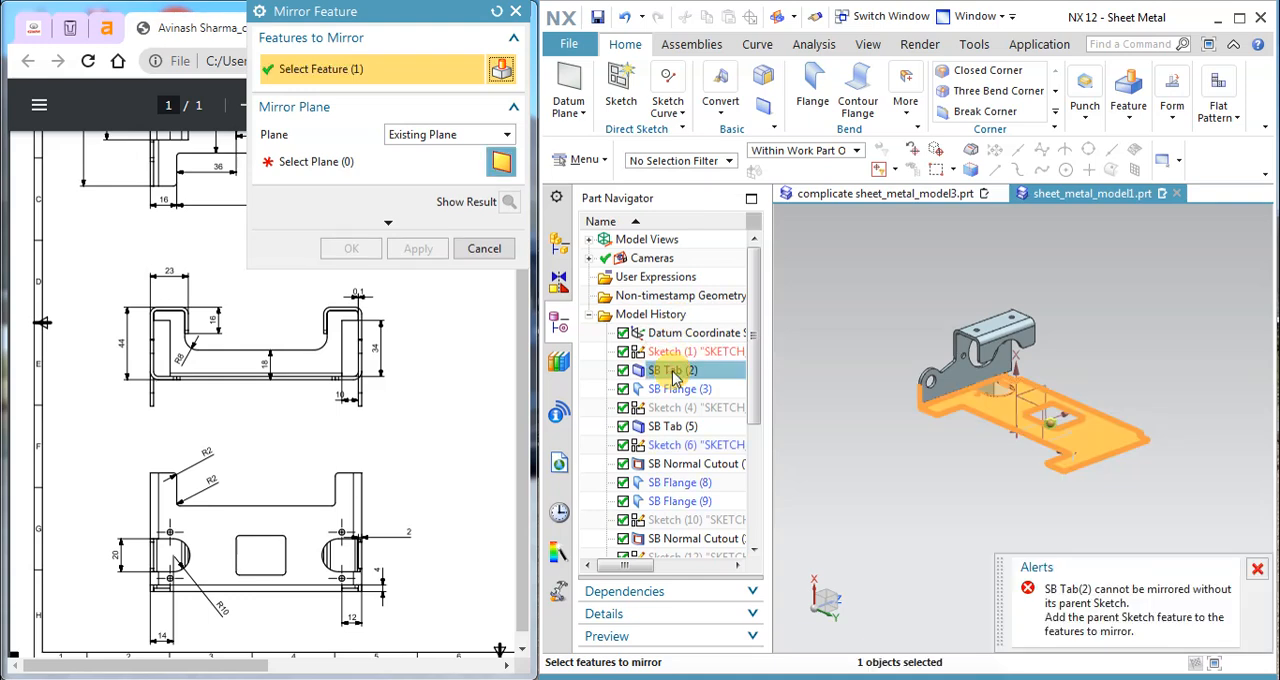
click(1258, 570)
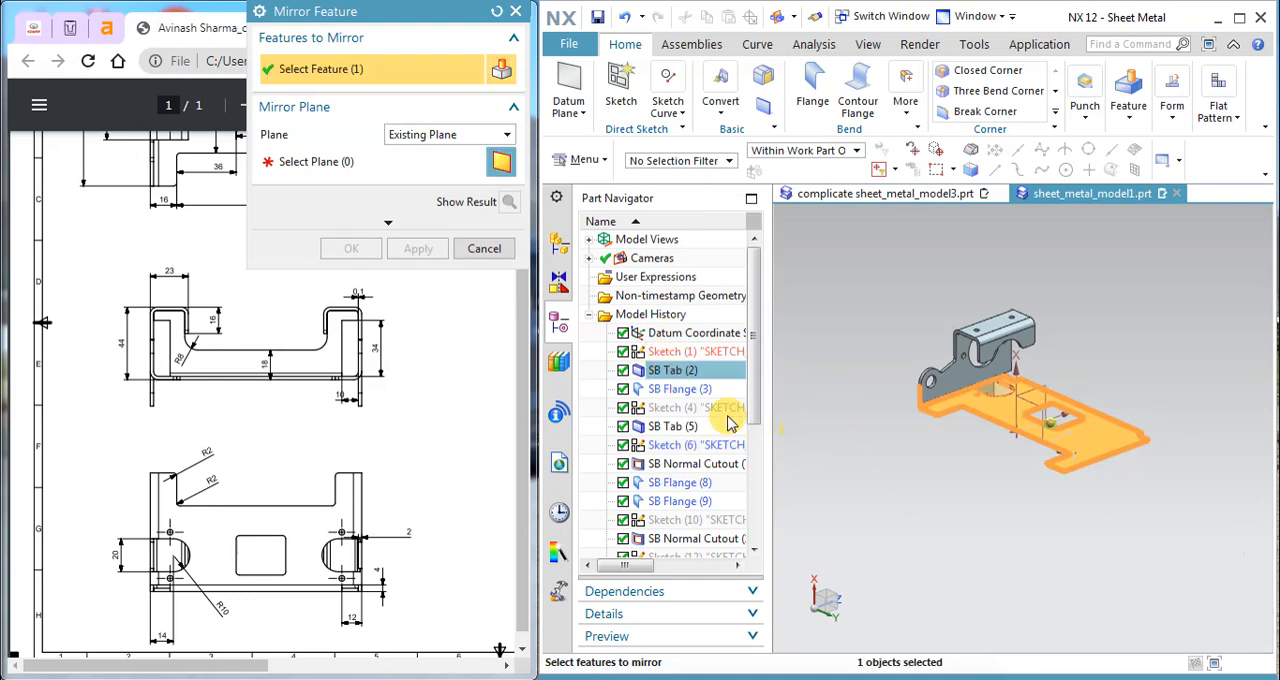
click(690, 389)
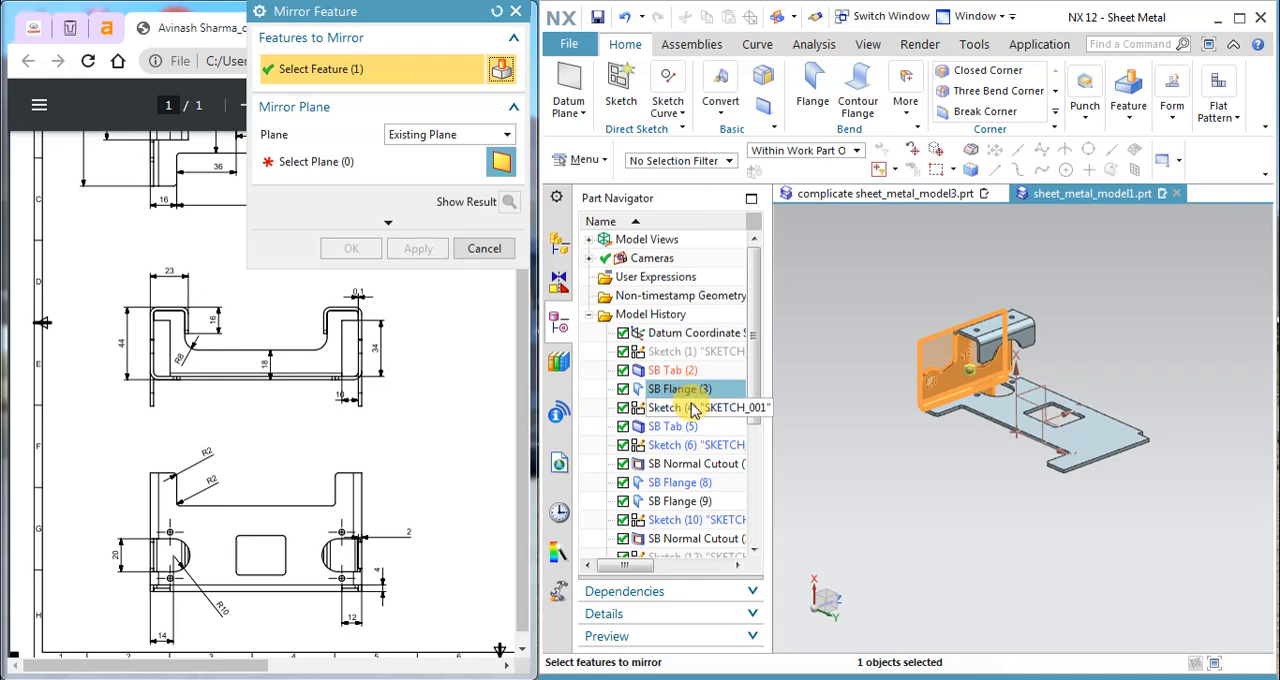
ctrl+click(690, 427)
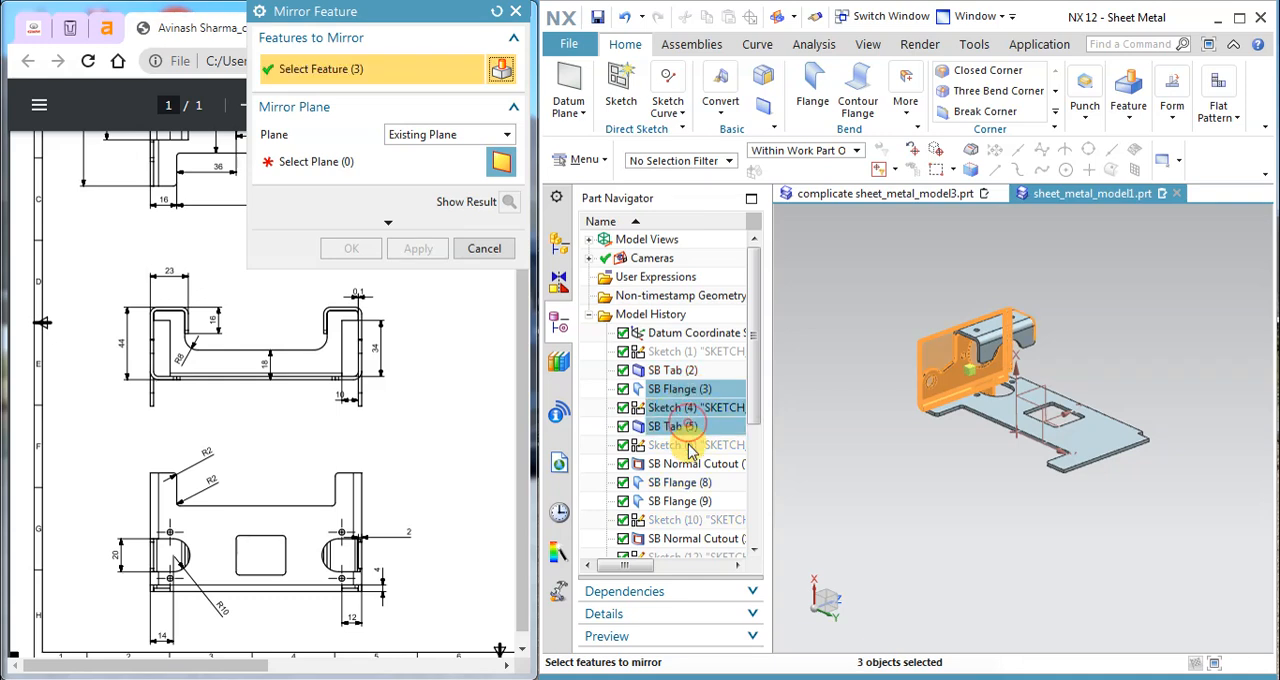
Step: Add the sketches, normal cutouts and flanges from Sketch (6) through SB Normal Cutout (13) to the features to mirror
ctrl+click(690, 464)
ctrl+click(688, 482)
ctrl+click(685, 501)
ctrl+click(681, 519)
ctrl+click(683, 539)
drag(757, 418, 757, 509)
ctrl+click(700, 390)
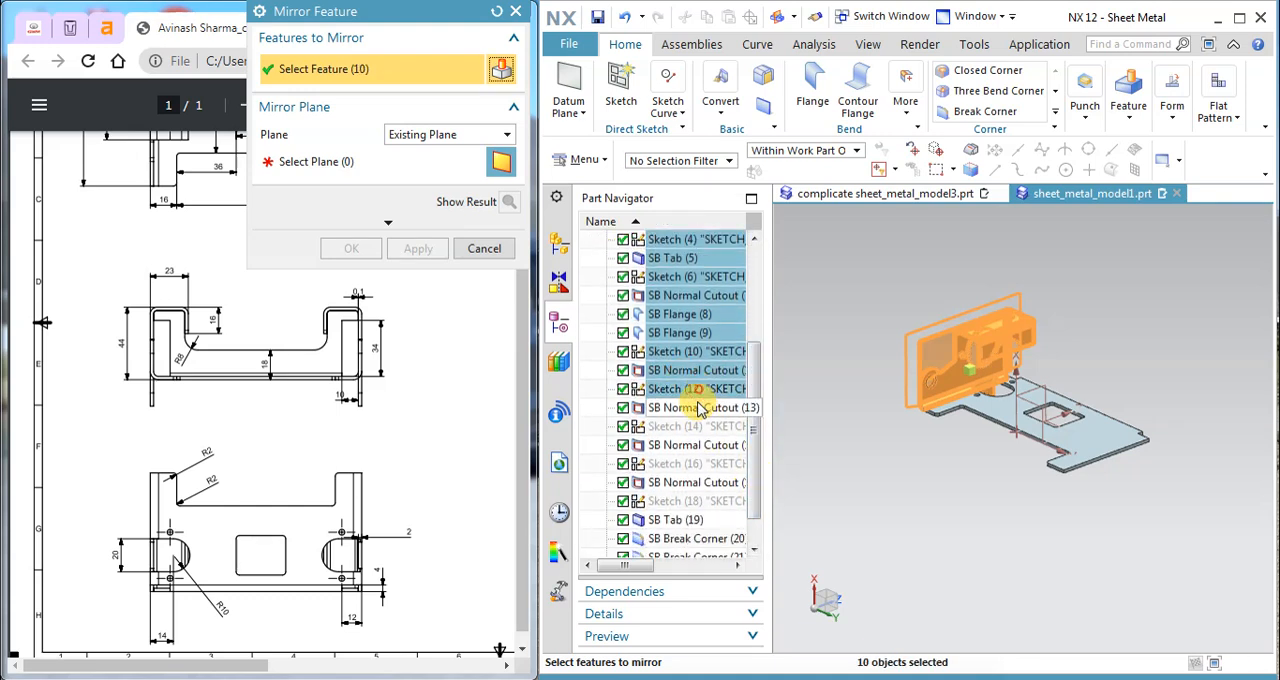
ctrl+click(697, 408)
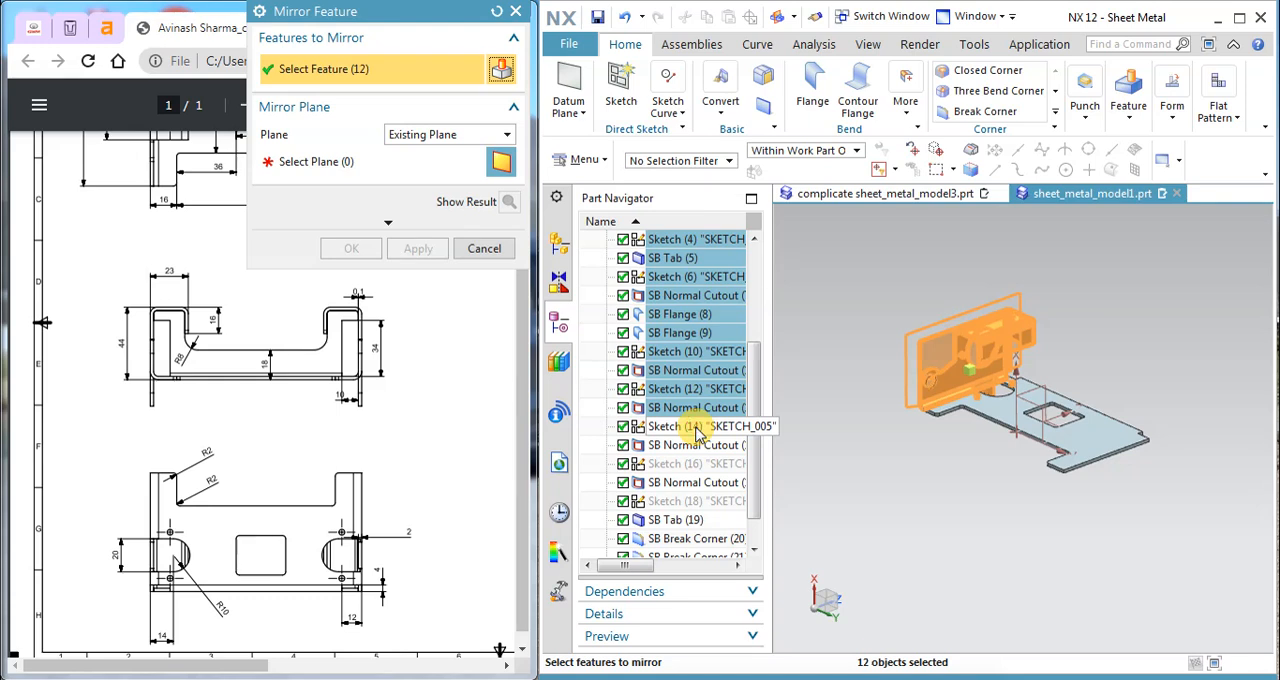
Step: Add Sketch (14) through SB Tab (19) and SB Break Corner (20) and (21) to the features to mirror
ctrl+click(693, 445)
ctrl+click(690, 463)
ctrl+click(690, 482)
ctrl+click(688, 501)
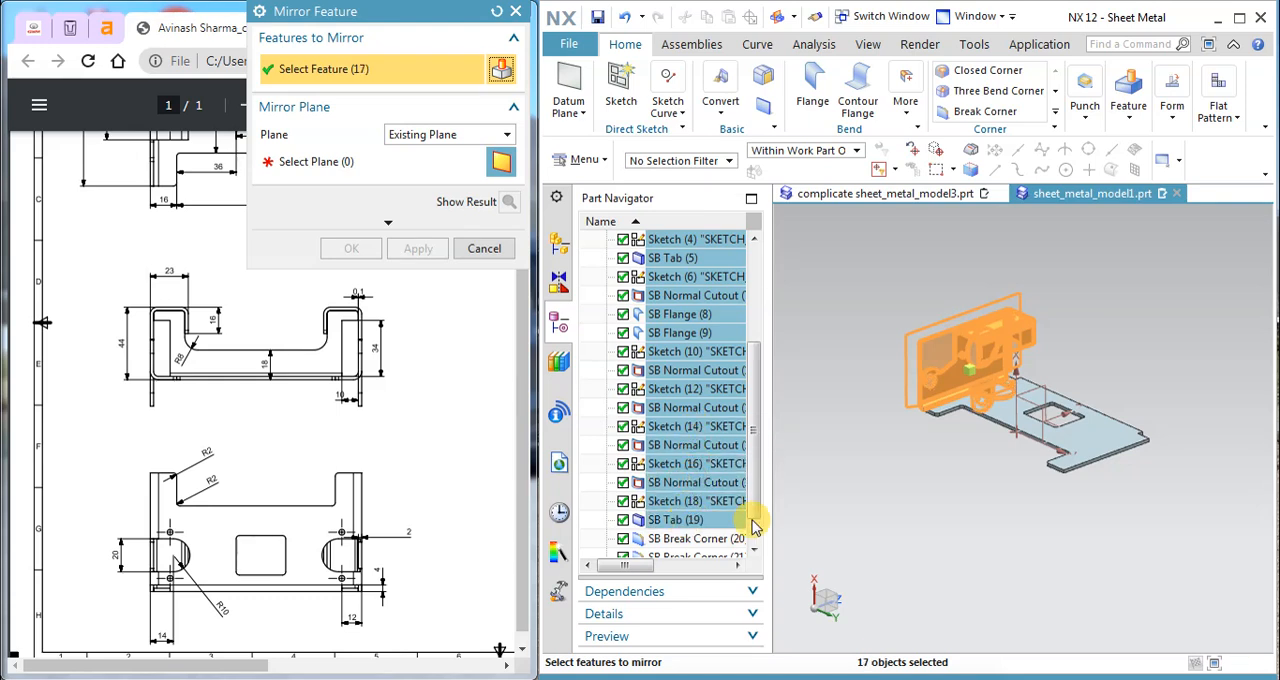
scroll(745, 517, down, 2)
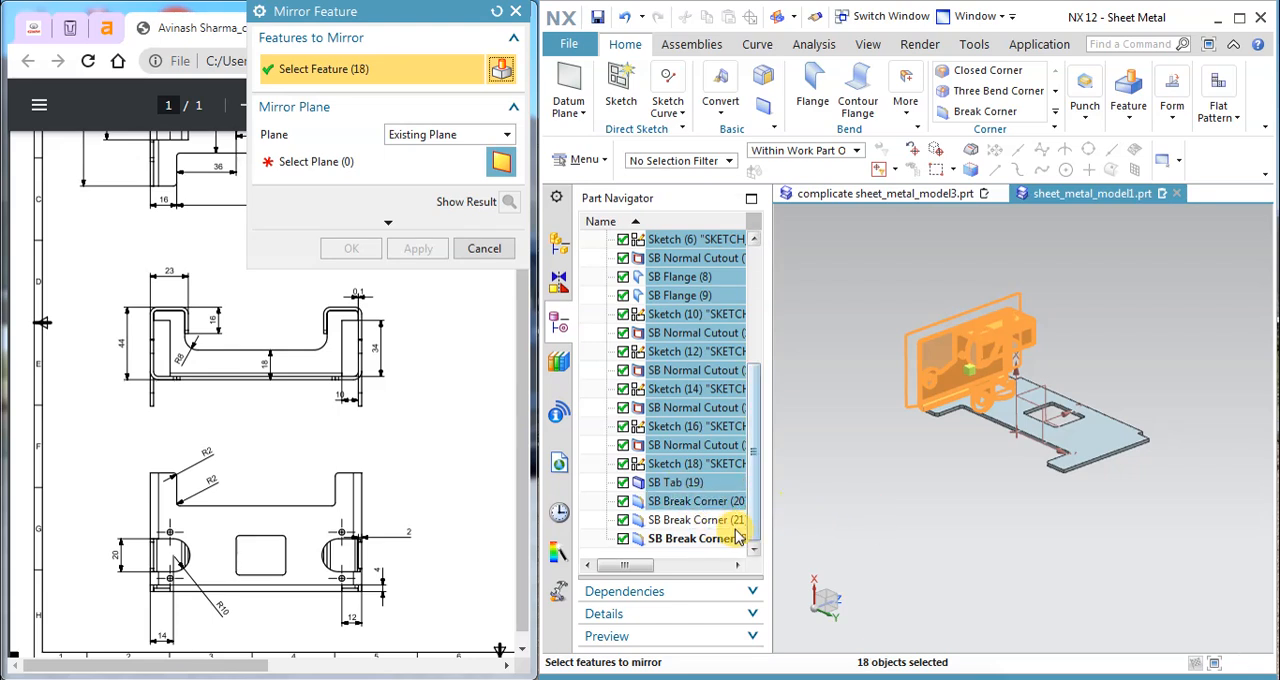
click(719, 522)
shift+click(714, 540)
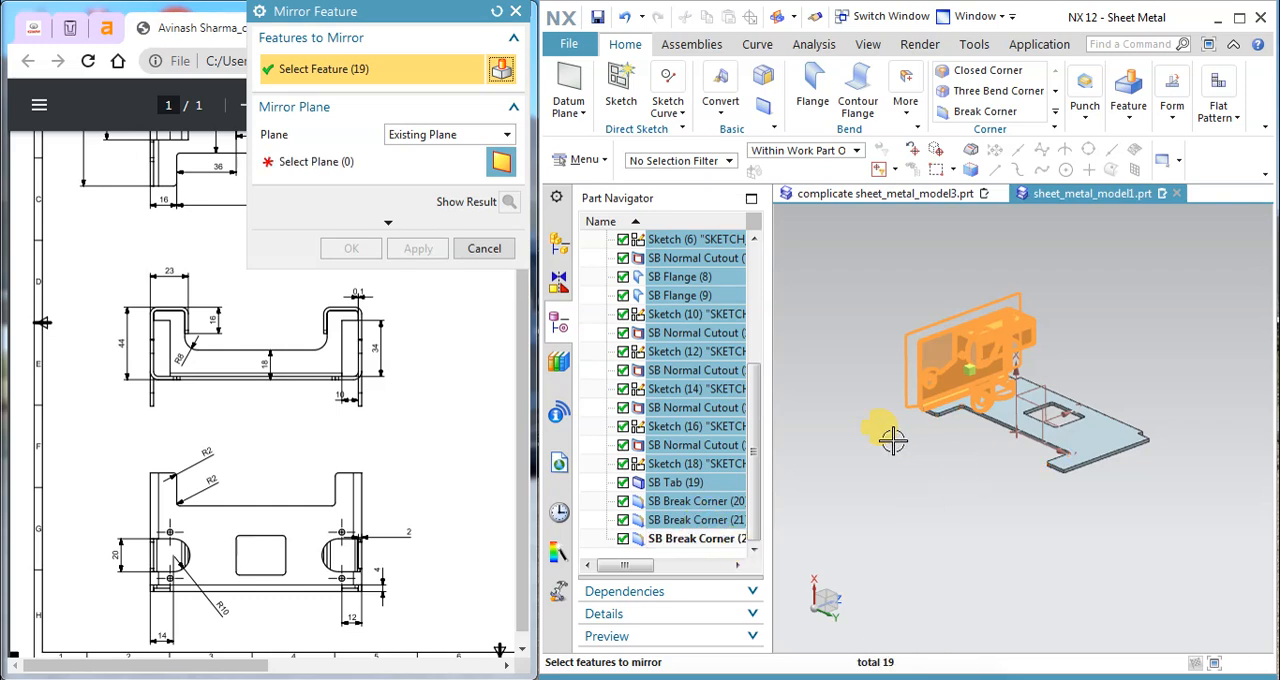
Step: Mirror the selected features to the base plate's other end about the datum plane through its middle
click(320, 162)
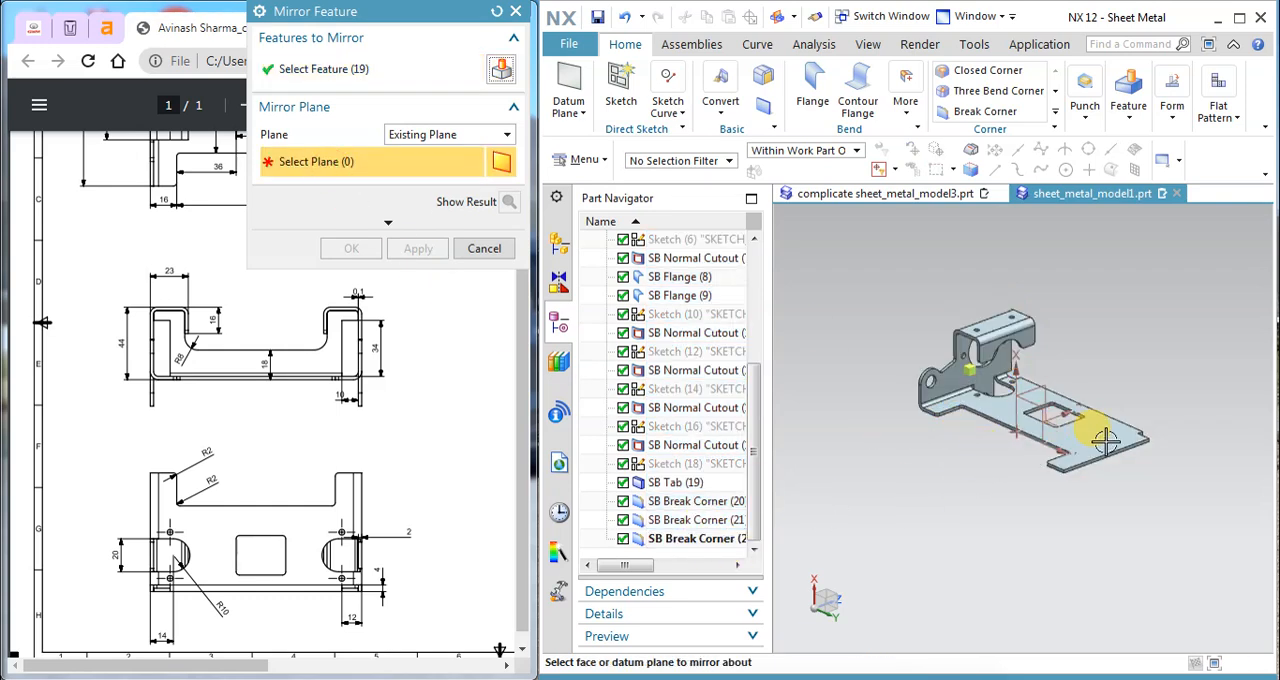
scroll(1043, 383, down, 3)
click(968, 372)
scroll(968, 375, up, 3)
click(417, 254)
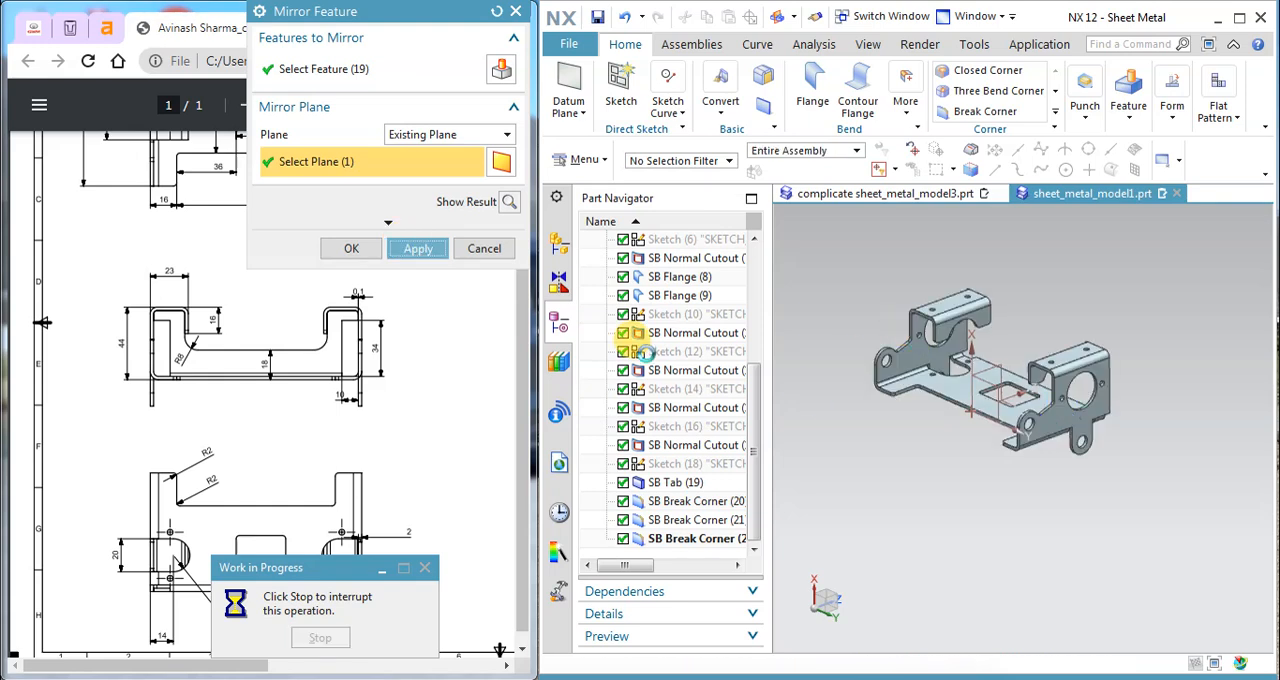
middle_drag(932, 377, 990, 388)
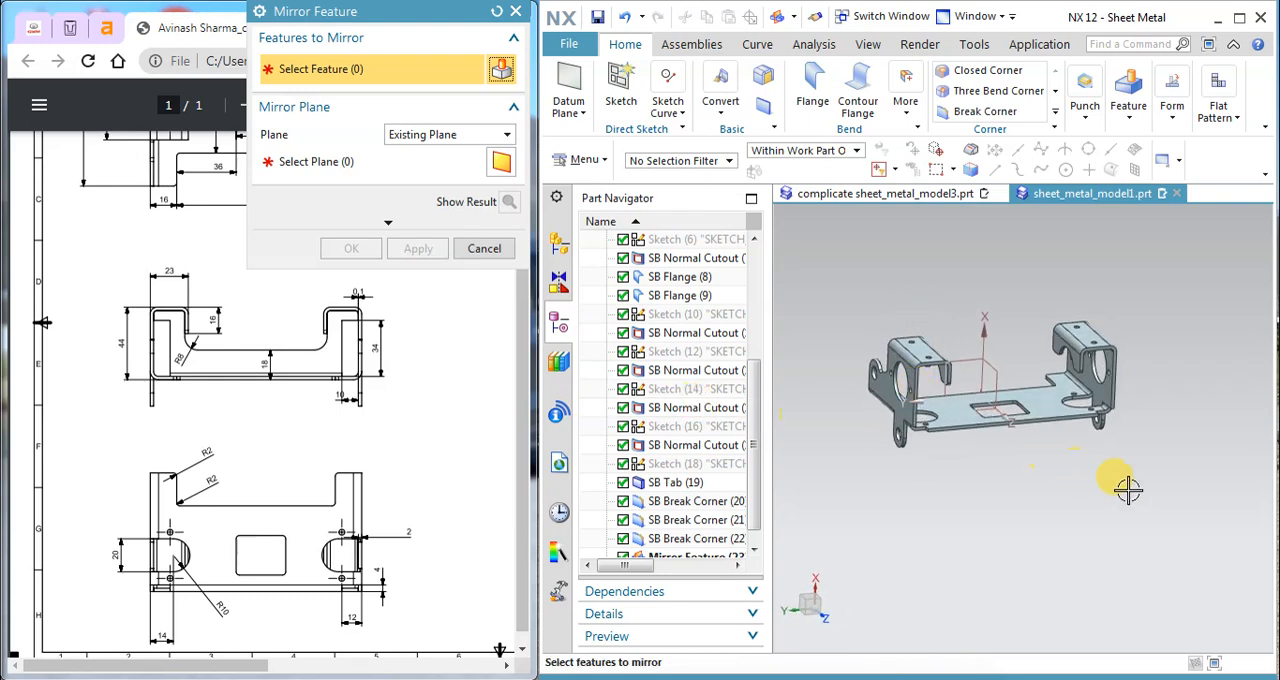
scroll(1076, 398, up, 2)
click(482, 249)
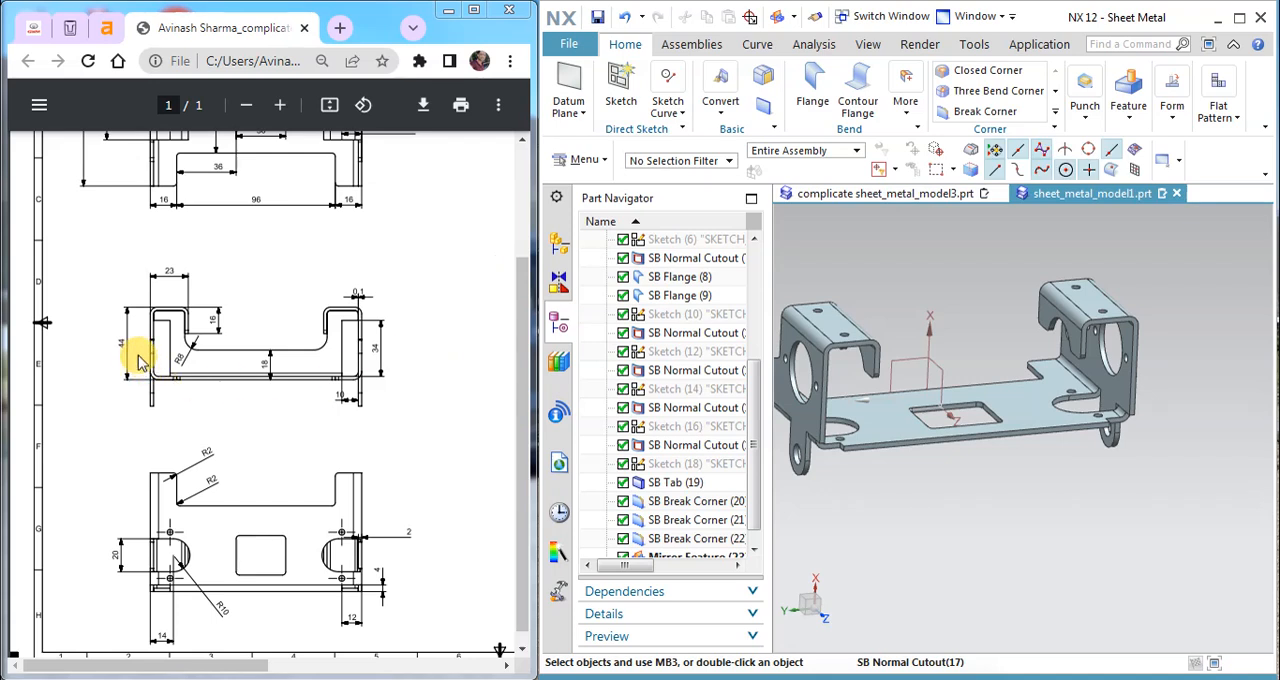
Step: Examine the 0,1 gap dimension in the drawing and the matching gap beside the folded flange in complicate sheet_metal_model3.prt
scroll(171, 340, down, 2)
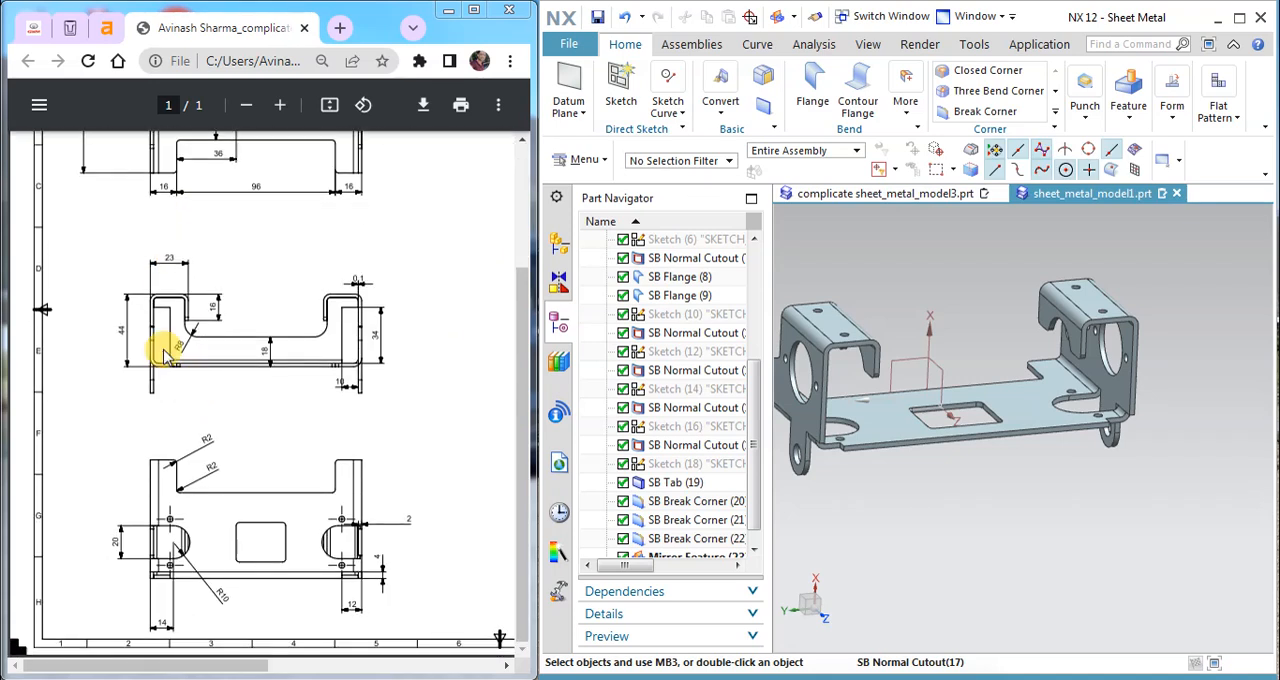
ctrl+scroll(350, 285, up, 8)
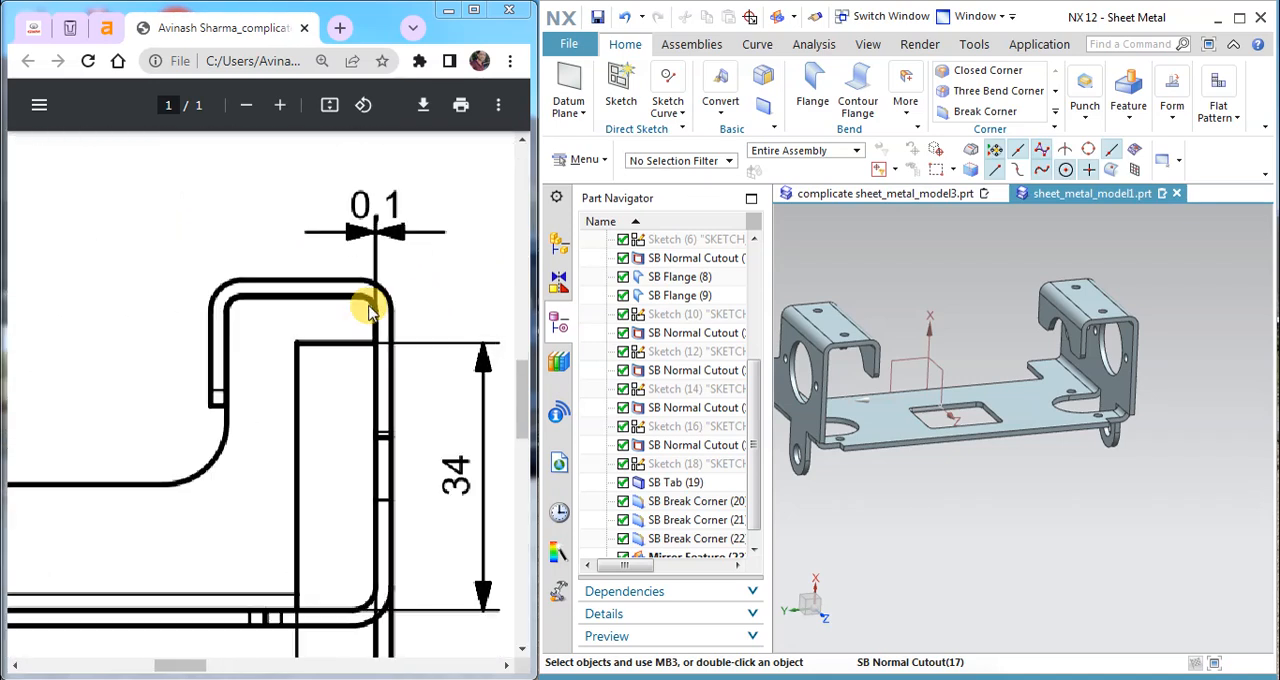
ctrl+scroll(388, 352, down, 3)
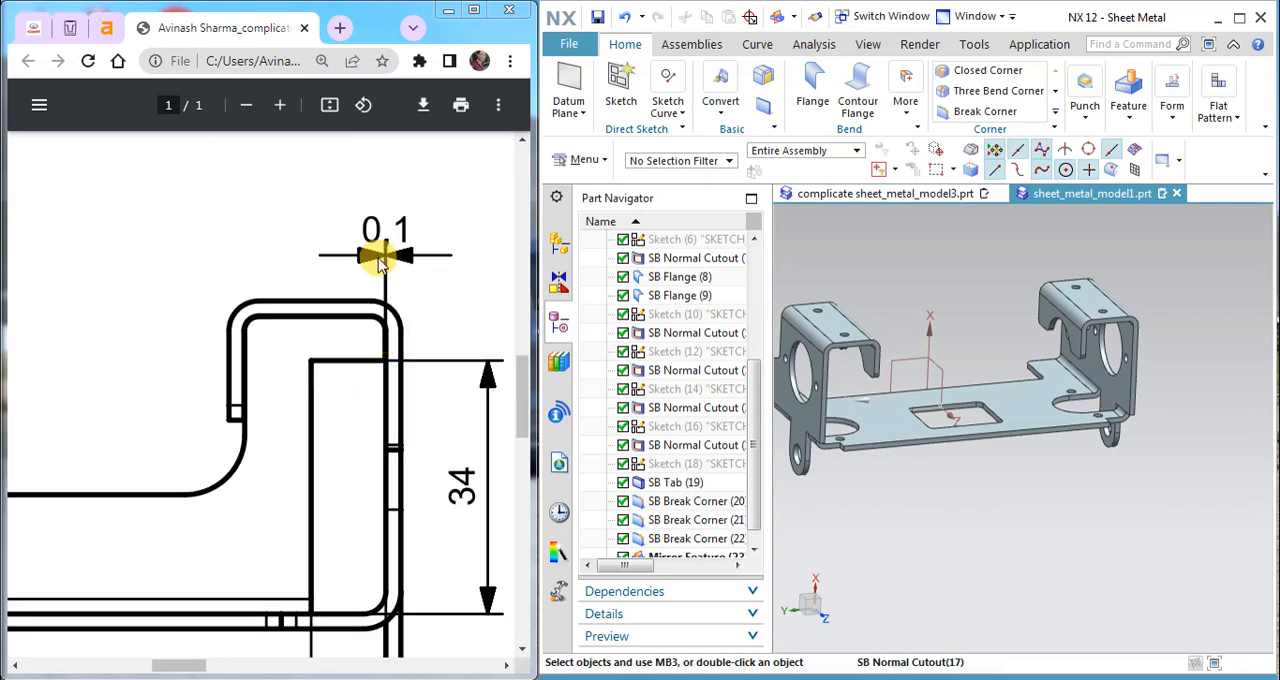
click(898, 196)
scroll(974, 375, down, 5)
middle_drag(976, 375, 886, 286)
scroll(920, 349, up, 10)
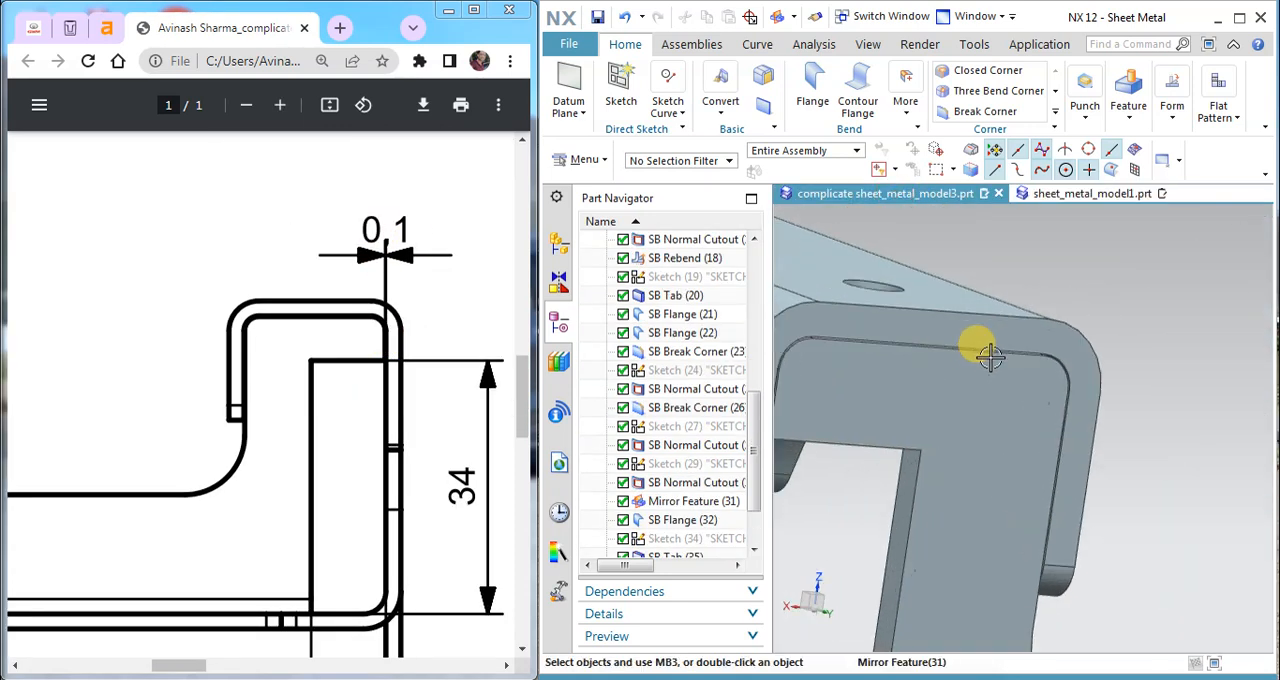
scroll(988, 342, down, 5)
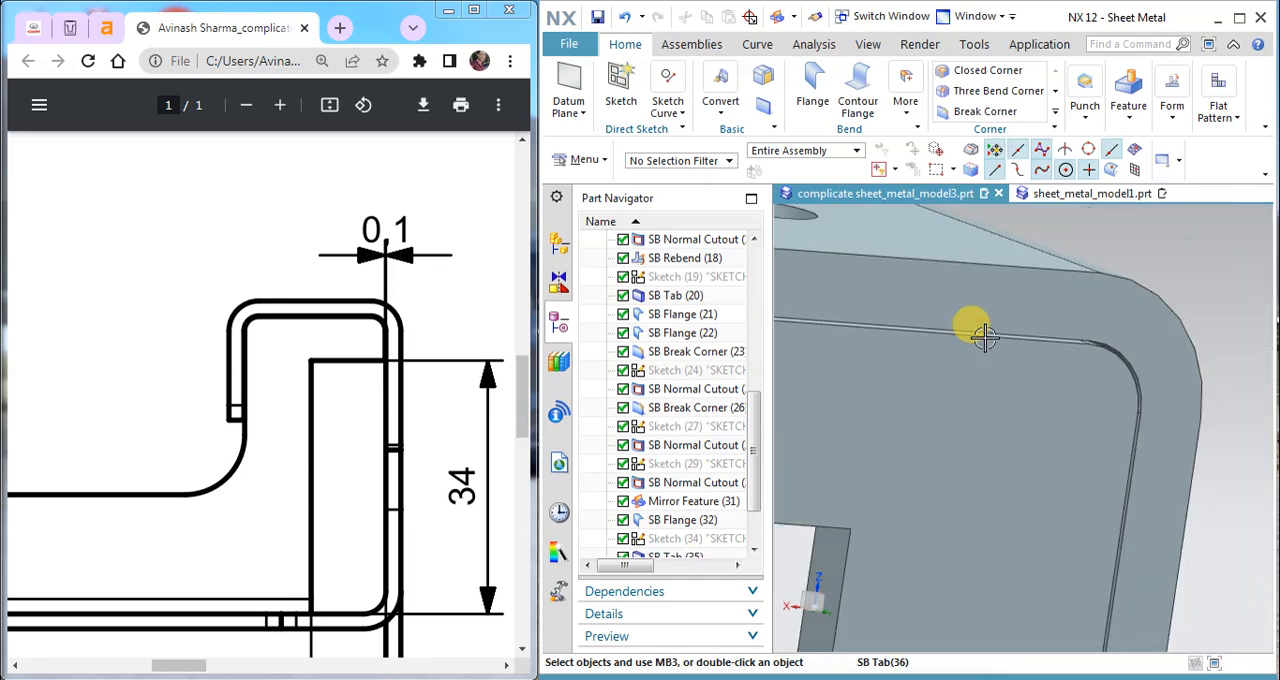
scroll(985, 338, down, 2)
middle_drag(1066, 394, 1030, 371)
scroll(1036, 388, down, 4)
scroll(1028, 381, down, 2)
scroll(1133, 424, up, 3)
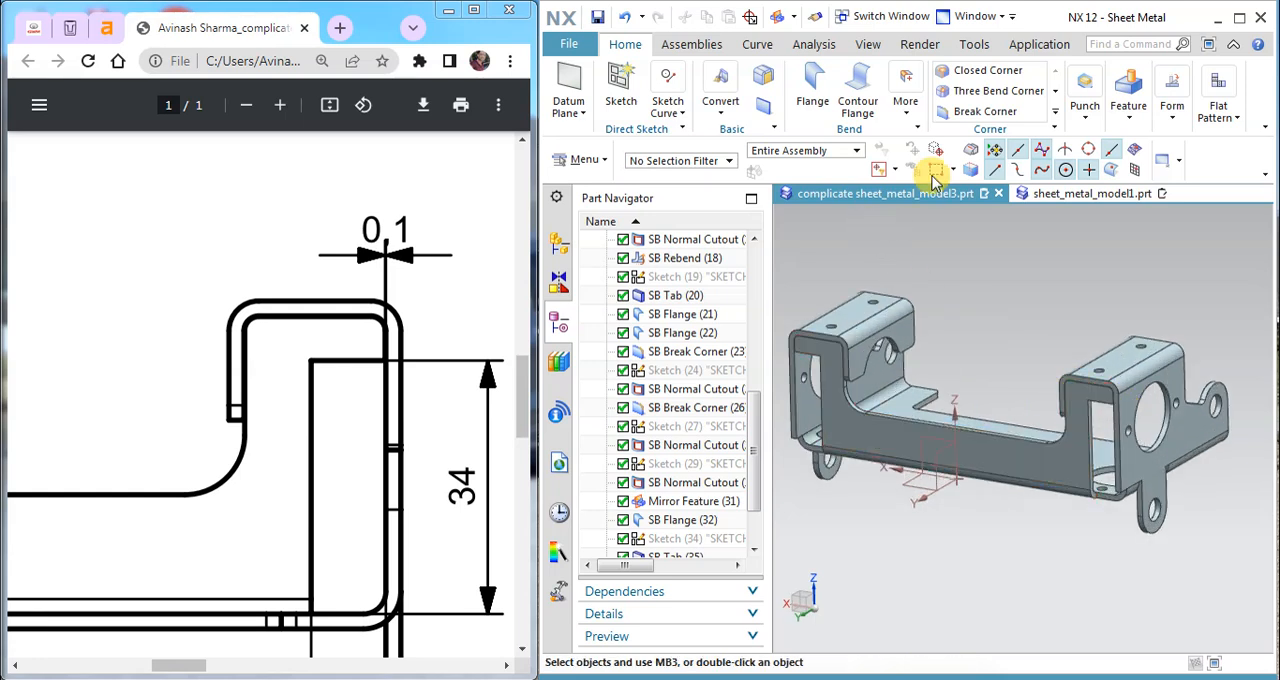
Step: Return to sheet_metal_model1.prt and add a full-width flange with a length of 18 mm along the base plate's long straight edge
click(1060, 196)
middle_drag(1006, 390, 1050, 395)
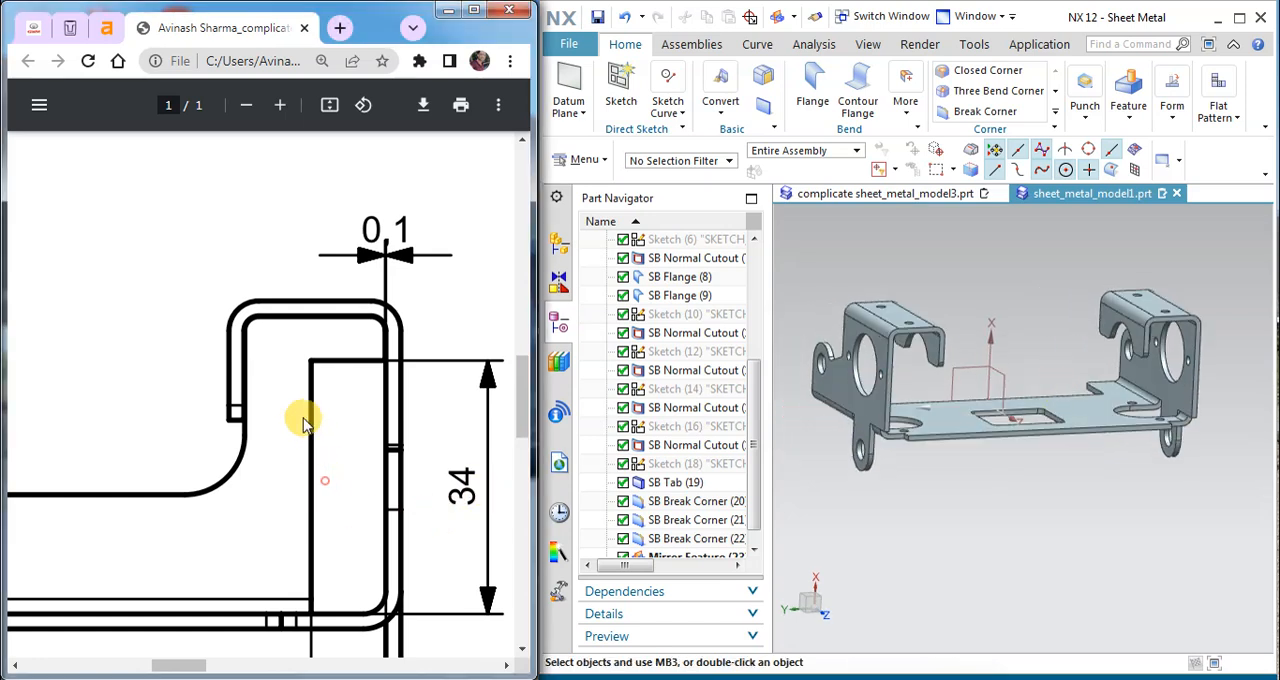
ctrl+scroll(306, 418, down, 5)
ctrl+scroll(206, 468, down, 2)
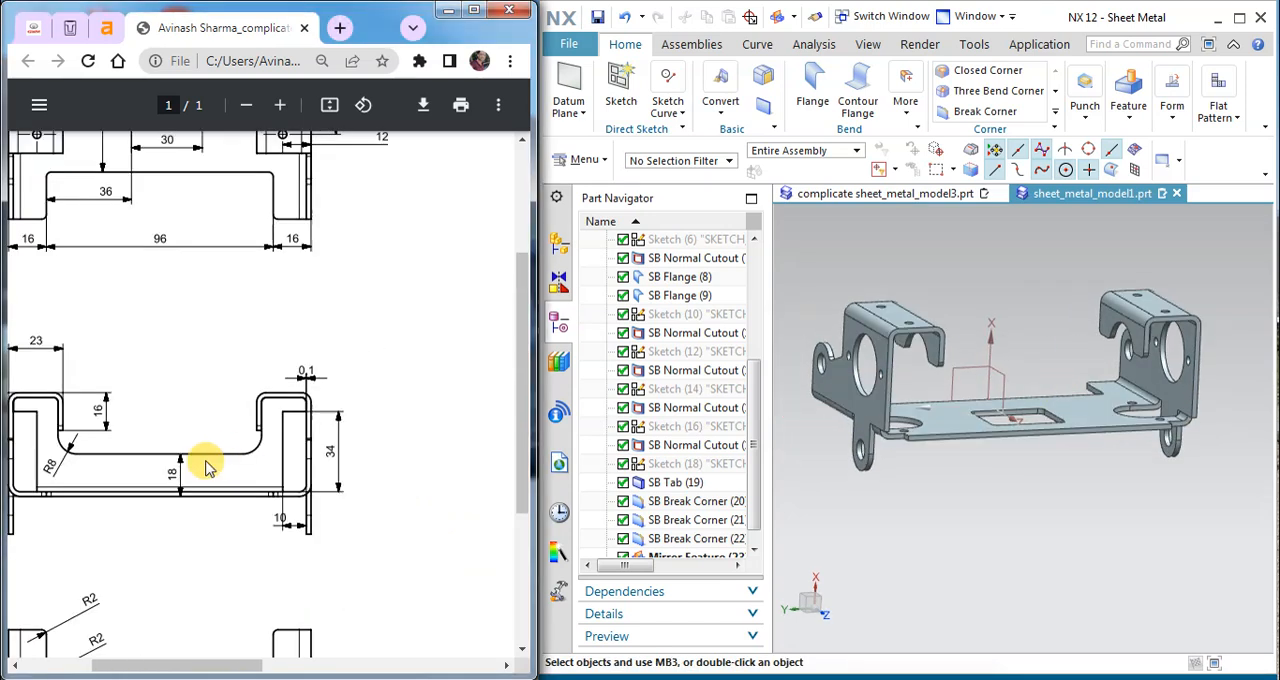
click(812, 86)
scroll(1085, 427, up, 3)
click(1085, 447)
mouse_move(1063, 391)
middle_down()
mouse_move(1057, 409)
mouse_move(1110, 410)
mouse_move(1082, 406)
middle_up()
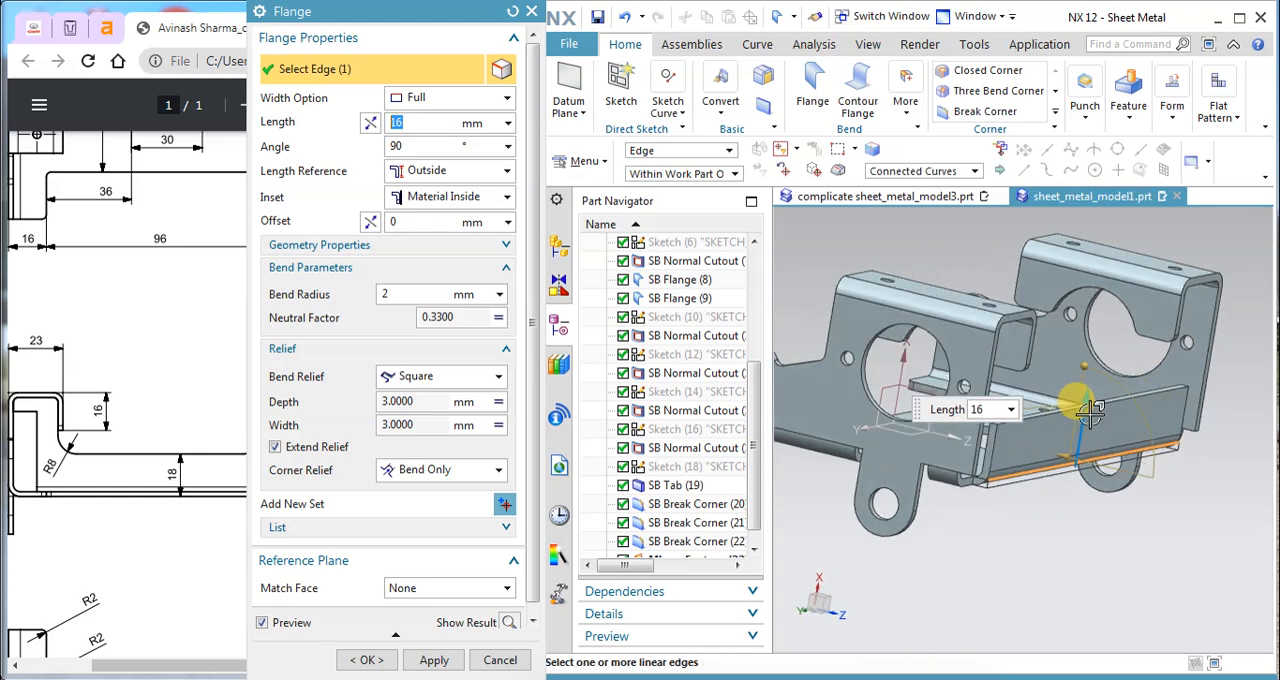
click(430, 146)
click(419, 121)
text(18)
key(Return)
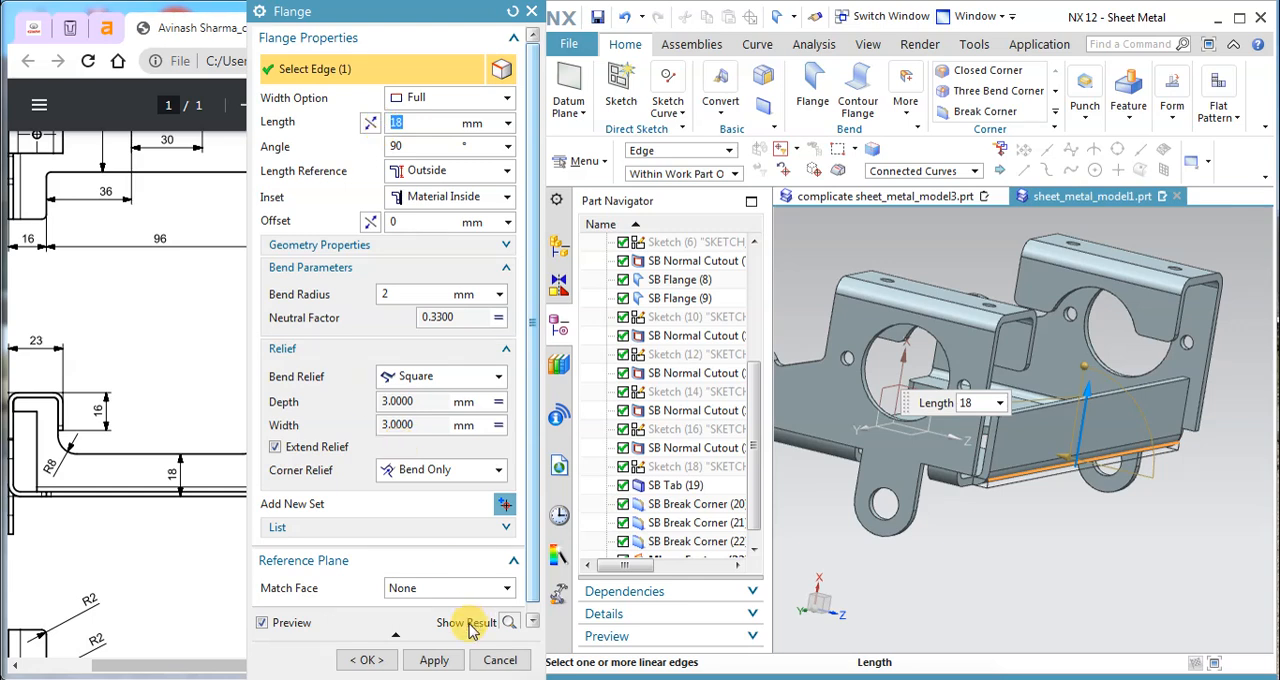
click(430, 662)
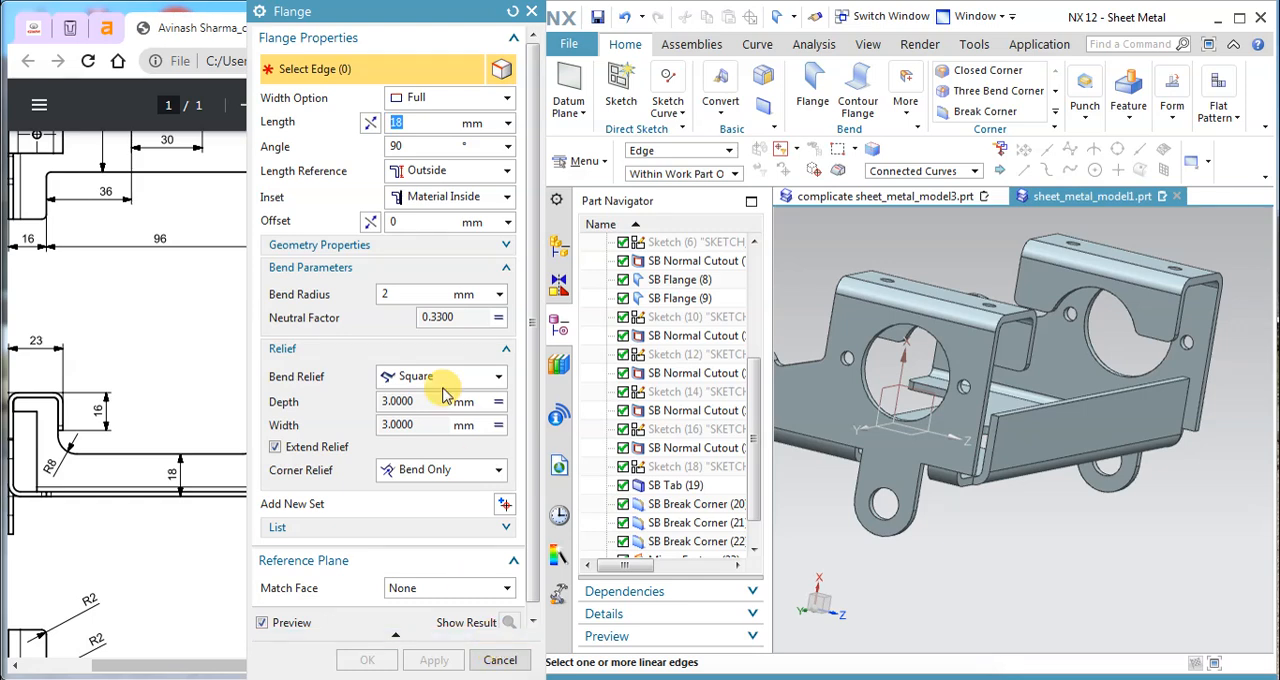
click(533, 12)
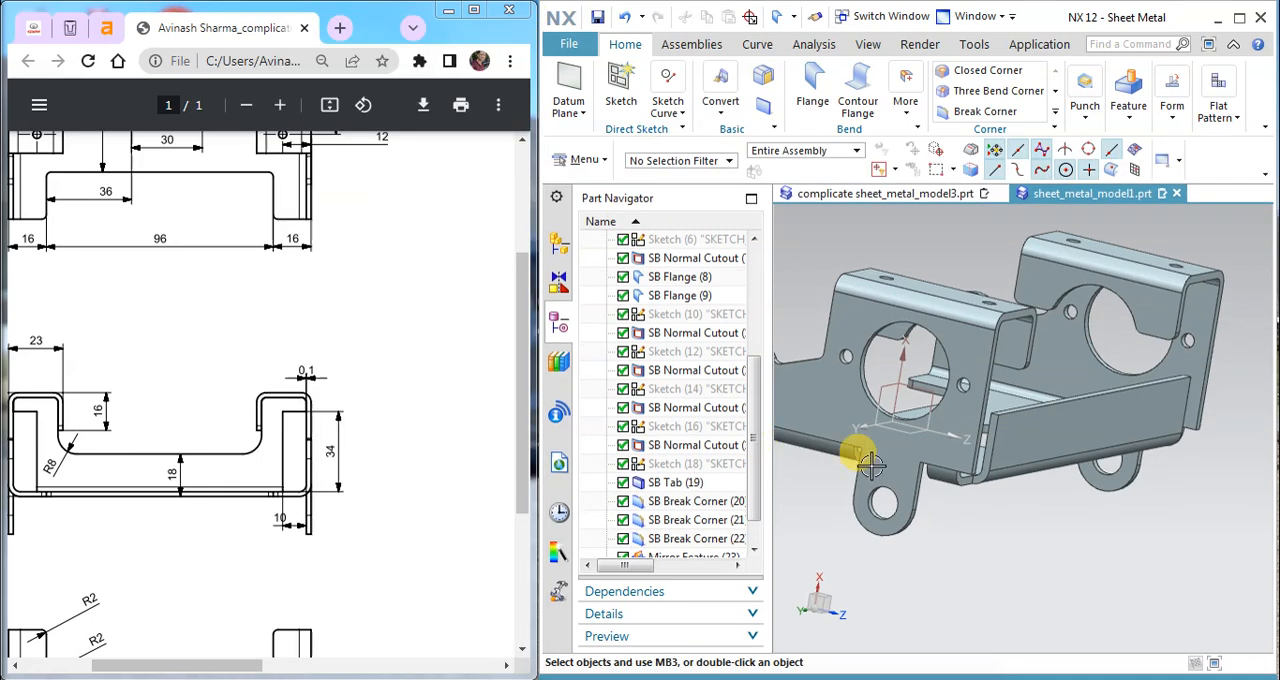
Step: Create a sketch on the outer face of the long 18 mm flange
scroll(971, 409, down, 3)
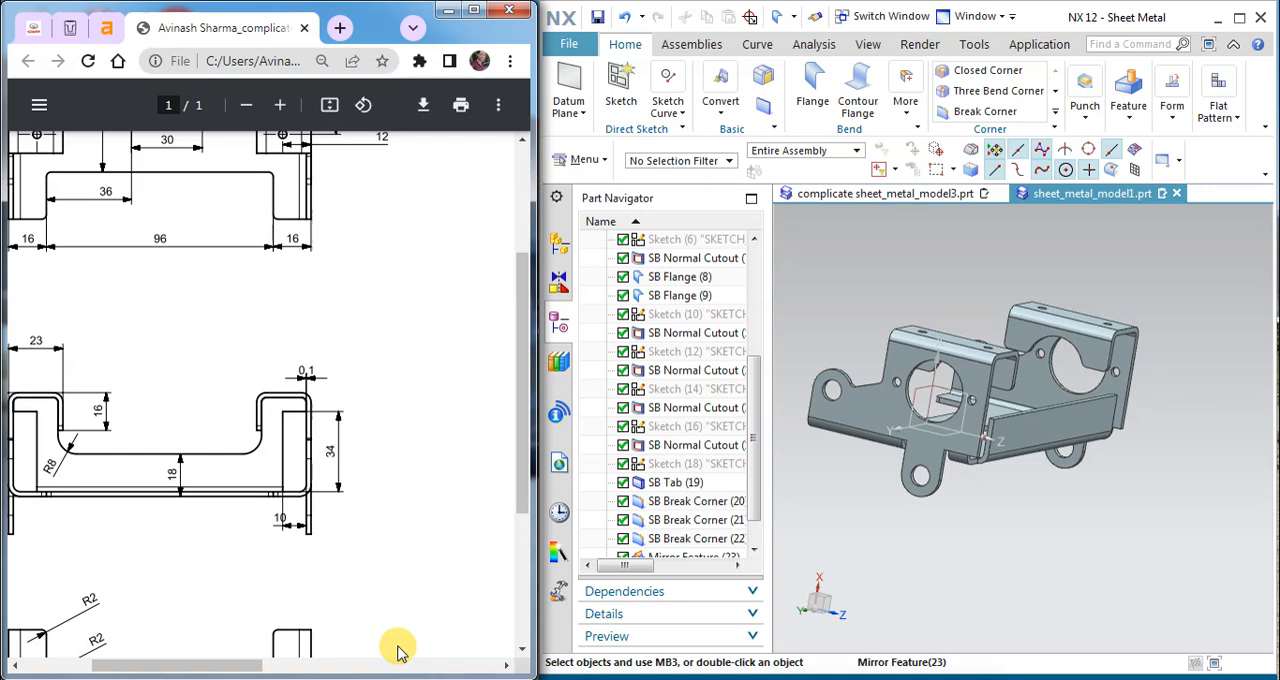
drag(141, 667, 87, 667)
scroll(314, 451, down, 2)
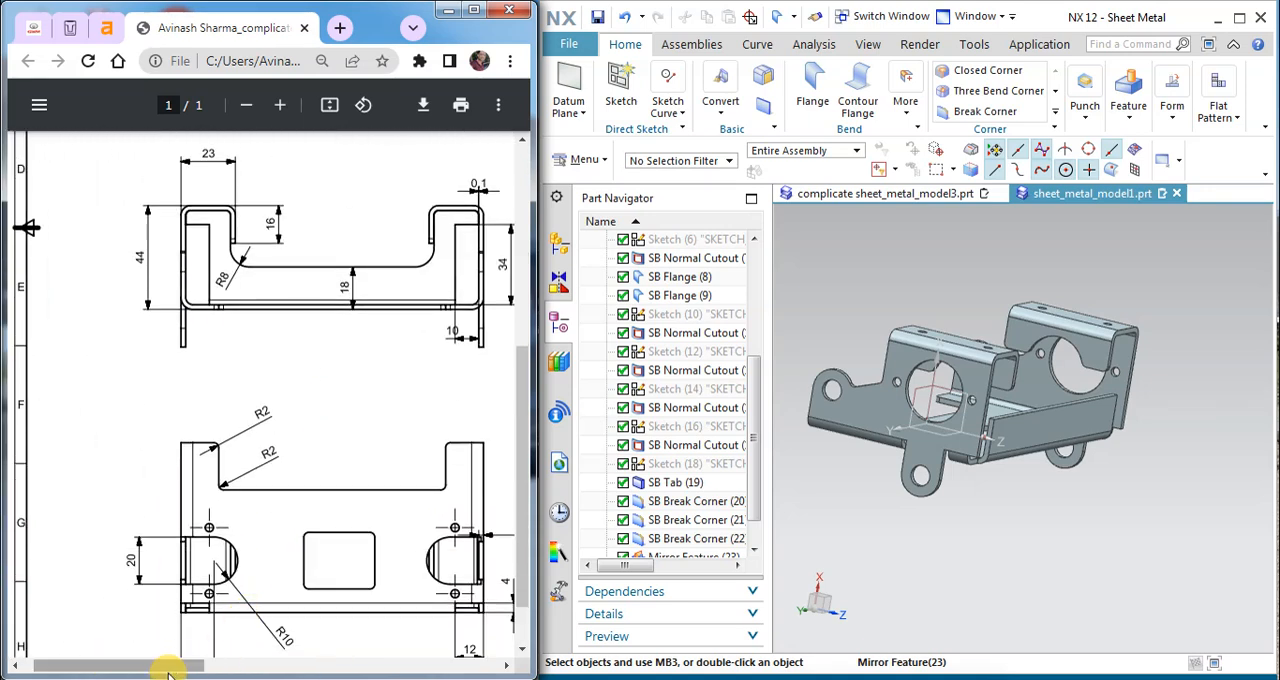
drag(166, 670, 201, 660)
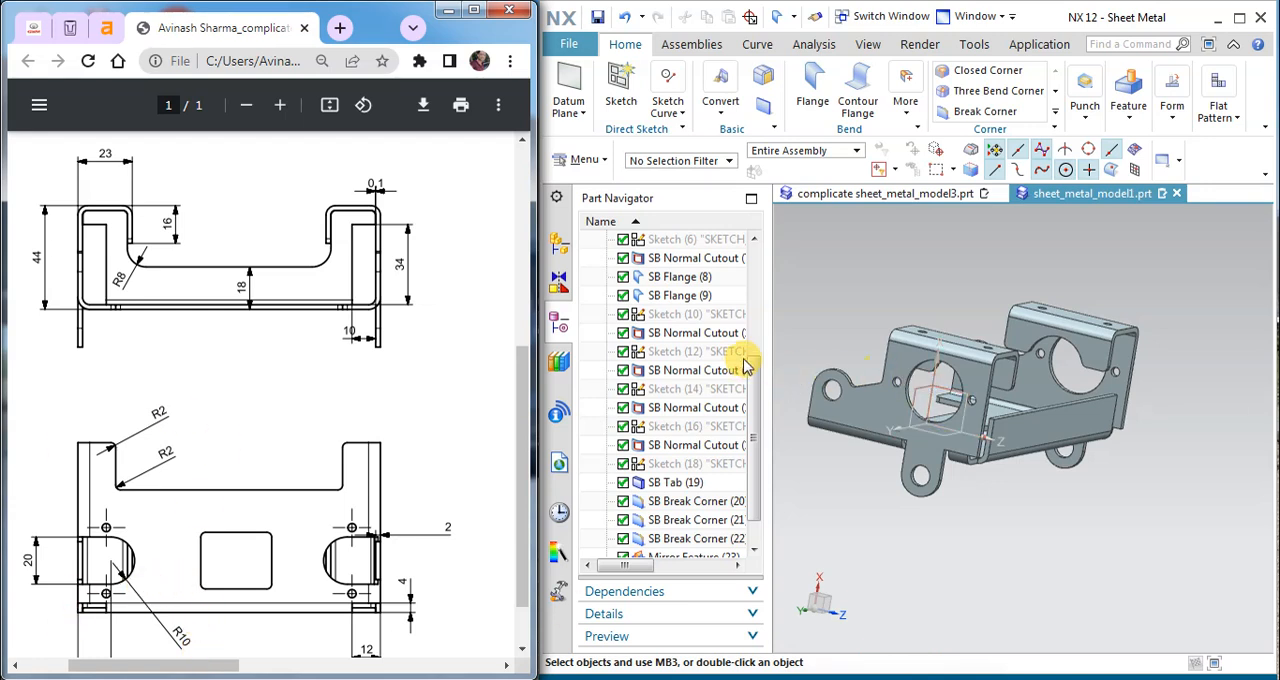
drag(770, 341, 675, 338)
middle_drag(700, 345, 891, 397)
scroll(891, 397, down, 2)
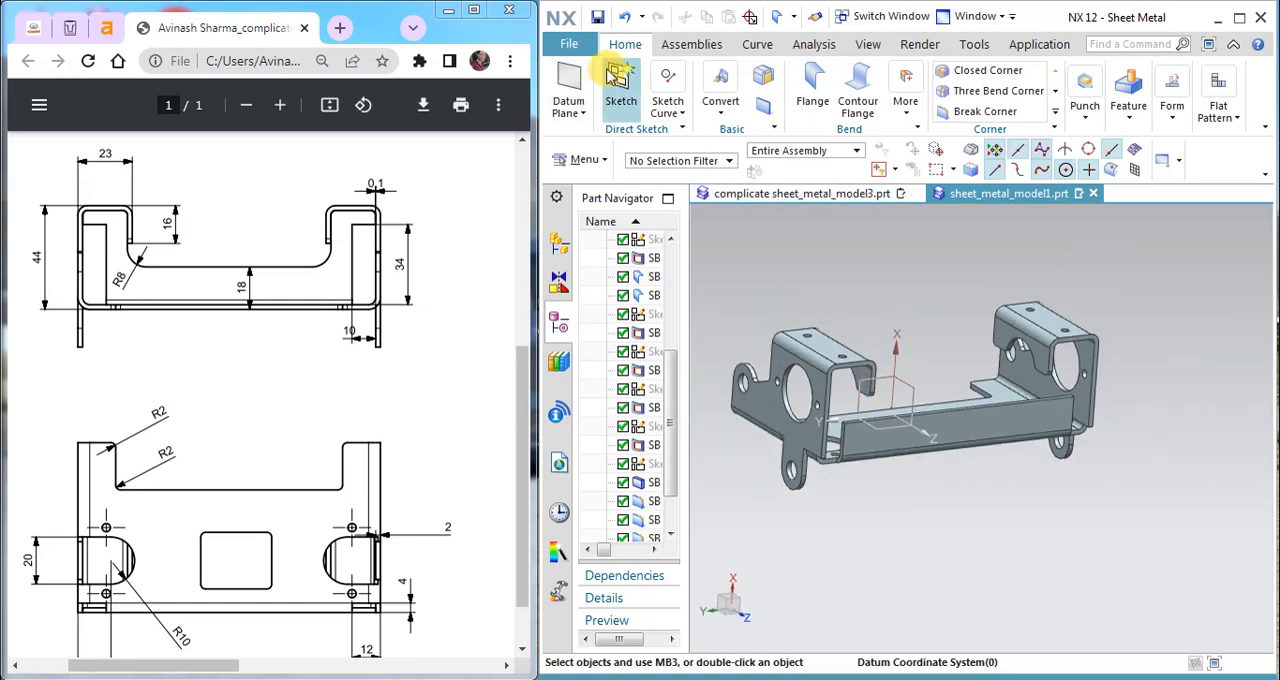
click(621, 90)
click(975, 420)
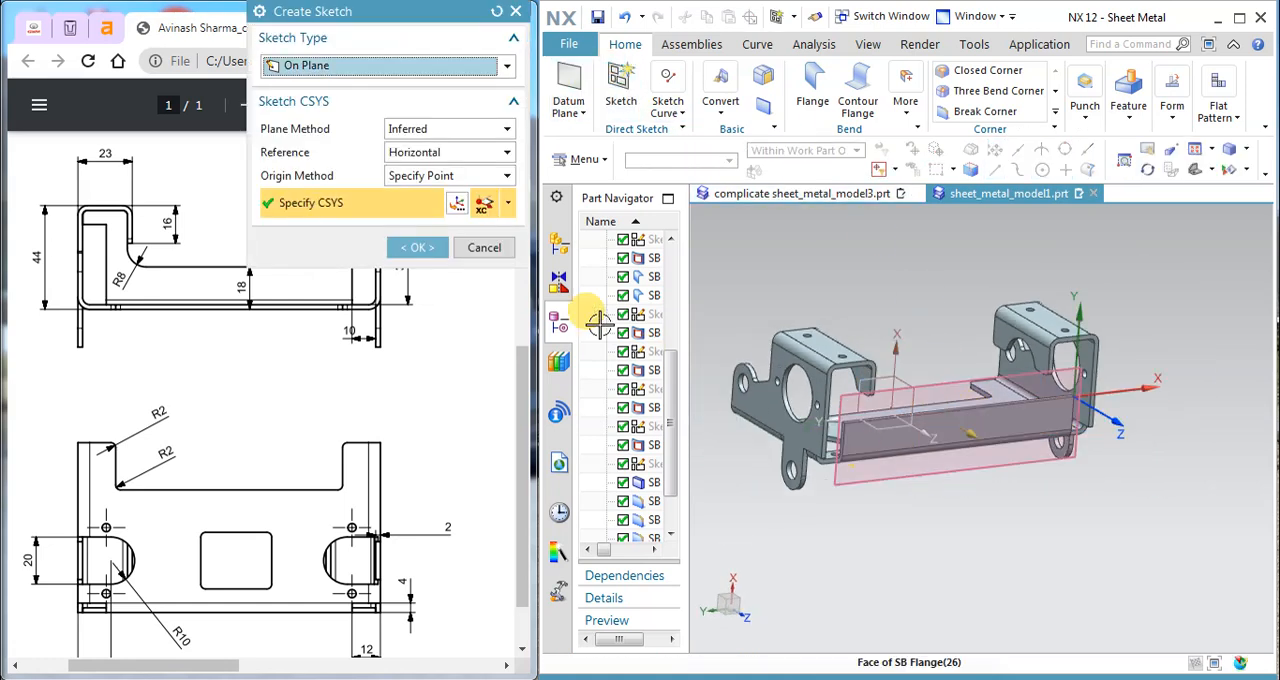
click(415, 247)
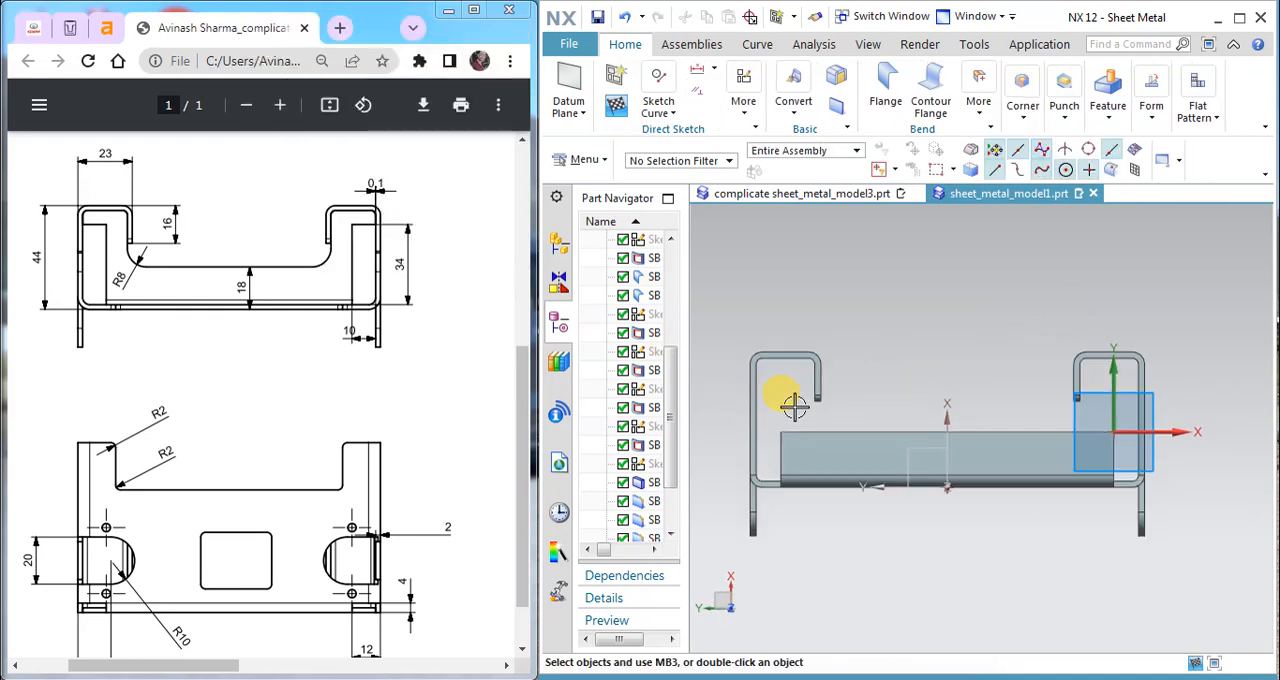
click(712, 69)
click(740, 116)
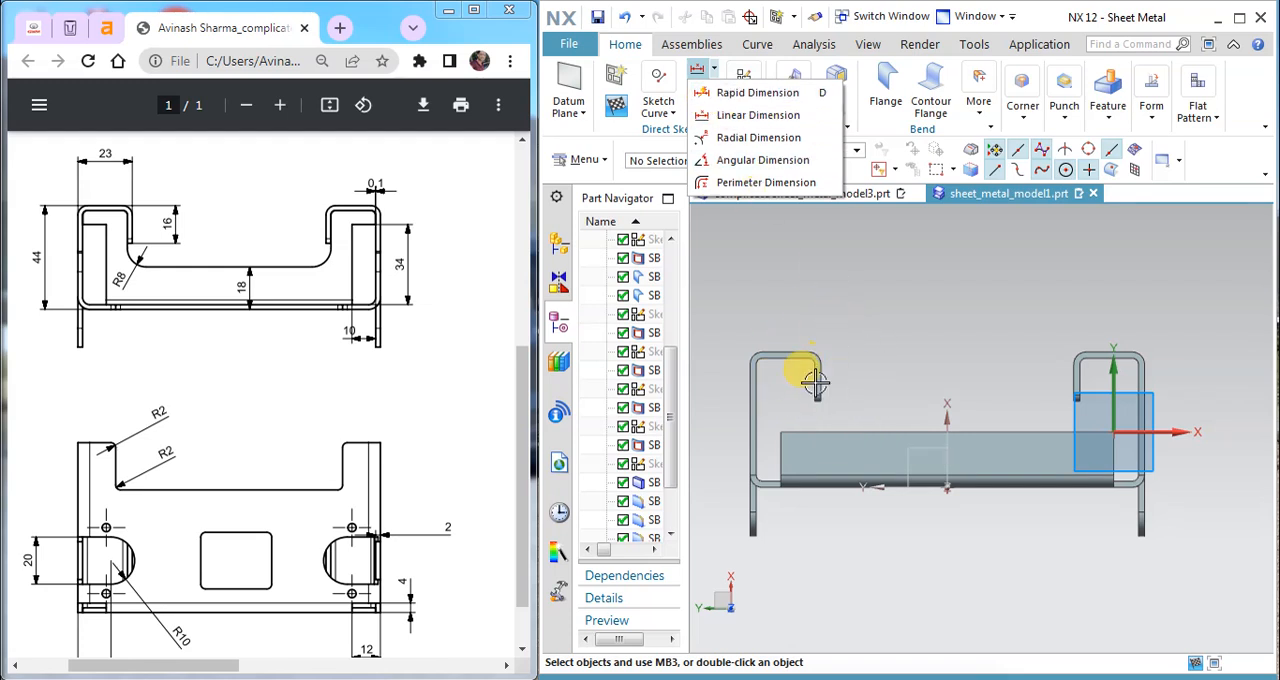
mouse_move(738, 118)
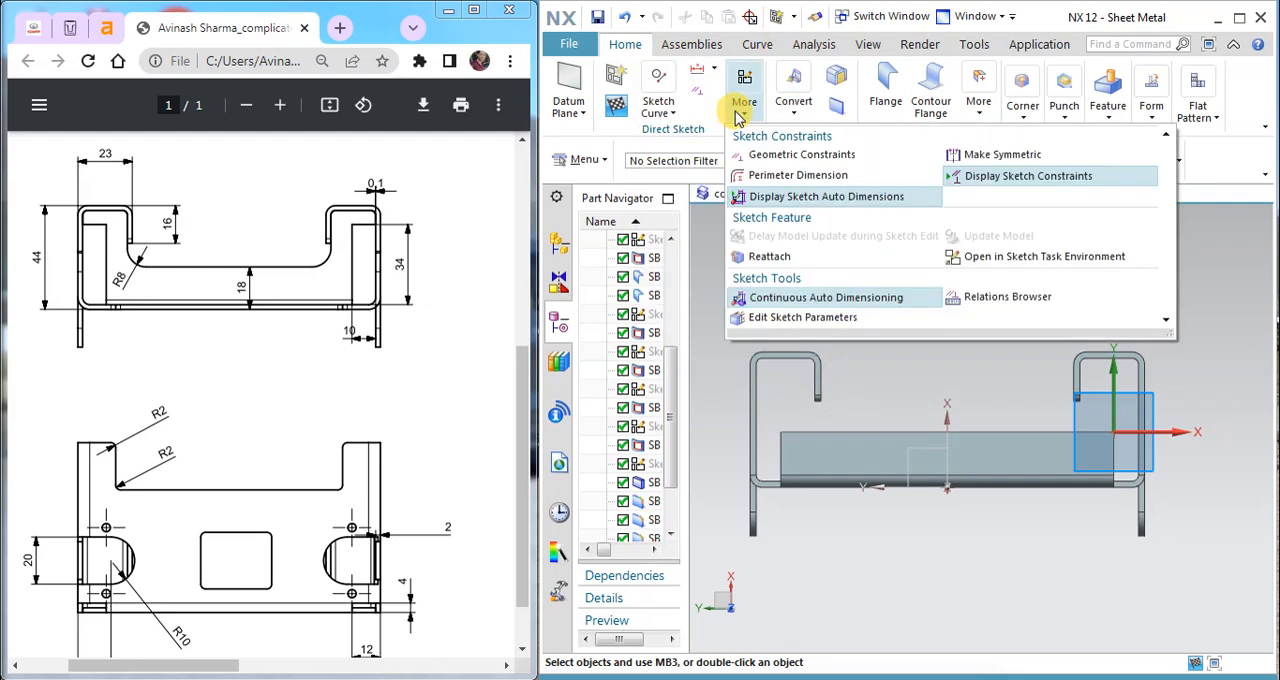
click(675, 113)
click(672, 114)
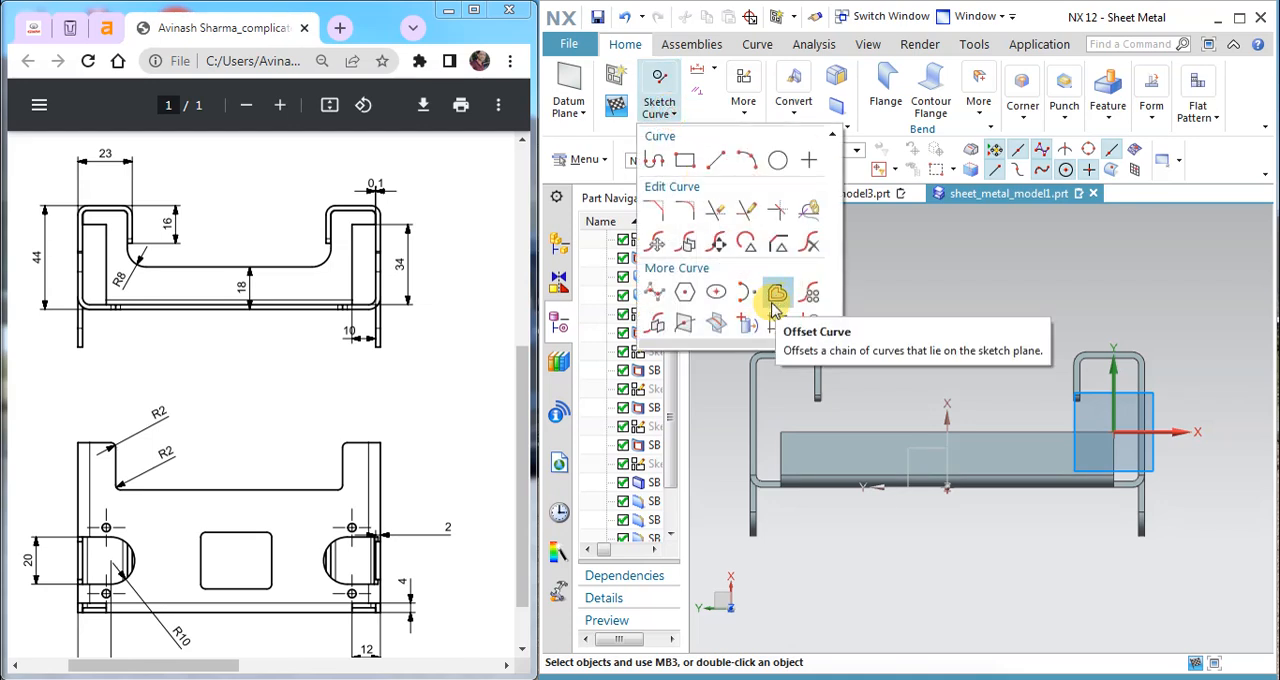
click(748, 324)
scroll(755, 372, up, 3)
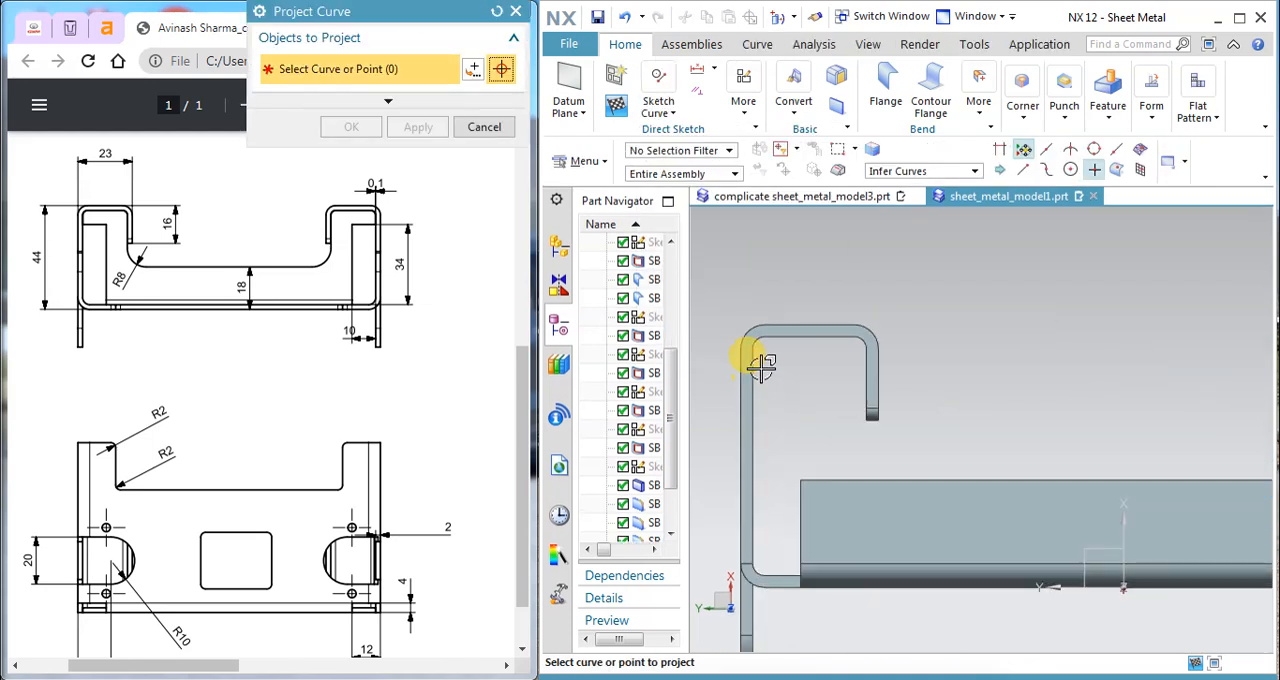
click(755, 370)
click(758, 345)
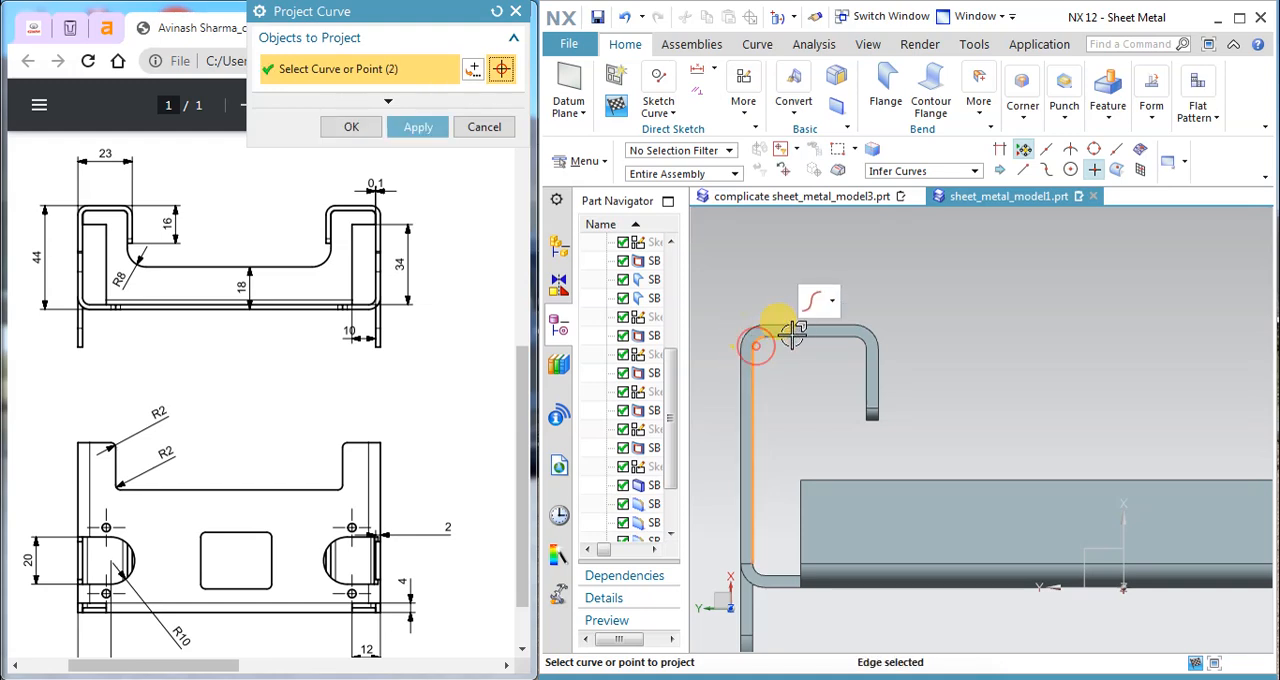
click(791, 332)
click(490, 127)
Step: Project the six connected inner edges of the hooked side flange at the Y-axis end into the sketch
click(659, 105)
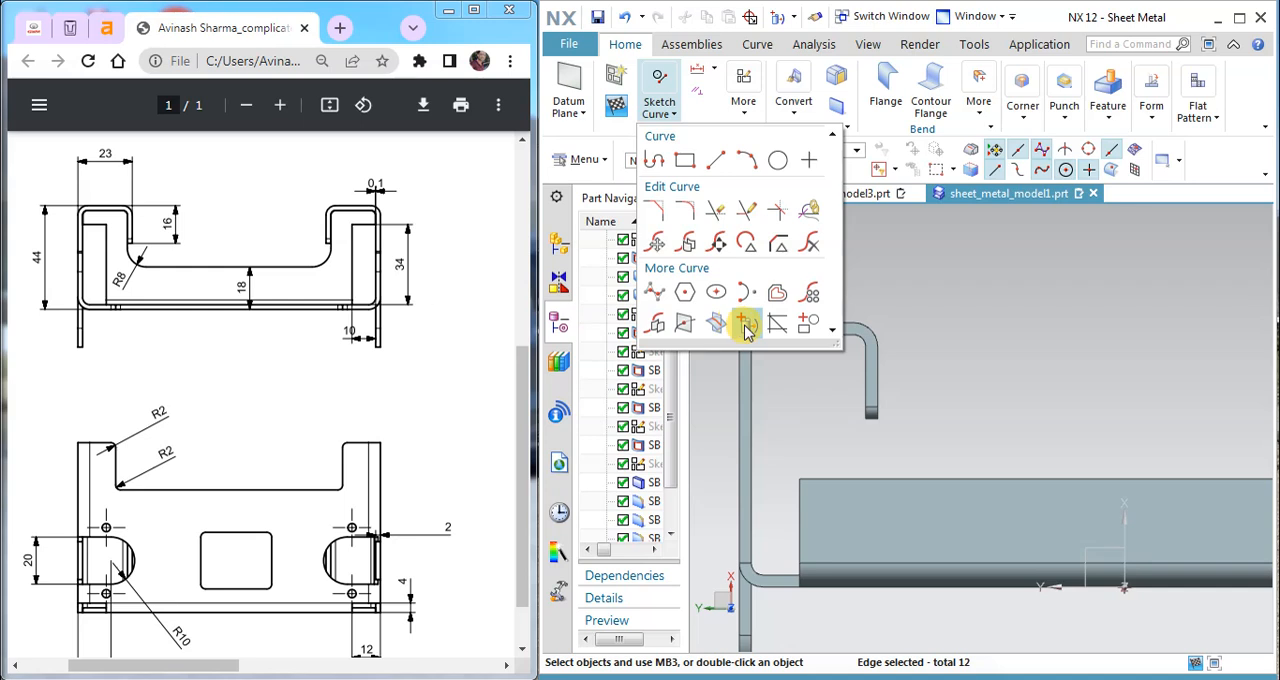
click(748, 324)
click(779, 347)
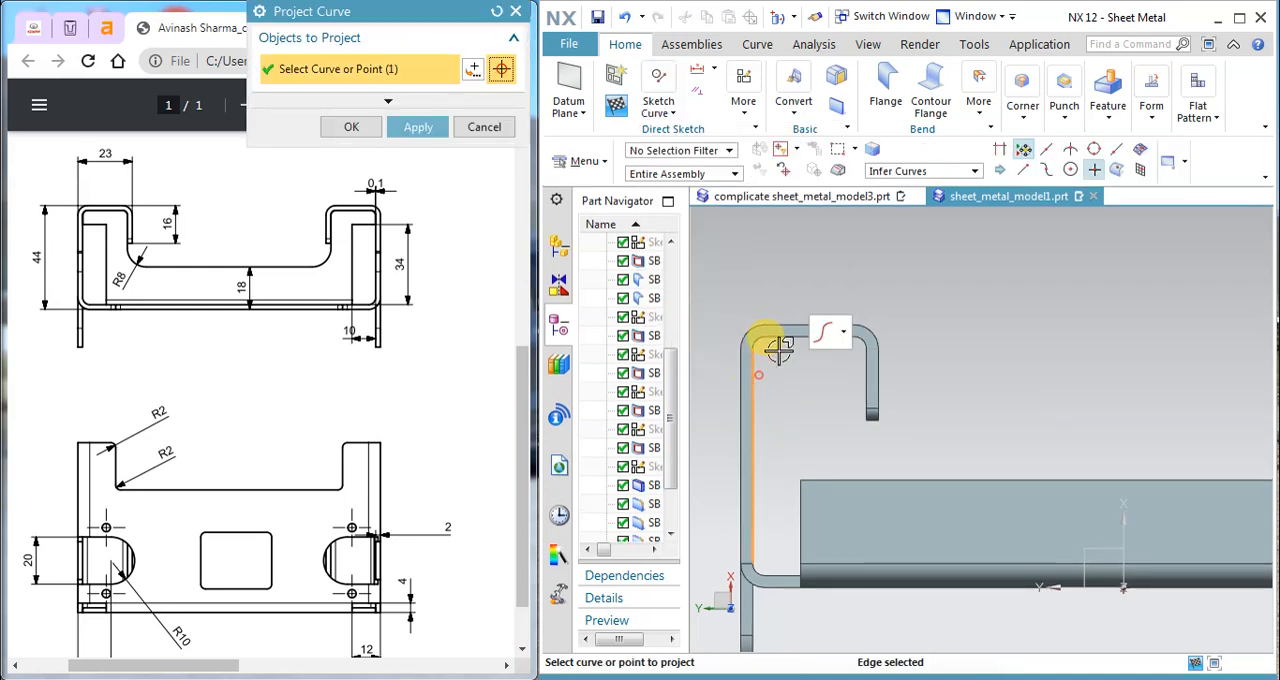
scroll(772, 340, up, 3)
click(779, 336)
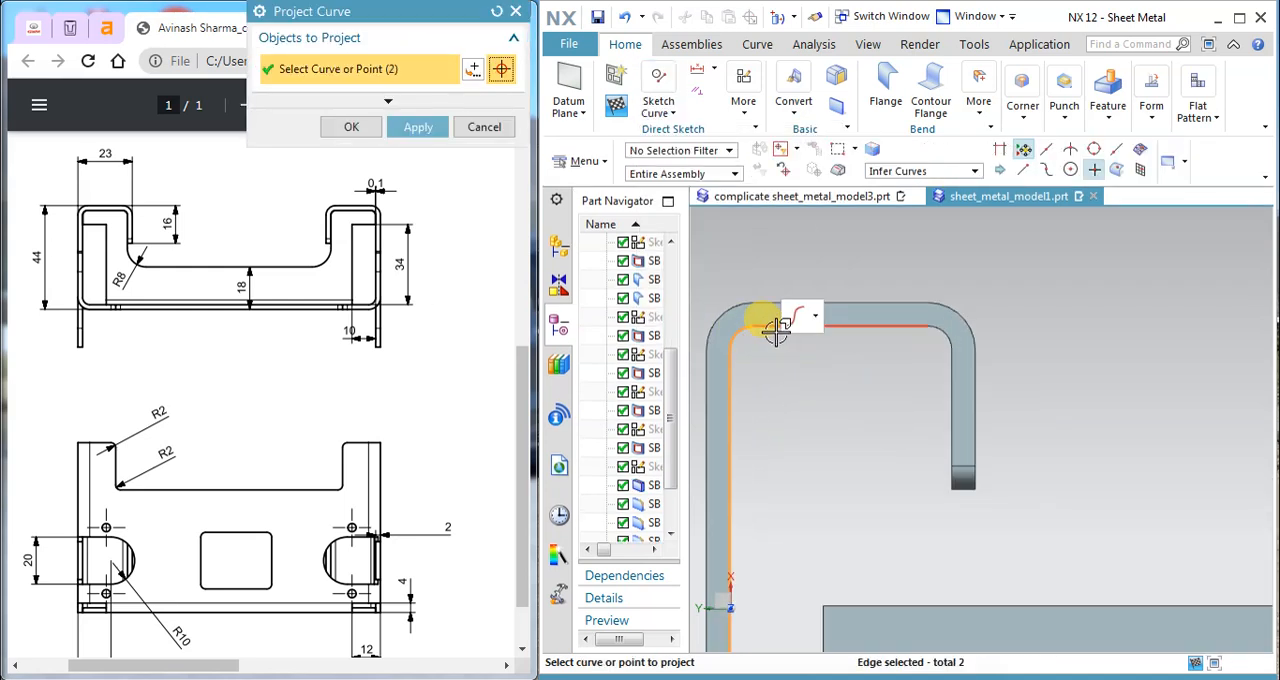
click(929, 347)
click(935, 338)
click(940, 375)
click(945, 480)
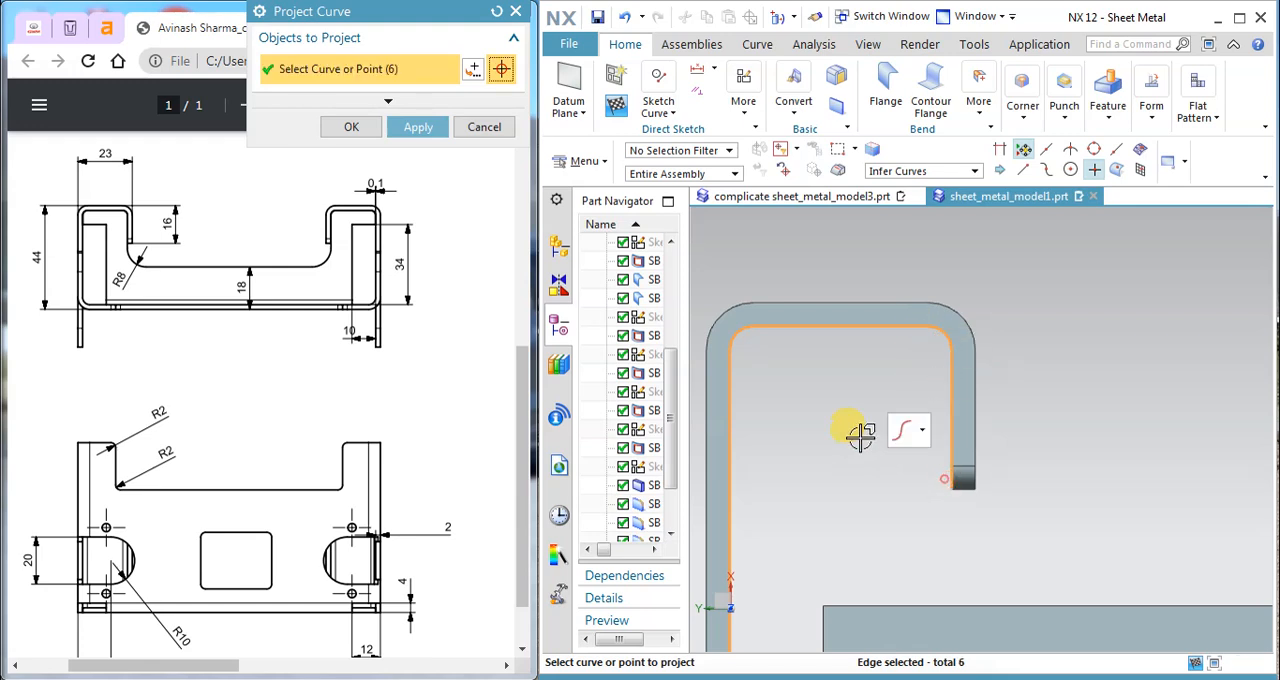
scroll(851, 428, down, 2)
click(418, 127)
click(351, 127)
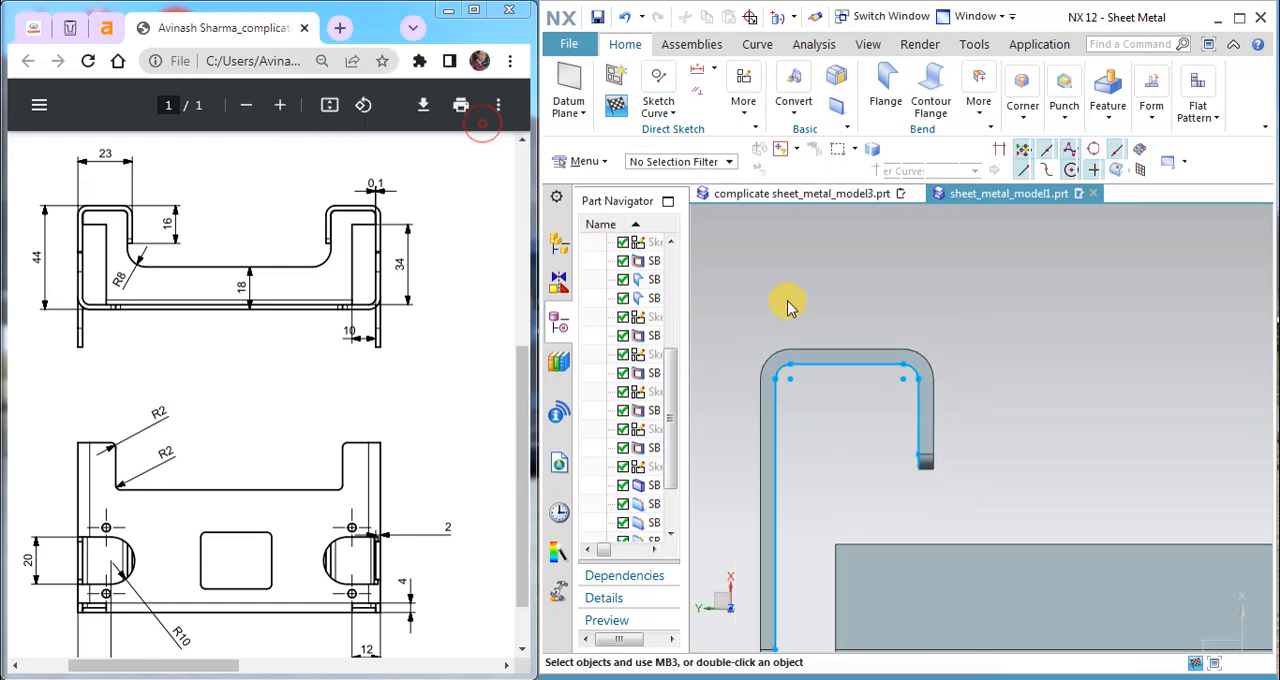
scroll(943, 351, down, 2)
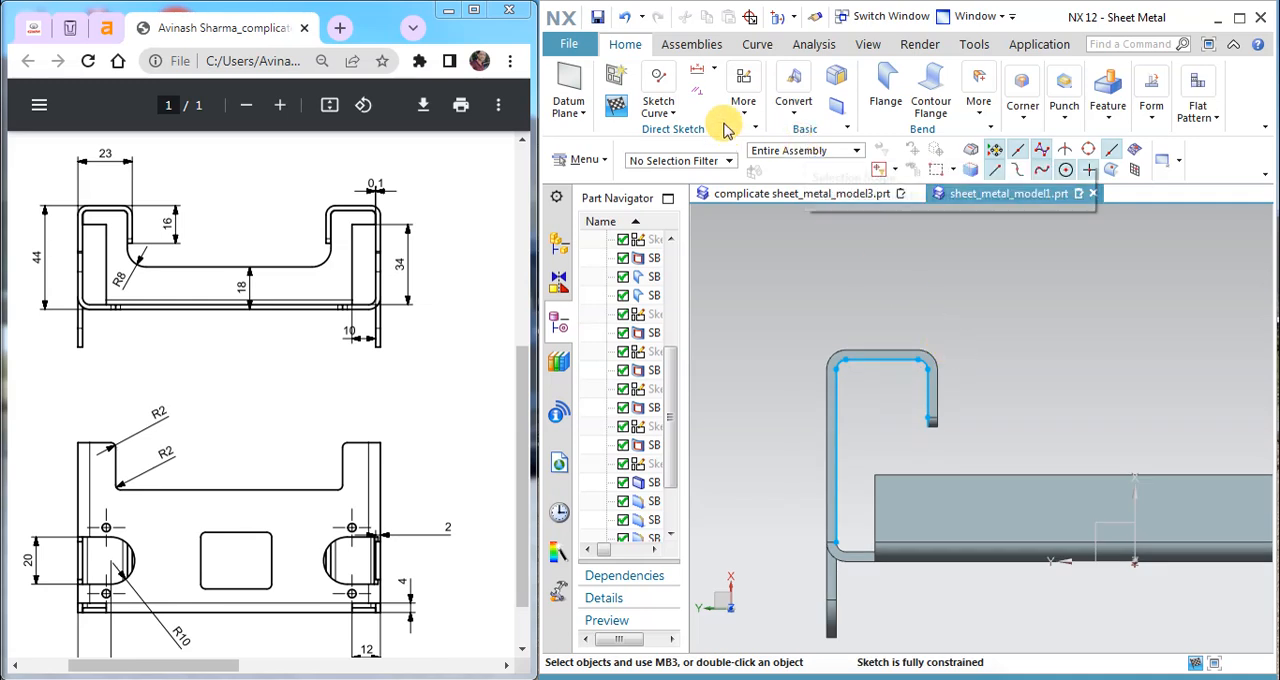
Step: Offset the whole projected chain of inner edge curves by 0.1 mm towards the inside of the hooked flange
click(672, 115)
click(777, 291)
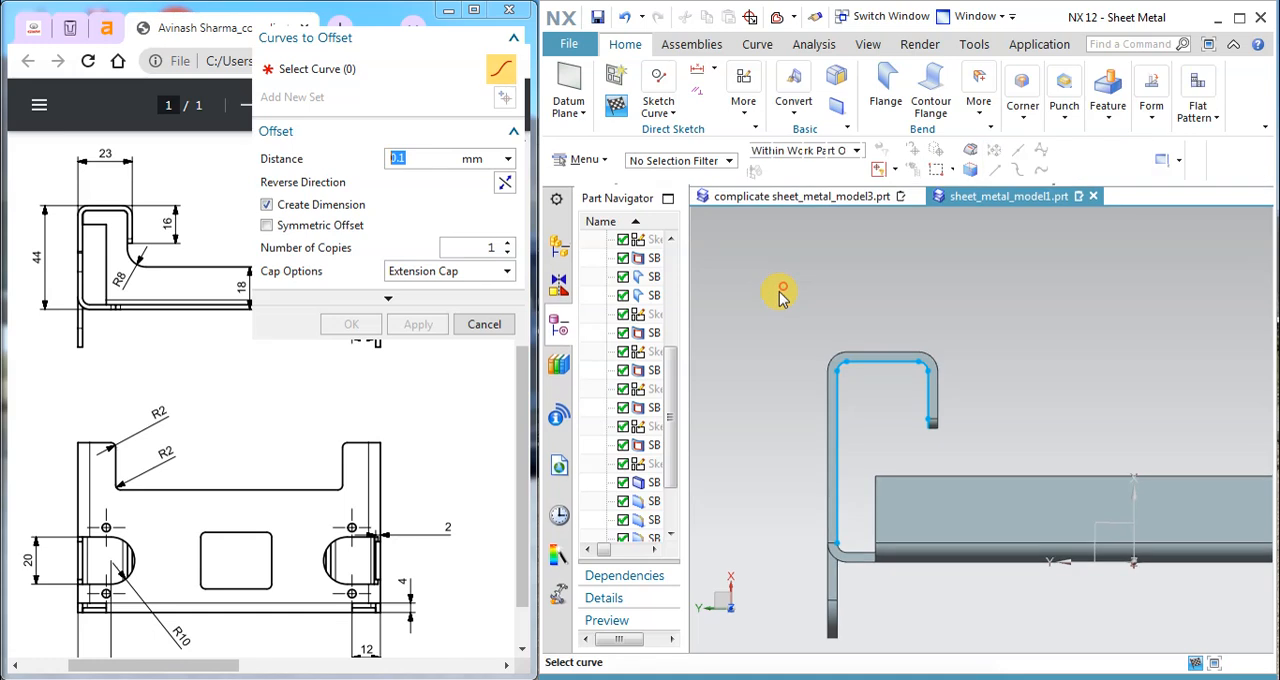
scroll(904, 395, up, 2)
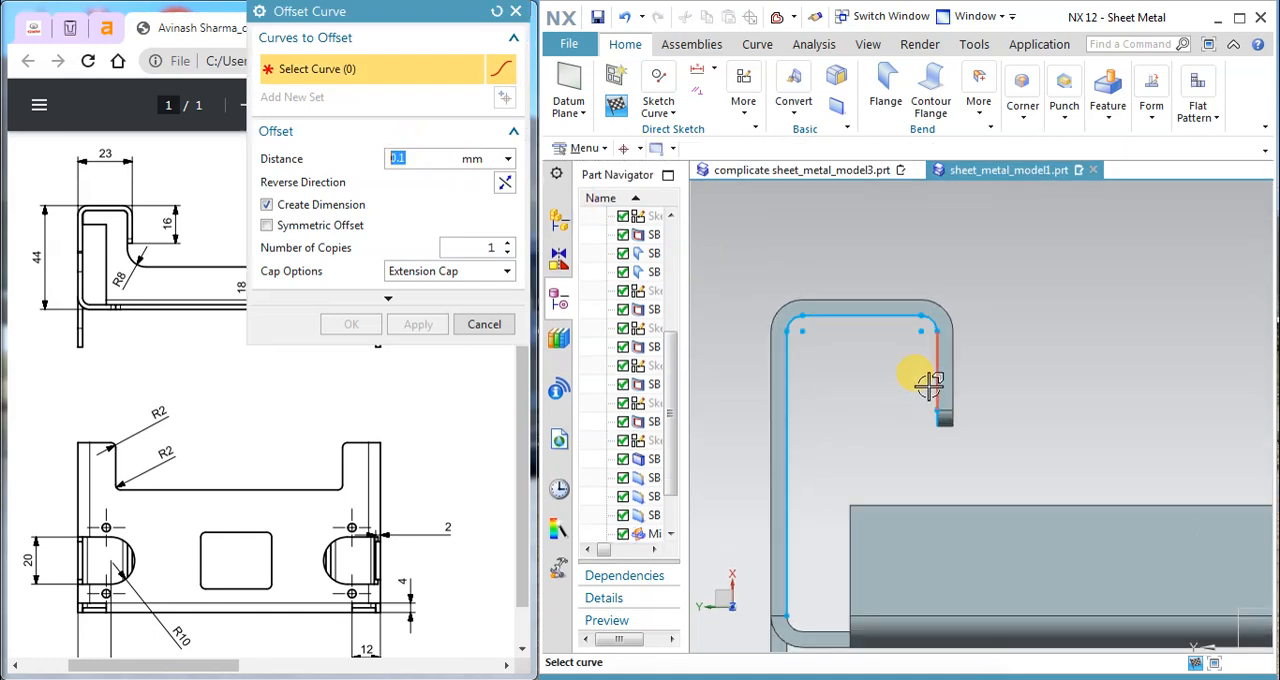
click(638, 148)
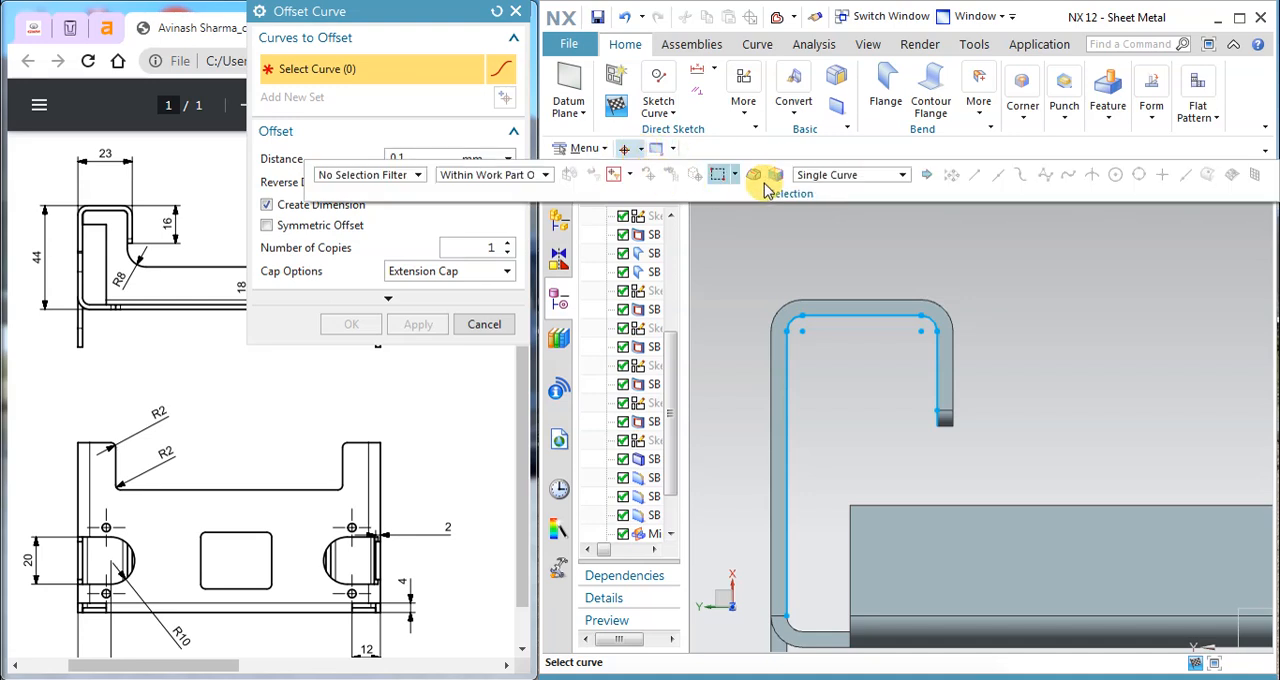
click(829, 175)
click(943, 189)
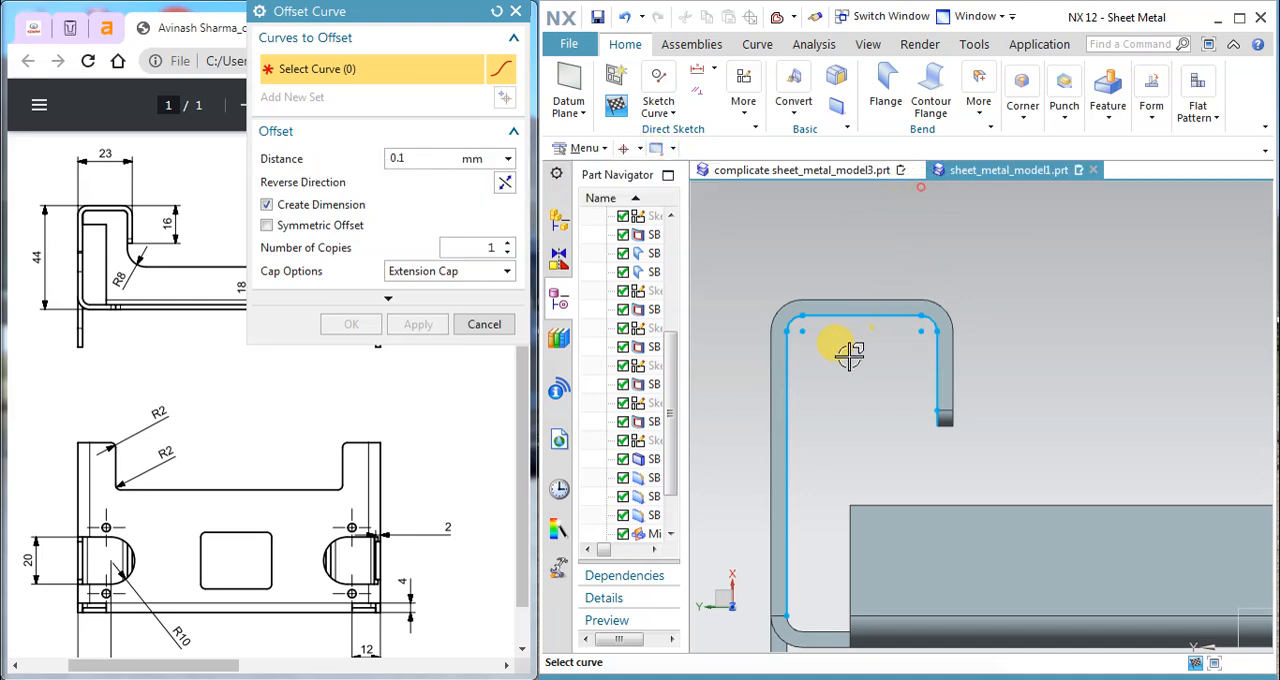
click(795, 367)
scroll(766, 357, up, 5)
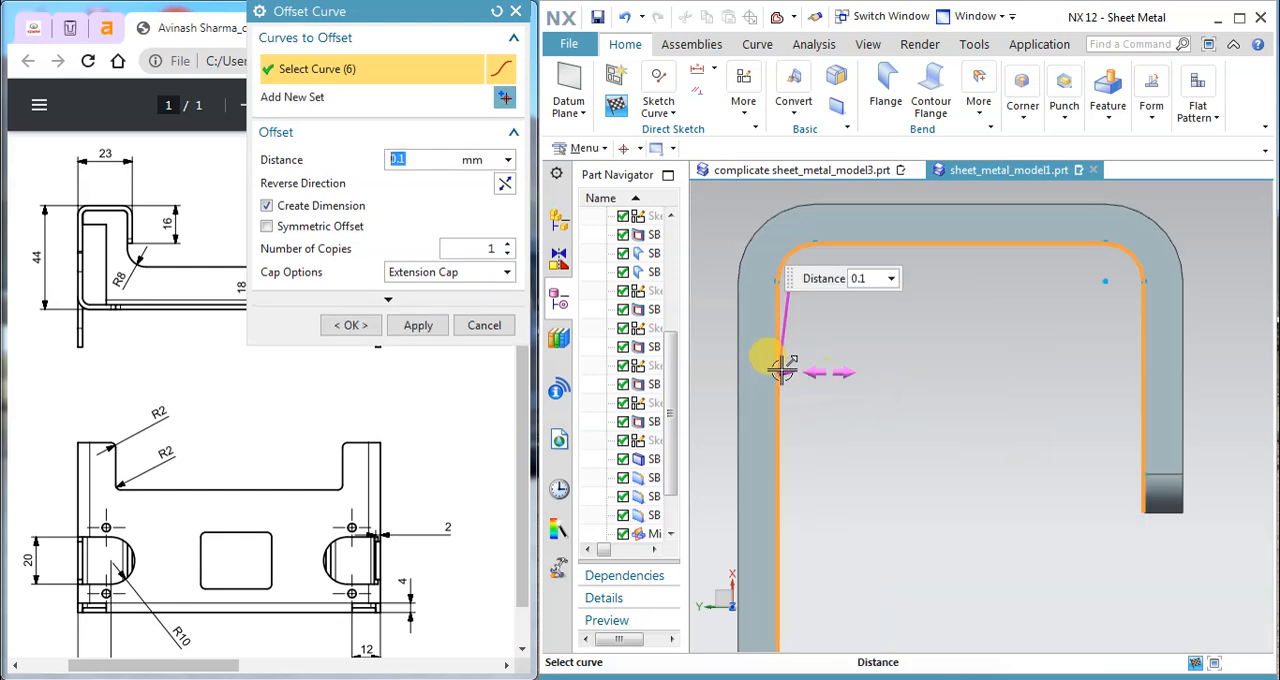
click(418, 326)
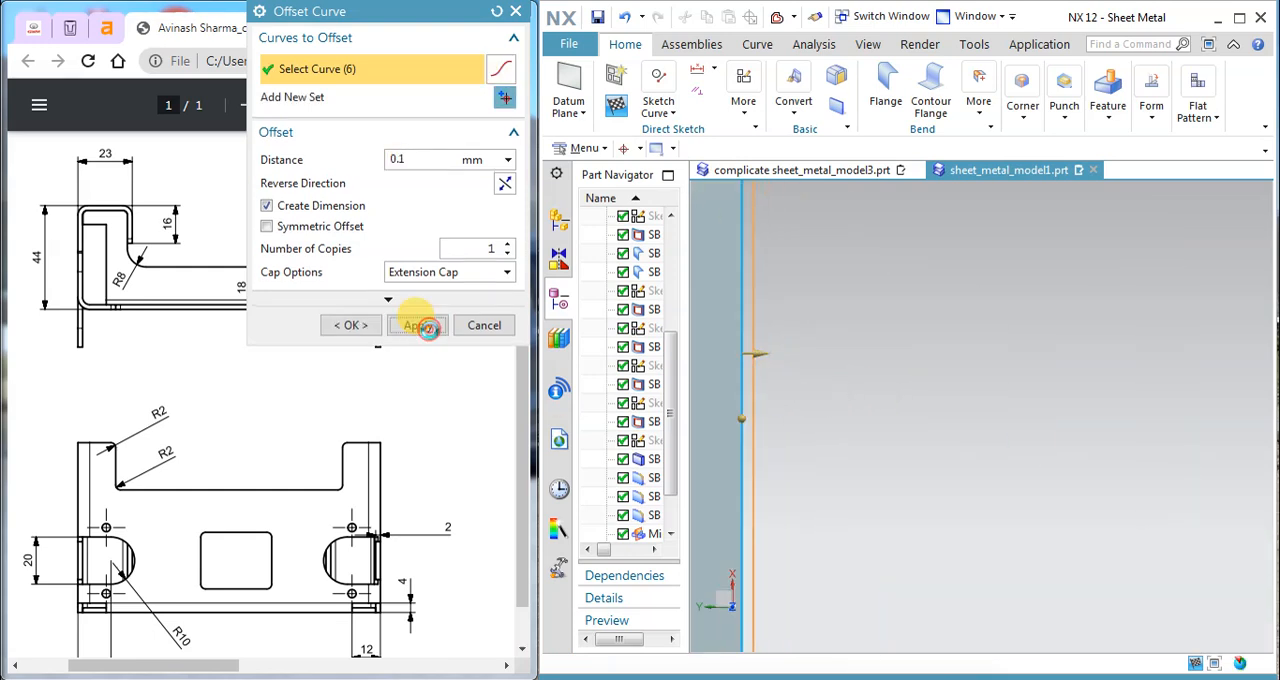
Step: Convert the projected long straight inner edge of the hooked side flange to a reference curve
click(480, 325)
scroll(843, 360, down, 4)
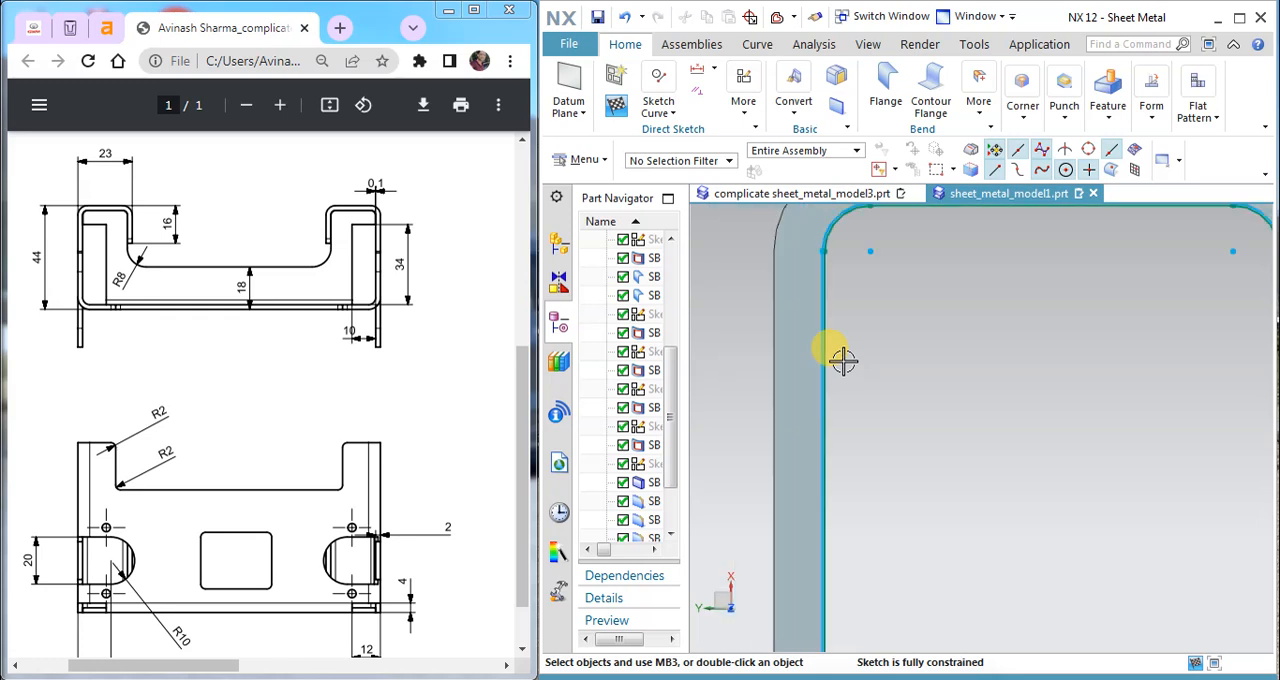
scroll(877, 323, up, 4)
scroll(793, 383, up, 2)
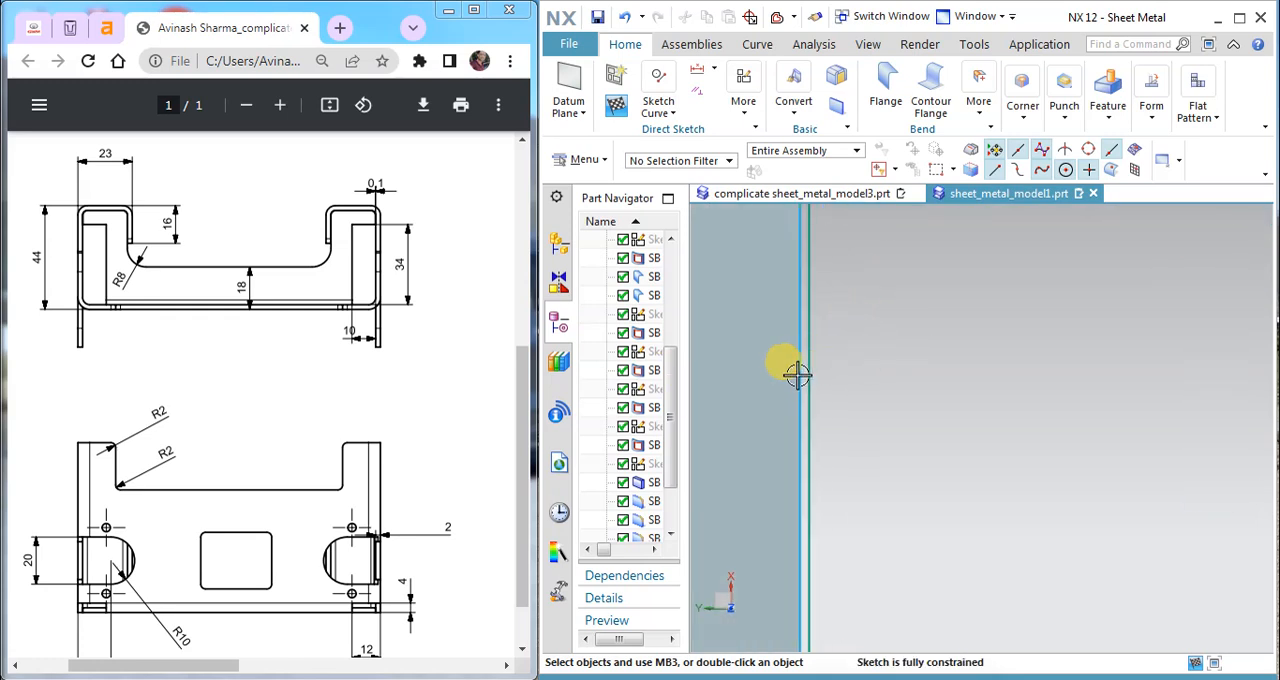
right_click(801, 369)
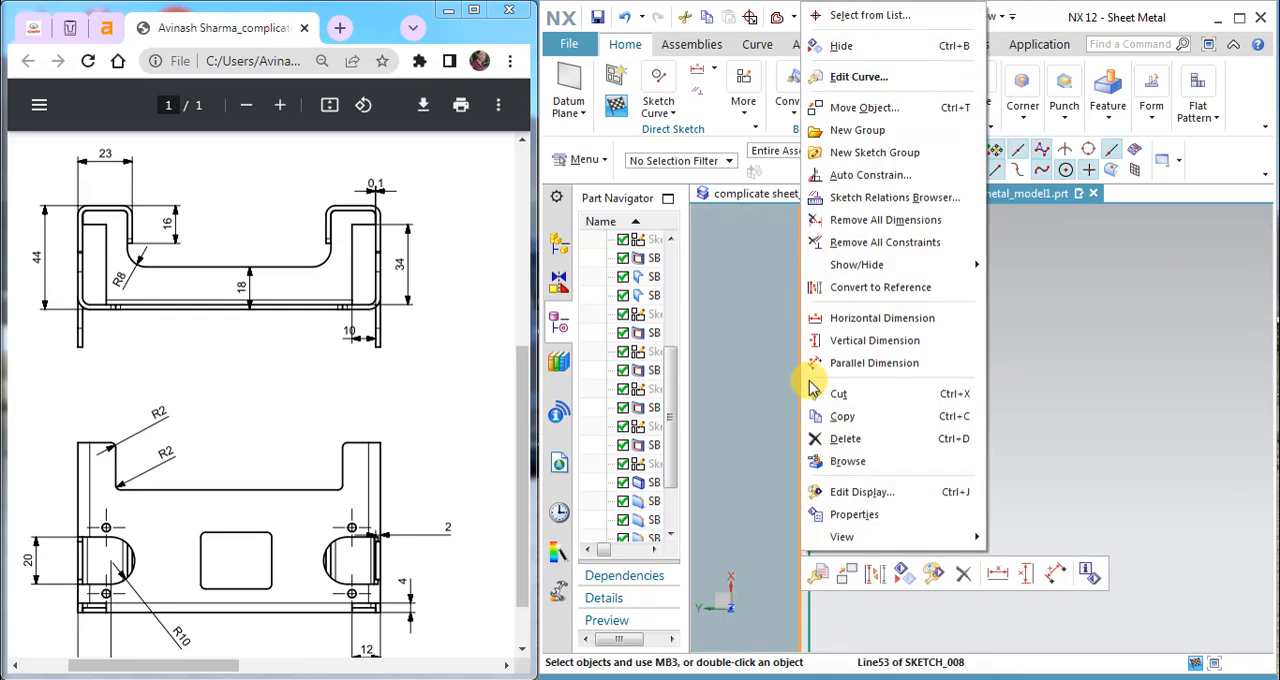
click(843, 290)
scroll(874, 414, down, 2)
scroll(894, 263, up, 3)
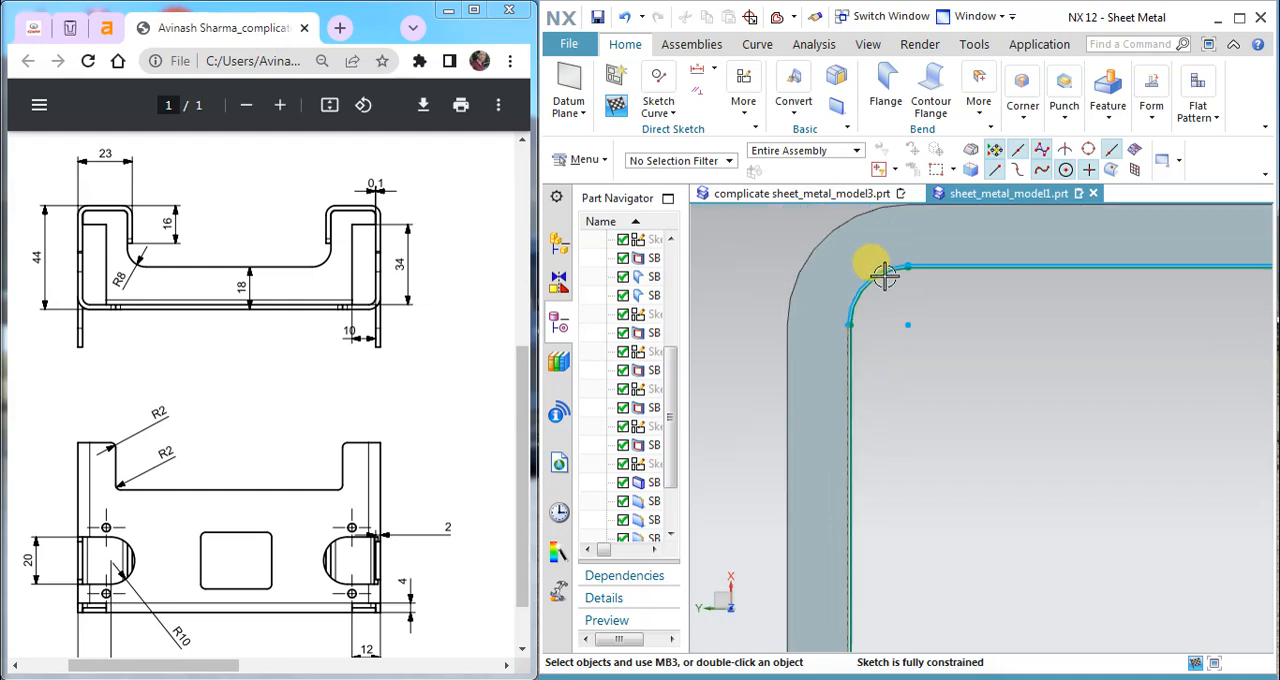
Step: Convert the remaining projected edges of the hook to reference: both corner arcs, the line between them and the short leg
click(846, 282)
click(872, 280)
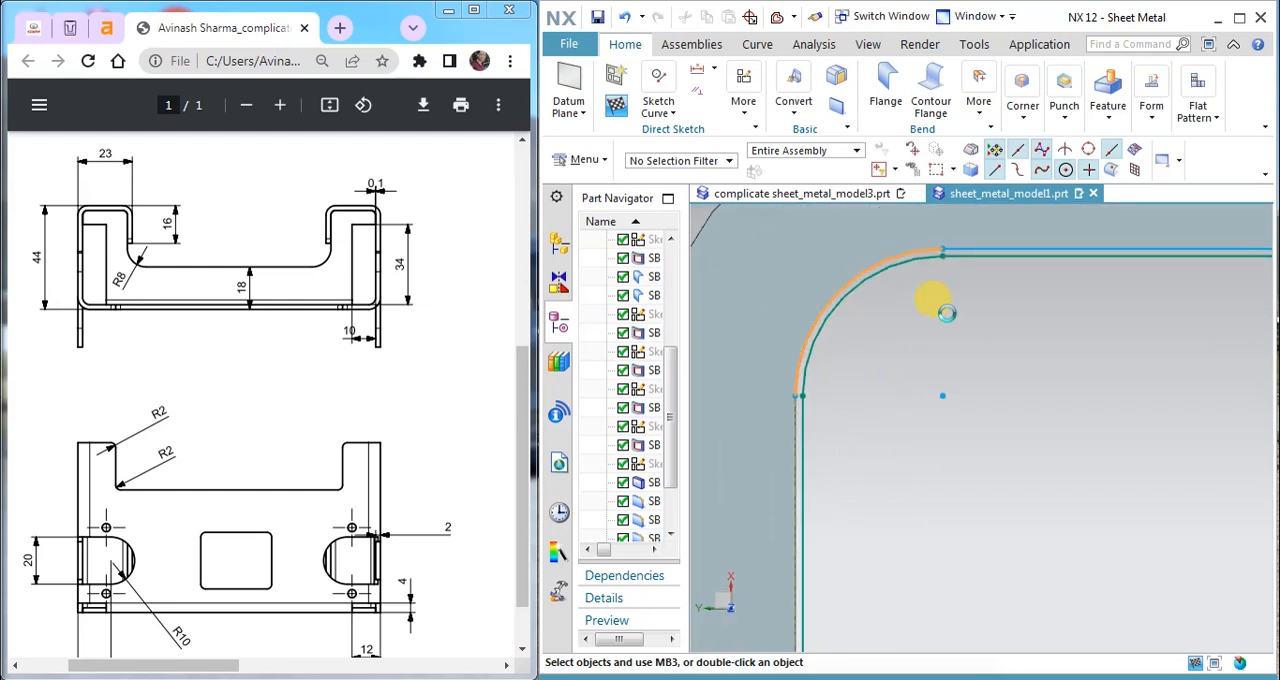
click(998, 248)
click(1021, 288)
scroll(977, 387, up, 3)
scroll(950, 375, down, 3)
scroll(1063, 294, up, 4)
click(1040, 290)
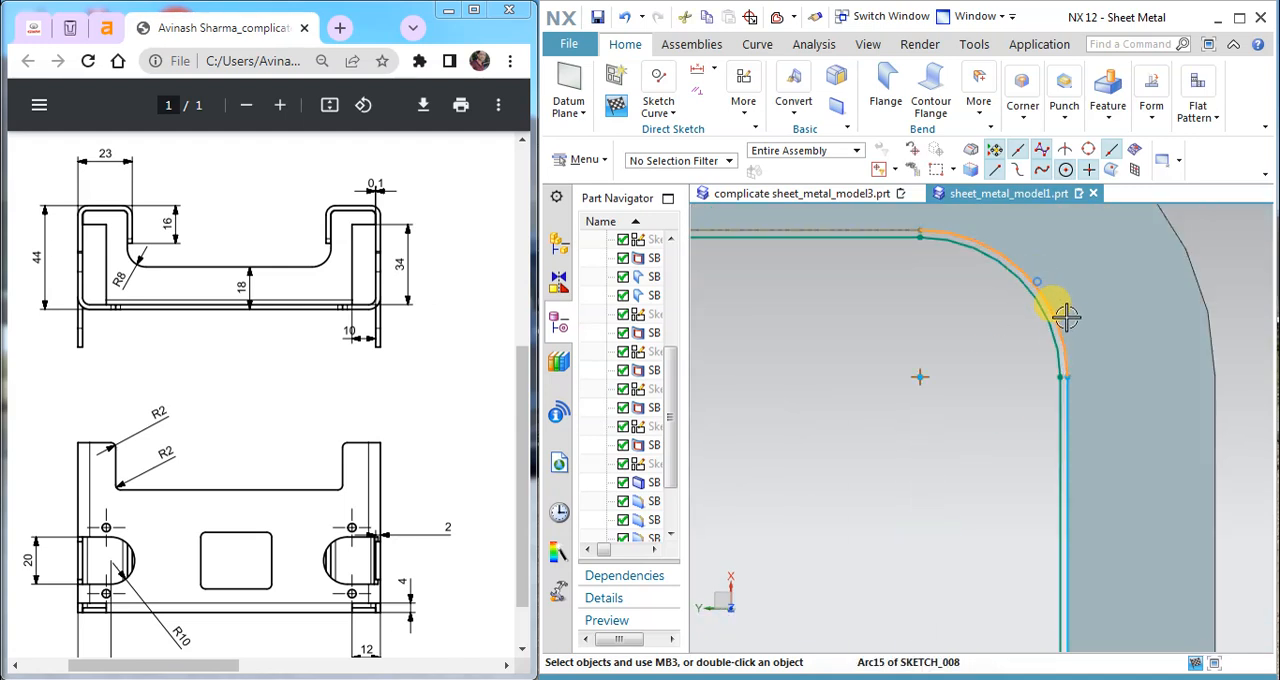
click(1070, 403)
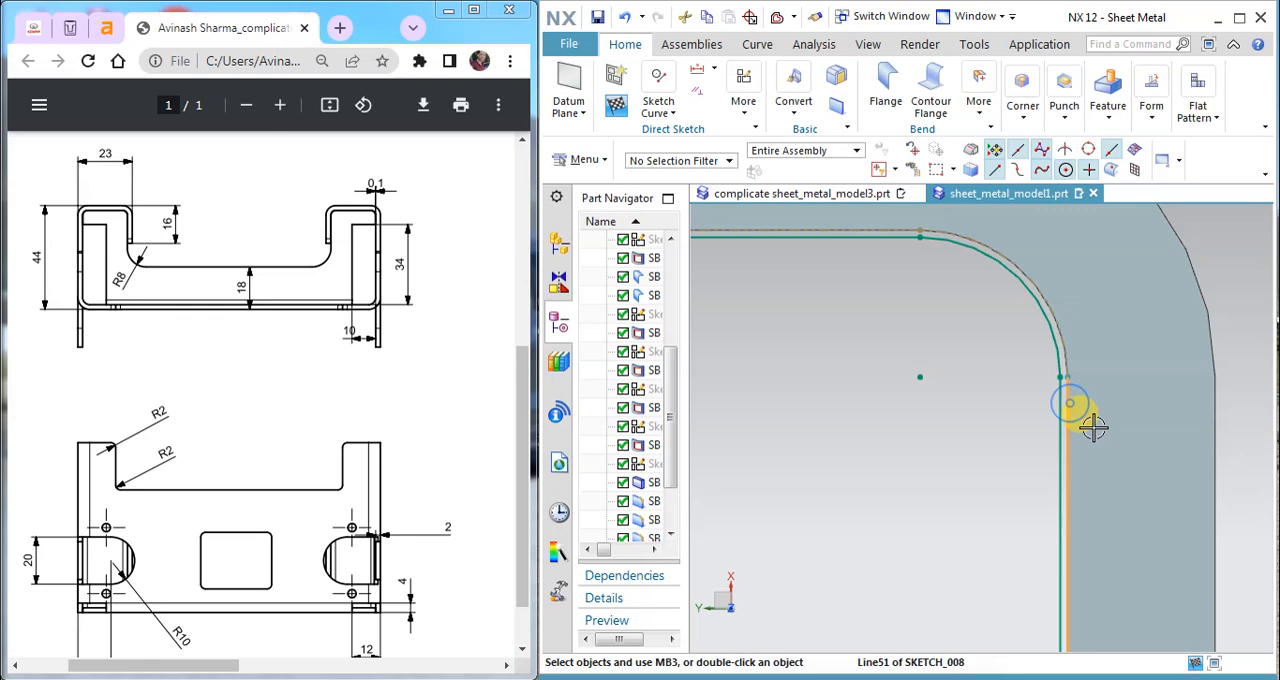
click(1092, 428)
scroll(1068, 380, down, 3)
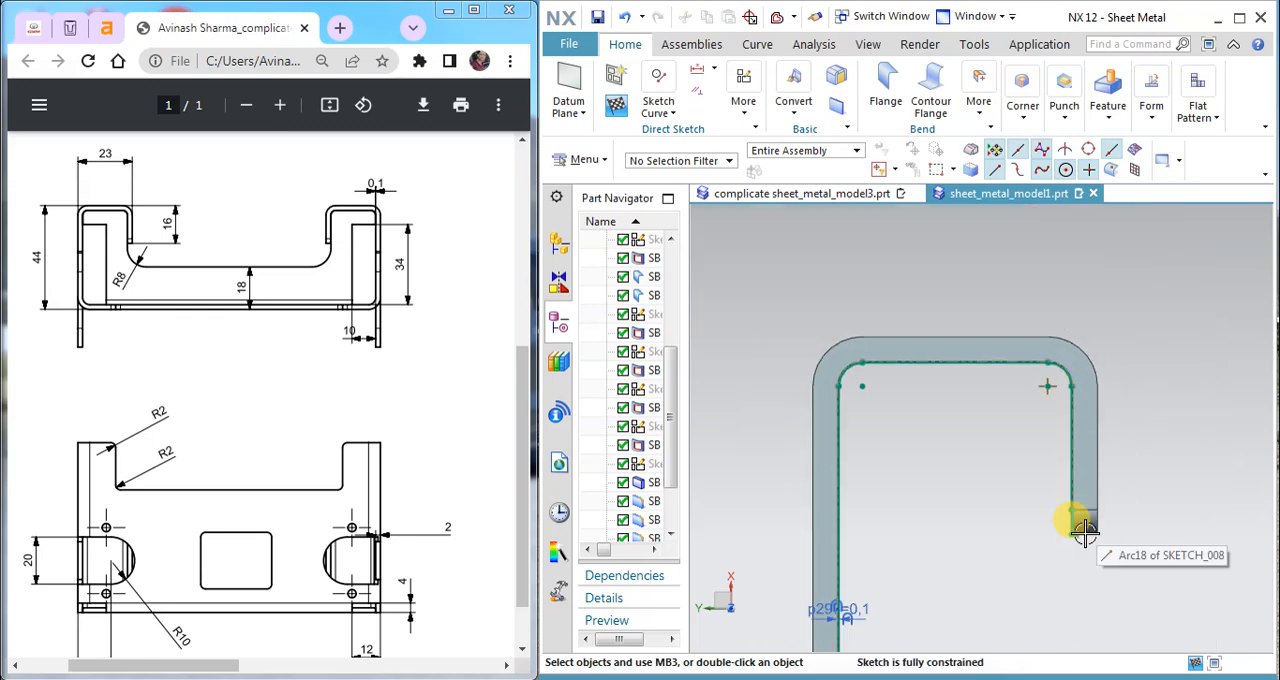
Step: Draw a vertical line about 14.5 mm up from the 18 mm flange's corner, and a horizontal line about 7.6 mm towards the long offset line
scroll(1060, 520, up, 5)
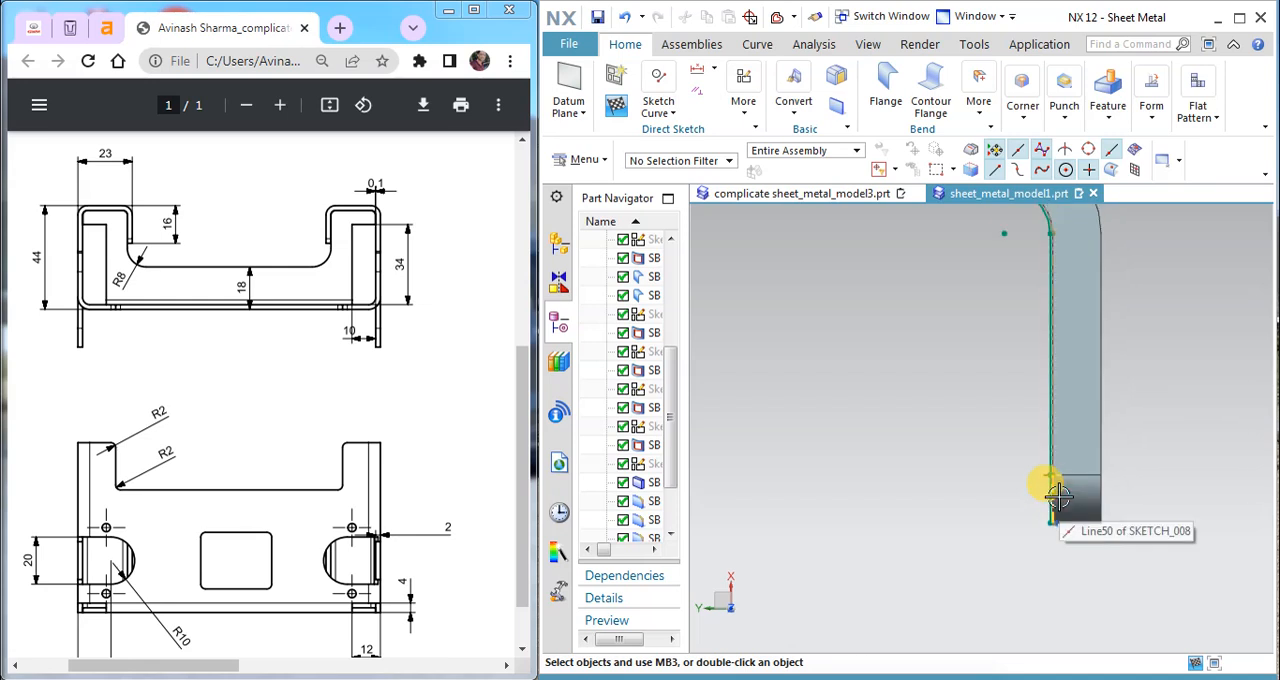
scroll(1059, 497, down, 3)
scroll(920, 578, up, 2)
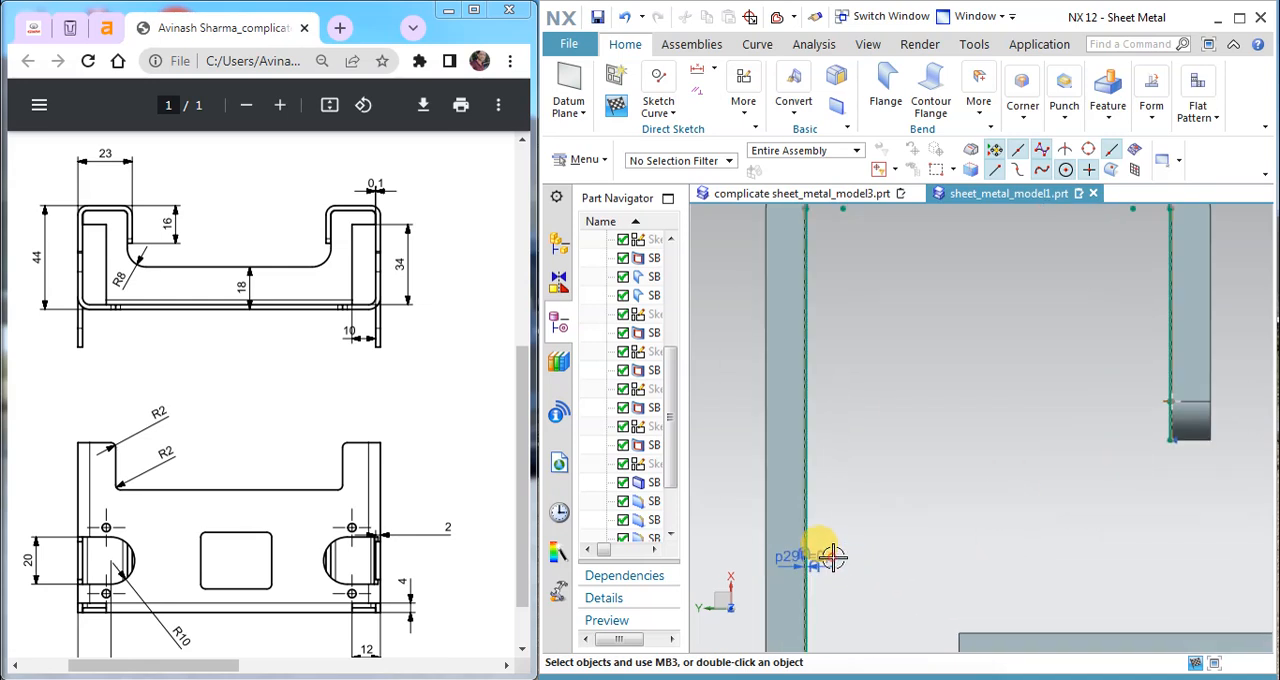
click(664, 102)
click(658, 143)
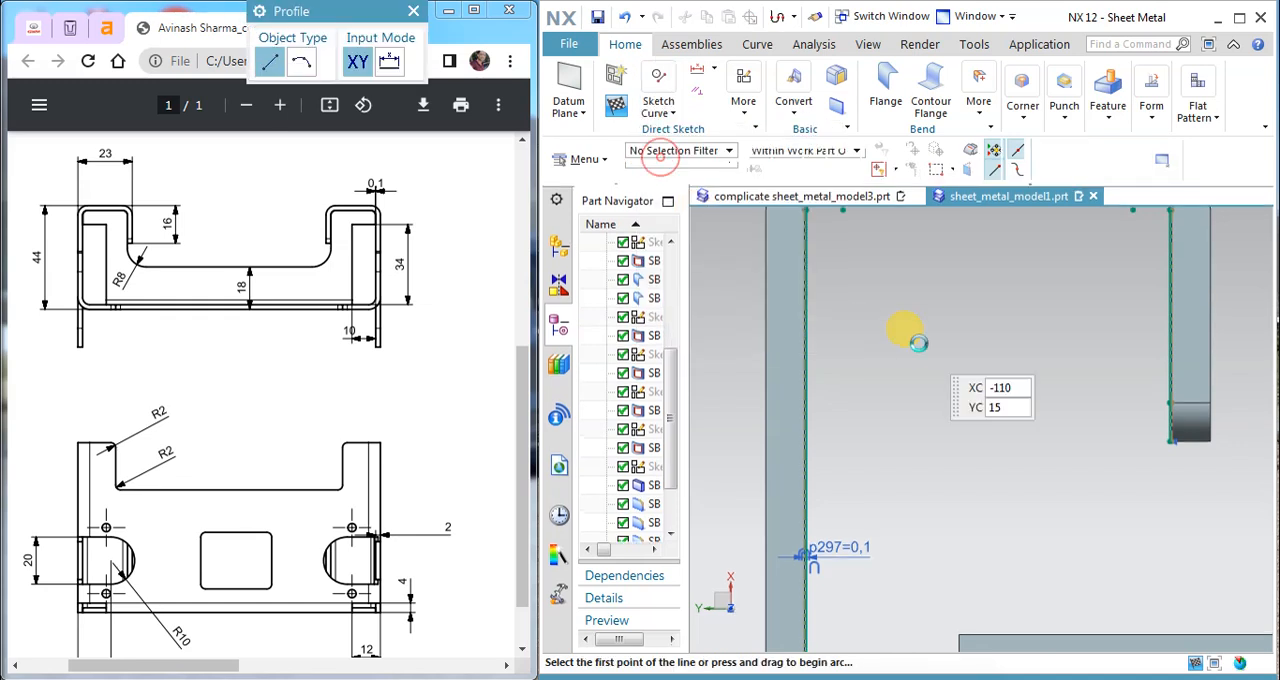
scroll(910, 334, down, 4)
scroll(956, 479, up, 1)
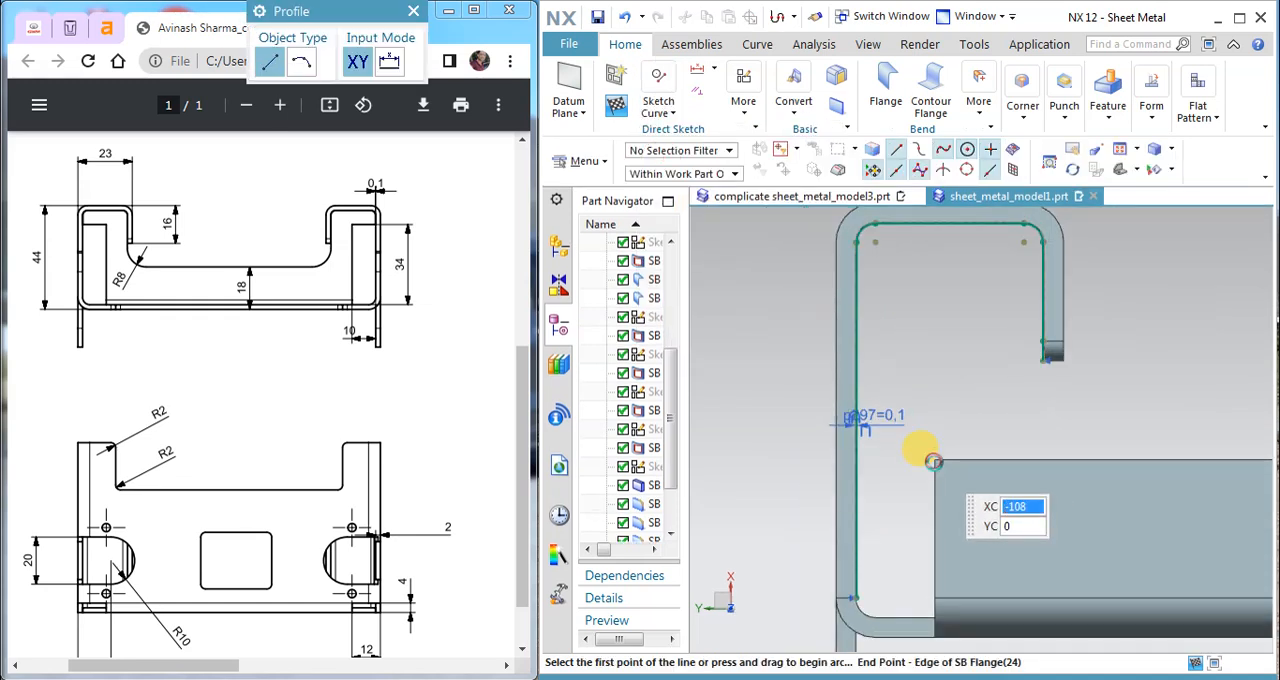
click(934, 461)
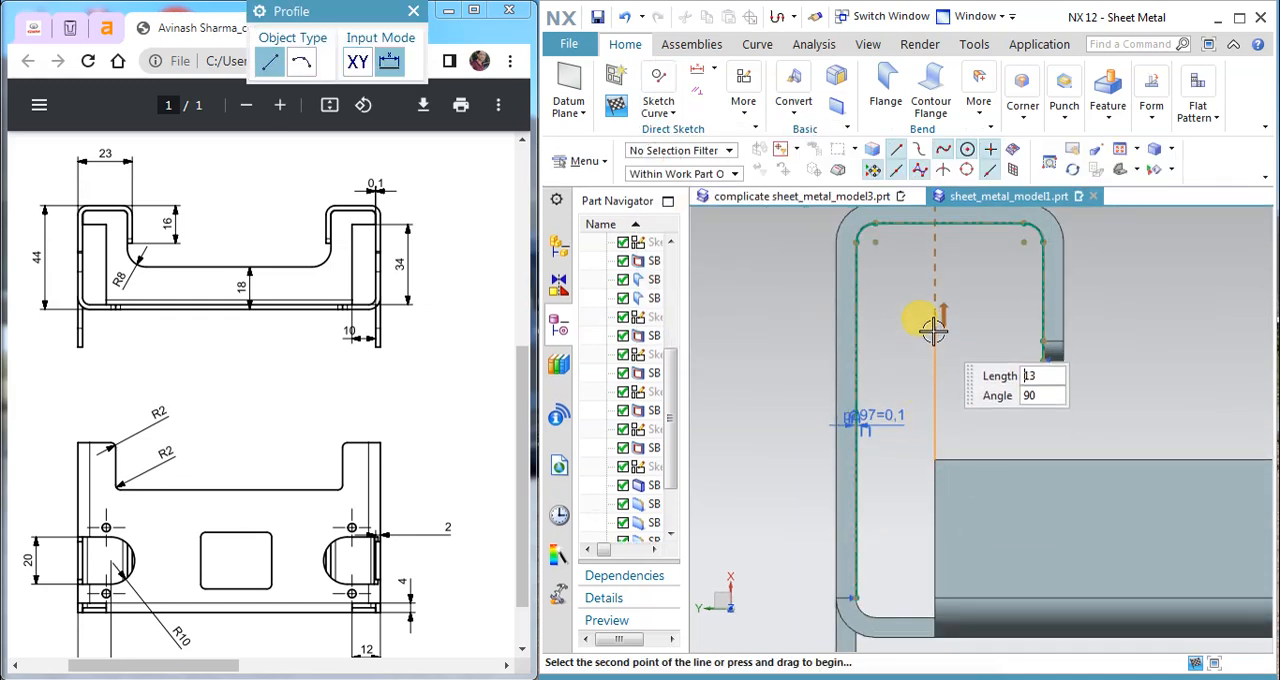
click(932, 314)
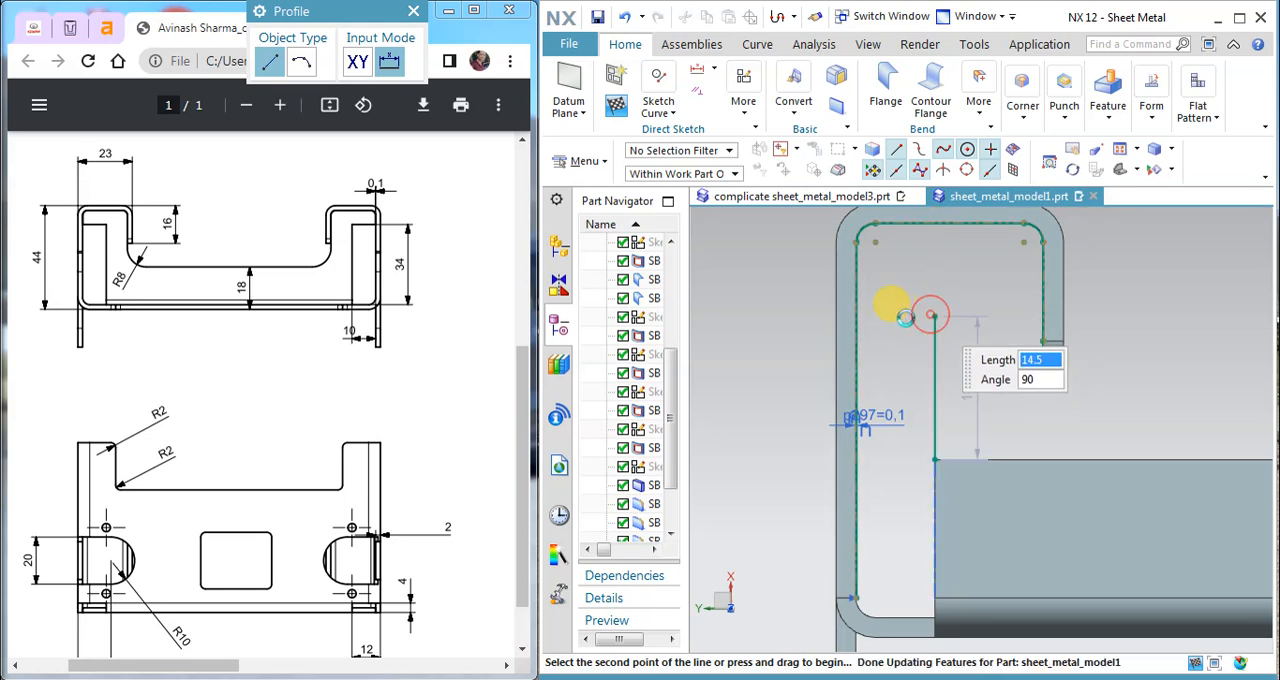
scroll(850, 316, up, 2)
scroll(825, 305, up, 3)
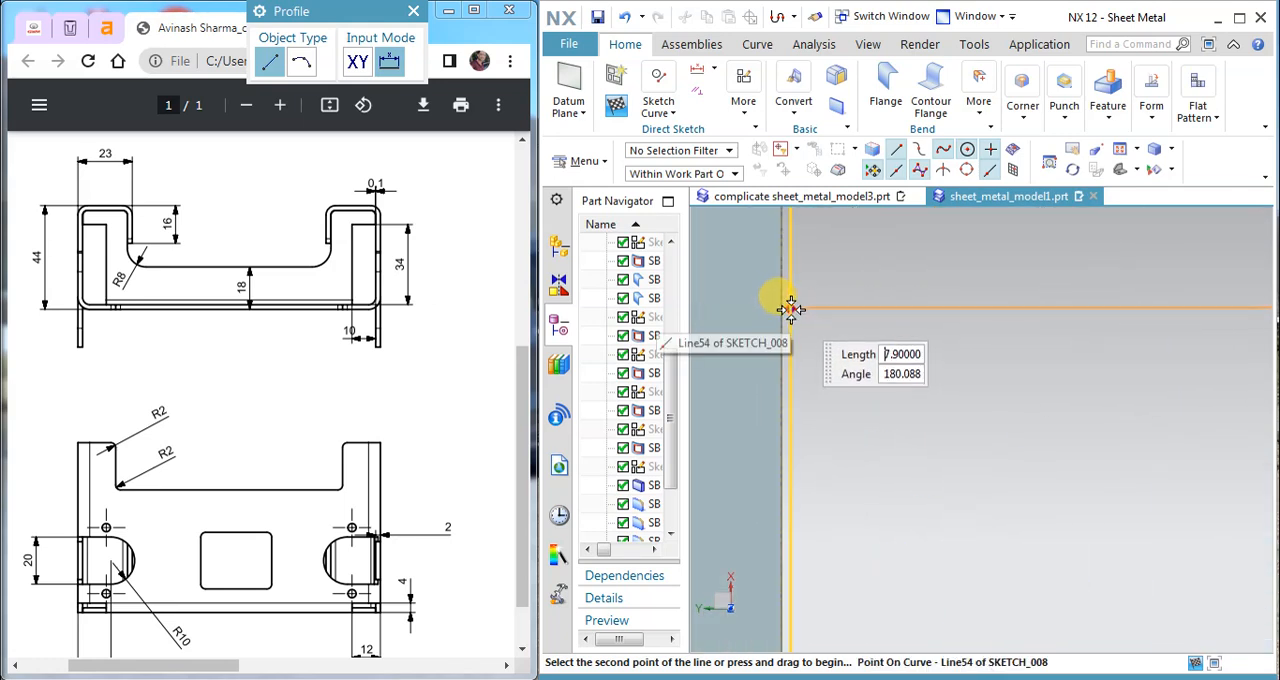
click(812, 308)
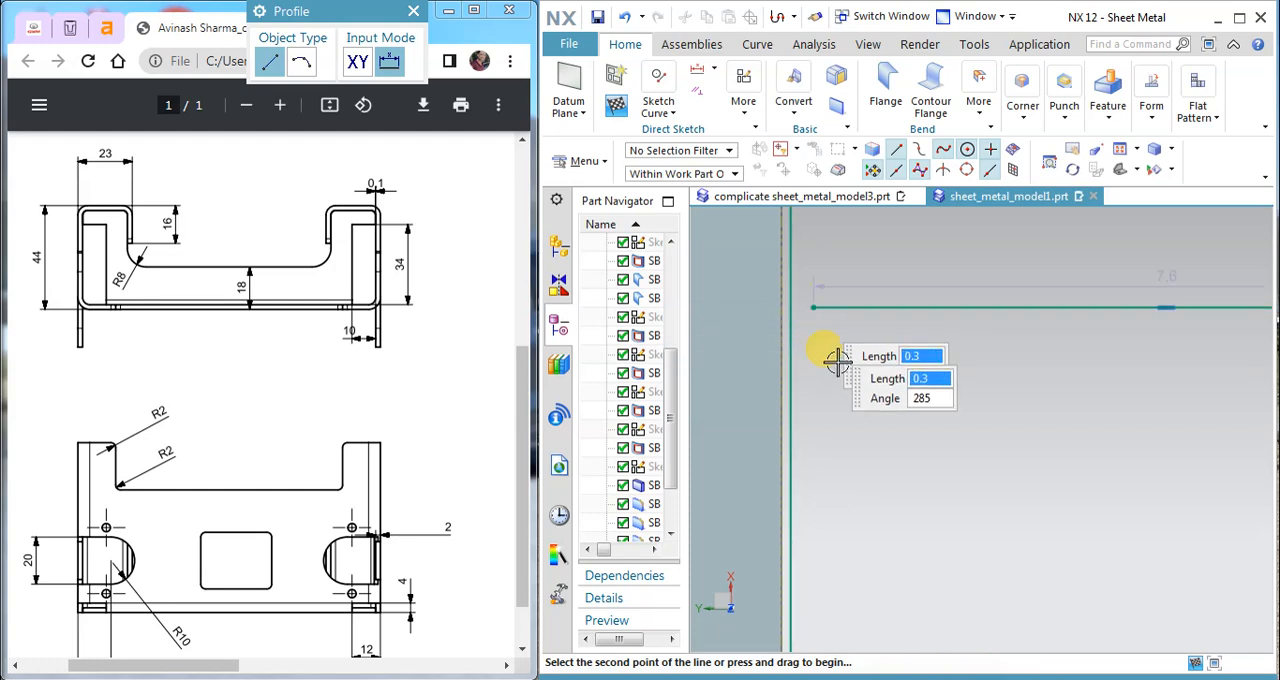
Step: Extend the horizontal line to meet the long offset line with Quick Extend
click(673, 111)
click(751, 207)
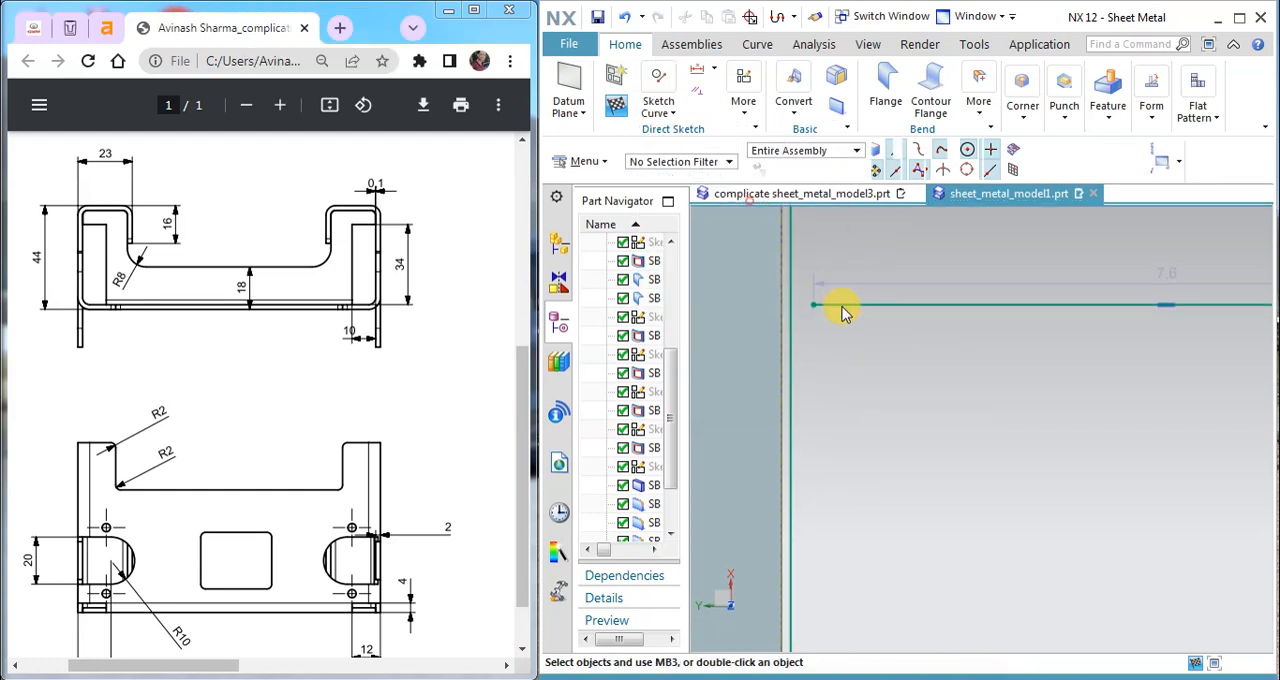
click(841, 307)
click(502, 192)
scroll(785, 338, down, 3)
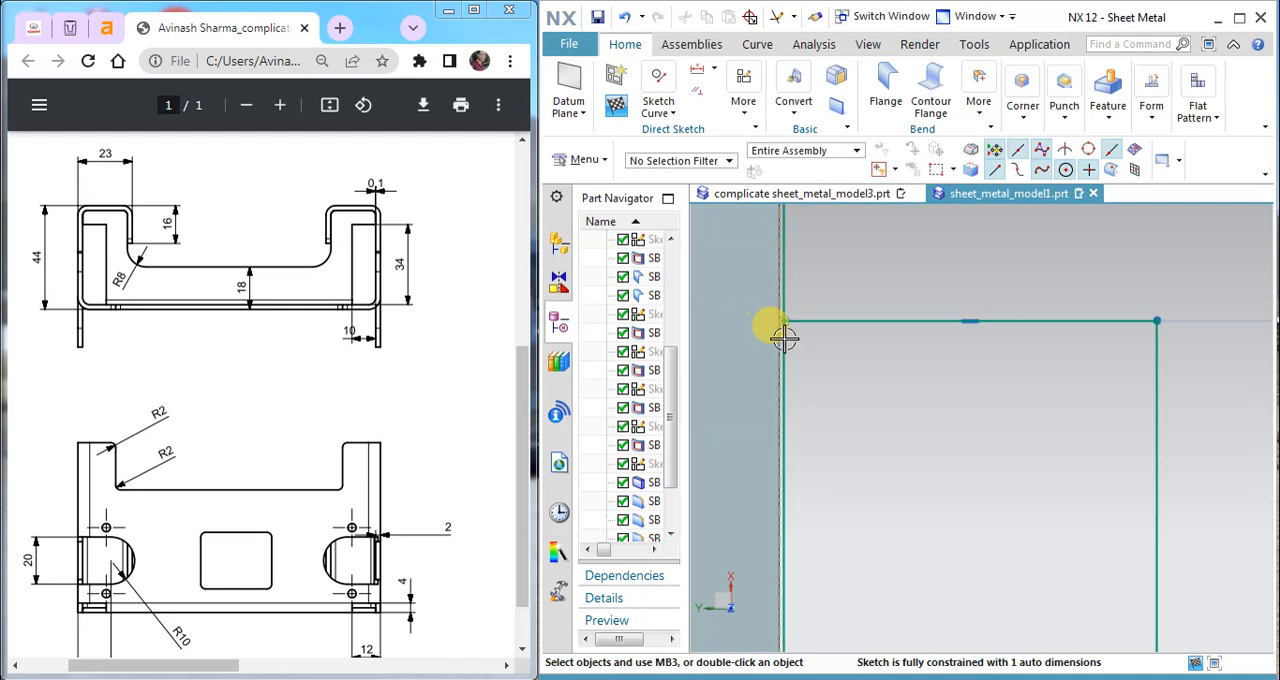
Step: Trim away the portion of the long offset line below the horizontal line with Quick Trim
click(658, 110)
click(711, 207)
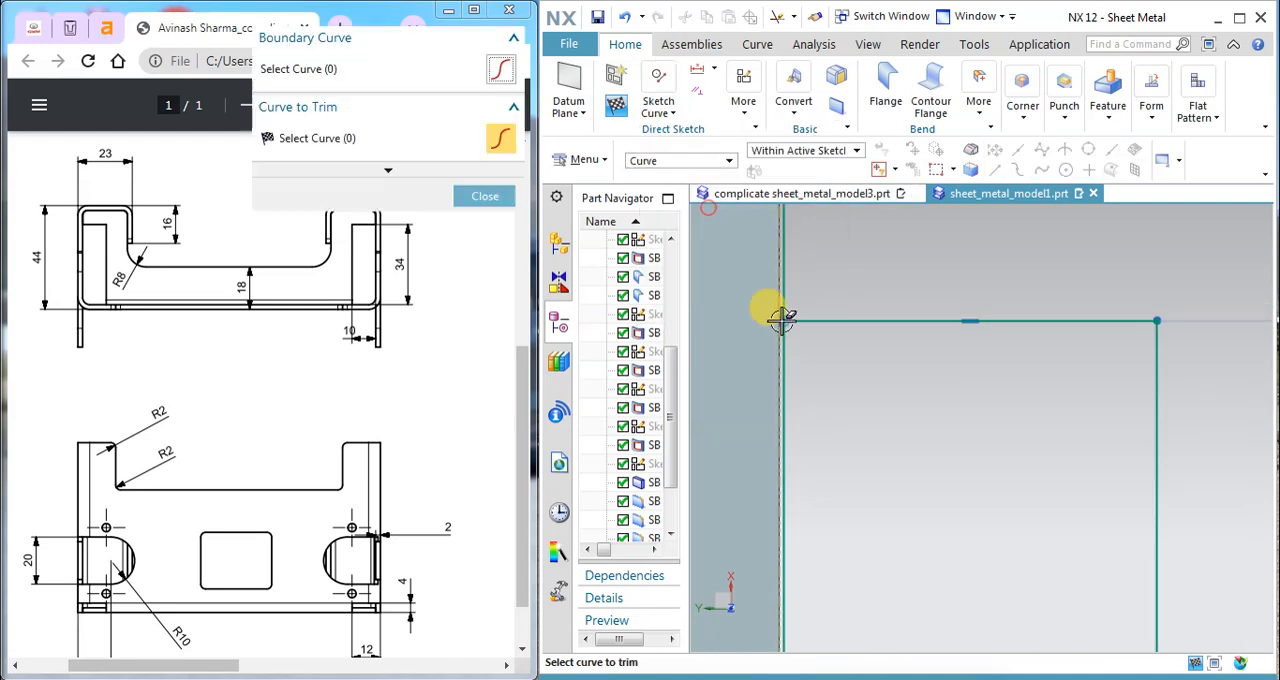
click(776, 342)
scroll(835, 370, down, 6)
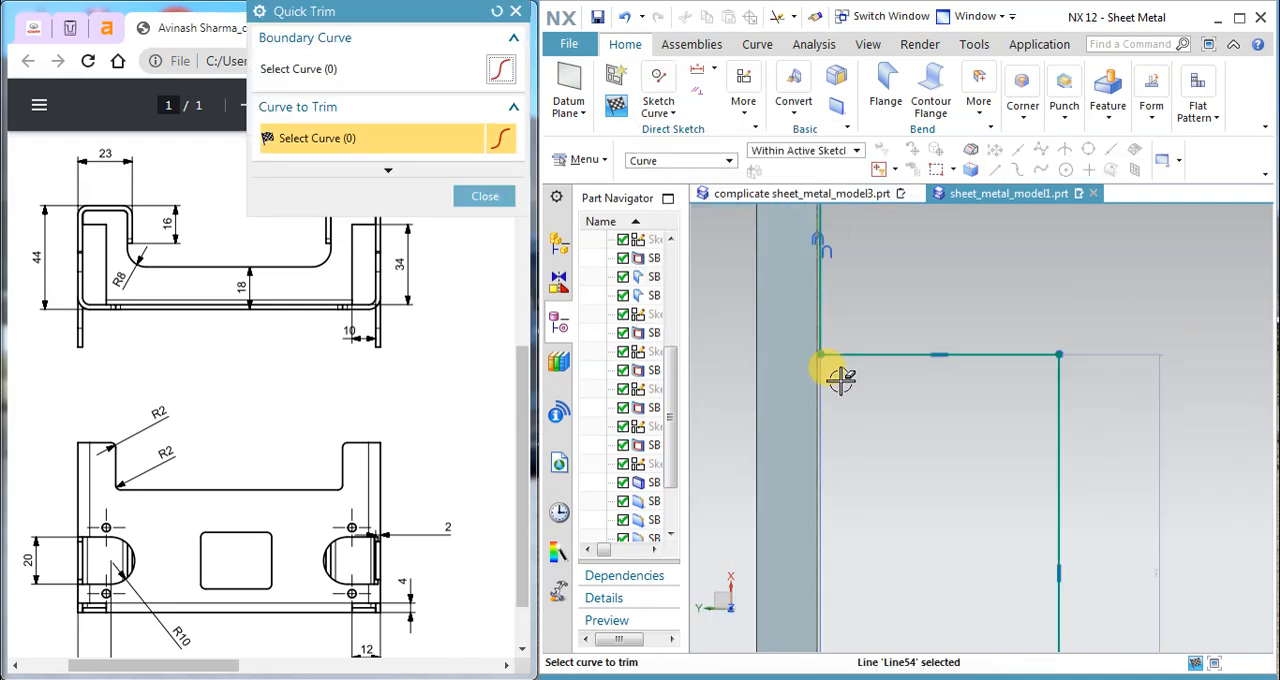
click(487, 196)
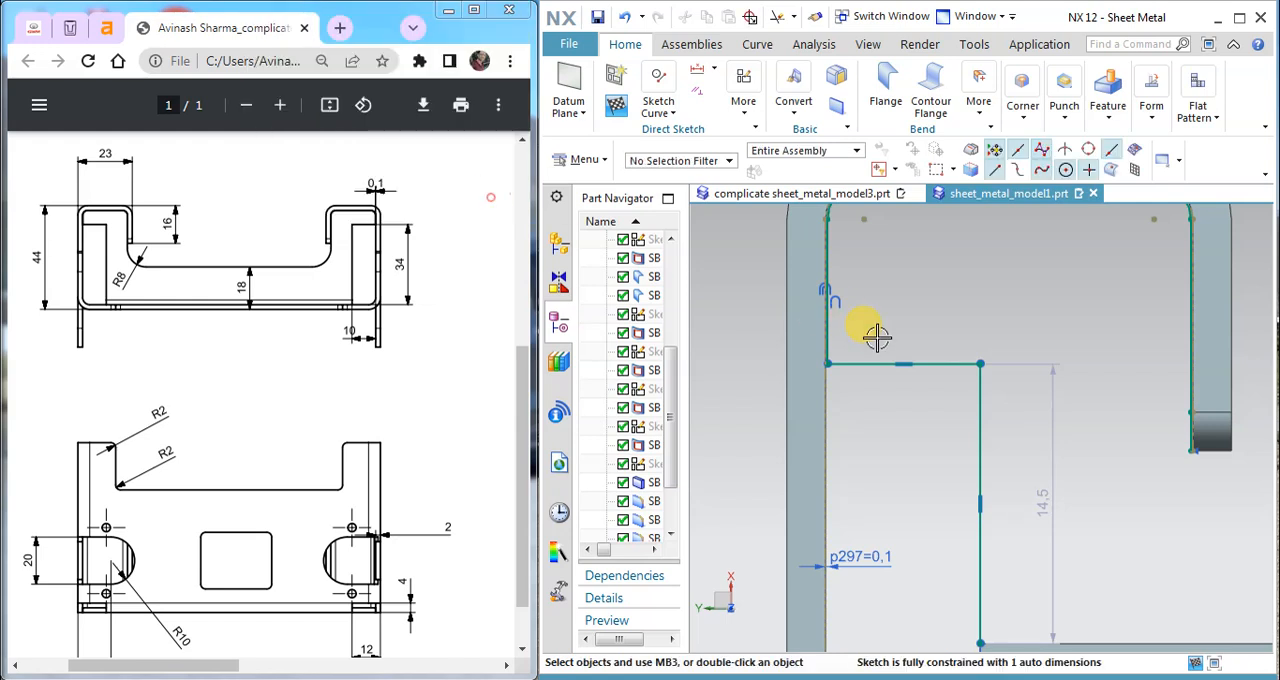
click(1060, 503)
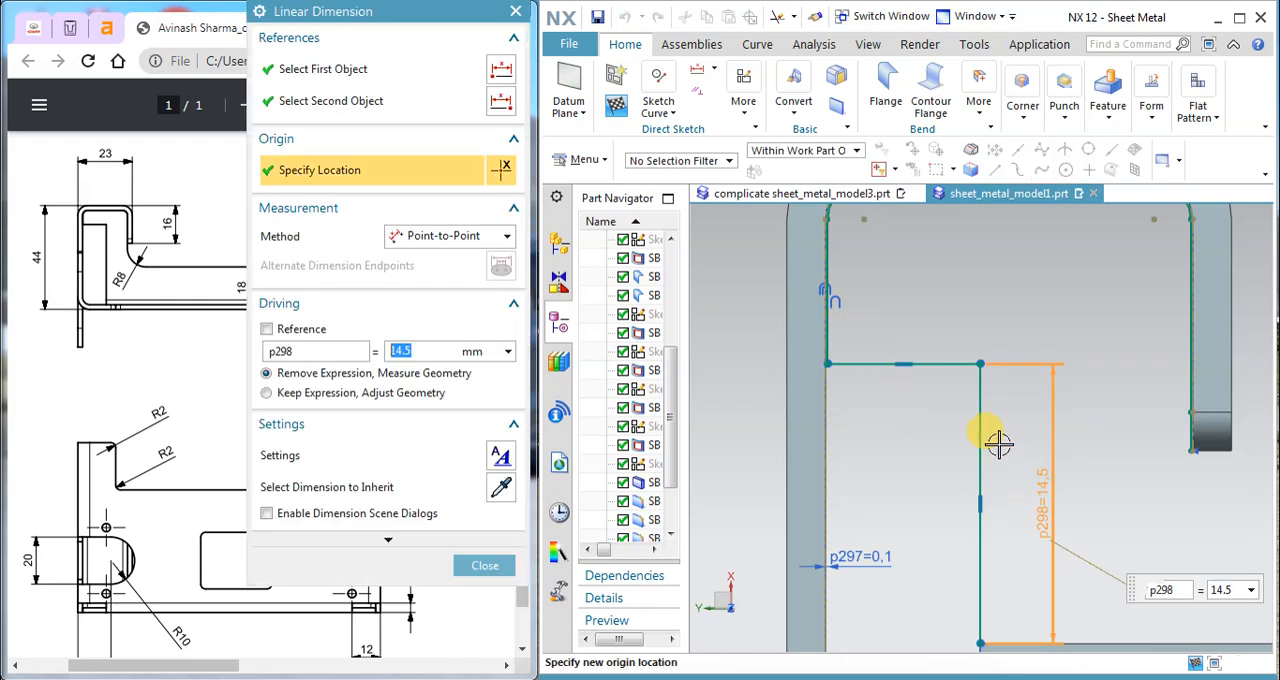
scroll(1014, 443, down, 2)
mouse_move(357, 20)
mouse_down()
mouse_move(654, 54)
mouse_move(630, 60)
mouse_up()
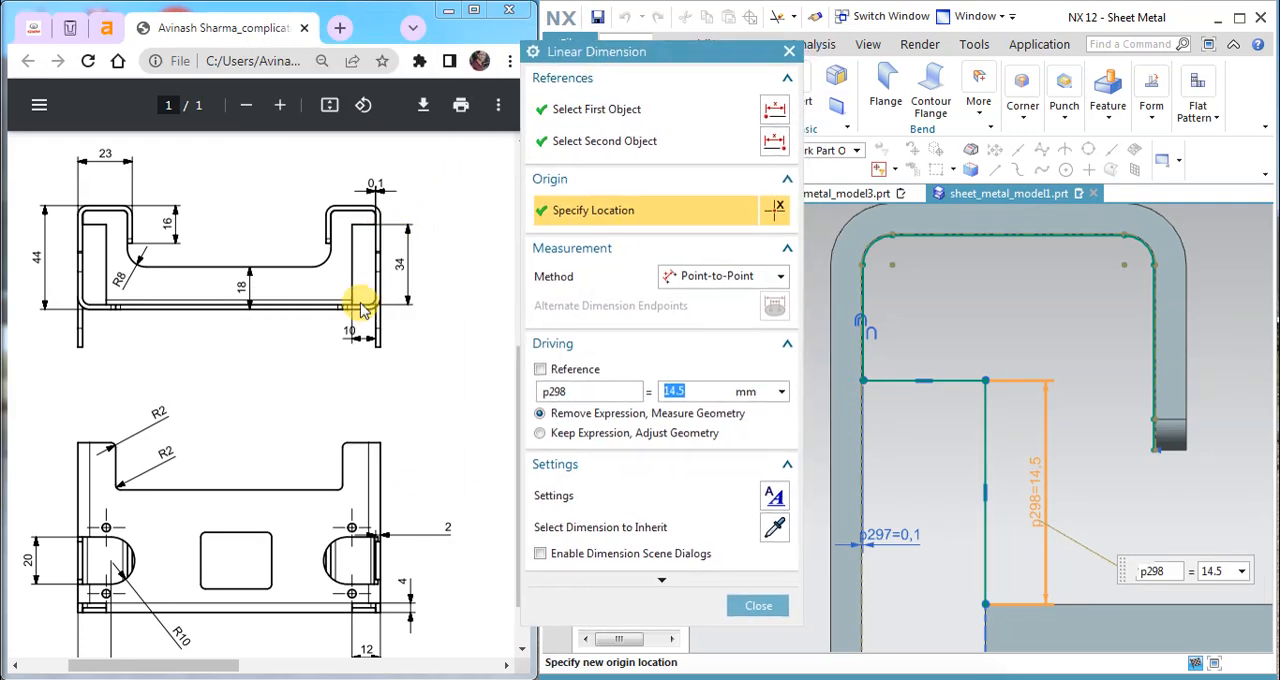
scroll(960, 440, down, 4)
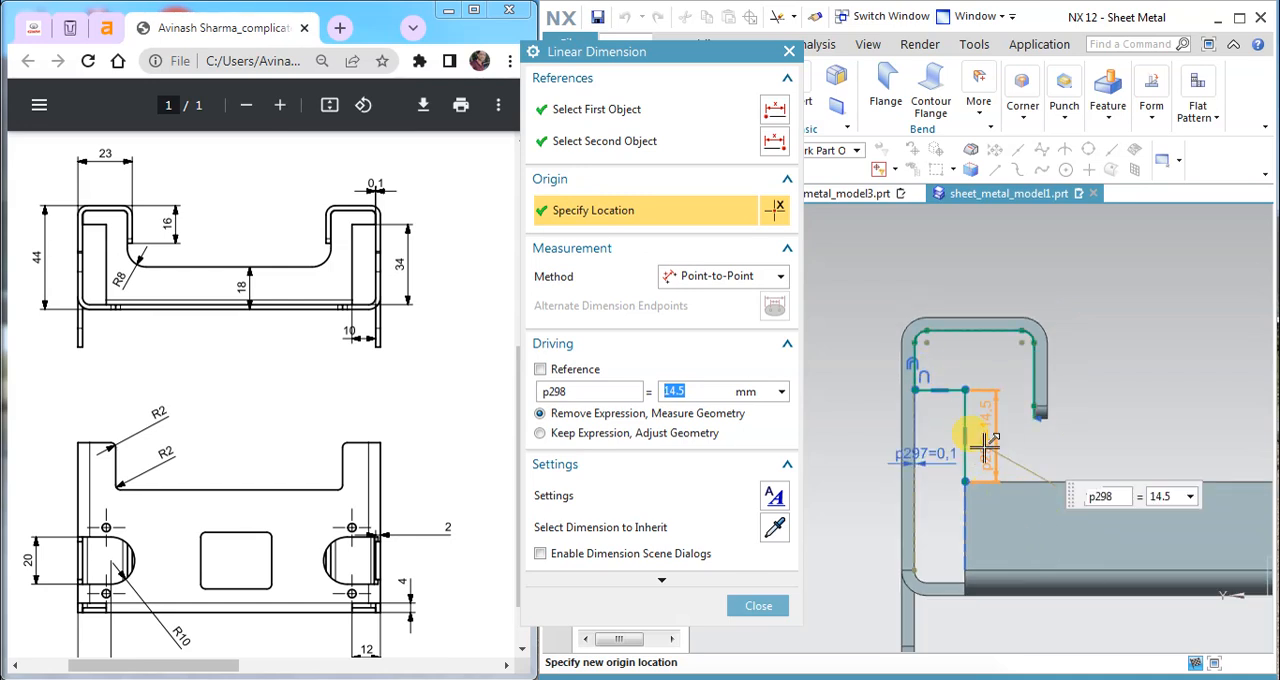
click(758, 605)
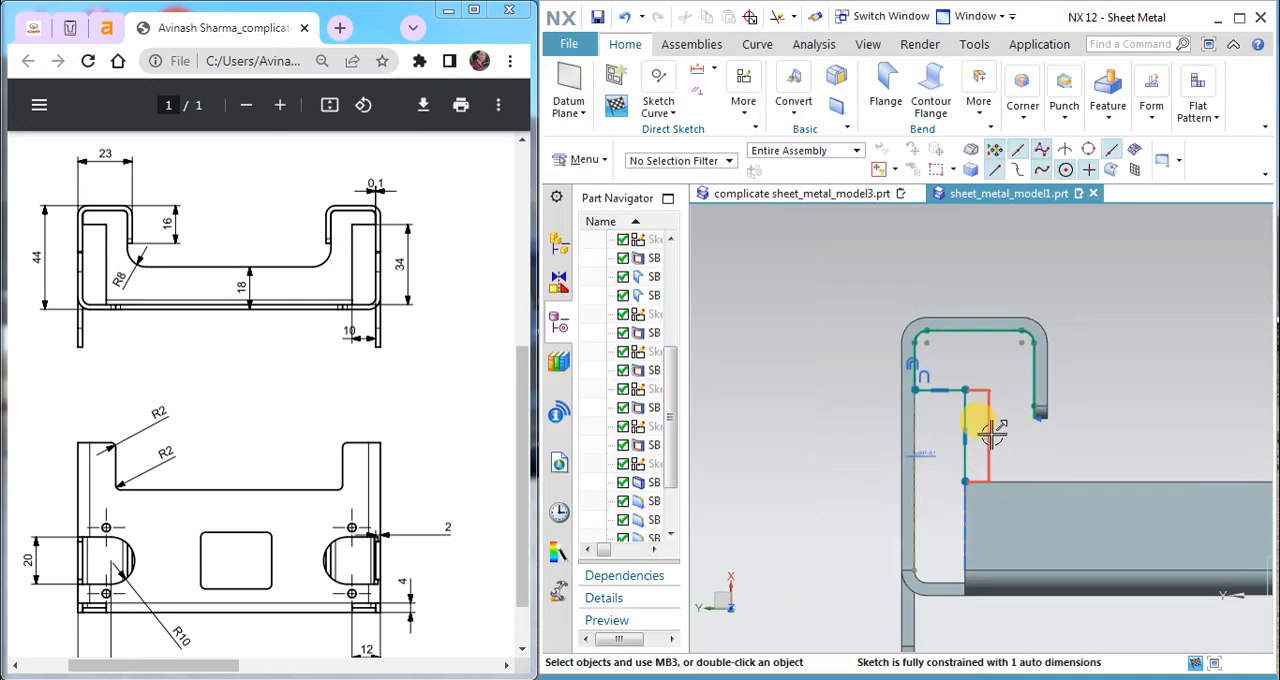
Step: Add a vertical dimension of 34 mm between the horizontal line and the inner edge of the base plate
click(714, 68)
click(728, 117)
click(963, 440)
scroll(957, 592, up, 3)
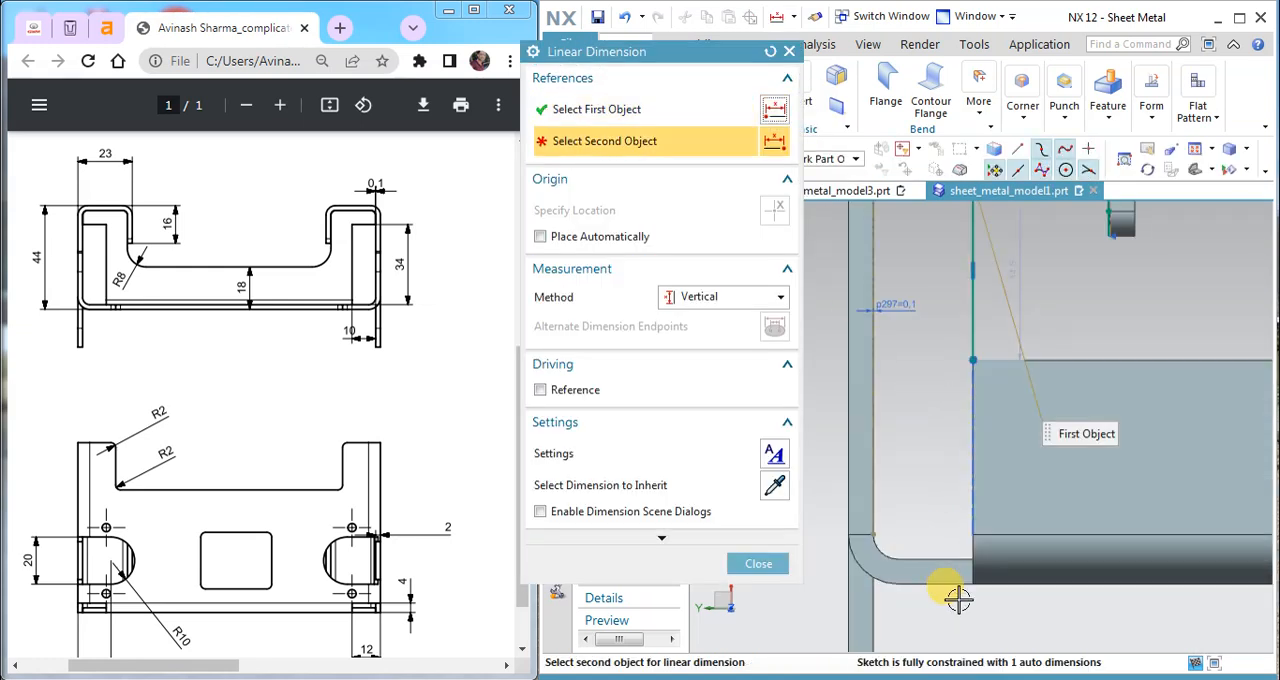
click(935, 558)
click(968, 452)
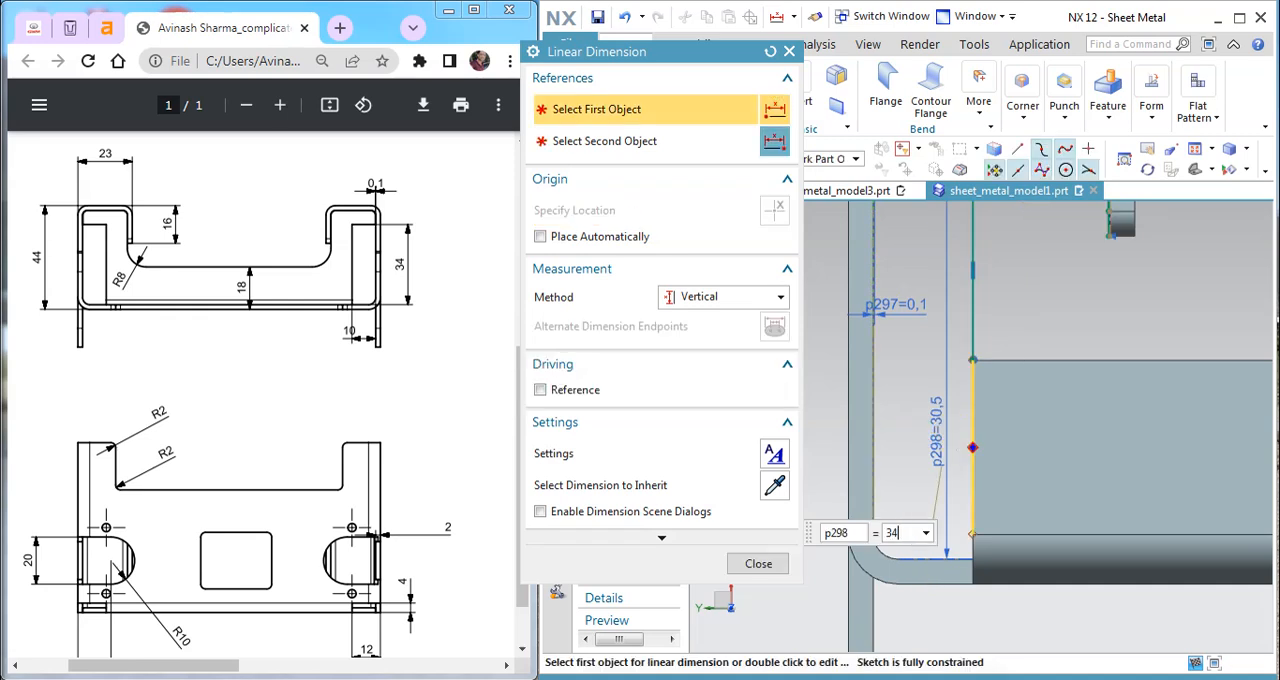
text(34)
key(Return)
click(757, 571)
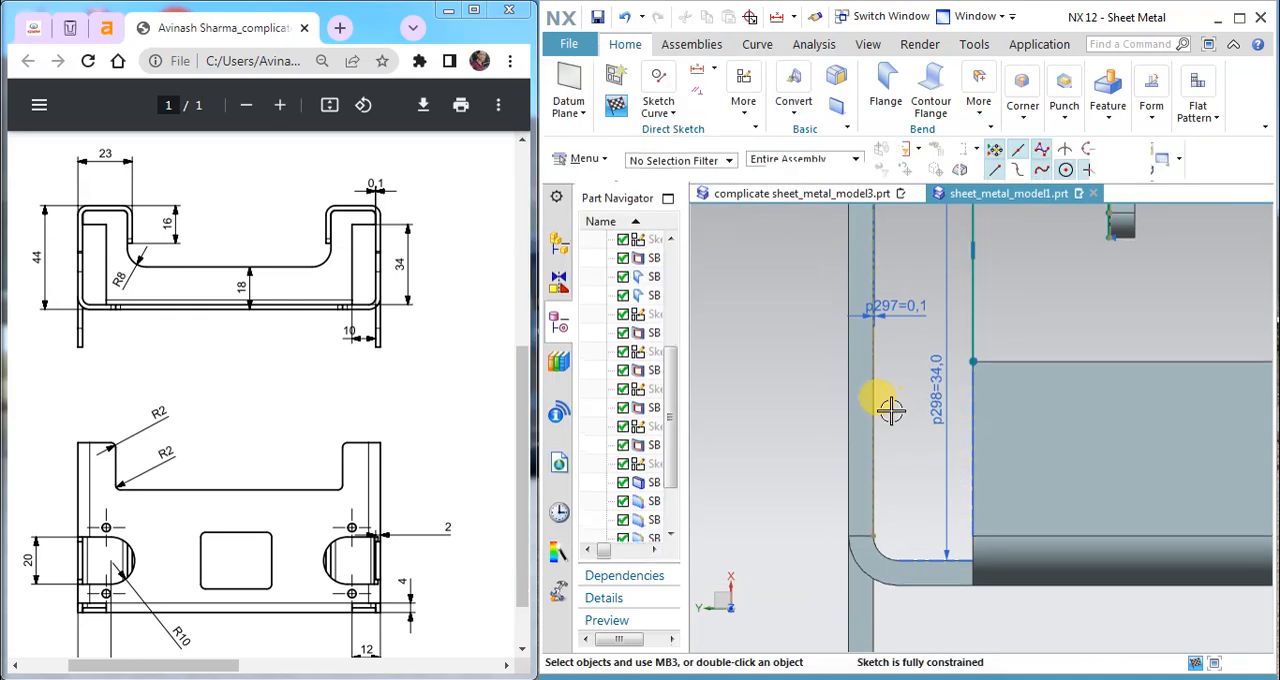
scroll(892, 411, down, 3)
scroll(960, 255, up, 2)
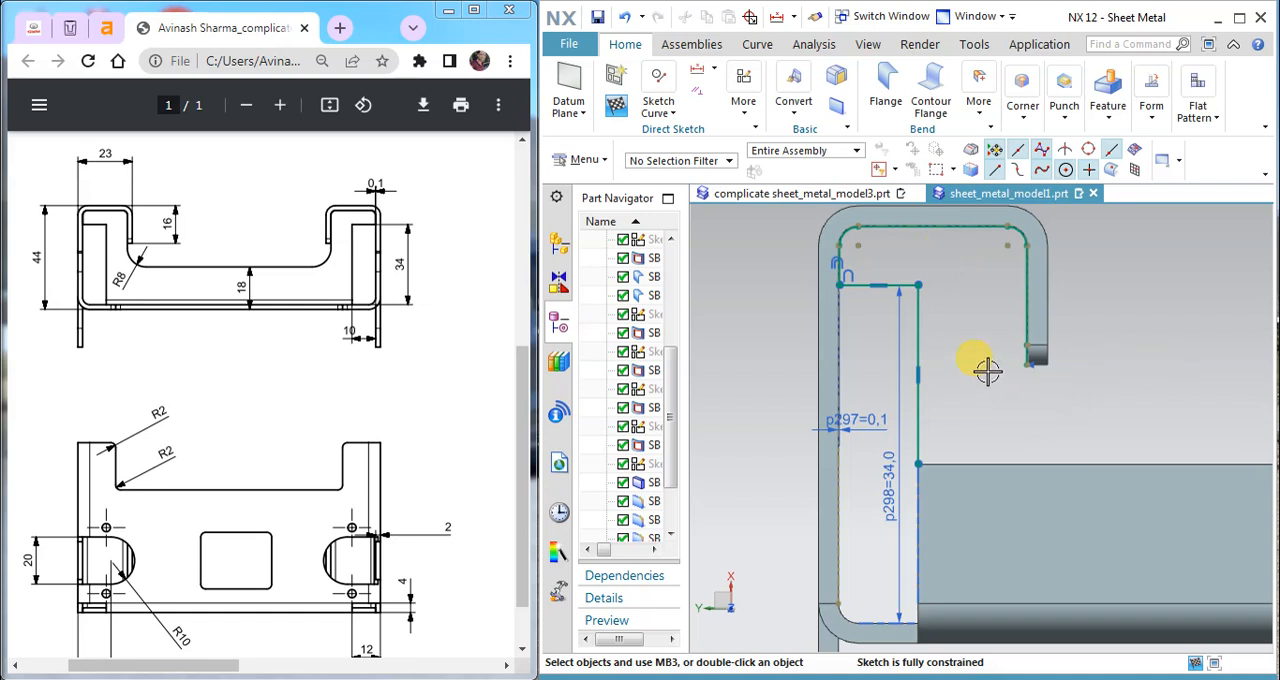
scroll(987, 370, up, 4)
scroll(910, 391, down, 3)
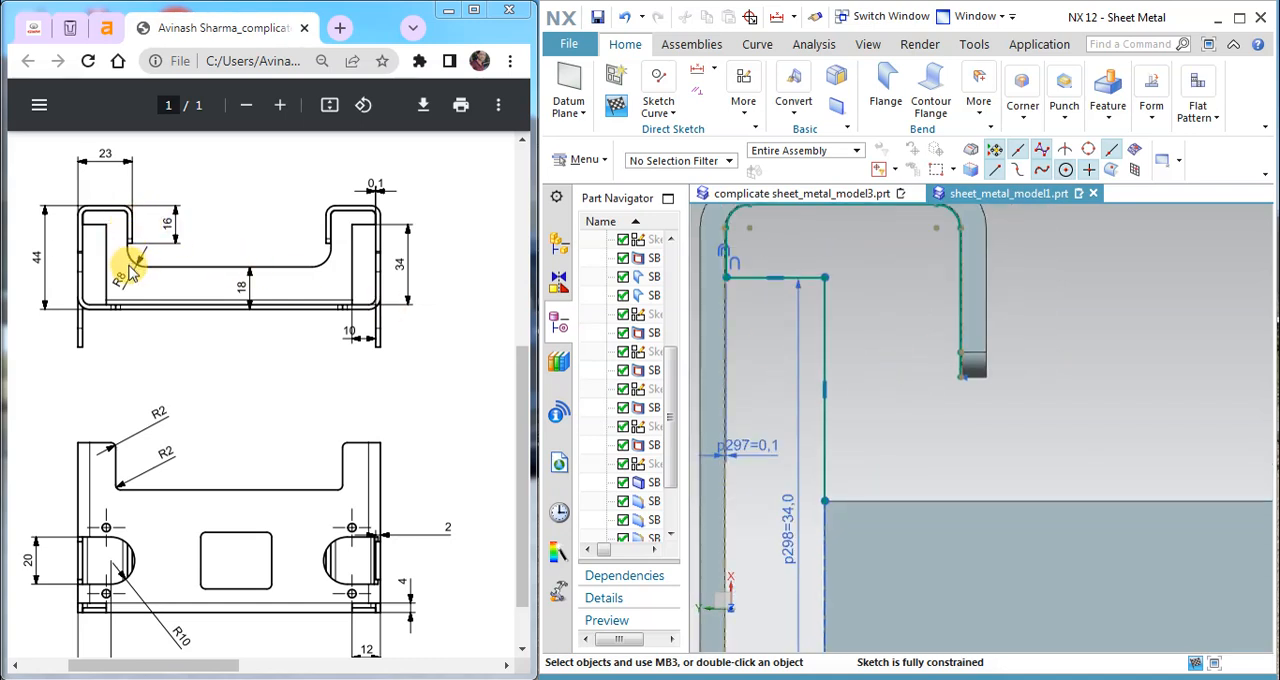
scroll(958, 390, up, 2)
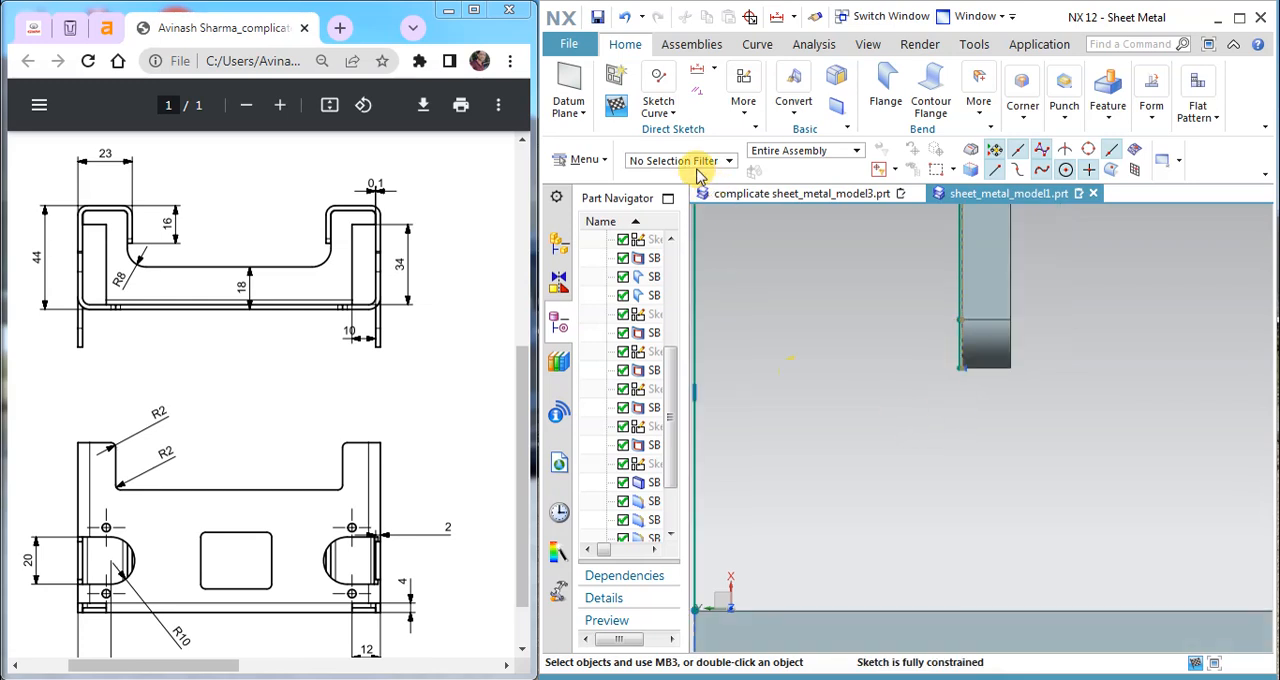
click(659, 112)
click(663, 157)
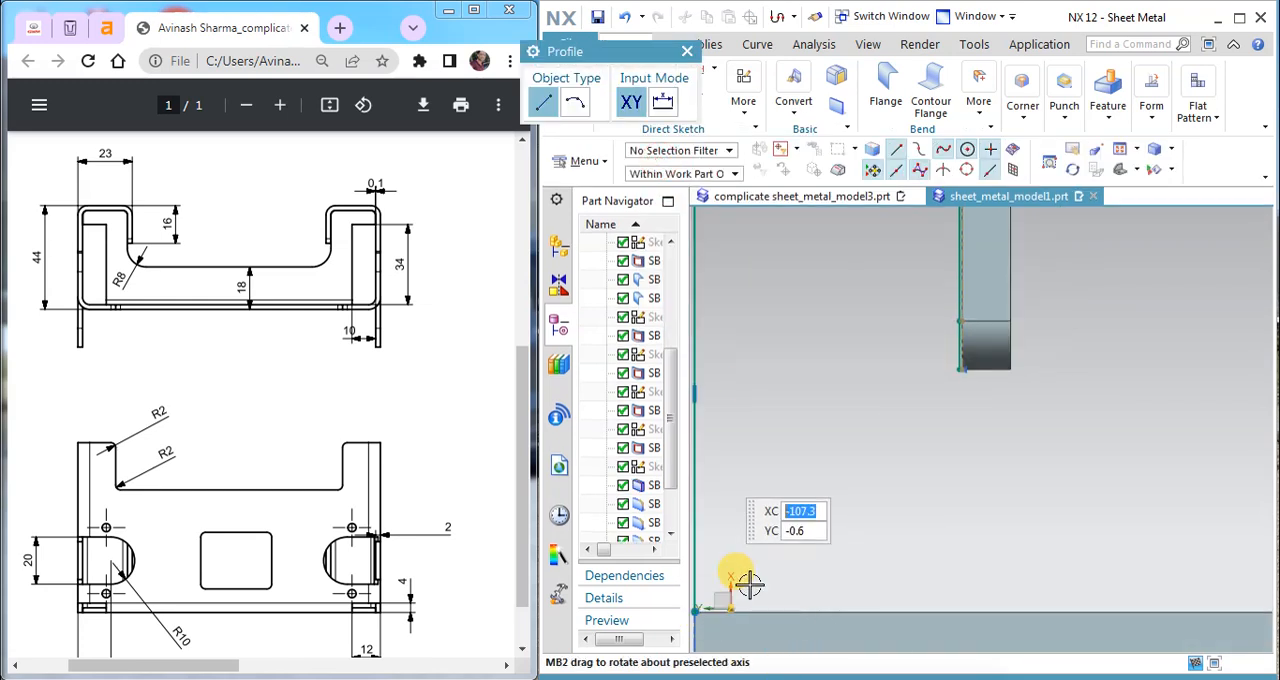
scroll(737, 582, up, 3)
scroll(723, 588, down, 2)
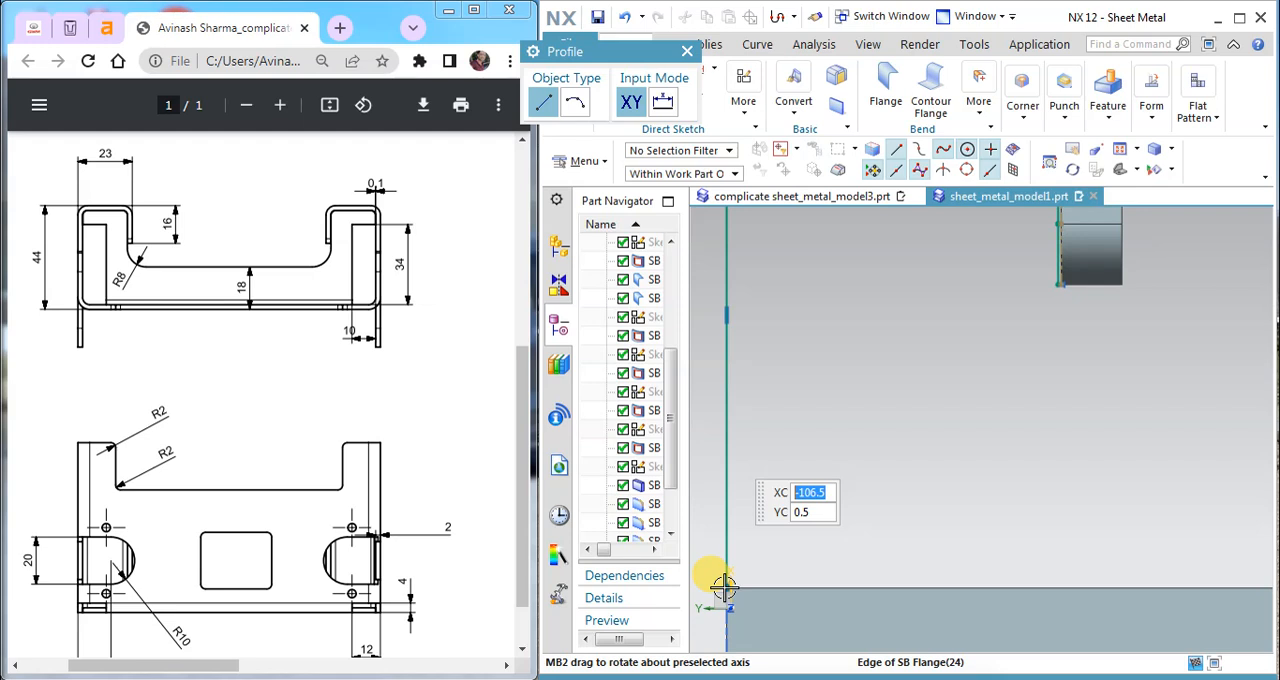
scroll(730, 590, down, 2)
scroll(727, 588, up, 4)
shift+middle_drag(789, 551, 835, 498)
scroll(820, 490, down, 3)
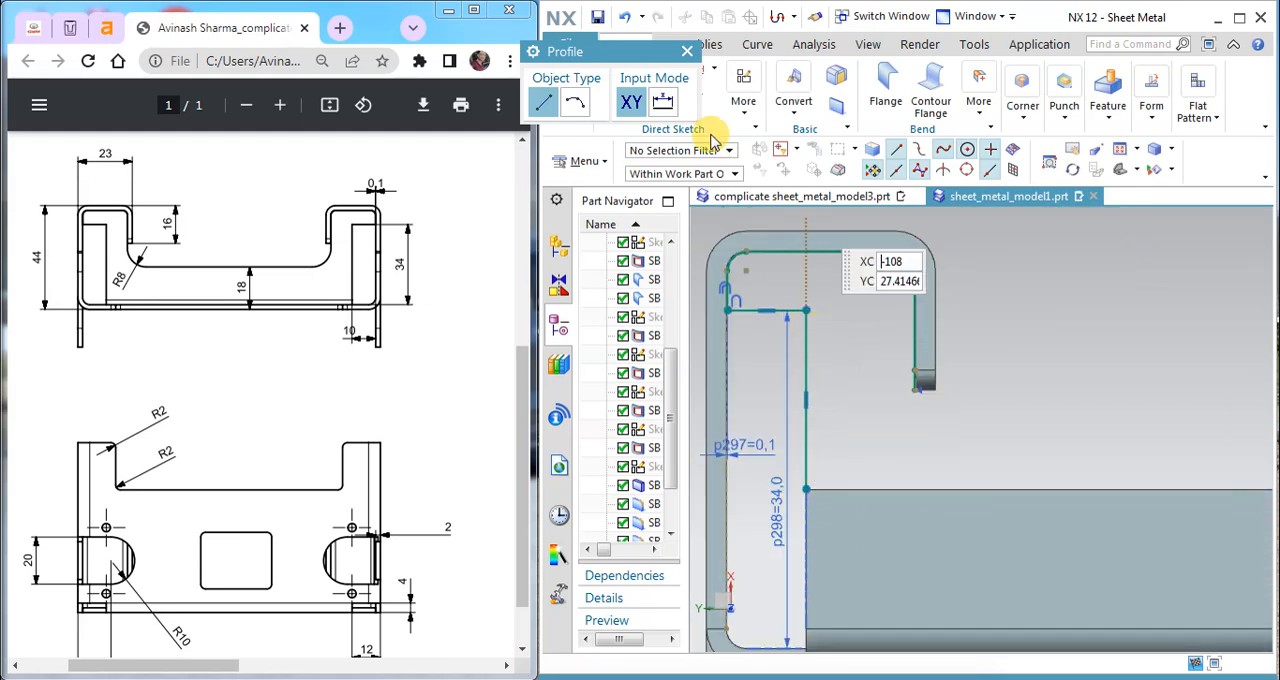
click(687, 52)
Step: Project the upper edge of the 18 mm front flange into the sketch
click(659, 110)
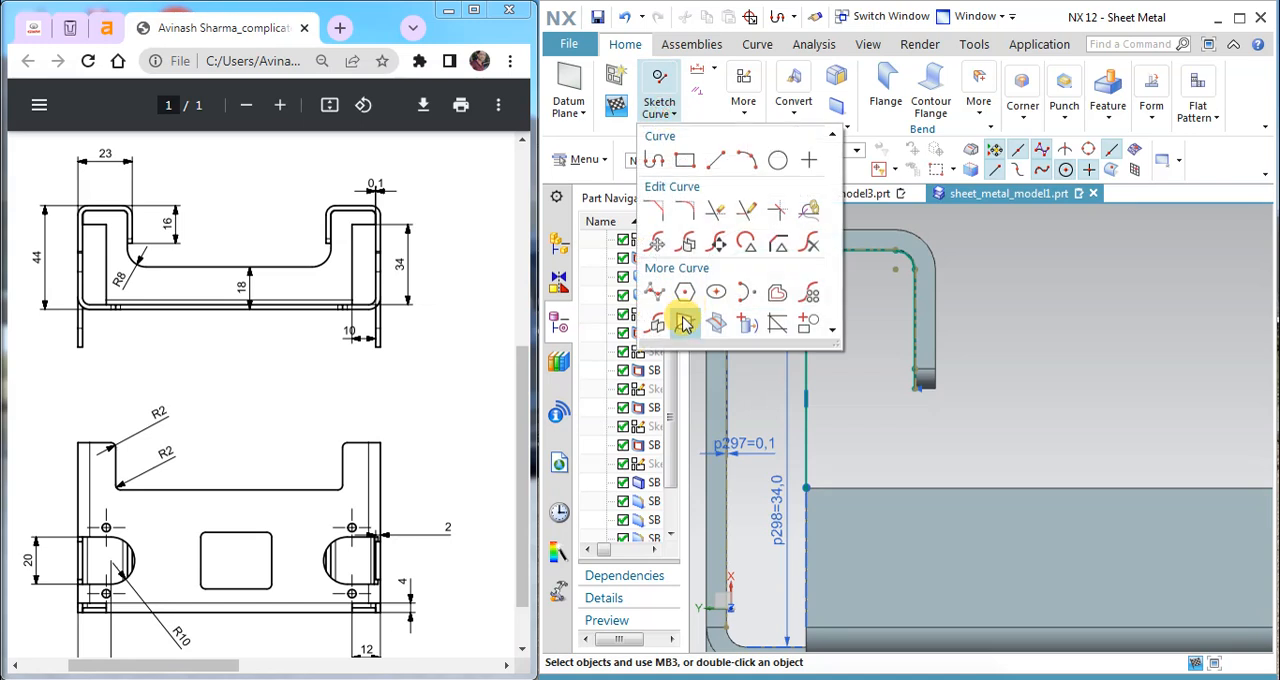
click(747, 325)
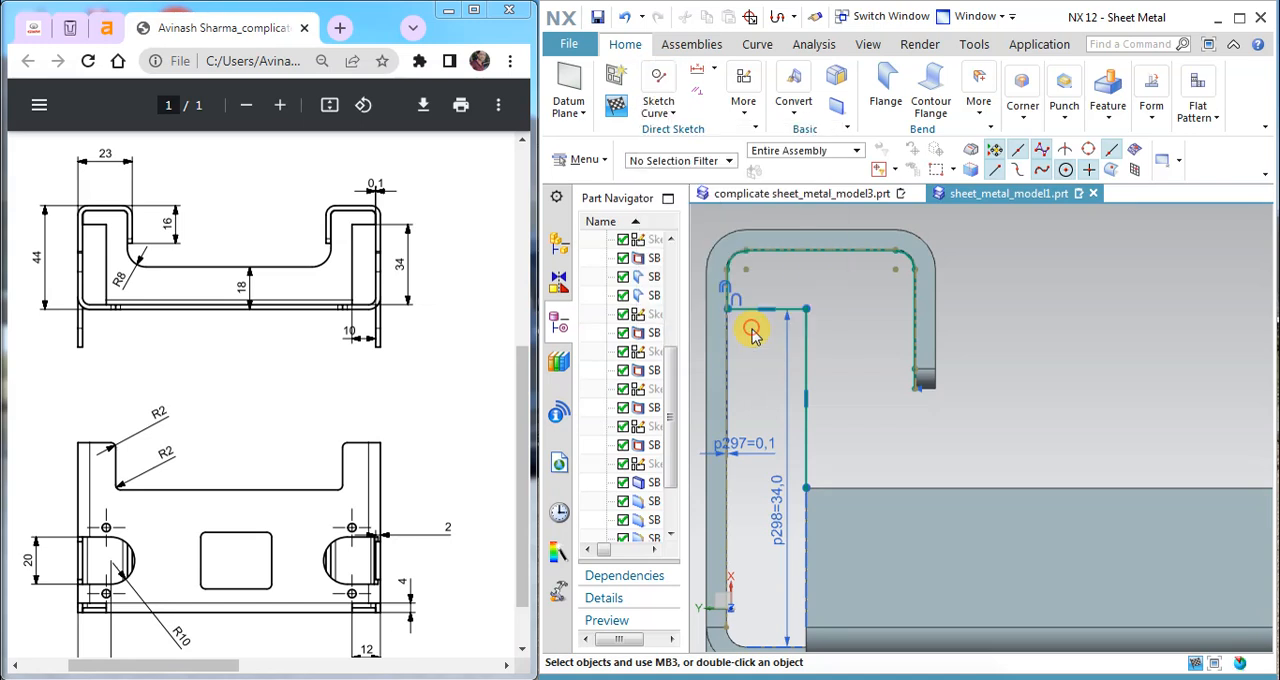
click(840, 487)
click(691, 167)
click(757, 167)
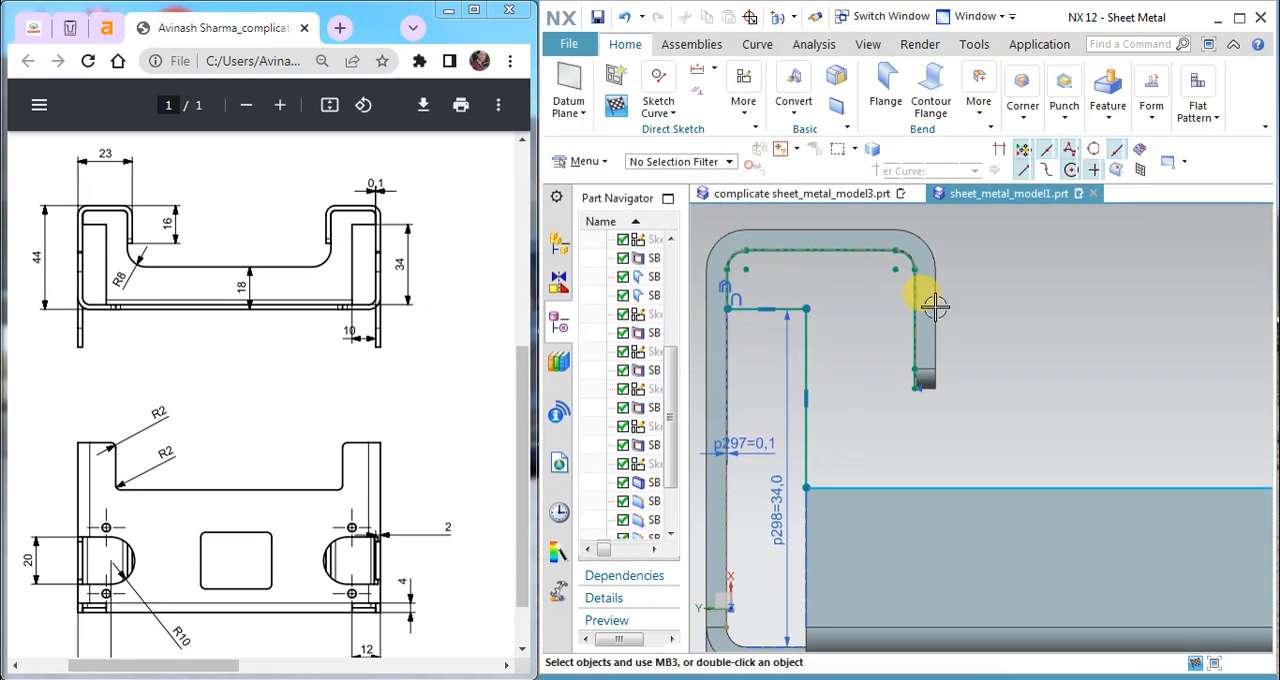
Step: Extend the offset line inside the hook's short leg down to the projected flange edge with Quick Extend
click(670, 112)
click(745, 218)
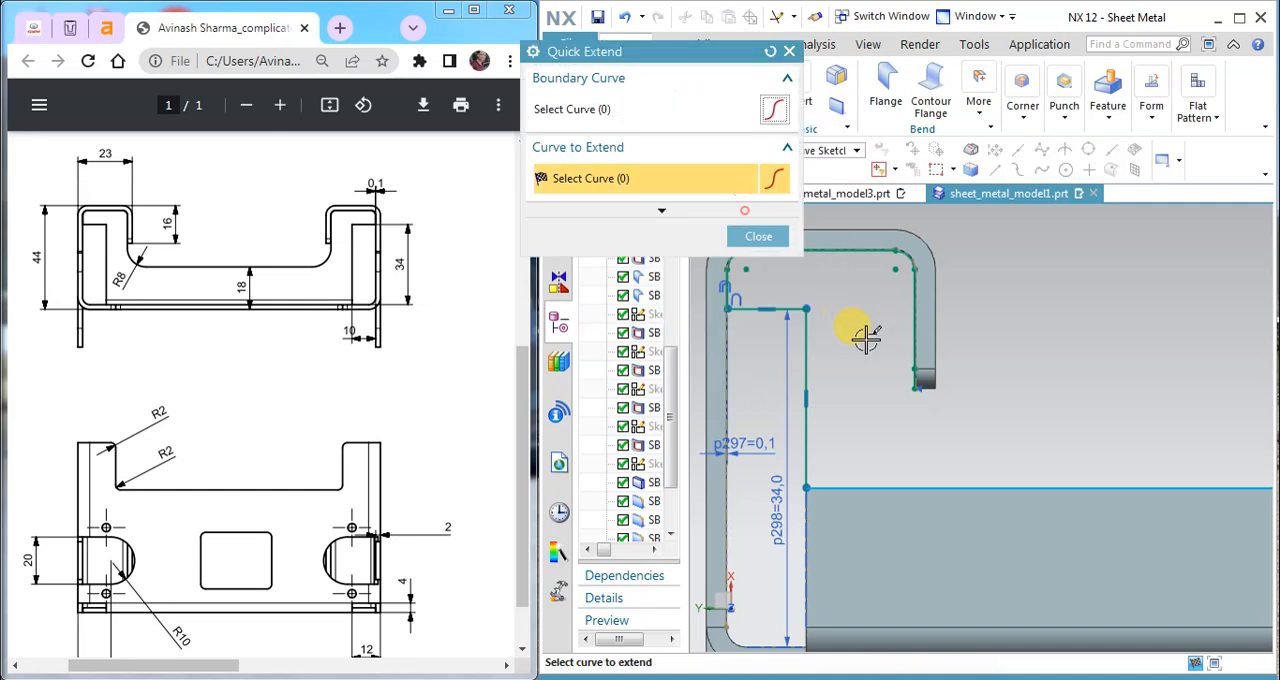
scroll(900, 383, up, 3)
scroll(905, 380, down, 3)
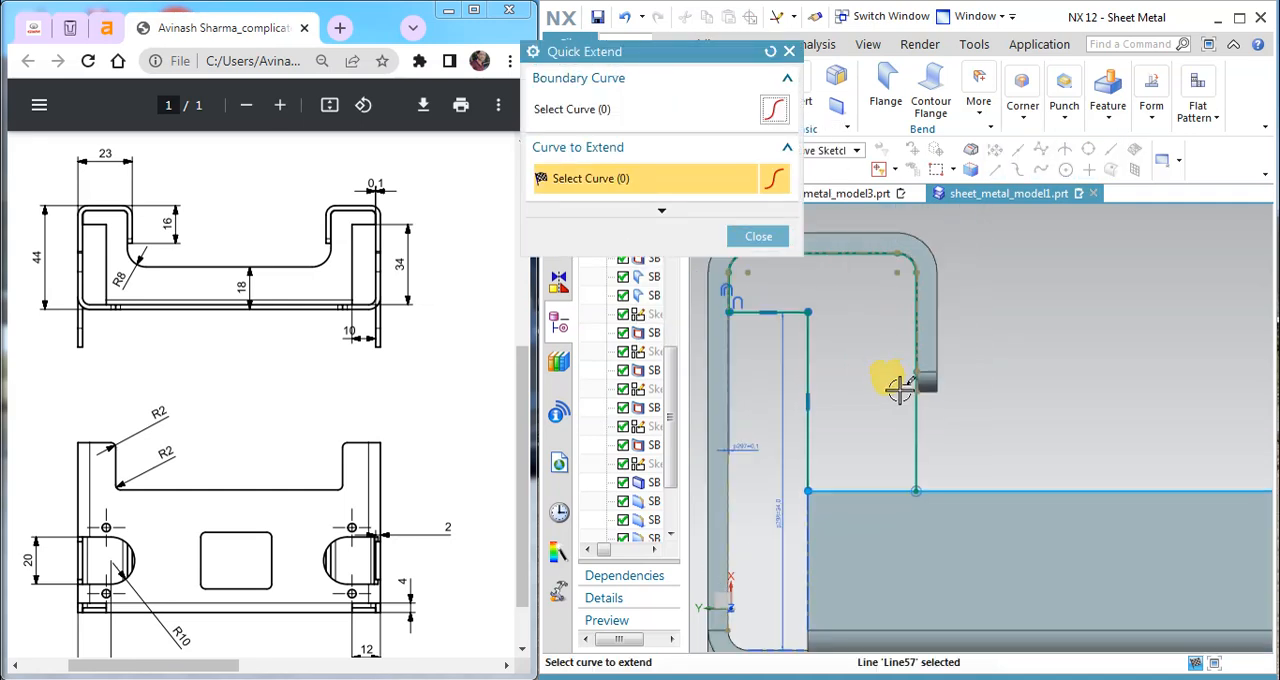
click(732, 236)
Step: Trim away the projected flange edge beyond the extended offset line with Quick Trim, leaving a closed profile
click(658, 112)
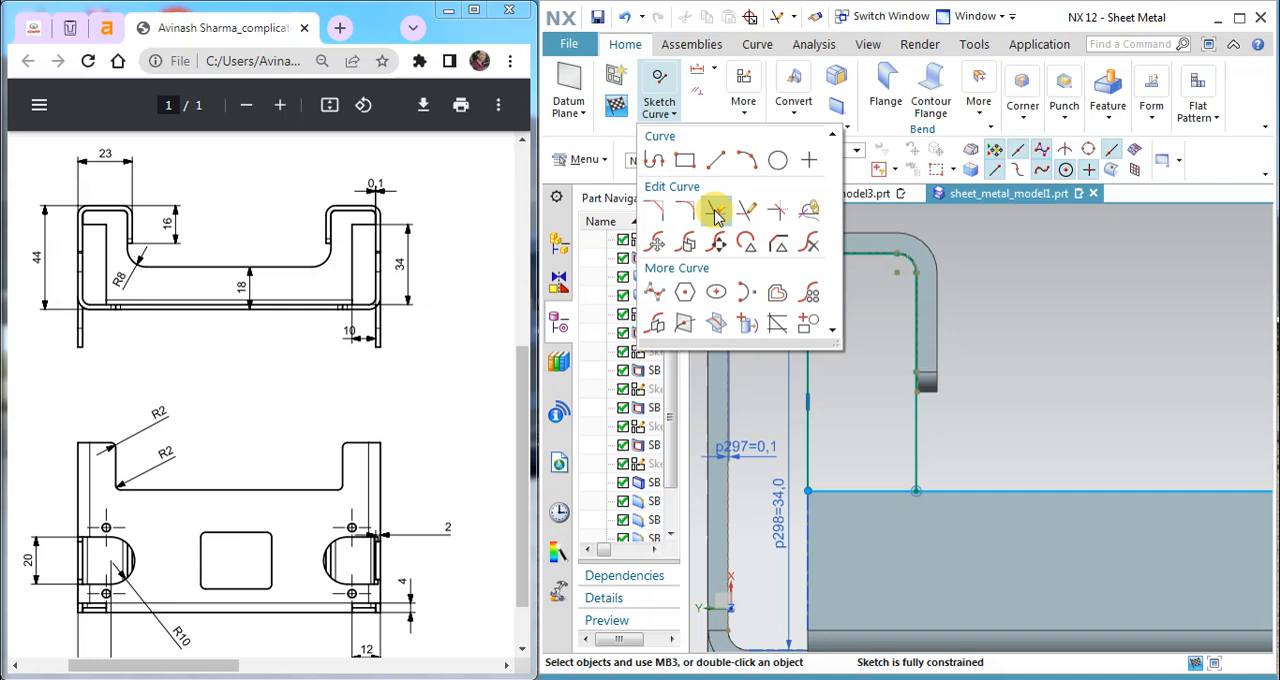
click(711, 209)
click(1027, 482)
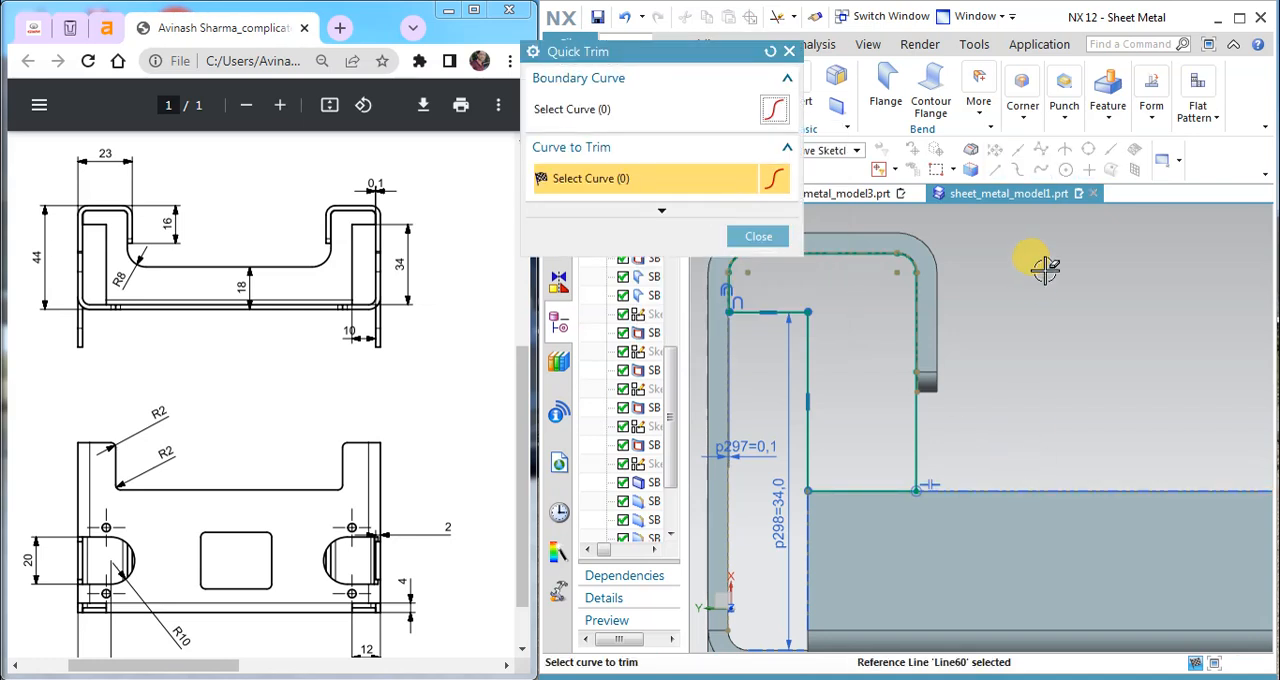
click(758, 236)
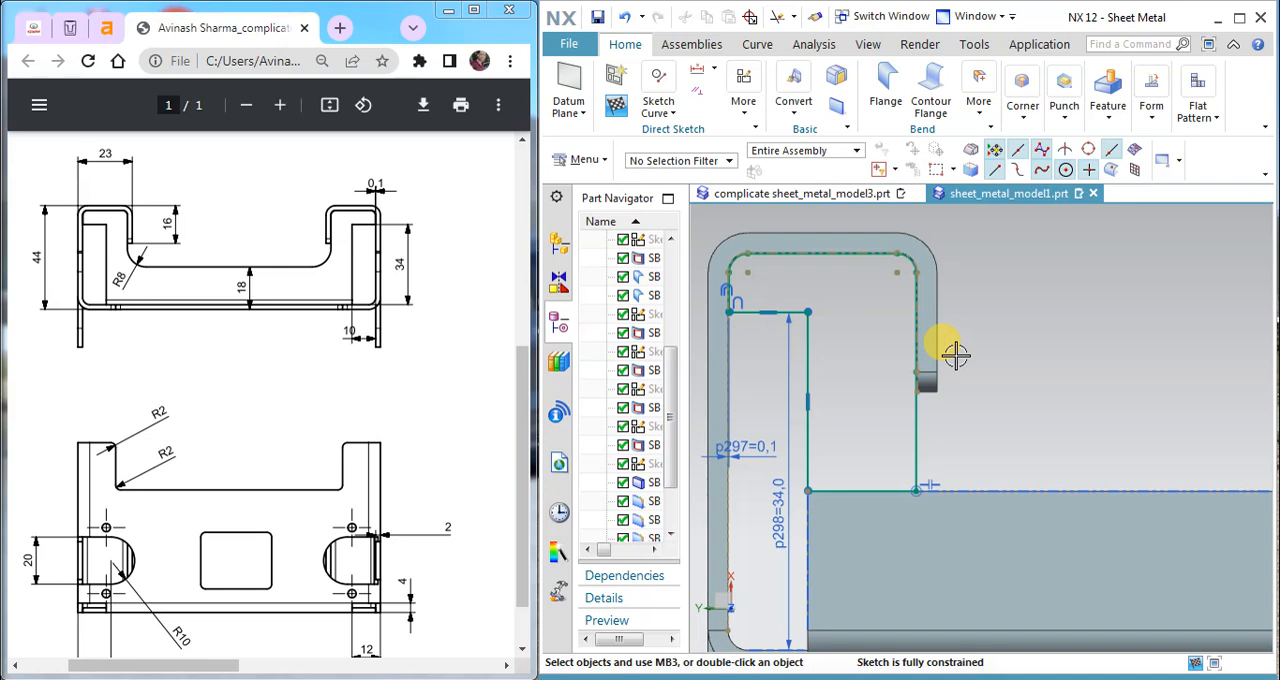
Step: Mirror the nine profile curves about the X axis of the datum coordinate system and finish the sketch
scroll(956, 355, down, 3)
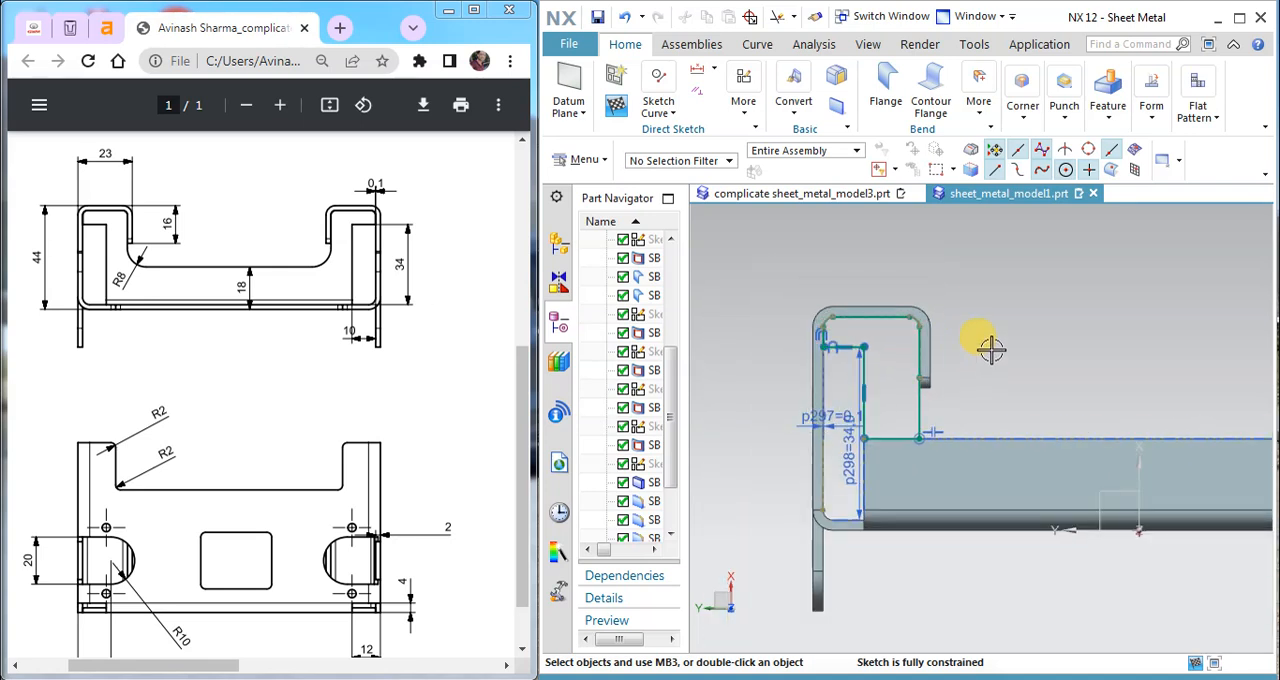
click(744, 106)
click(672, 116)
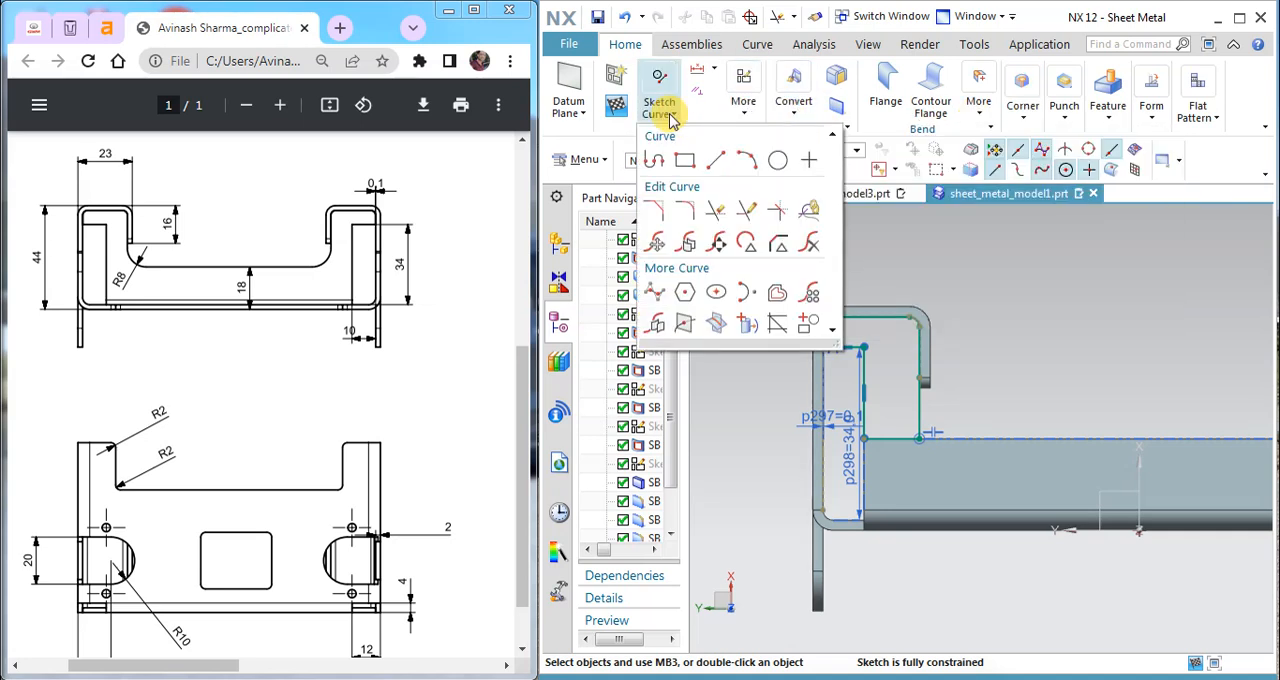
click(683, 323)
click(860, 368)
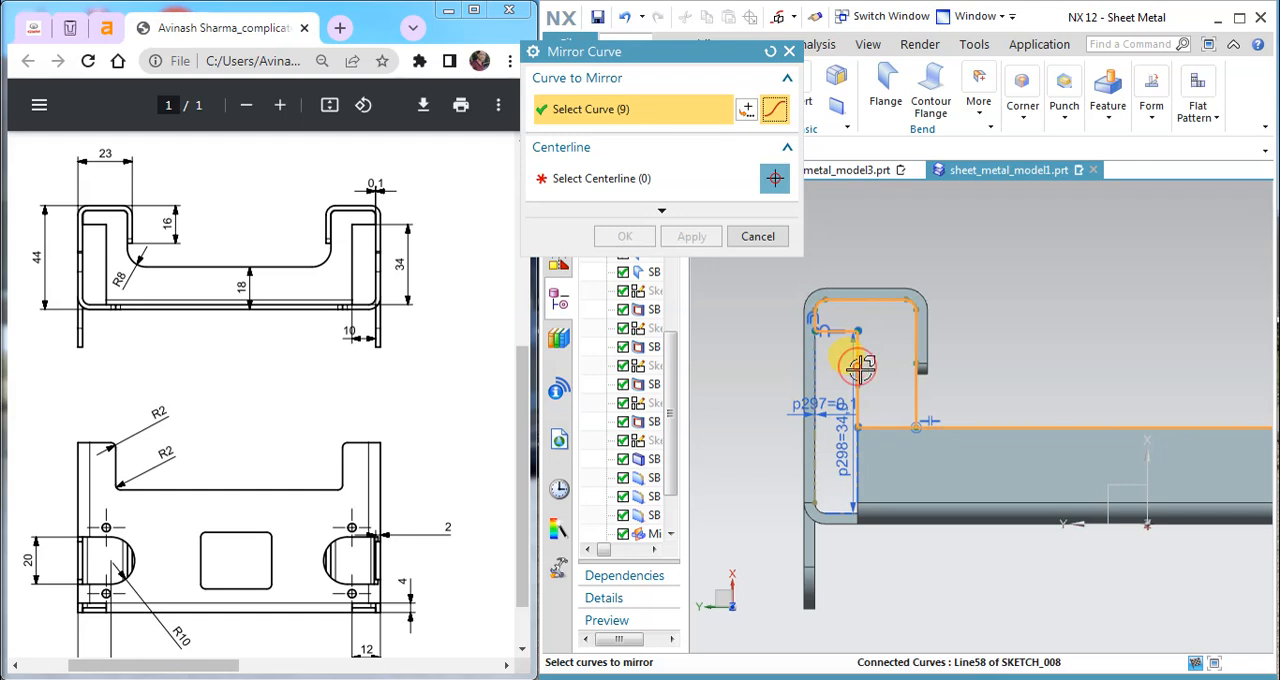
click(630, 184)
scroll(959, 324, down, 3)
scroll(1093, 378, up, 3)
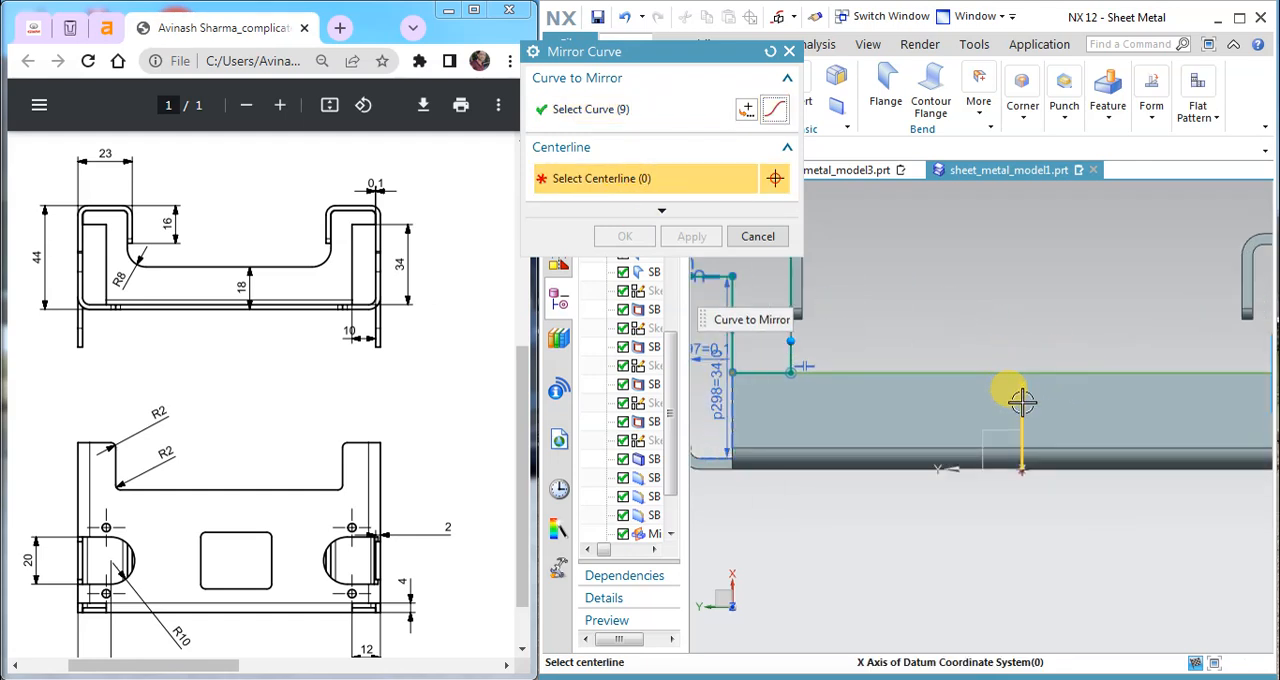
click(1020, 393)
click(691, 236)
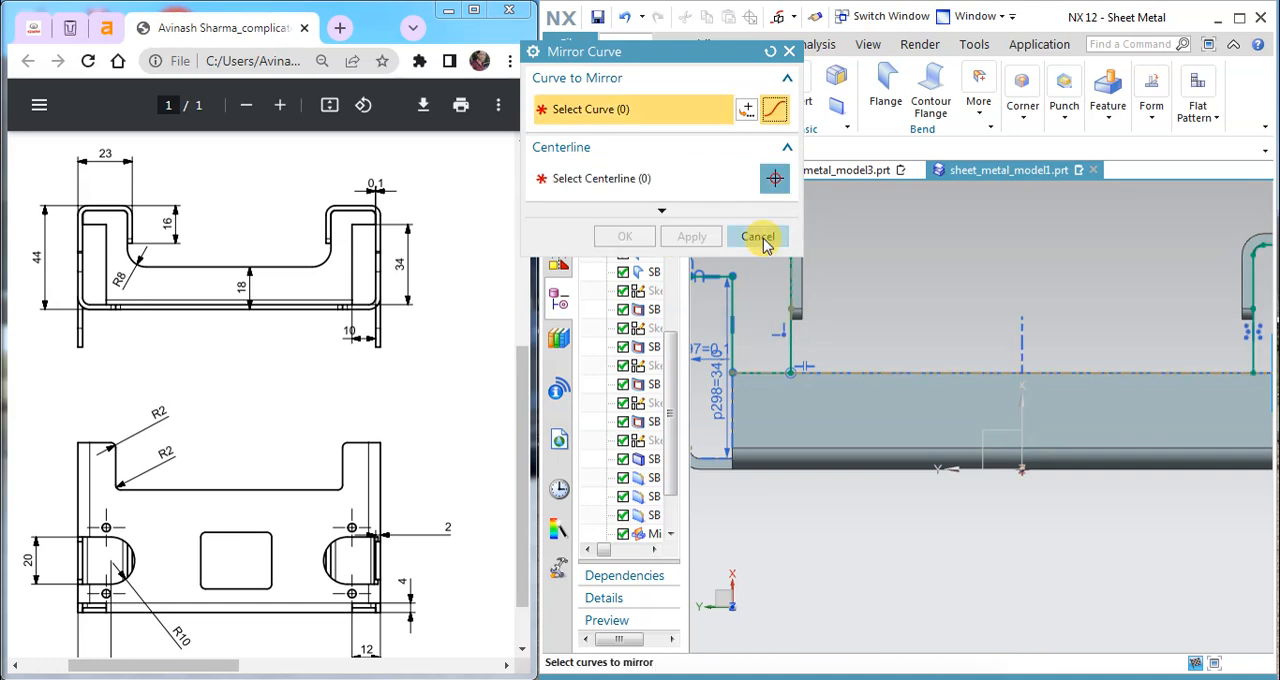
click(757, 236)
scroll(960, 275, down, 2)
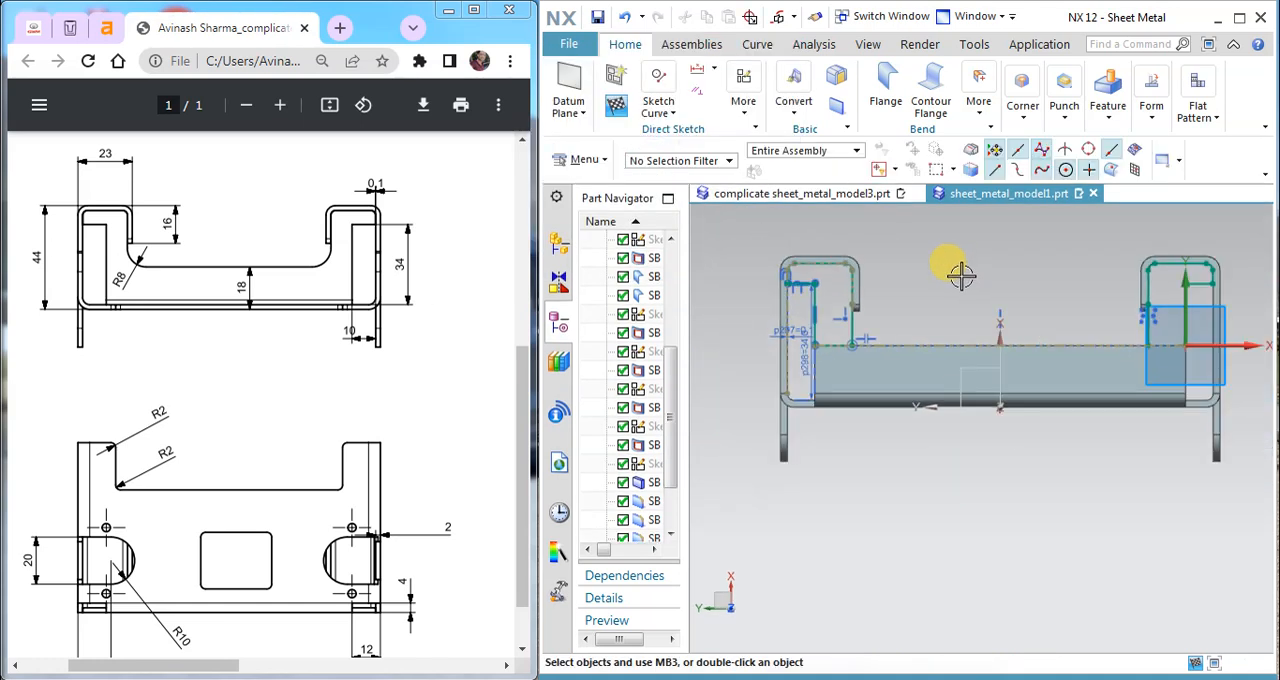
click(614, 113)
Step: Reopen the sketch, close the mirrored profile with a 10.9 mm horizontal line along the flange's upper edge, and finish the sketch
scroll(880, 423, up, 6)
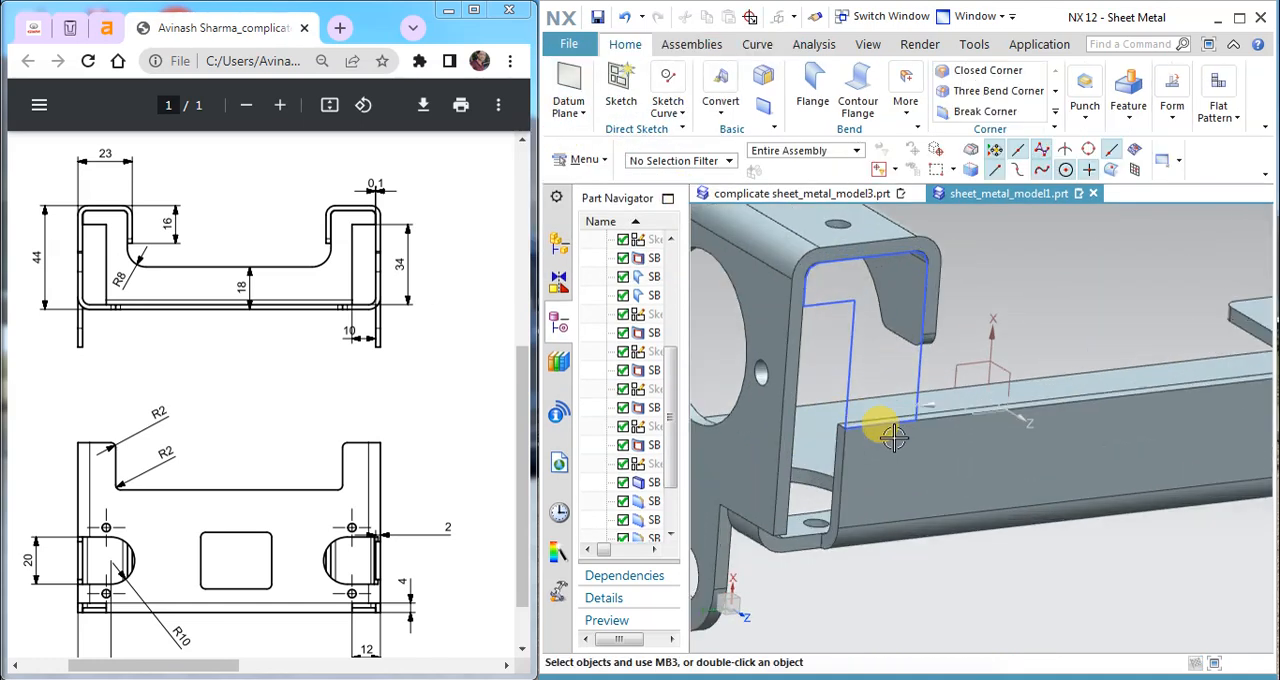
scroll(923, 402, up, 3)
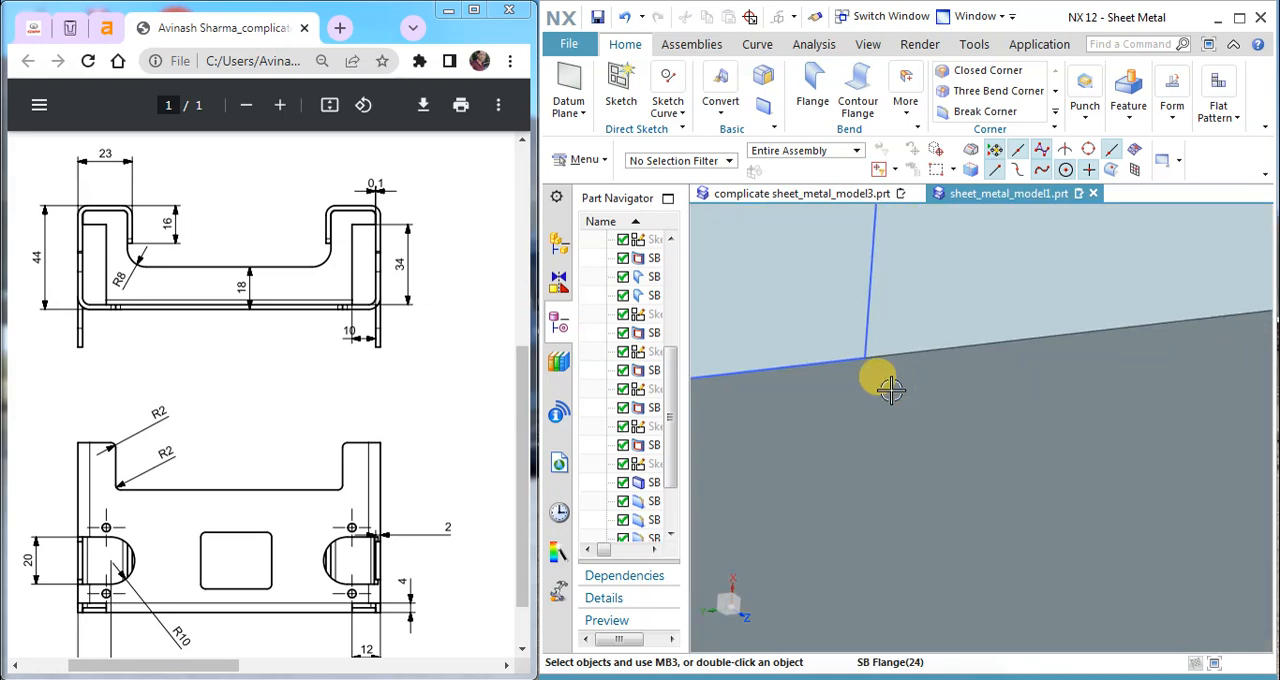
scroll(900, 393, down, 8)
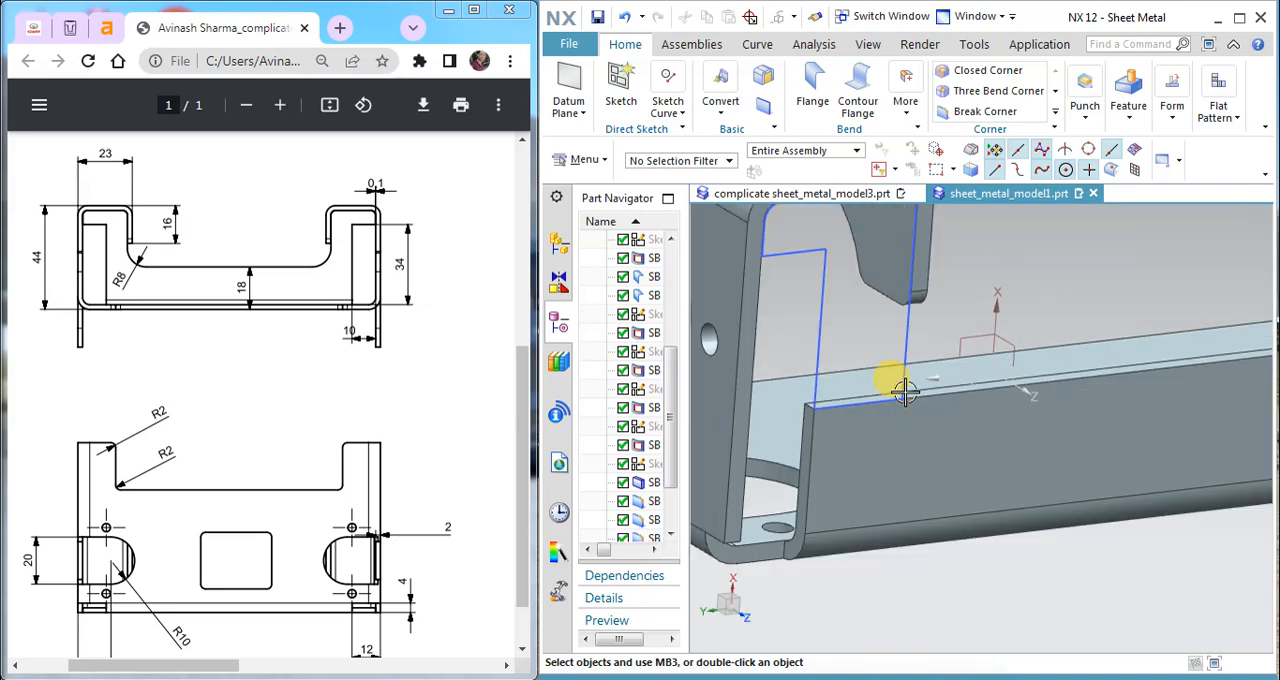
scroll(1225, 350, up, 5)
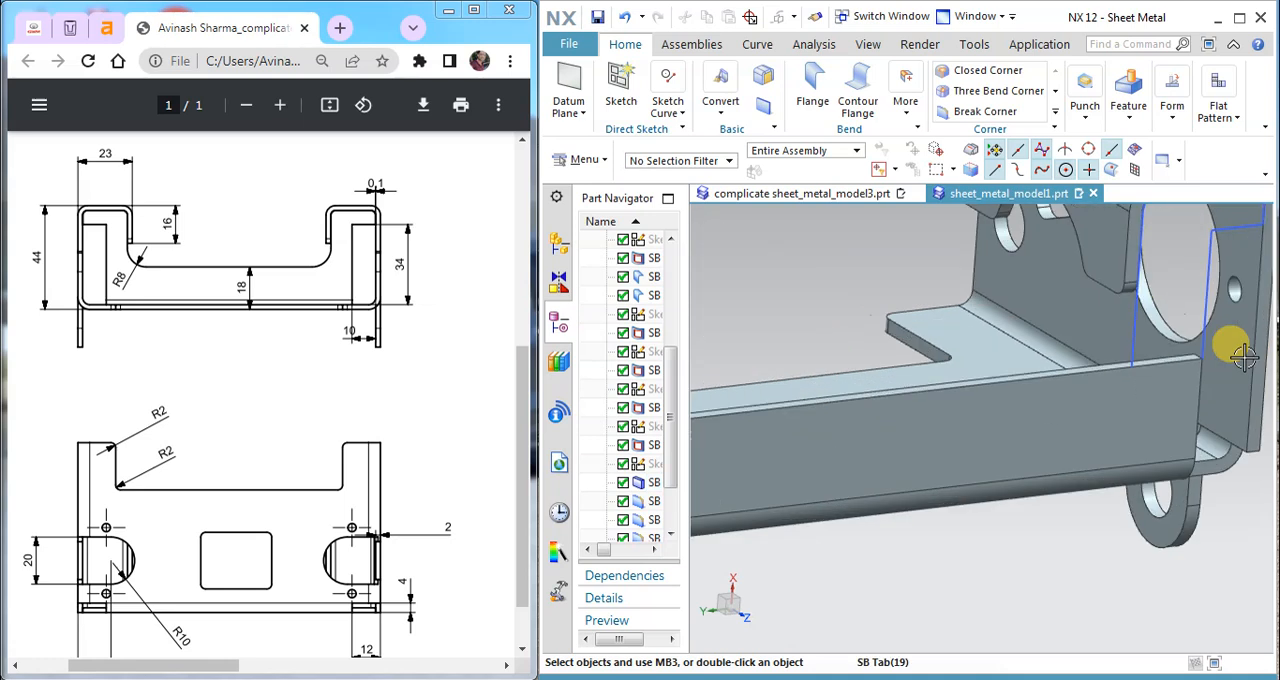
double_click(1176, 328)
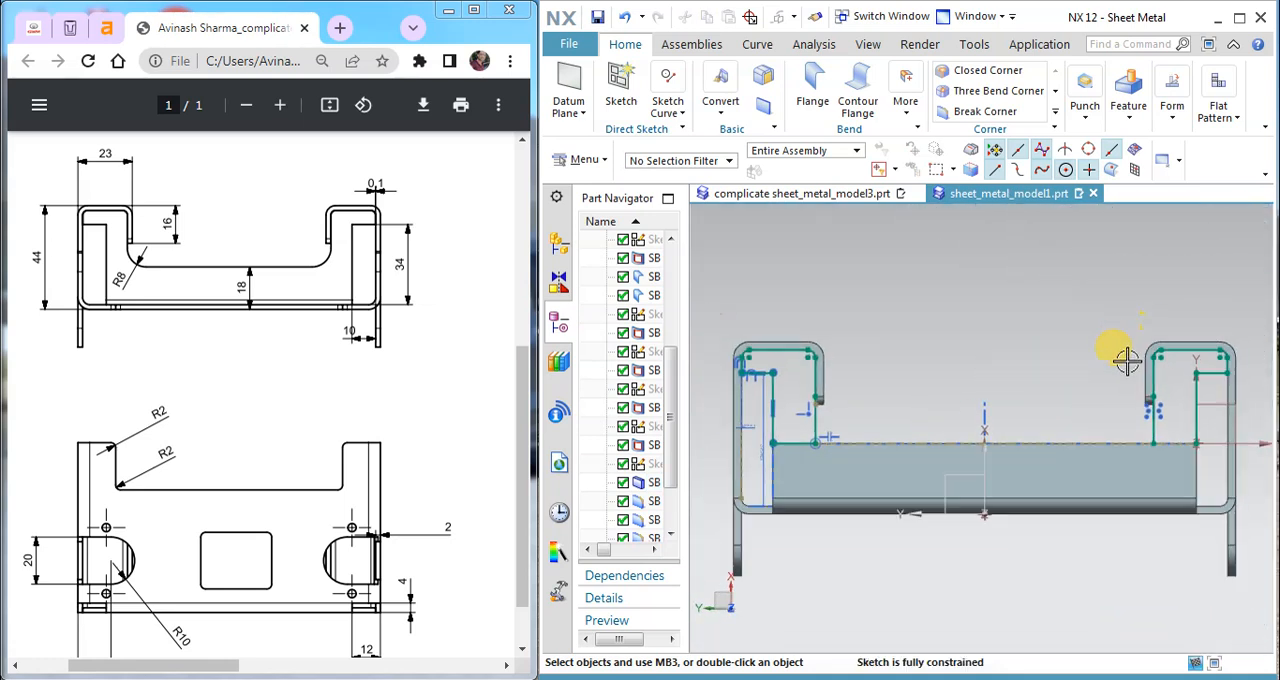
scroll(1175, 430, up, 5)
click(660, 104)
click(679, 150)
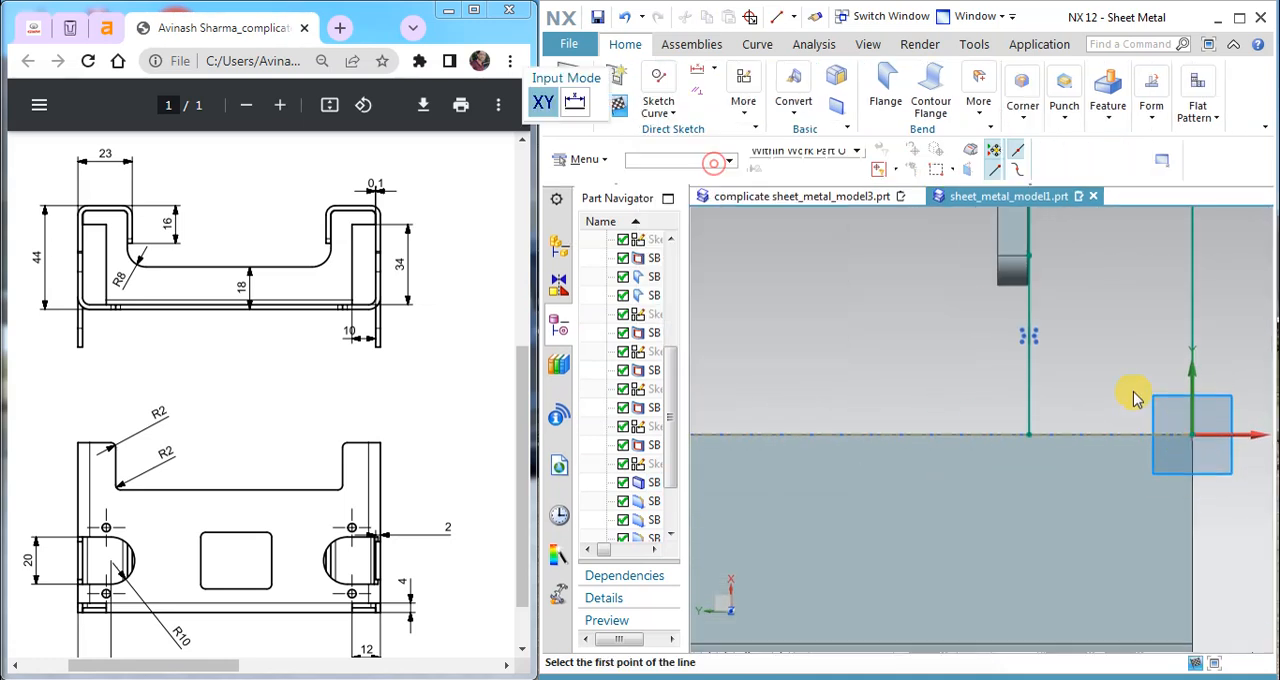
click(1188, 432)
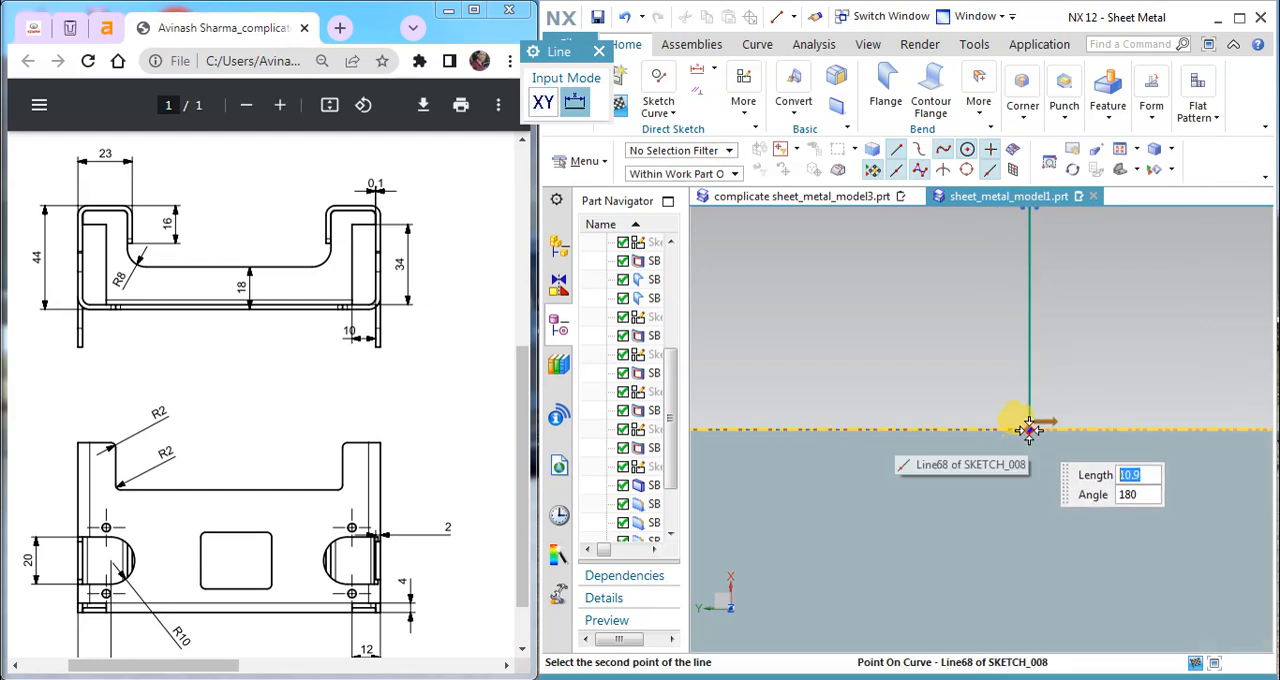
click(1025, 430)
key(Escape)
scroll(1061, 358, down, 3)
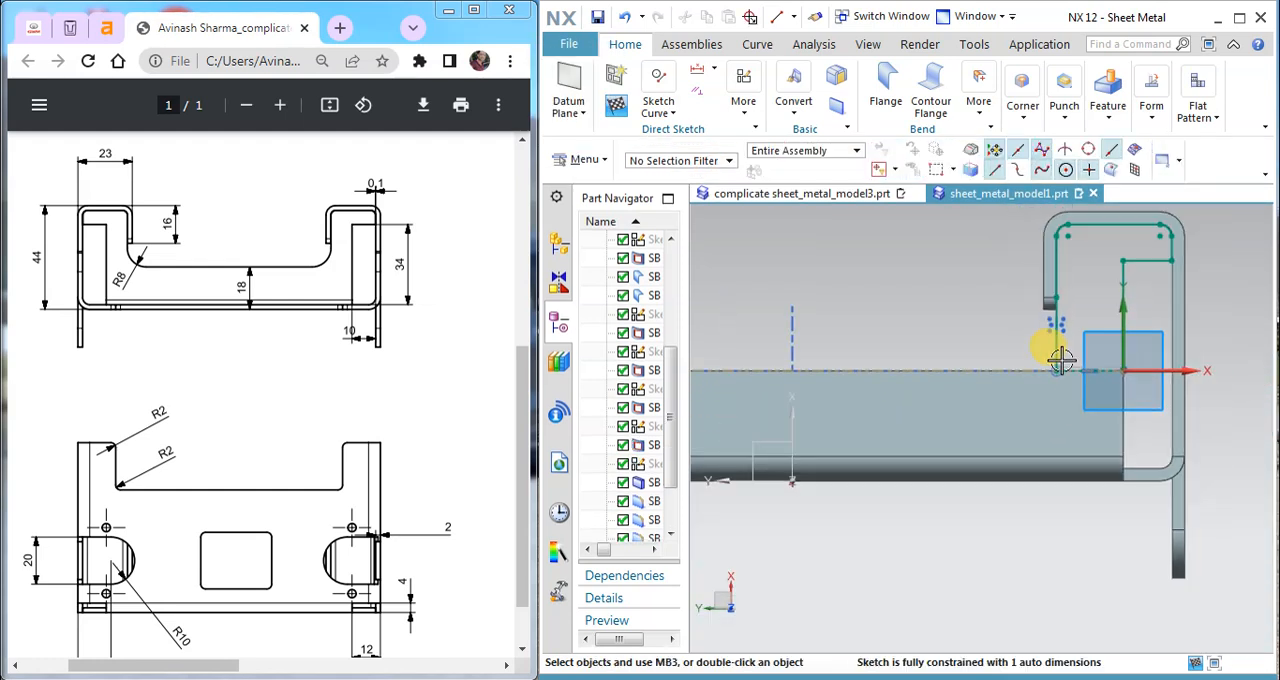
click(616, 104)
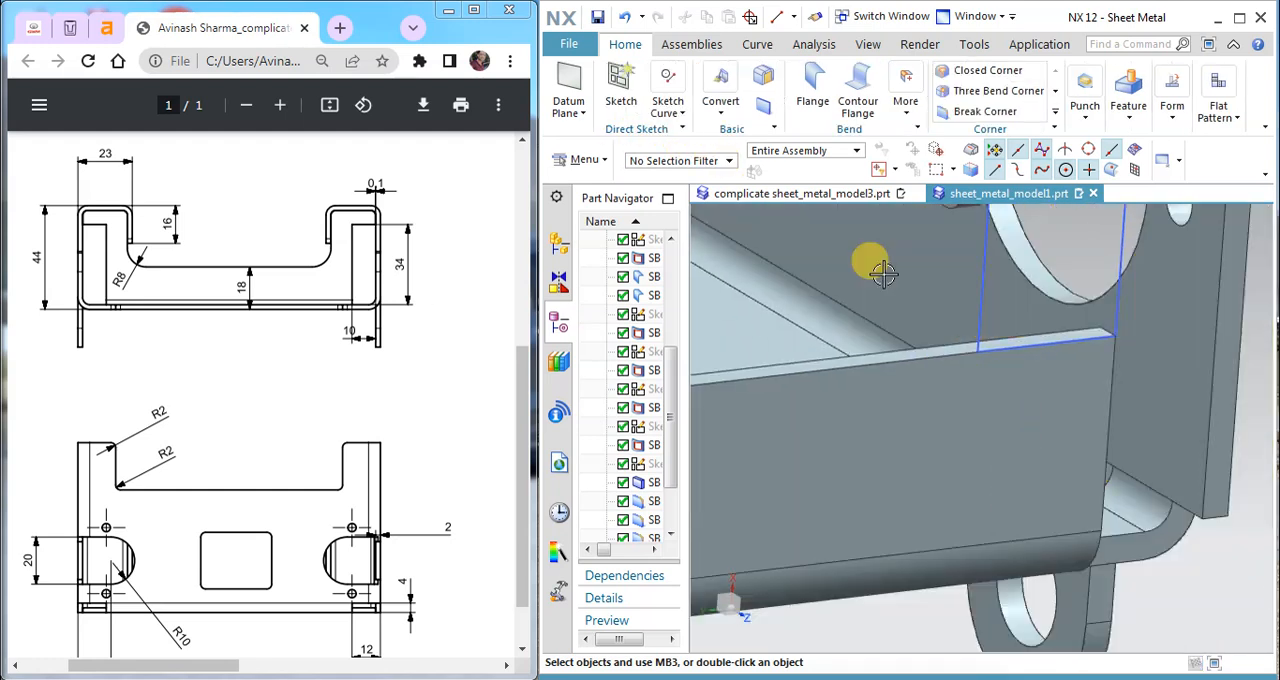
Step: Add a Secondary tab to the front flange from the original closed profile
scroll(855, 333, up, 2)
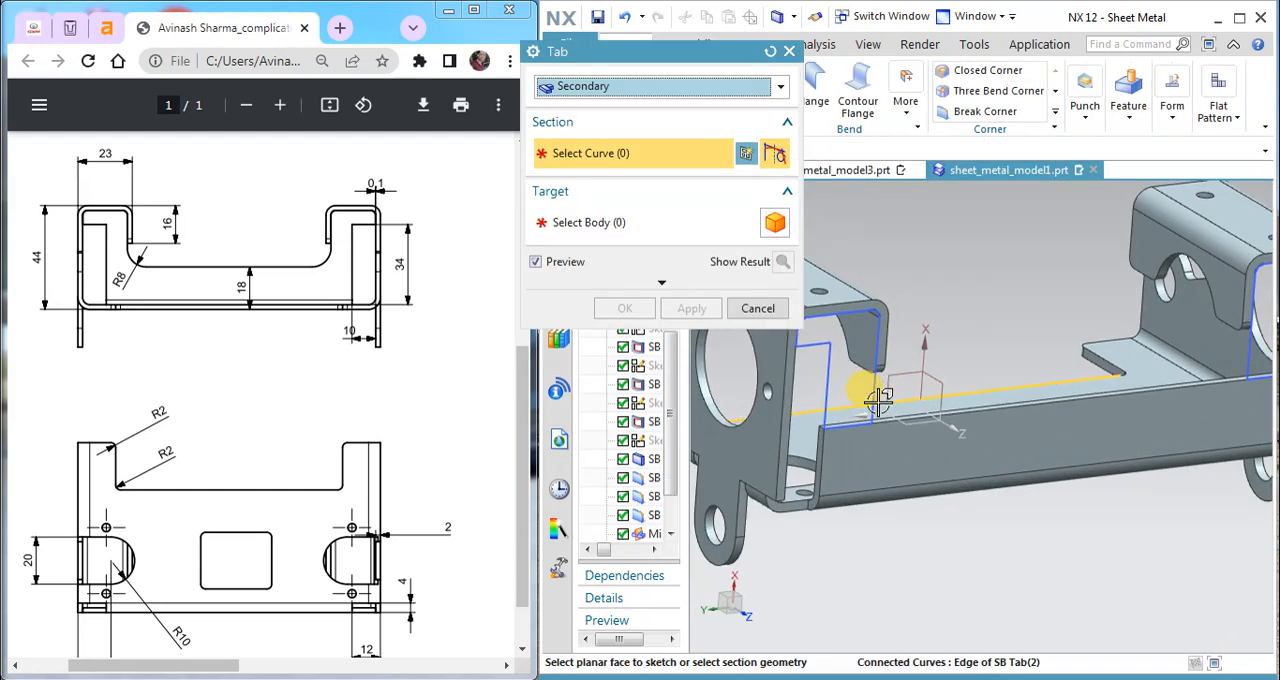
click(877, 388)
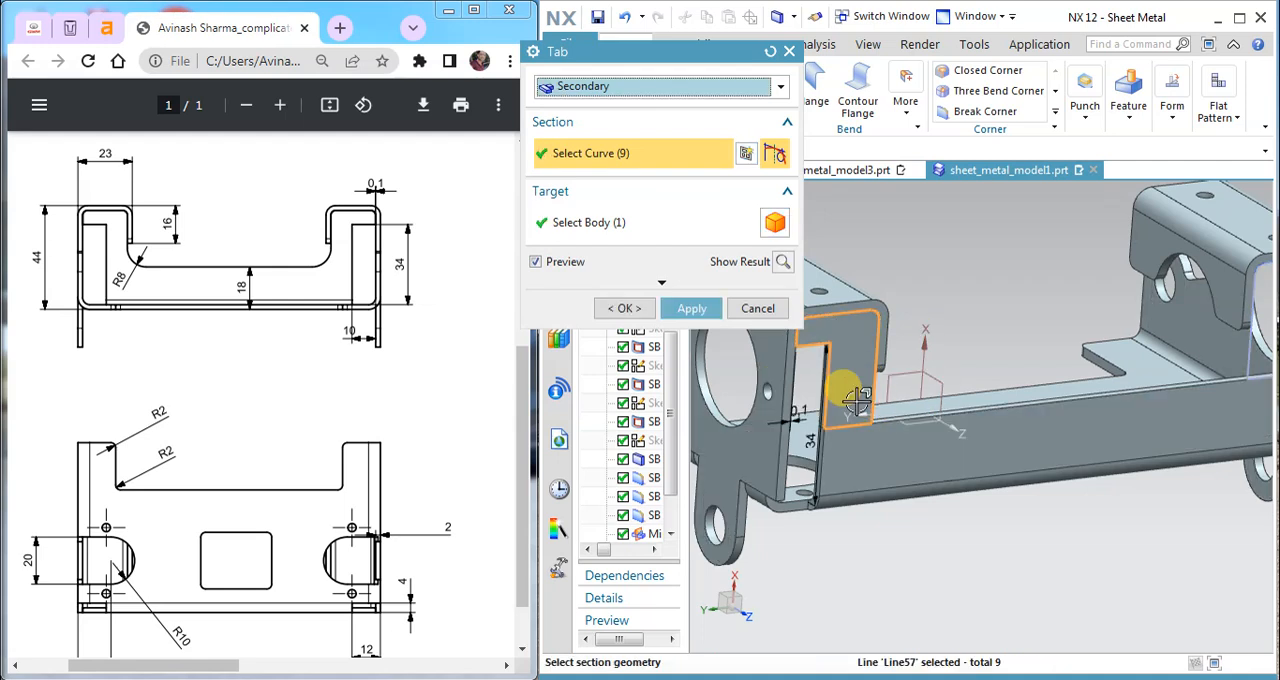
click(700, 308)
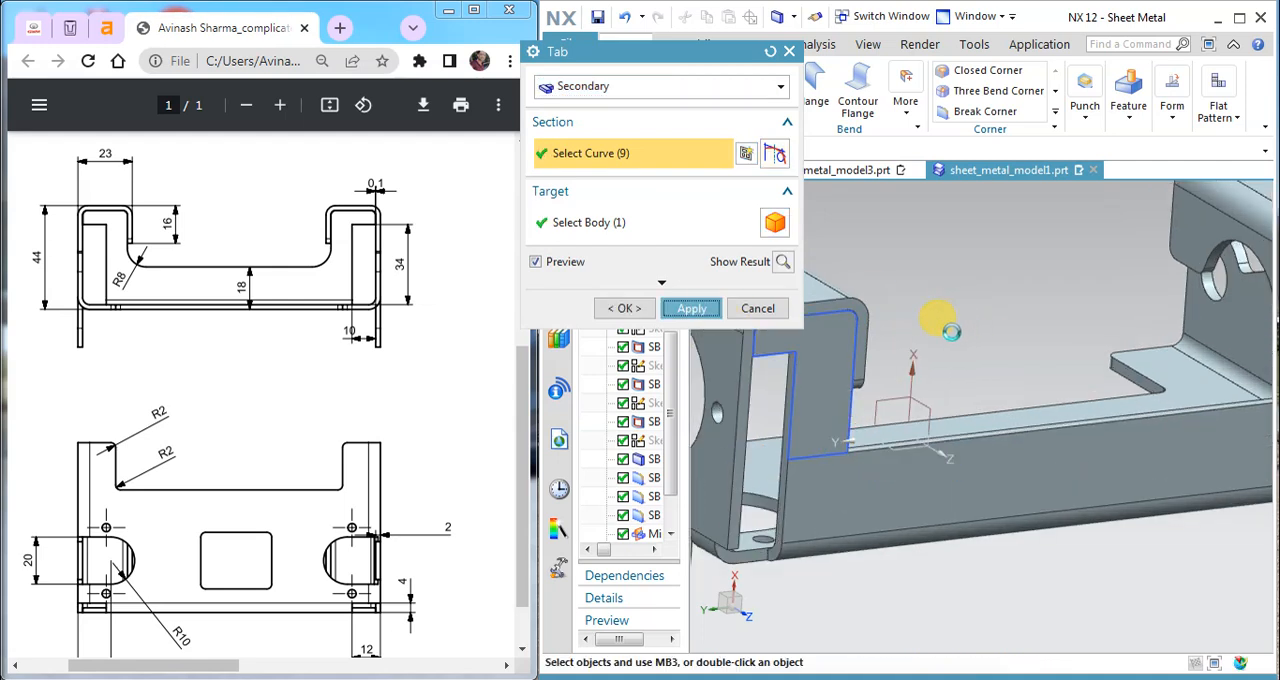
Step: Add a second Secondary tab to the front flange from the mirrored closed profile
scroll(951, 332, down, 2)
scroll(1190, 337, up, 2)
click(1183, 343)
click(712, 308)
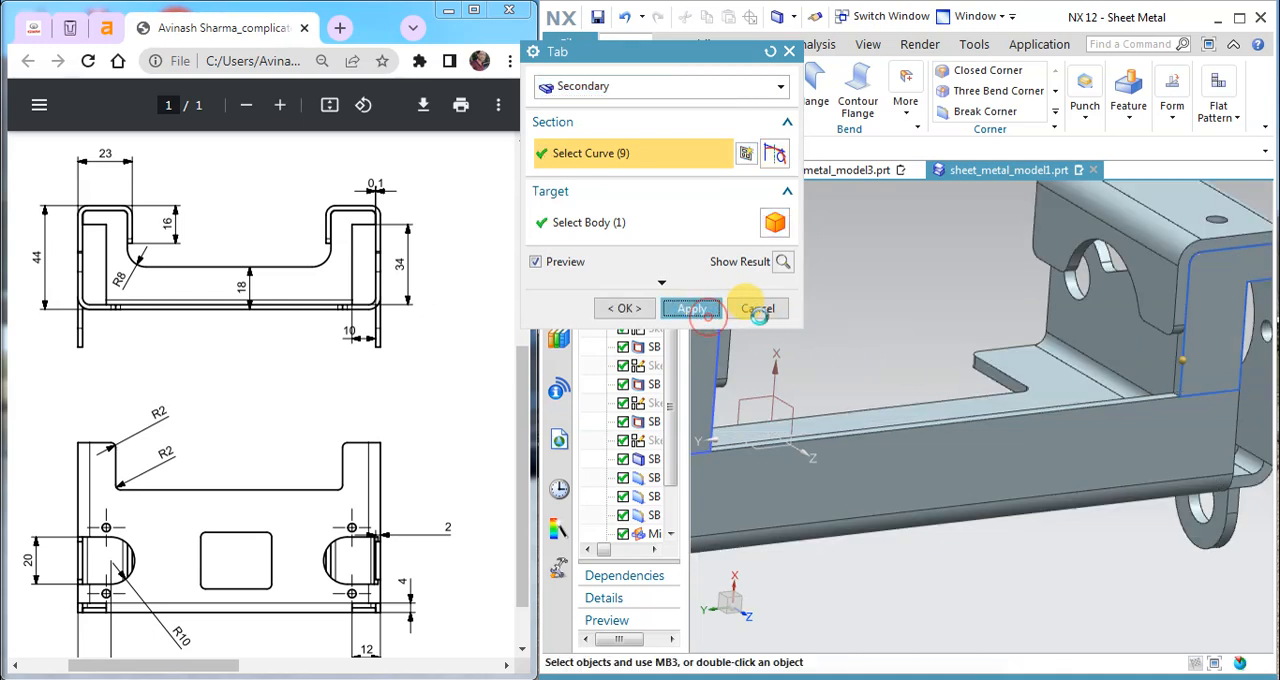
key(Escape)
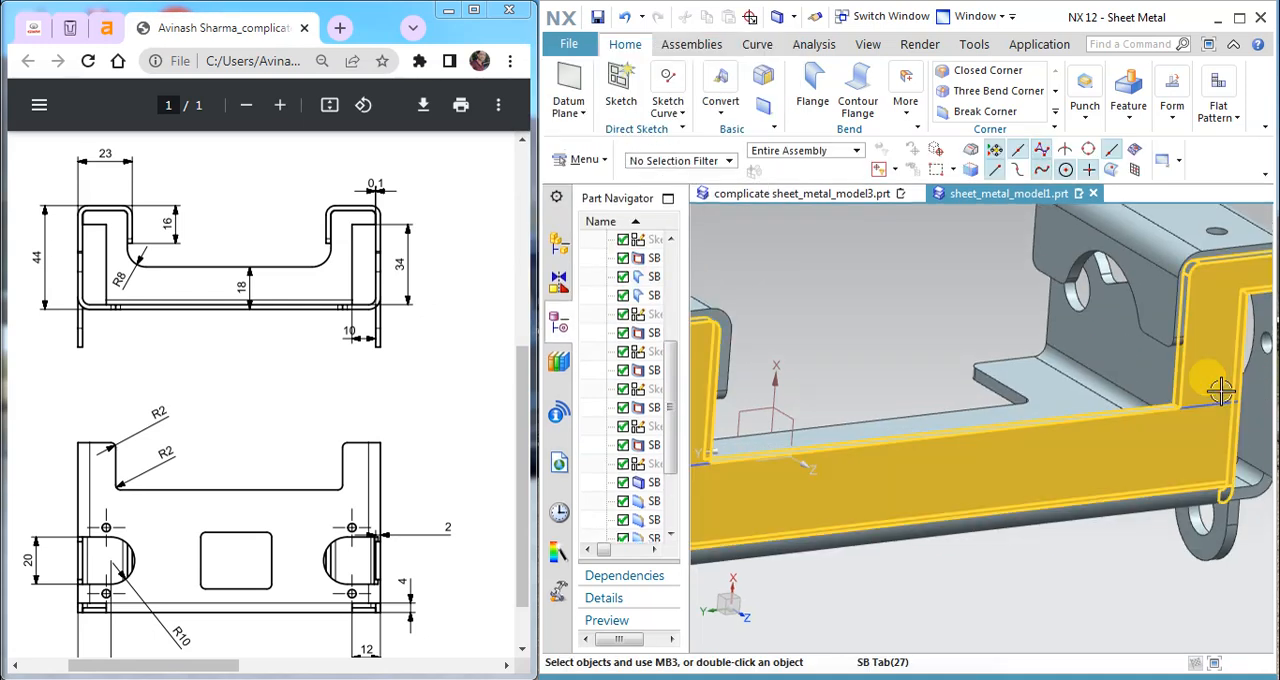
Step: Hide the sketch of the tab profiles and inspect the gap between the tabs and the hooked side flanges
click(1220, 399)
right_drag(1220, 400, 1221, 429)
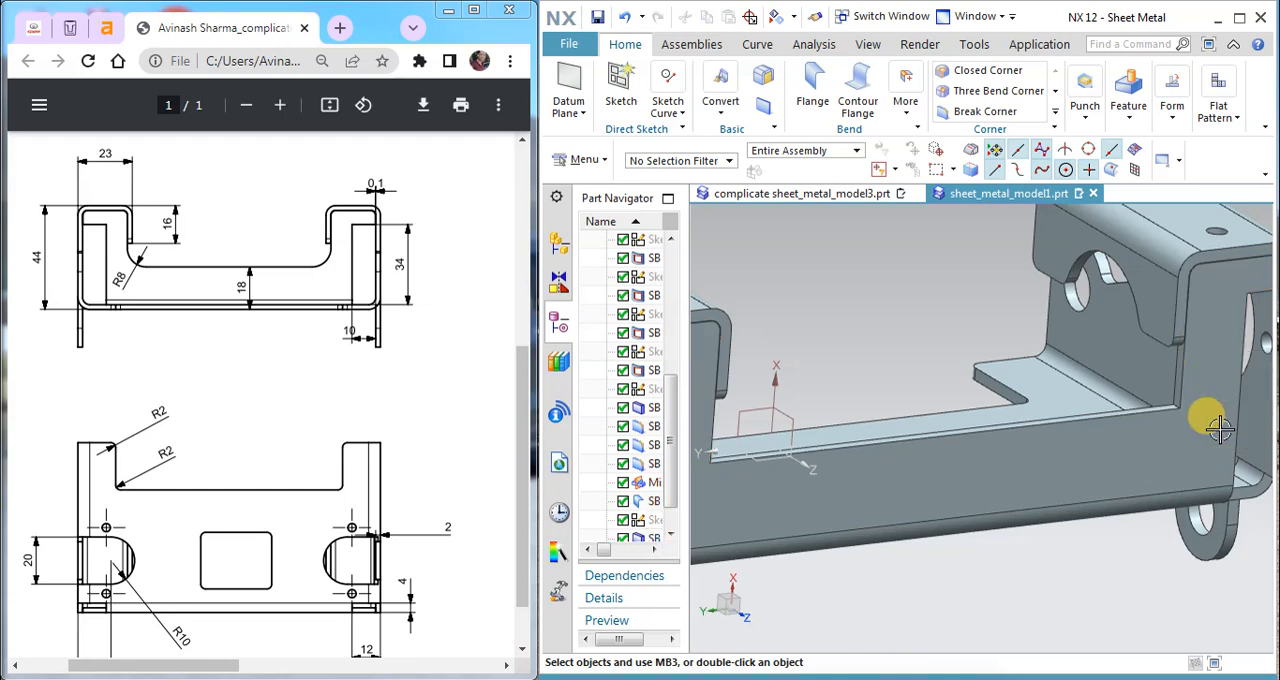
scroll(1202, 414, down, 3)
middle_drag(1073, 437, 968, 408)
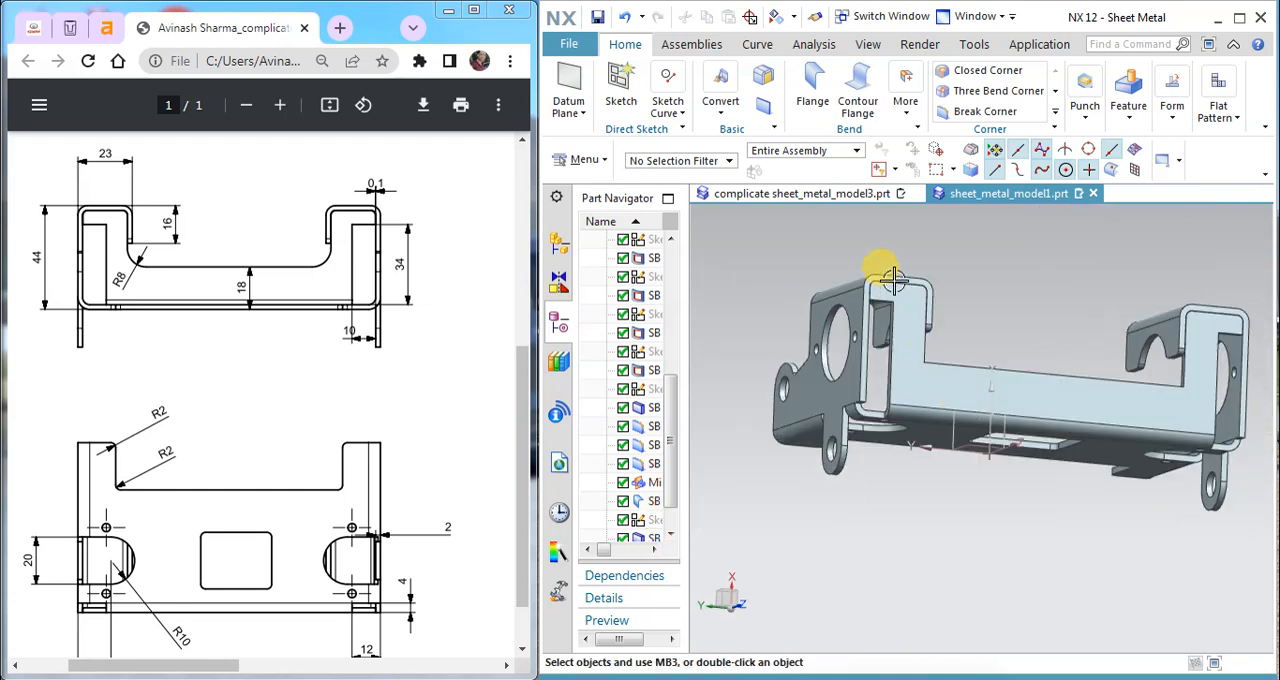
scroll(895, 280, up, 6)
scroll(1003, 260, down, 6)
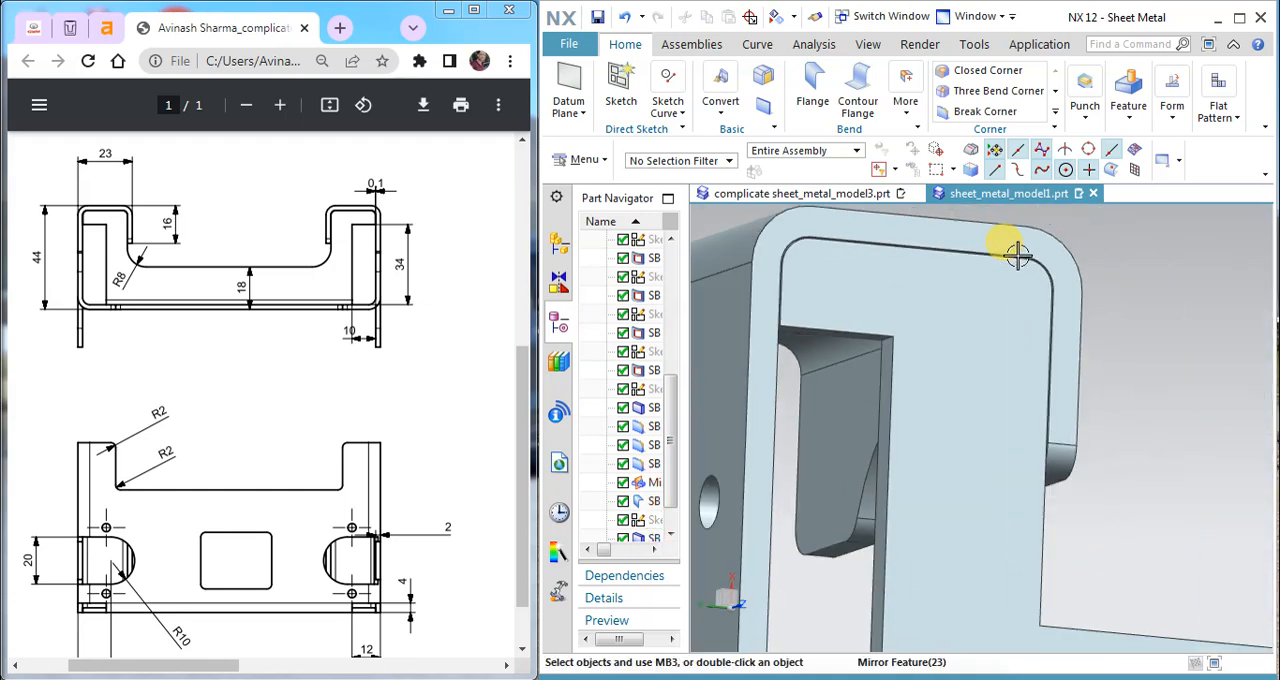
middle_drag(1150, 277, 928, 422)
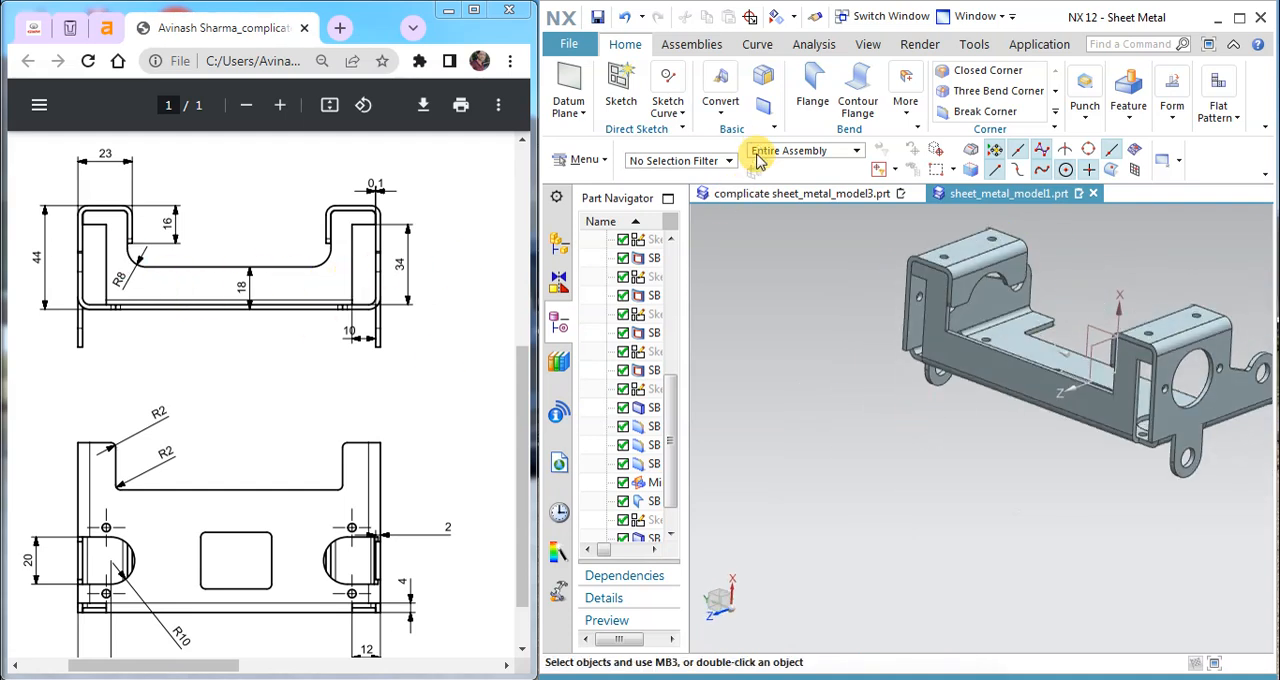
Step: Round both inner corners between the front flange's upper edge and its two tabs with 8 mm Blend corner breaks
click(968, 116)
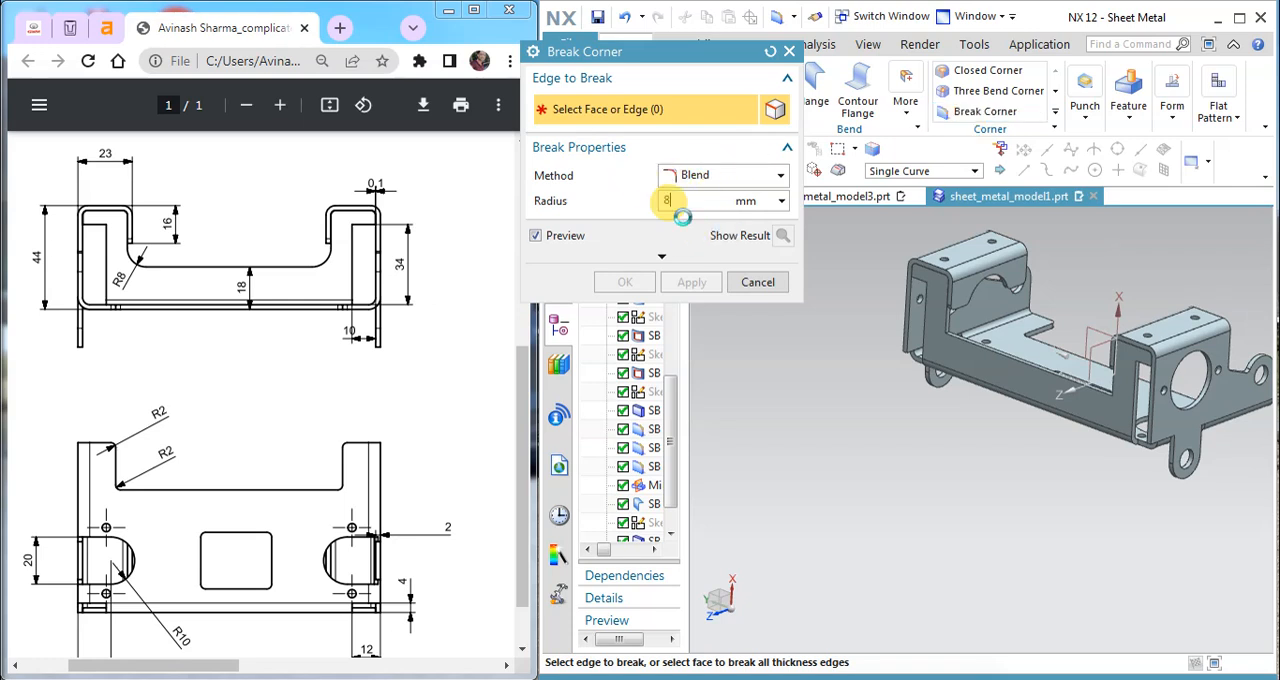
scroll(910, 320, up, 8)
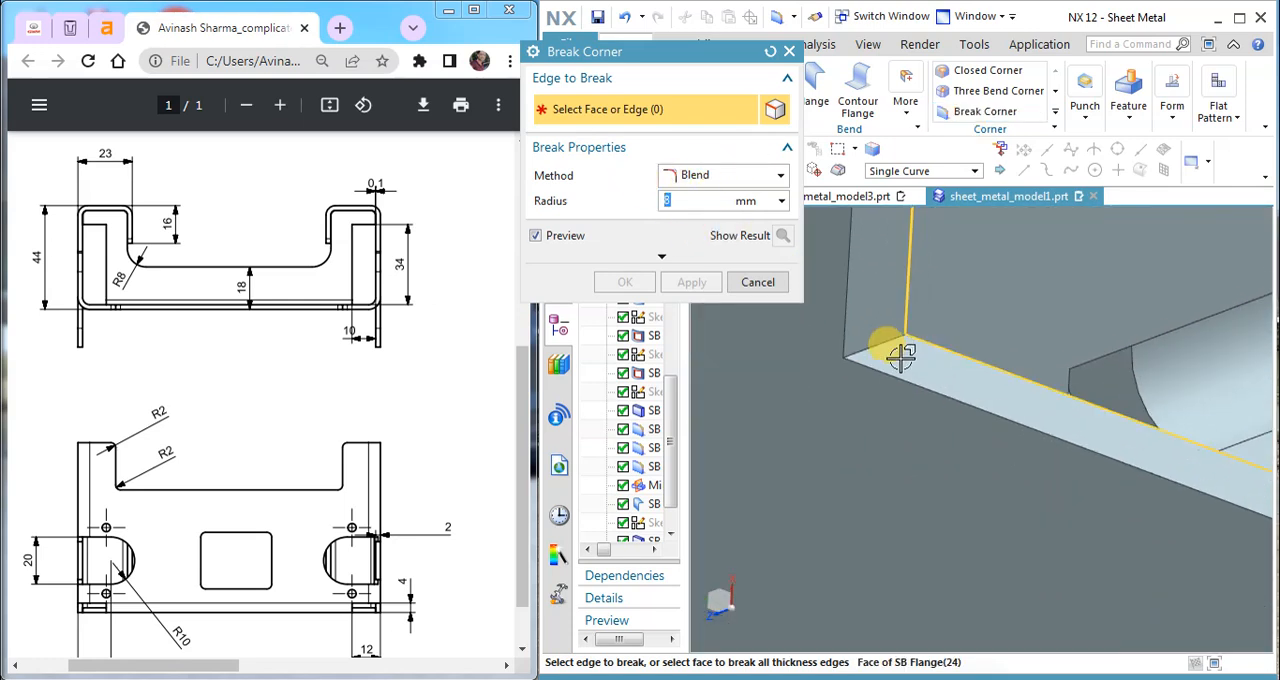
scroll(877, 330, down, 8)
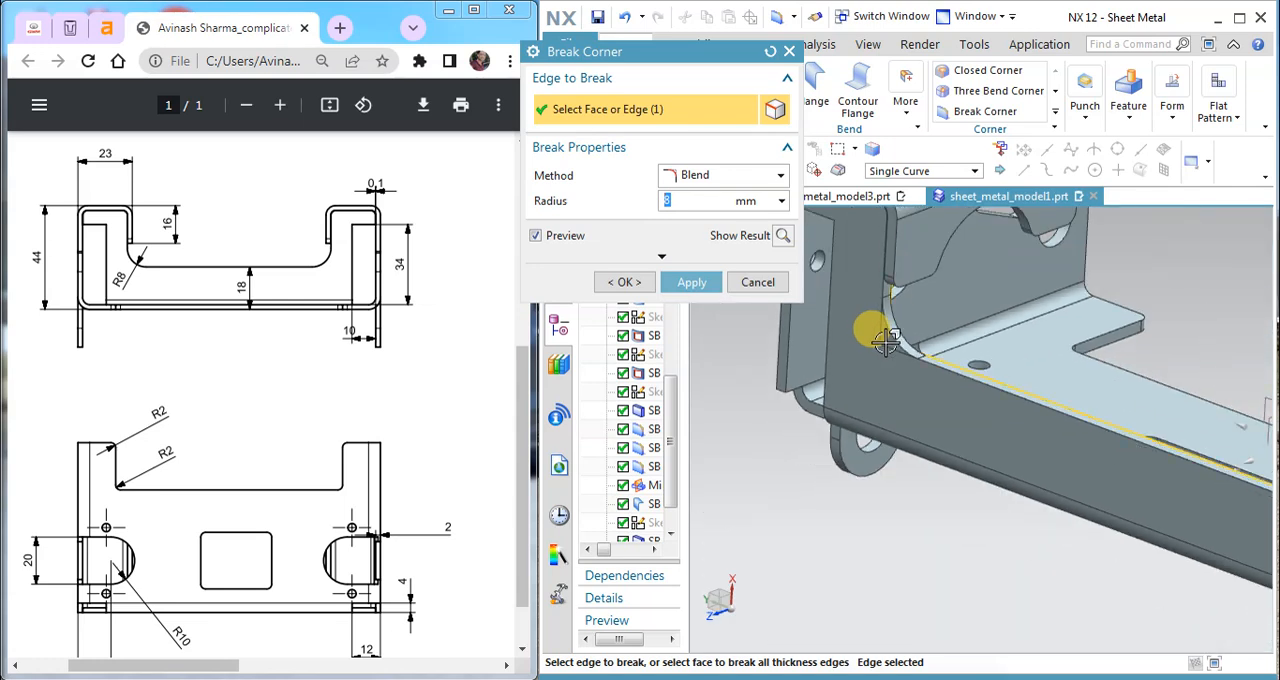
middle_drag(1014, 336, 1077, 337)
scroll(1088, 328, up, 8)
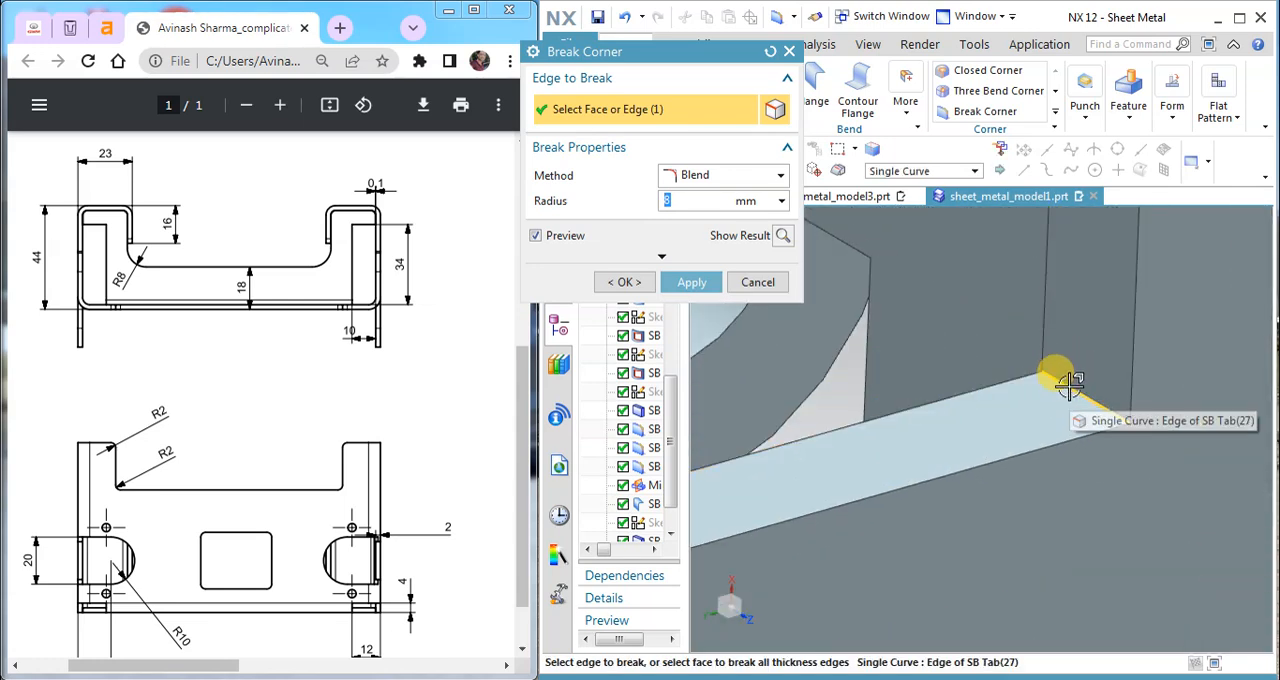
click(1069, 381)
scroll(1060, 378, down, 8)
click(697, 288)
click(757, 282)
Step: Create a flat pattern of the bracket, taking the inner face of the base plate as the upward face
scroll(970, 345, down, 3)
middle_drag(978, 349, 1028, 358)
scroll(927, 325, up, 5)
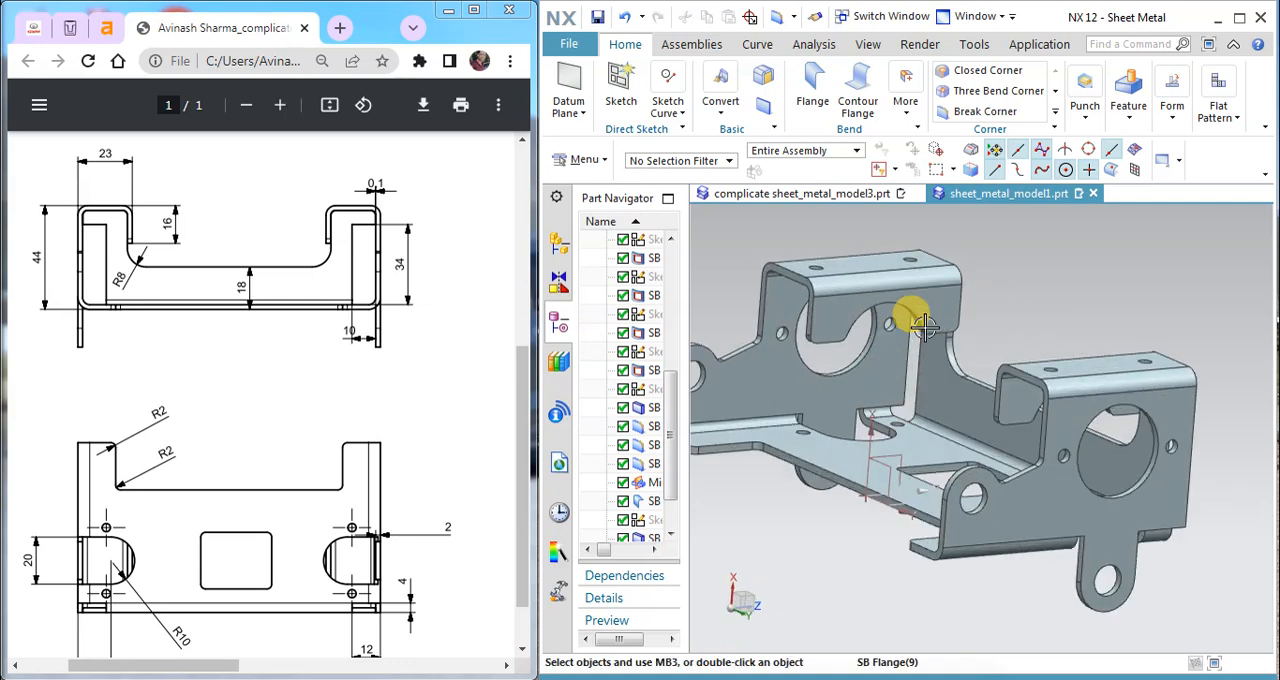
middle_drag(920, 323, 965, 350)
scroll(948, 357, down, 3)
click(1218, 112)
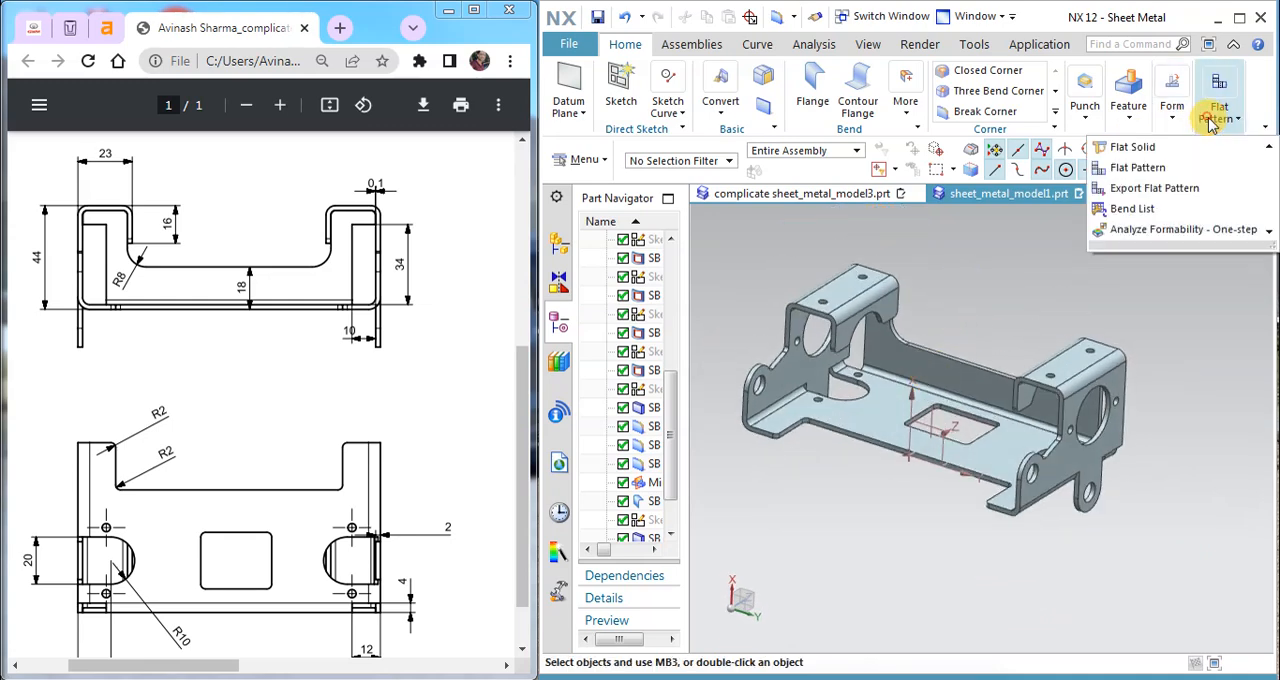
click(1138, 168)
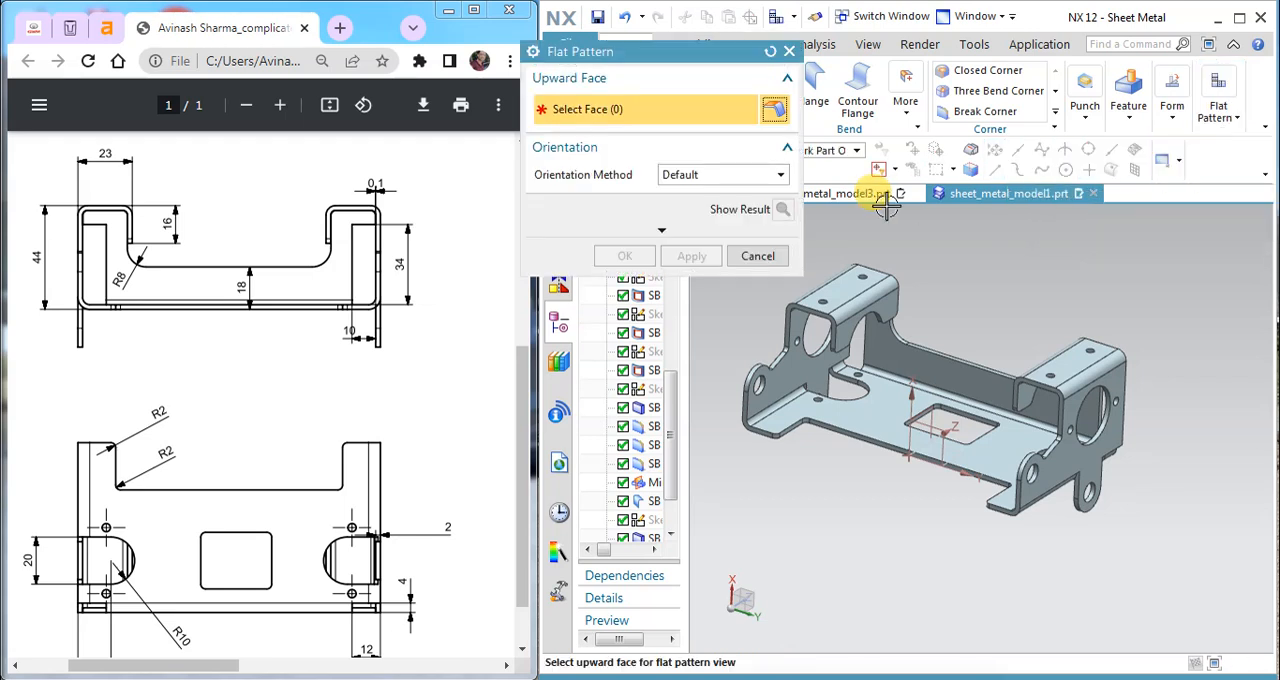
click(890, 410)
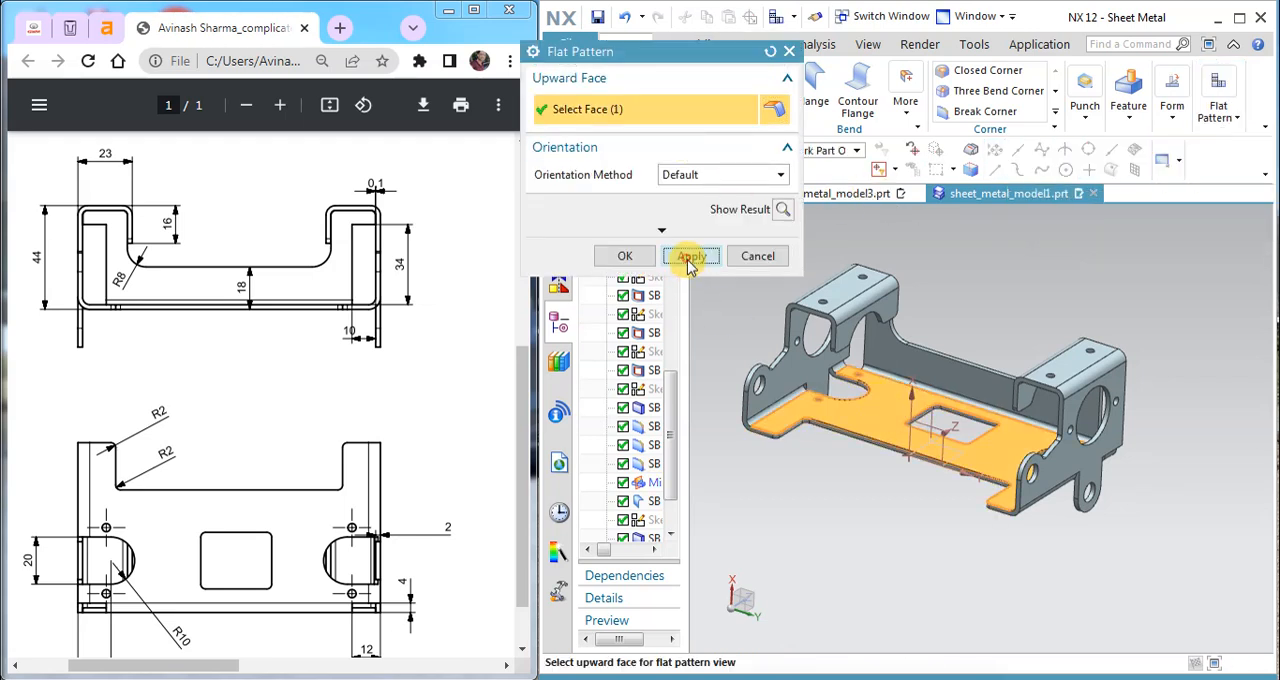
click(690, 257)
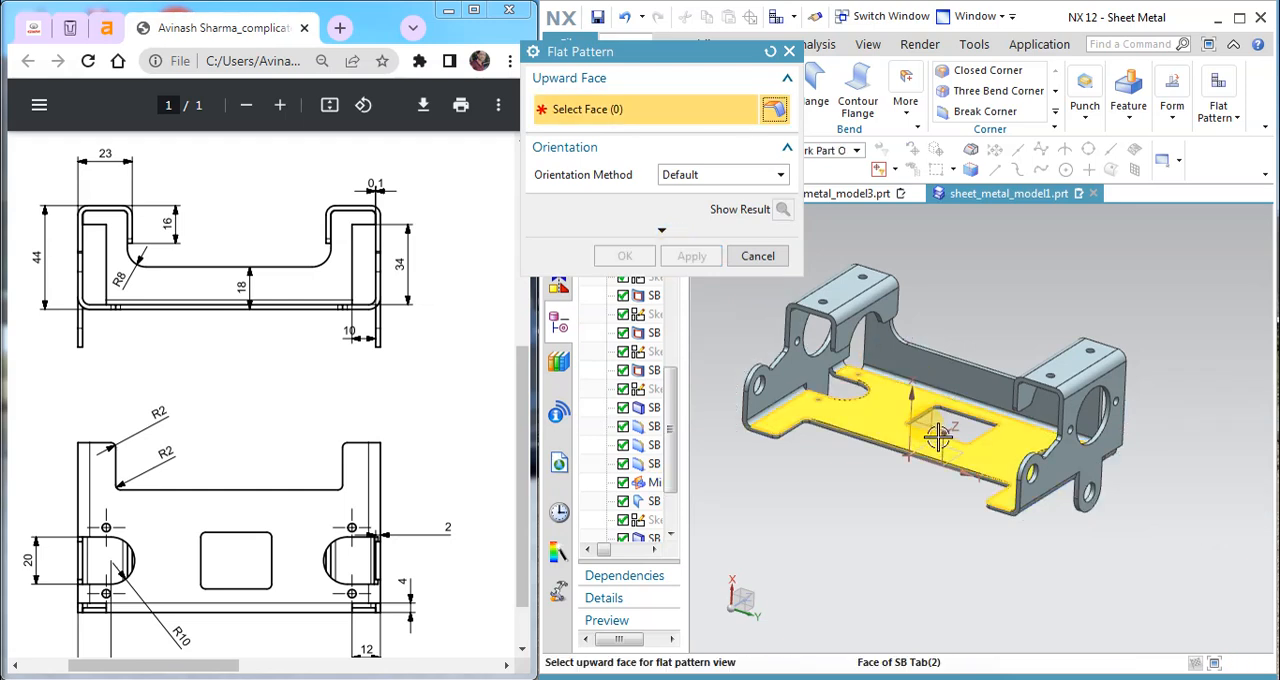
Step: Create a second flat pattern from the same base face with the Default orientation method
click(868, 413)
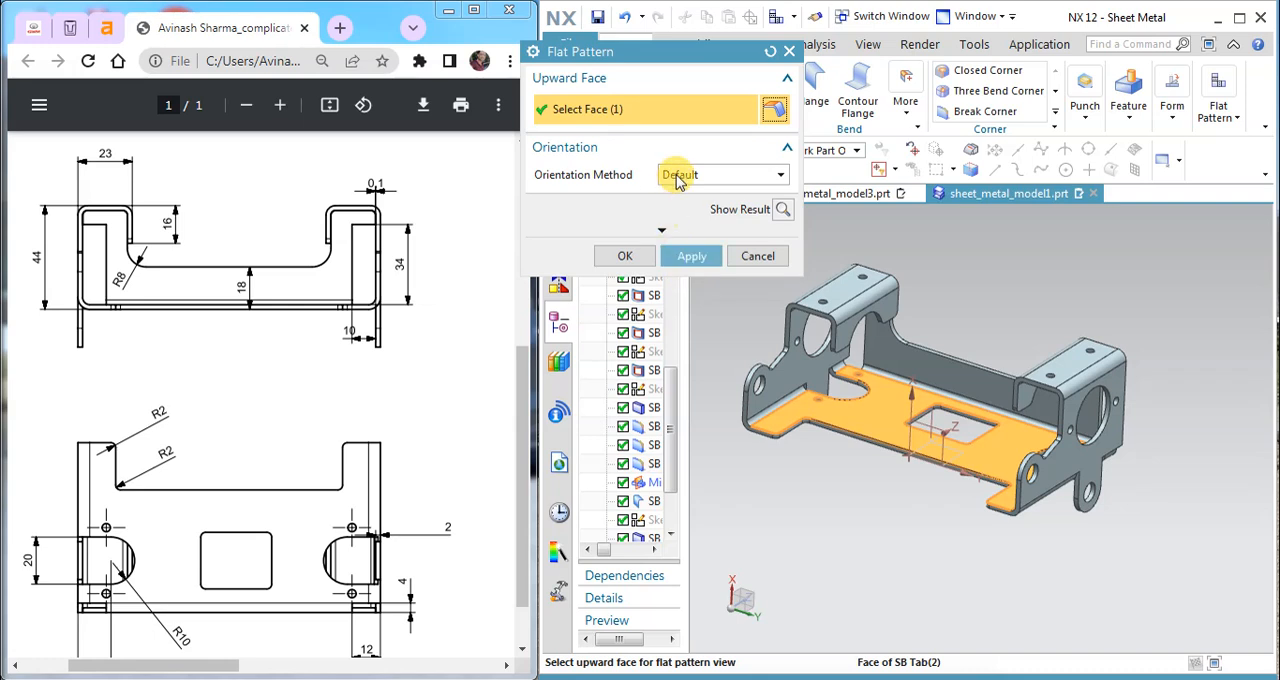
click(679, 178)
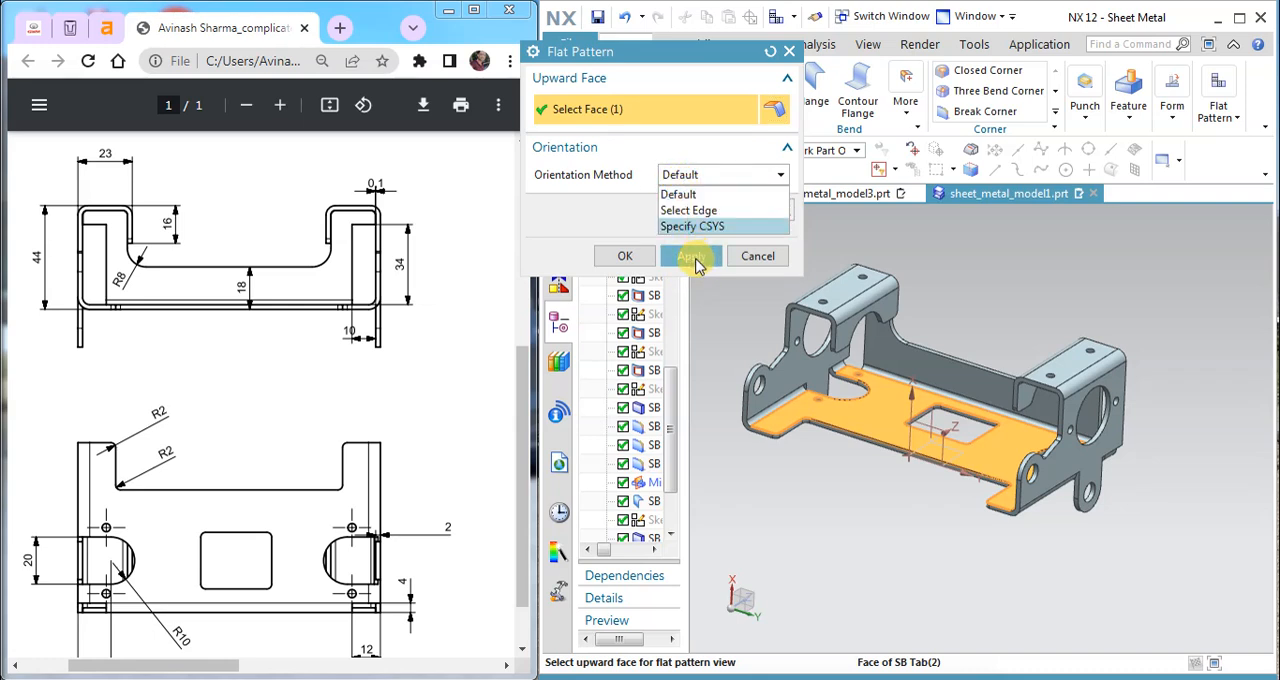
click(690, 196)
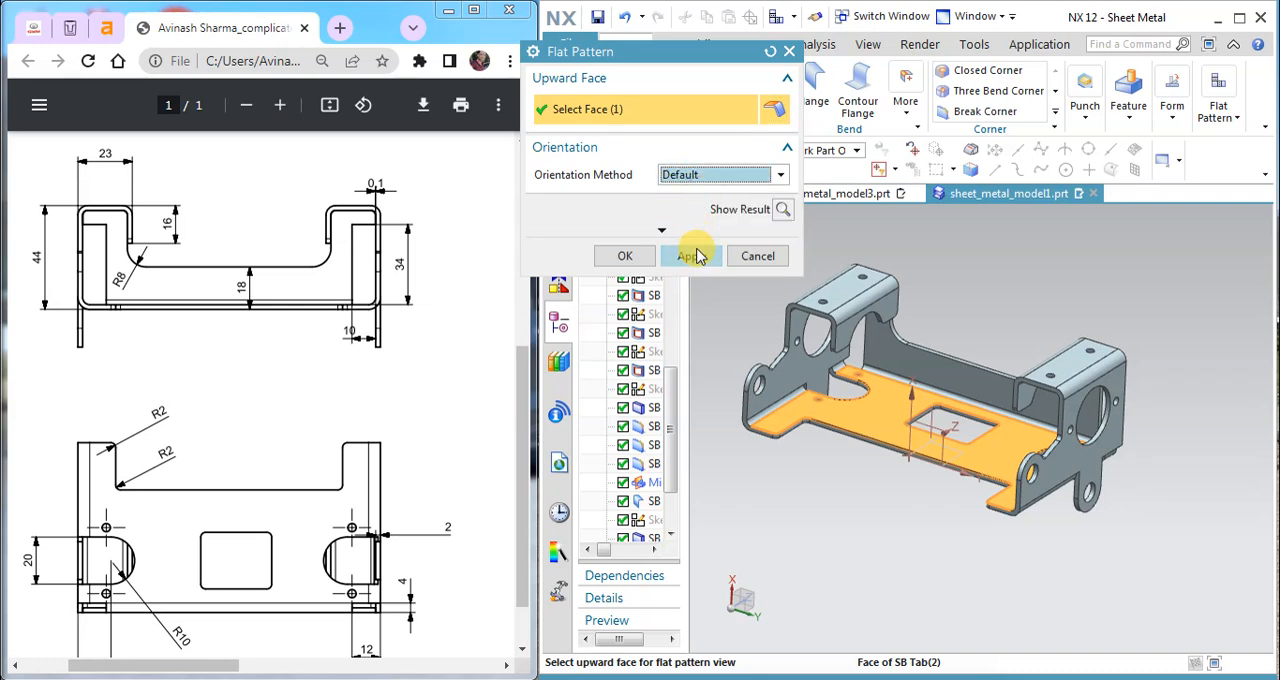
click(779, 212)
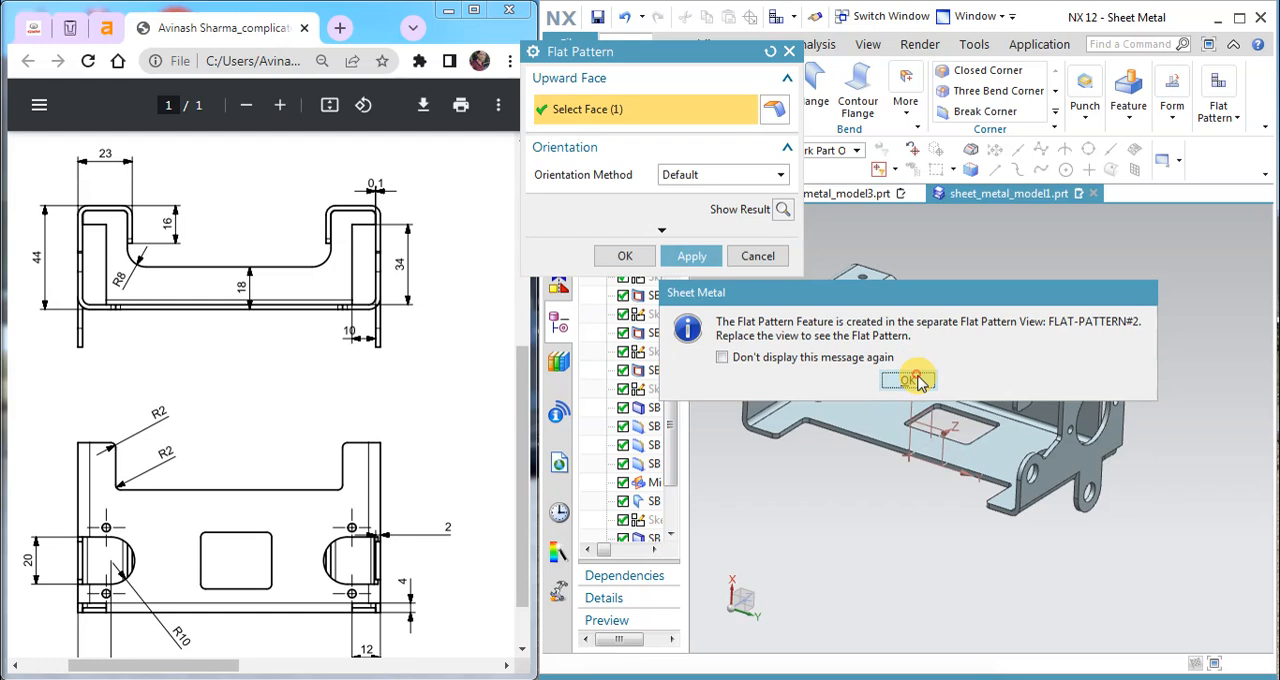
click(916, 380)
click(758, 256)
Step: Switch the bracket's display to a realistic shaded rendering with a reflective grid floor
middle_drag(953, 305, 938, 287)
right_click(945, 292)
click(986, 472)
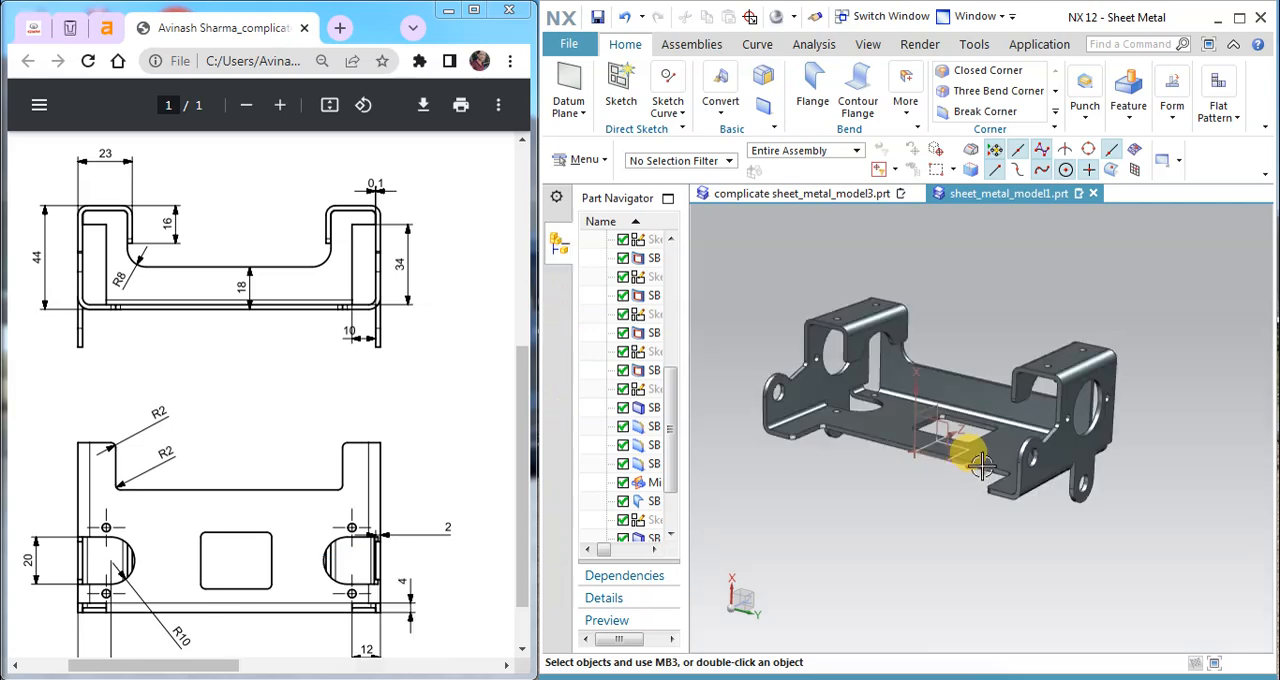
mouse_move(975, 462)
middle_down()
mouse_move(966, 411)
mouse_move(1021, 345)
mouse_move(1002, 275)
mouse_move(1028, 233)
mouse_move(1018, 216)
middle_up()
middle_drag(1030, 215, 971, 358)
scroll(935, 385, up, 3)
scroll(935, 385, down, 2)
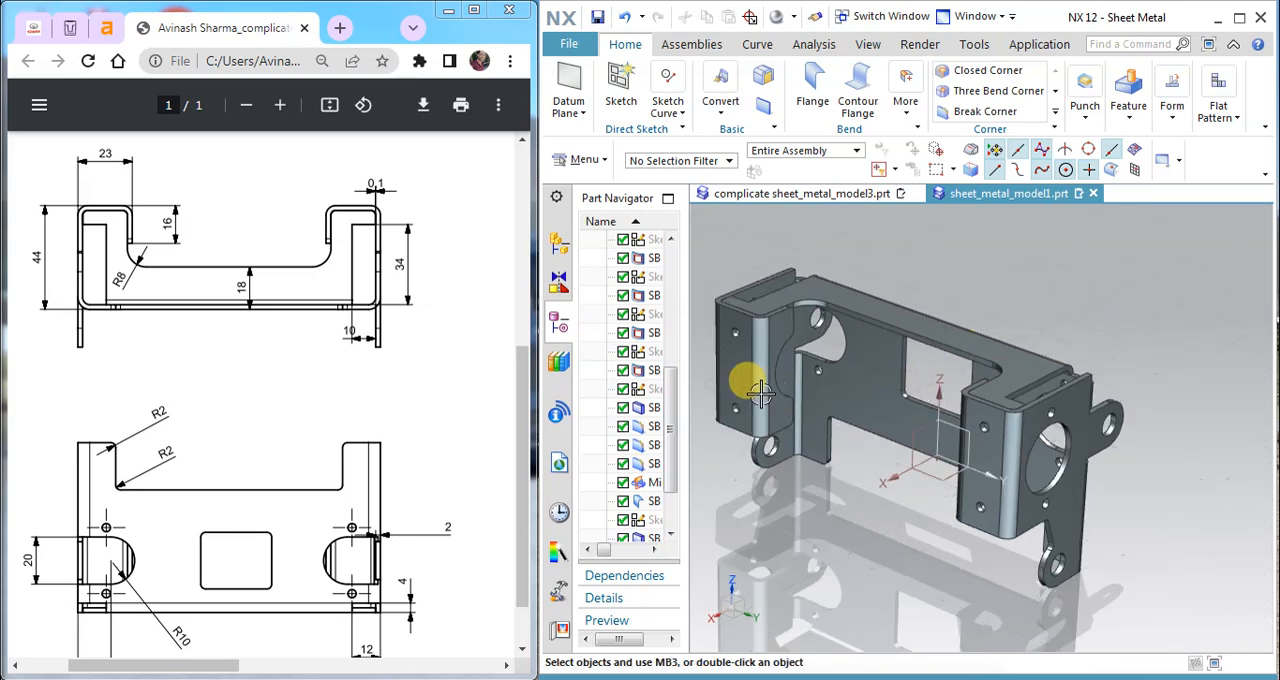
Step: Narrow the Part Navigator and display the complete set of dimensioned views in the PDF drawing for comparison with the model
drag(686, 346, 617, 354)
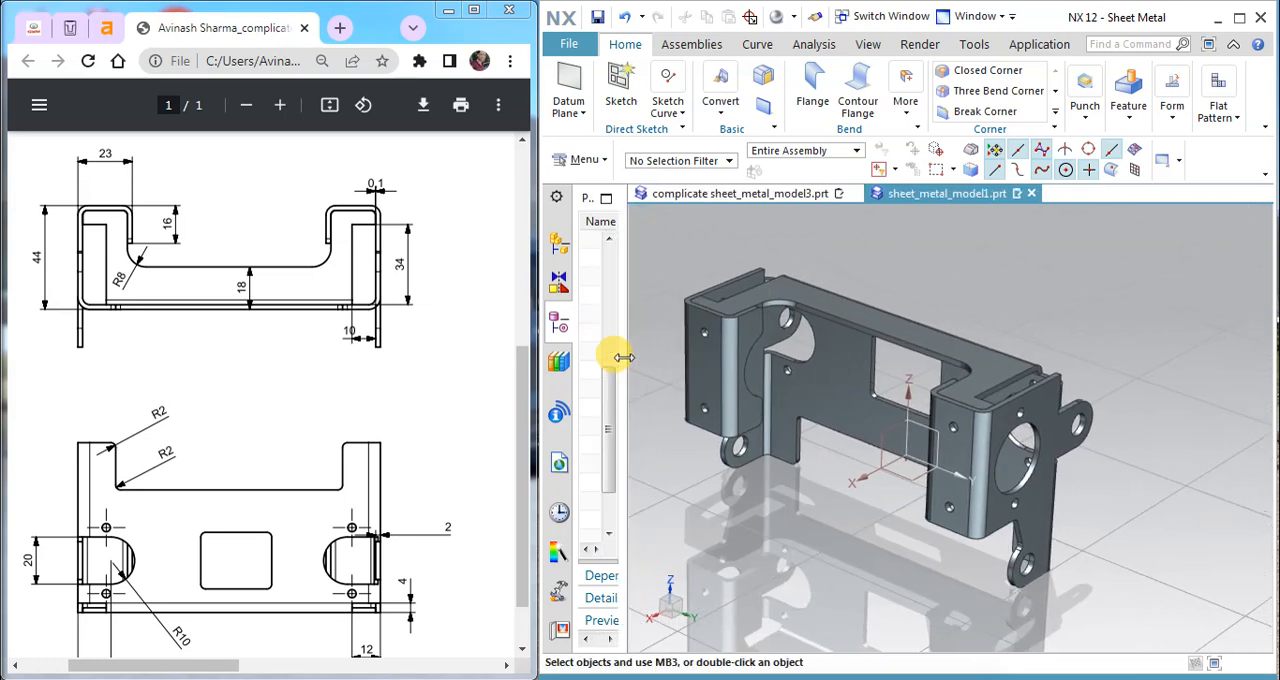
click(375, 420)
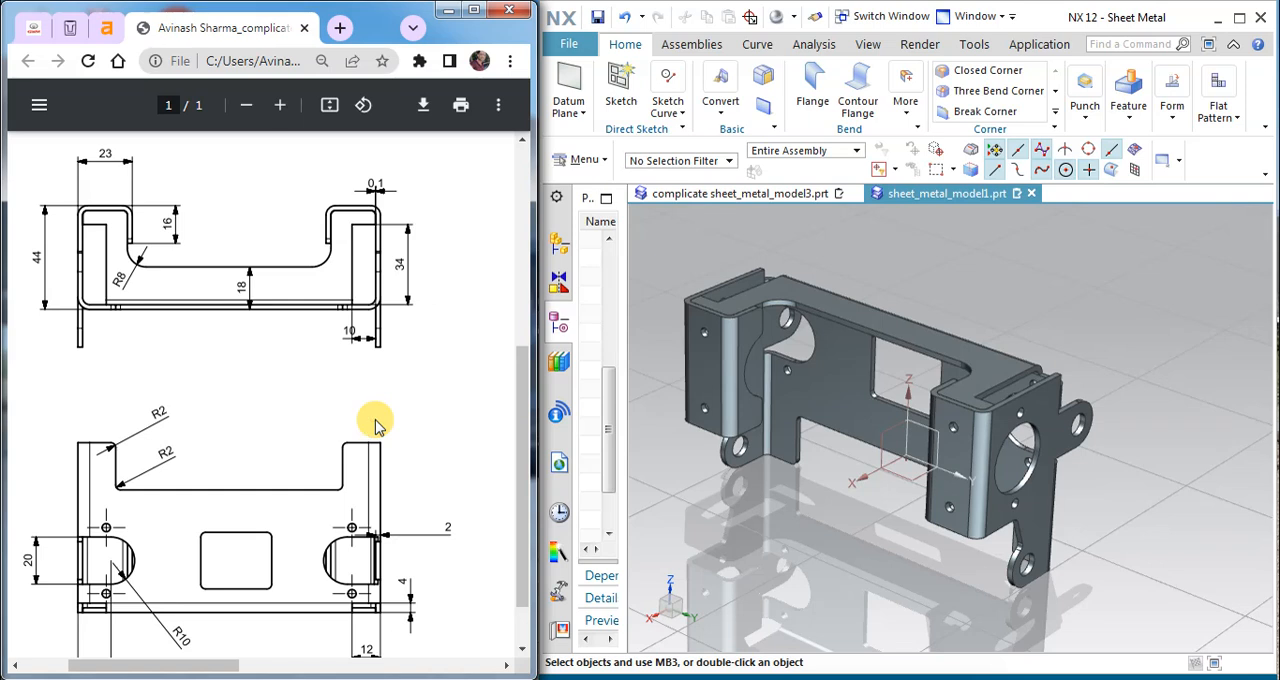
middle_click(412, 402)
ctrl+scroll(411, 400, down, 3)
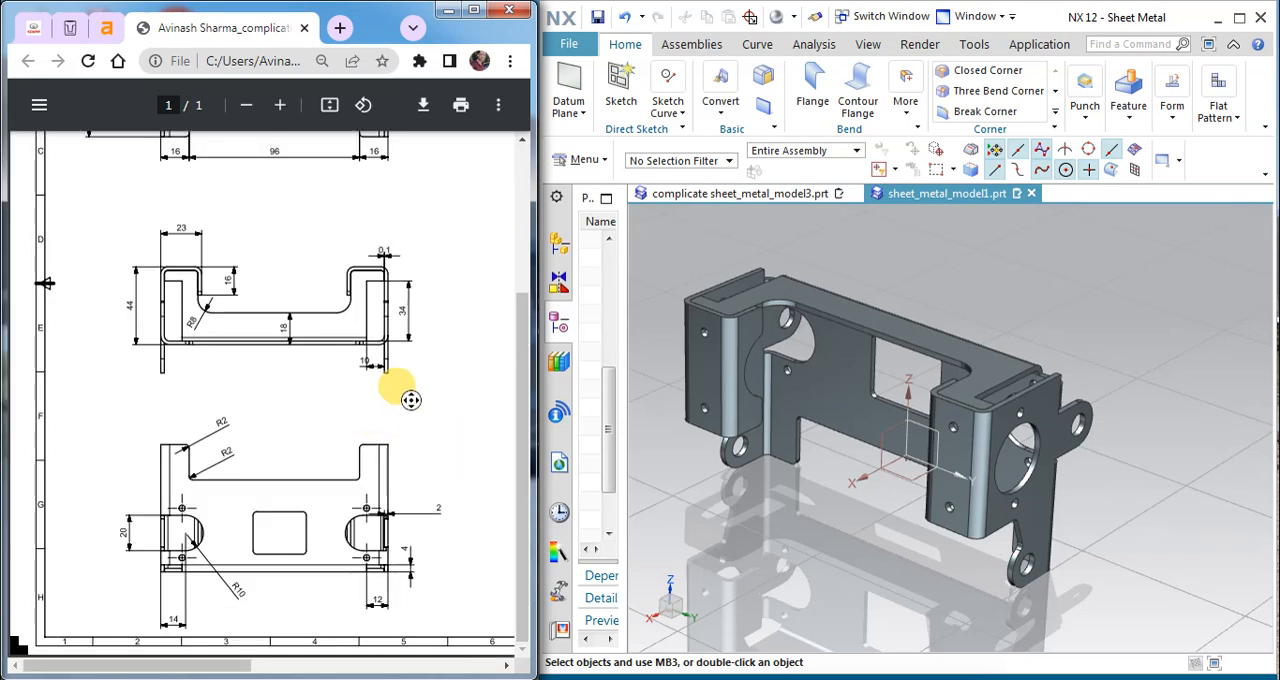
ctrl+scroll(398, 387, down, 1)
ctrl+scroll(95, 178, up, 1)
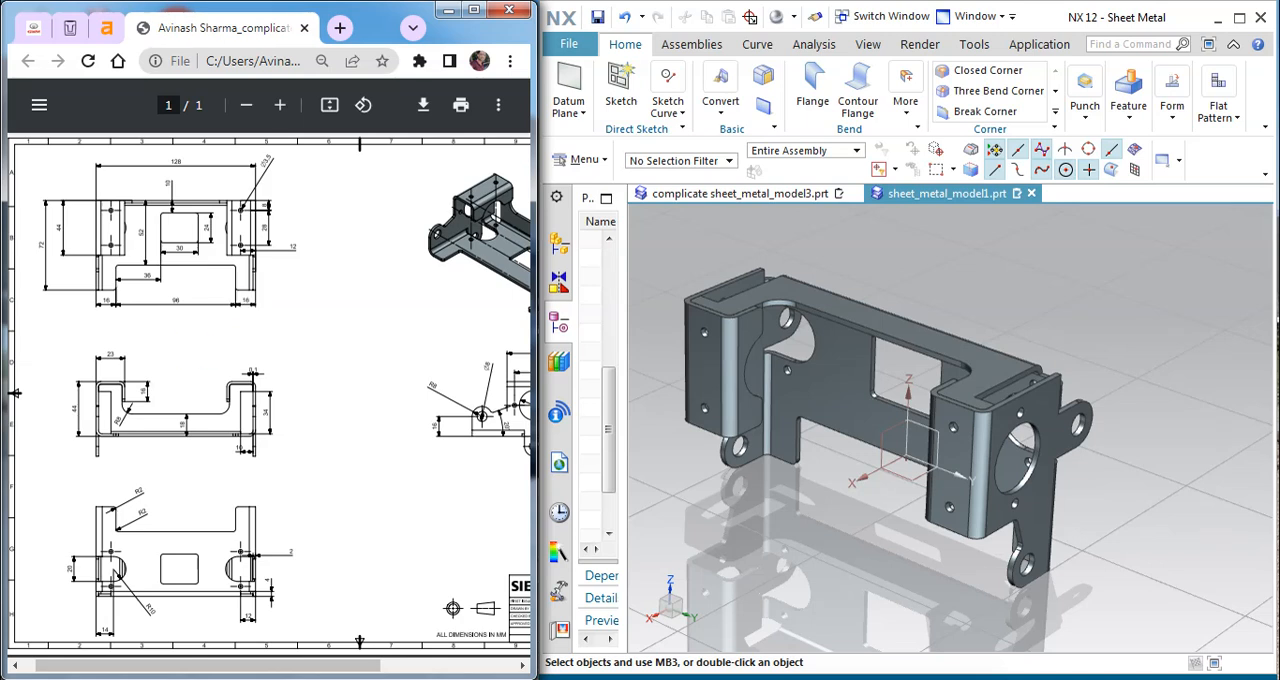
Step: Show the model in full screen and examine the bracket's flanges, tabs, holes and cutouts from several sides
middle_drag(1037, 651, 1043, 532)
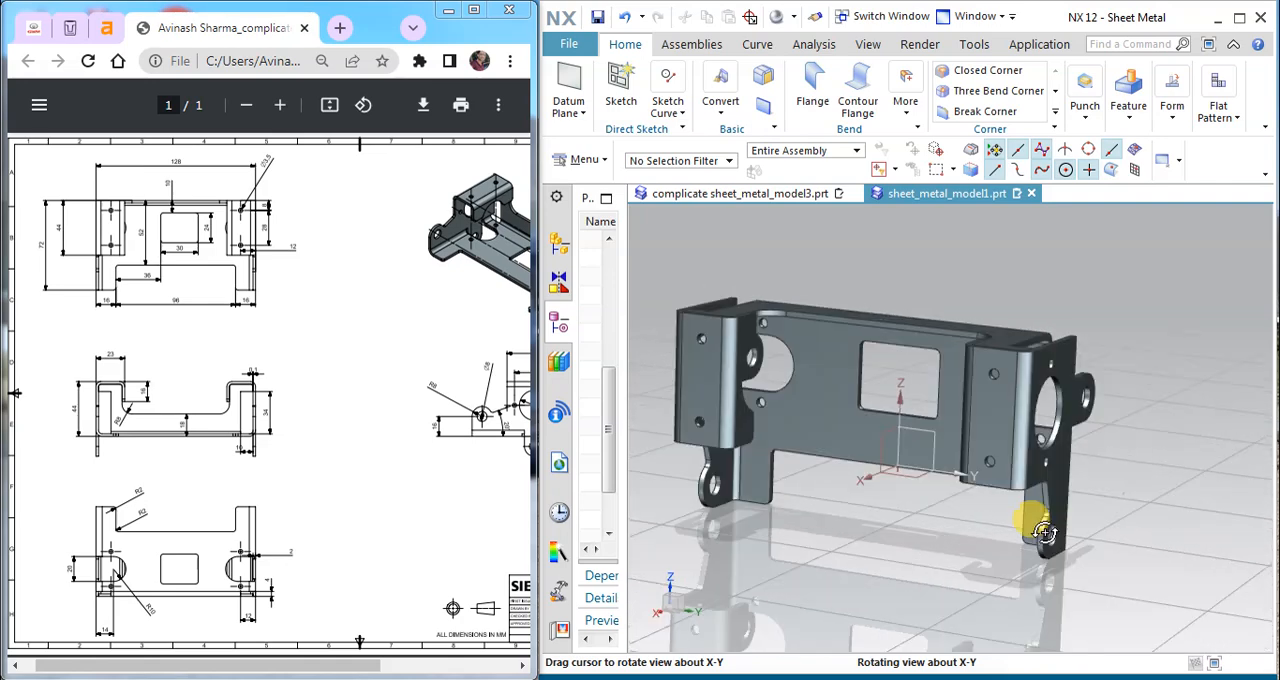
click(1208, 44)
middle_drag(749, 306, 732, 212)
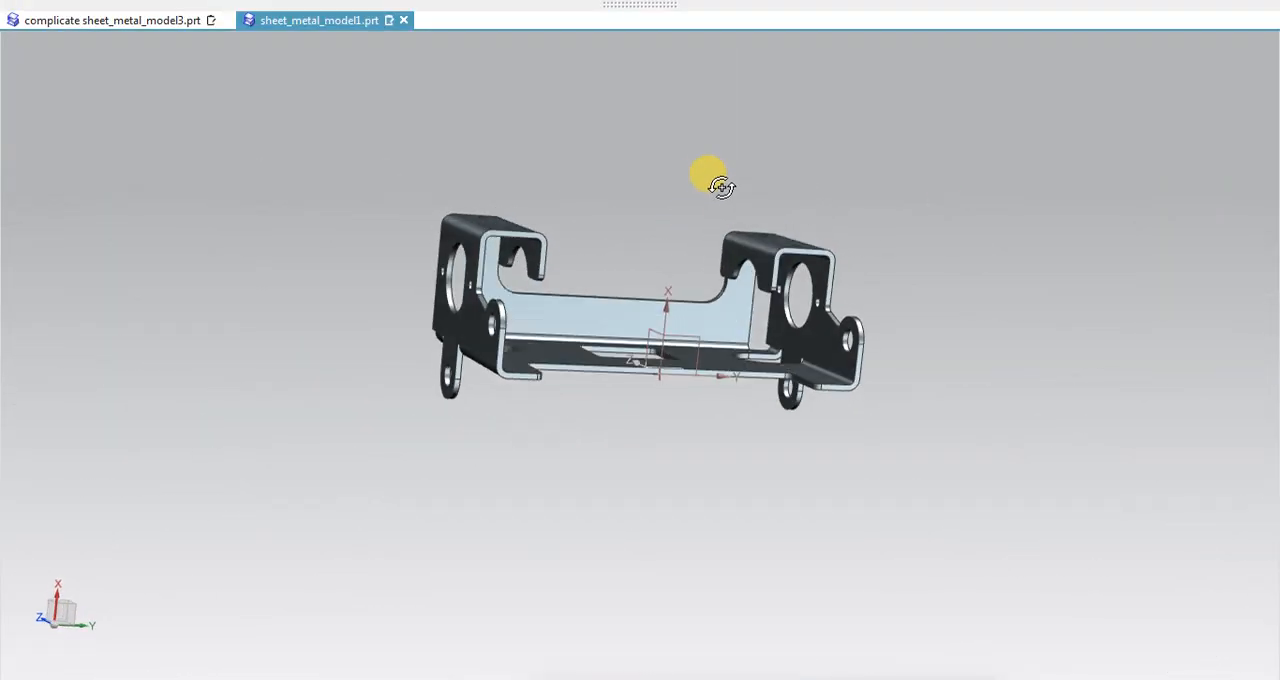
middle_drag(616, 174, 470, 215)
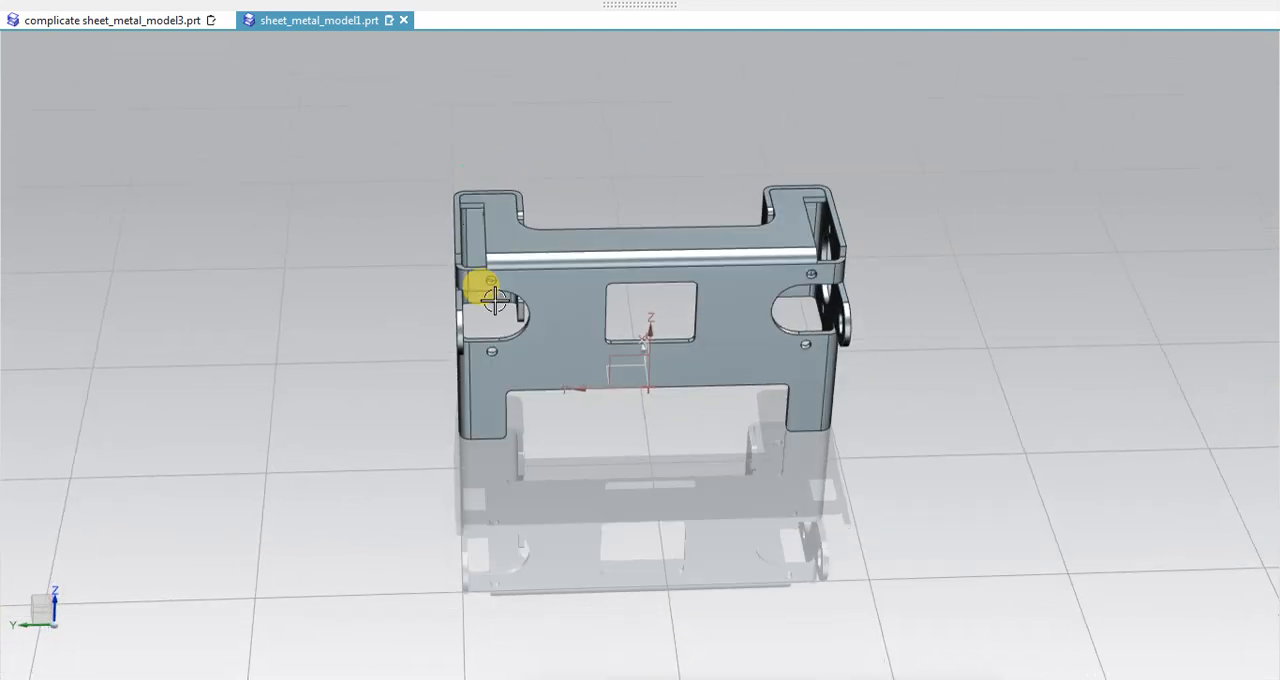
middle_drag(527, 389, 610, 318)
scroll(613, 303, up, 2)
middle_drag(697, 336, 537, 297)
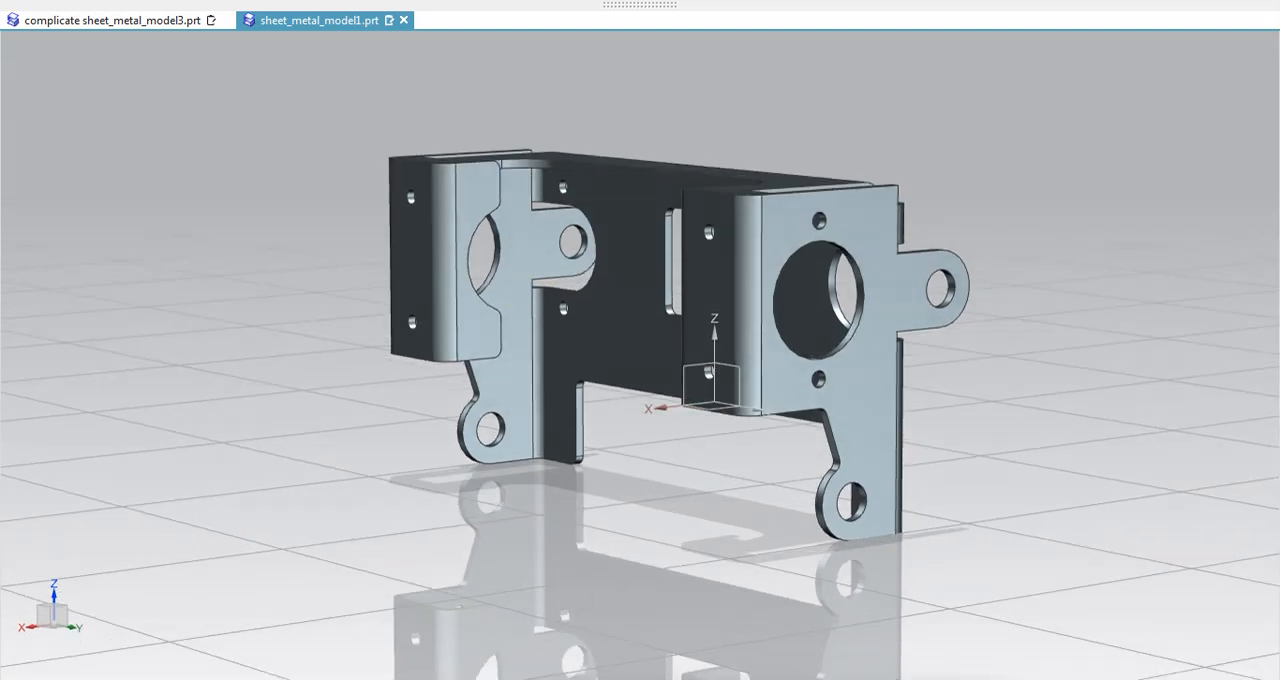